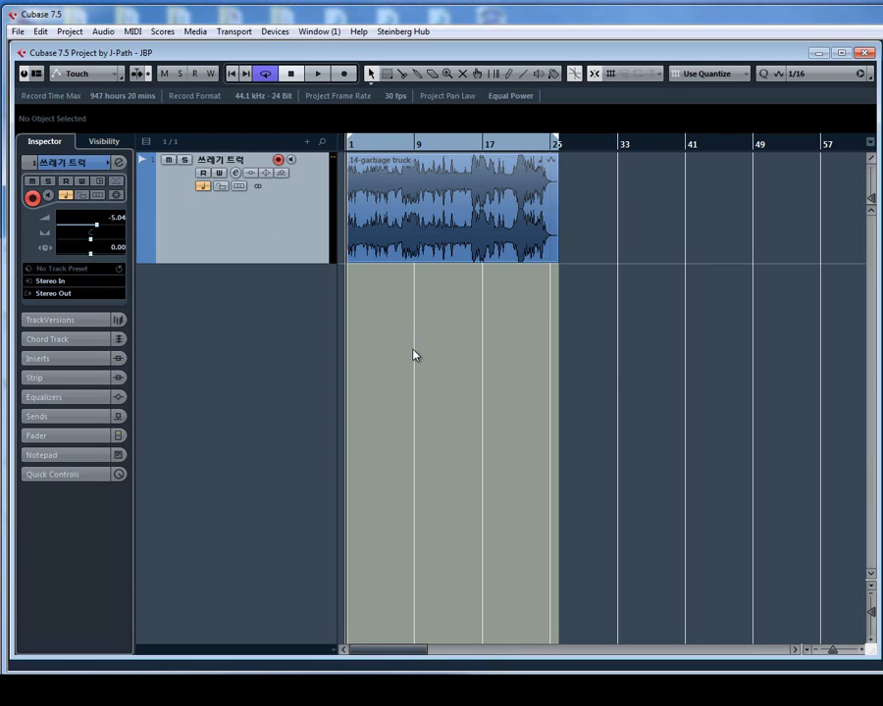
Audition the garbage truck recording from bar 1, stop playback, and select its audio event
key(space)
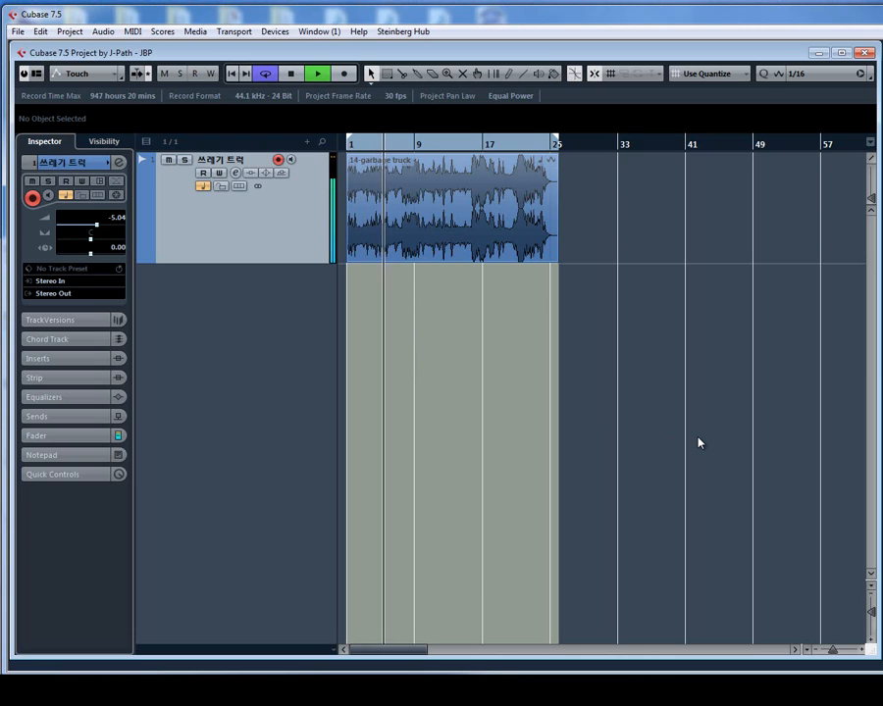
key(space)
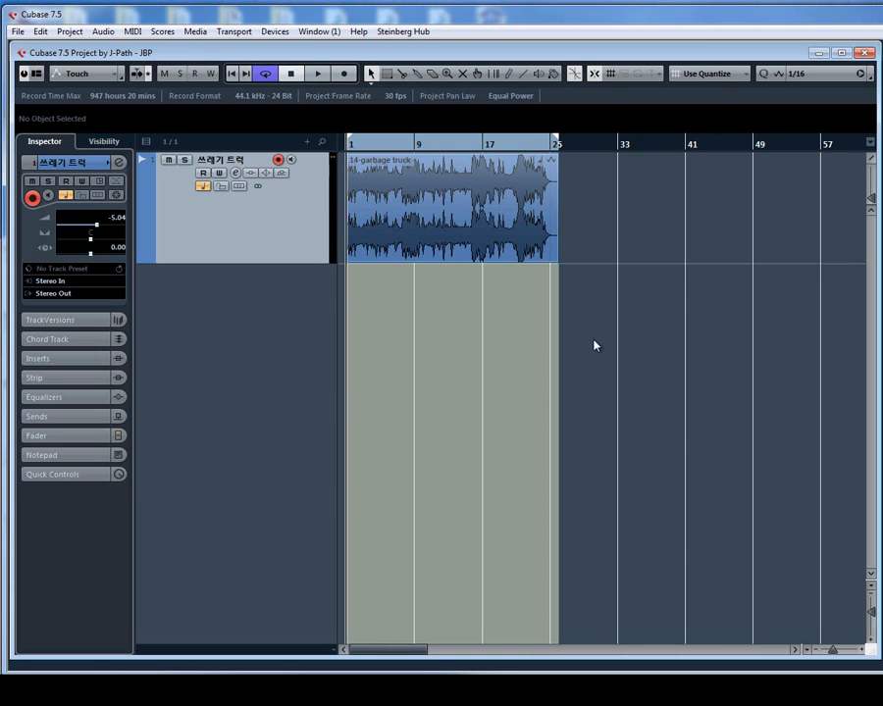
click(482, 241)
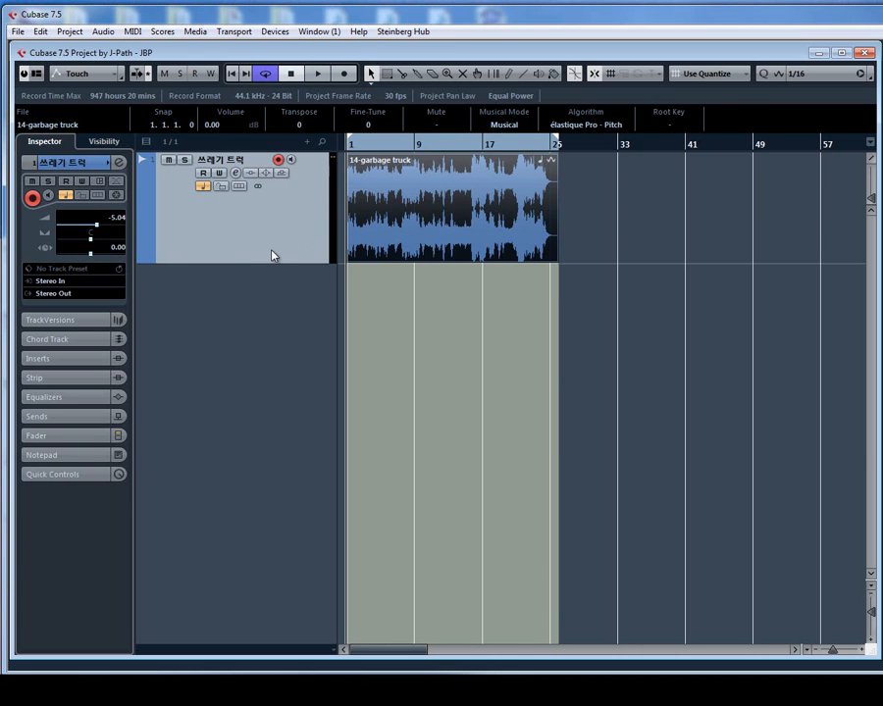
Enlarge the track's height and examine the peaks in the recording's opening bars at several horizontal zoom levels
key(shift+h)
key(h)
key(h)
key(h)
key(h)
key(h)
key(h)
key(h)
key(h)
key(h)
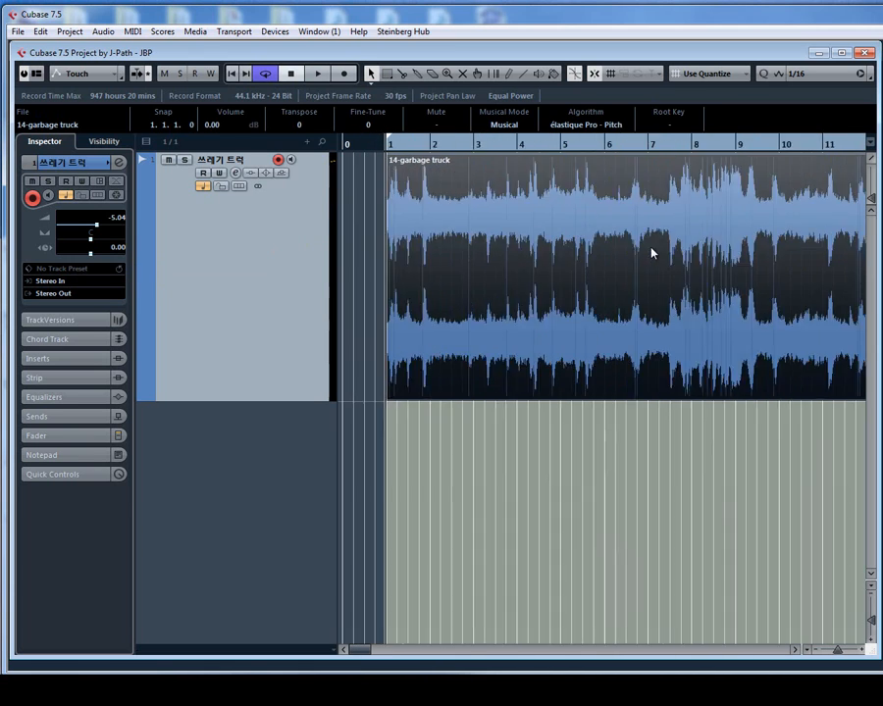
key(h)
key(h)
key(h)
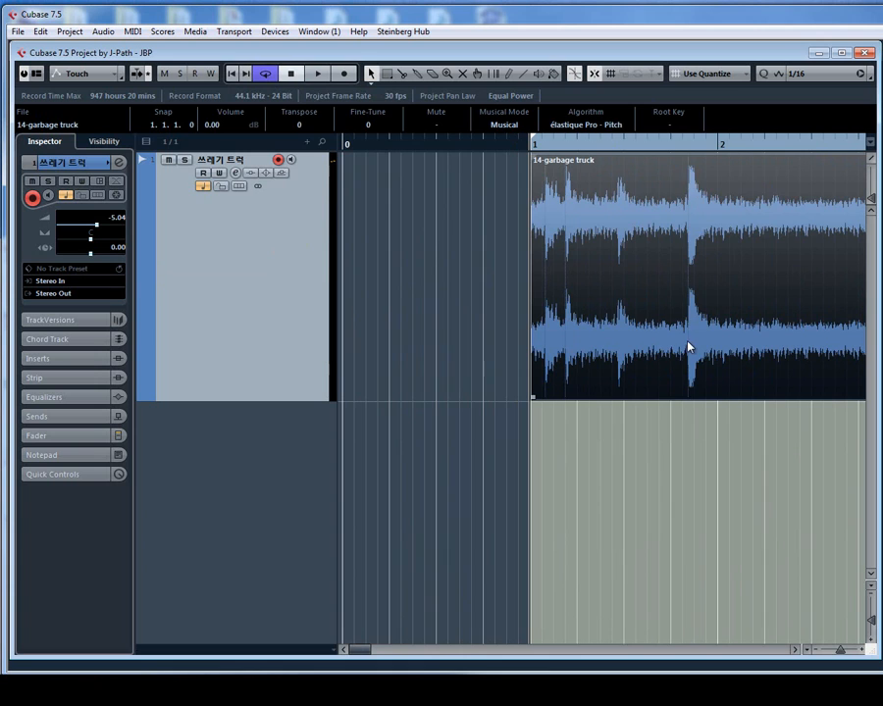
key(g)
key(g)
key(g)
key(g)
key(g)
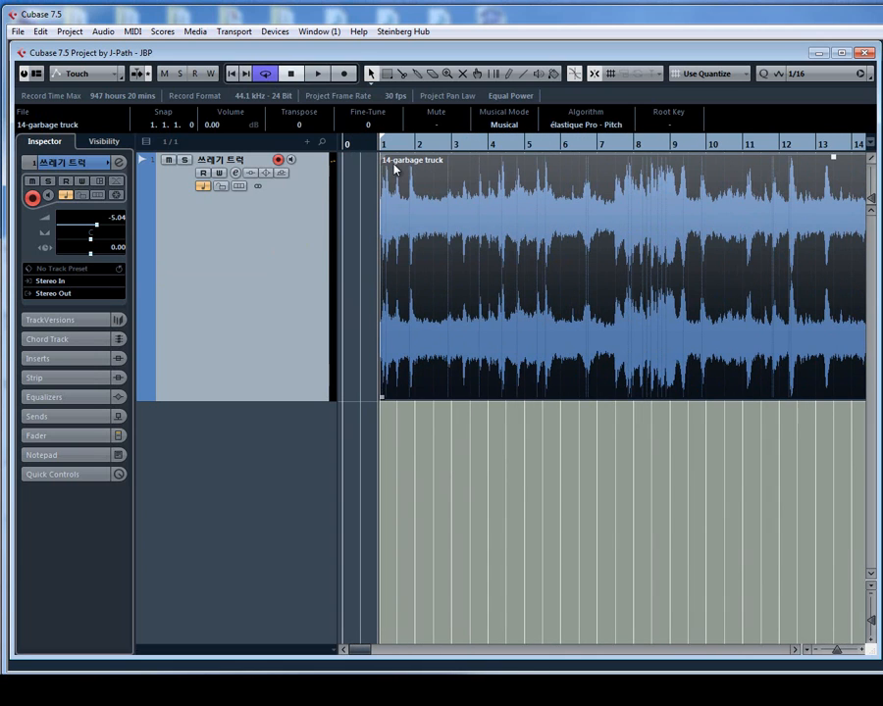
key(h)
key(h)
key(h)
key(h)
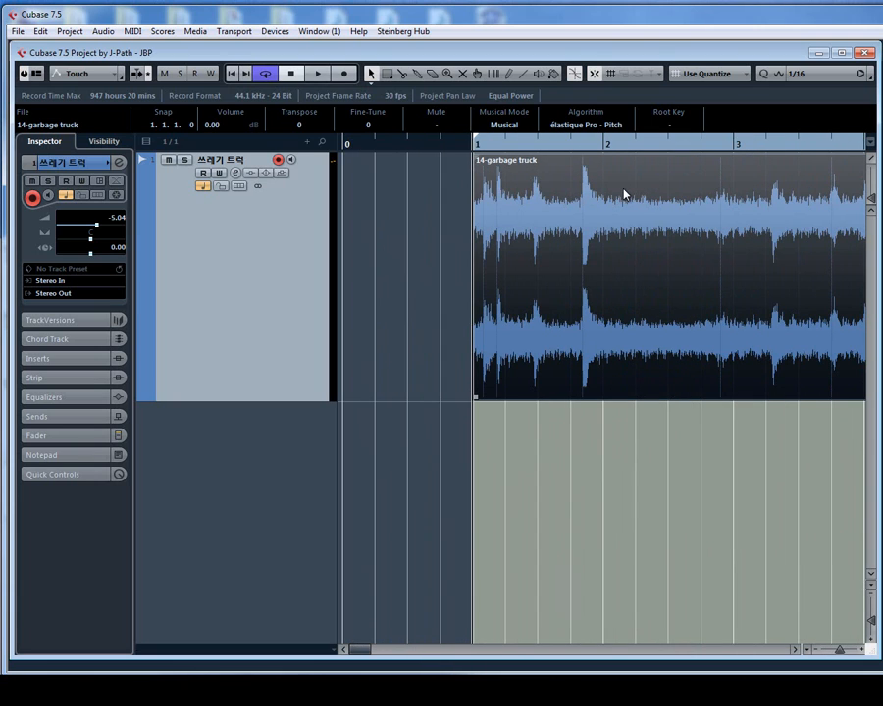
key(g)
key(g)
key(h)
key(h)
key(h)
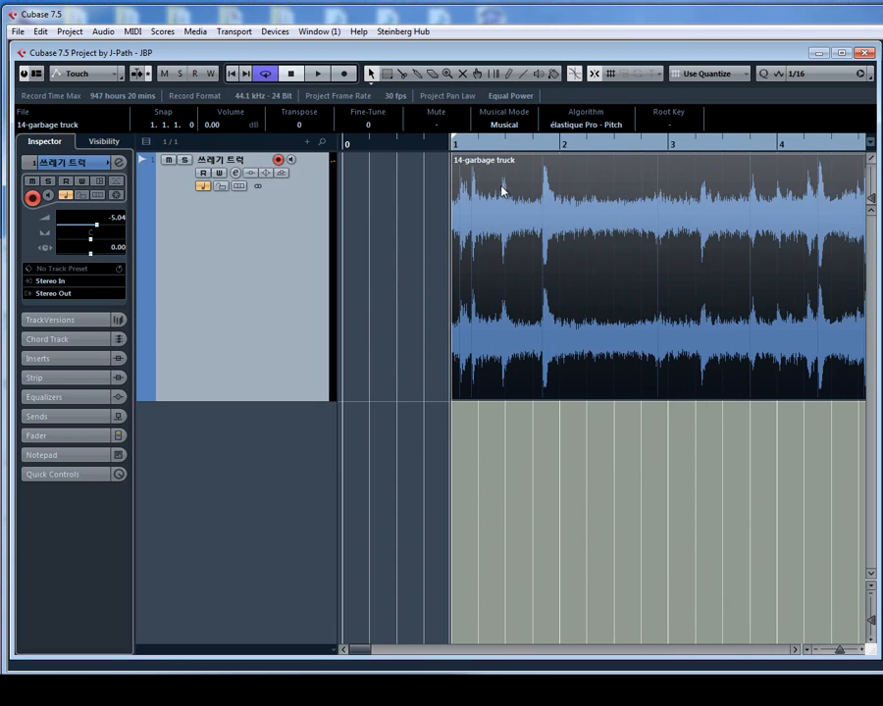
key(g)
key(g)
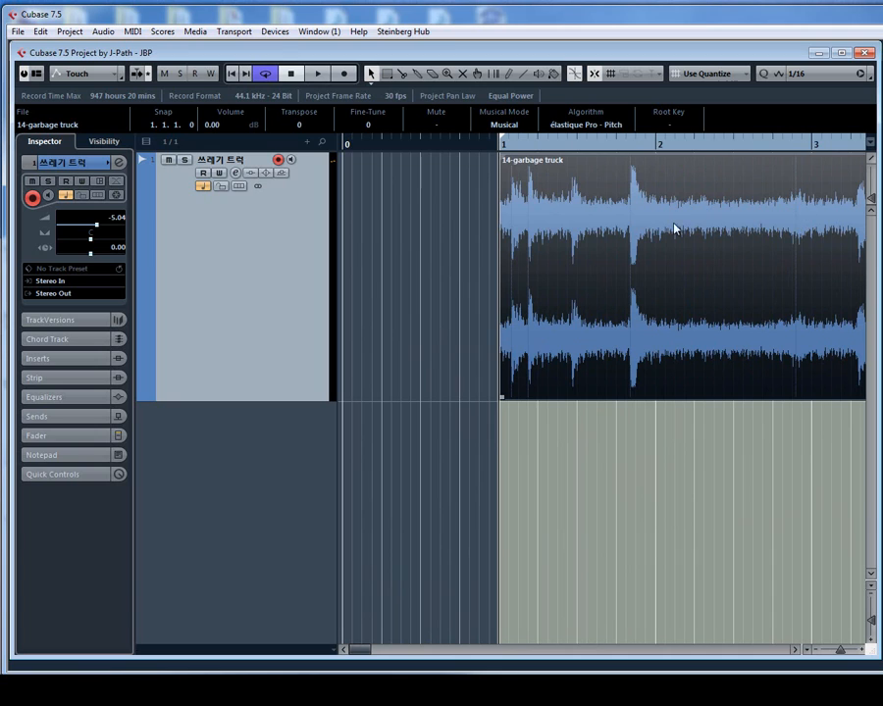
key(g)
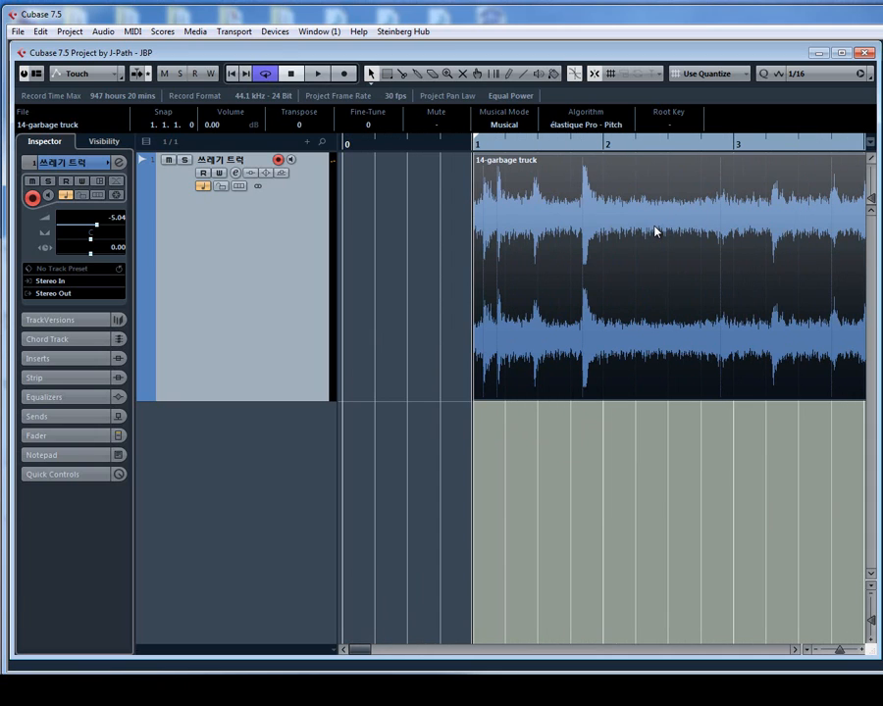
key(g)
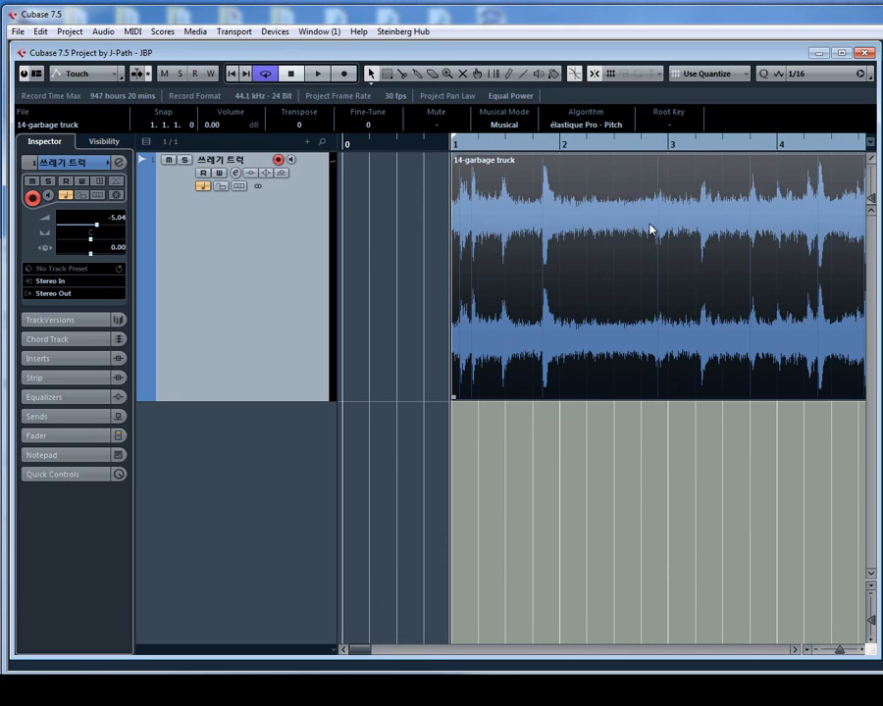
key(g)
key(g)
key(g)
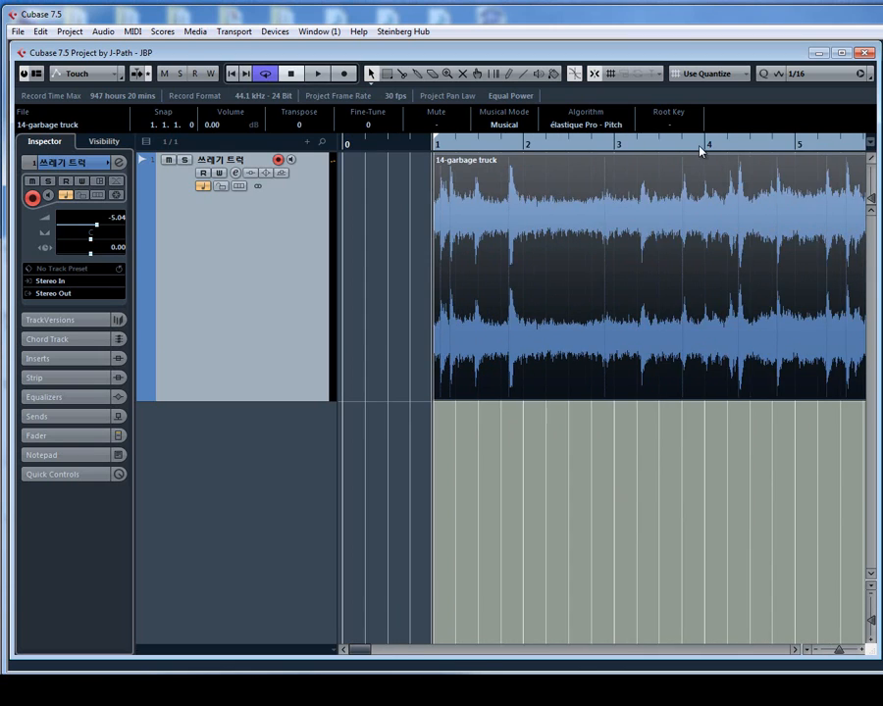
Place the playhead in the middle of bar 5 and examine the waveform around it
click(636, 146)
key(h)
key(g)
key(g)
key(g)
key(g)
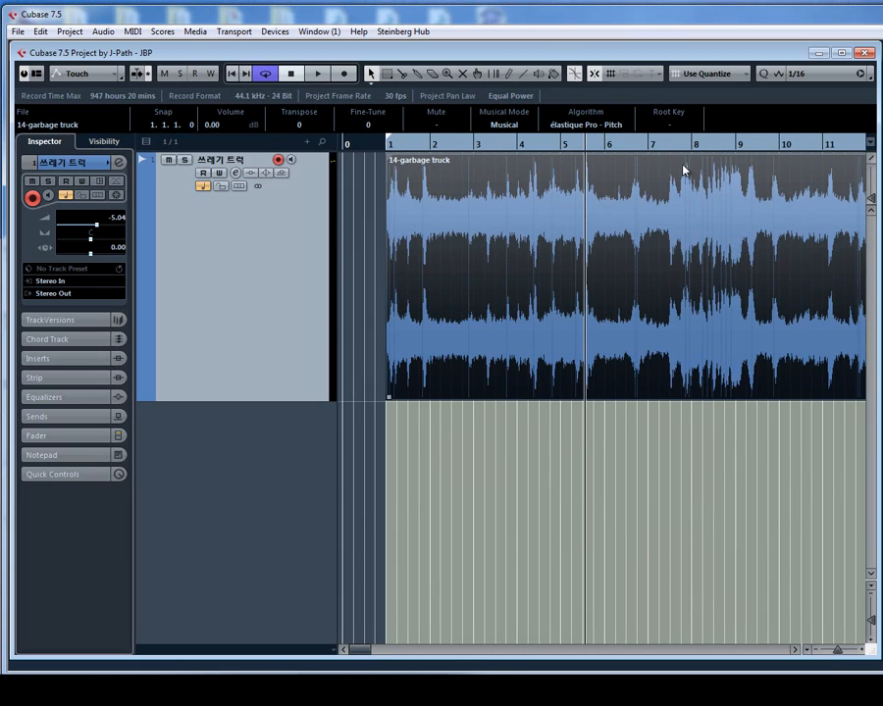
key(h)
key(h)
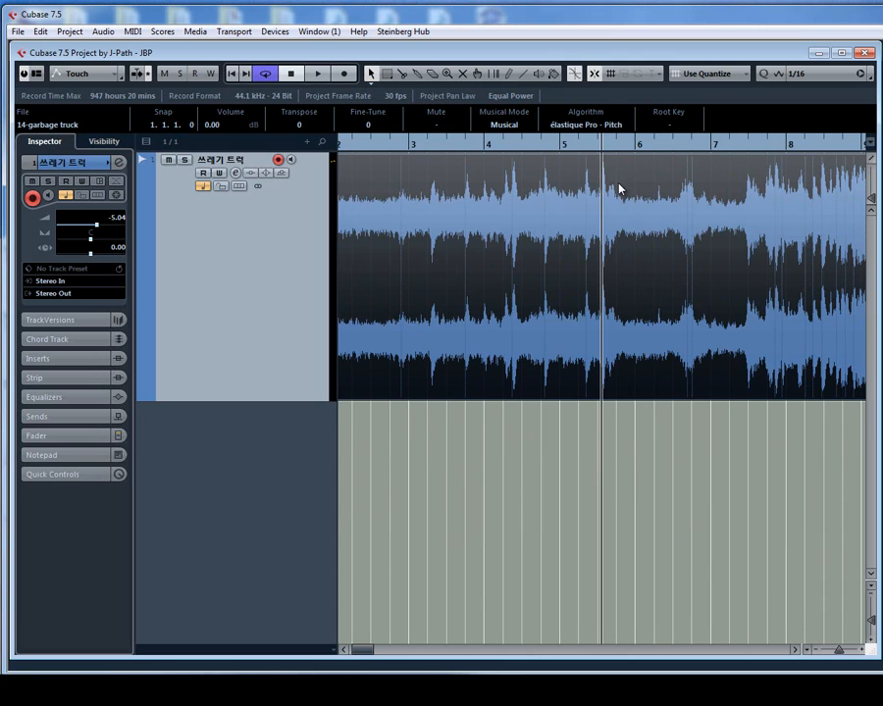
Place the playhead at the peak early in bar 4 and examine the surrounding waveform closely and from afar
click(509, 147)
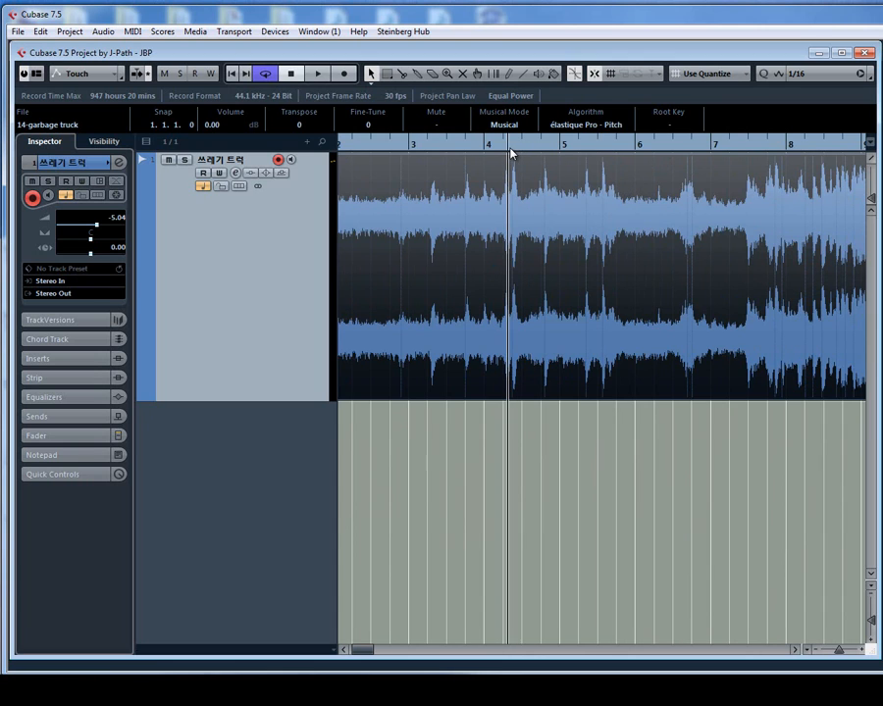
key(h)
key(h)
key(h)
key(h)
key(h)
key(h)
key(h)
key(h)
key(h)
key(h)
key(h)
key(h)
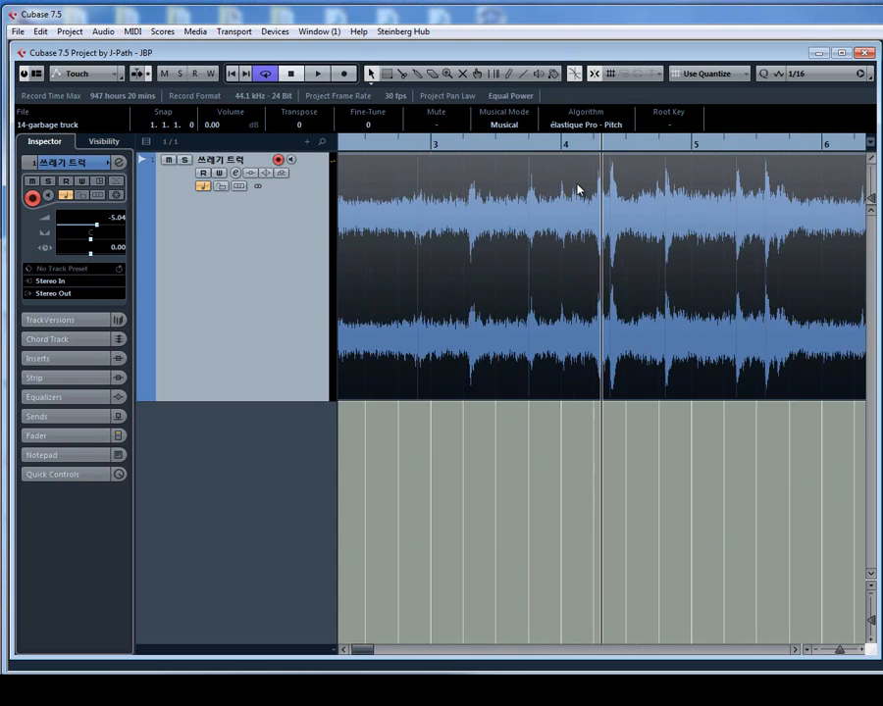
key(g)
key(g)
key(g)
key(g)
key(g)
key(g)
key(g)
key(g)
key(g)
key(g)
key(g)
key(g)
key(g)
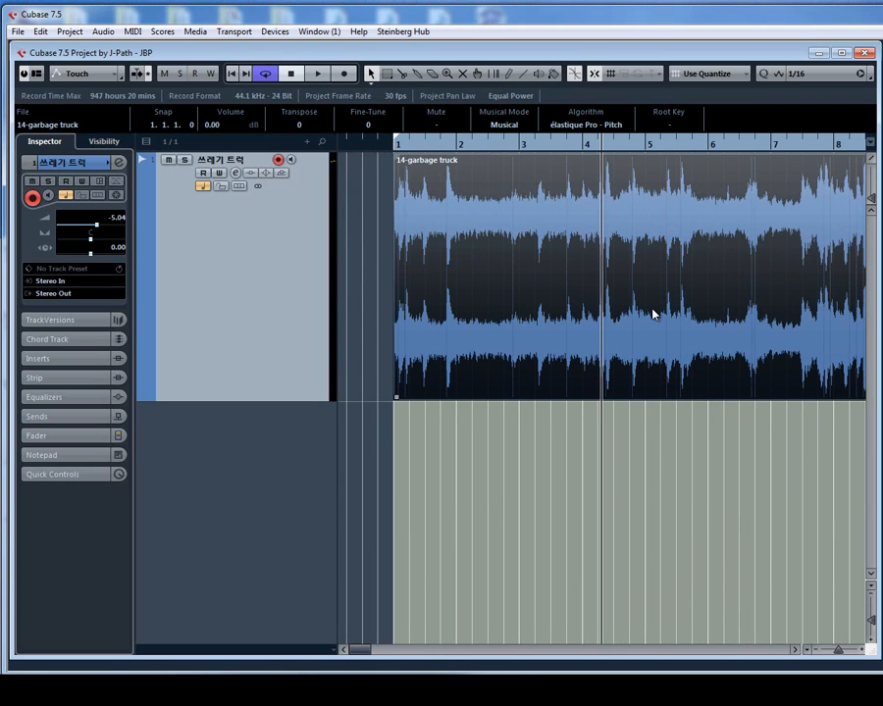
key(g)
Place the playhead at the loud burst in the middle of bar 7 and examine the waveform there
click(631, 146)
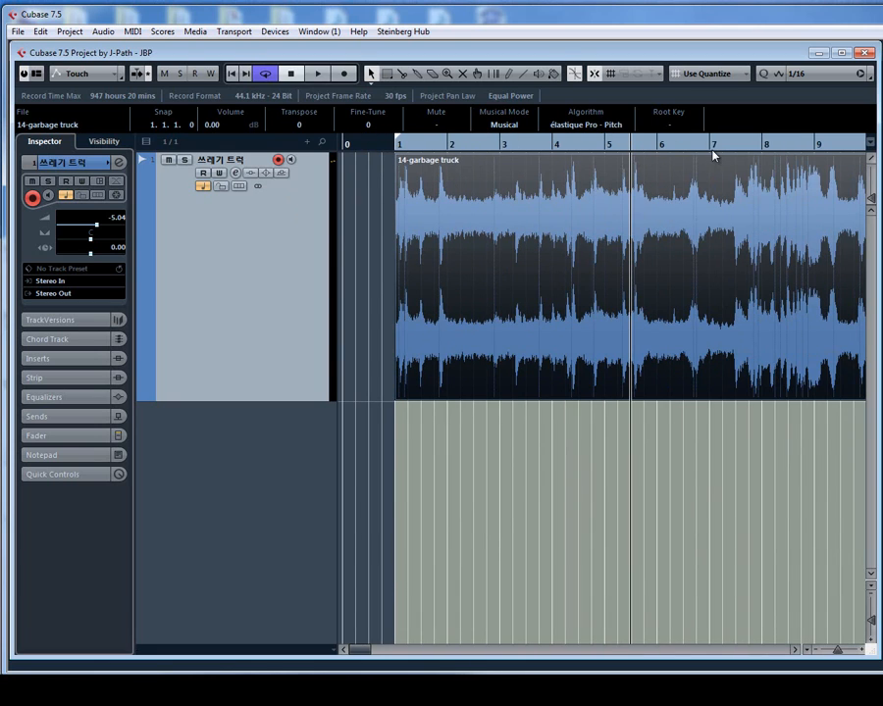
click(736, 147)
key(g)
key(g)
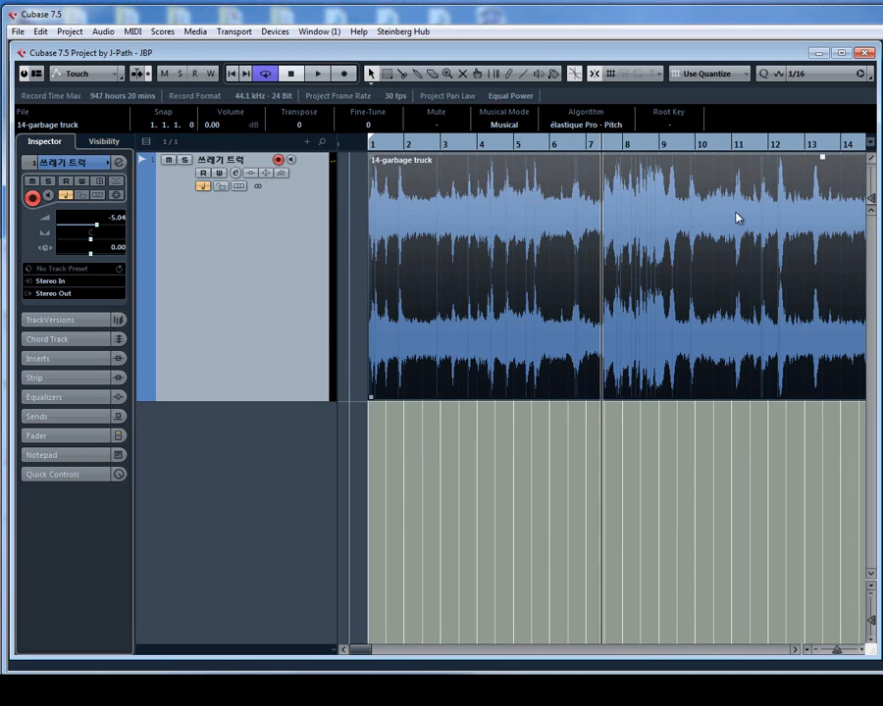
key(g)
key(g)
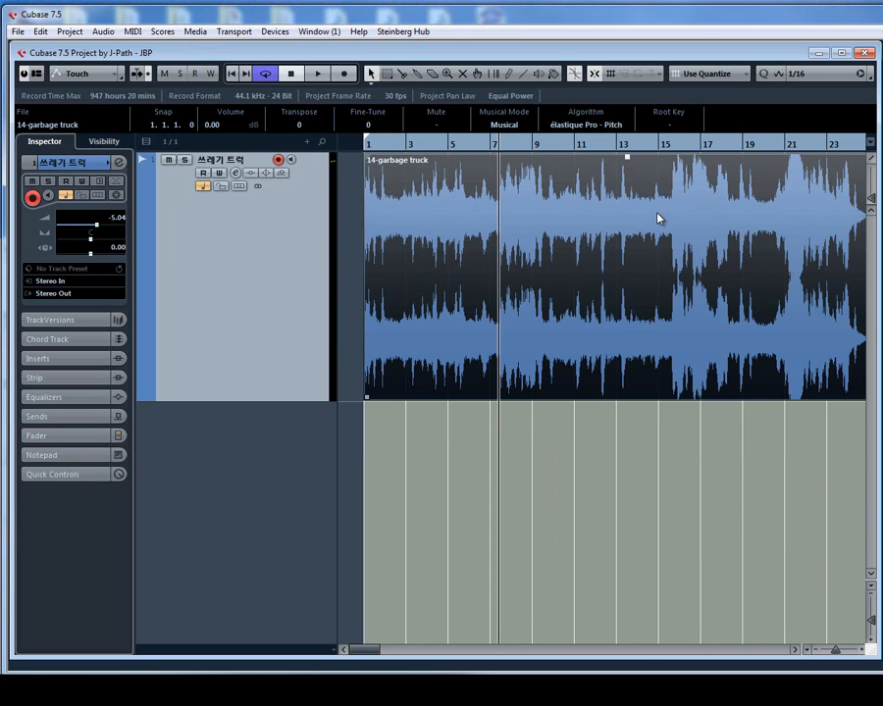
key(h)
key(h)
key(h)
key(h)
key(h)
key(h)
key(h)
key(h)
key(h)
key(h)
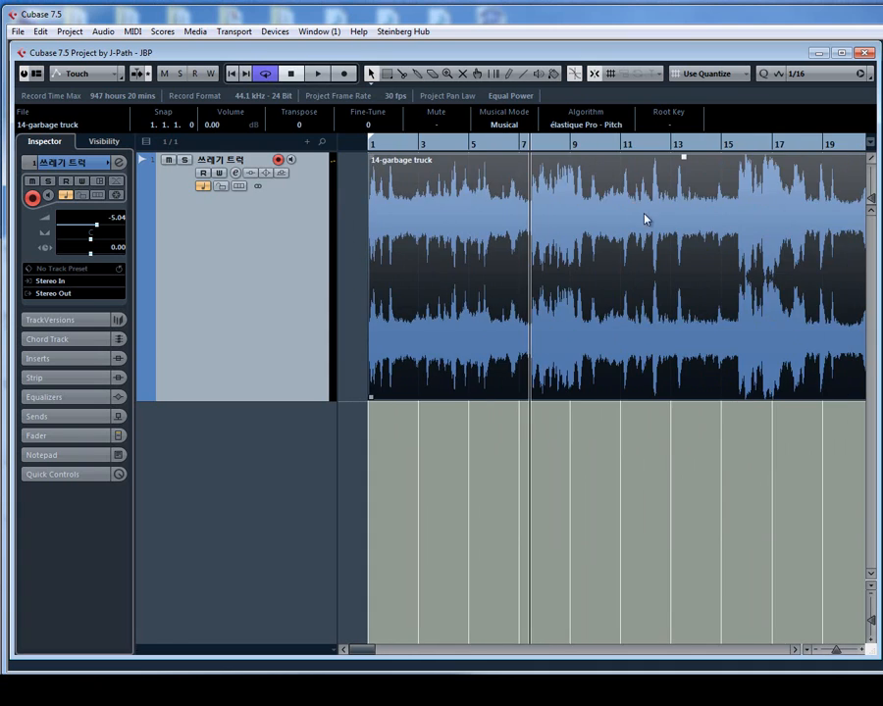
key(g)
key(g)
key(g)
key(g)
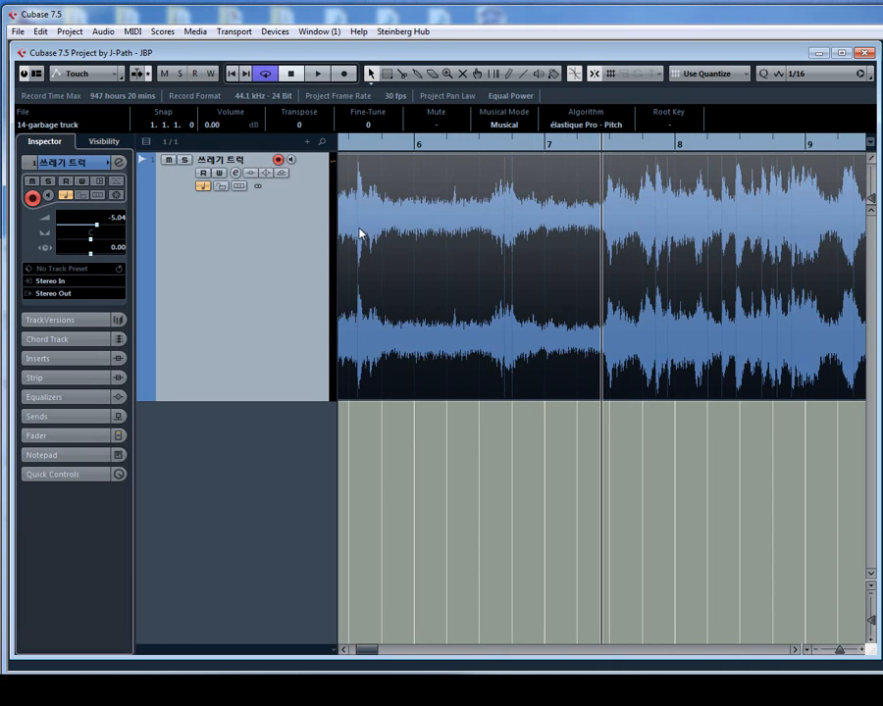
Play the recording from the middle of bar 7 and stop at the hit near the end of bar 9
key(space)
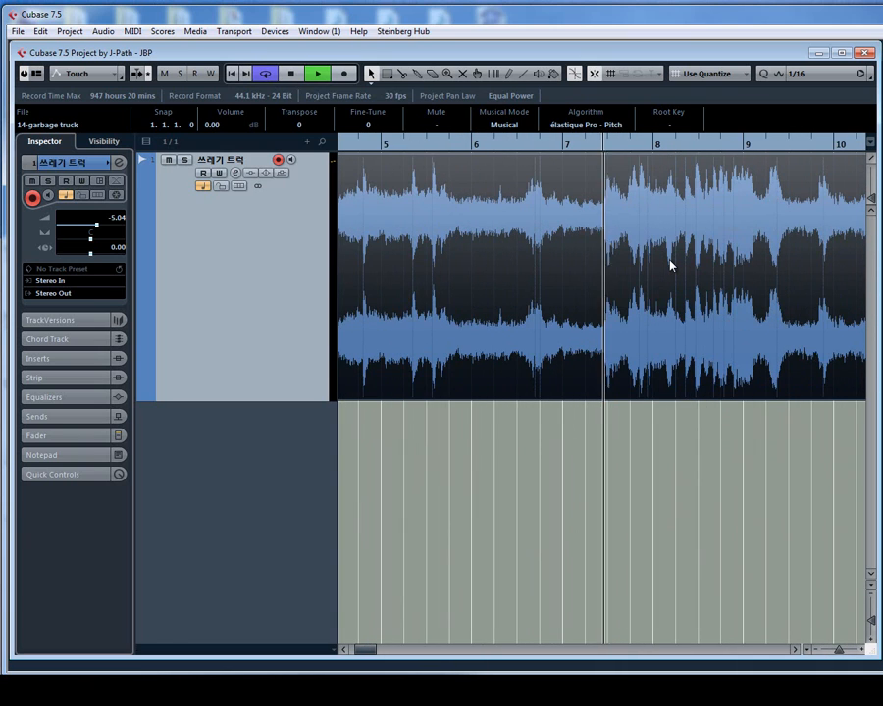
key(h)
key(h)
key(g)
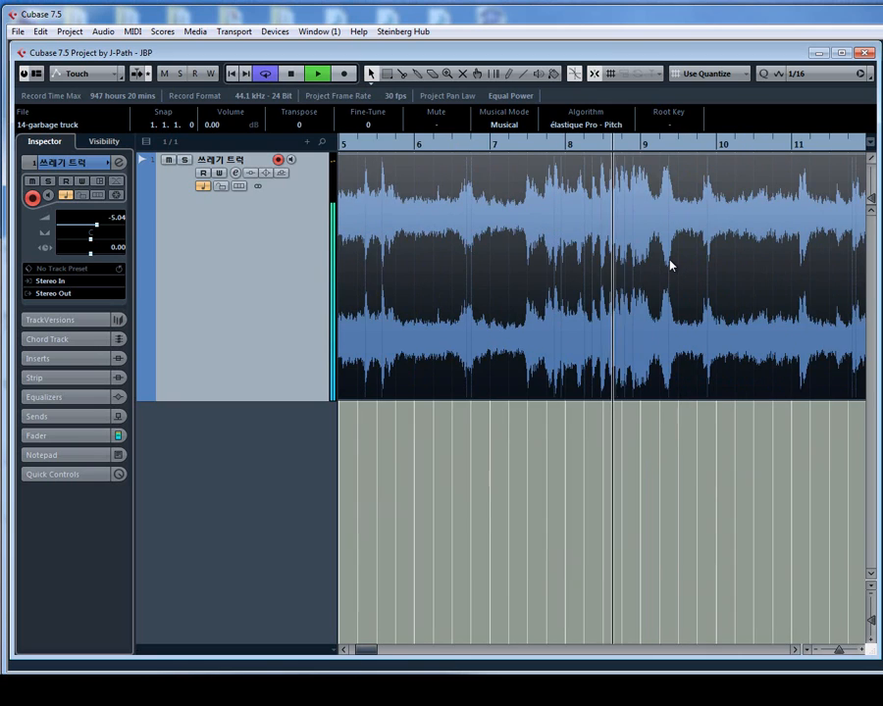
key(h)
key(h)
key(g)
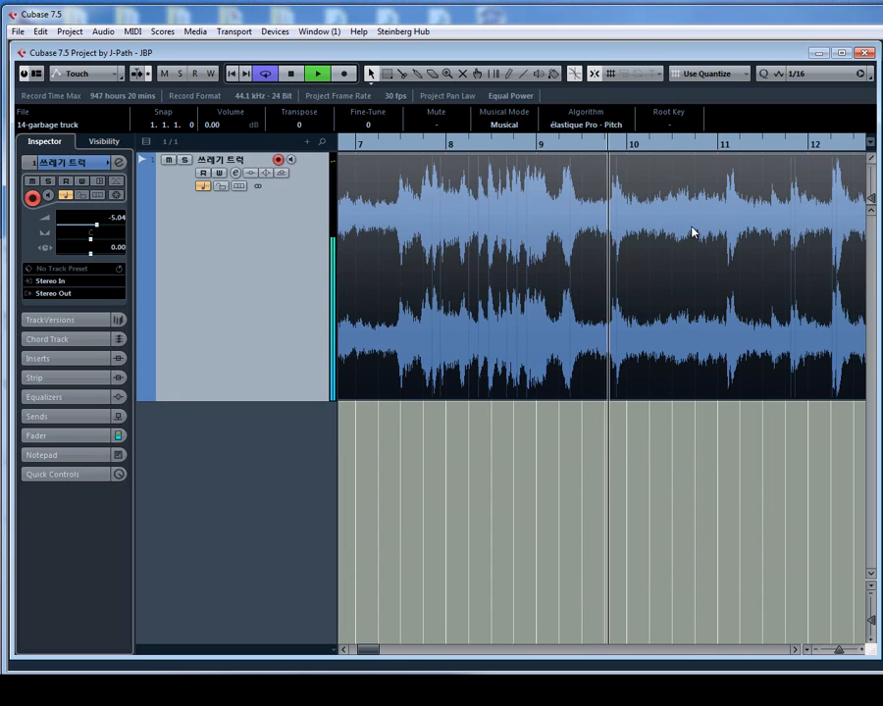
key(space)
Split the garbage truck event at 9.4.3.13 and again just after bar 10 to isolate the hit
key(h)
key(h)
key(h)
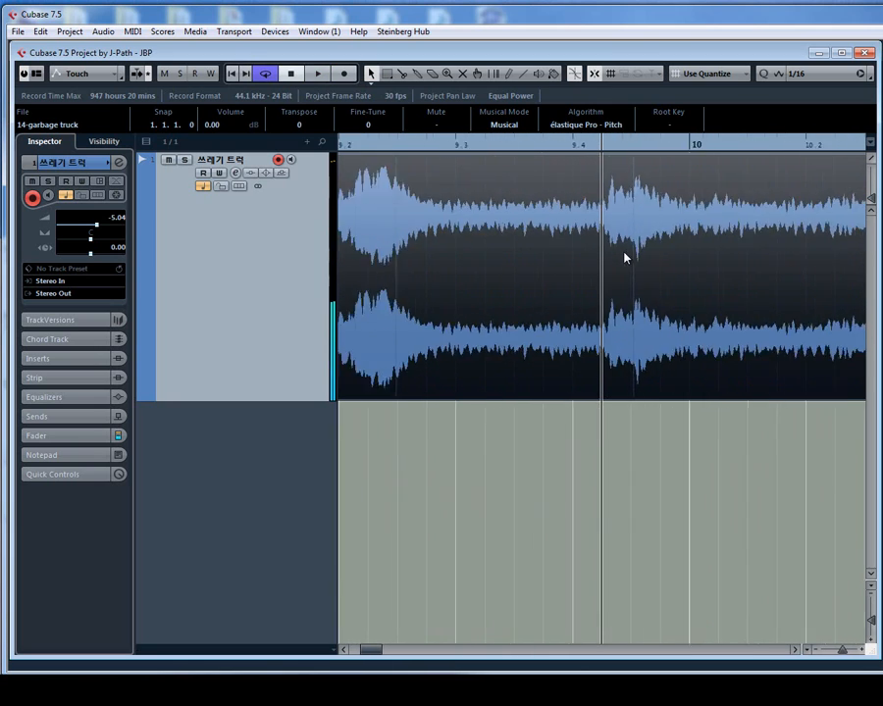
key(h)
right_click(625, 250)
click(663, 250)
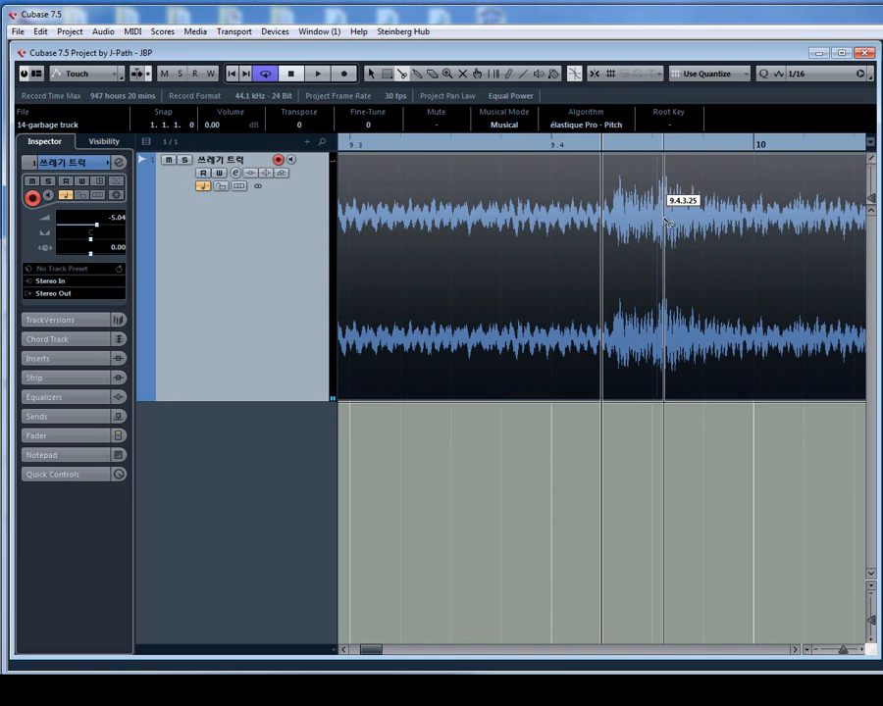
click(658, 242)
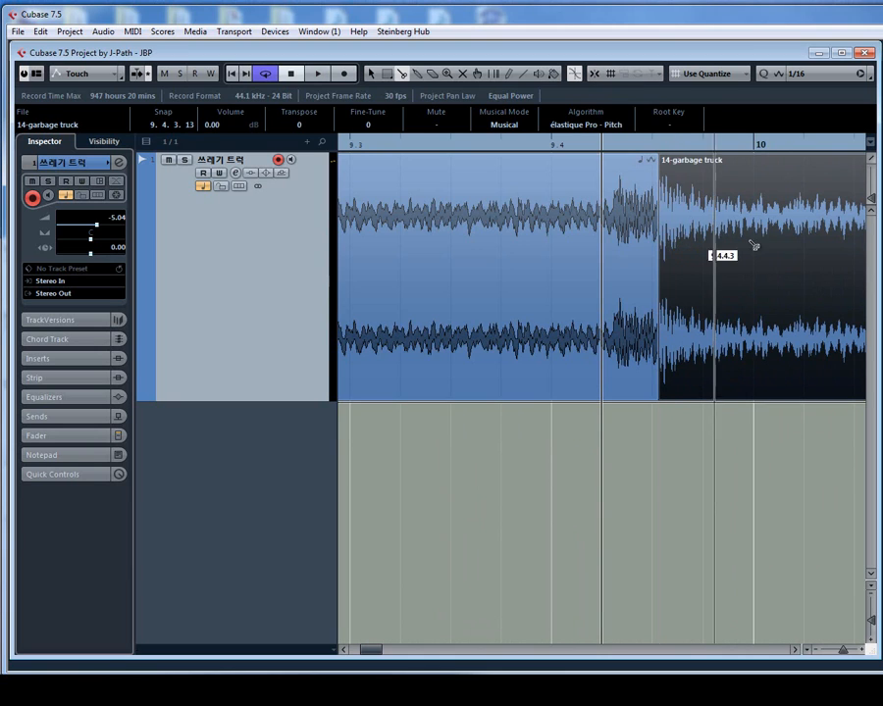
click(779, 245)
Move the isolated hit onto a new audio track below, keeping its position, and reduce the height of both tracks
key(1)
click(719, 332)
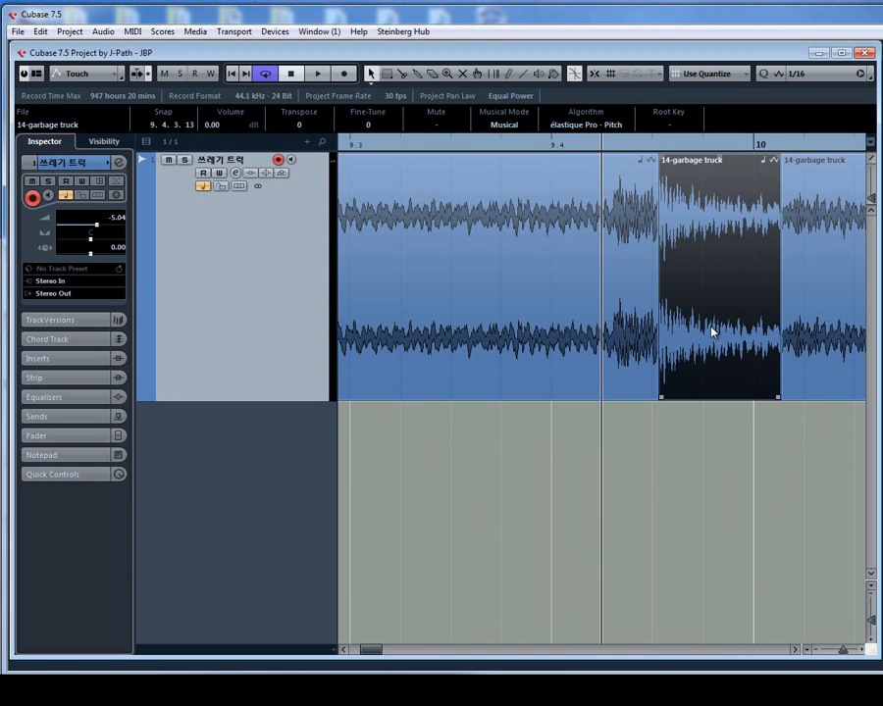
drag(711, 332, 703, 428)
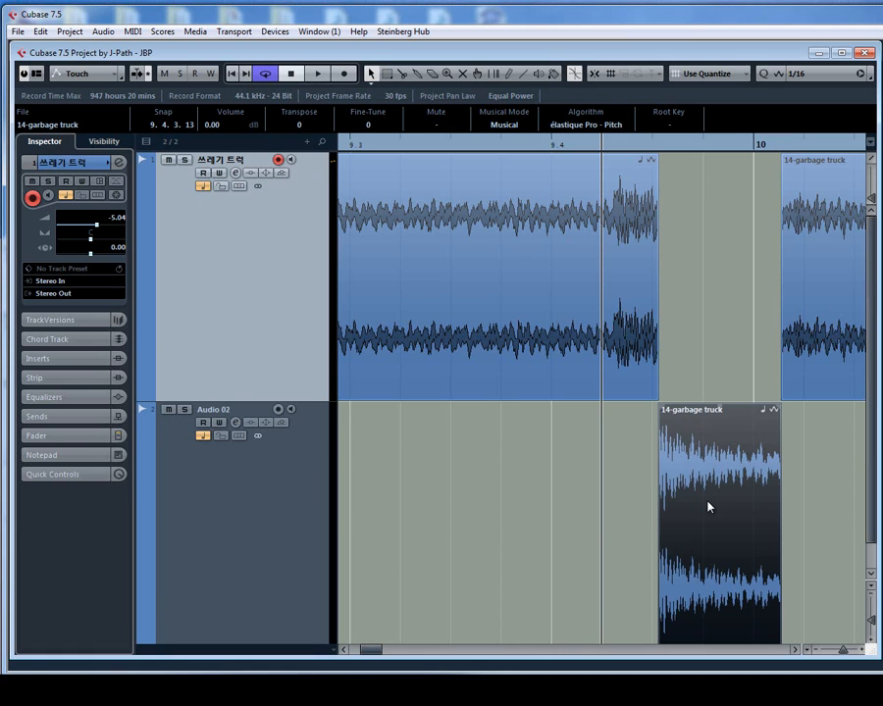
key(shift+g)
key(shift+g)
key(shift+g)
key(shift+g)
key(shift+g)
key(shift+g)
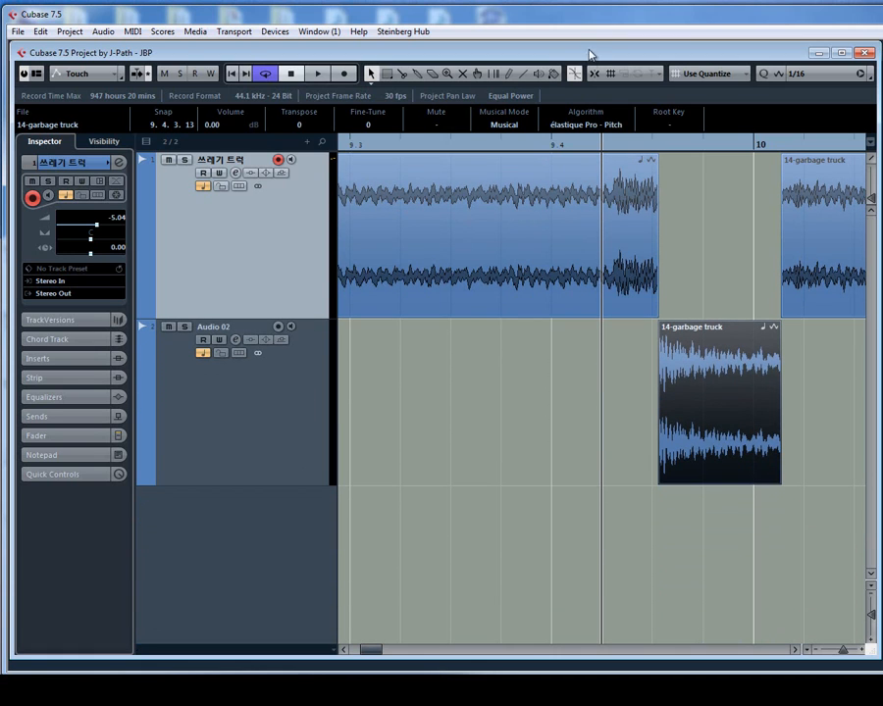
Set the grid type to Bar
click(597, 74)
key(g)
key(g)
key(g)
key(g)
key(g)
key(g)
key(g)
key(g)
key(g)
key(g)
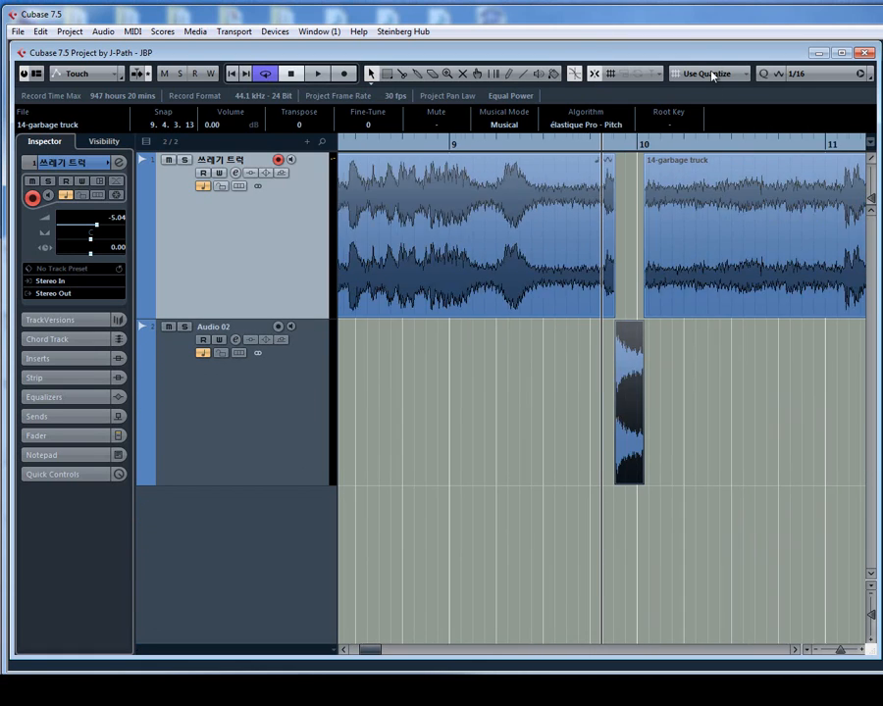
scroll(711, 76, up, 2)
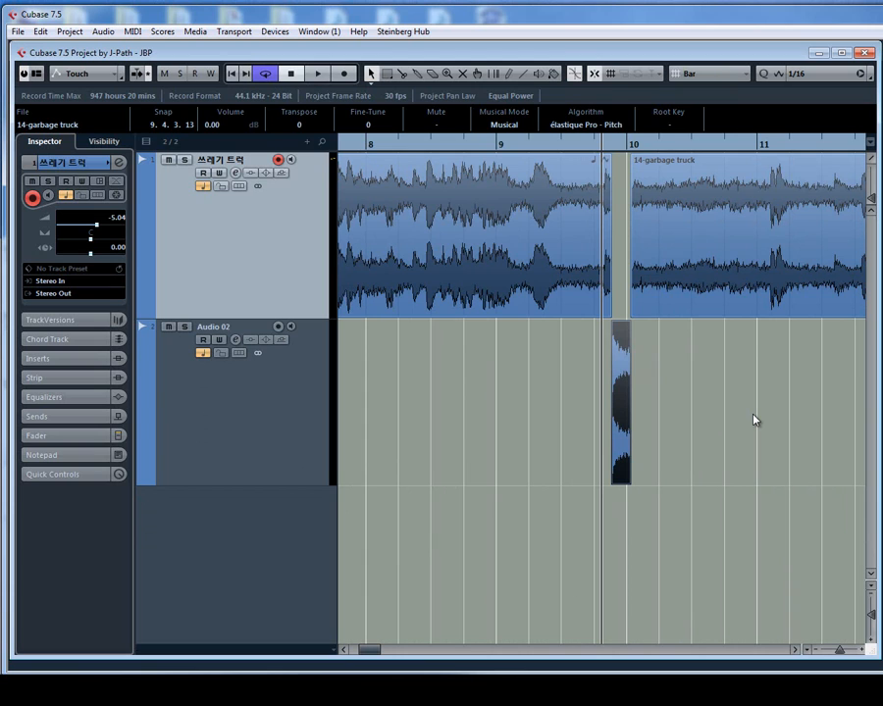
Nudge the isolated hit nine bars earlier on the second track, to position 0.4.3.13
key(ctrl+Left)
key(ctrl+Left)
key(ctrl+Left)
key(ctrl+Left)
key(ctrl+Left)
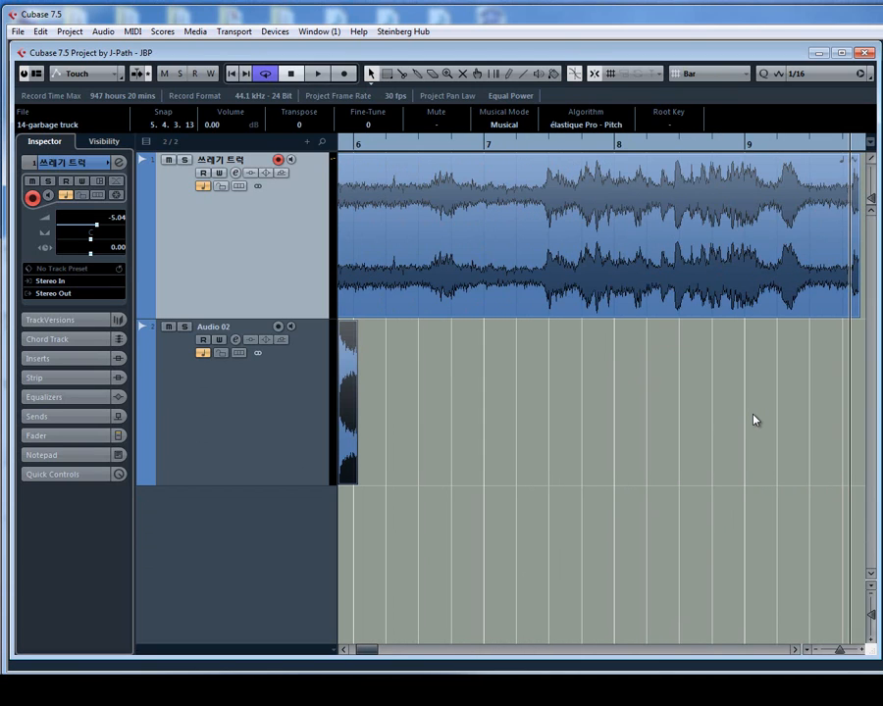
key(ctrl+Left)
key(ctrl+Left)
key(ctrl+Left)
key(ctrl+Left)
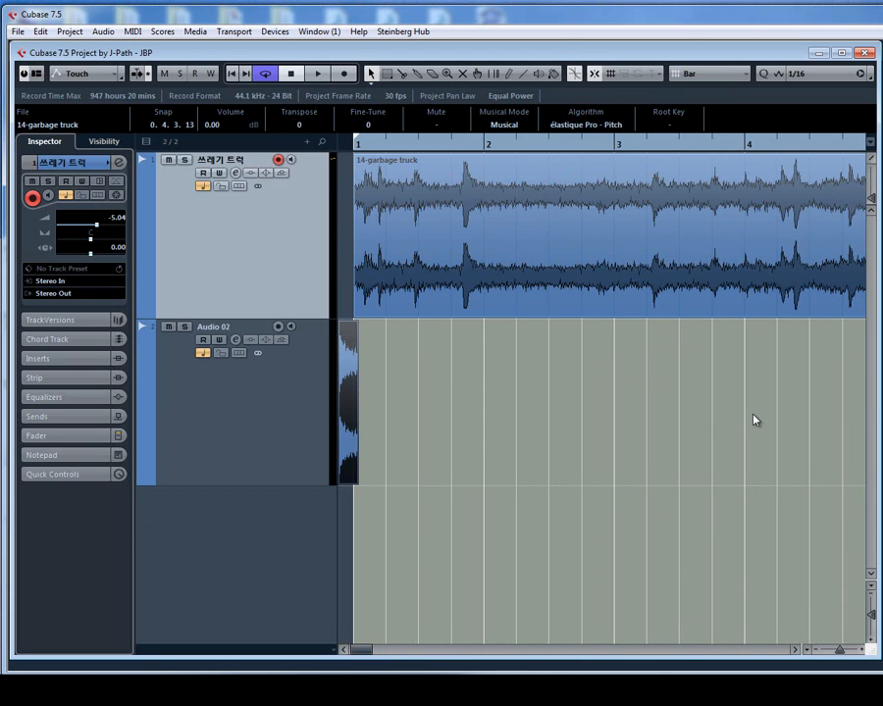
Move the isolated hit to position 1.1.1.0, solo its track and mute the garbage truck track
drag(343, 386, 364, 386)
click(272, 410)
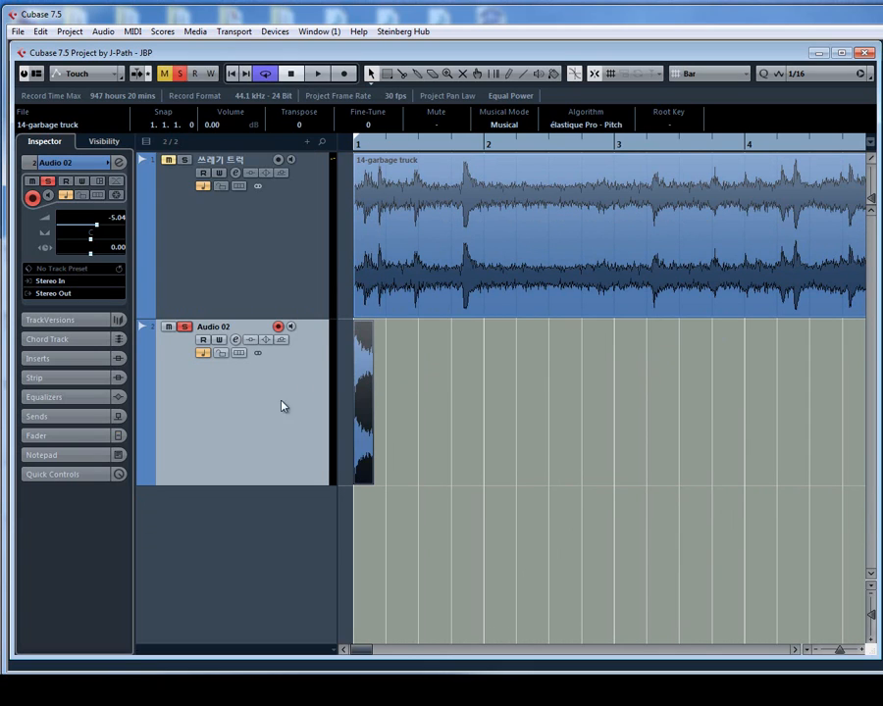
Rename the second audio track as Kick, colour it purple and deselect its event
double_click(231, 328)
text(Kick)
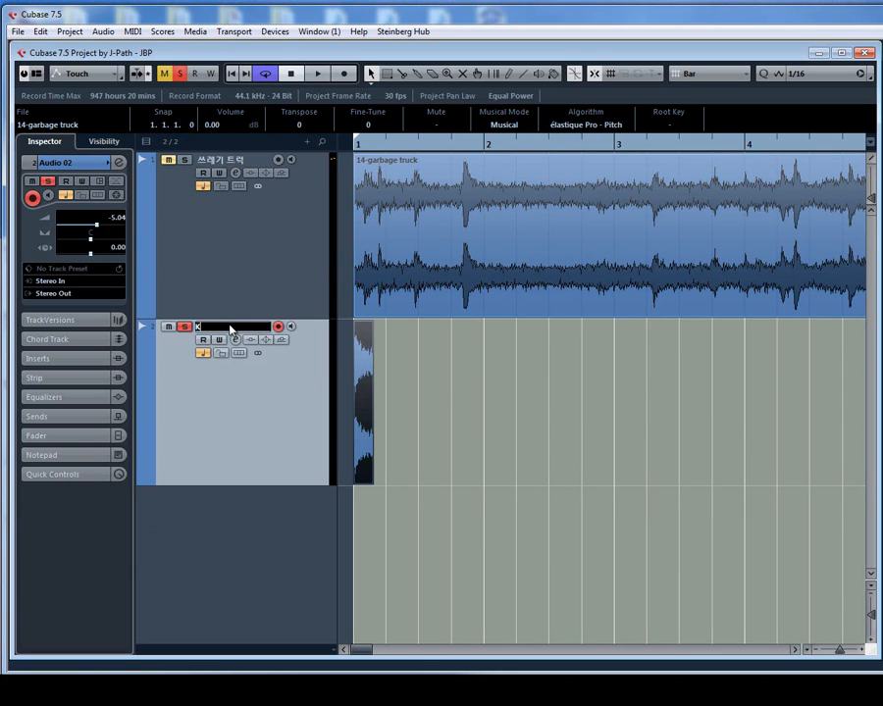
key(Return)
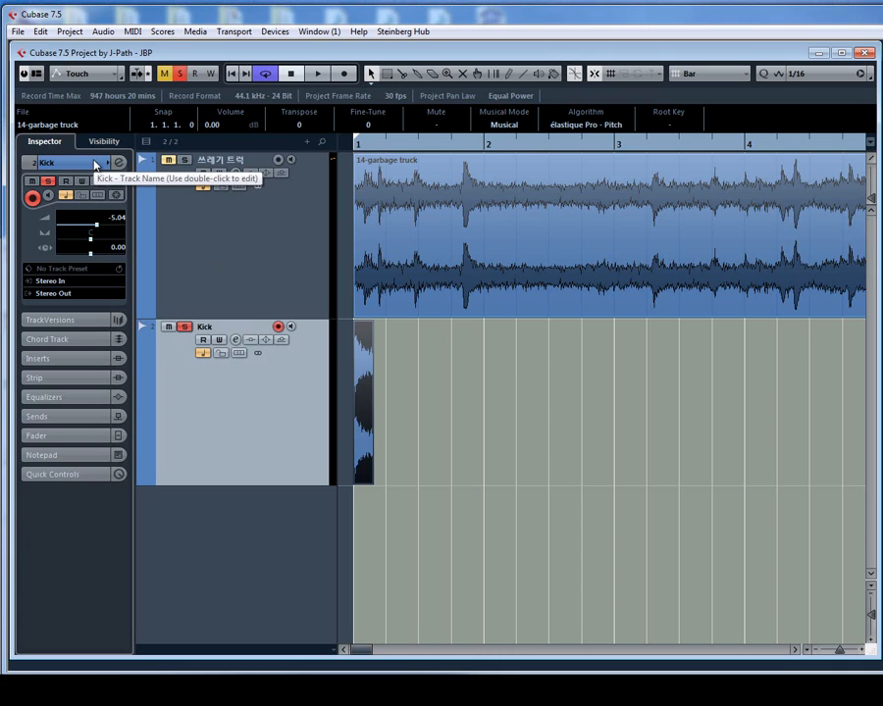
scroll(96, 165, down, 1)
click(492, 480)
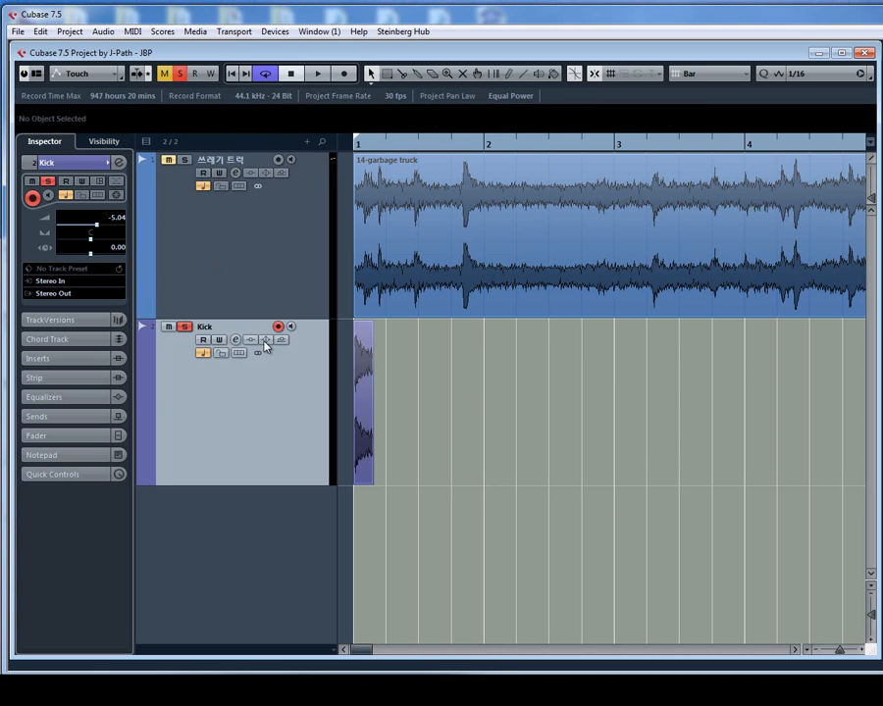
Set the right locator to bar 2 so the loop spans bar 1, and play it
key(h)
key(h)
key(h)
key(h)
key(h)
key(h)
key(h)
key(h)
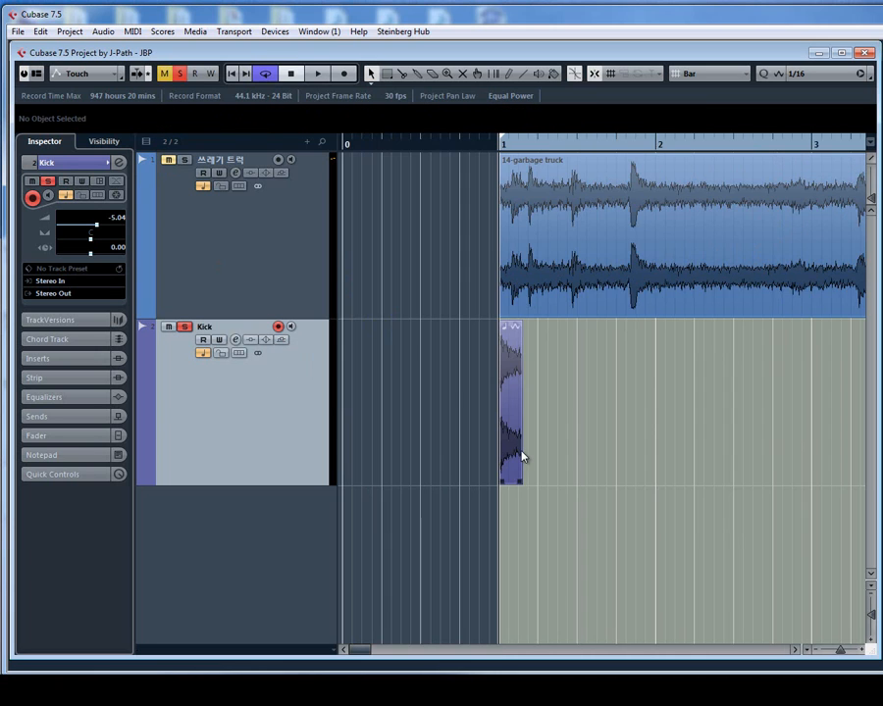
key(g)
key(g)
key(g)
key(g)
key(g)
key(g)
key(g)
key(g)
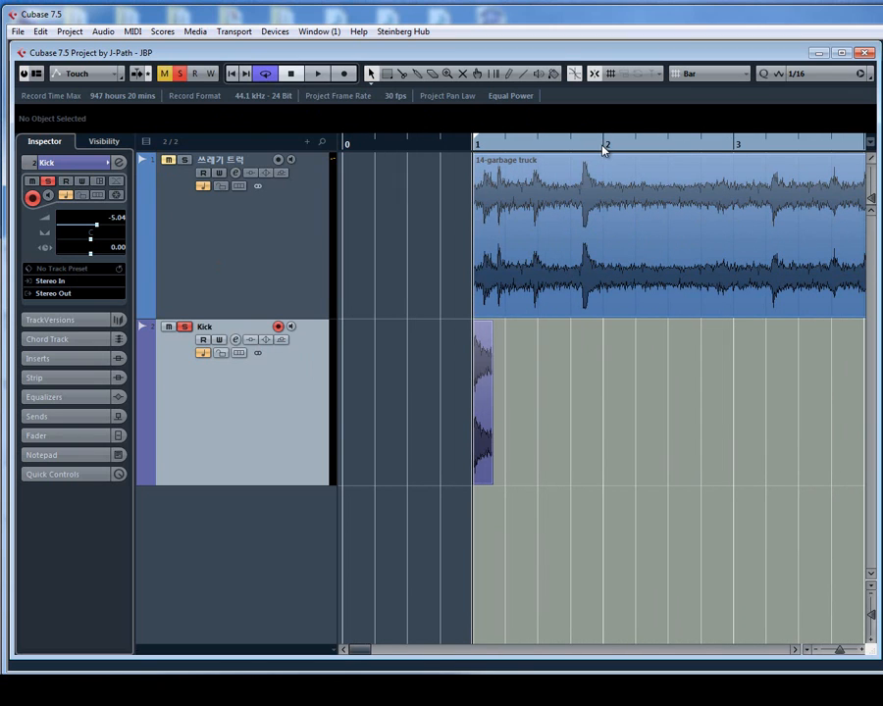
alt+click(606, 150)
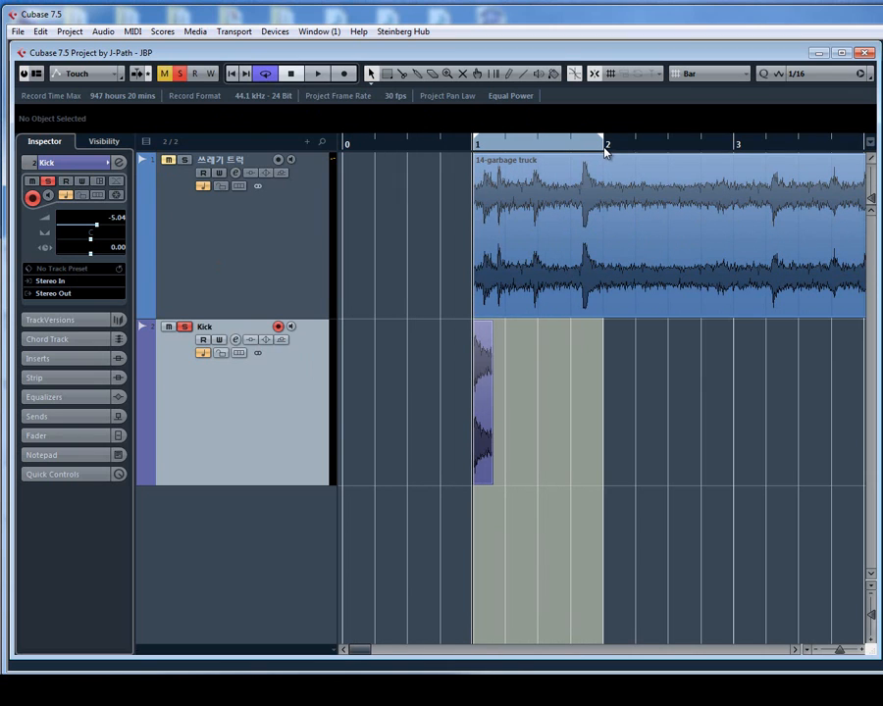
key(g)
key(g)
key(g)
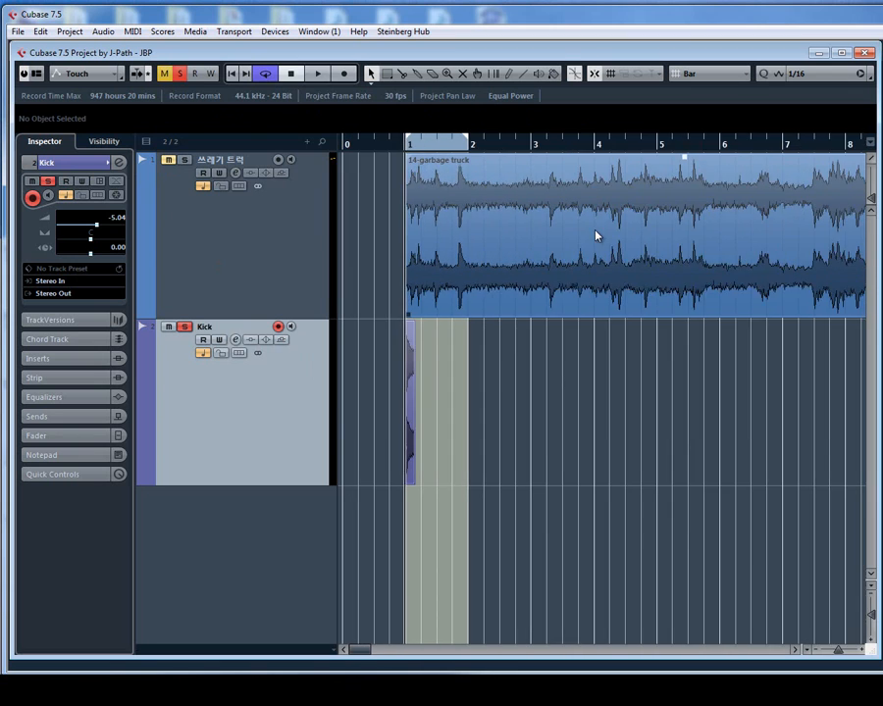
key(space)
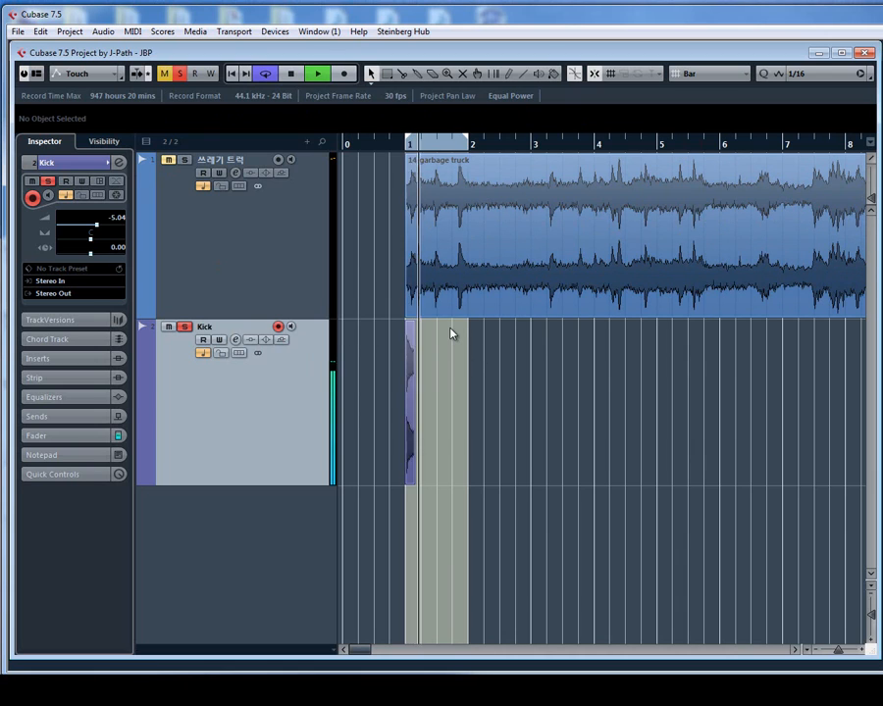
Set the grid type to Use Quantize and loop the kick over the first half of bar 1
alt+click(436, 148)
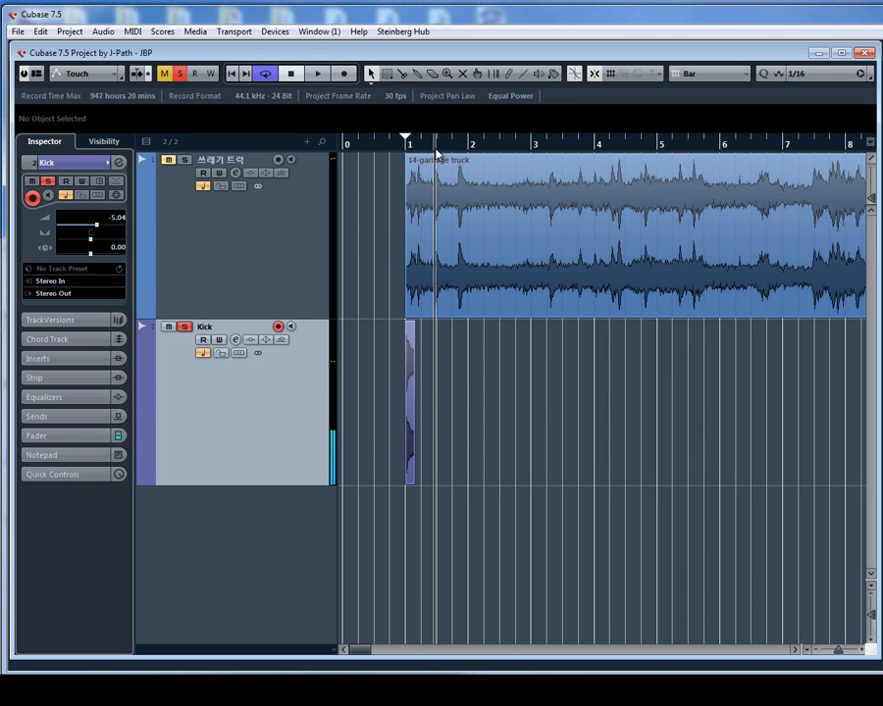
scroll(712, 75, down, 2)
key(h)
key(h)
key(h)
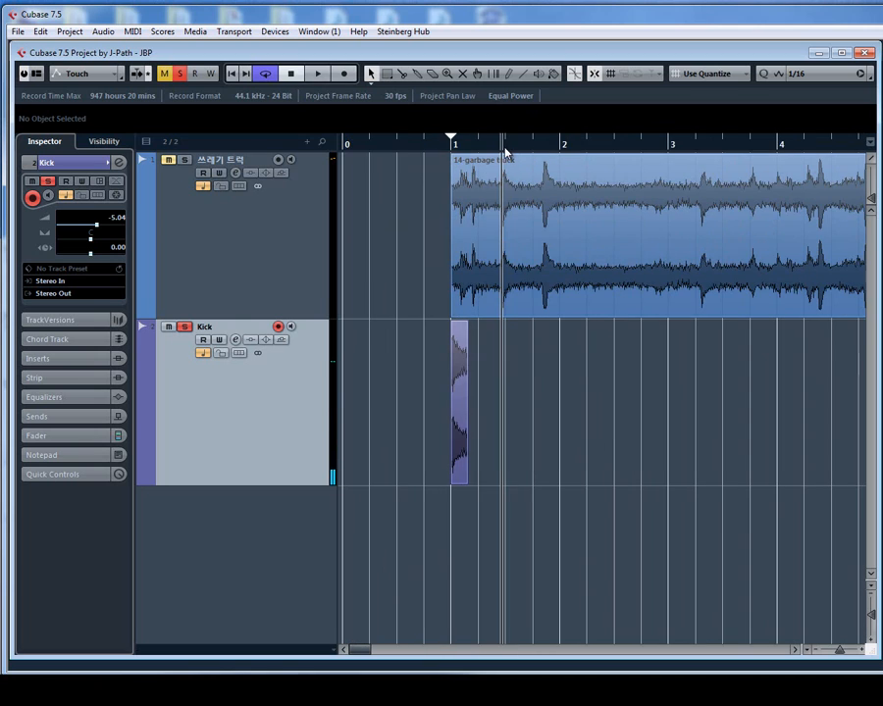
alt+click(506, 145)
key(space)
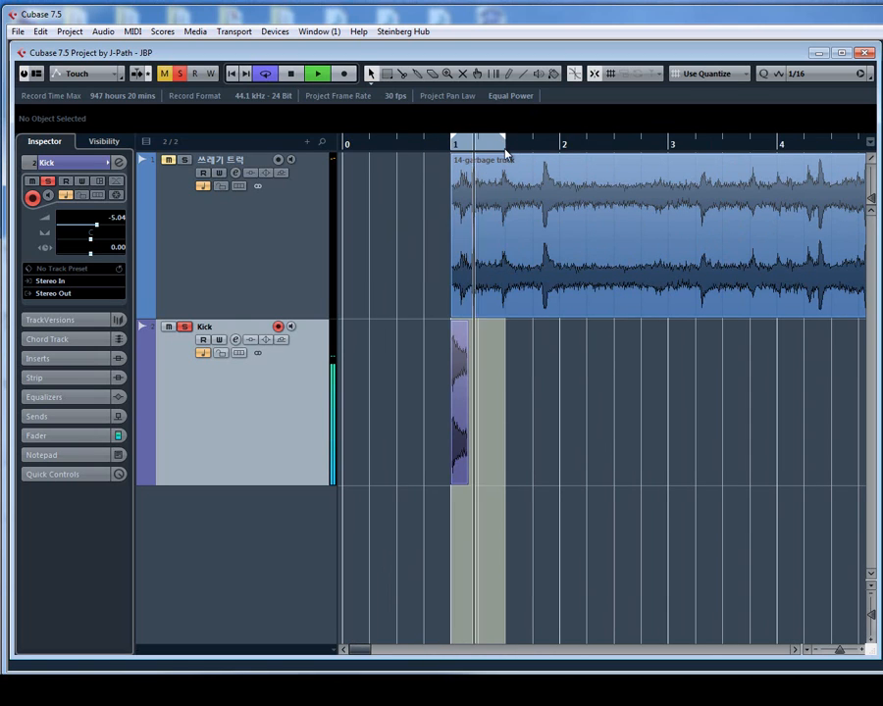
key(space)
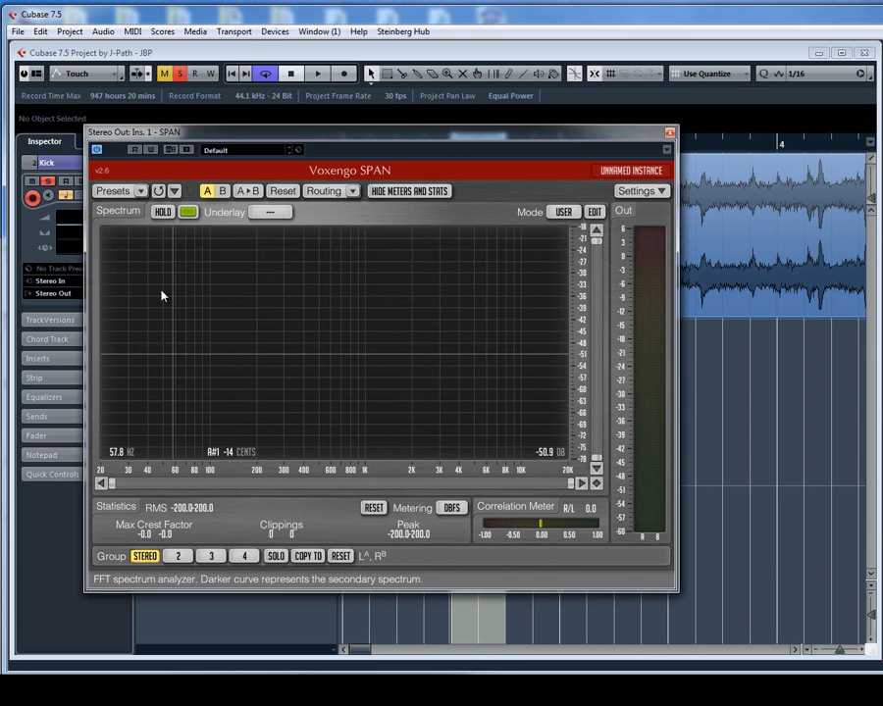
Examine the looping kick's frequency spectrum in the Voxengo SPAN analyzer on the stereo output, and close the plug-in
key(space)
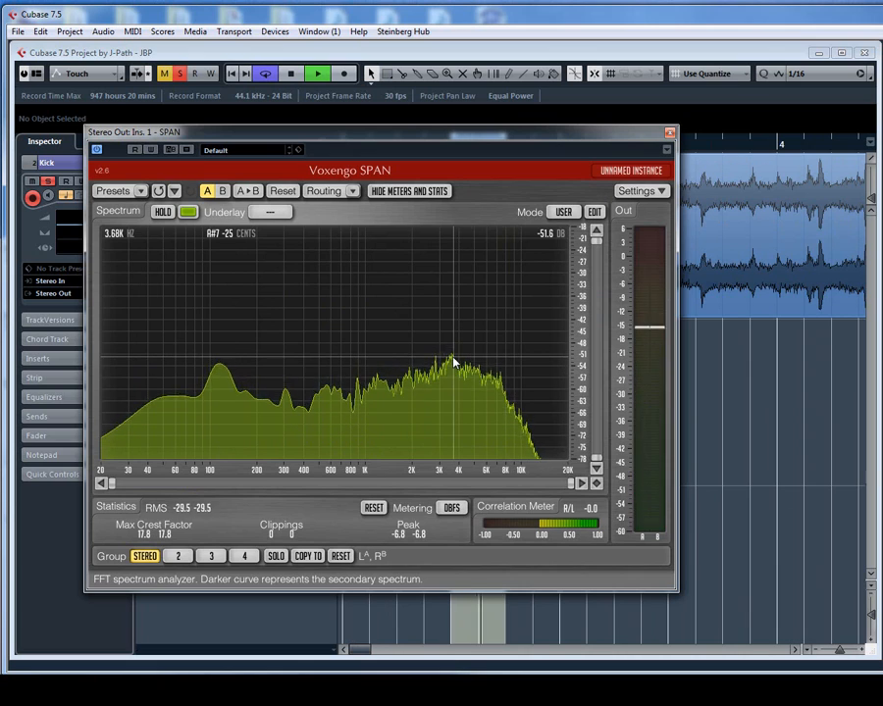
key(space)
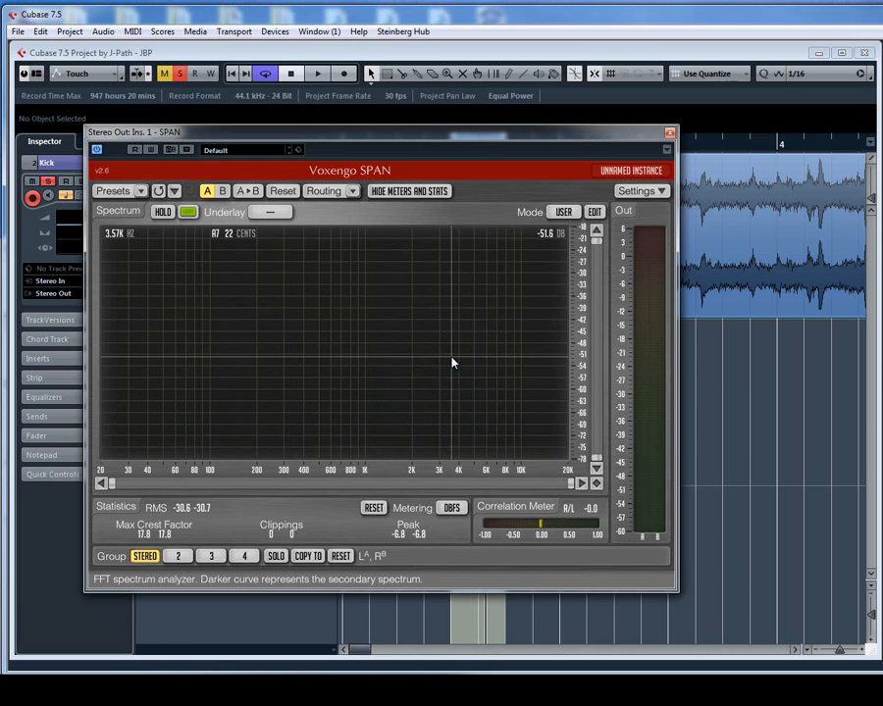
click(670, 131)
Open the Kick channel settings and place the channel strip ahead of the inserts
key(KP_1)
key(h)
key(h)
key(h)
key(h)
key(h)
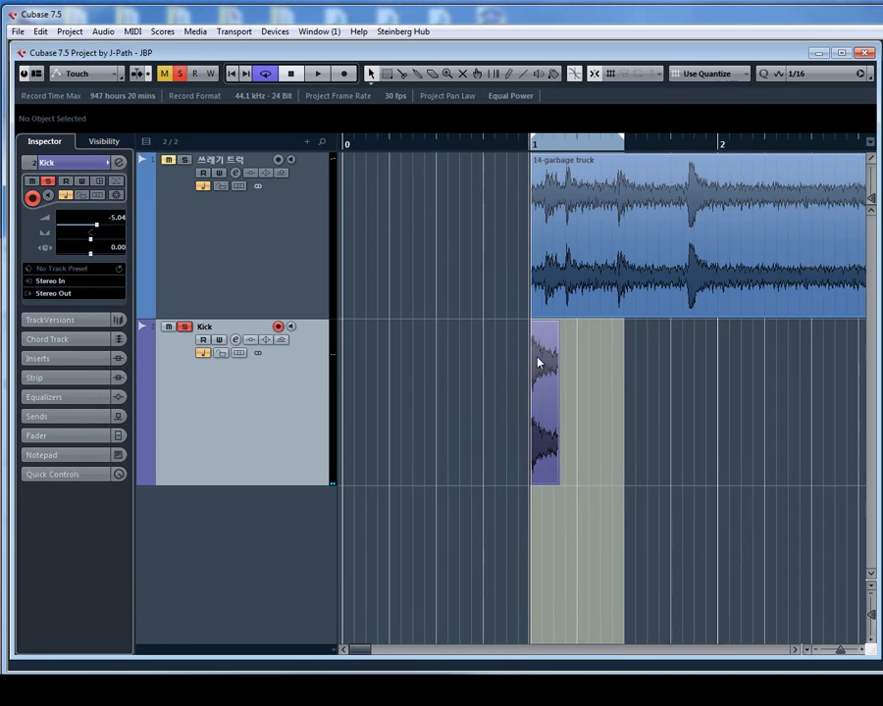
key(e)
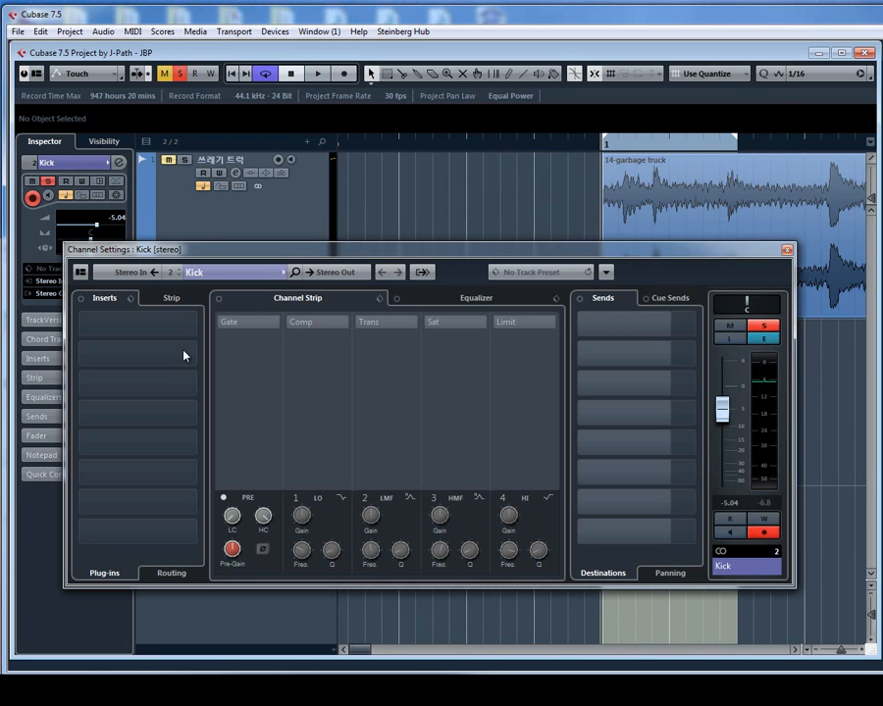
click(169, 300)
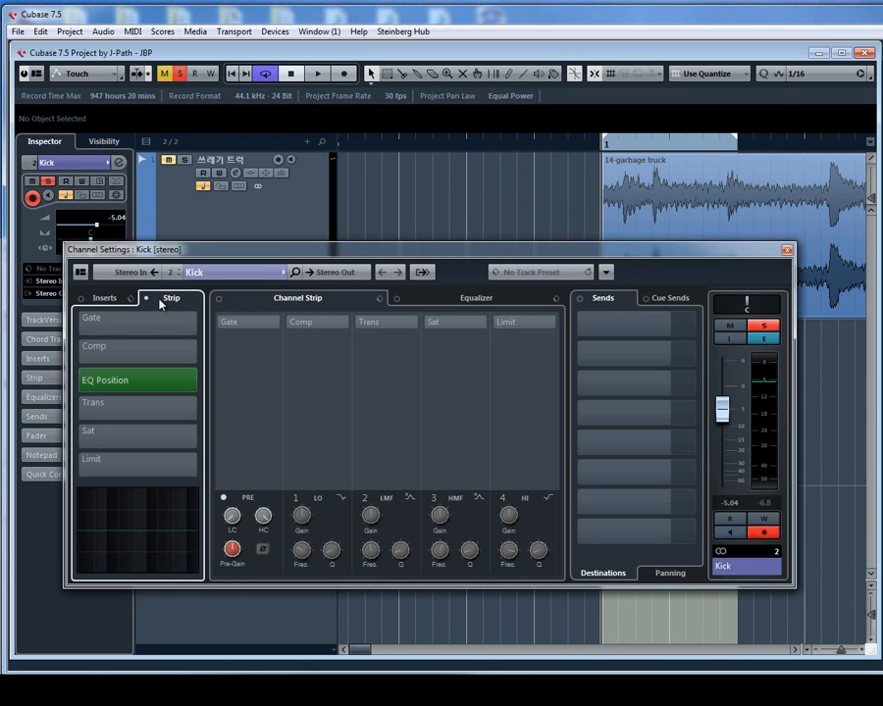
click(106, 299)
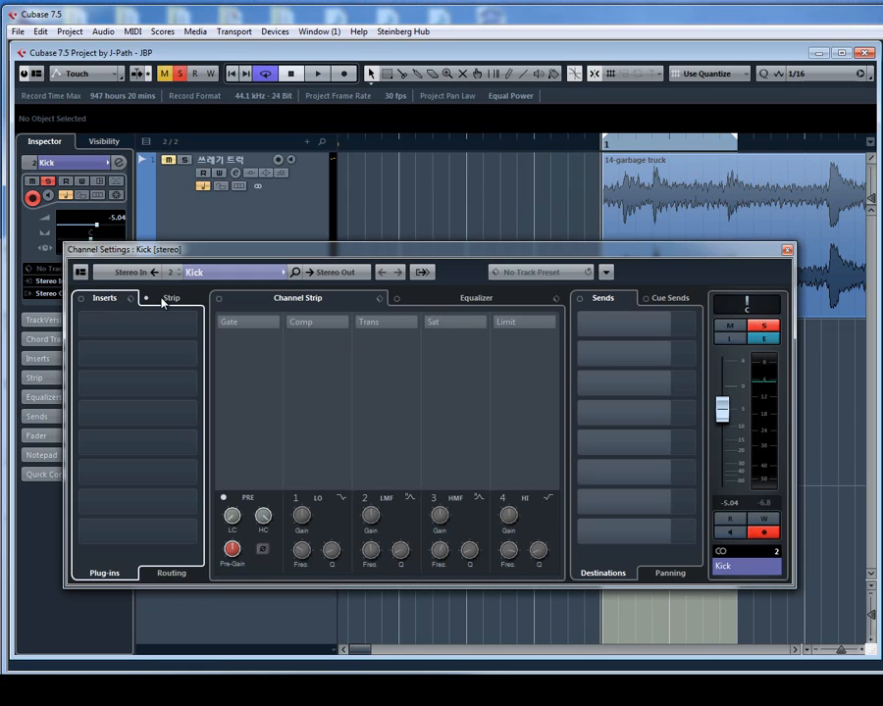
click(164, 299)
click(107, 299)
click(172, 300)
click(179, 304)
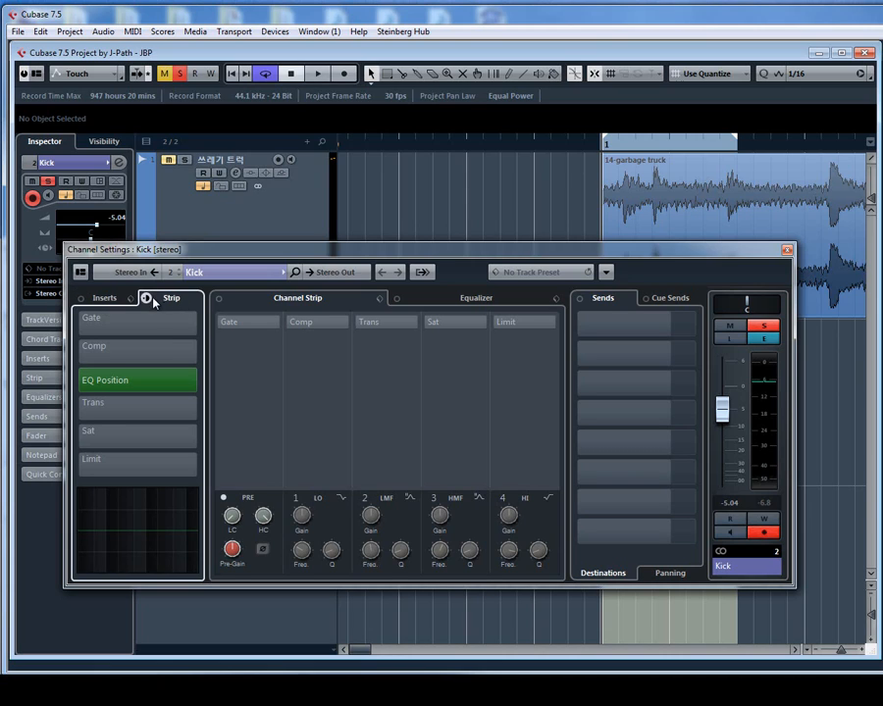
click(148, 298)
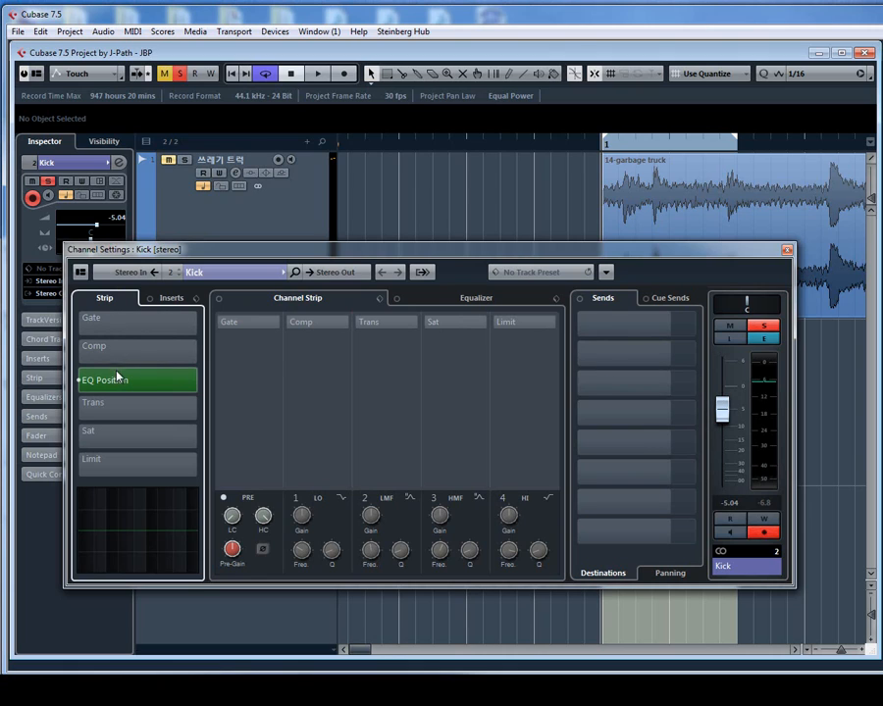
Move EQ Position to the first slot of the Kick strip, and check the spectrum in the equalizer during playback
drag(120, 382, 123, 326)
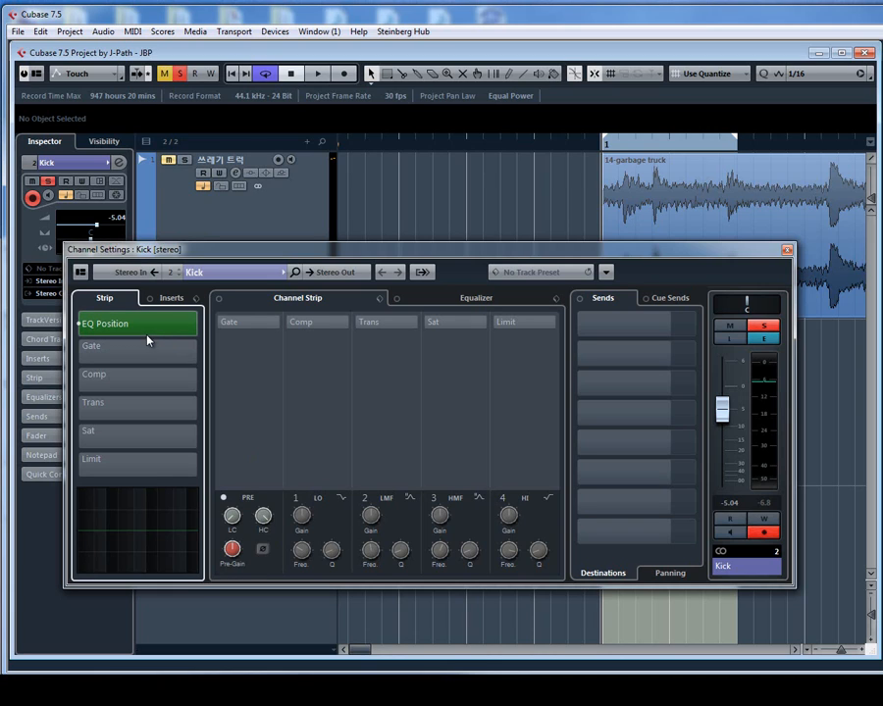
click(440, 298)
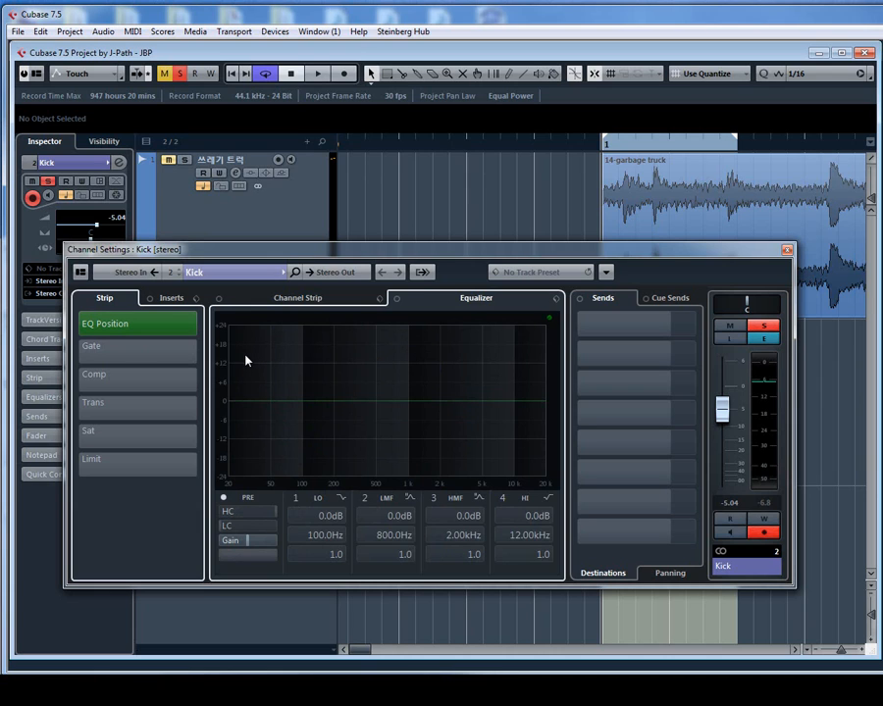
key(space)
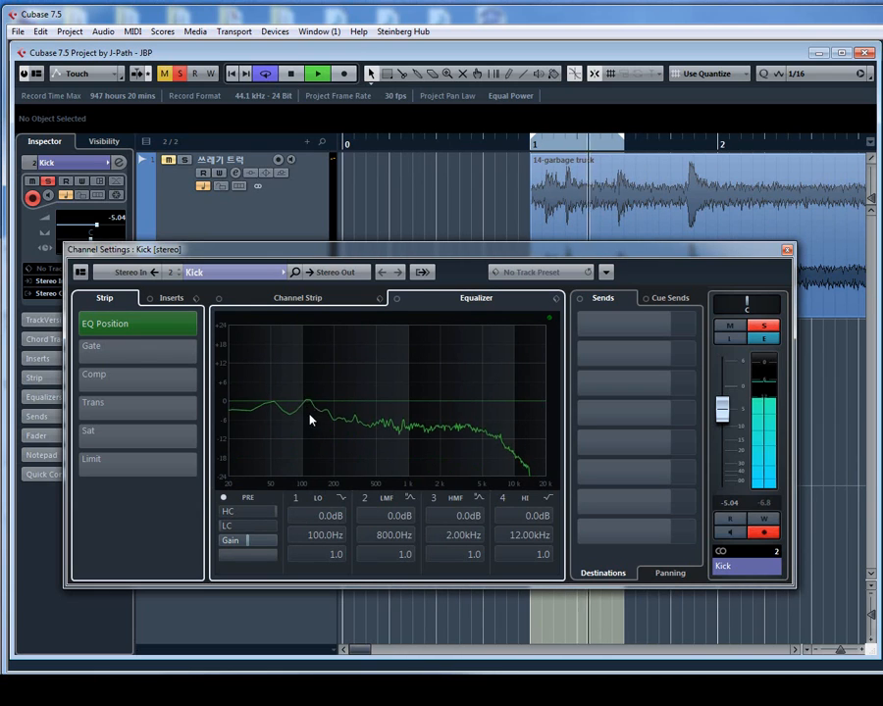
key(space)
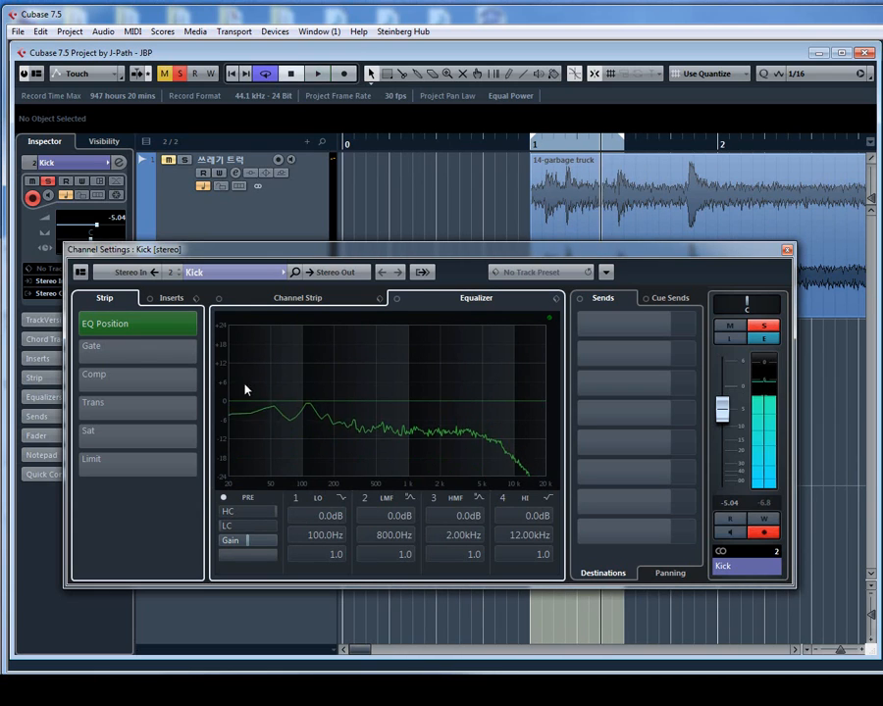
Enable the Kick's low EQ band with a boost of about 11.1 dB, and set its frequency to 150 Hz
click(290, 499)
drag(304, 398, 307, 369)
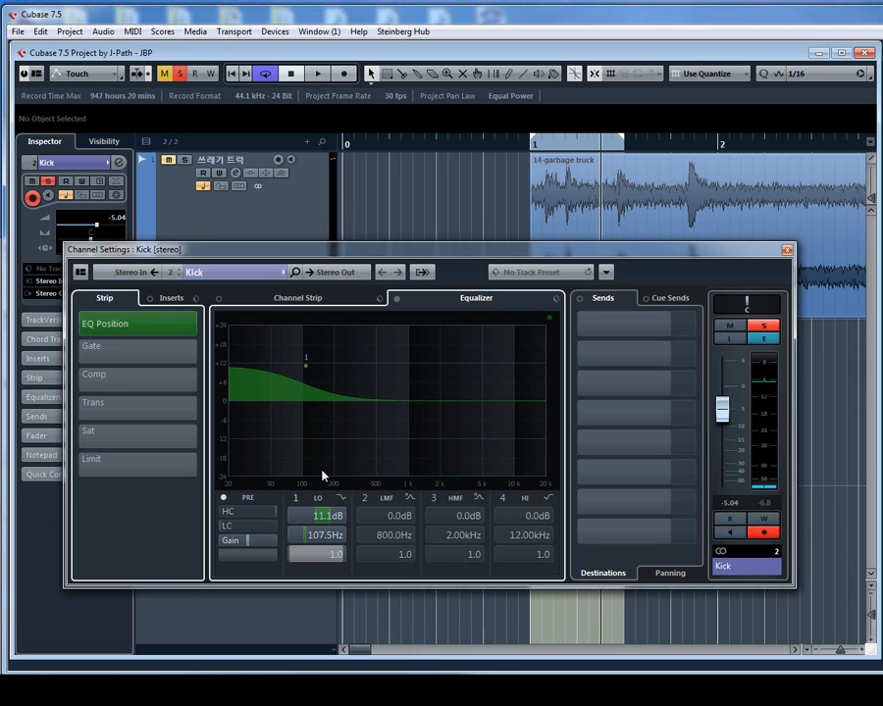
double_click(324, 535)
text(150)
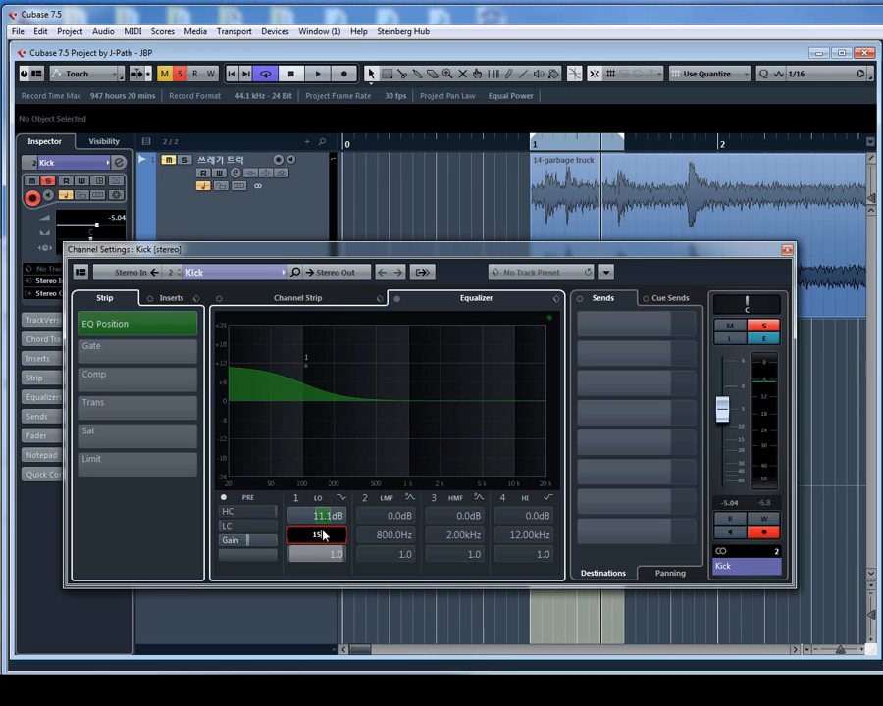
key(Return)
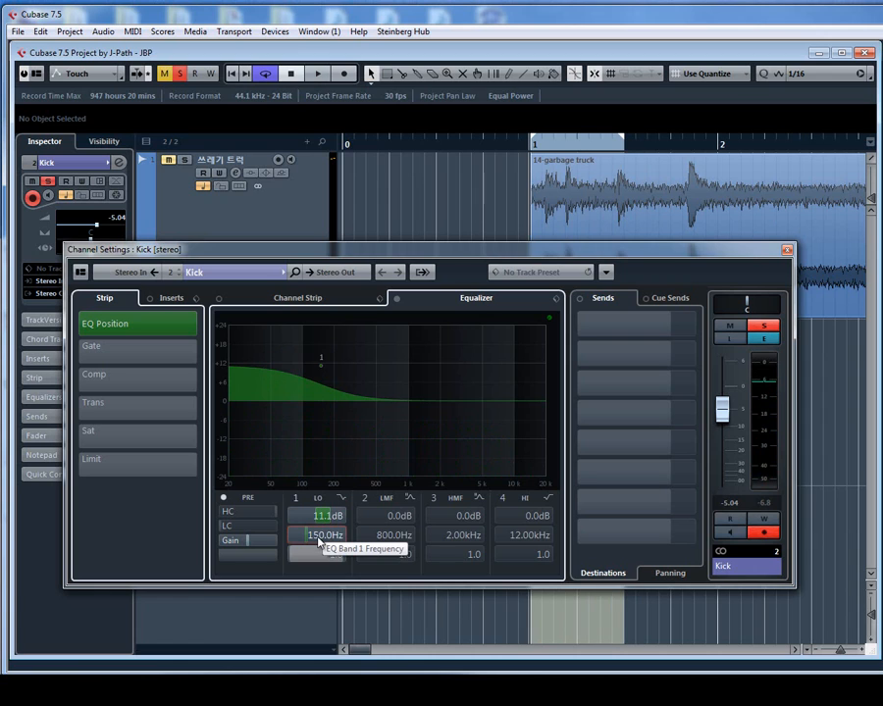
Raise the low EQ band to about 12.7 dB at about 151.9 Hz while listening to the looped kick
key(space)
drag(322, 369, 322, 365)
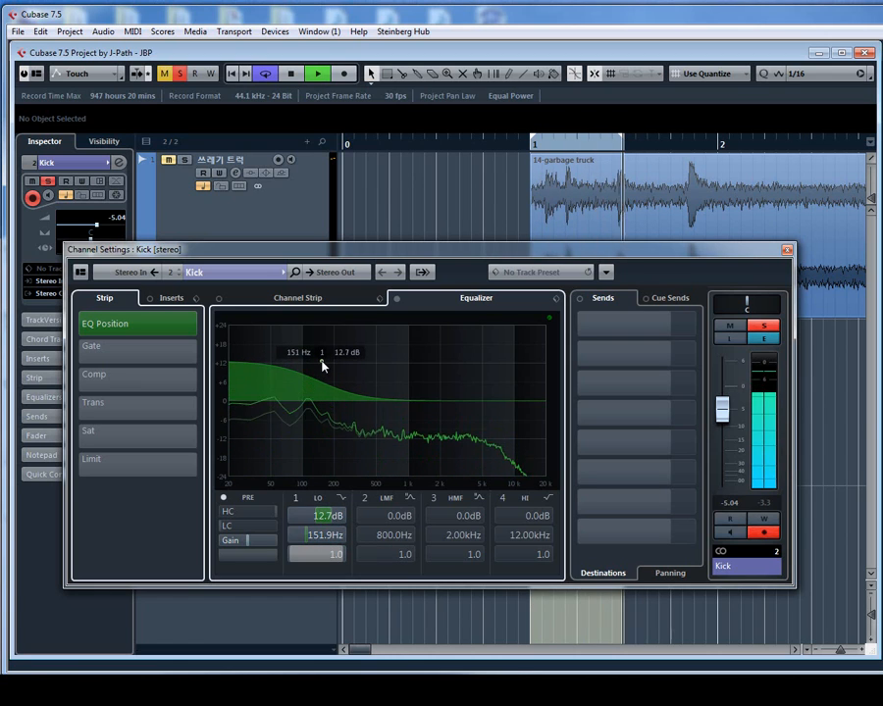
key(space)
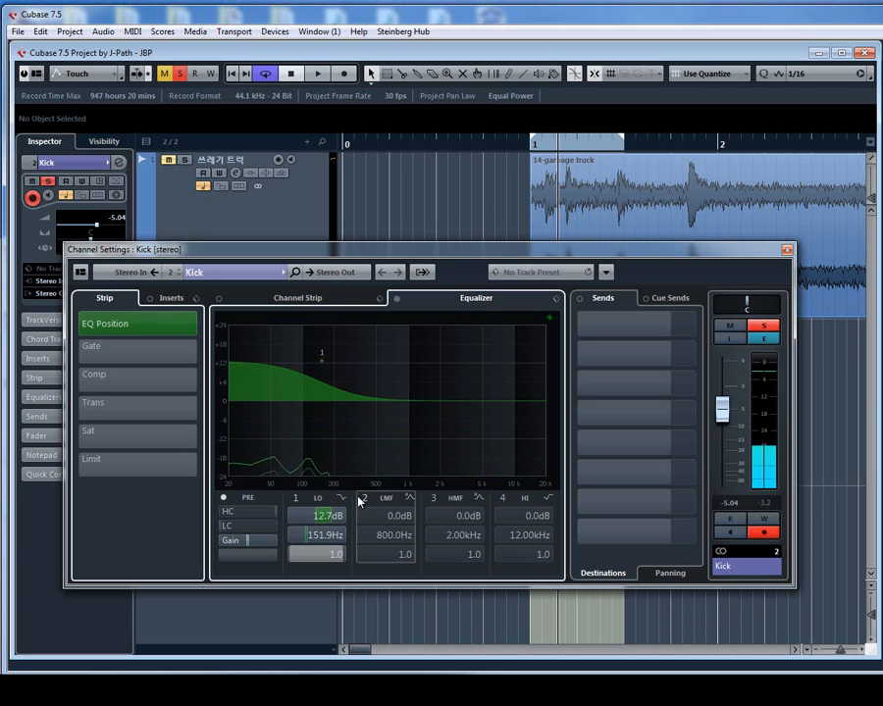
key(space)
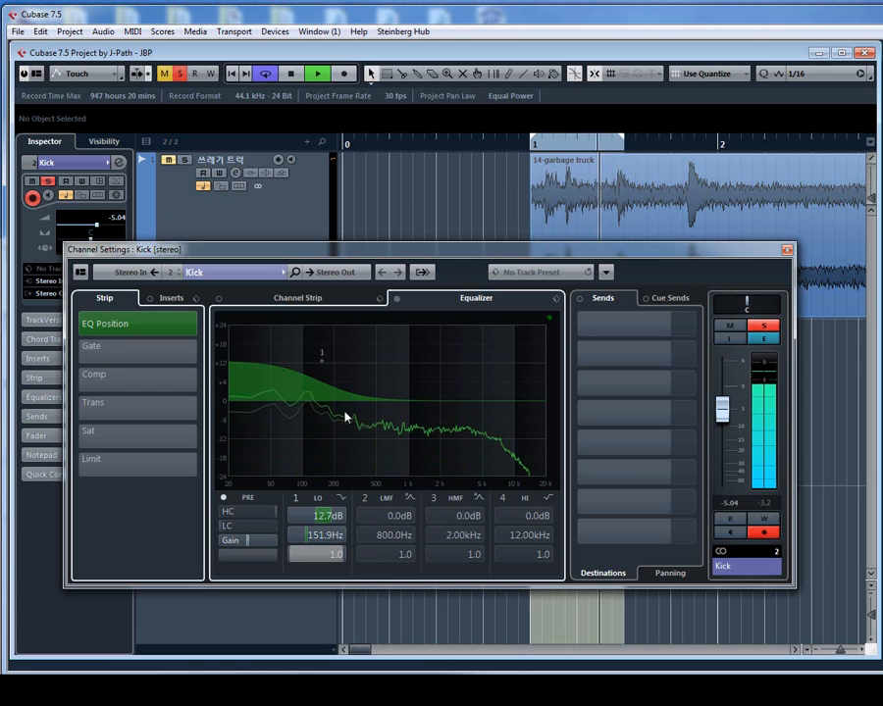
key(space)
Enable EQ band 2 with a boost of about 3.5 dB and set its frequency to 85 Hz
click(359, 498)
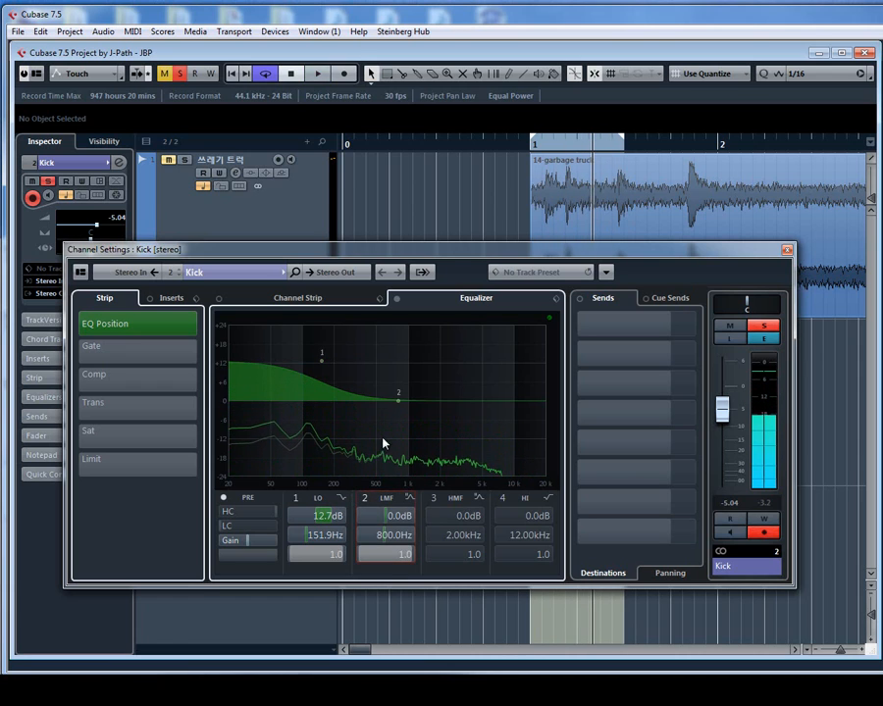
drag(399, 402, 305, 394)
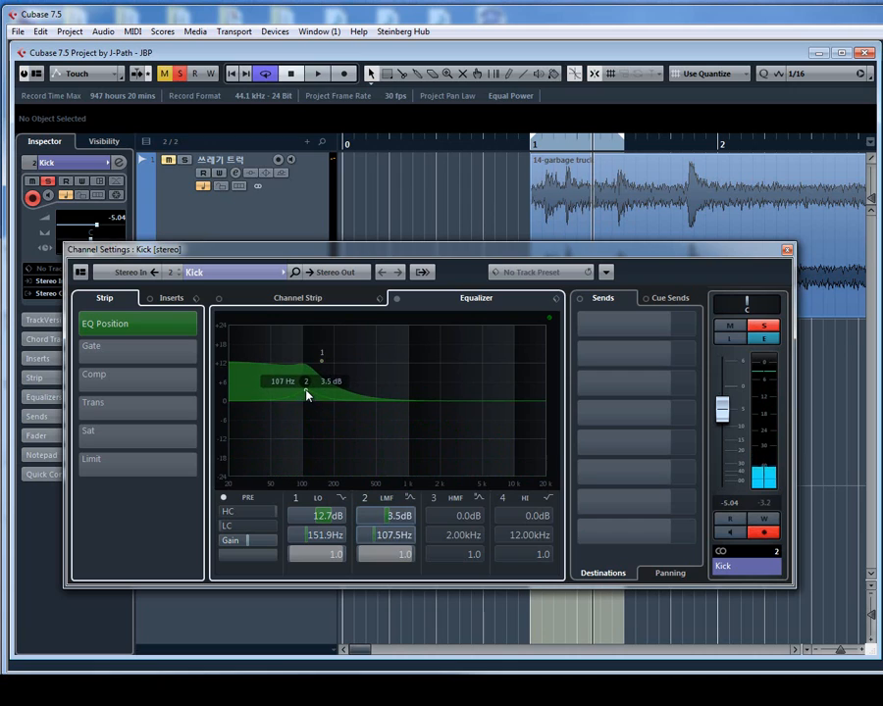
double_click(395, 535)
text(85)
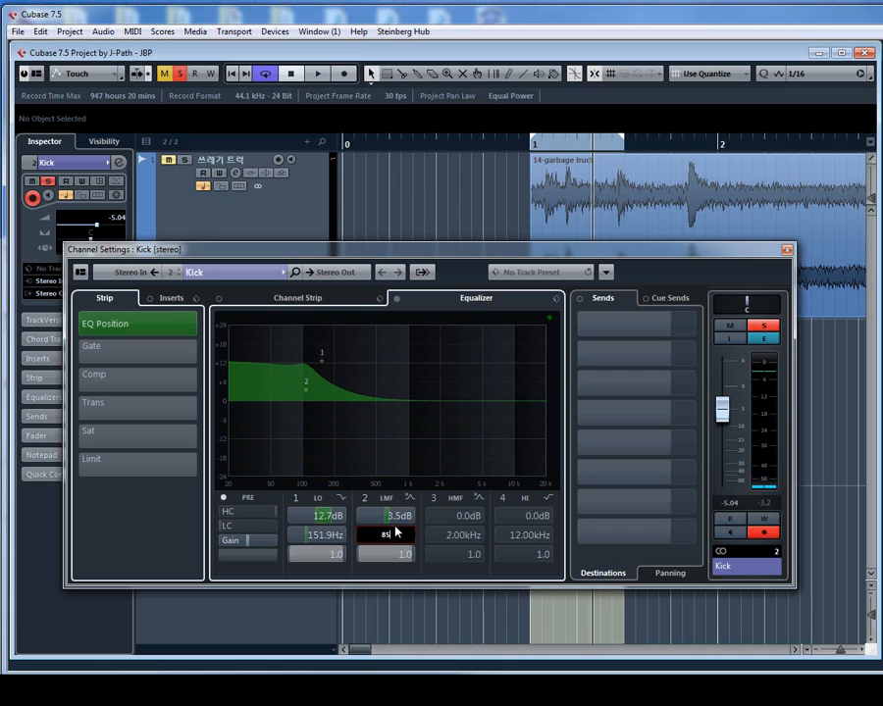
key(Return)
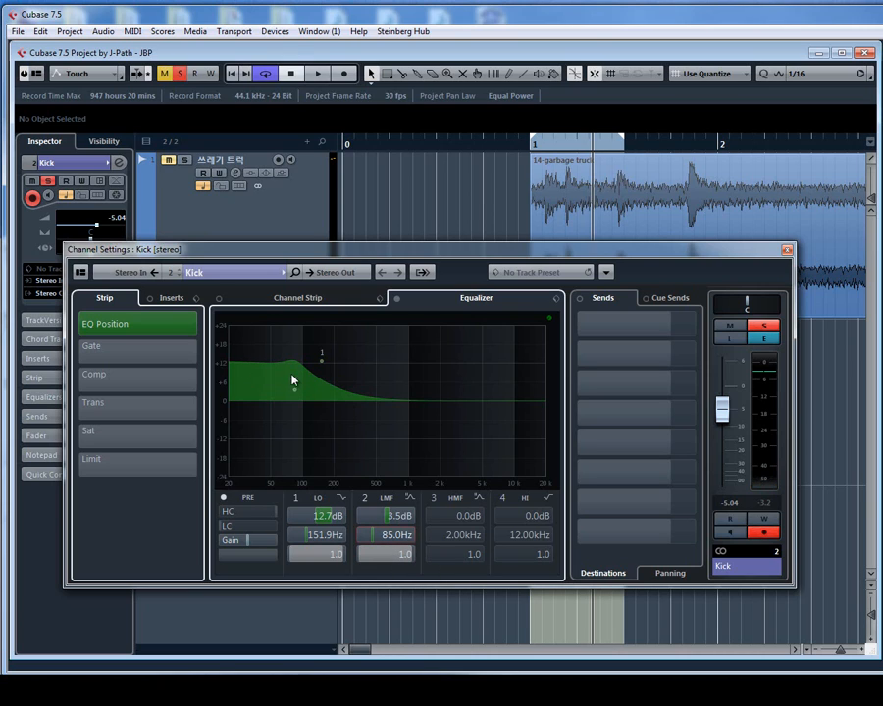
Compare the looped kick with EQ band 2 bypassed and re-enabled during playback
key(space)
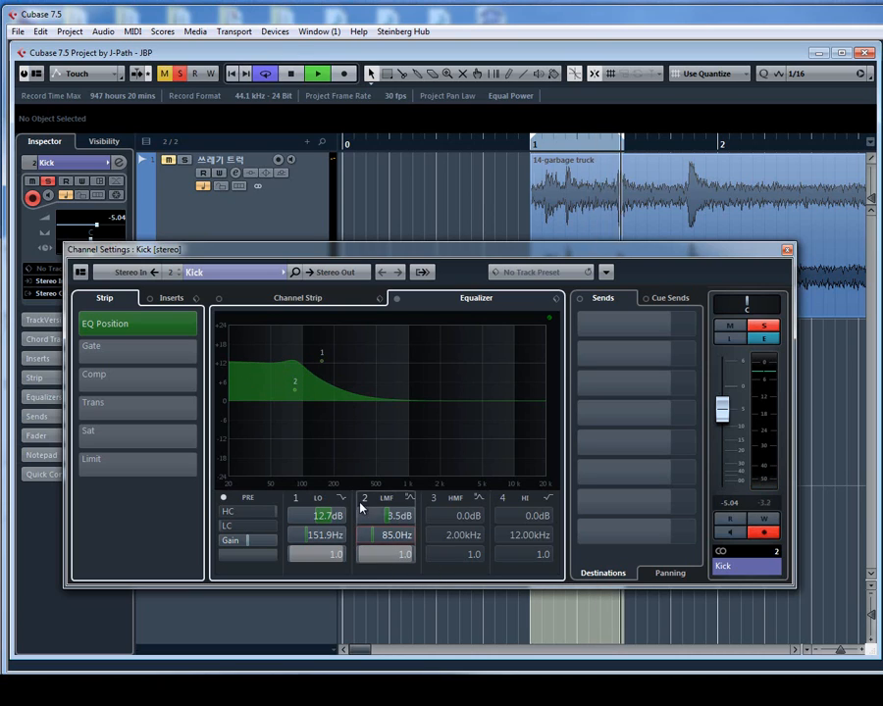
click(358, 499)
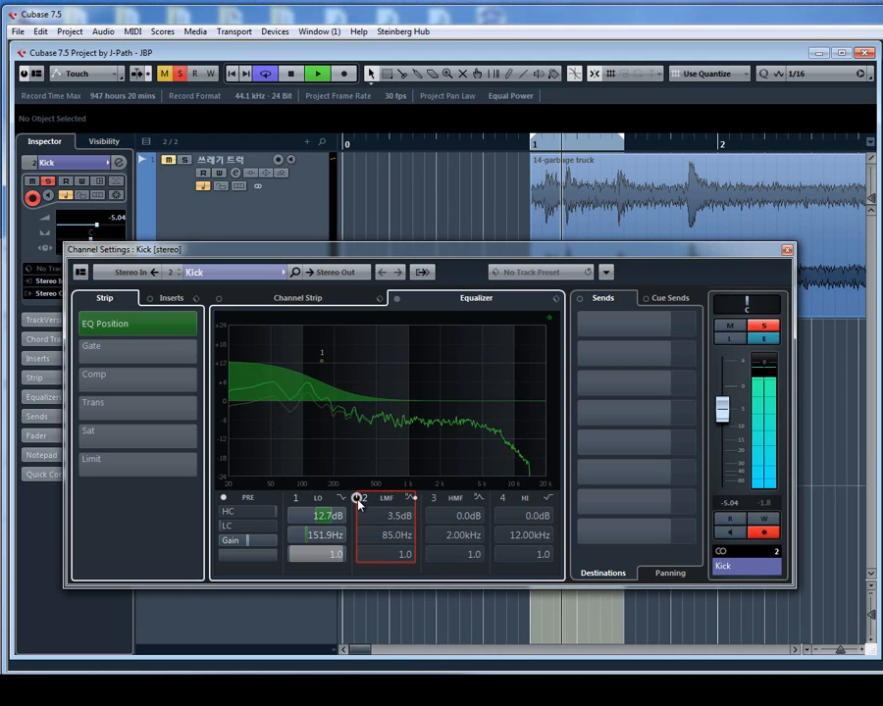
click(358, 499)
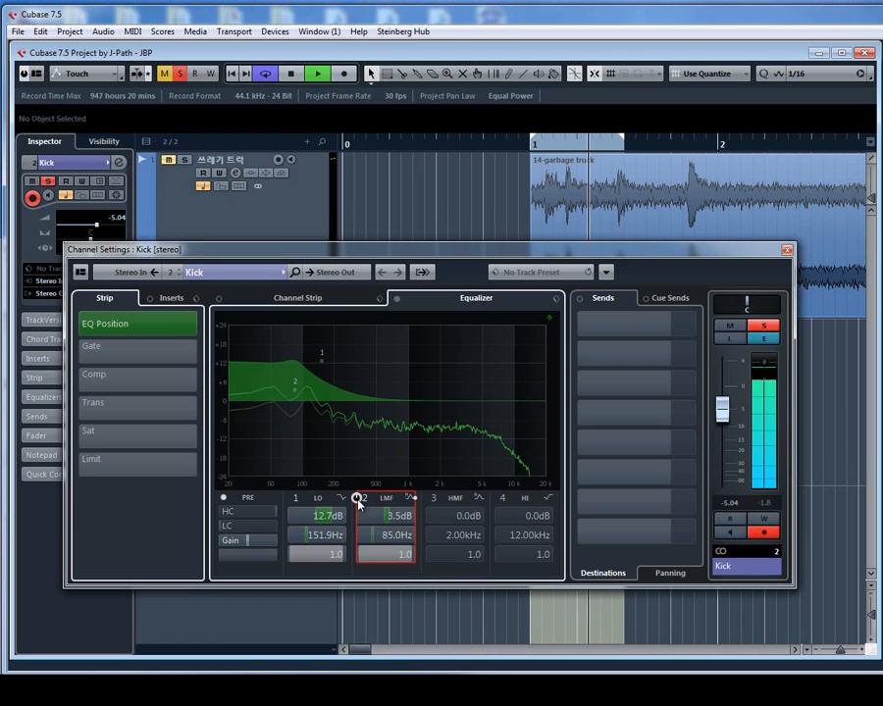
key(space)
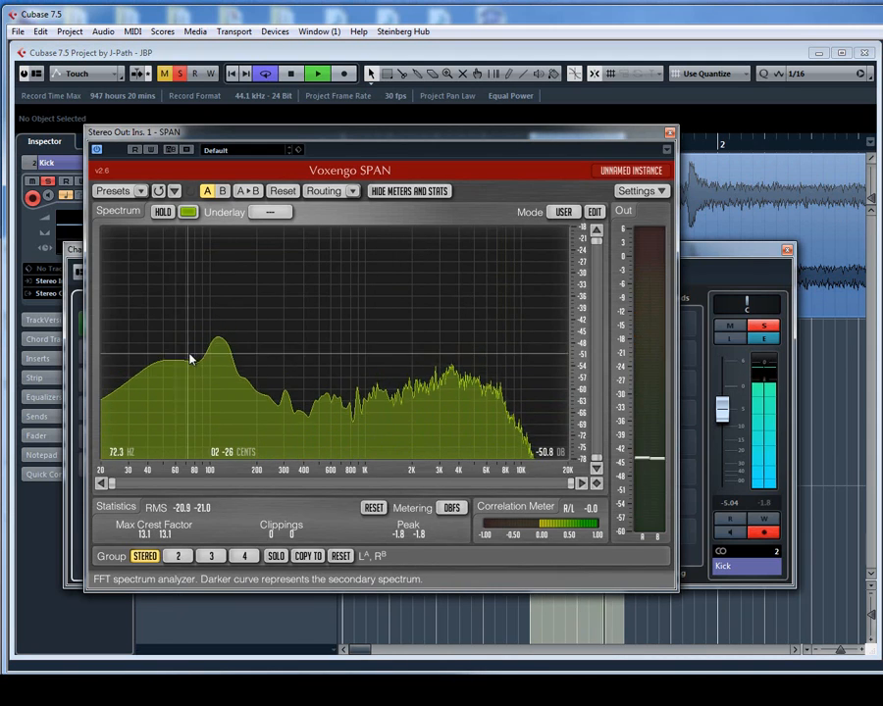
Raise the Kick's low EQ band gain to 16.5 dB and lower band 2 to -2.3 dB, checking the spectrum in SPAN
click(671, 133)
scroll(341, 518, up, 4)
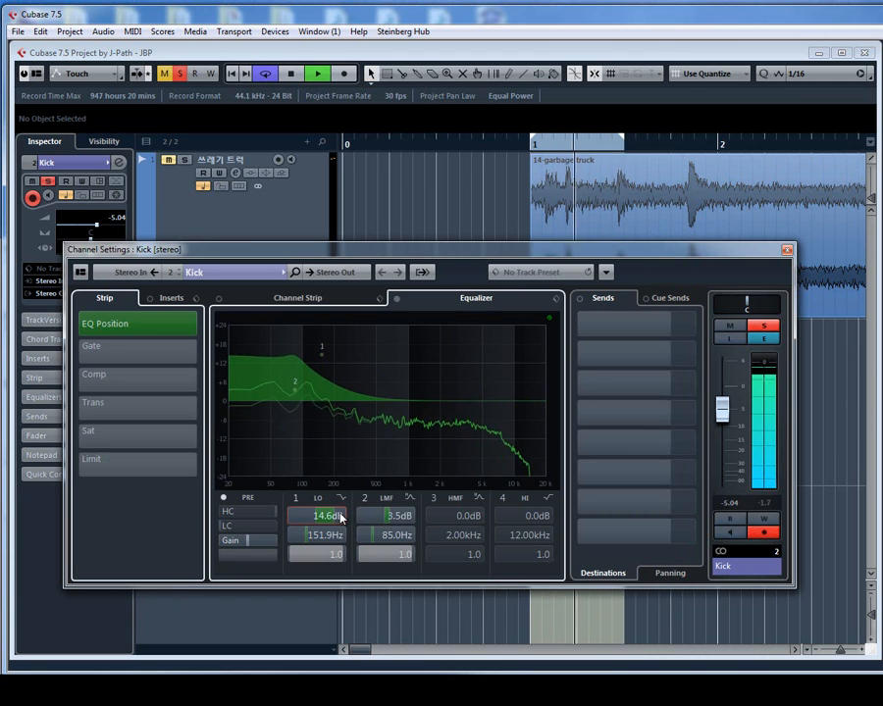
scroll(392, 520, down, 2)
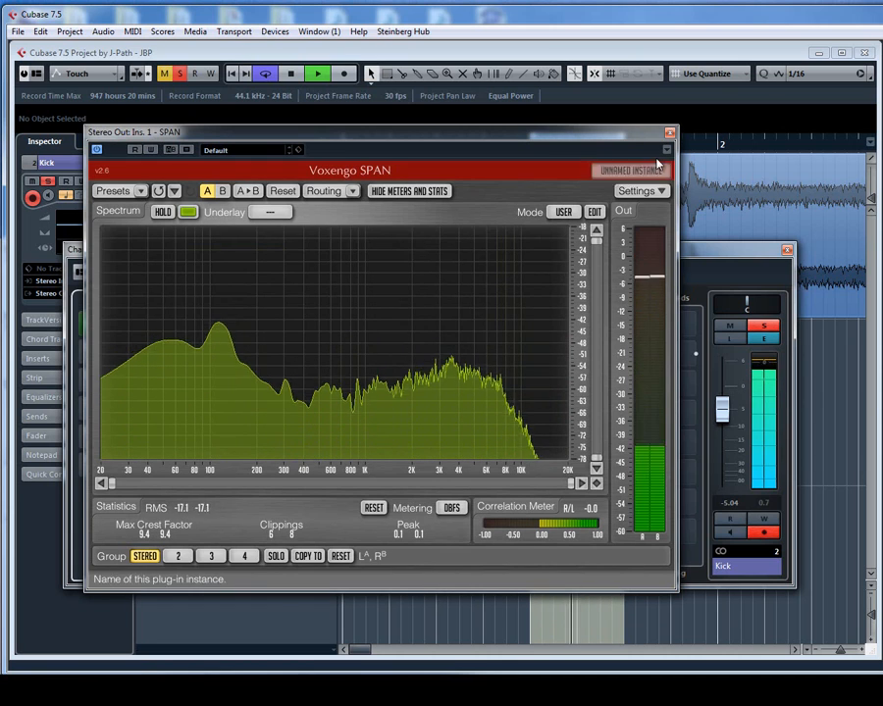
click(670, 133)
scroll(397, 515, down, 5)
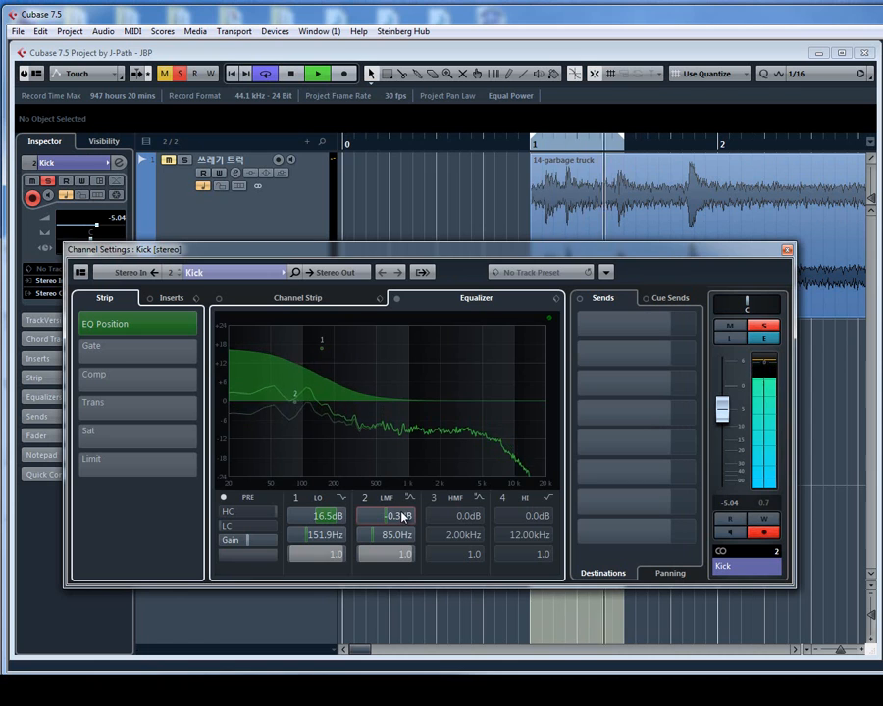
scroll(403, 516, down, 1)
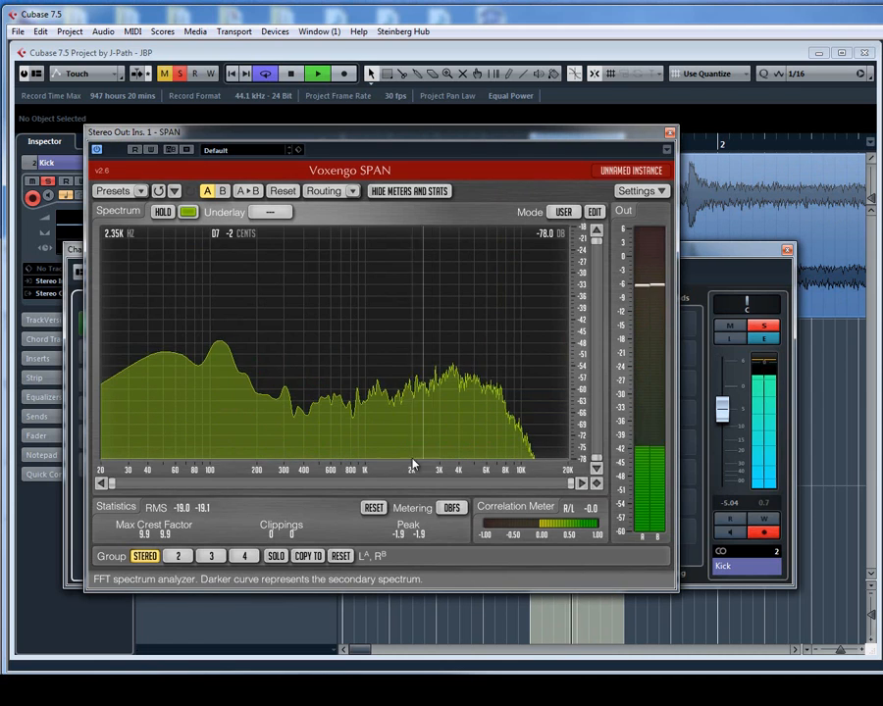
Enable EQ band 3 with a narrow cut of about 8.3 dB at 132.7 Hz and Q 4.7, and check it in SPAN
click(735, 266)
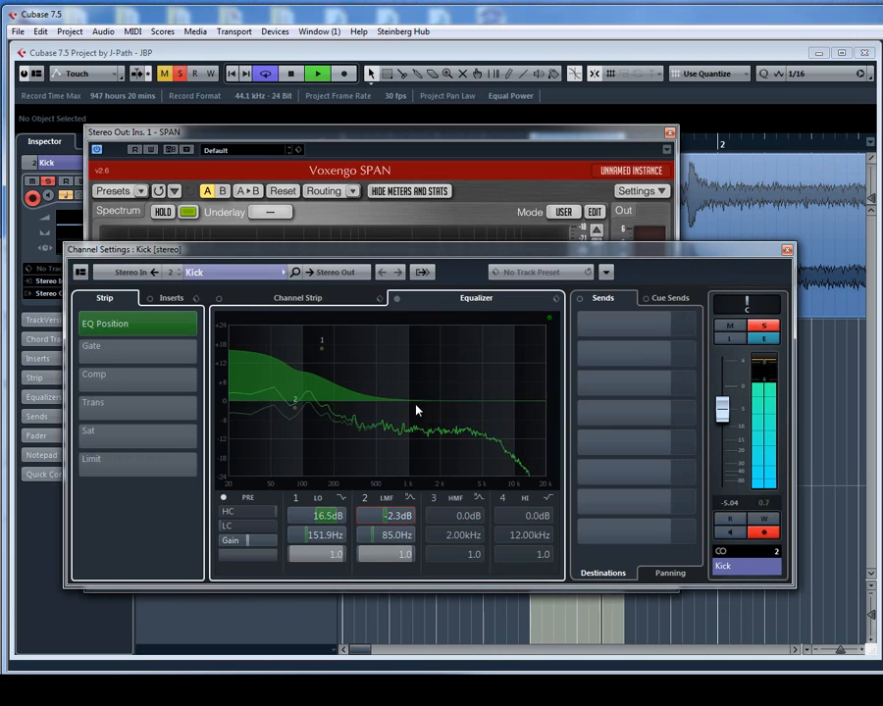
click(427, 500)
drag(438, 401, 315, 428)
click(330, 135)
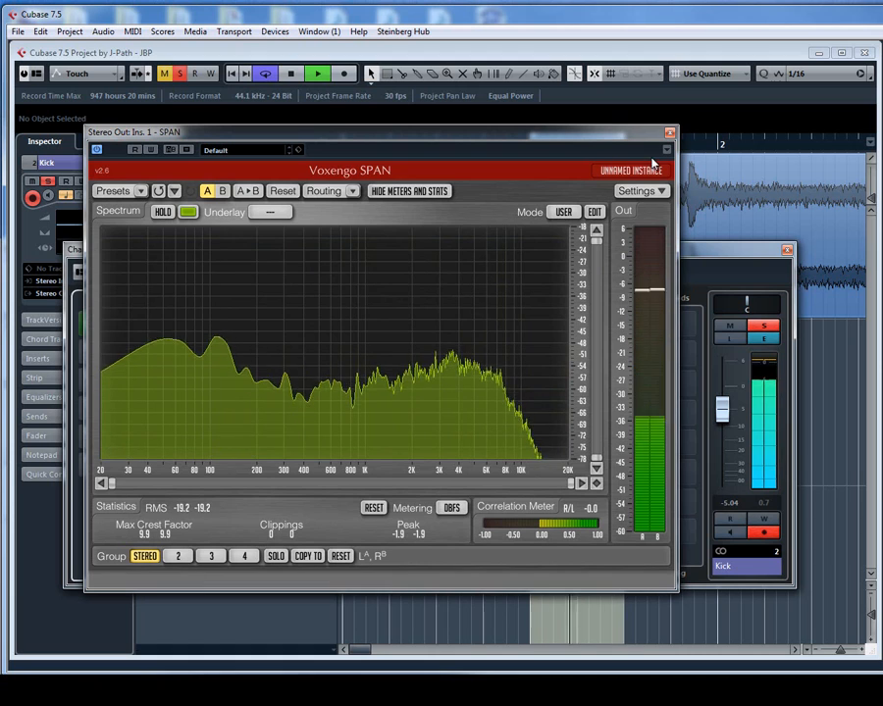
click(671, 135)
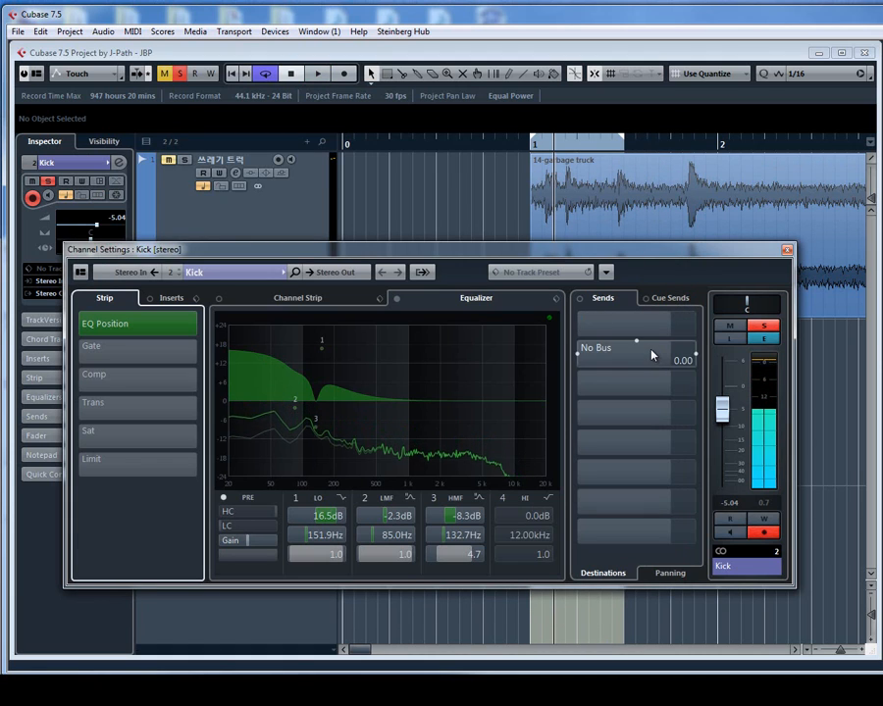
Load EnvelopeShaper in the Kick strip's transient slot and move it directly after EQ Position
click(319, 299)
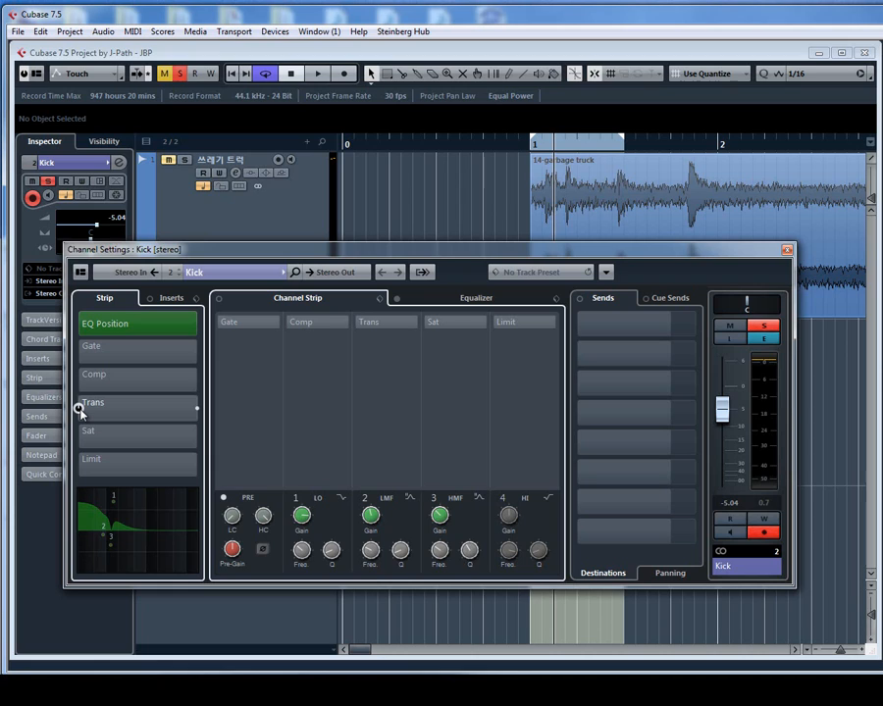
click(127, 406)
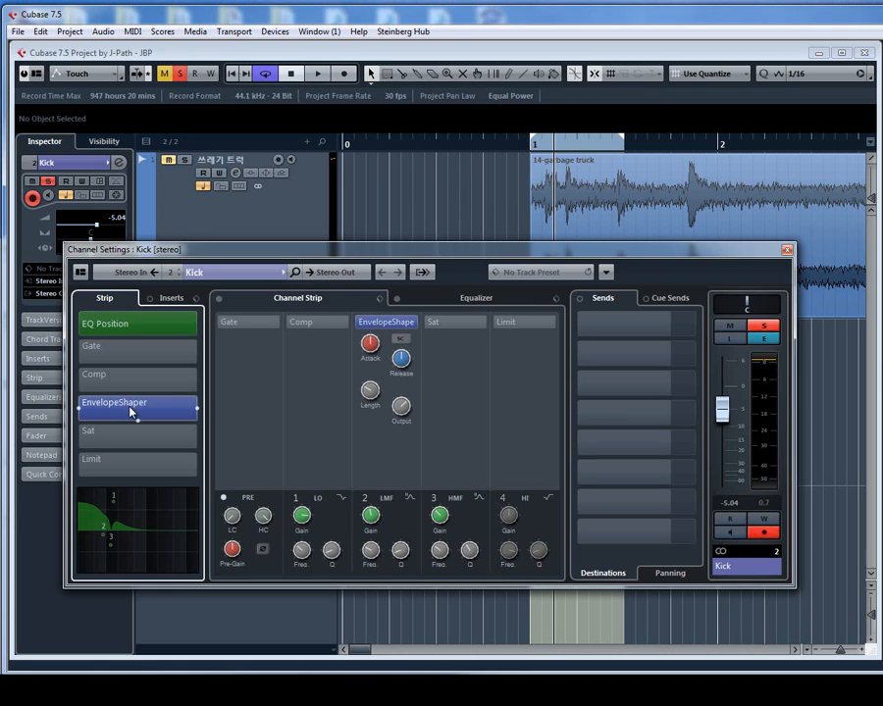
drag(131, 410, 146, 360)
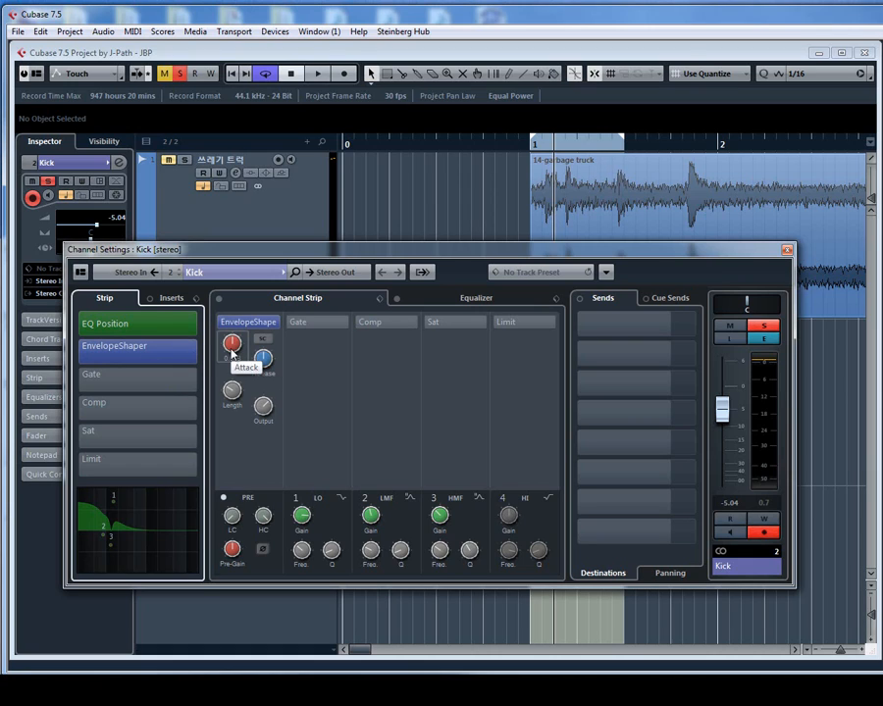
Raise the EnvelopeShaper's Attack to about 5.6 dB while listening to the looped kick
scroll(234, 352, up, 4)
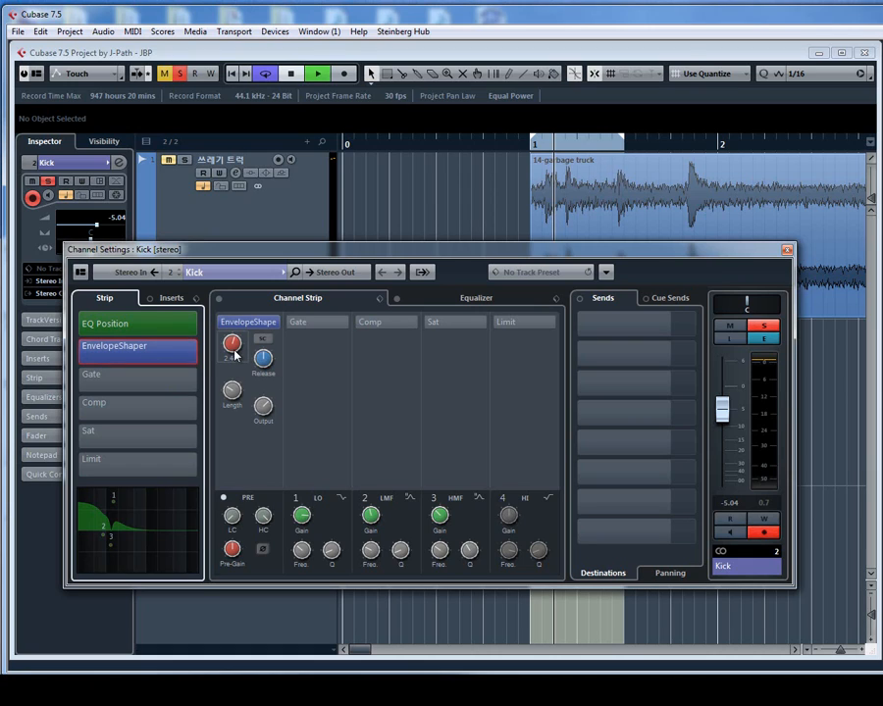
scroll(235, 355, up, 4)
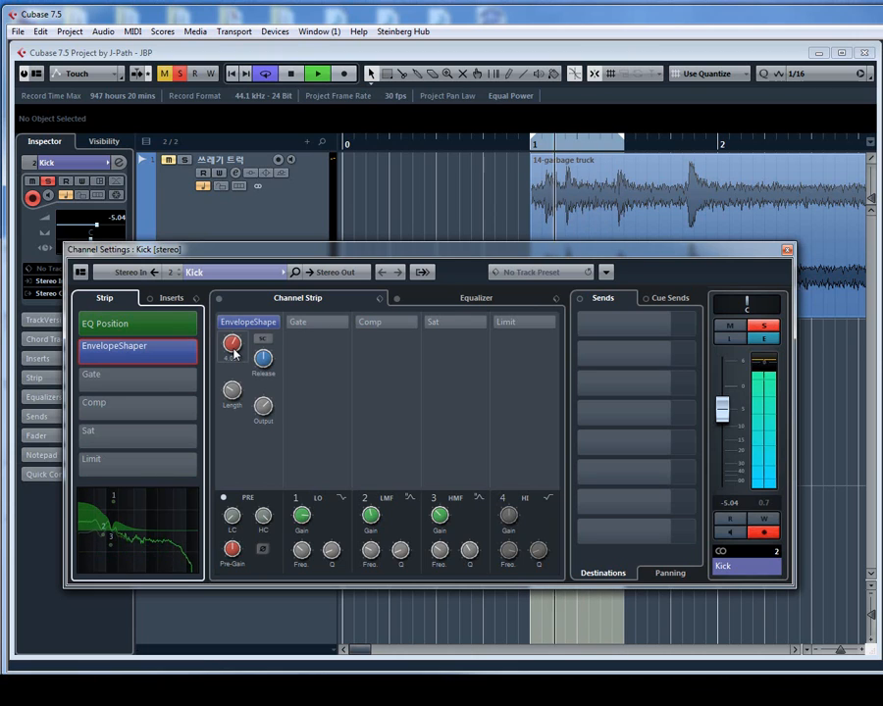
scroll(235, 355, up, 3)
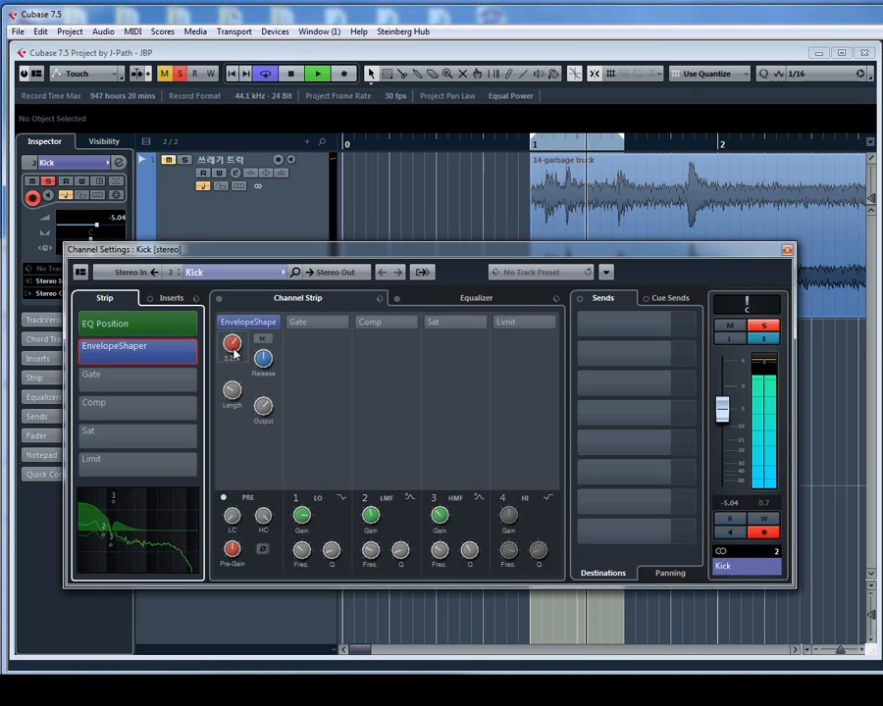
scroll(235, 354, up, 1)
key(space)
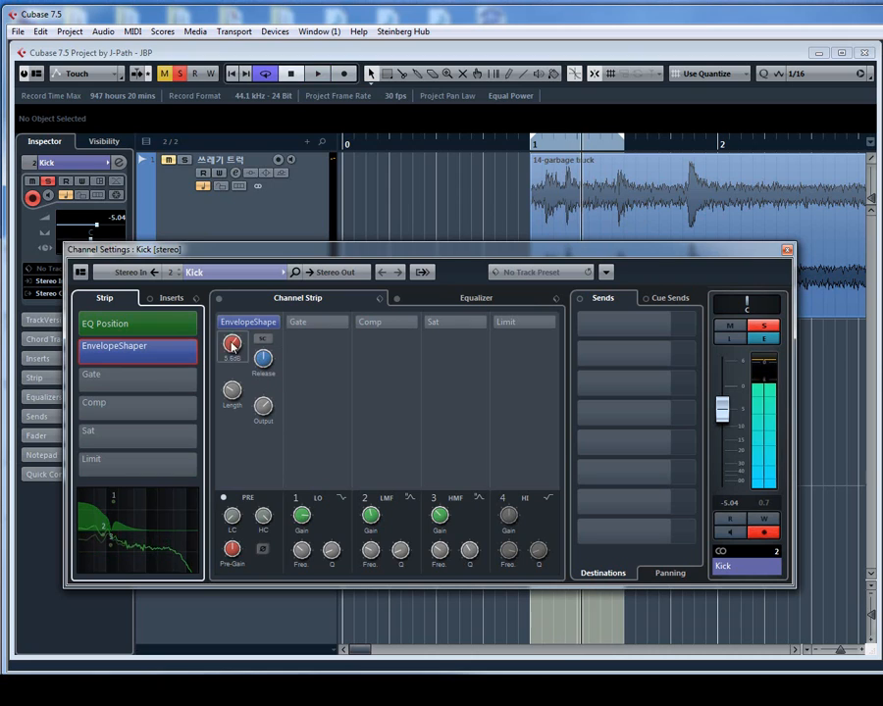
Lower the EnvelopeShaper's Release to about -18 dB and listen to the looped kick
click(258, 359)
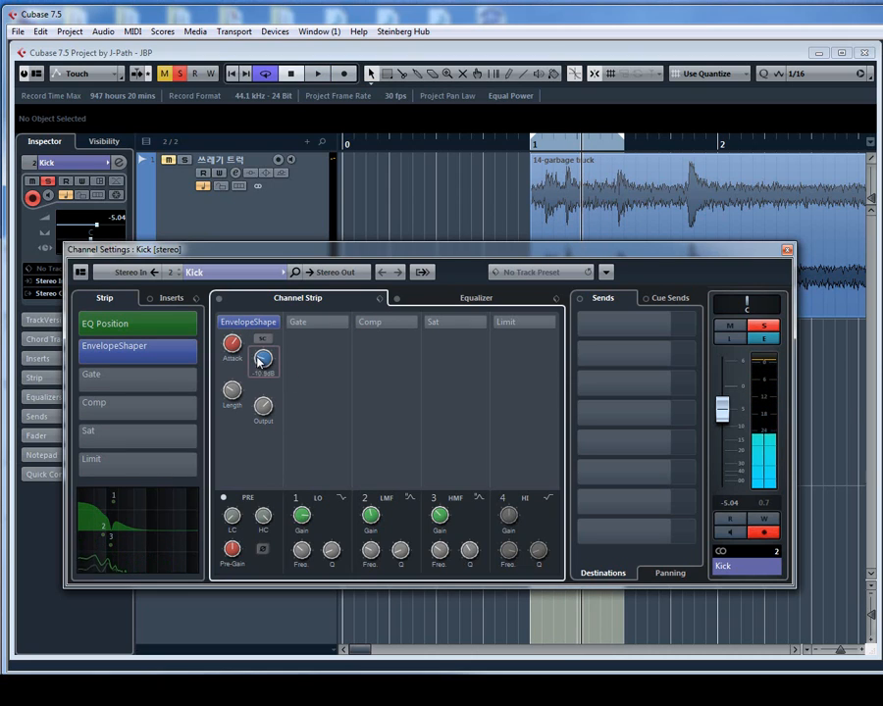
drag(258, 361, 255, 365)
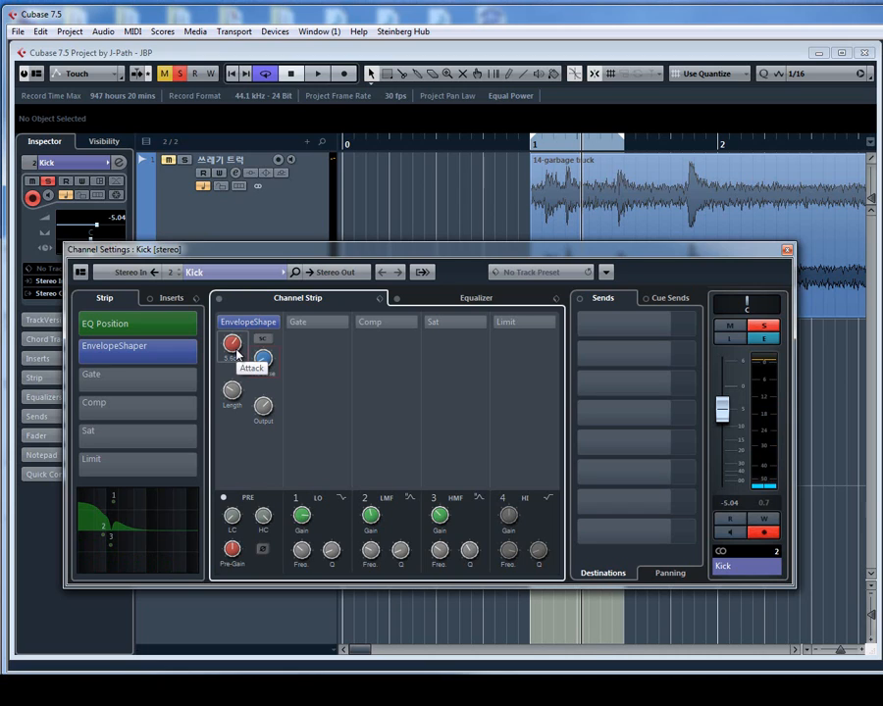
key(space)
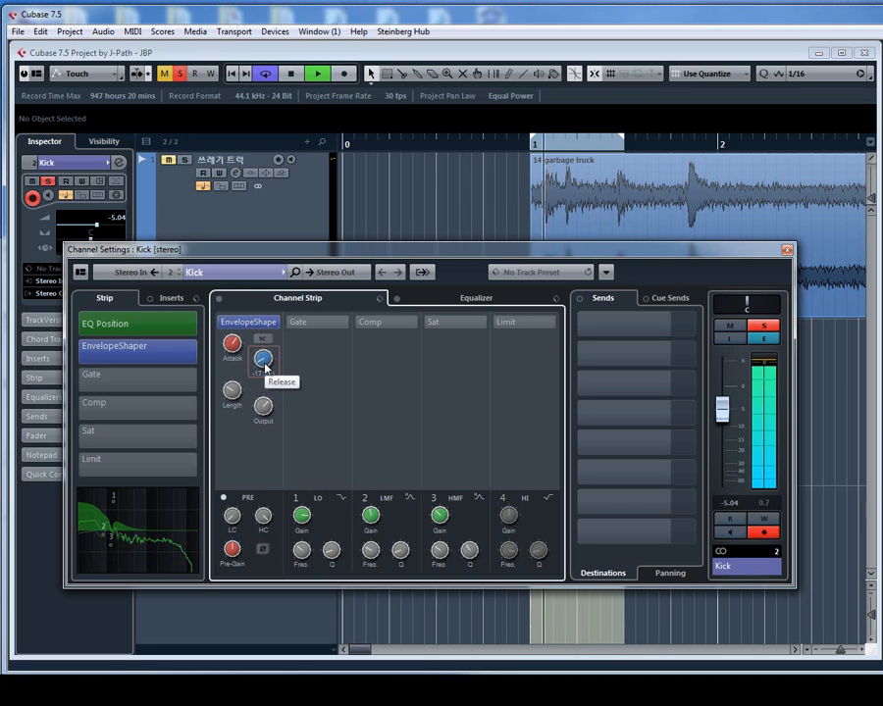
drag(264, 365, 265, 366)
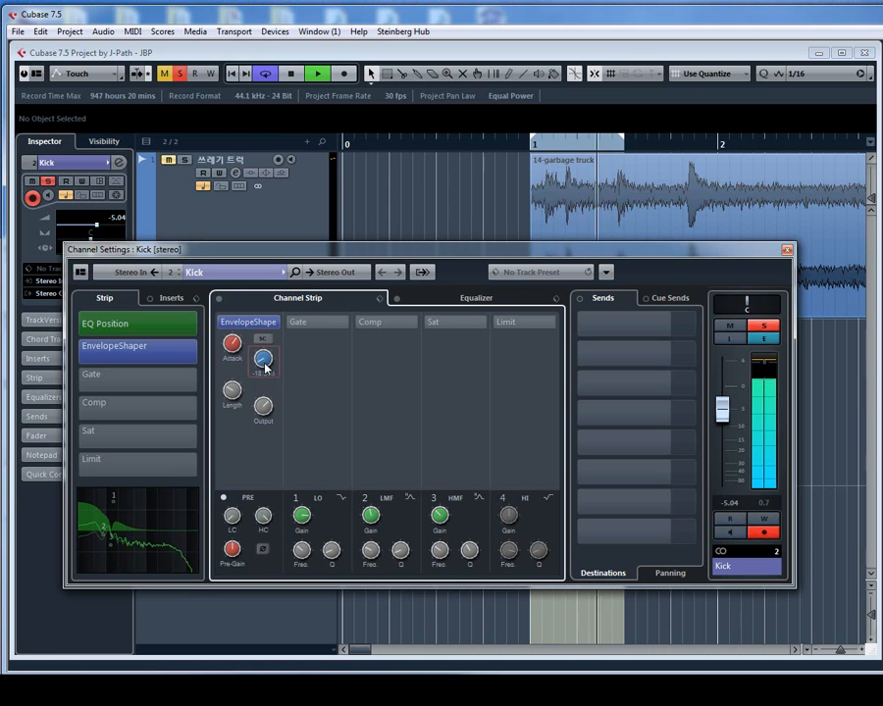
key(space)
click(787, 251)
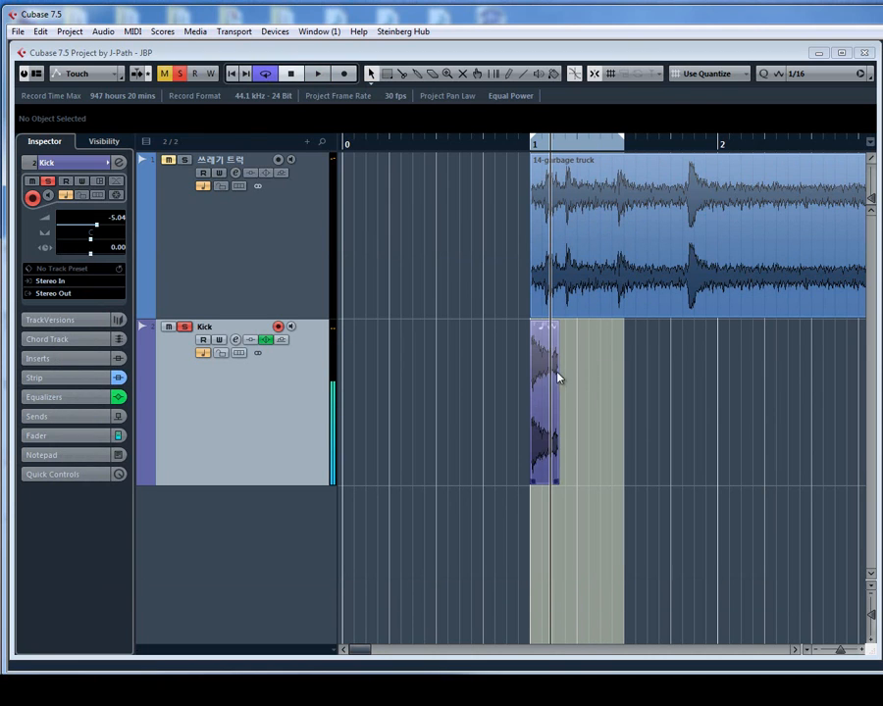
click(555, 377)
key(h)
key(h)
key(h)
key(h)
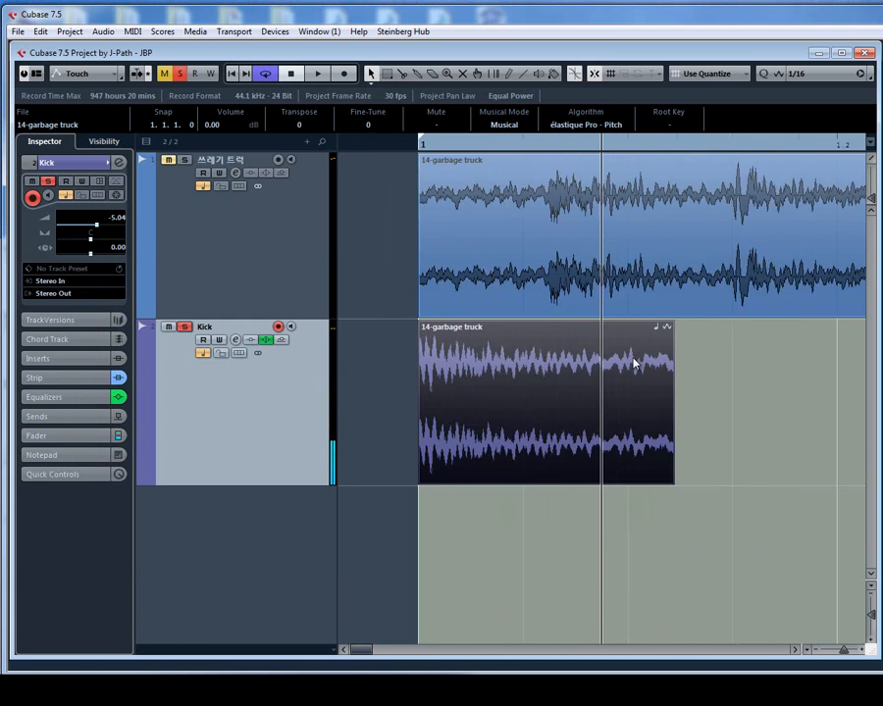
key(h)
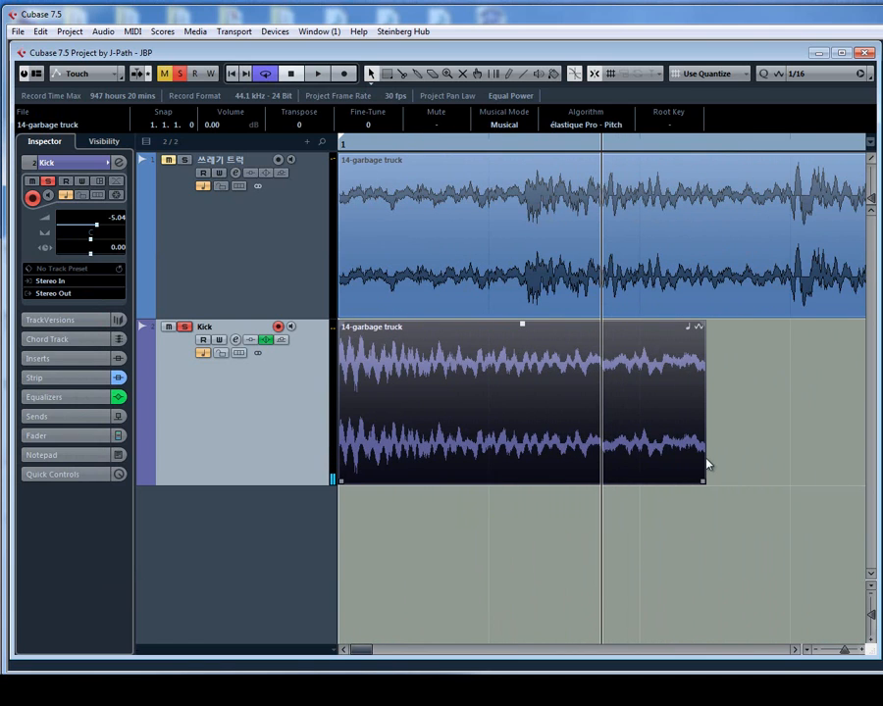
drag(700, 483, 638, 481)
Add a linear fade-out over about the last 70 percent of the Kick clip and listen to the loop
key(g)
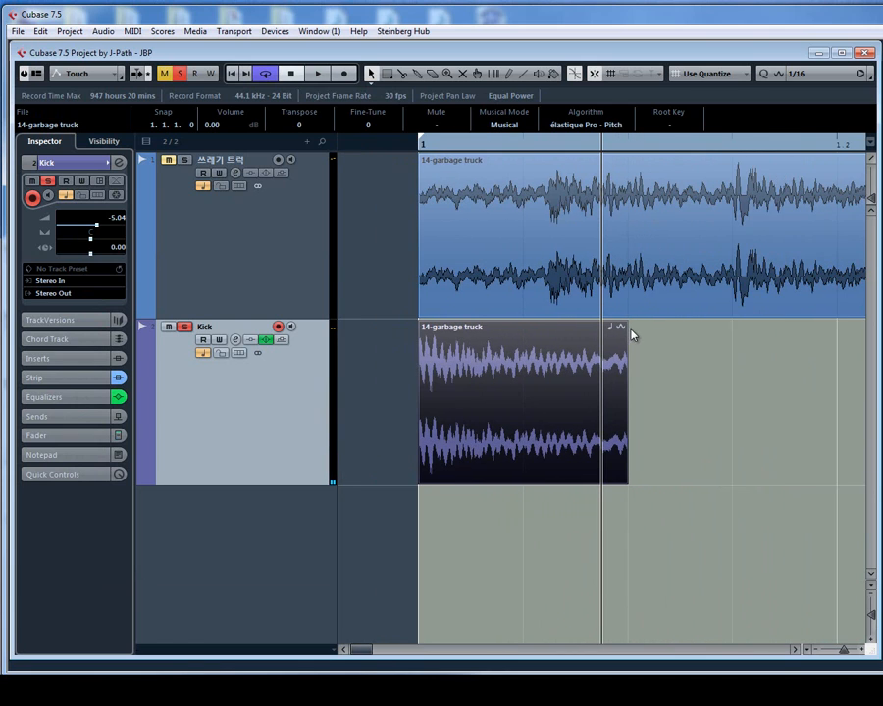
drag(622, 324, 482, 325)
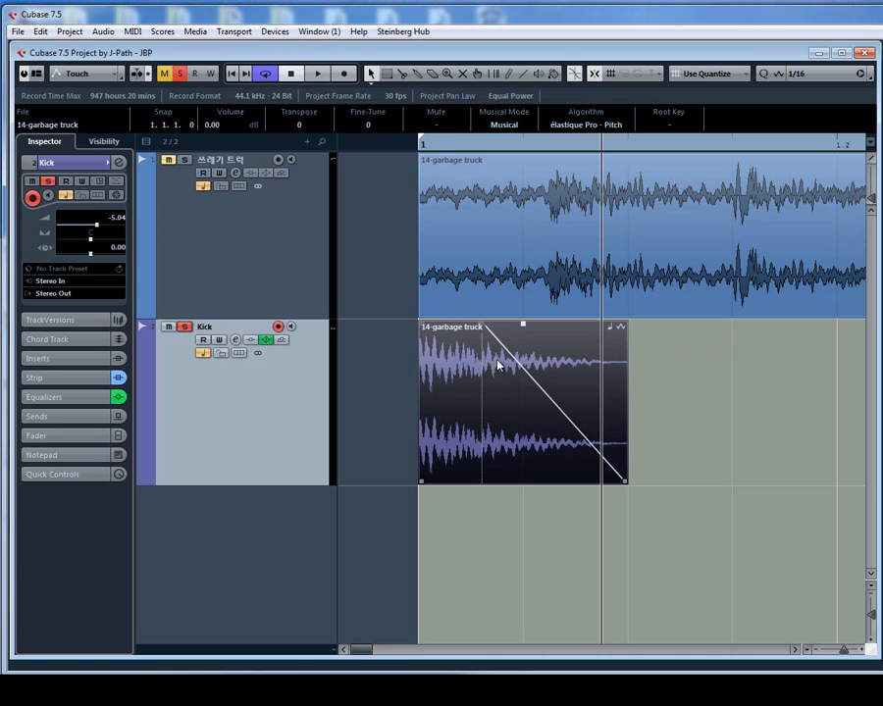
key(g)
key(g)
key(g)
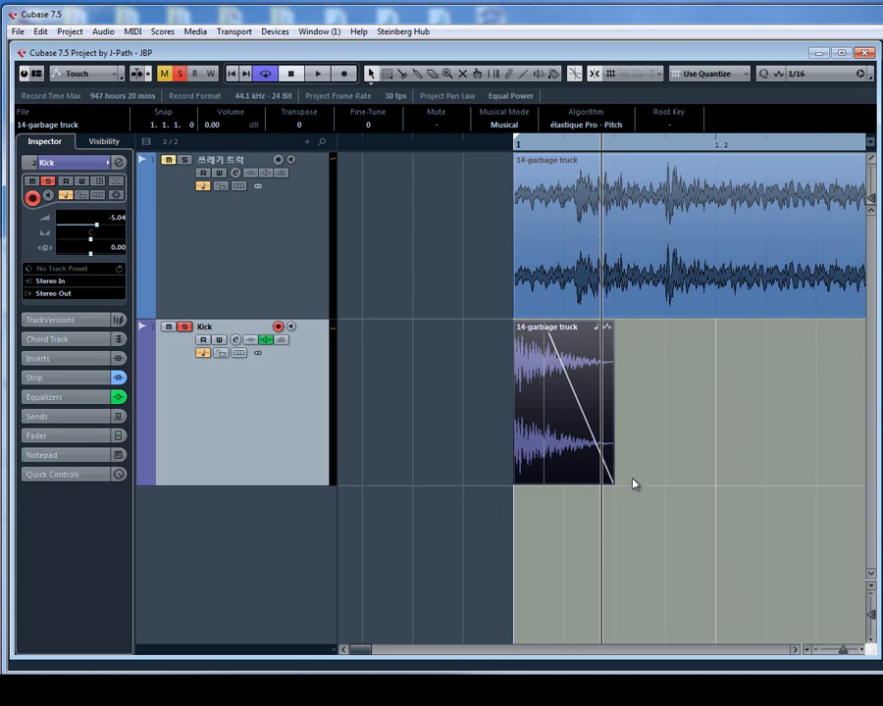
key(space)
key(g)
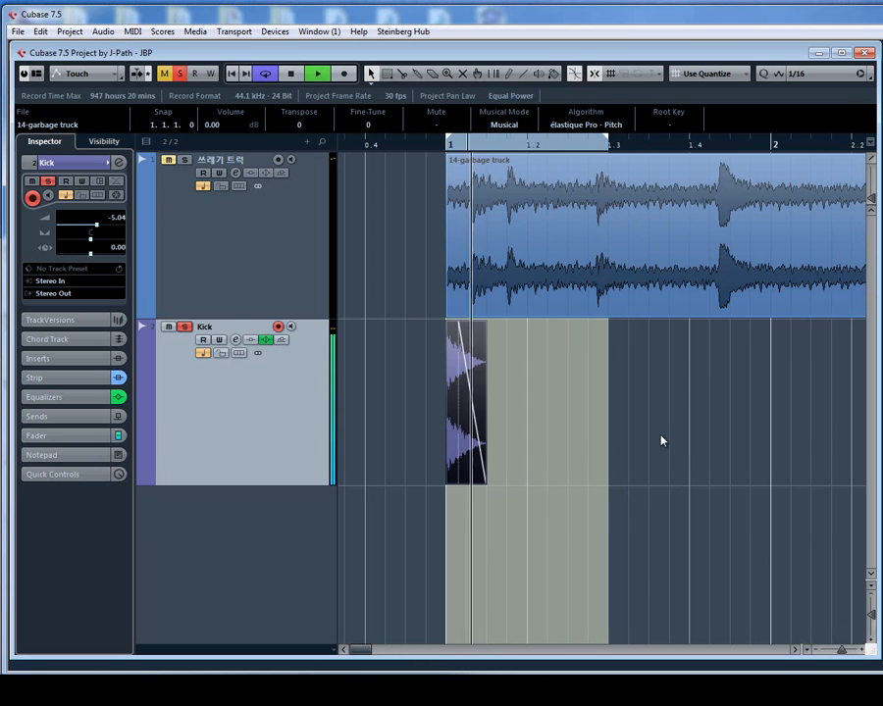
key(space)
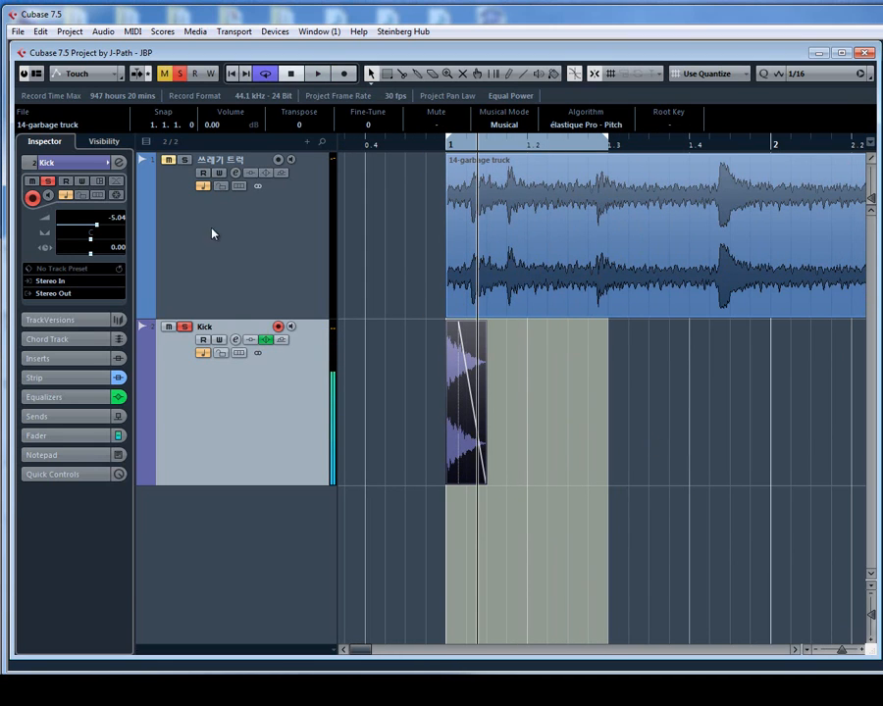
Insert StudioEQ in the first insert slot of the Kick channel and enable its band 1
click(119, 163)
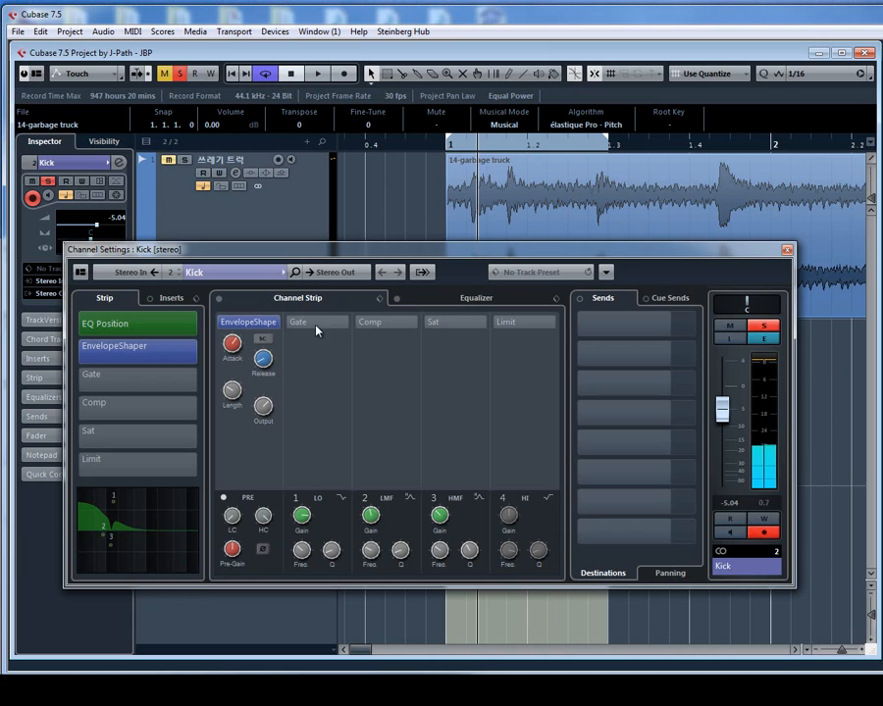
click(436, 304)
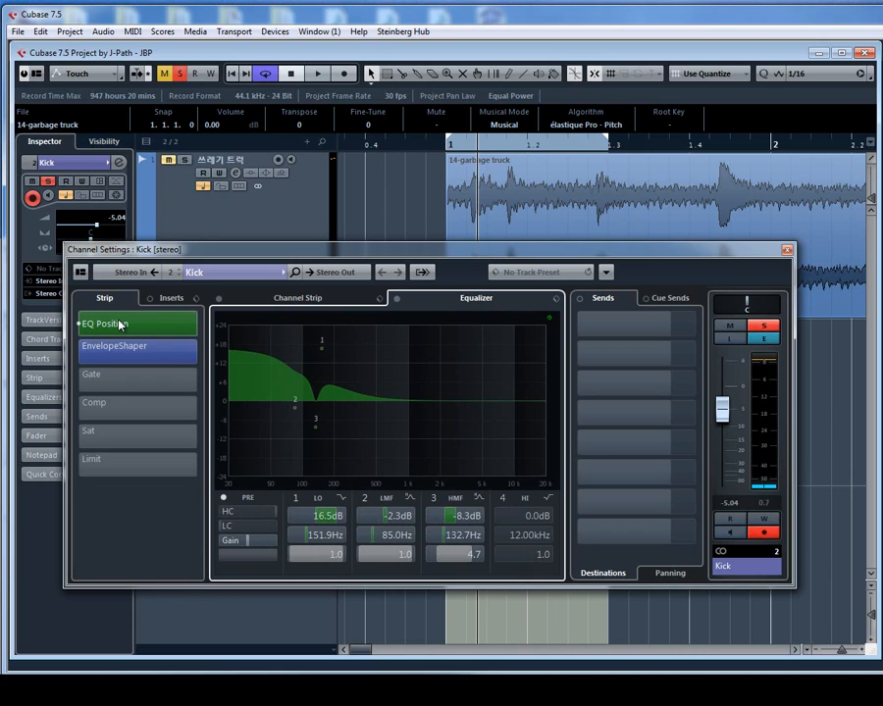
click(171, 298)
click(189, 330)
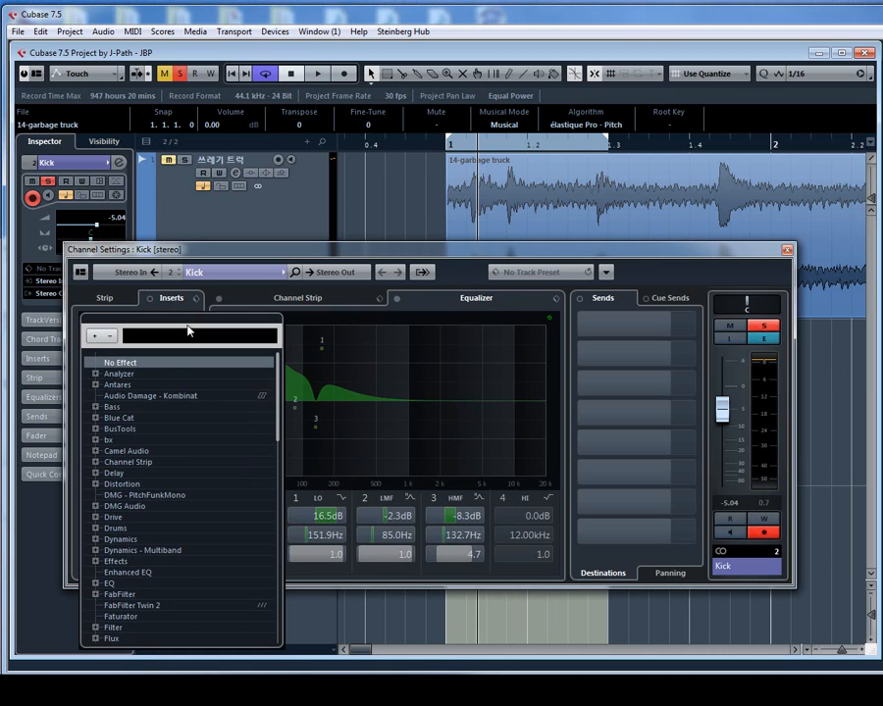
text(stu)
key(Return)
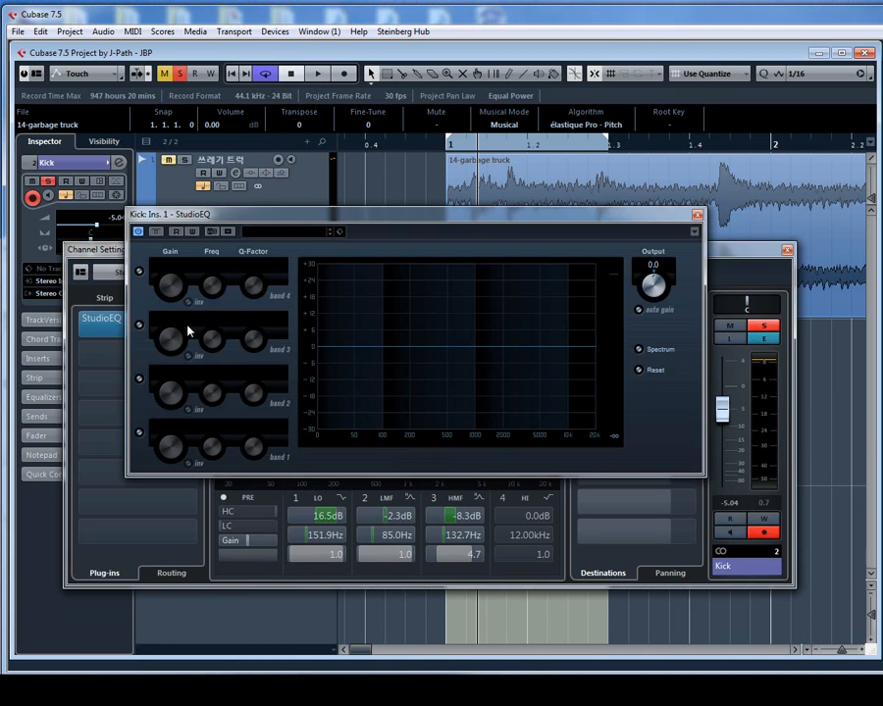
click(140, 433)
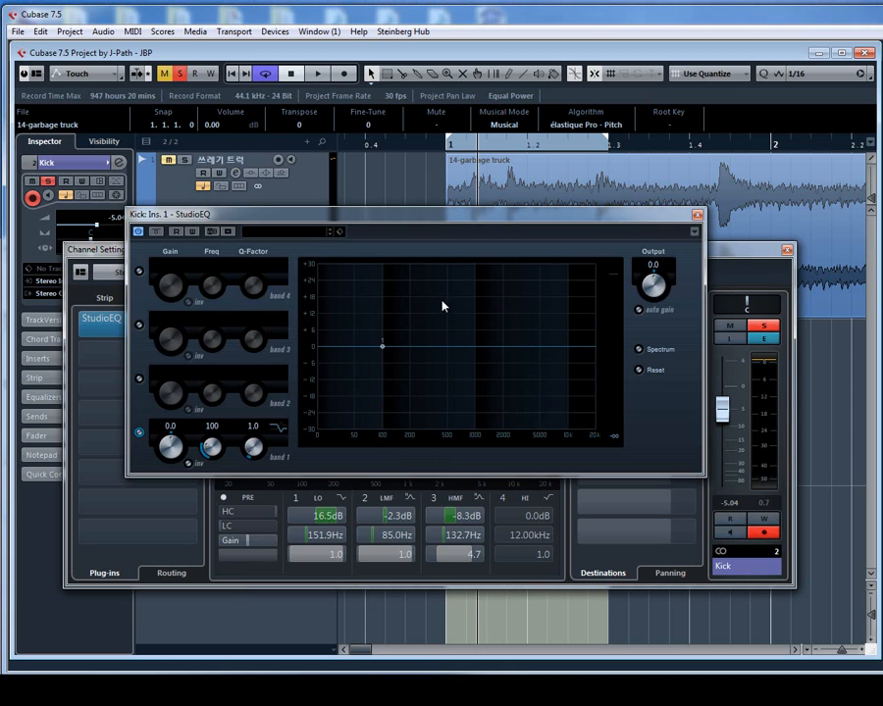
With the loop playing, turn on StudioEQ's spectrum and shape band 1 into a peak boost of 10.9 dB at 73 Hz, Q 2.9
key(space)
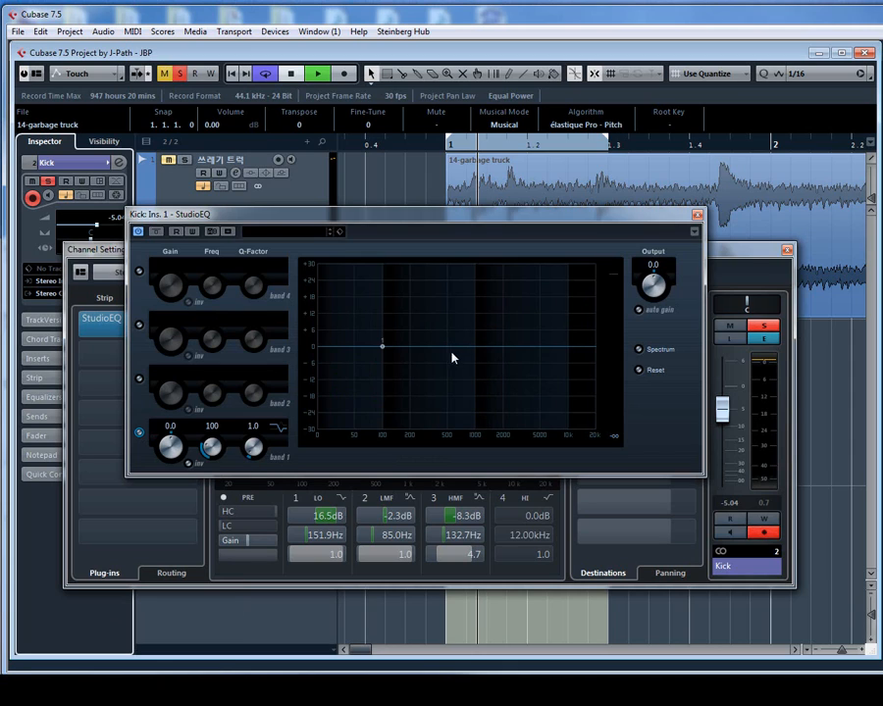
click(637, 350)
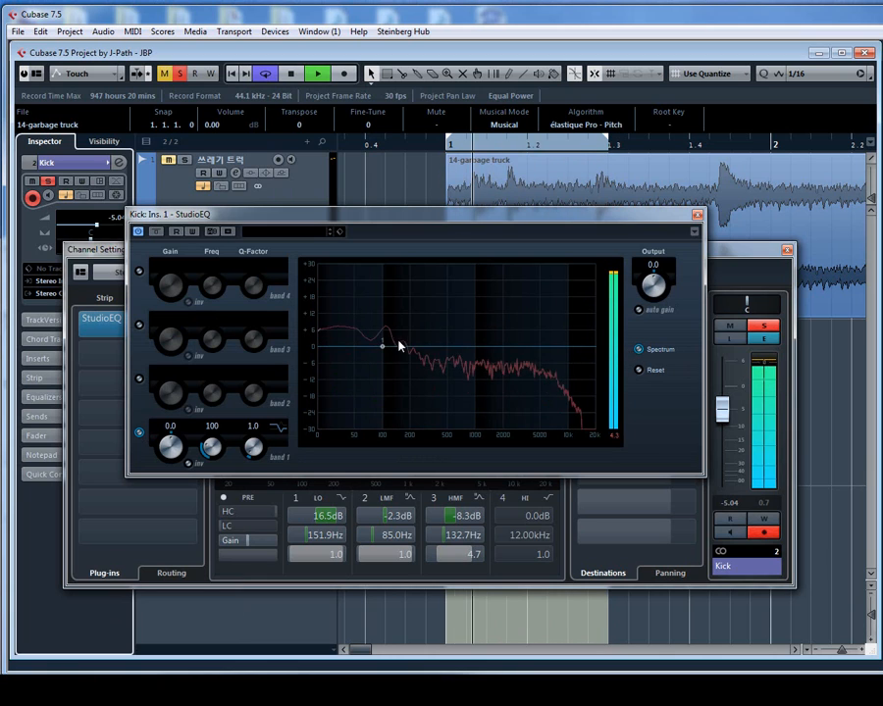
drag(382, 345, 369, 337)
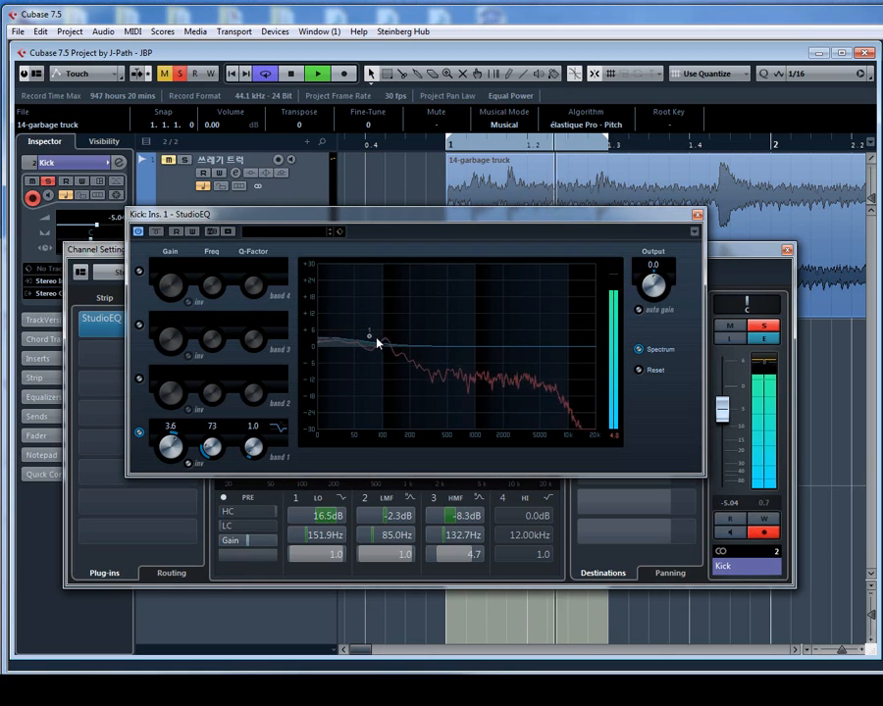
click(279, 429)
click(300, 502)
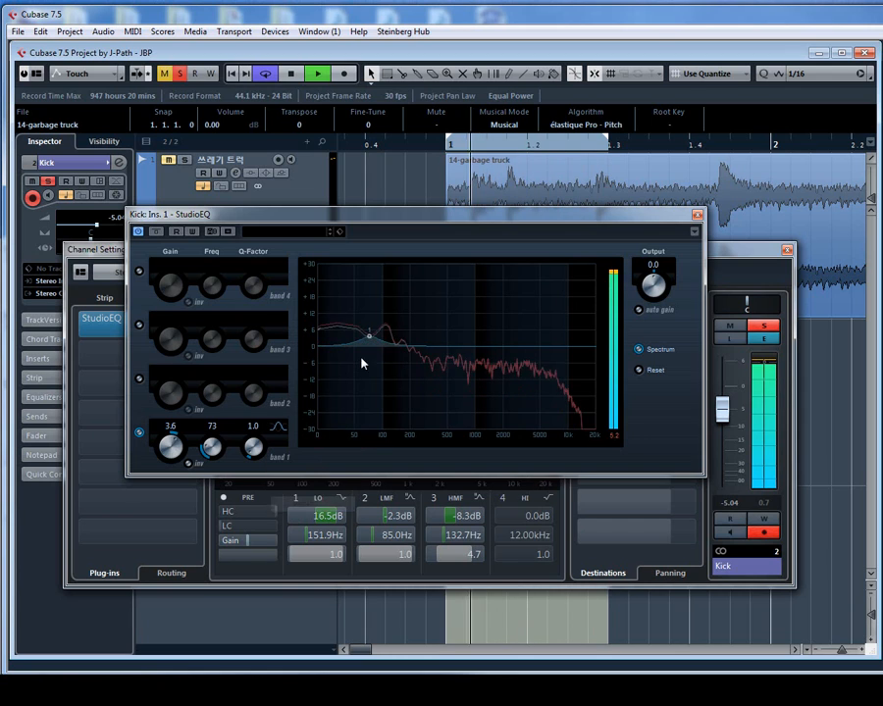
mouse_move(369, 336)
mouse_down()
mouse_move(371, 377)
mouse_move(370, 319)
mouse_up()
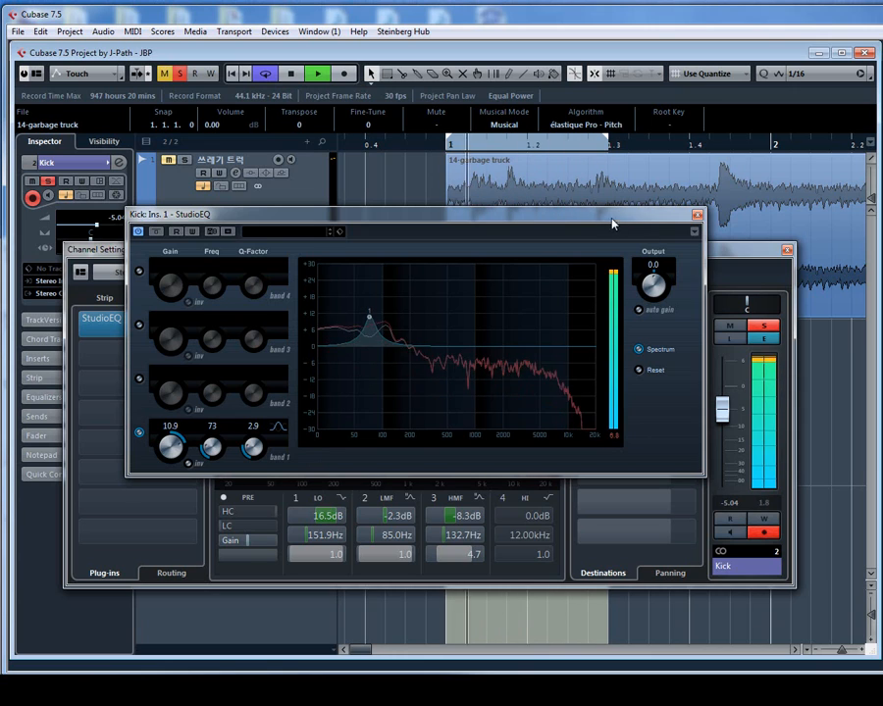
drag(612, 224, 619, 263)
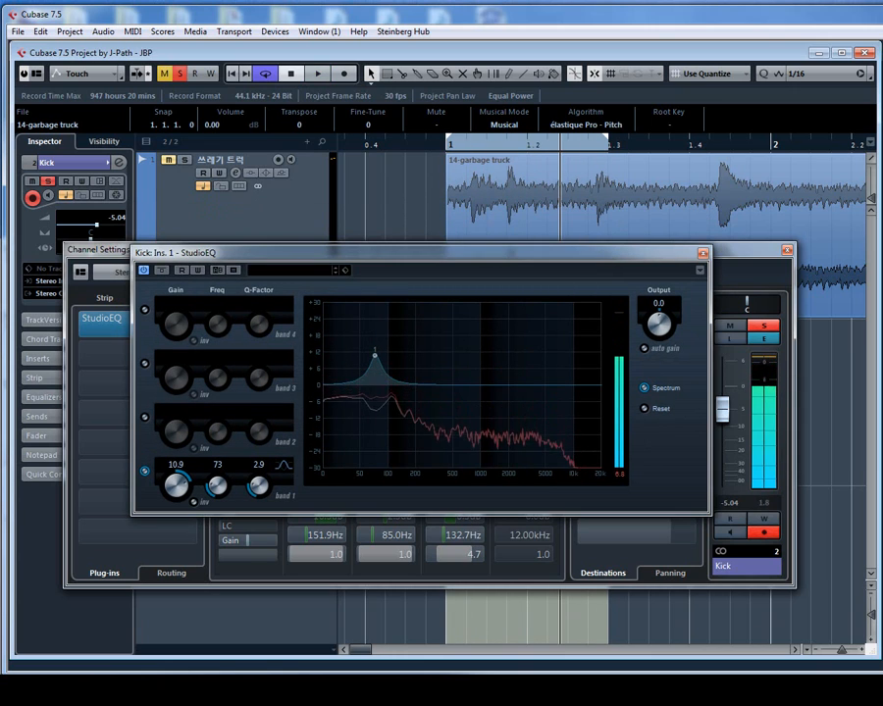
Examine the looped kick's low-end peak in SPAN on the Stereo Out, and raise StudioEQ band 1's Q-Factor to 5.0
key(space)
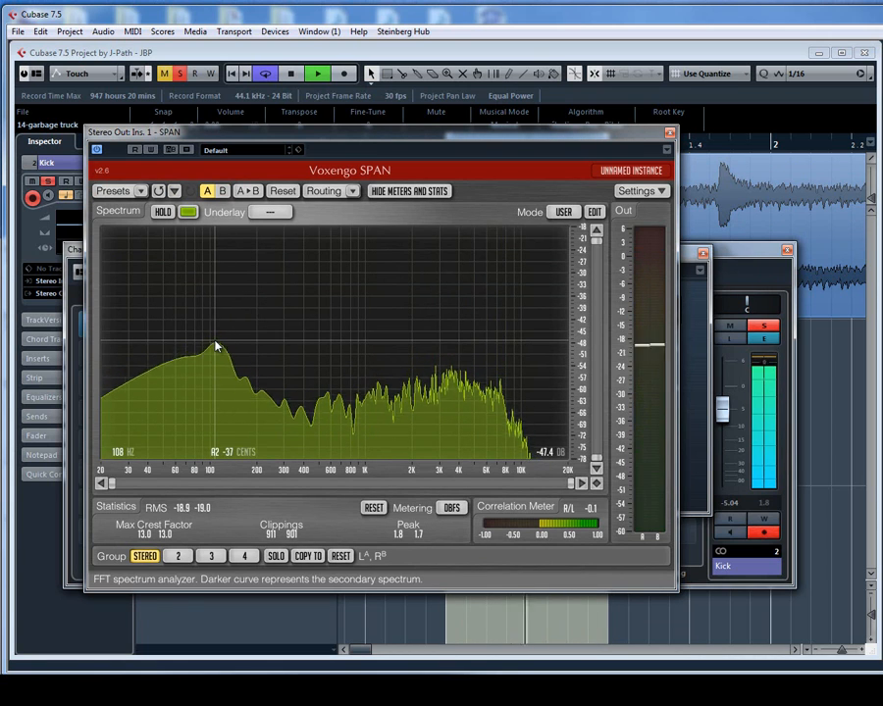
key(space)
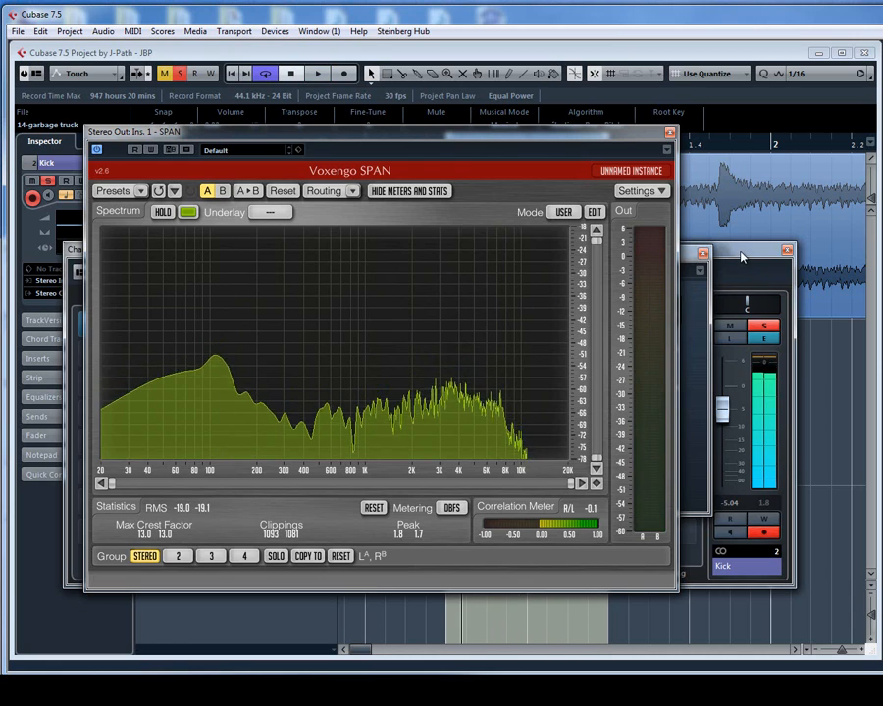
click(740, 257)
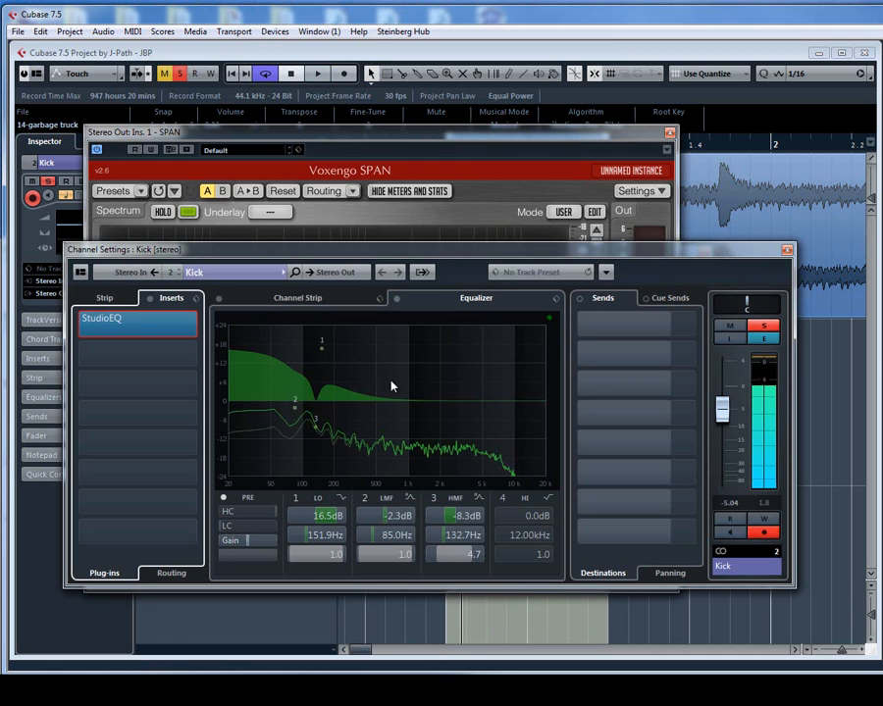
click(158, 318)
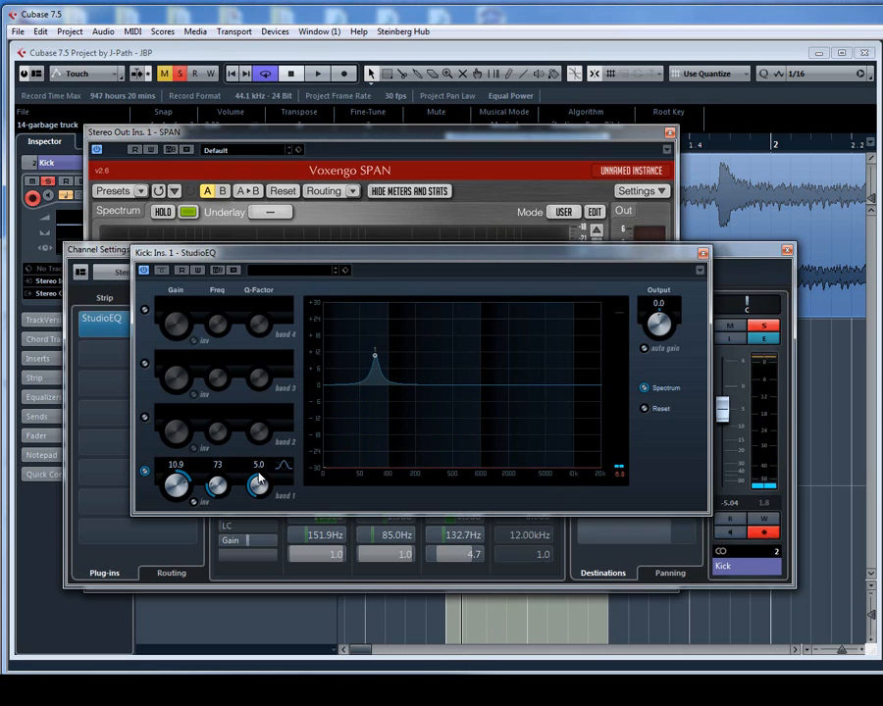
Add a band 2 cut of -6.7 dB at 111 Hz, Q 3.6, in StudioEQ and check the playing kick's spectrum in SPAN
key(space)
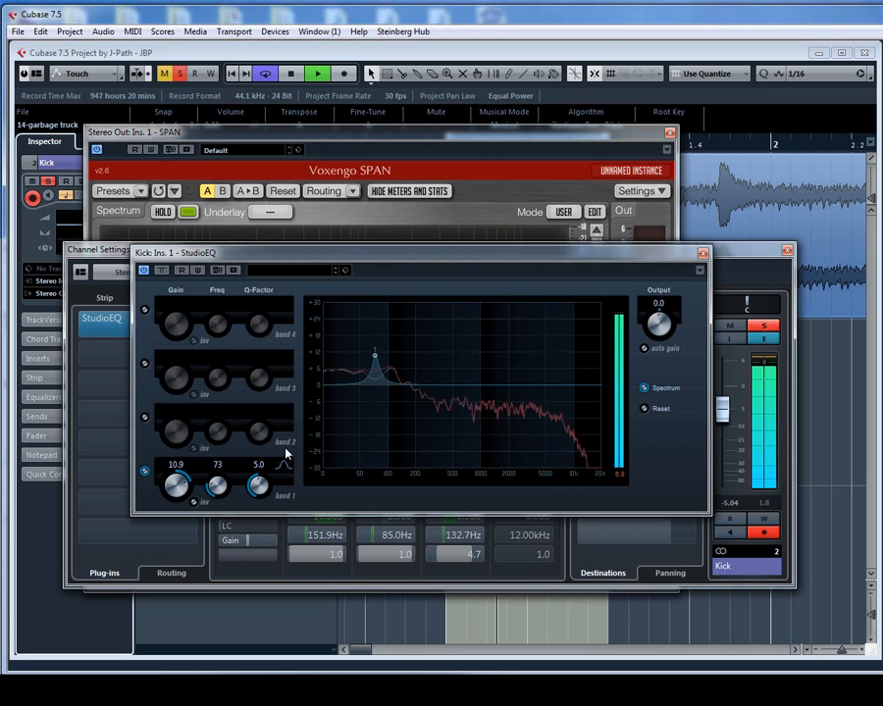
click(392, 387)
mouse_move(393, 392)
mouse_down()
mouse_move(392, 435)
mouse_move(392, 407)
mouse_up()
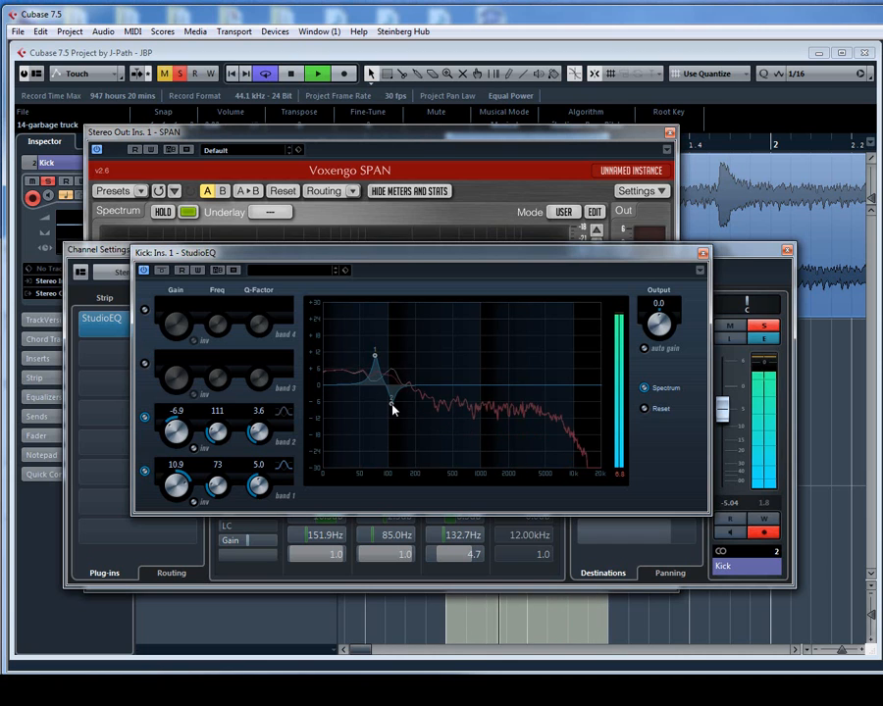
click(402, 147)
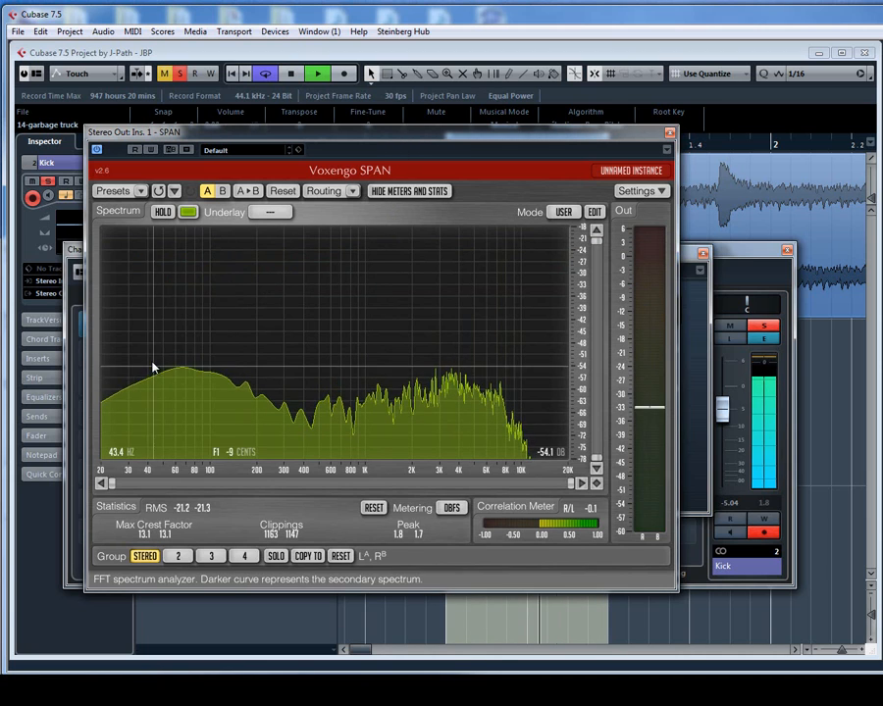
click(669, 135)
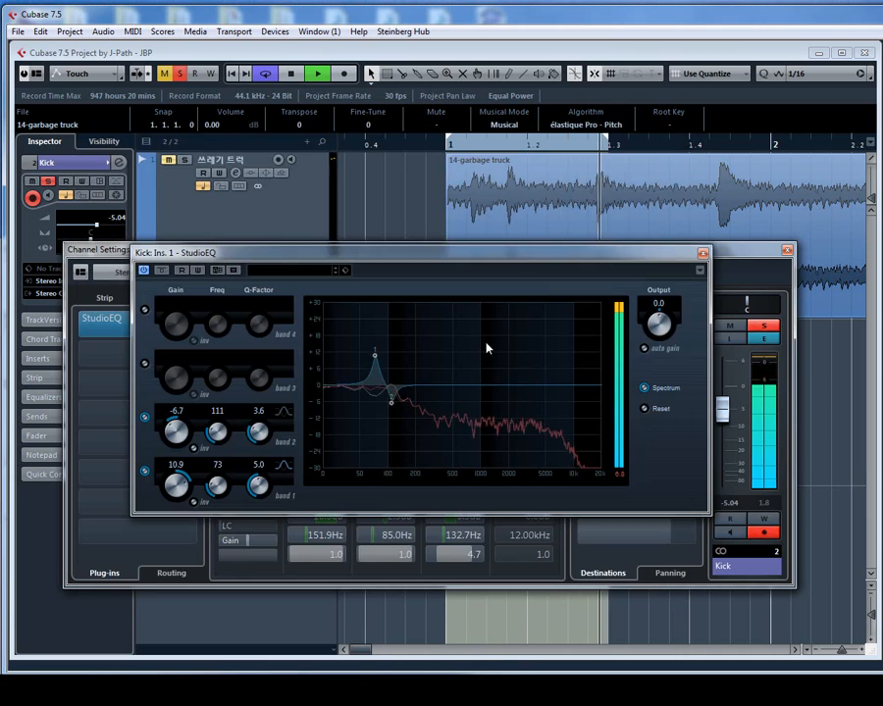
key(space)
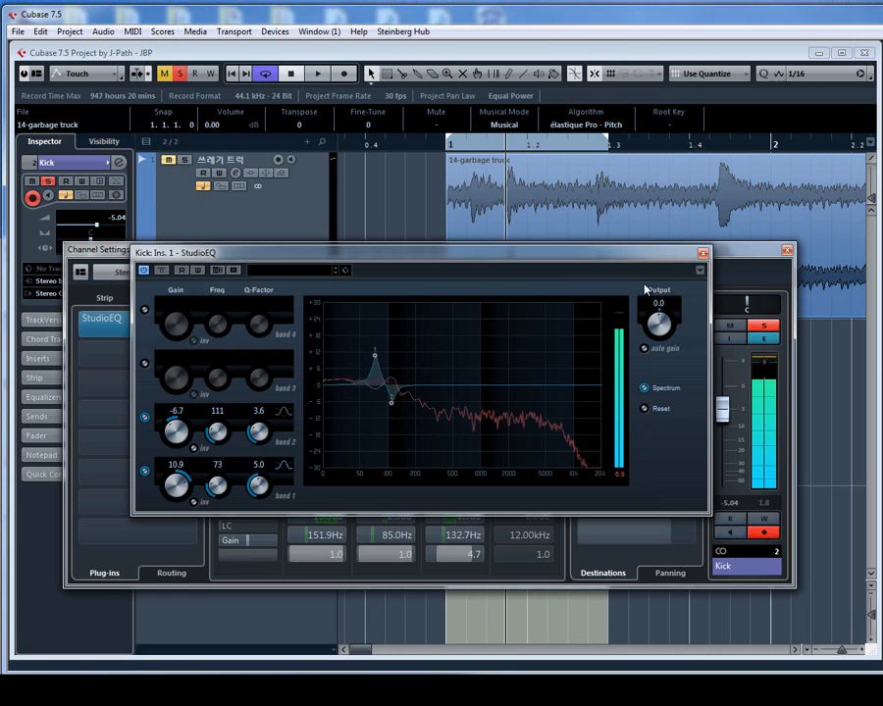
Copy the StudioEQ to the Kick's second insert slot and switch off band 2 in the copy
click(702, 253)
drag(156, 333, 164, 358)
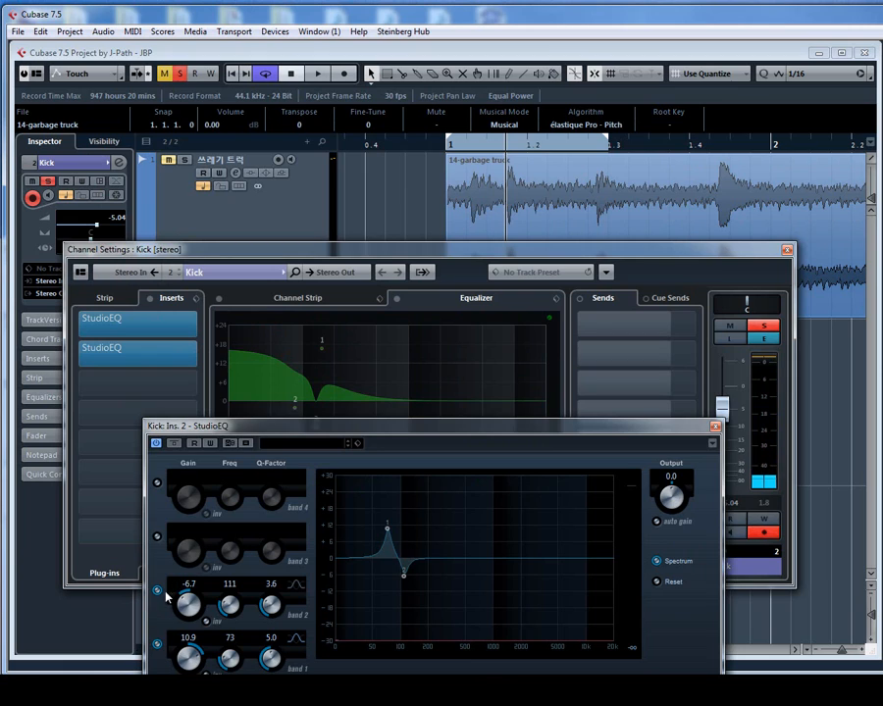
click(158, 591)
click(157, 644)
click(157, 645)
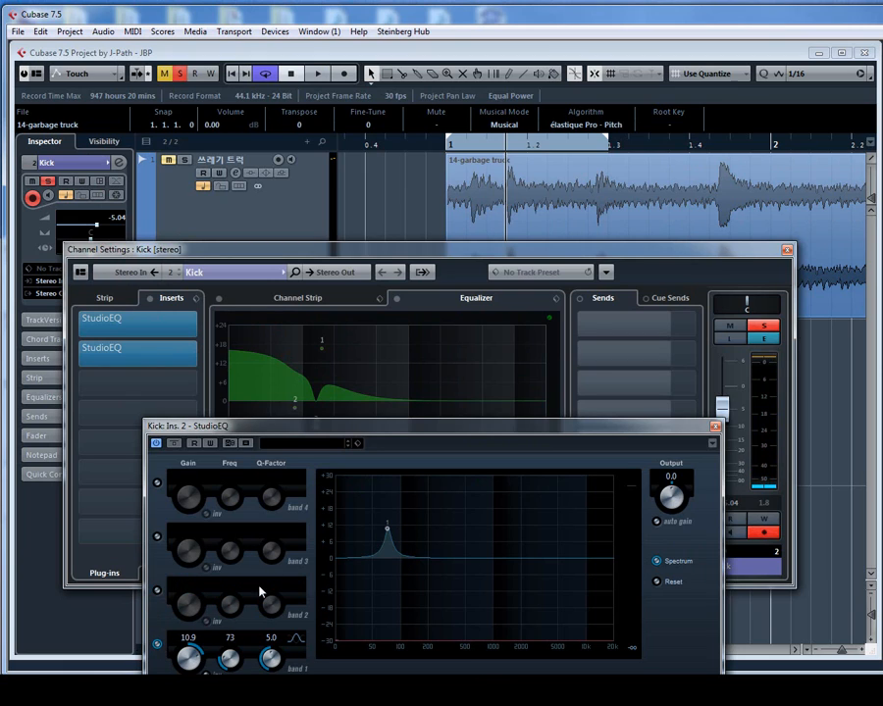
Change the second StudioEQ's band 1 to Shelf II at 9.2 dB, 105 Hz, Q 3.4, and check the loop's spectrum in SPAN
click(297, 641)
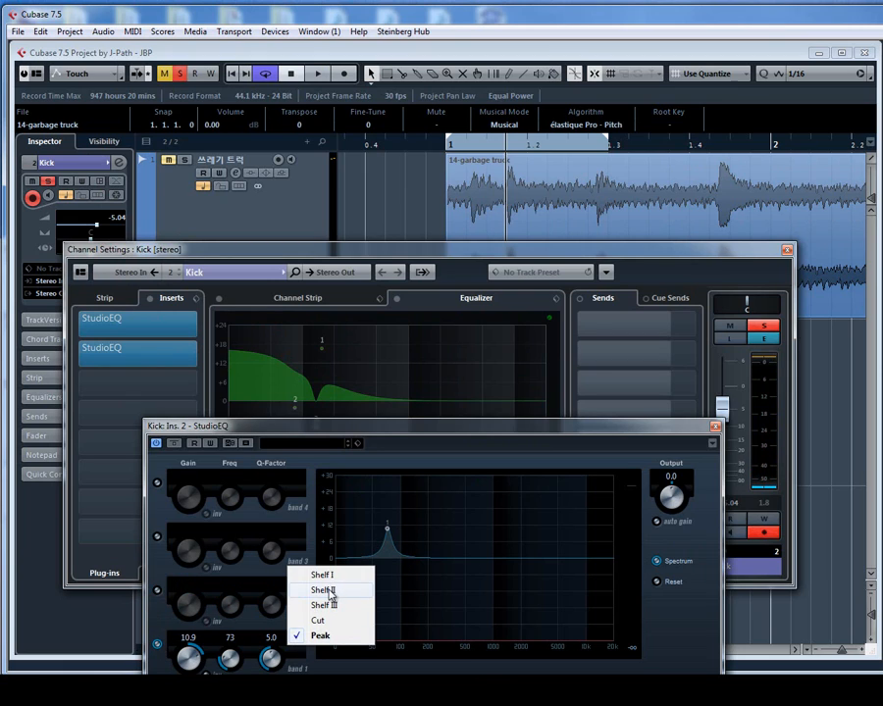
click(328, 591)
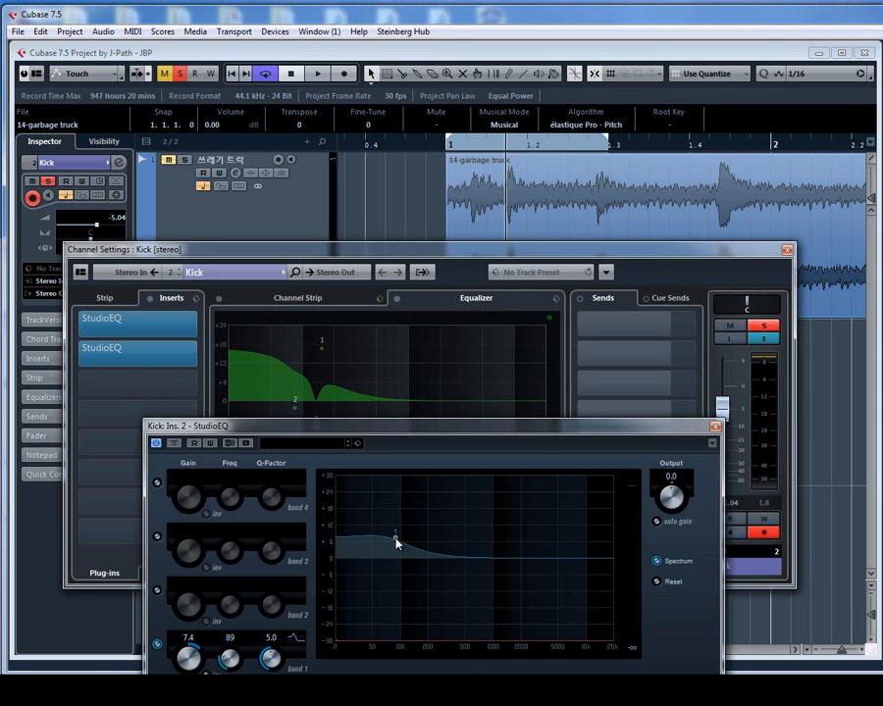
mouse_move(395, 539)
mouse_down()
mouse_move(403, 521)
mouse_move(403, 535)
mouse_up()
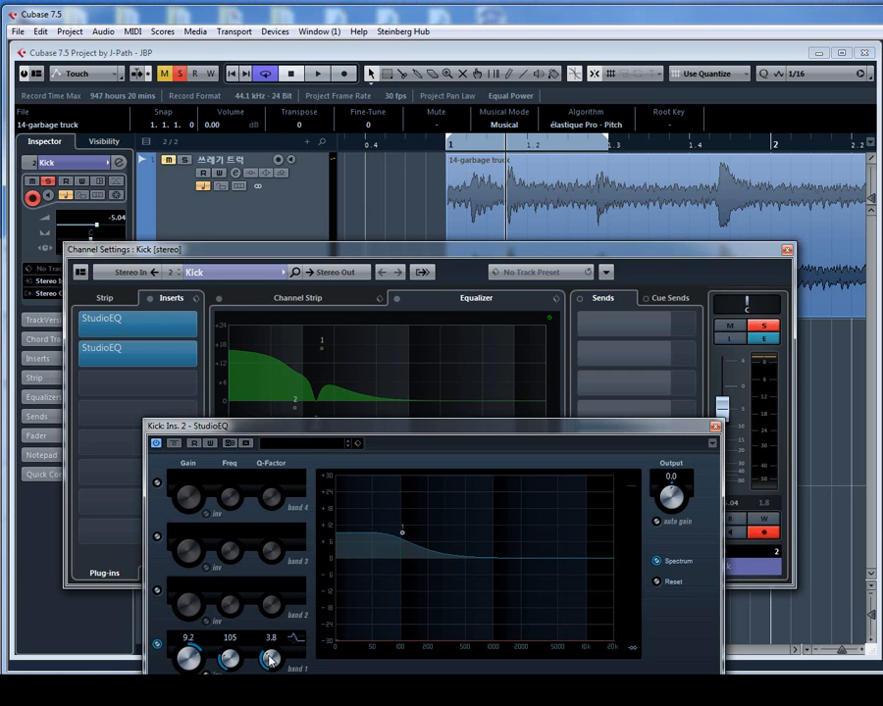
key(space)
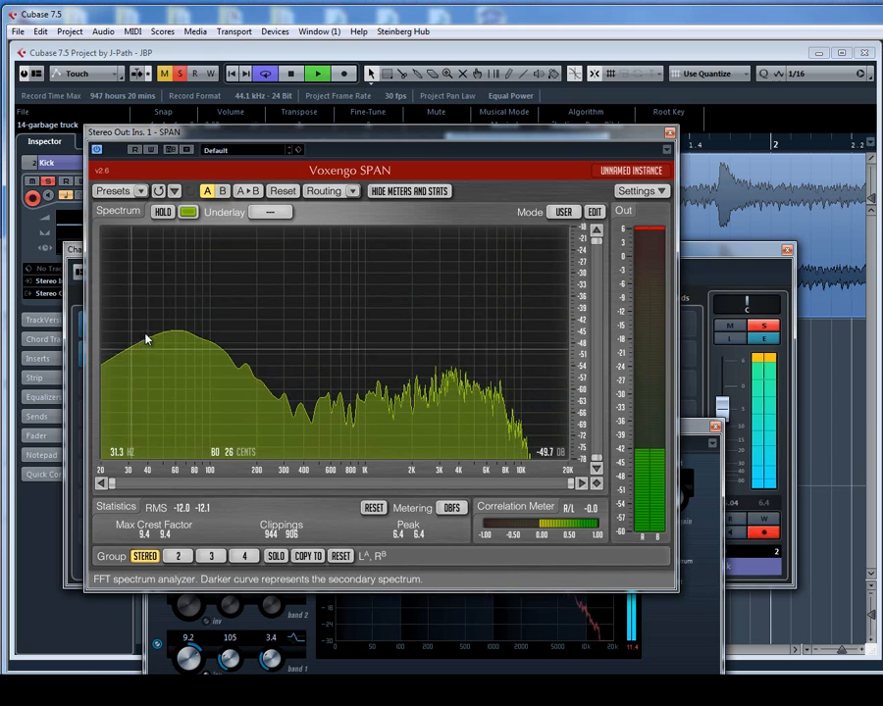
click(670, 134)
key(space)
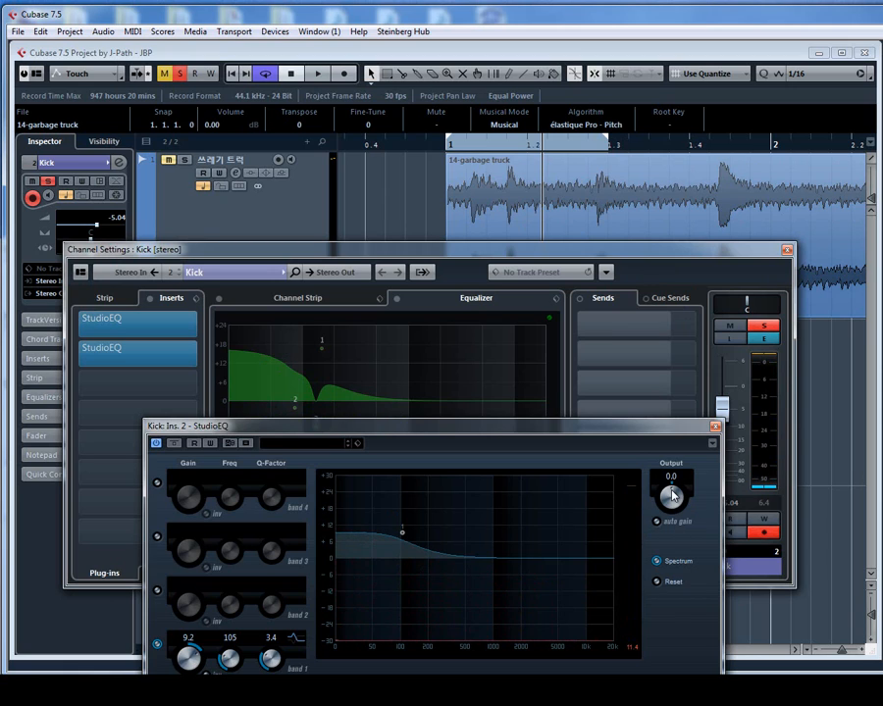
Lower the second StudioEQ's Output to -7.0 dB while listening to the loop, and reset its peak level reading
scroll(672, 496, down, 10)
scroll(672, 495, down, 13)
key(space)
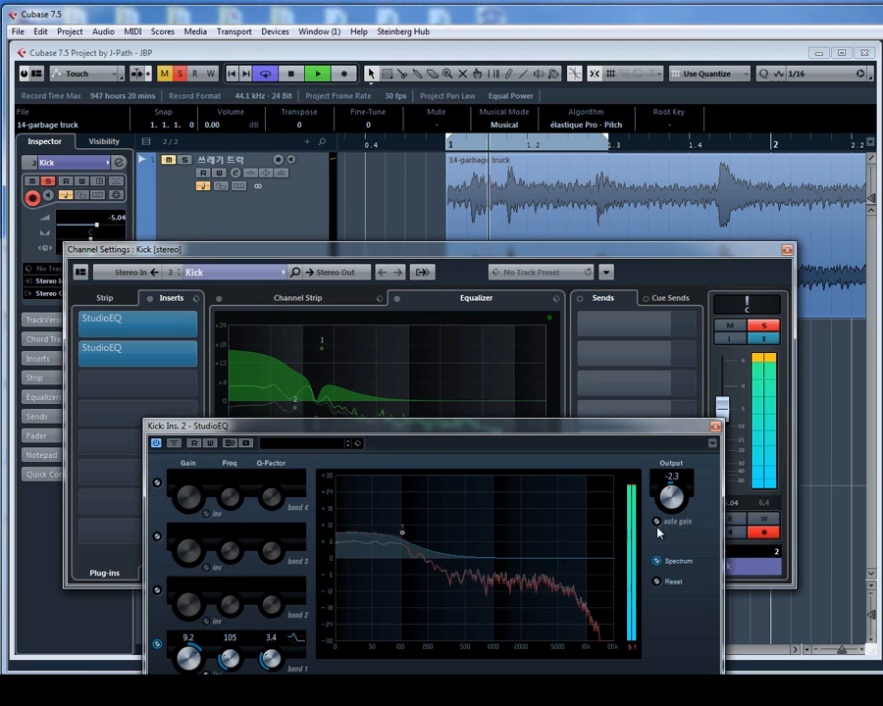
scroll(670, 496, down, 15)
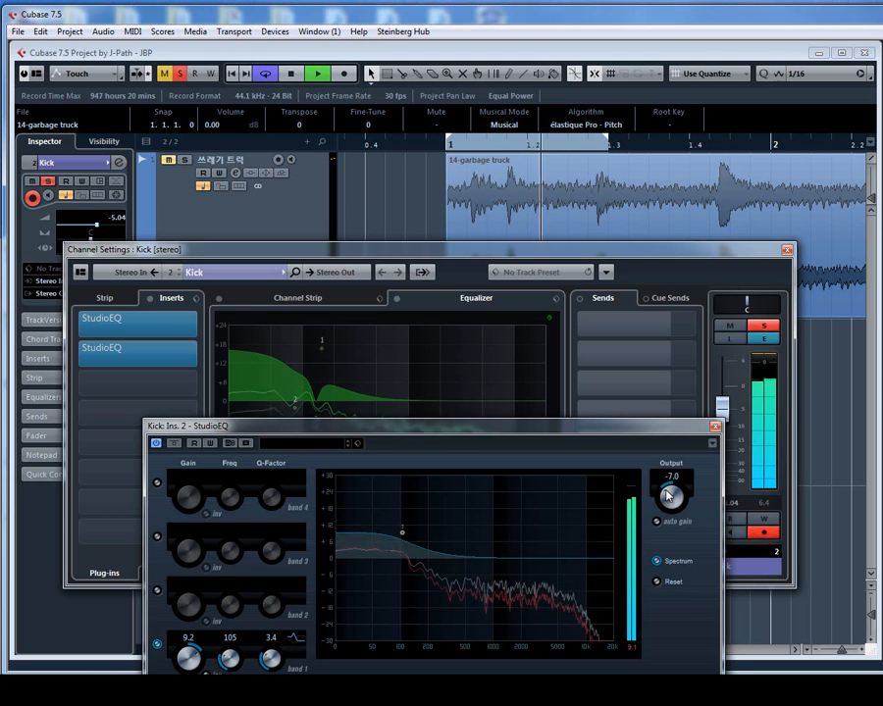
click(634, 646)
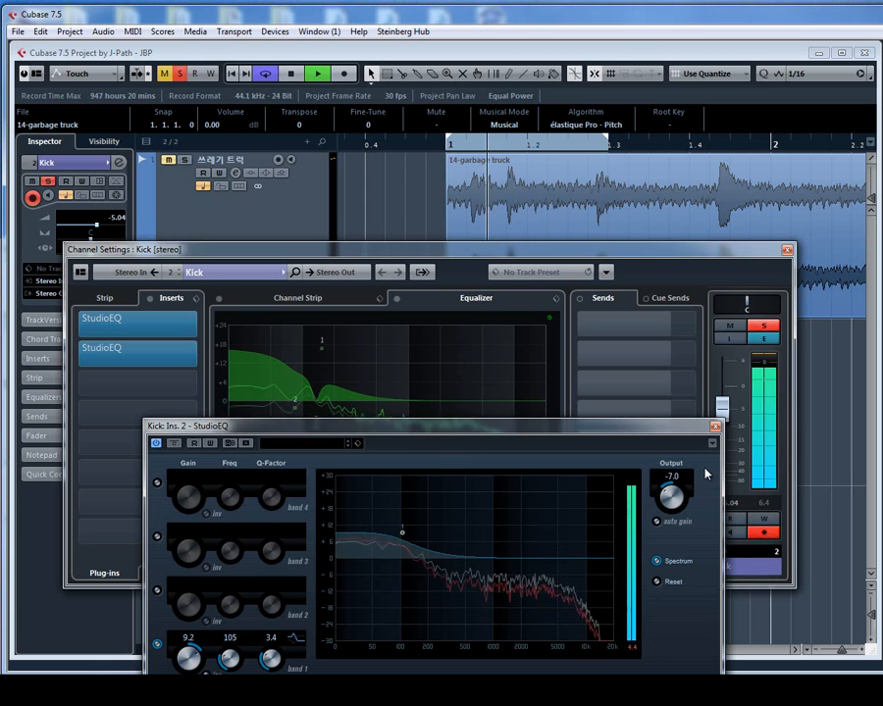
click(716, 427)
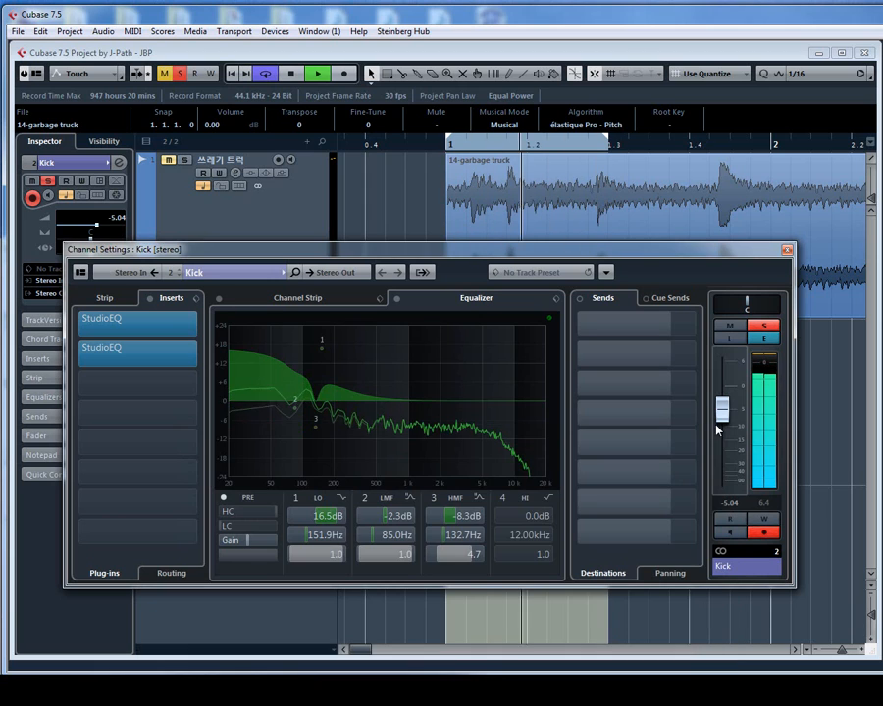
Reset the second StudioEQ's Output to 0.0 dB and close the plug-in
click(155, 351)
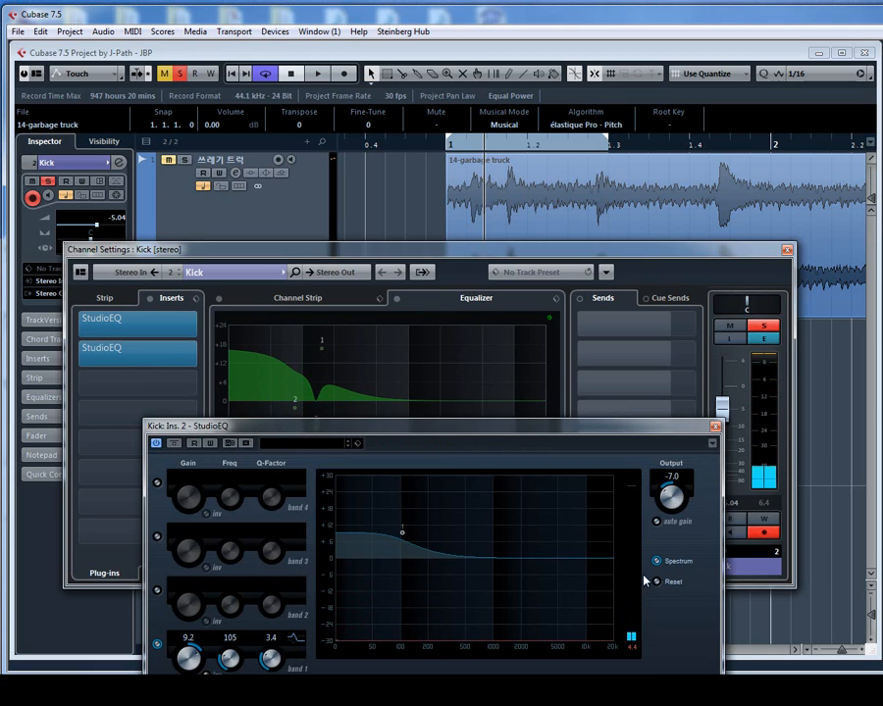
ctrl+click(671, 498)
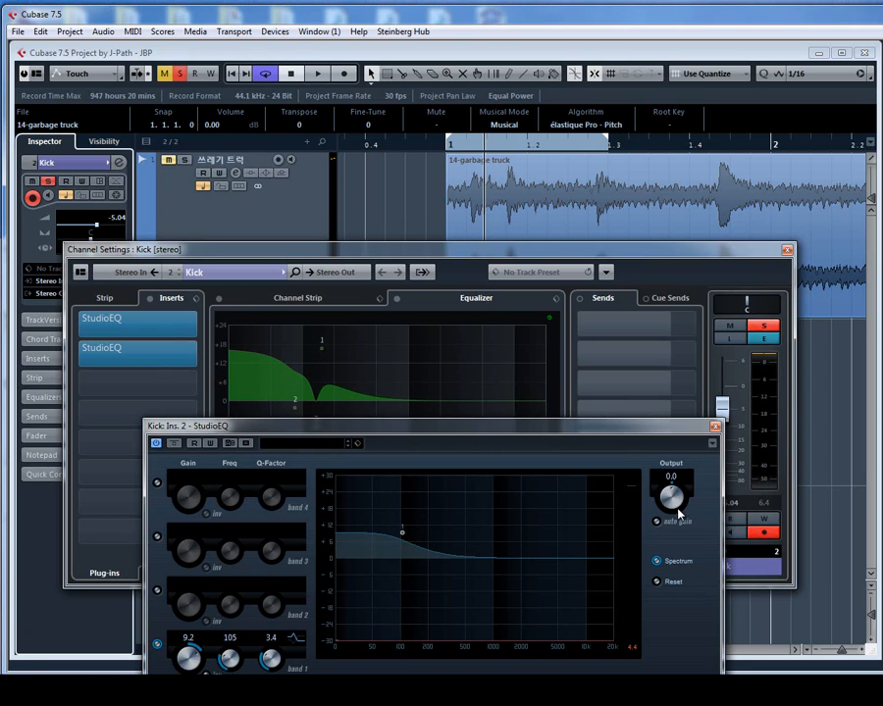
click(716, 429)
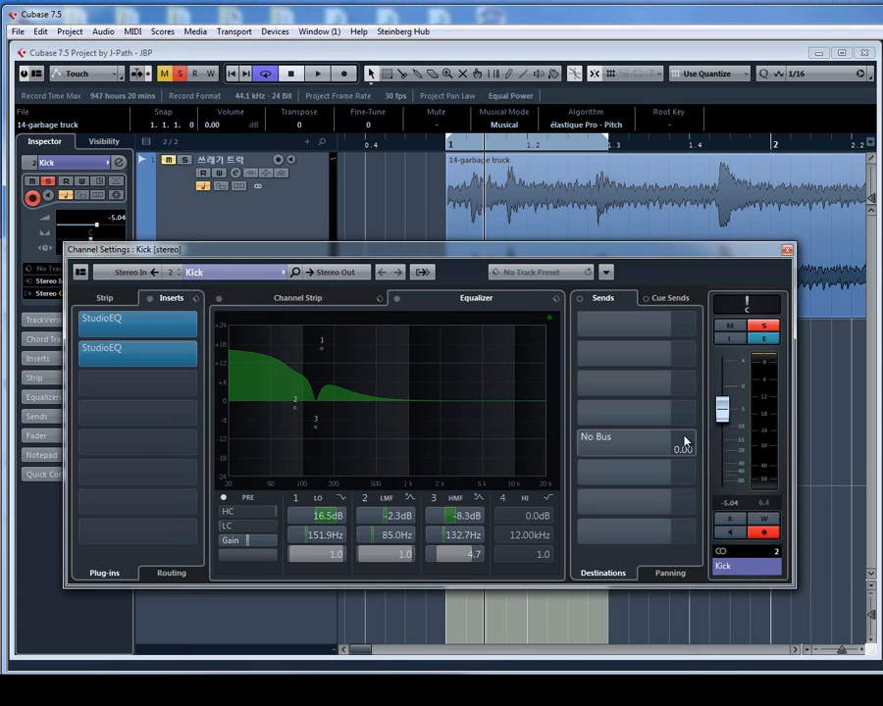
Insert CamelCrusher in the Kick channel's third insert slot and move its window clear of the channel's fader section
click(192, 385)
text(camel)
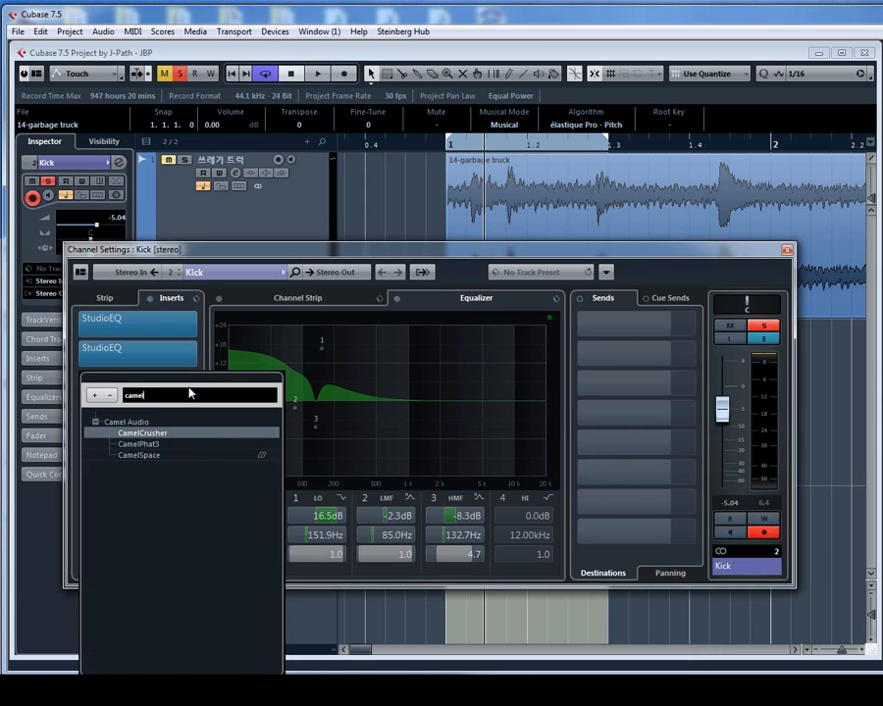
key(Return)
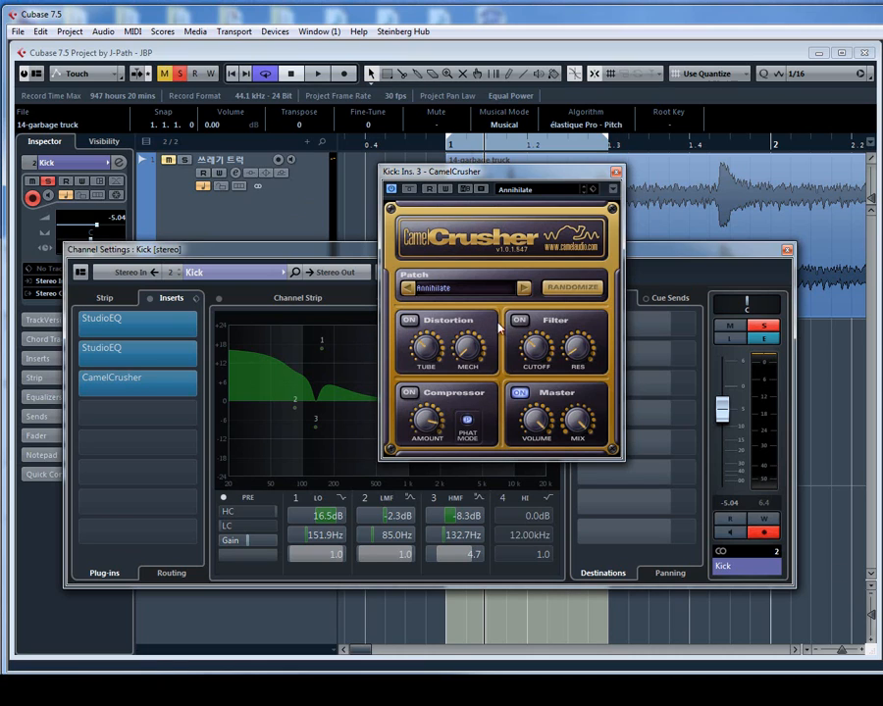
drag(497, 173, 451, 173)
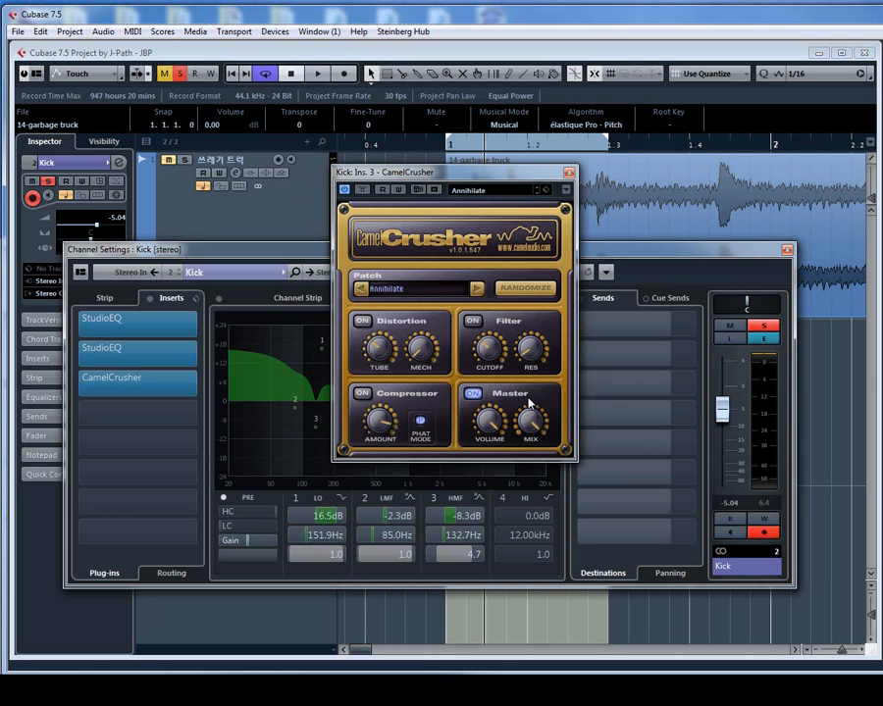
With the loop playing, raise the Kick fader to -3.75 dB and lower the channel EQ's band 1 gain to about 15 dB
key(space)
click(700, 418)
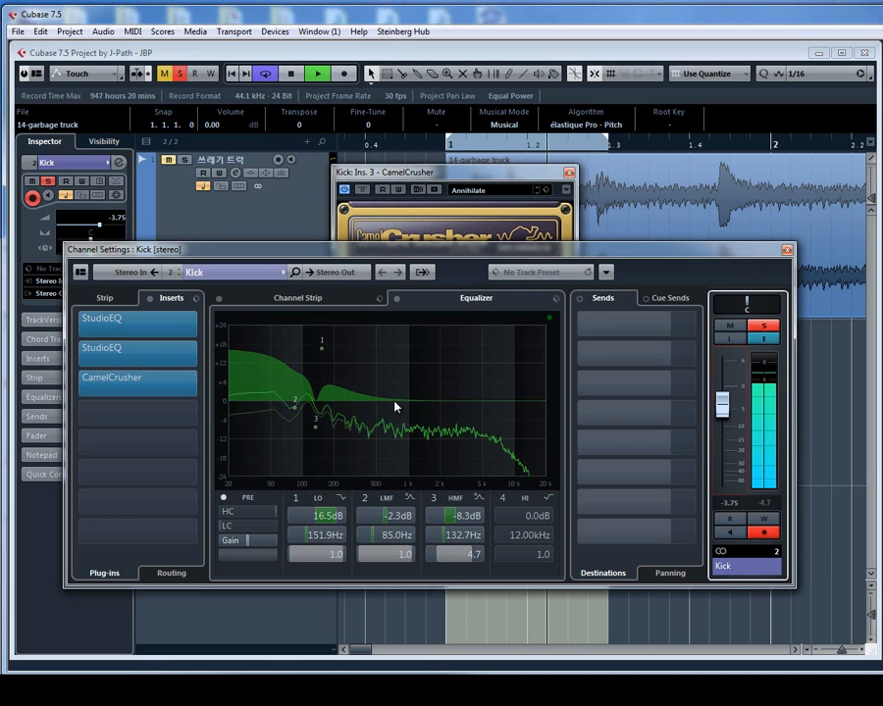
scroll(334, 520, down, 6)
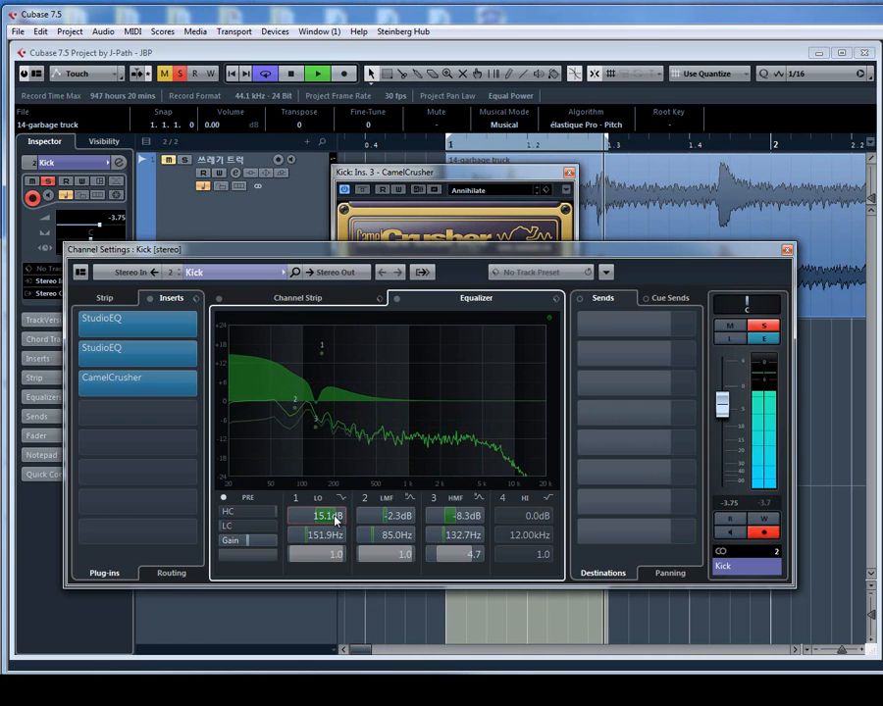
Lower the band 1 gain of the Kick channel's second StudioEQ to 6.5 dB while the loop plays
click(137, 351)
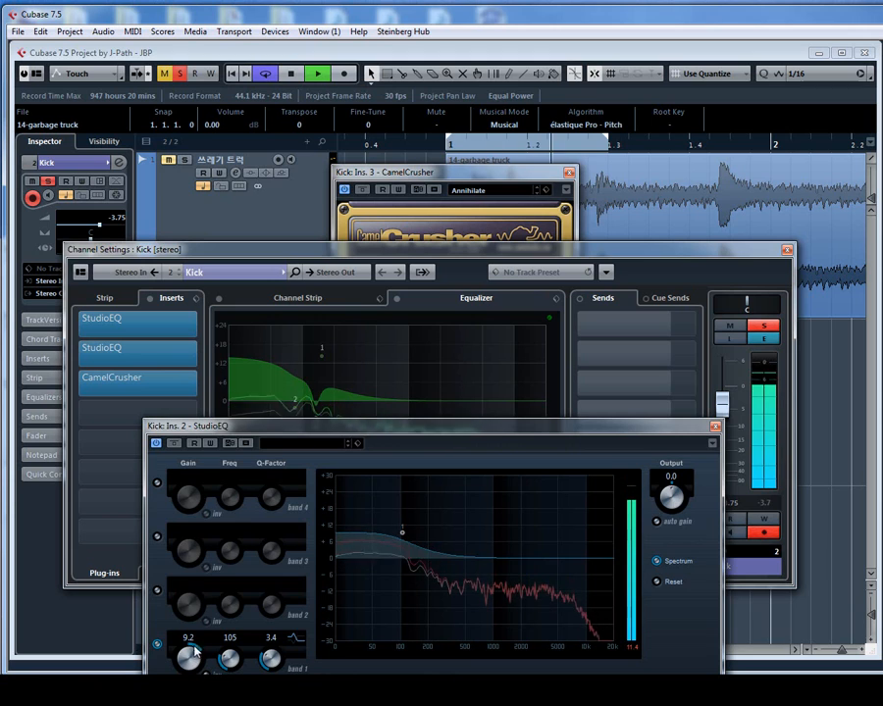
scroll(194, 659, down, 2)
scroll(195, 658, down, 3)
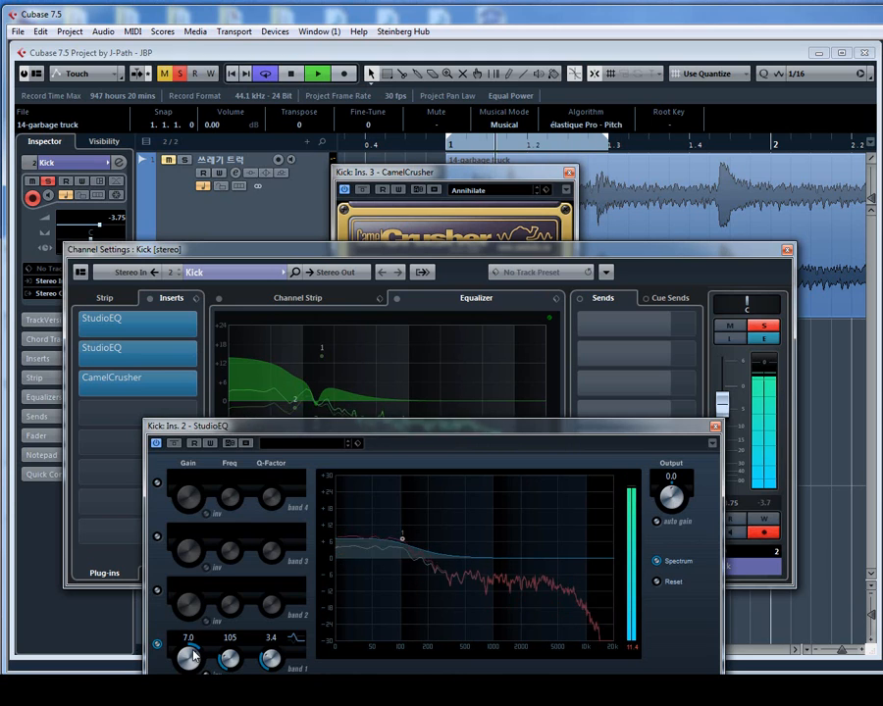
scroll(194, 658, down, 2)
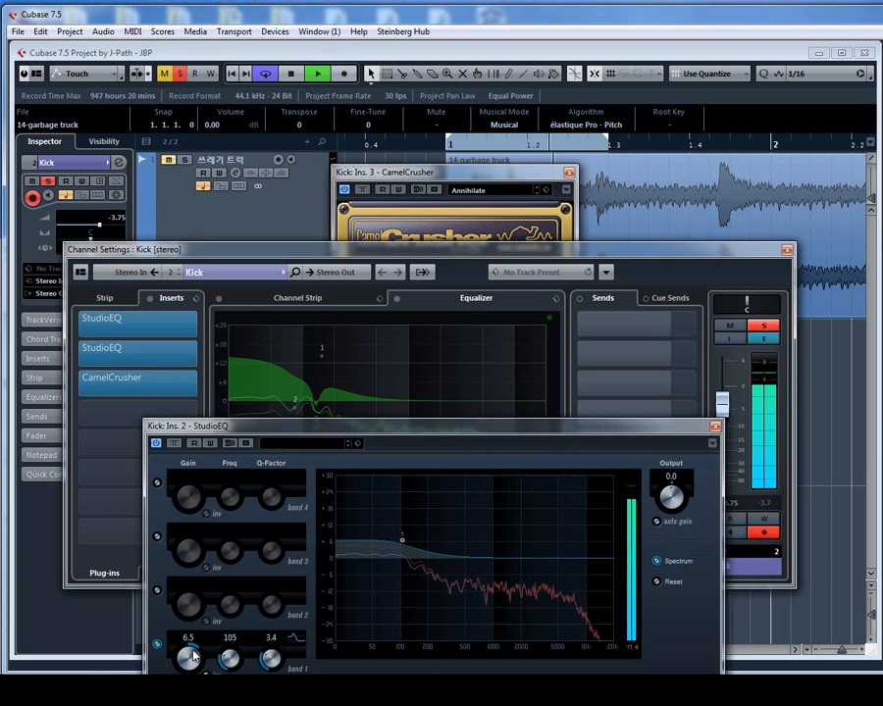
Lower the first StudioEQ's band 1 gain to 9.1 dB and close the Kick's plug-in and Channel Settings windows
click(111, 319)
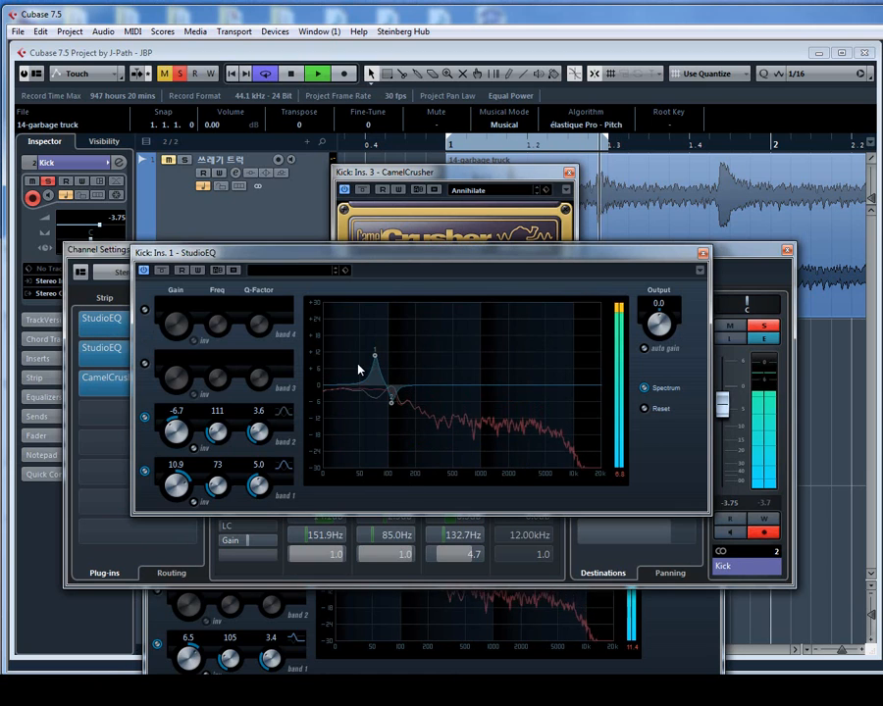
scroll(183, 487, down, 1)
scroll(182, 487, down, 5)
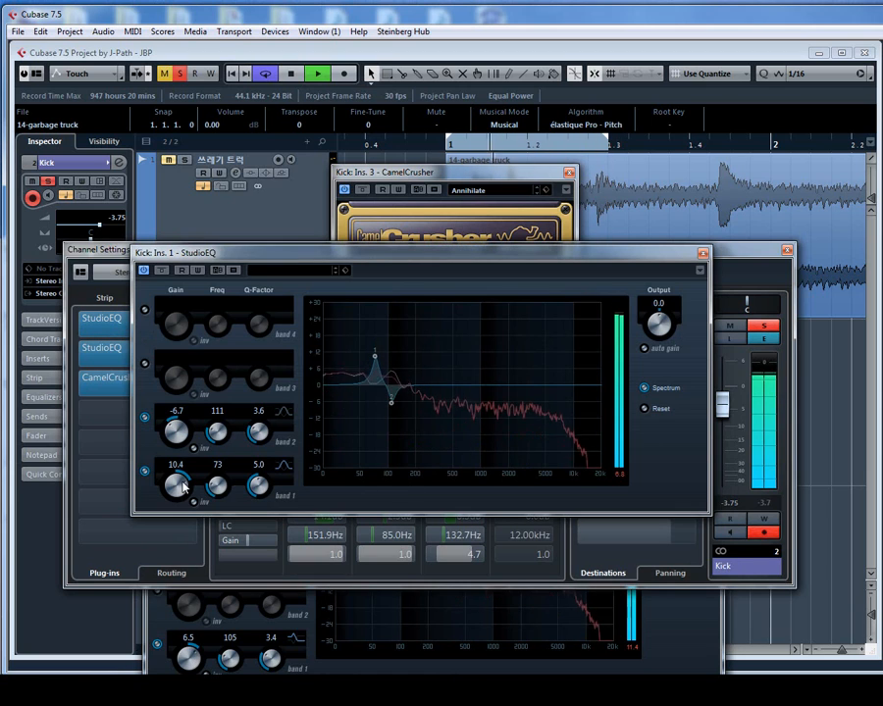
scroll(183, 487, down, 1)
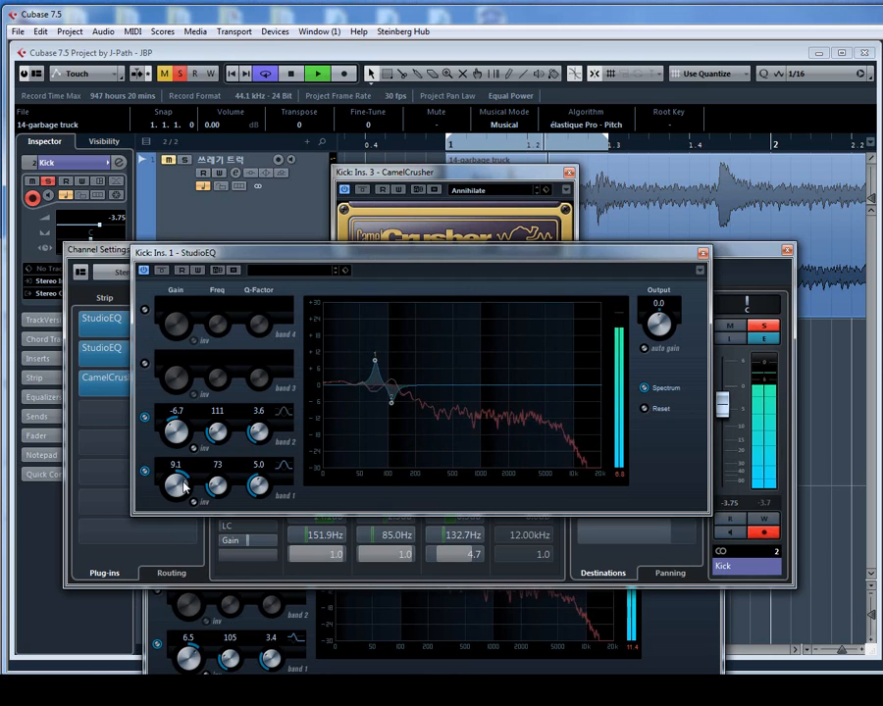
click(702, 257)
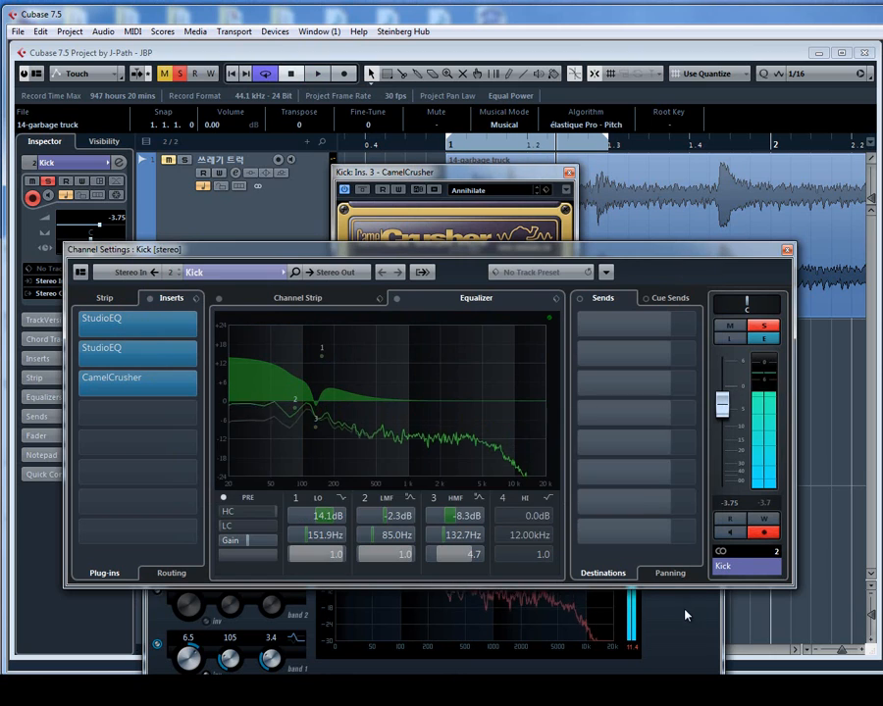
click(710, 420)
click(787, 250)
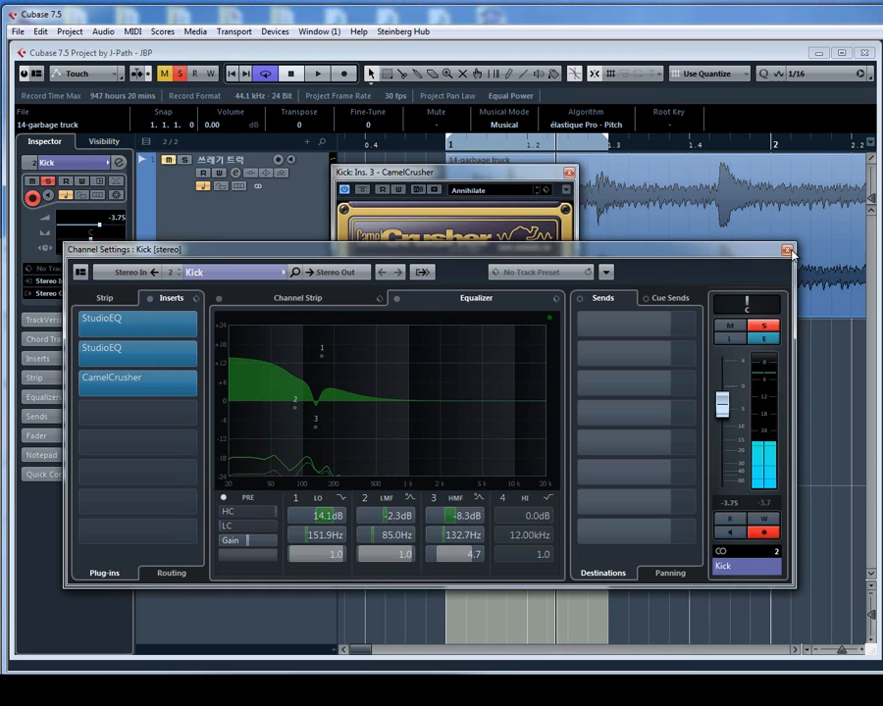
click(569, 172)
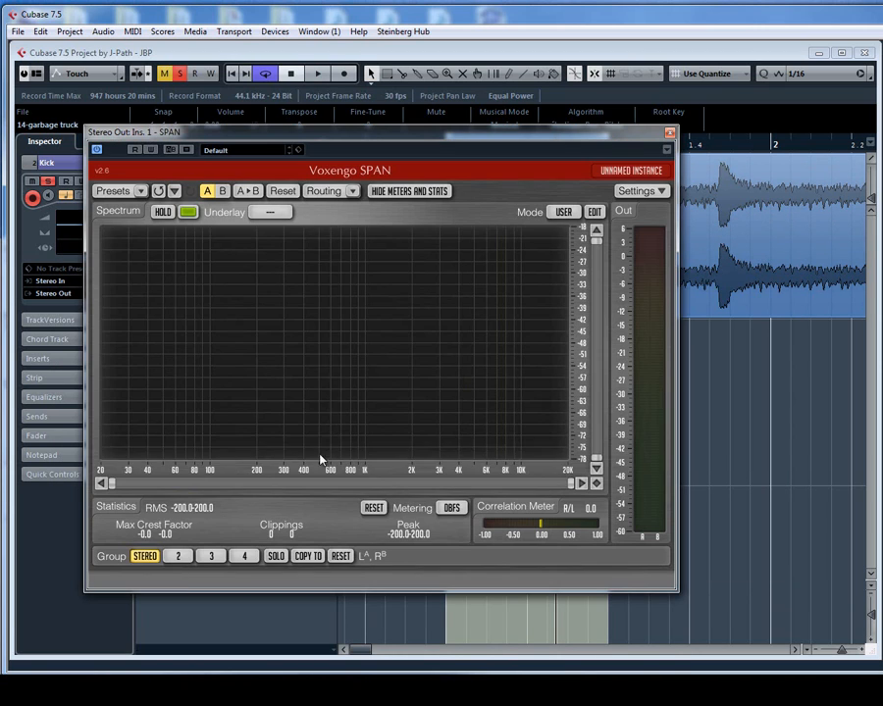
Play the loop to examine the kick's spectrum in SPAN on the Stereo Out, closing the analyzer when done
key(space)
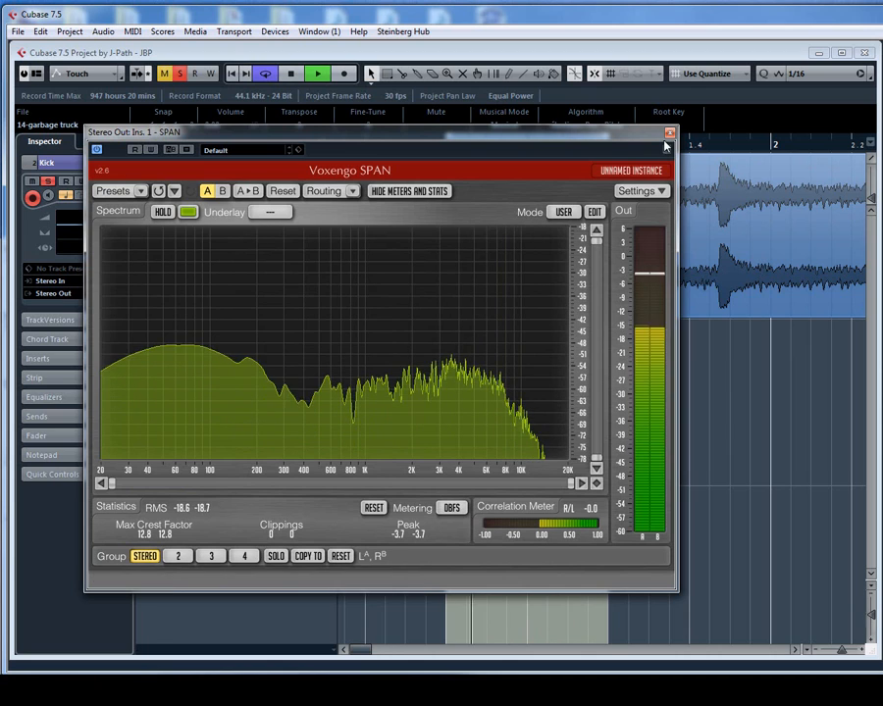
click(669, 133)
key(space)
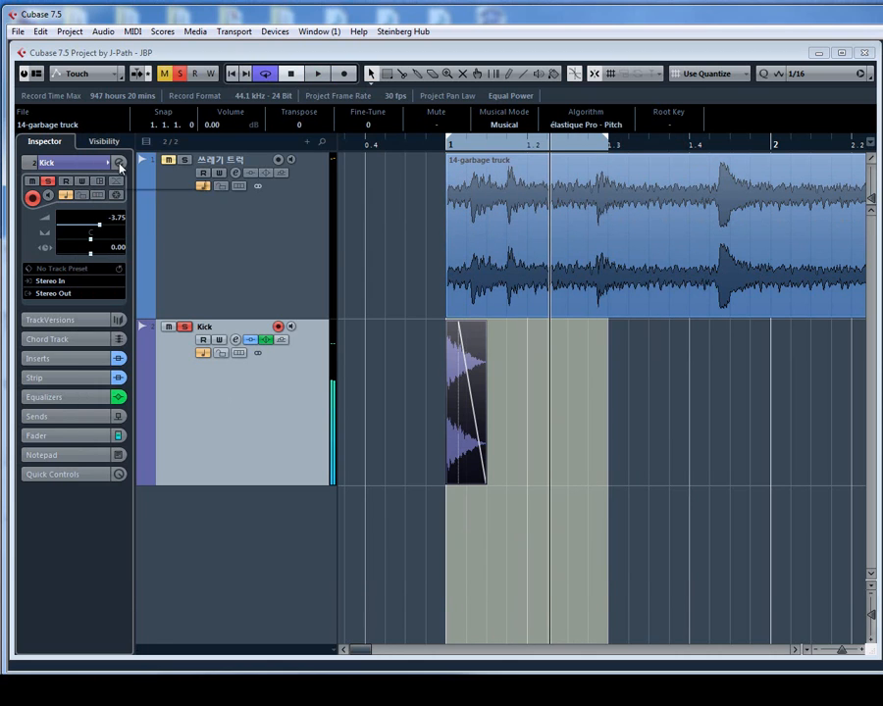
Reopen the Kick channel's second StudioEQ and add a band 3 boost of about 3.4 dB at 2023 Hz
click(120, 165)
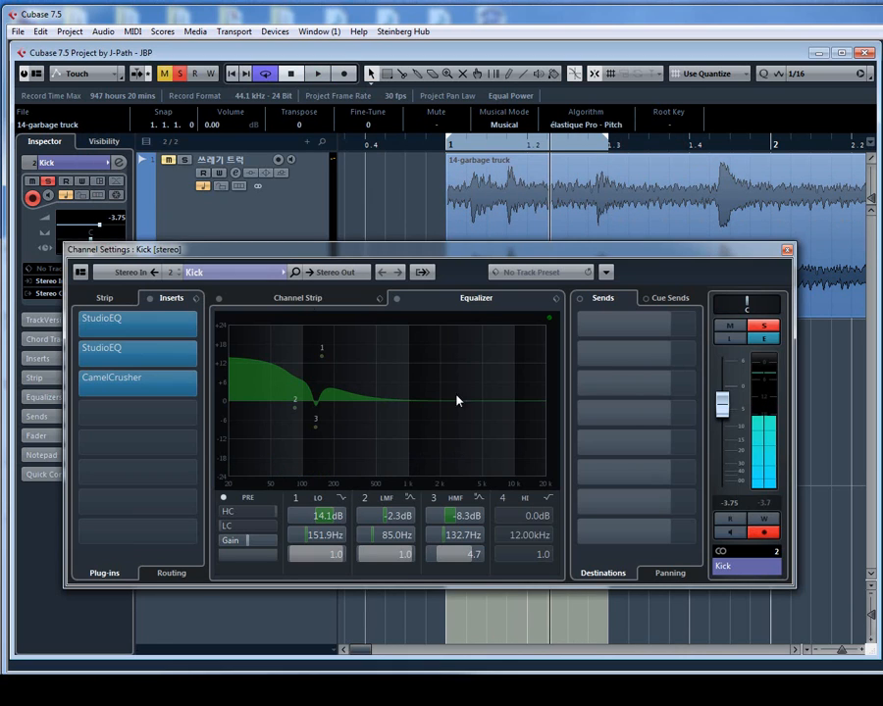
click(142, 354)
key(space)
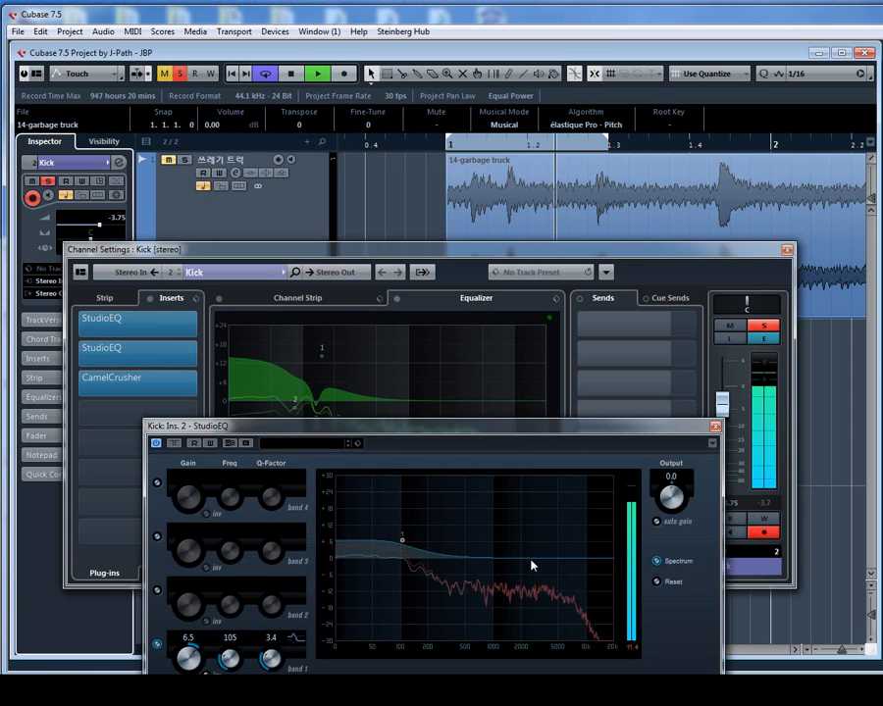
mouse_move(520, 560)
mouse_down()
mouse_move(524, 545)
mouse_move(519, 567)
mouse_up()
key(space)
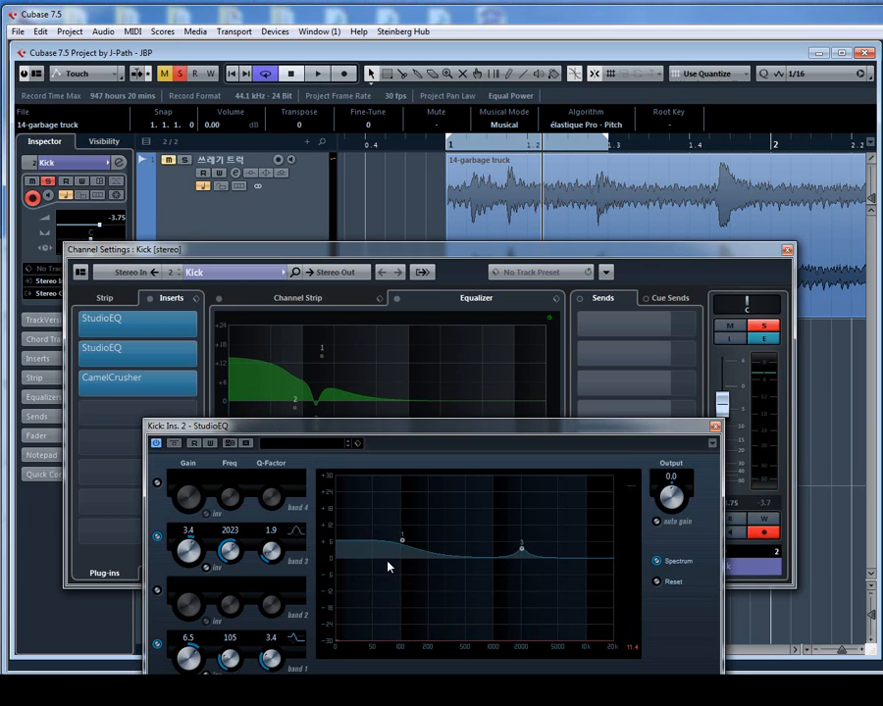
Enable band 4 of the second StudioEQ and set it to about 3.9 dB at 3437 Hz
drag(609, 564, 563, 550)
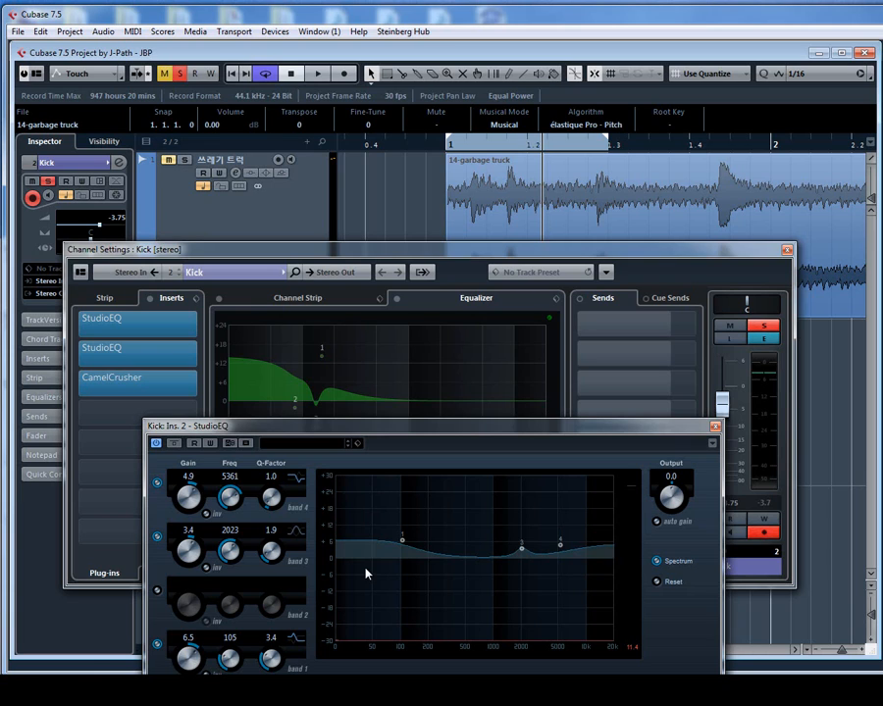
key(space)
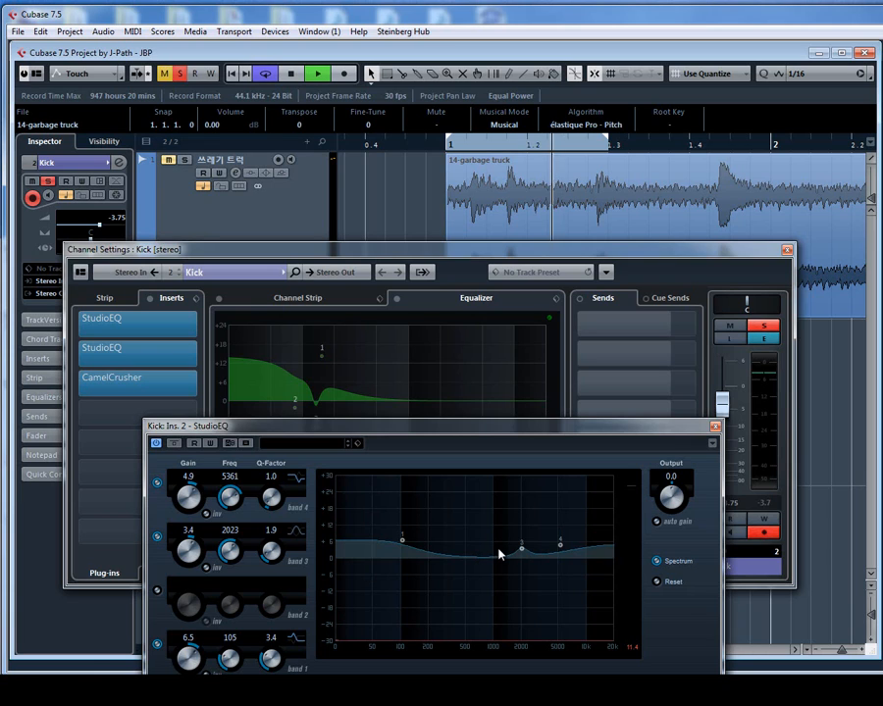
mouse_move(555, 542)
mouse_down()
mouse_move(552, 528)
mouse_move(542, 550)
mouse_up()
key(space)
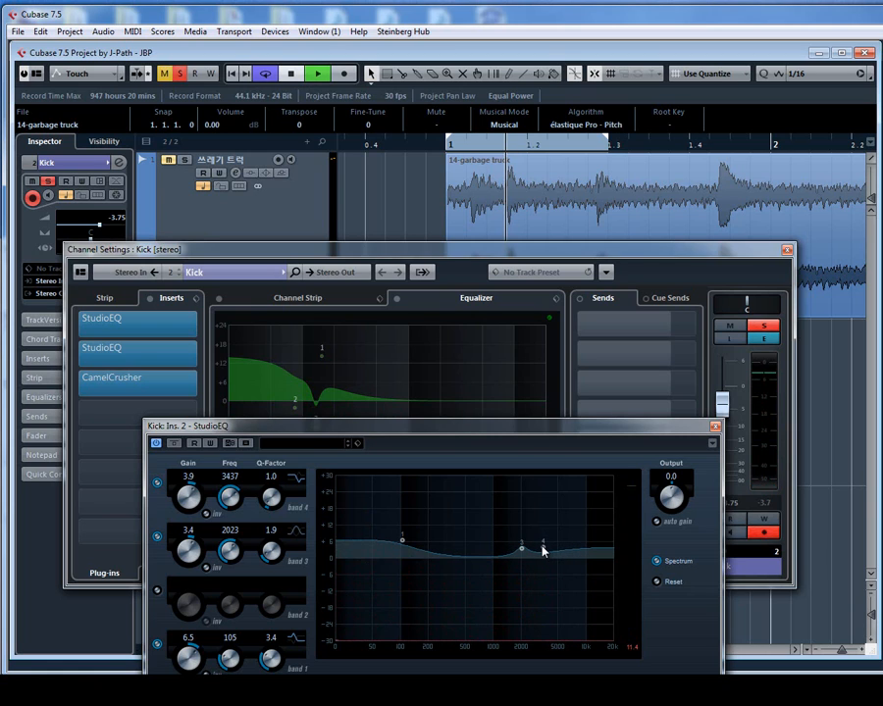
Reduce the second StudioEQ's band 3 gain to 2.1 dB while listening, and close the plug-in
key(space)
mouse_move(527, 555)
mouse_down()
mouse_move(523, 579)
mouse_move(522, 557)
mouse_up()
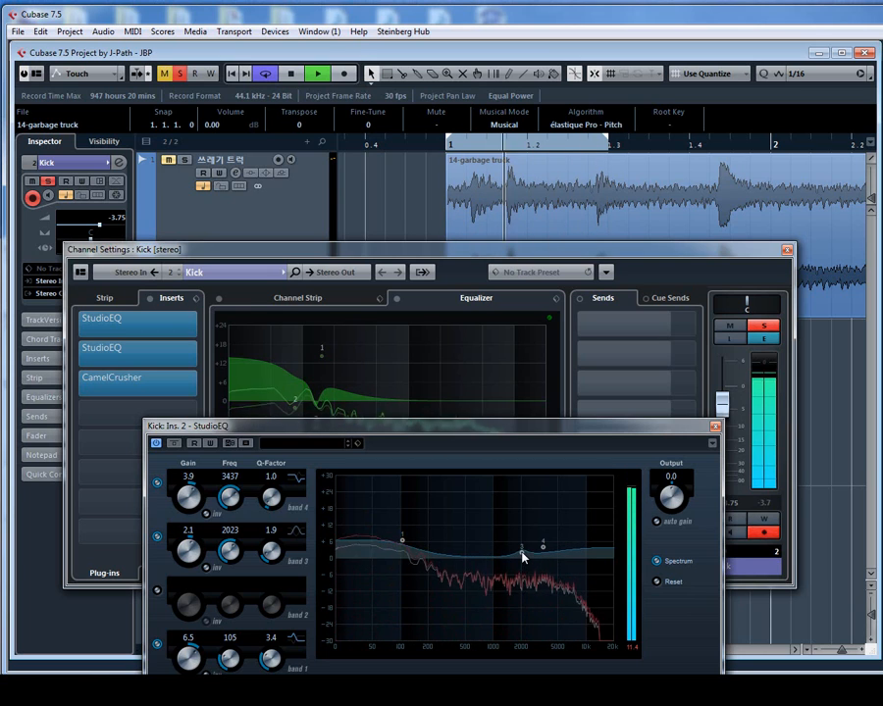
click(714, 429)
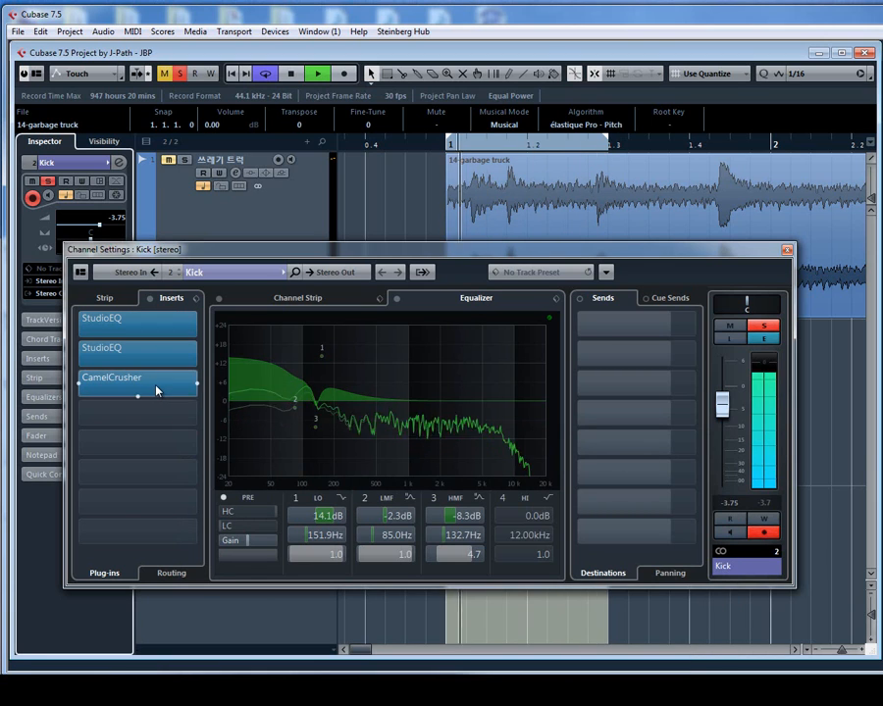
Move CamelCrusher to the Kick channel's seventh insert slot and raise the channel fader to -1.13 dB
drag(159, 387, 162, 508)
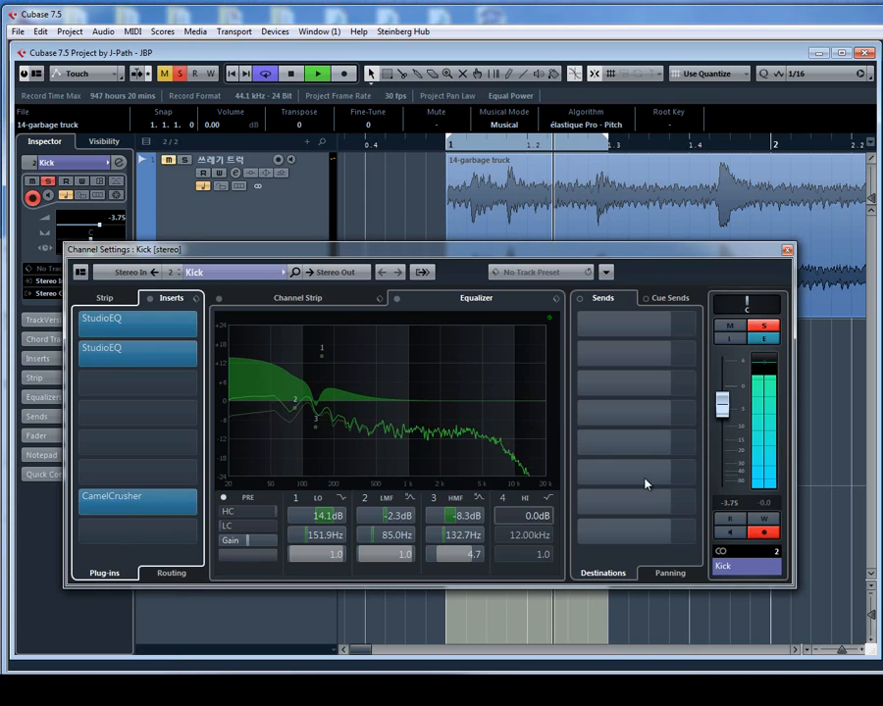
drag(727, 426, 727, 409)
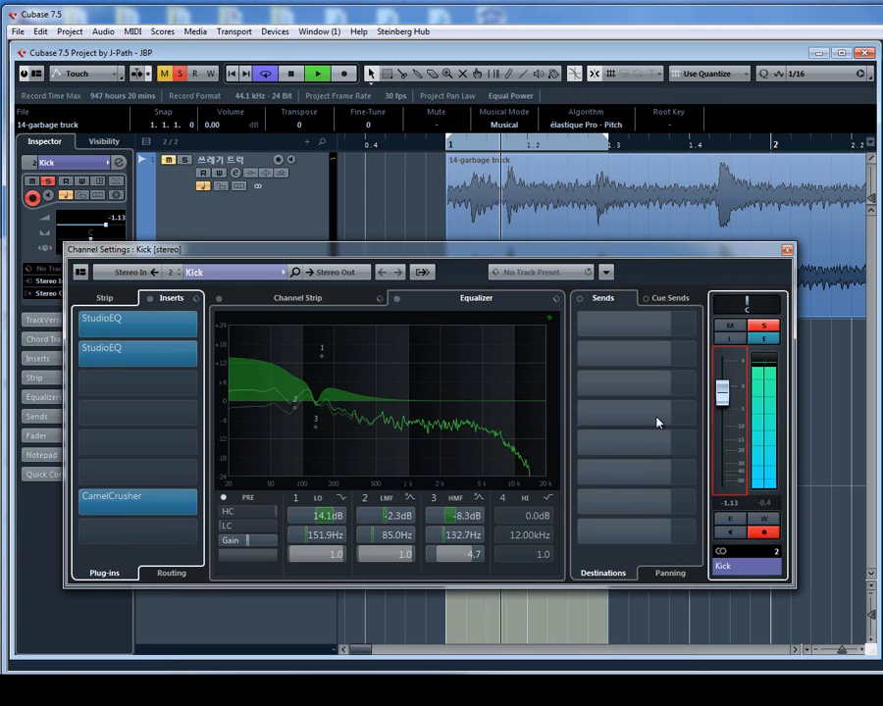
Set the channel EQ's band 2 to -4.8 dB at 78.4 Hz with a Q of 4.0, and close the Channel Settings
drag(291, 413, 294, 482)
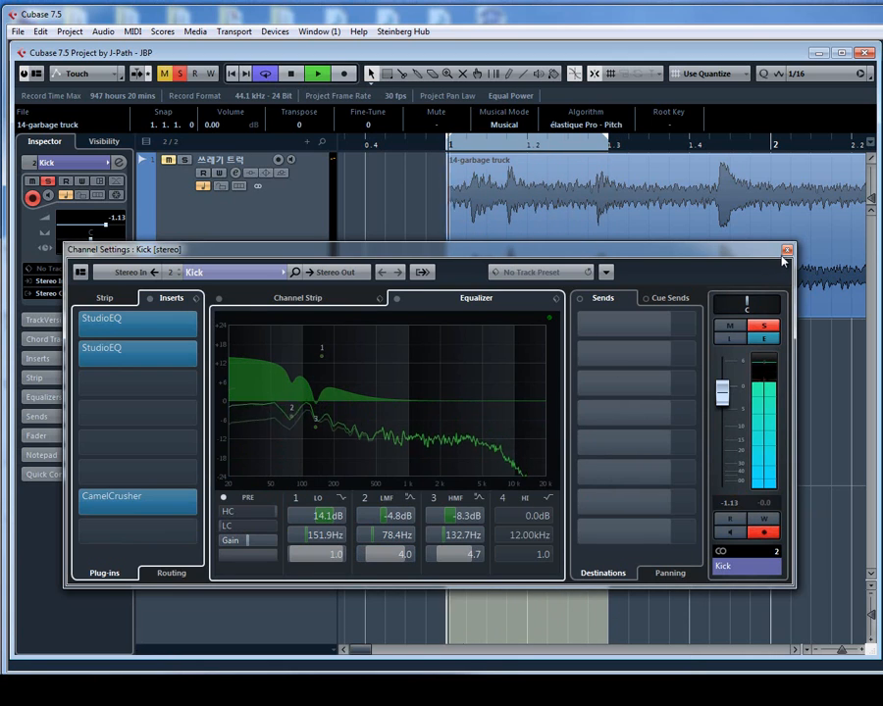
click(786, 251)
key(space)
Duplicate the Kick track together with its clip and channel settings
key(g)
key(g)
key(g)
key(g)
key(g)
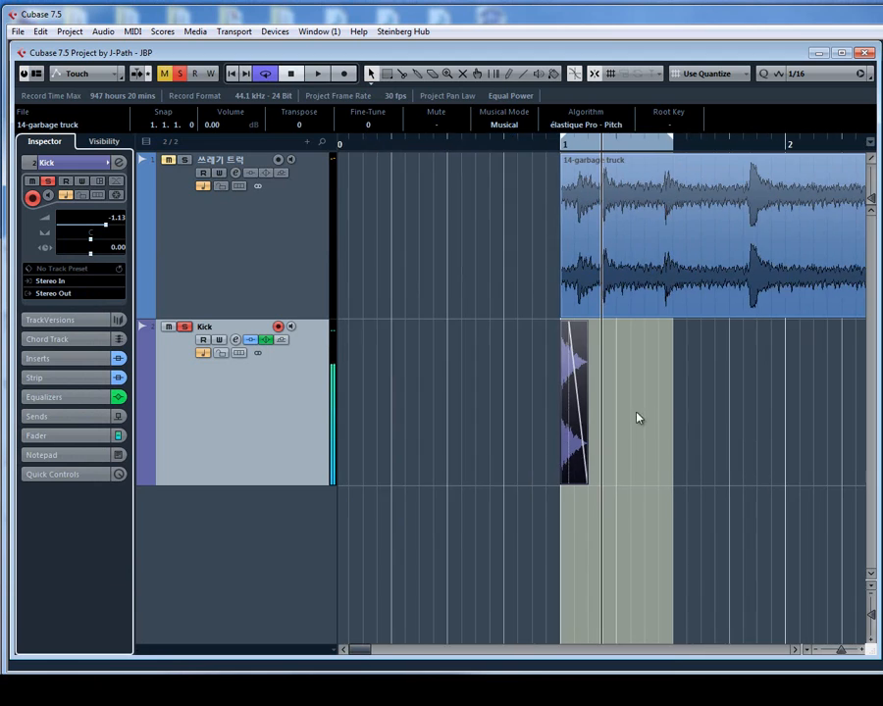
key(g)
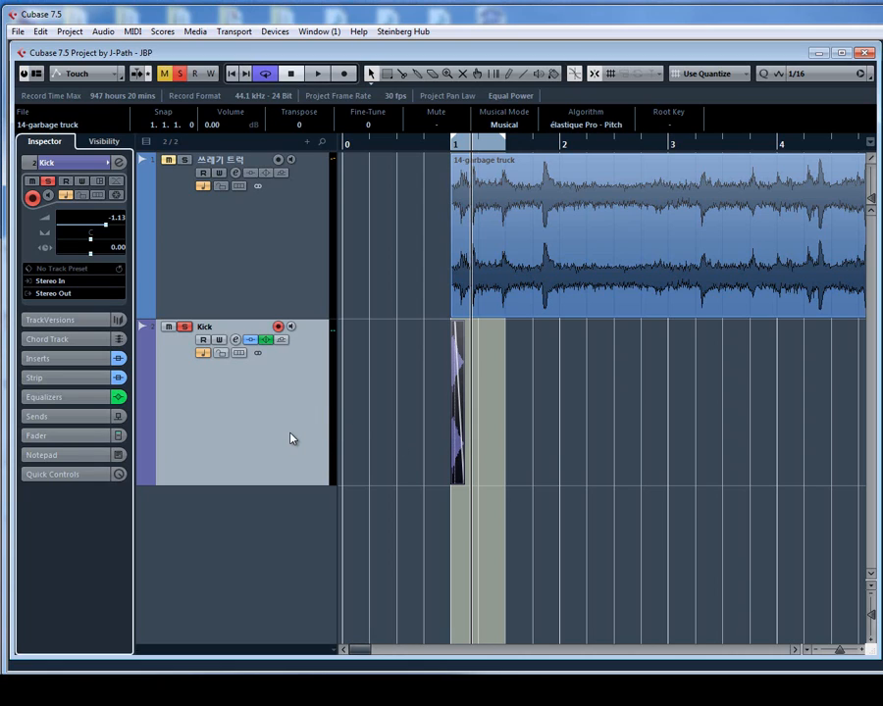
key(ctrl+d)
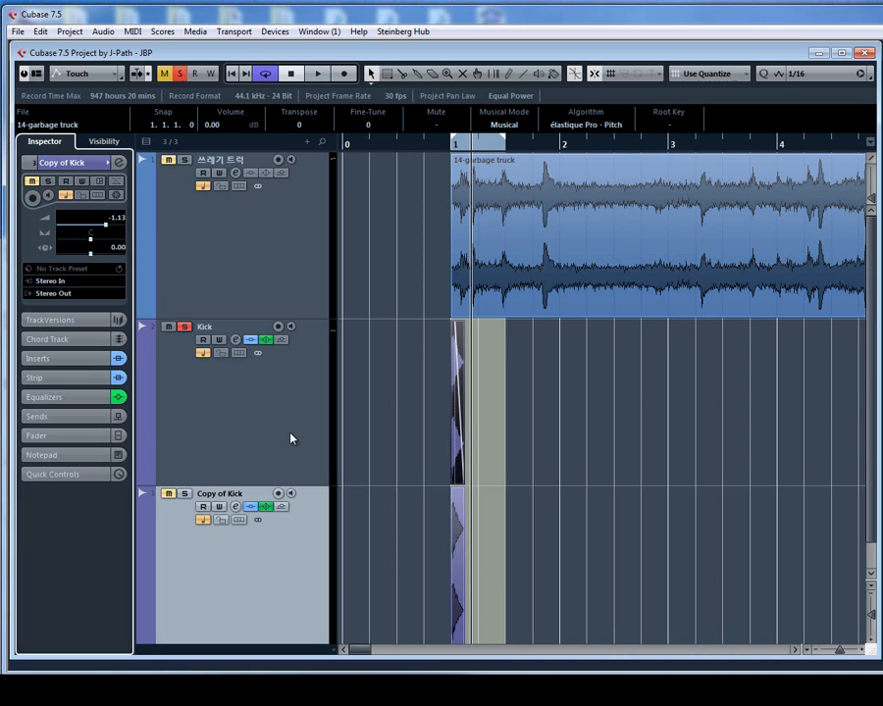
Rename the duplicated Kick track as Octave and solo it alongside the Kick track
click(234, 498)
double_click(234, 498)
text(Octav)
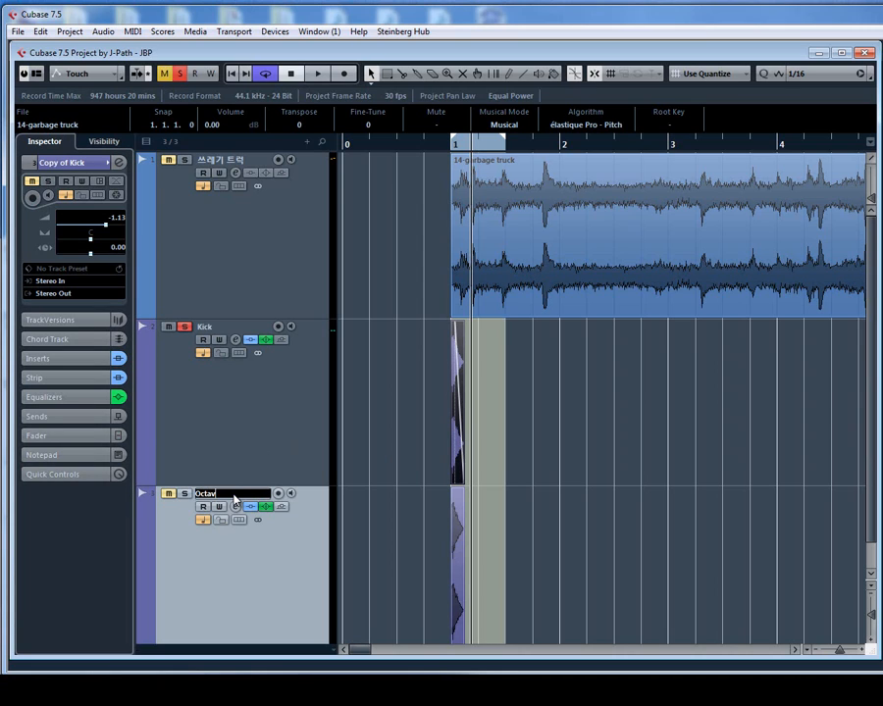
text(e)
key(Return)
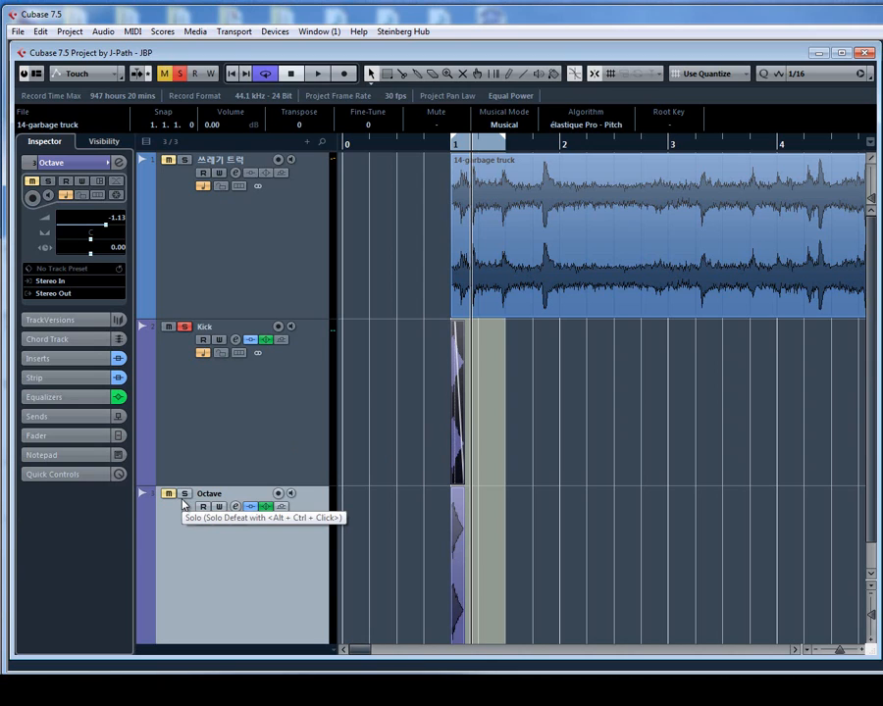
click(184, 494)
click(573, 524)
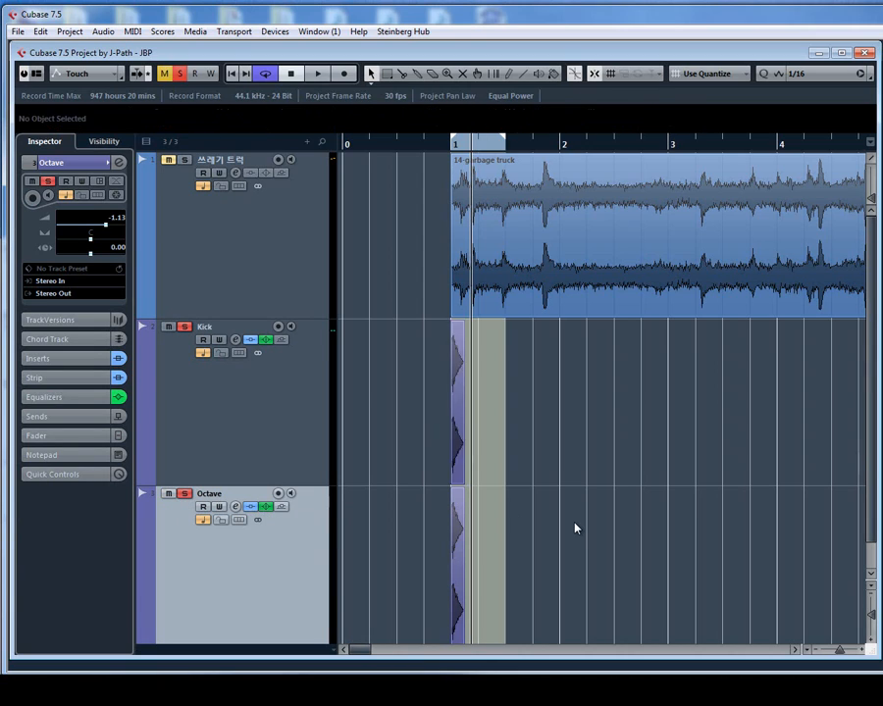
Return the playhead to the start of the loop and reduce the track heights so all three tracks fit in view
key(KP_1)
key(h)
key(h)
key(h)
key(h)
key(h)
key(h)
key(h)
key(h)
key(h)
key(h)
key(h)
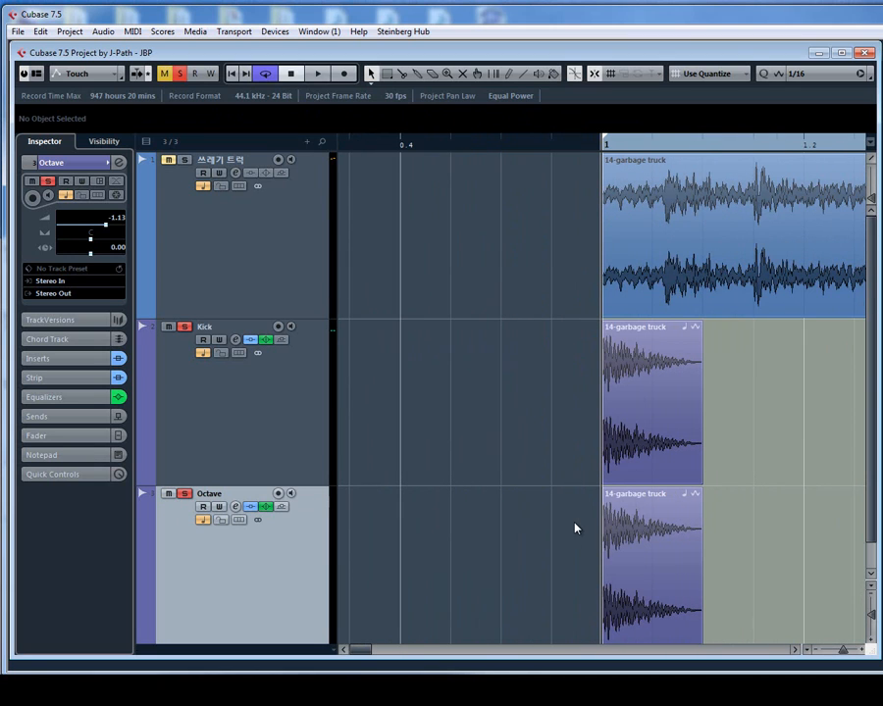
key(g)
key(g)
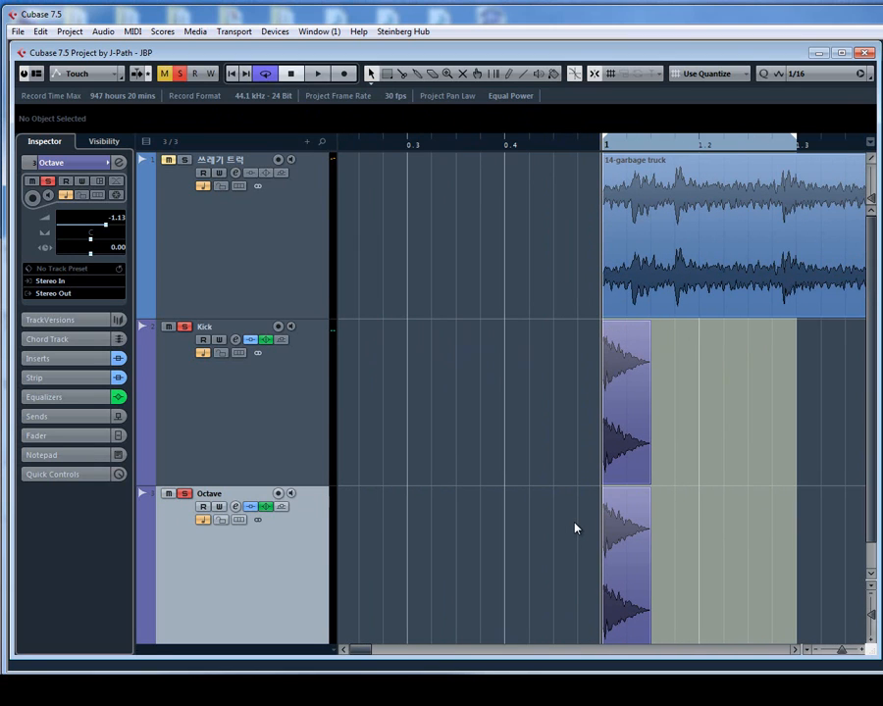
key(shift+g)
key(shift+g)
key(g)
key(g)
key(g)
key(g)
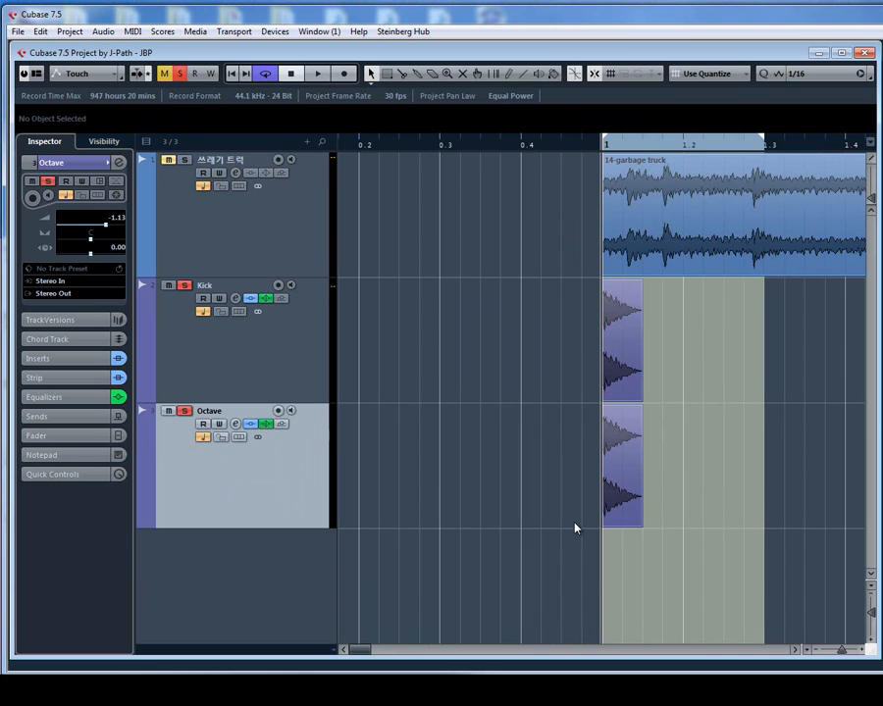
key(h)
key(h)
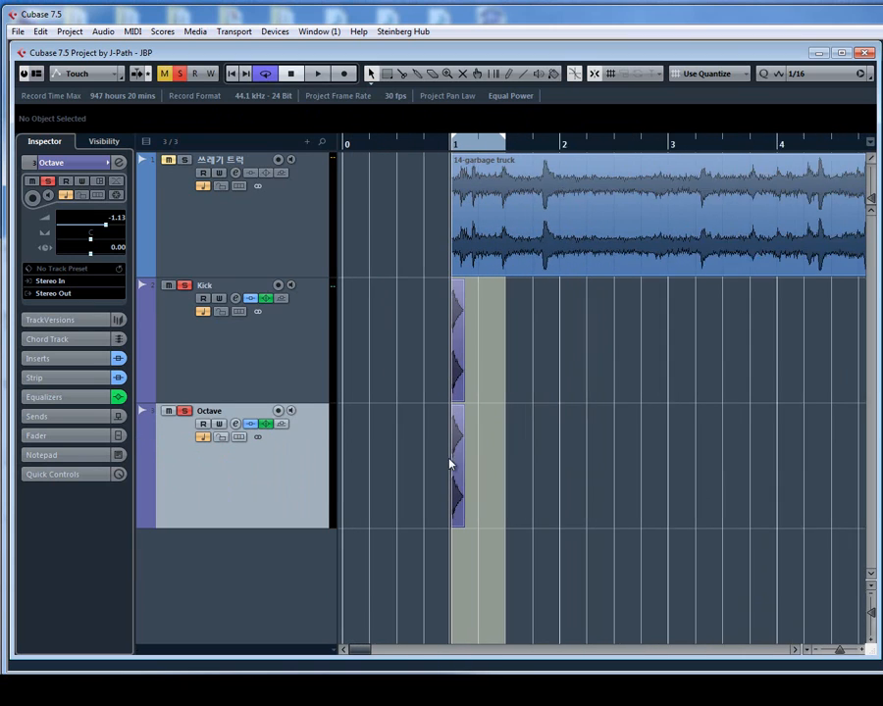
Pitch-shift the Octave clip up by 12 semitones with root note C3 and Time Correction off
click(481, 455)
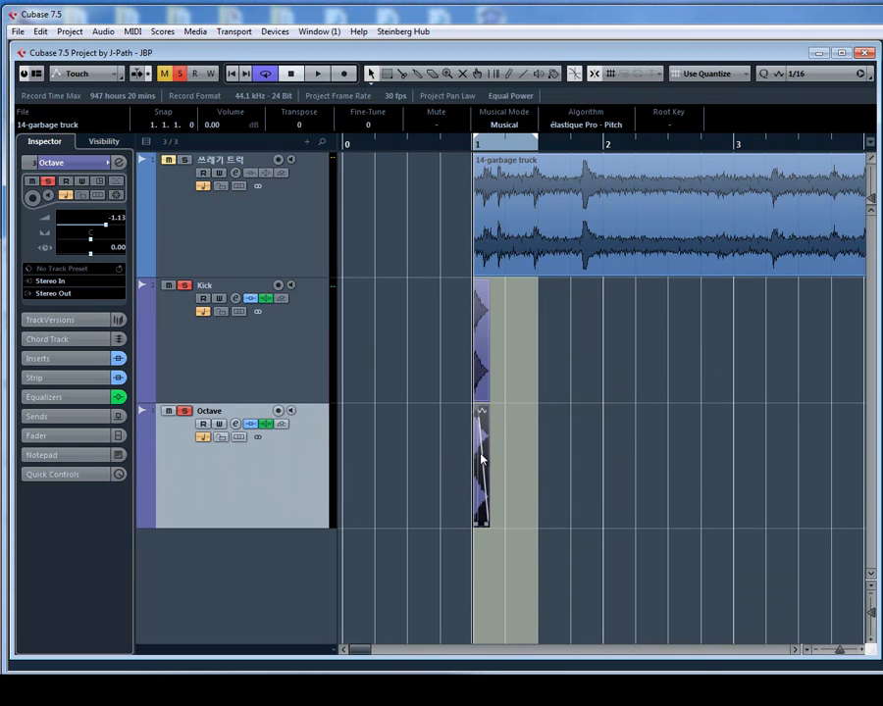
right_click(481, 455)
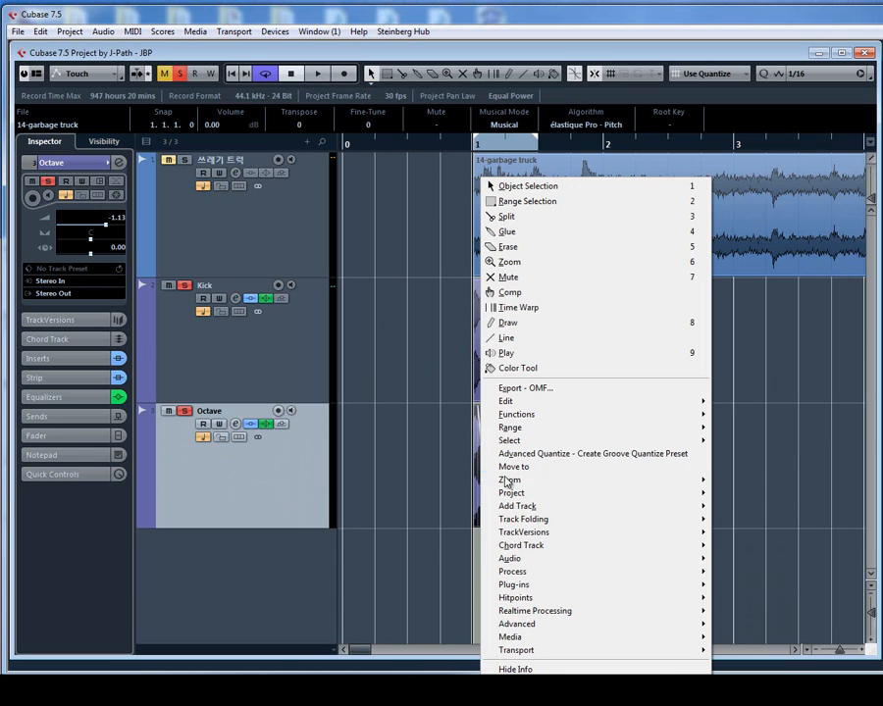
mouse_move(520, 574)
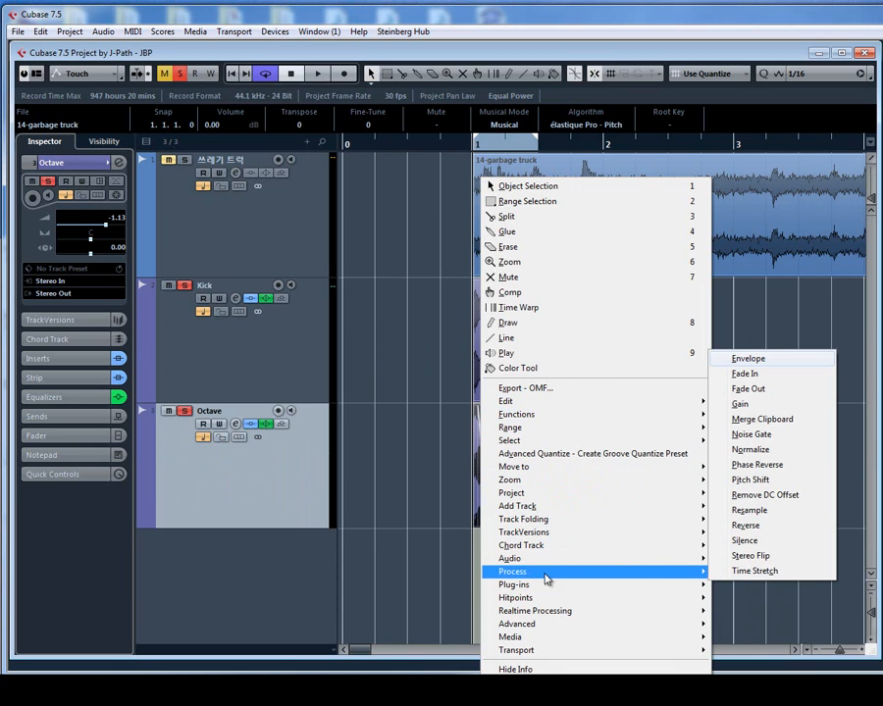
click(748, 480)
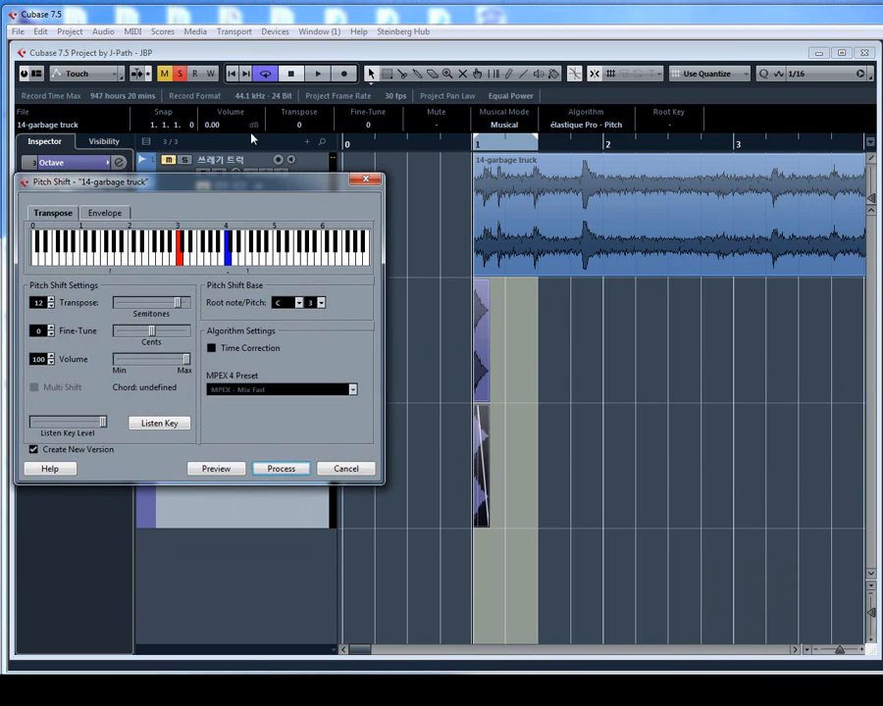
drag(232, 184, 402, 199)
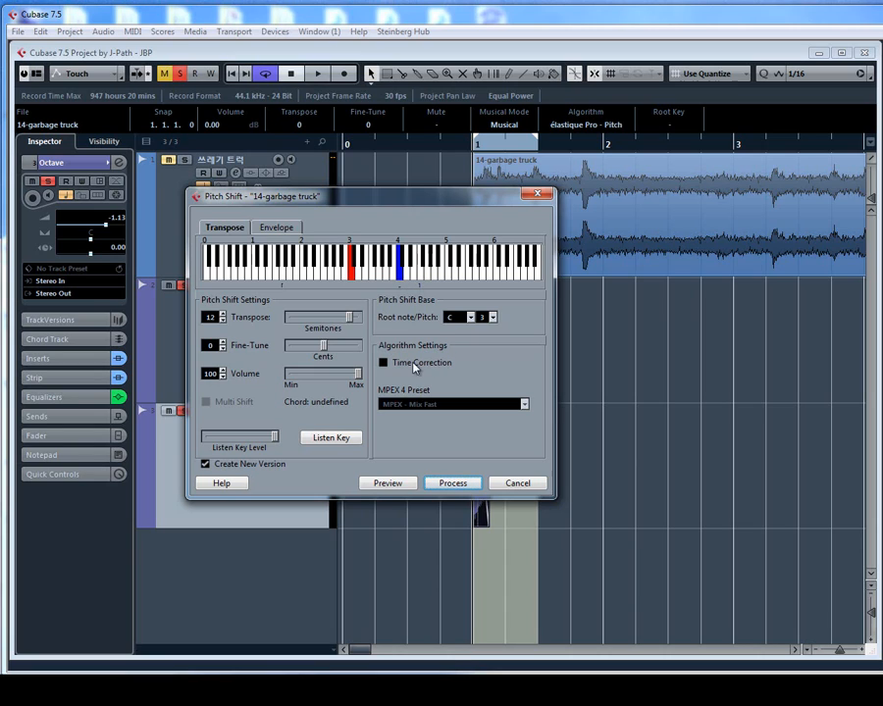
click(384, 363)
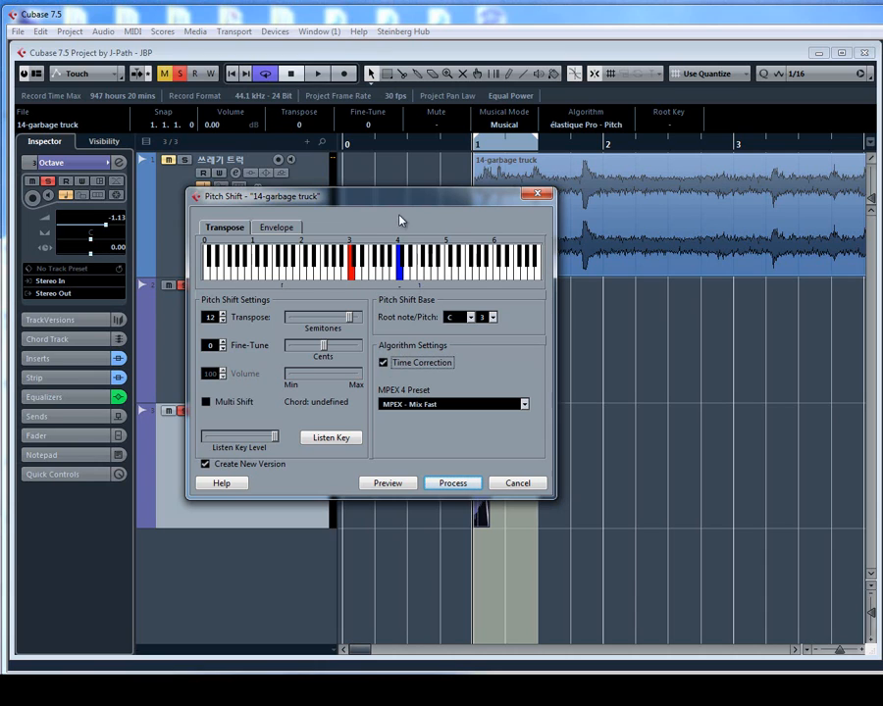
drag(401, 198, 357, 110)
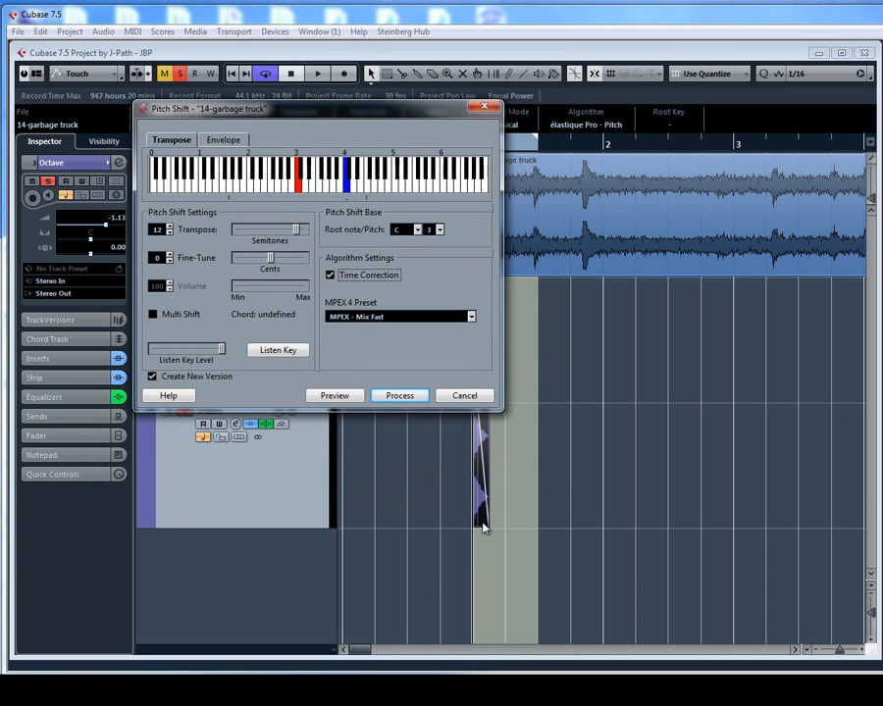
click(331, 275)
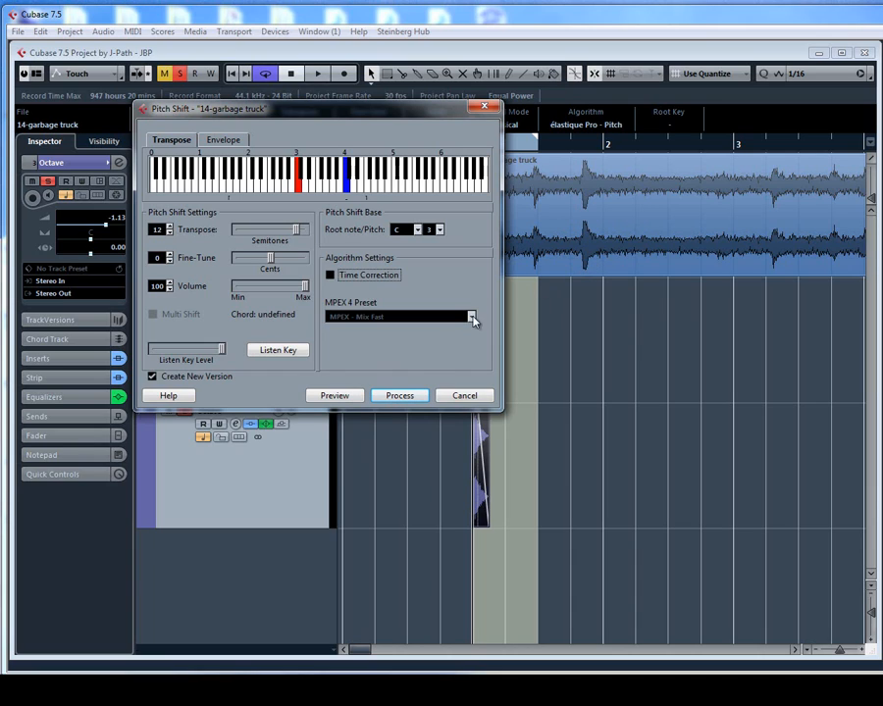
click(399, 395)
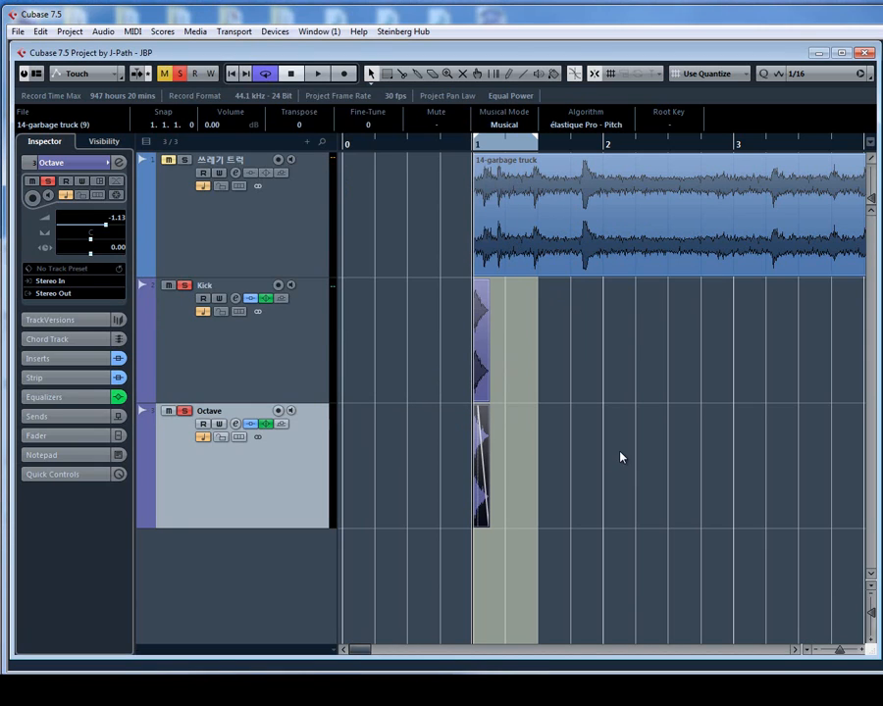
Take the Kick track out of solo and play the pitch-shifted Octave clip on its own
click(167, 284)
key(space)
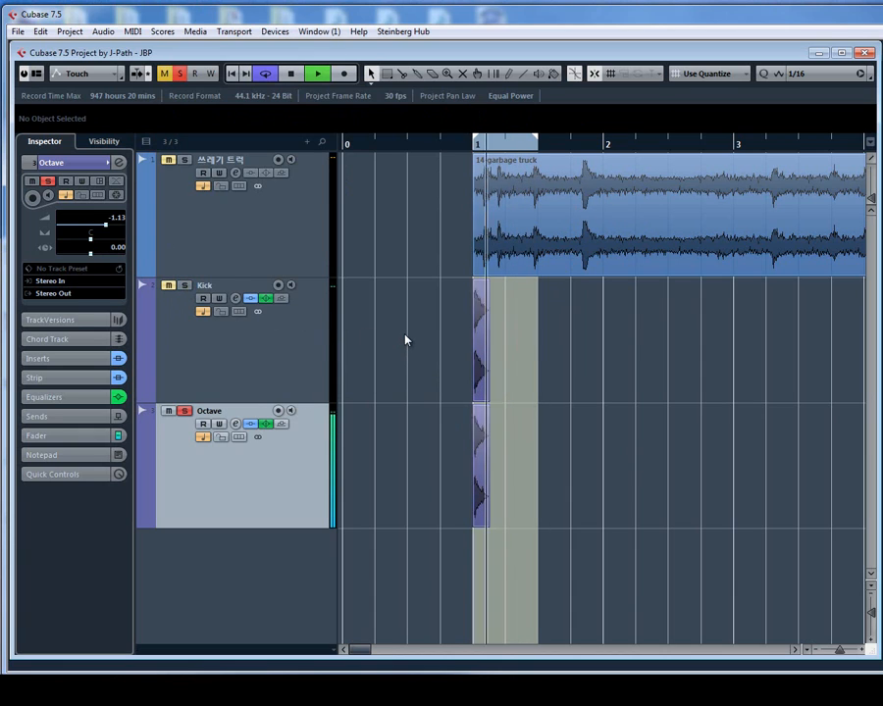
key(space)
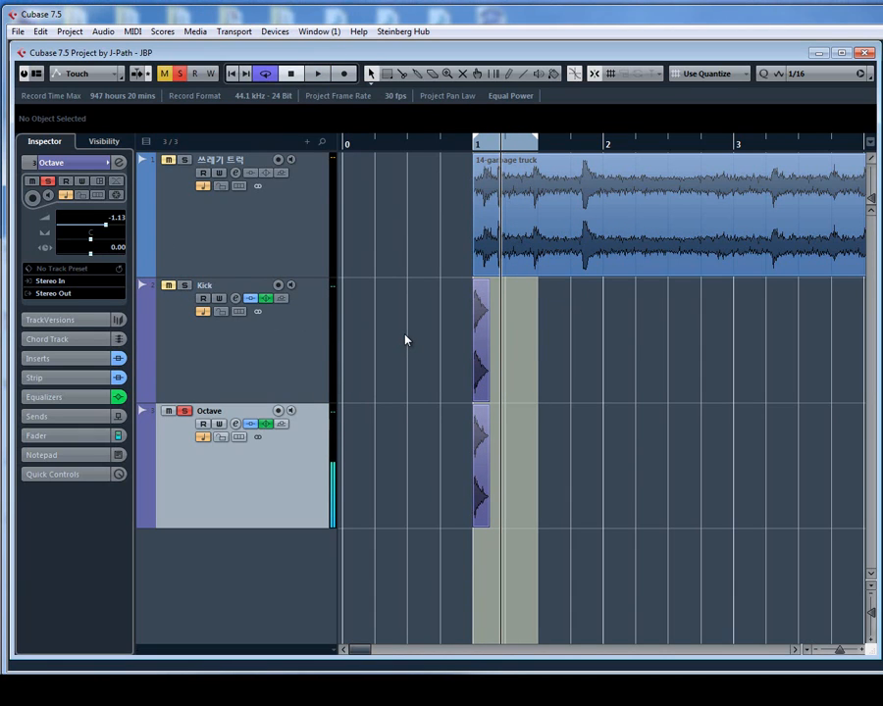
Trim the end of the Octave clip back to slightly over half the length of the Kick clip
key(h)
key(h)
key(h)
key(h)
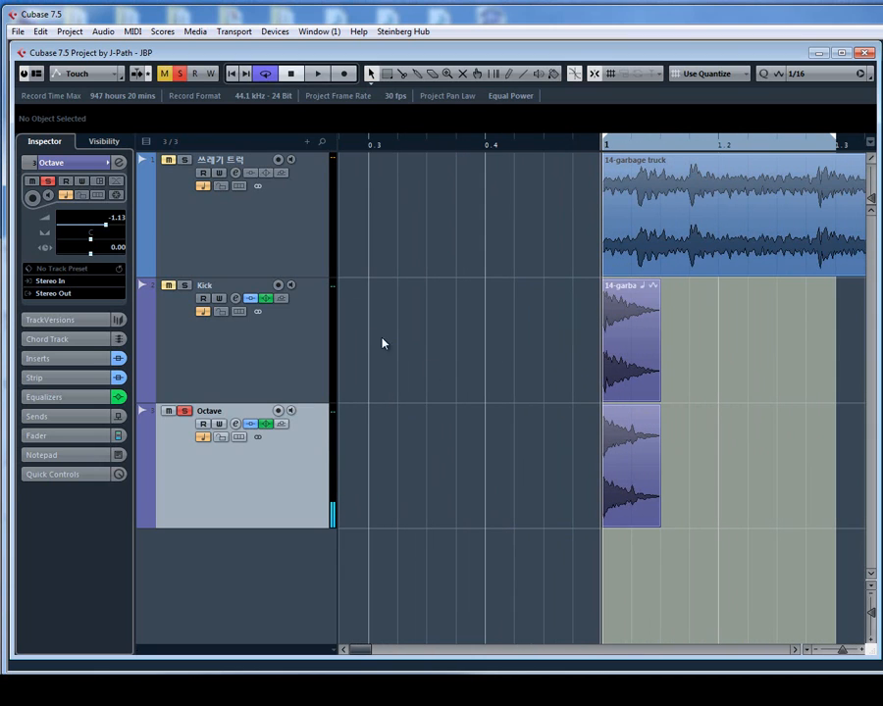
key(h)
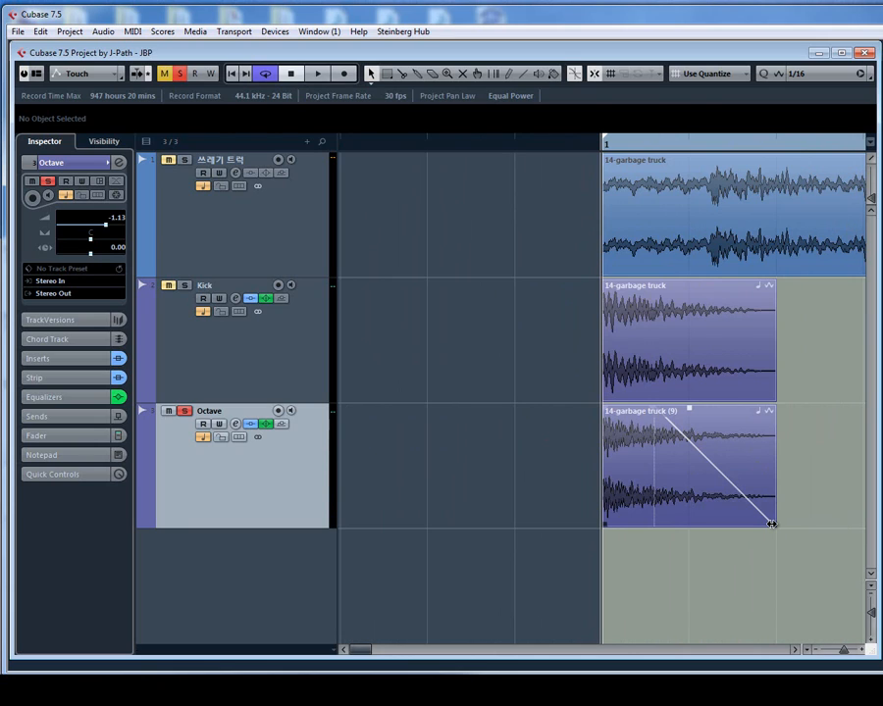
drag(773, 524, 747, 527)
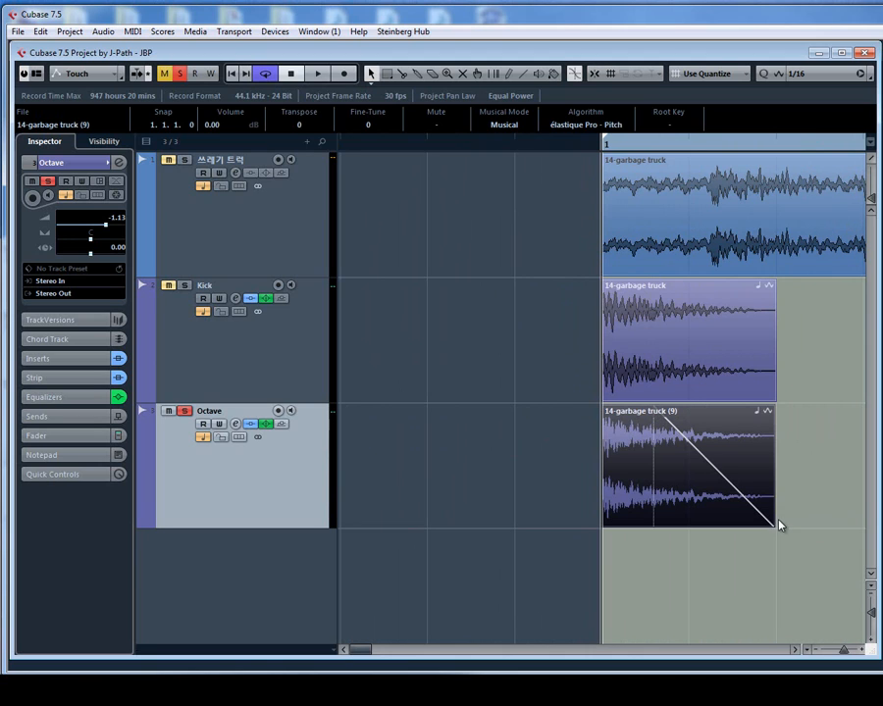
drag(773, 523, 695, 521)
key(g)
key(g)
key(g)
key(g)
Solo the Kick again during playback and compare it with and without the Octave layer, leaving both soloed
key(space)
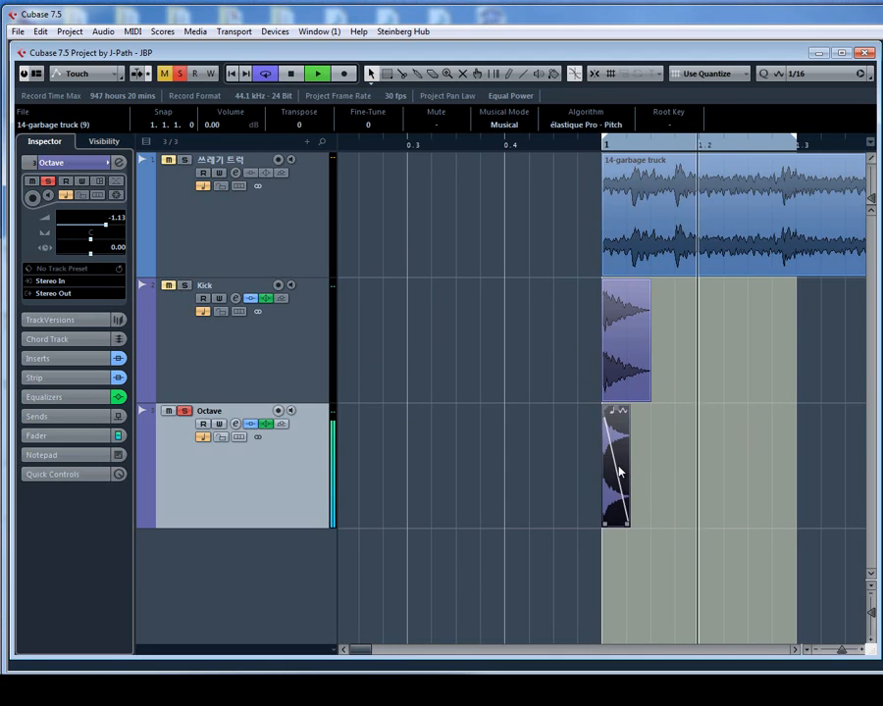
click(183, 284)
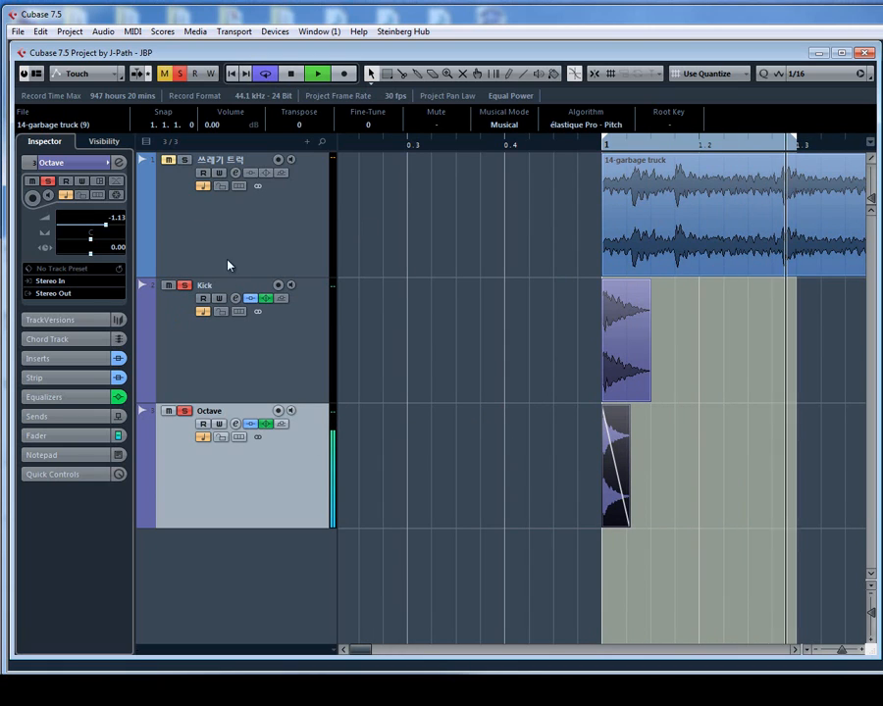
click(184, 411)
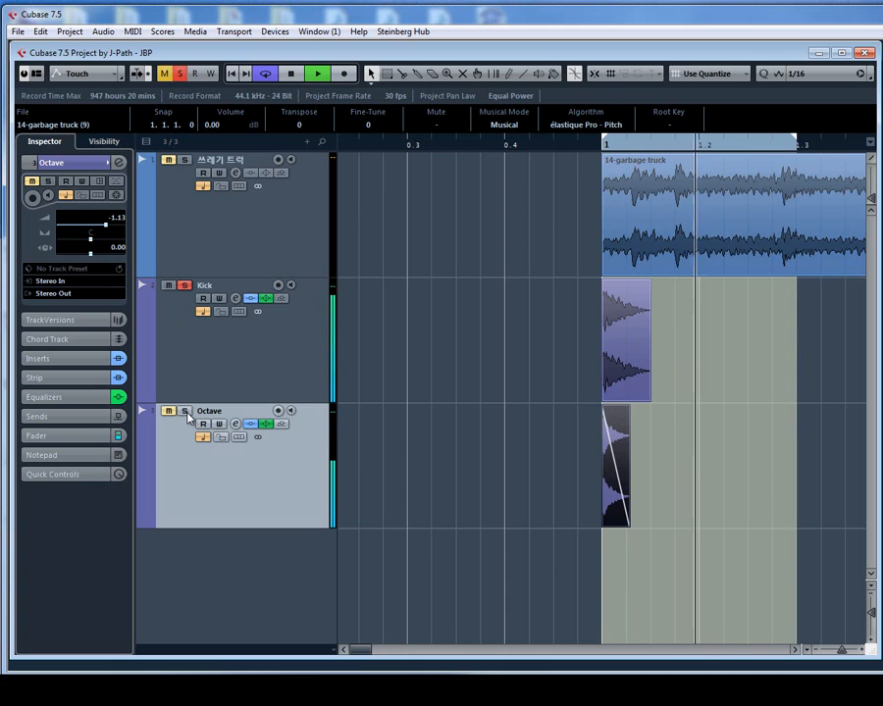
click(184, 412)
key(space)
Set band 4 of the Kick's second StudioEQ insert to -10.4 dB at 2799 Hz, and close the plug-in and Channel Settings
click(224, 358)
click(119, 162)
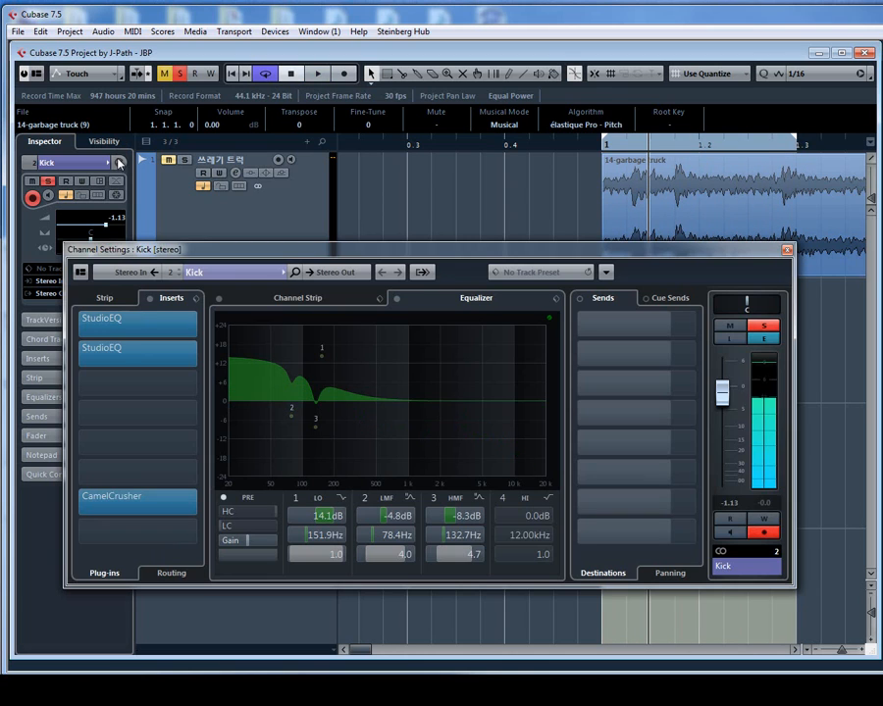
click(157, 363)
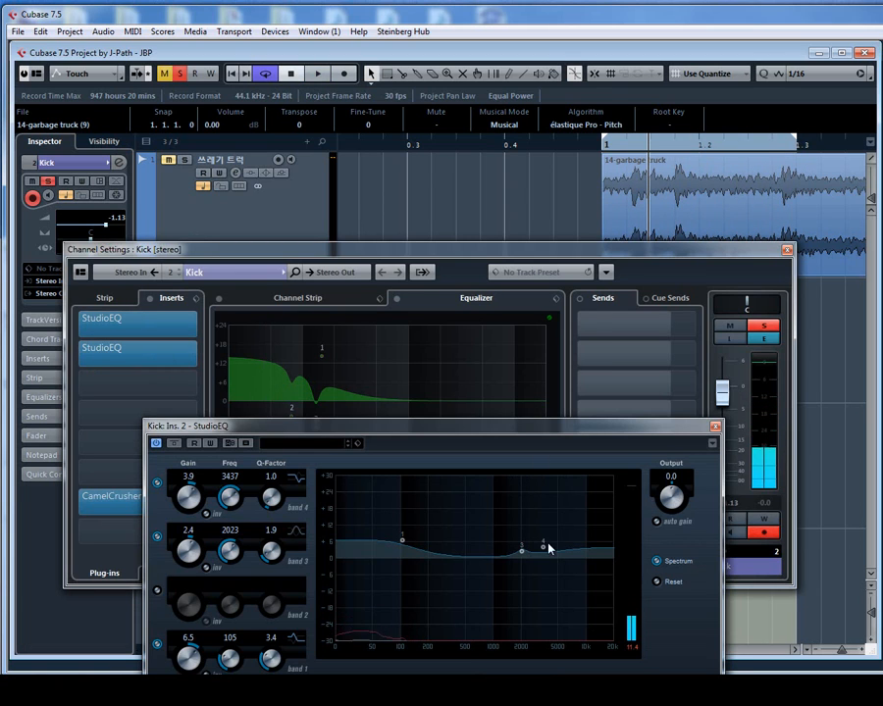
drag(547, 545, 536, 589)
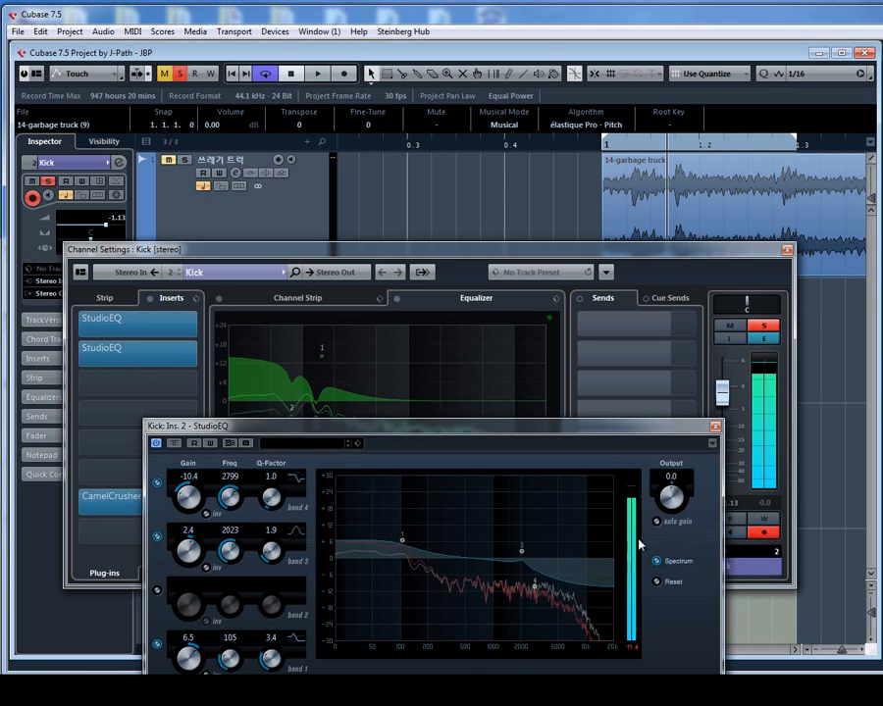
click(715, 426)
key(space)
click(787, 250)
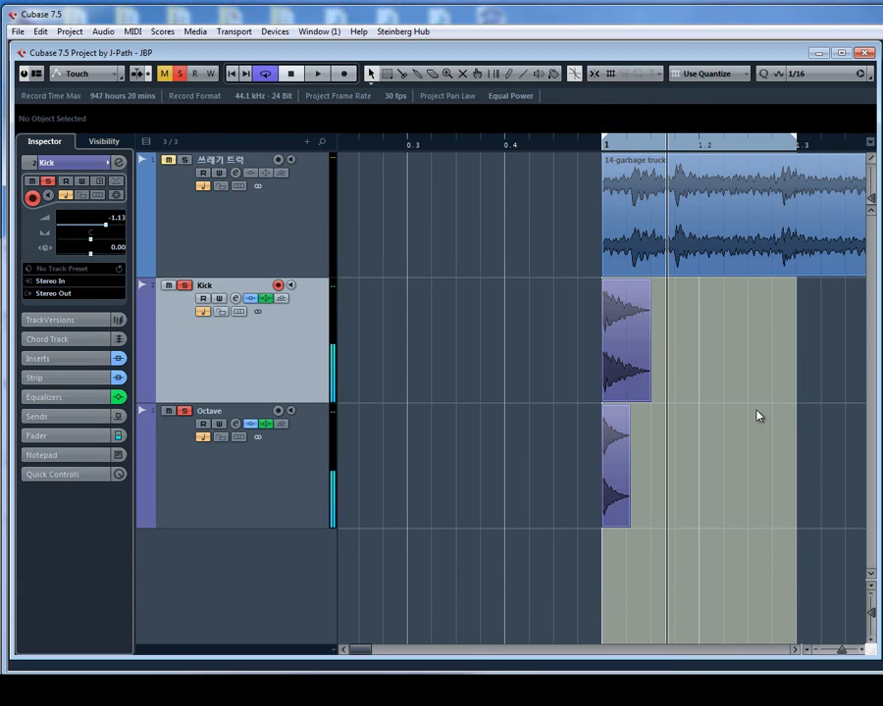
Clear the solo state of all tracks and solo only the garbage truck source track
key(g)
key(g)
key(g)
key(g)
key(g)
key(g)
key(g)
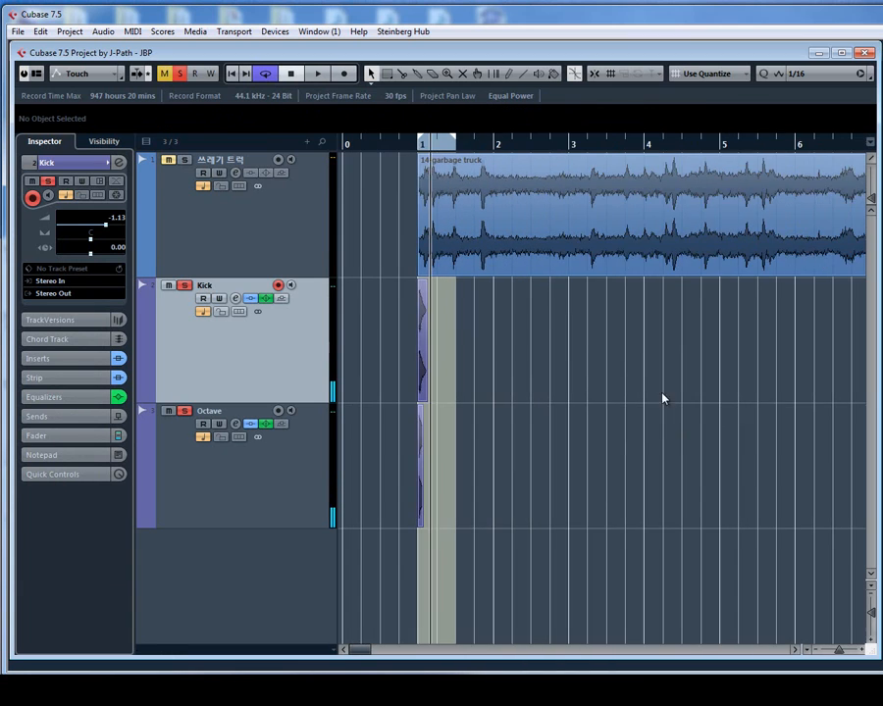
click(179, 75)
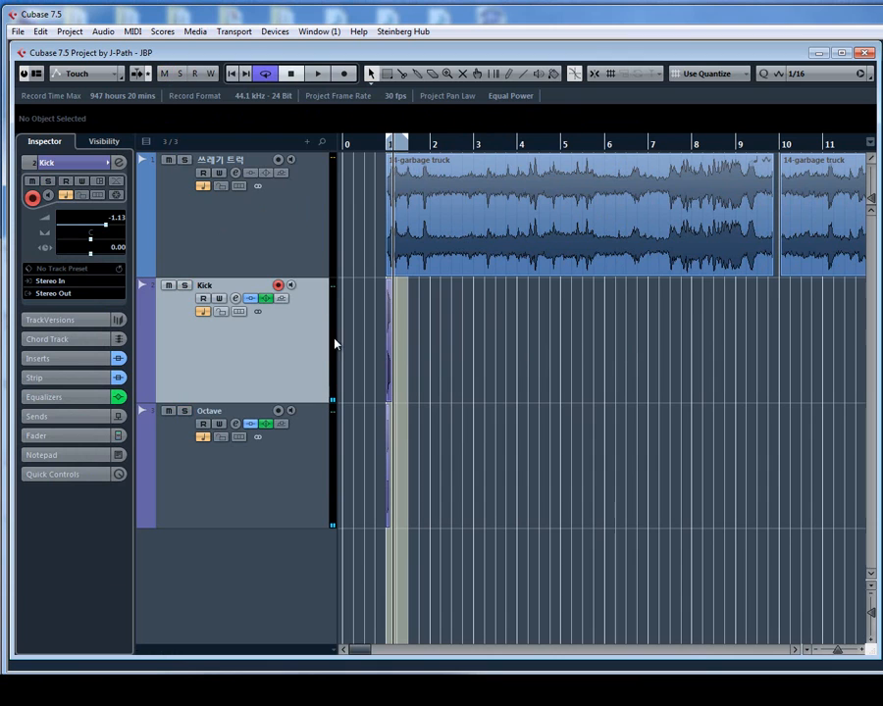
click(184, 160)
Play the garbage truck recording from shortly before bar 11 to about bar 12 to find another usable hit
key(g)
key(g)
key(g)
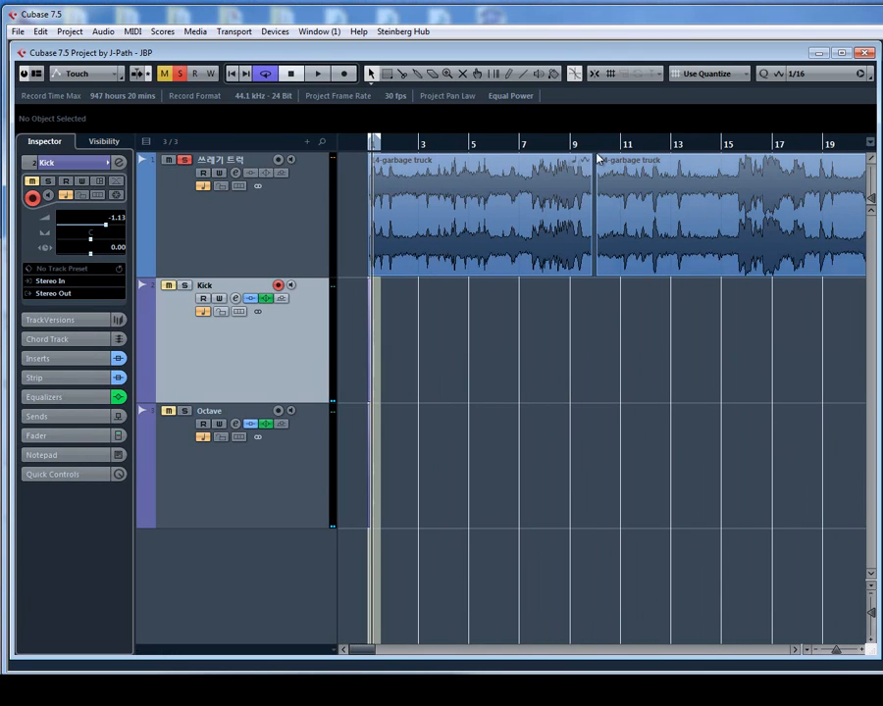
click(615, 146)
key(h)
key(h)
key(h)
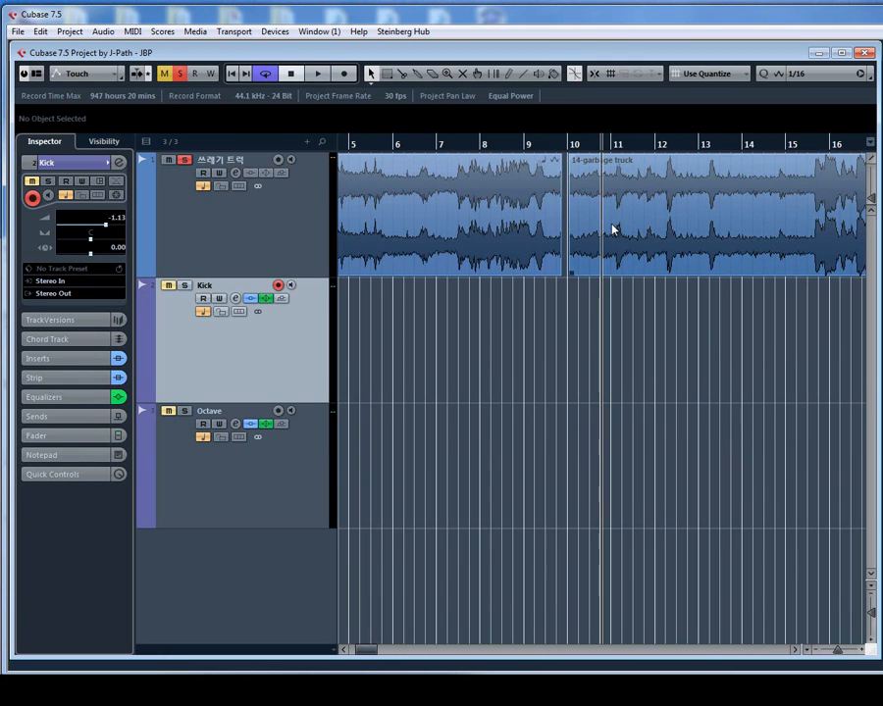
key(g)
key(g)
key(space)
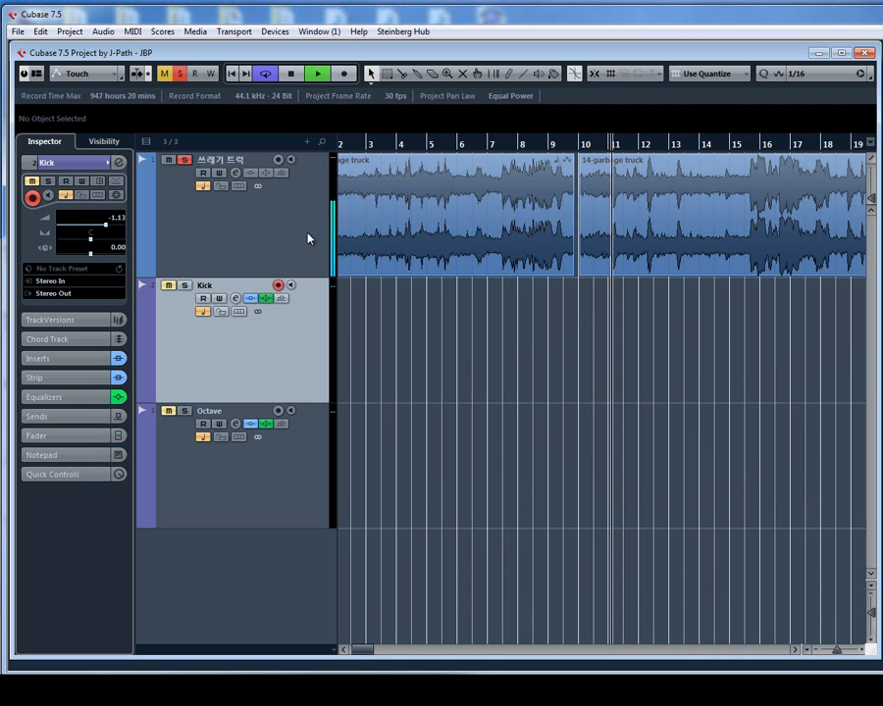
key(h)
key(h)
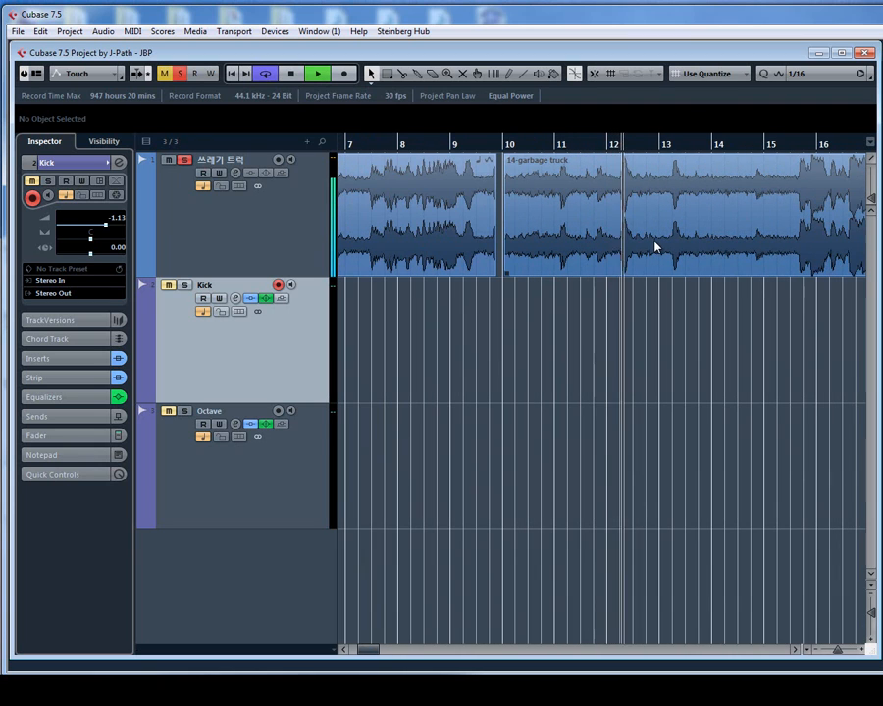
key(space)
Split the garbage truck clip at 12.2.1.107 and again just after beat 12.3 to isolate the hit
key(h)
key(h)
key(h)
key(h)
key(h)
key(h)
key(h)
key(h)
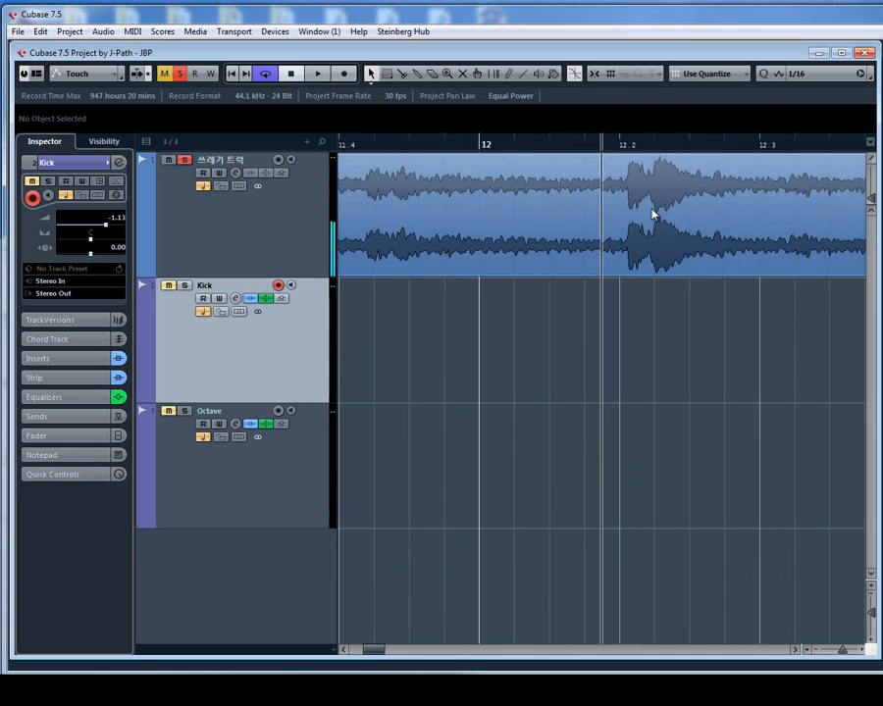
right_click(652, 209)
click(684, 208)
click(649, 211)
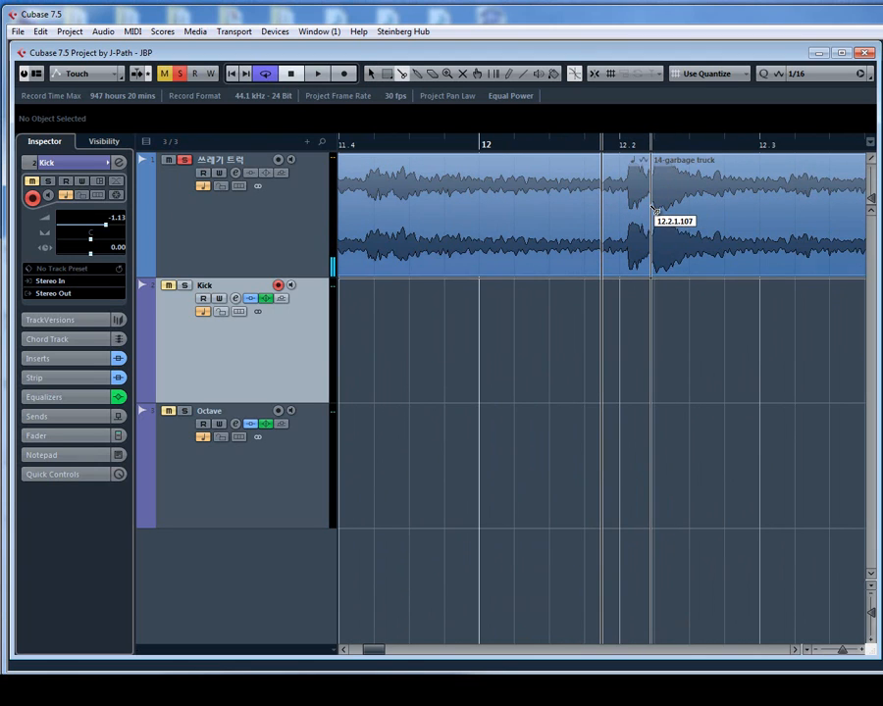
key(g)
key(g)
click(712, 214)
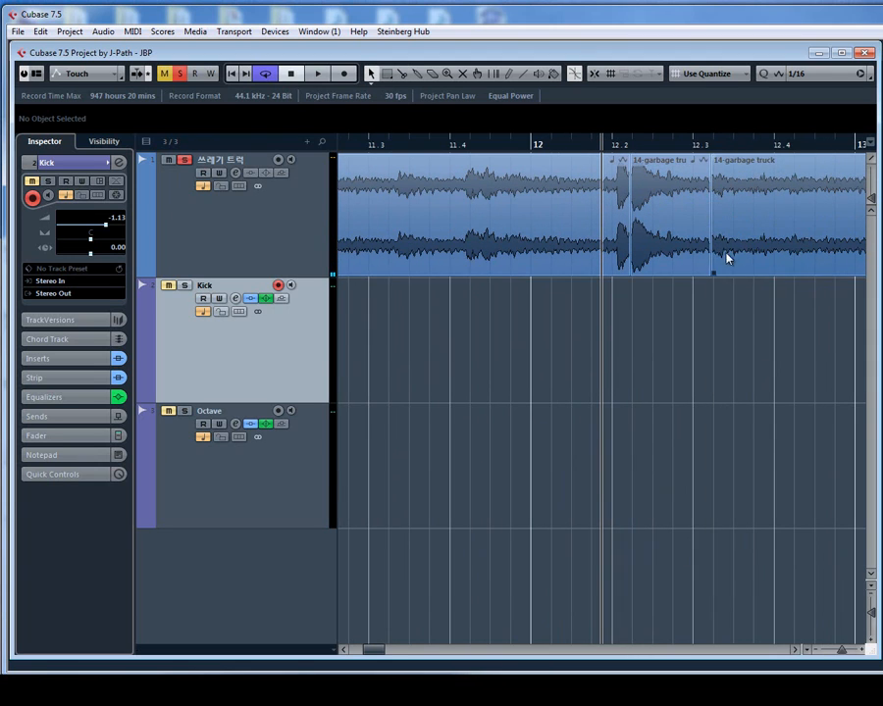
Move the isolated hit onto a new audio track below Octave and place it at beat 1.2
key(g)
key(g)
key(g)
key(g)
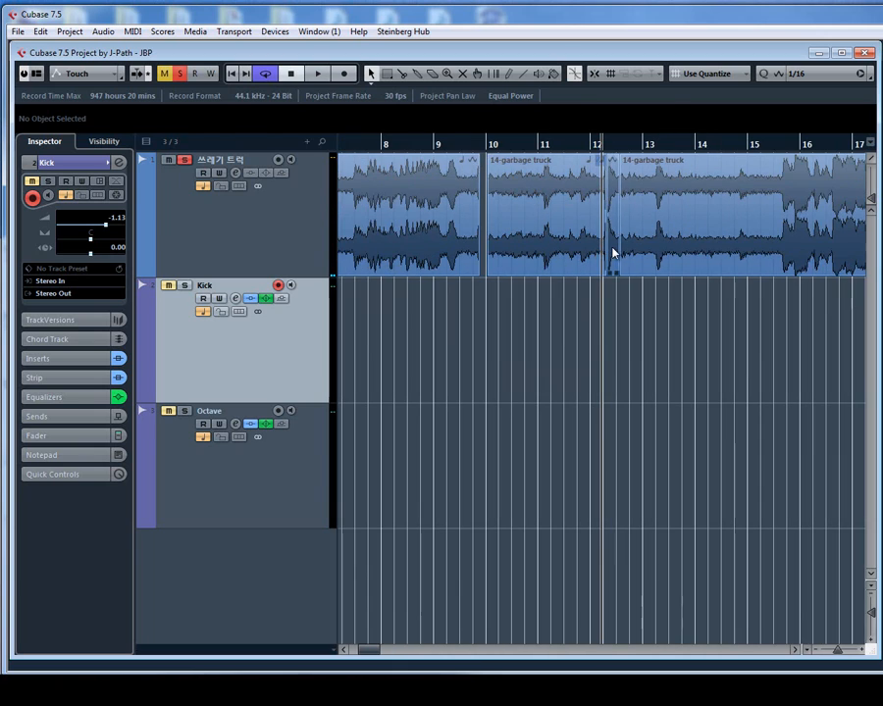
click(612, 261)
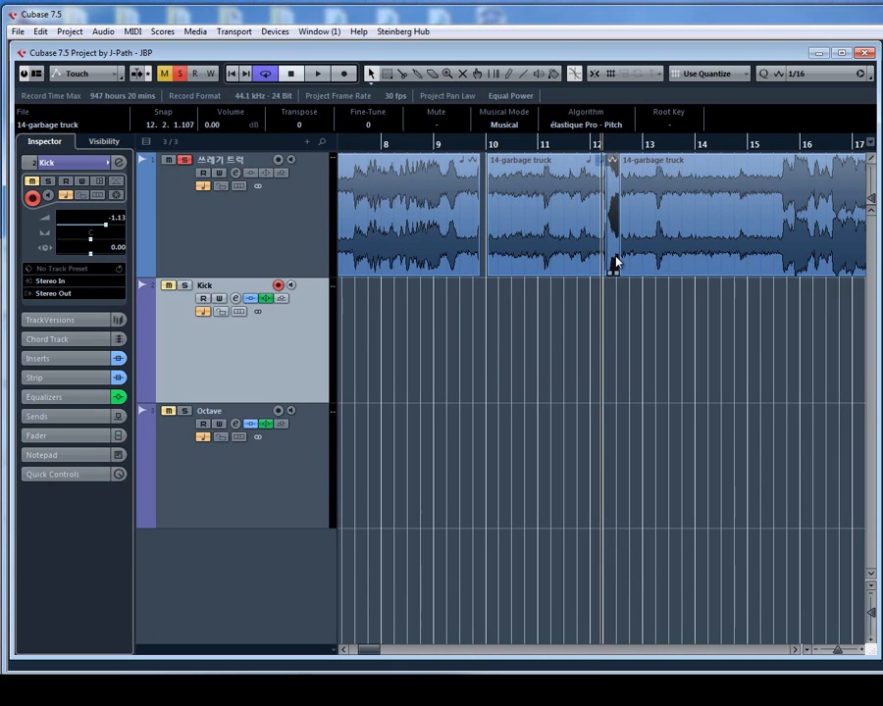
drag(614, 261, 420, 530)
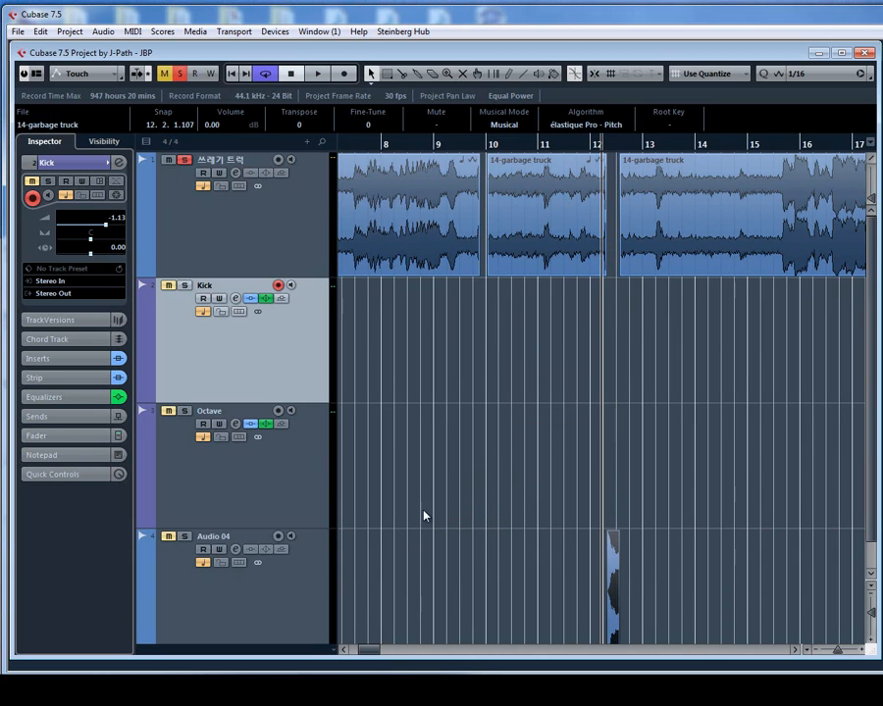
click(303, 605)
drag(610, 586, 408, 569)
click(547, 571)
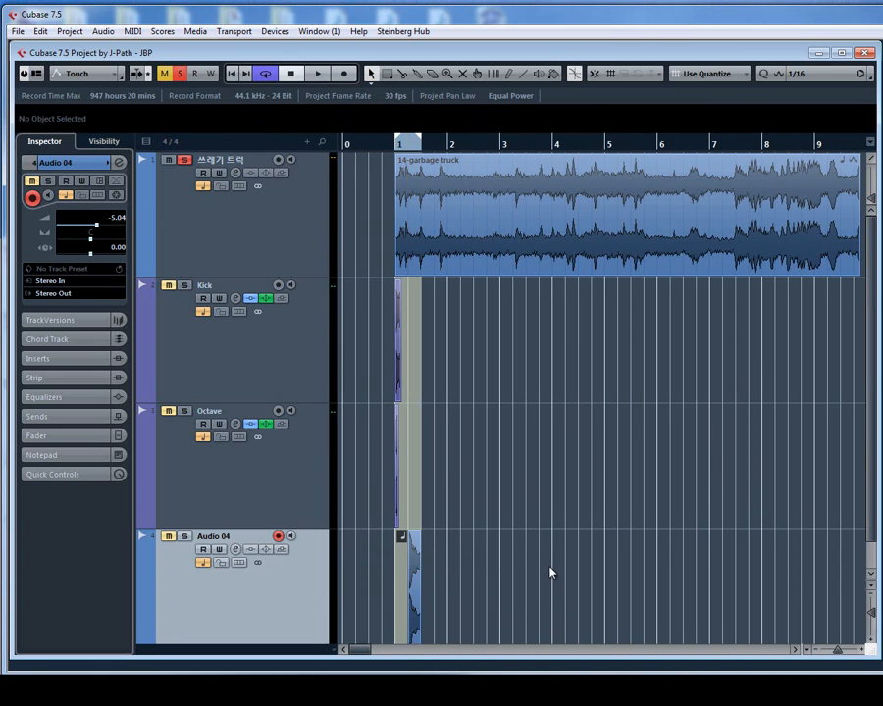
Examine the start of the loop closely to see the new clip alongside the Kick and Octave clips
key(h)
key(h)
key(h)
key(h)
key(h)
key(h)
key(h)
key(h)
key(h)
key(h)
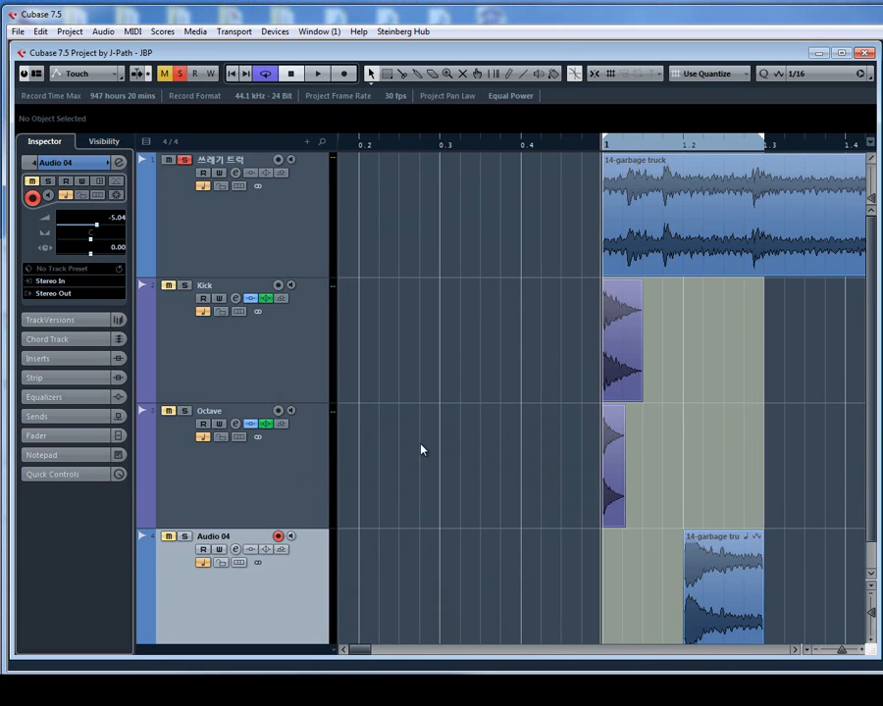
Rename the new audio track Snare and solo it together with the Kick and Octave tracks
key(g)
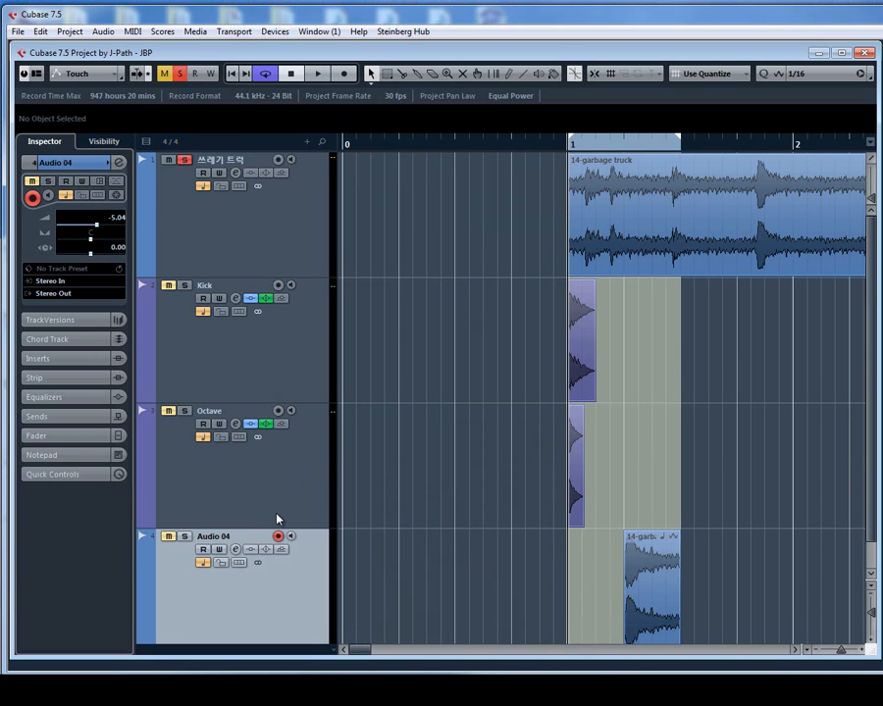
click(184, 538)
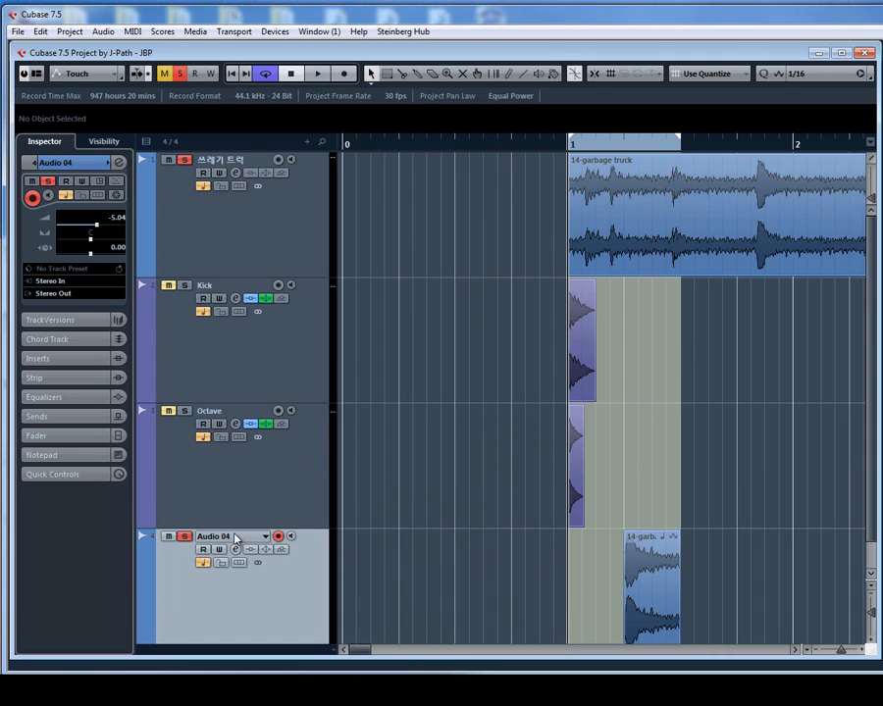
double_click(231, 537)
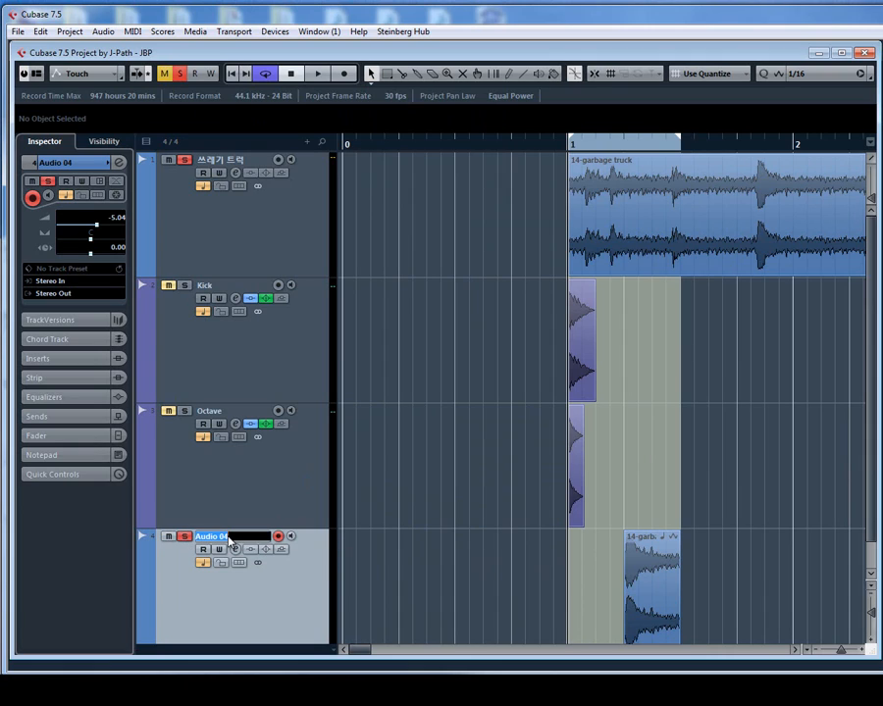
text(Snare)
key(Return)
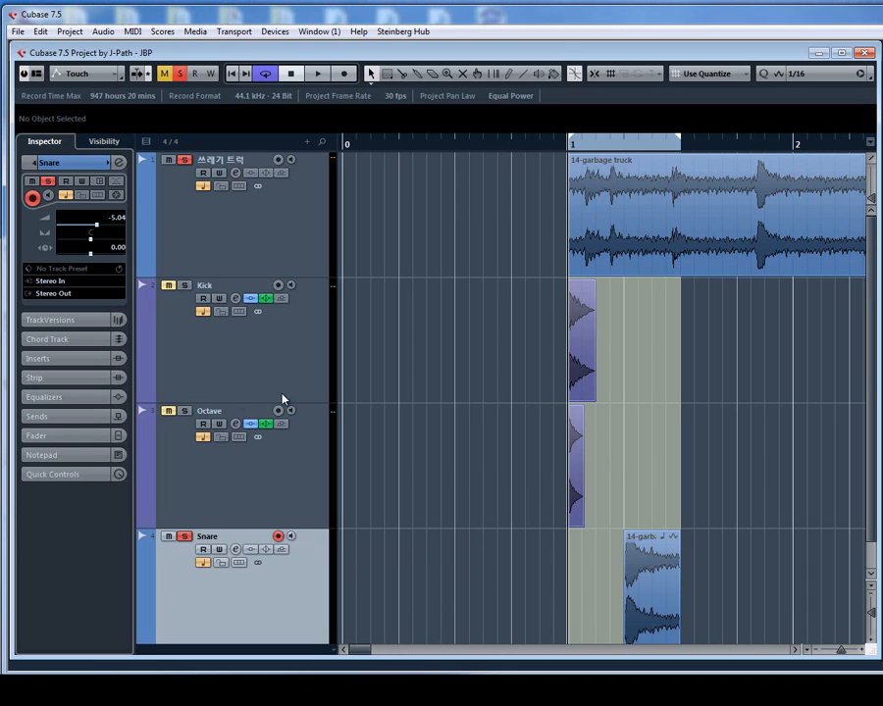
click(196, 412)
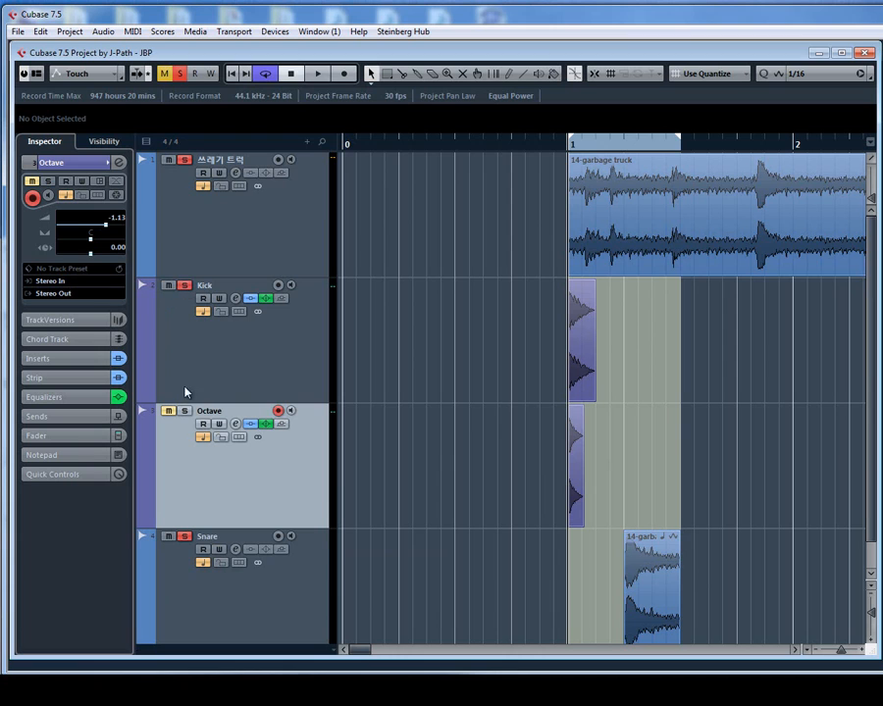
click(183, 410)
Slip the Snare clip's audio slightly earlier within the clip so the hit's attack starts exactly at beat 1.2
click(623, 143)
key(h)
key(h)
key(h)
key(h)
key(h)
key(h)
key(h)
key(h)
key(h)
key(h)
key(h)
key(h)
key(h)
key(h)
key(h)
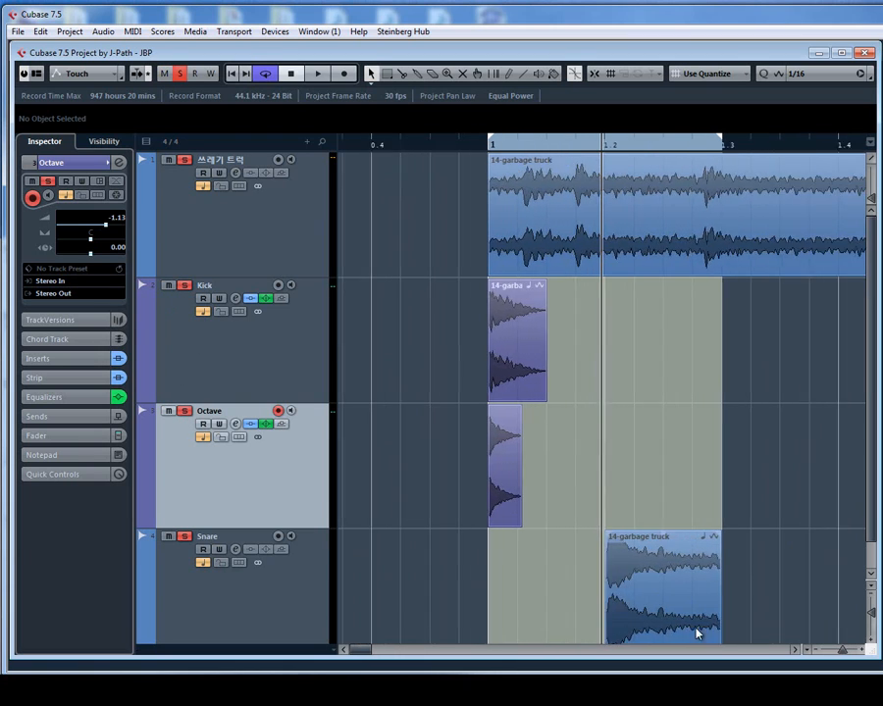
click(627, 141)
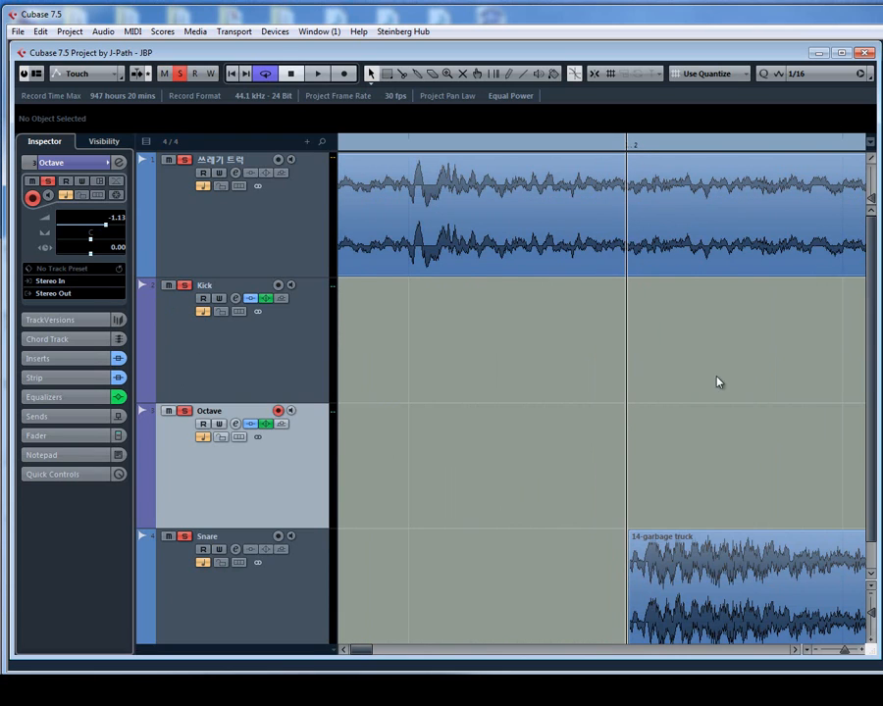
key(g)
drag(720, 571, 701, 569)
key(g)
key(g)
key(g)
key(g)
key(g)
key(g)
key(g)
key(g)
key(g)
key(g)
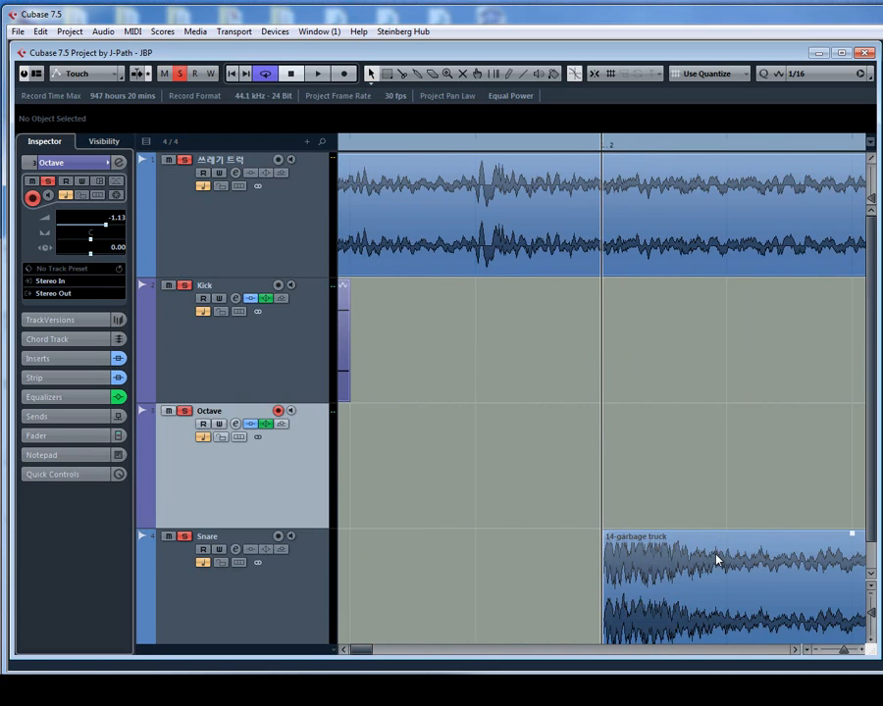
Shorten the Snare clip to end midway between beats 1.2 and 1.3 and add a fade-out over most of it
key(shift+g)
key(shift+g)
key(shift+g)
key(shift+g)
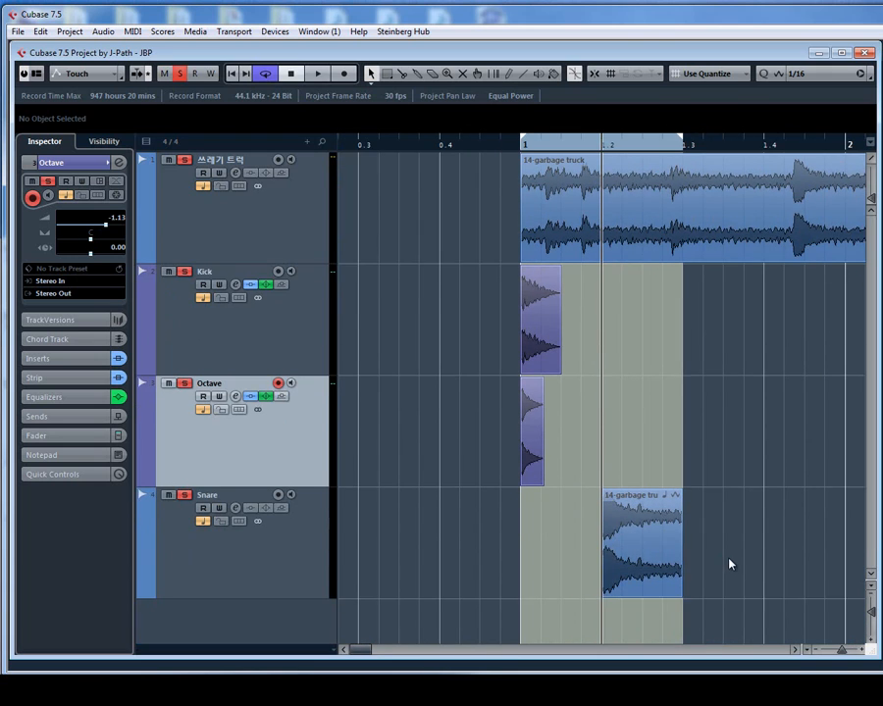
click(312, 430)
key(g)
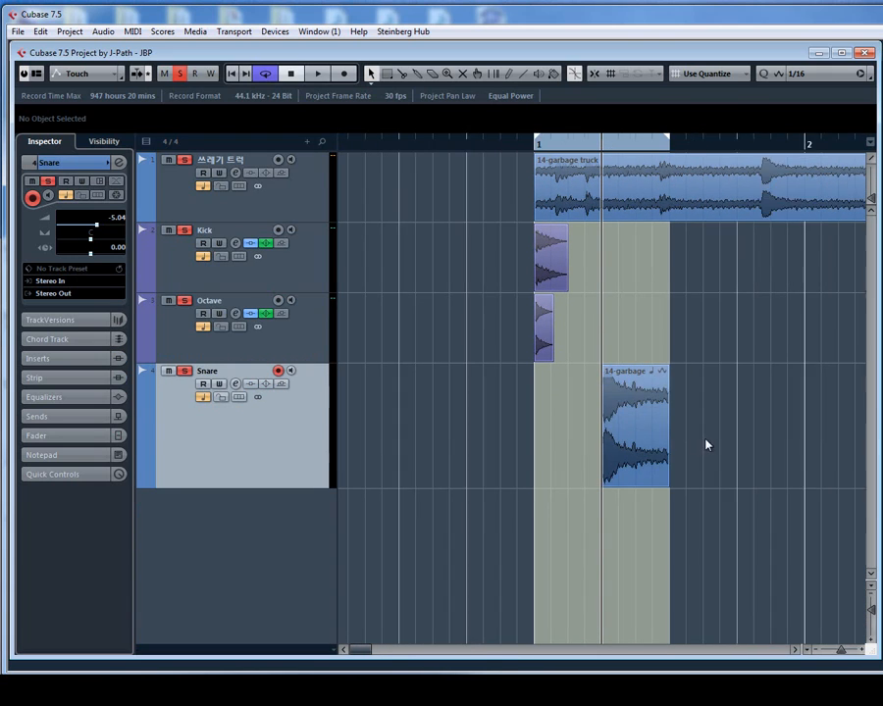
key(h)
key(h)
key(h)
key(h)
key(h)
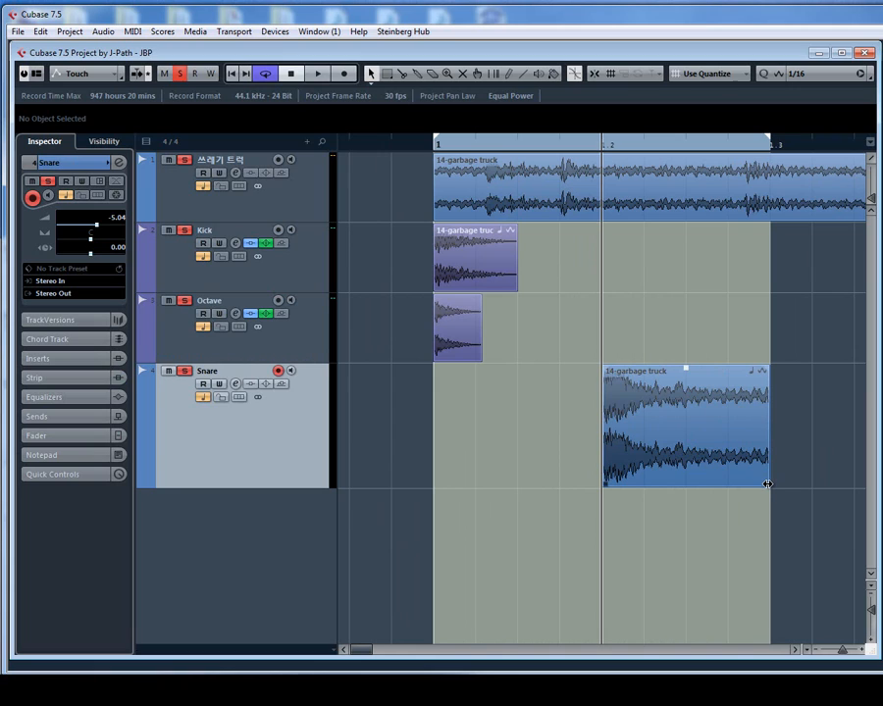
drag(767, 483, 694, 480)
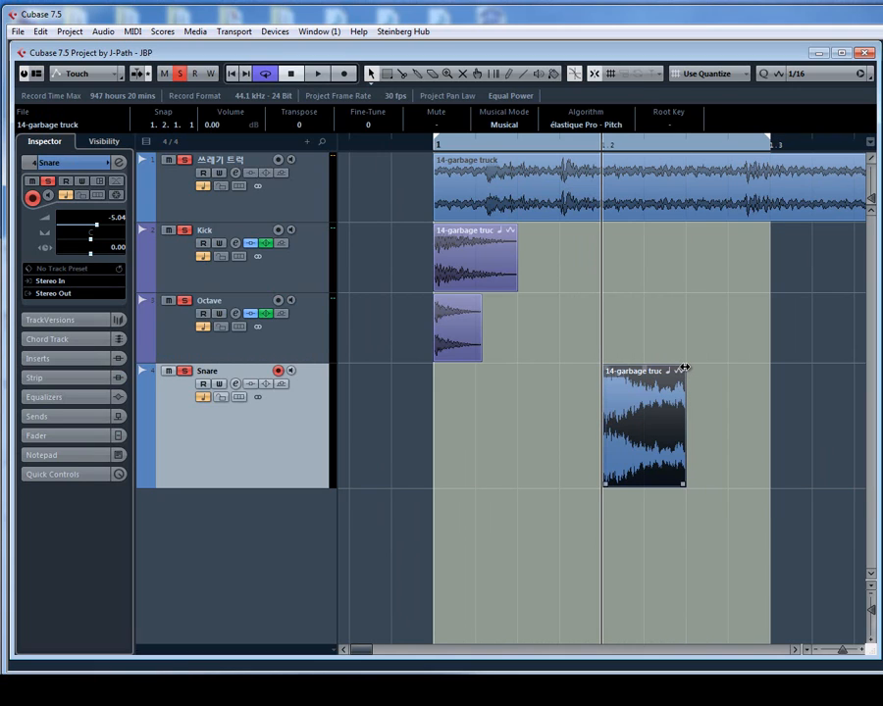
drag(679, 372, 625, 371)
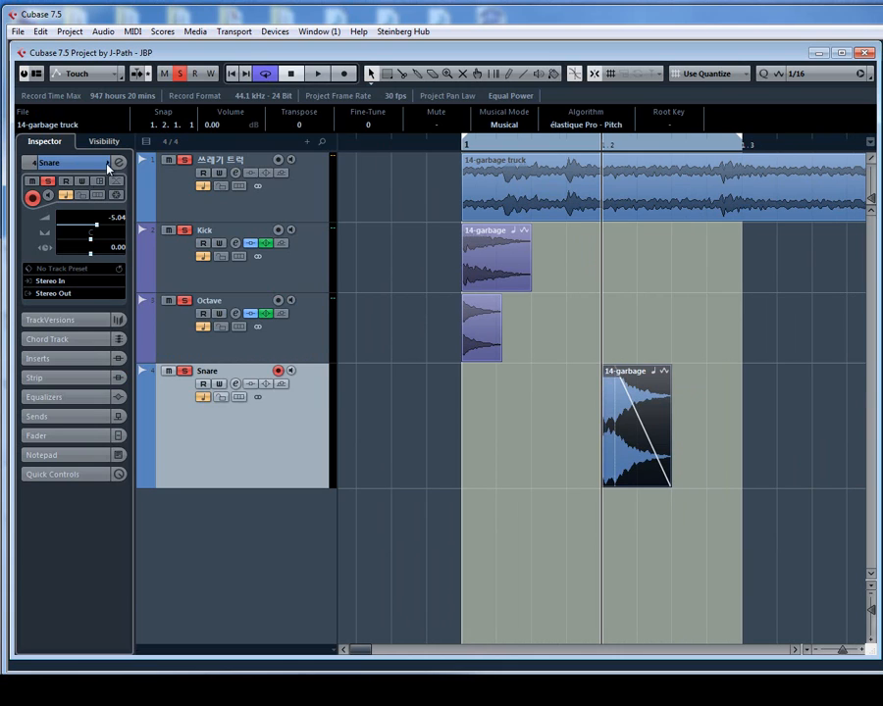
Enable the low-cut filter at 150 Hz on the Snare channel
click(119, 163)
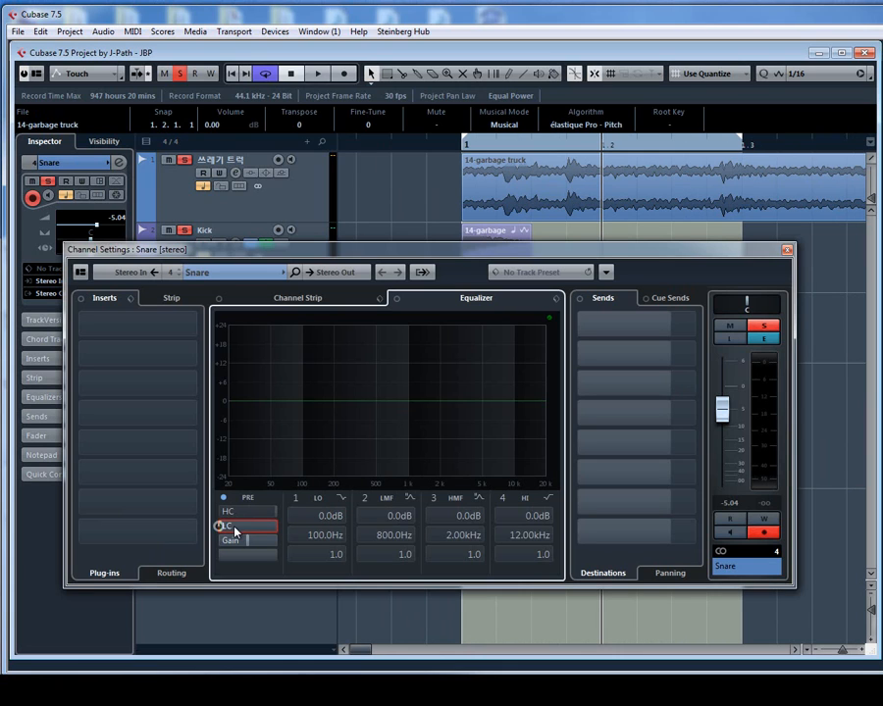
mouse_move(233, 529)
mouse_down()
mouse_move(224, 527)
mouse_move(237, 531)
mouse_up()
double_click(255, 528)
text(150)
key(Return)
Clear all solos, solo only the Snare track, play the loop to hear it, and close its channel settings
click(178, 76)
key(s)
key(space)
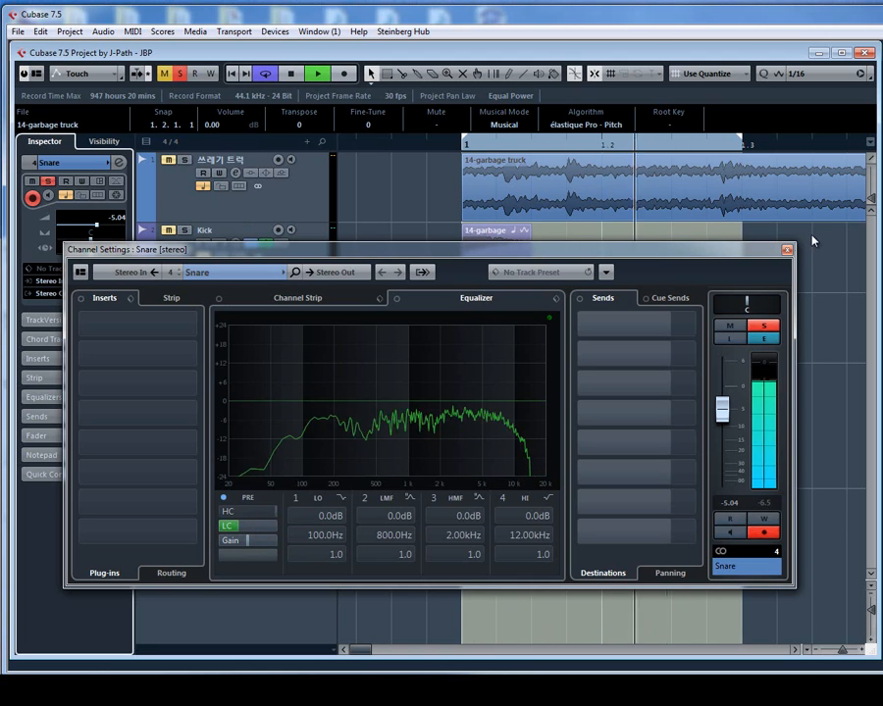
click(787, 251)
key(space)
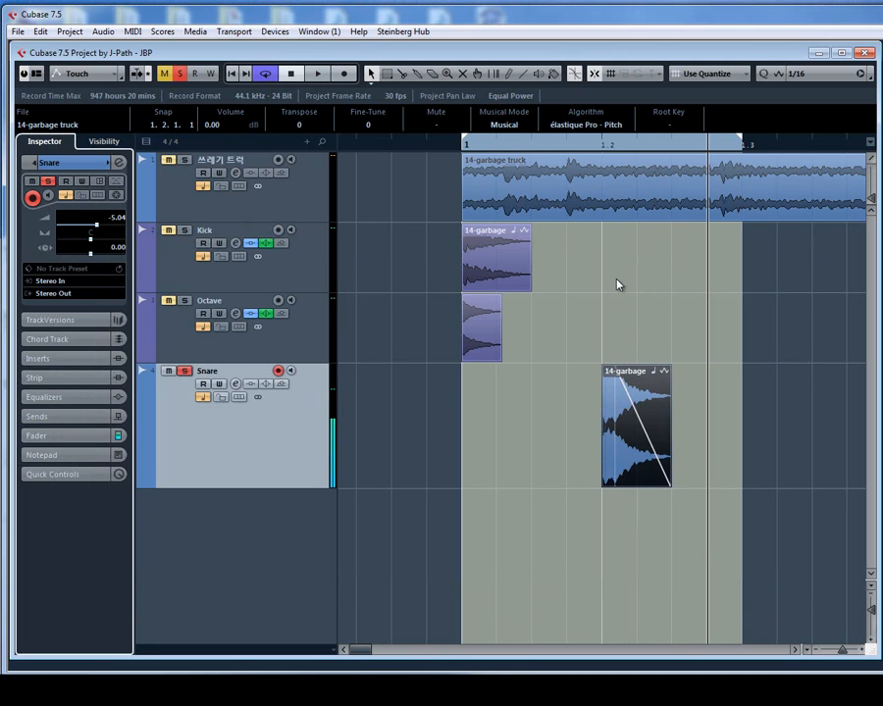
Extend the Snare clip's fade-out so that it begins almost at the clip's start
click(603, 148)
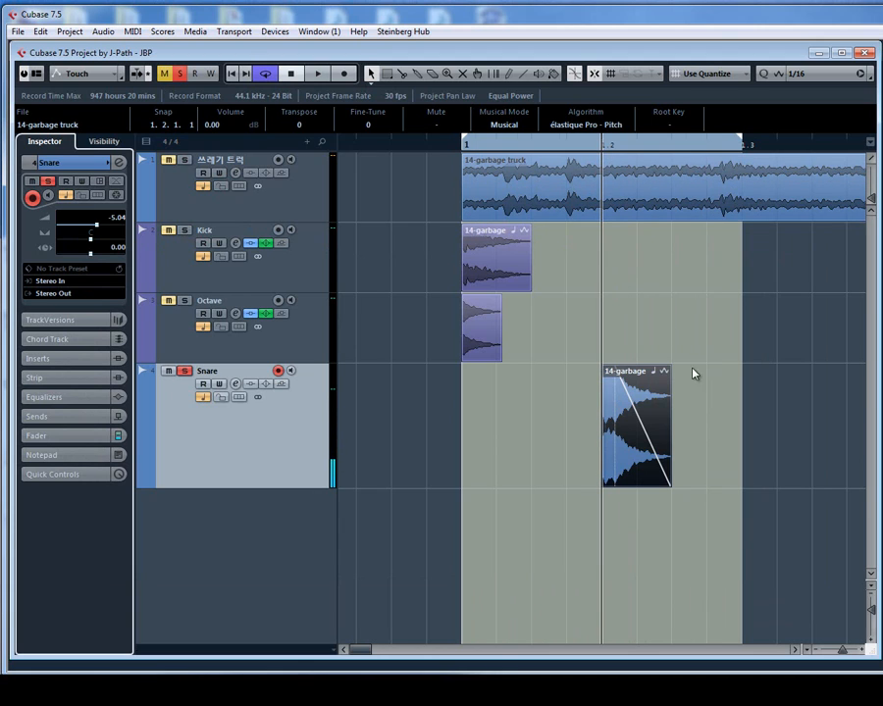
key(h)
key(h)
key(h)
key(h)
key(h)
key(h)
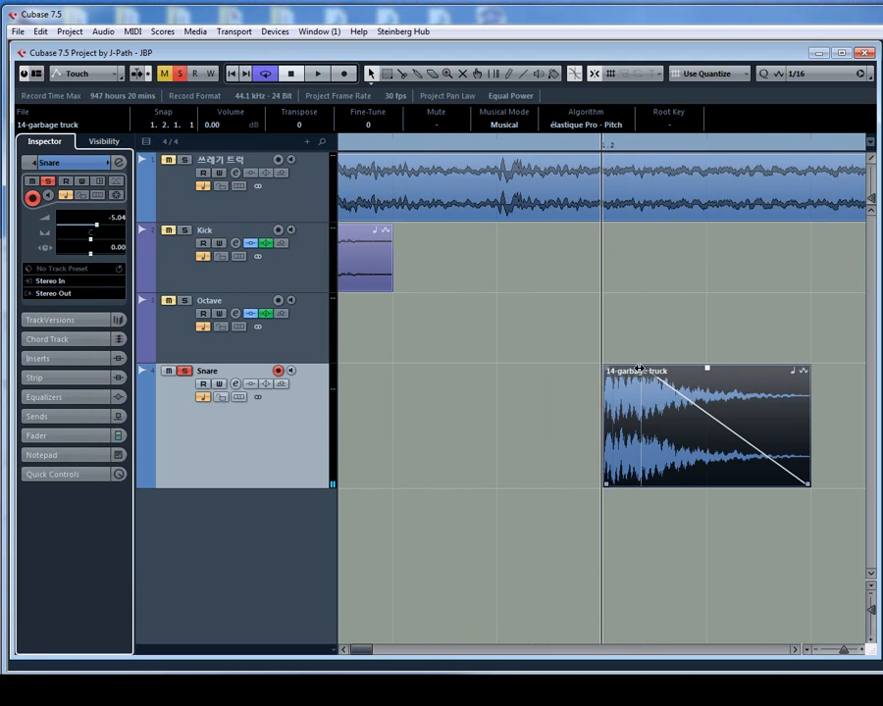
key(g)
key(g)
key(g)
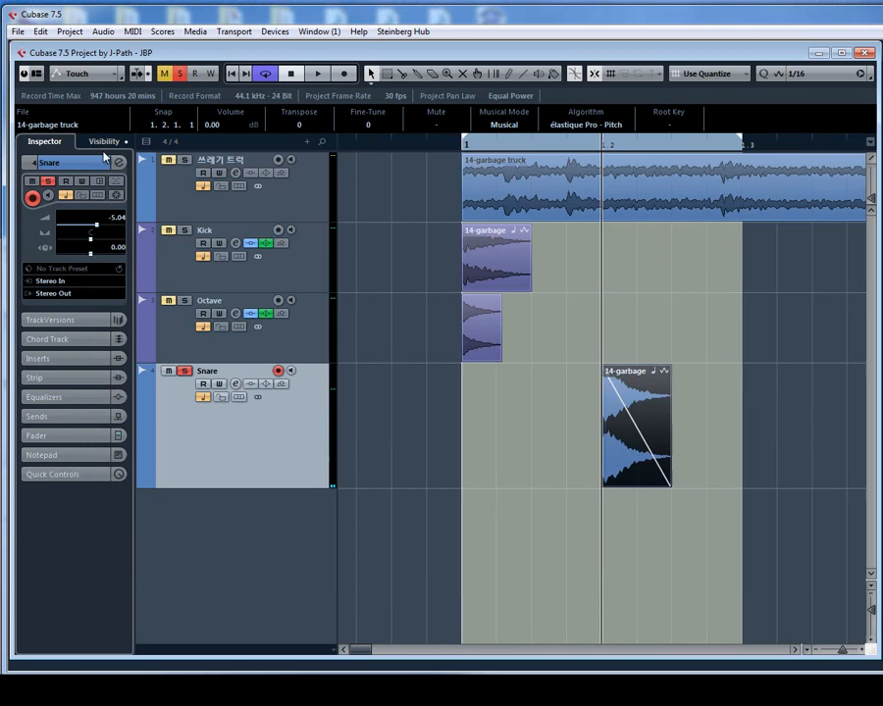
click(119, 163)
drag(158, 297, 107, 298)
click(118, 297)
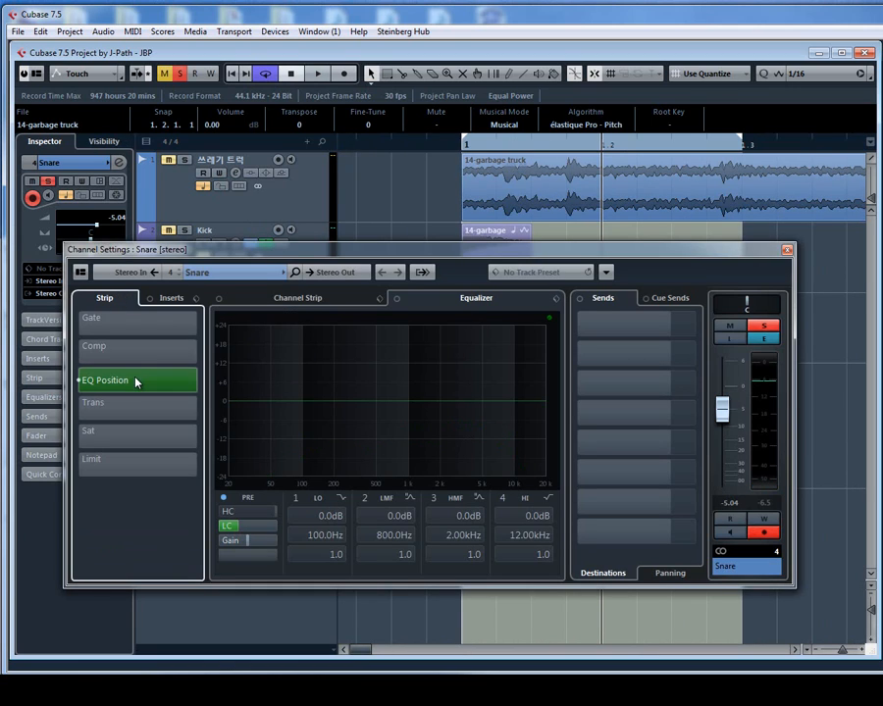
drag(134, 381, 138, 324)
click(123, 410)
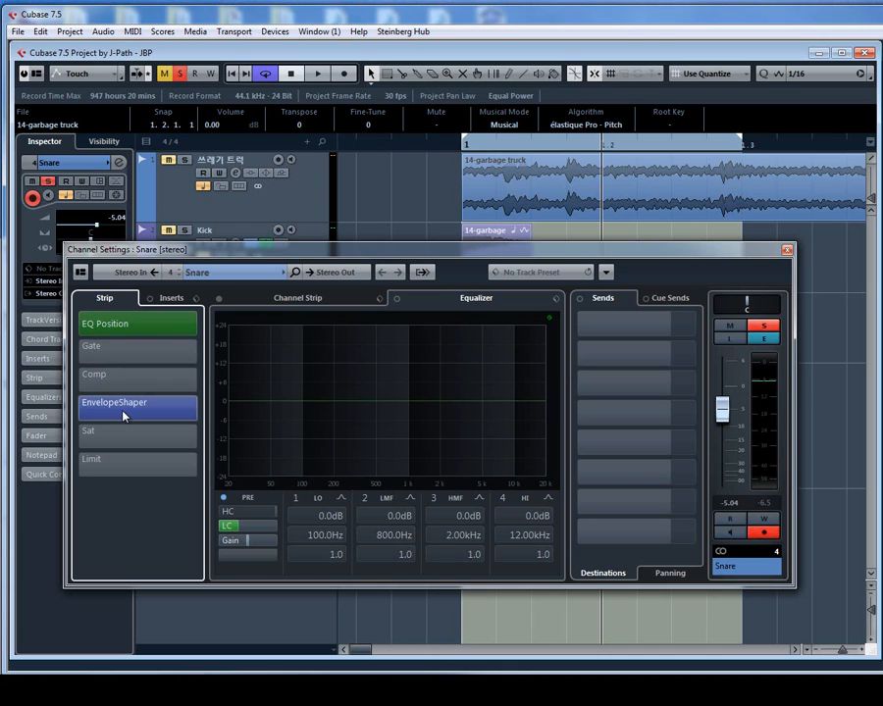
click(292, 299)
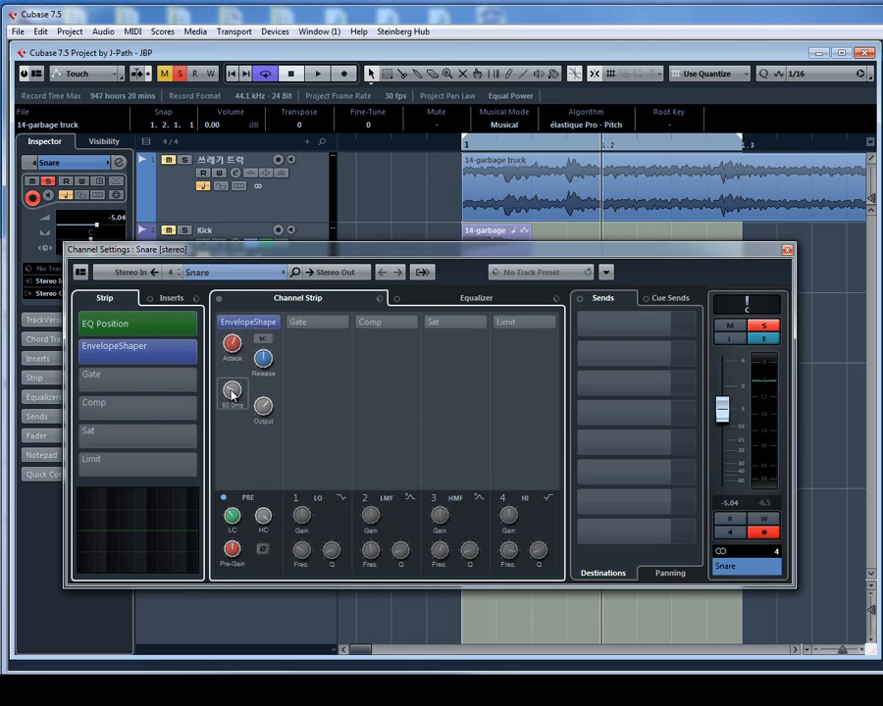
Adjust the Snare's EnvelopeShaper during playback with a length of about 73.6 ms, less release and more attack
key(space)
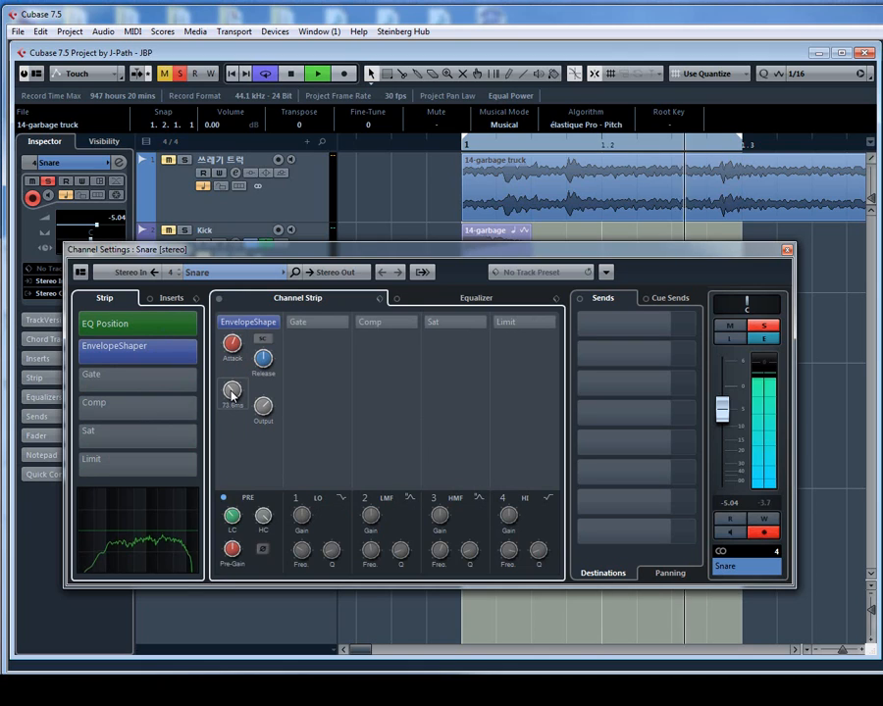
drag(260, 360, 259, 359)
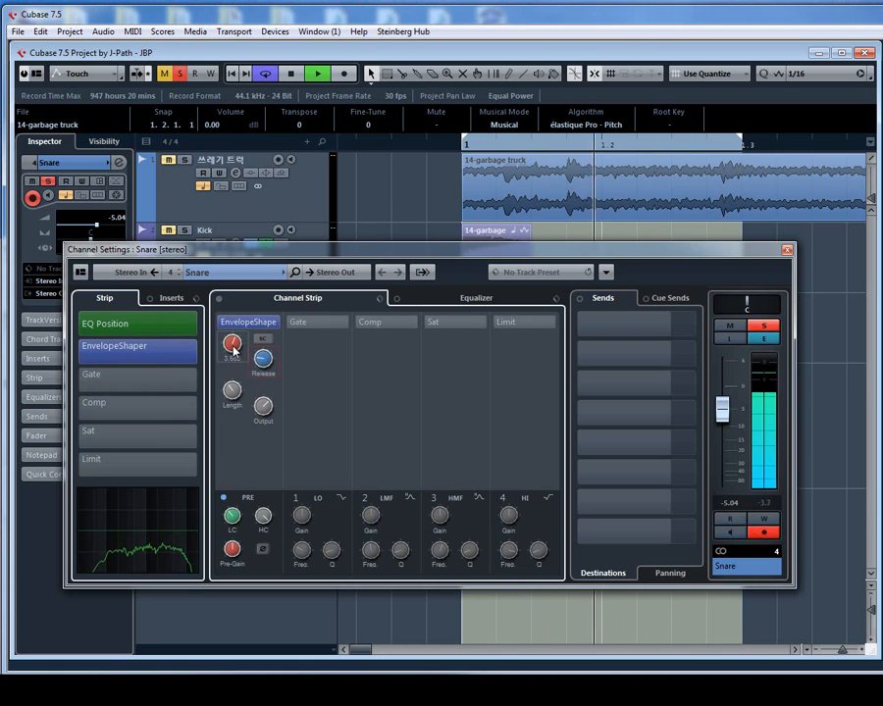
scroll(240, 556, up, 3)
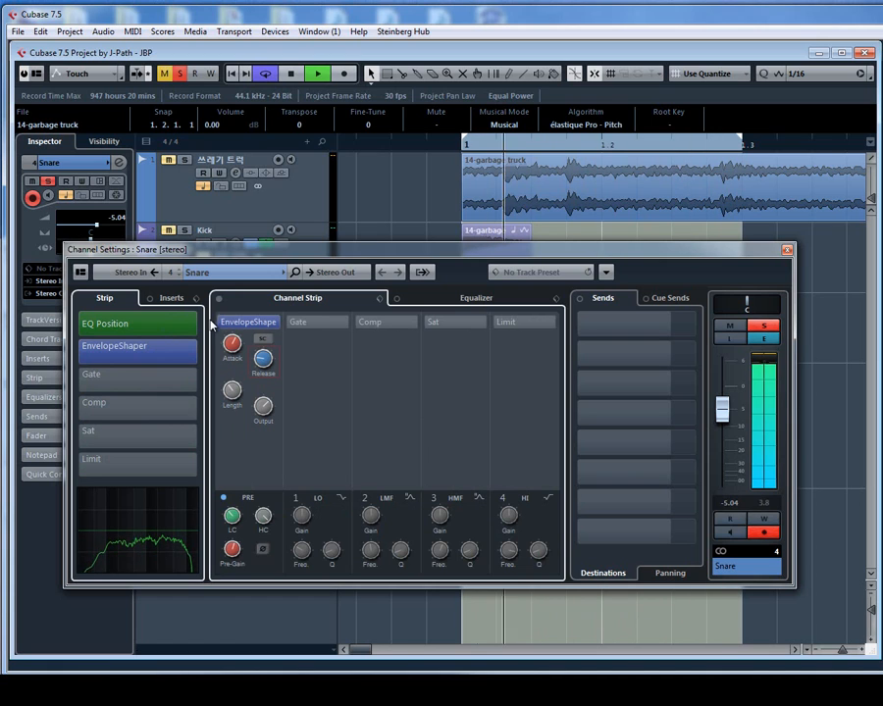
key(space)
Insert CamelCrusher on the Snare channel and move it to the third insert slot
click(172, 299)
click(171, 335)
text(camel)
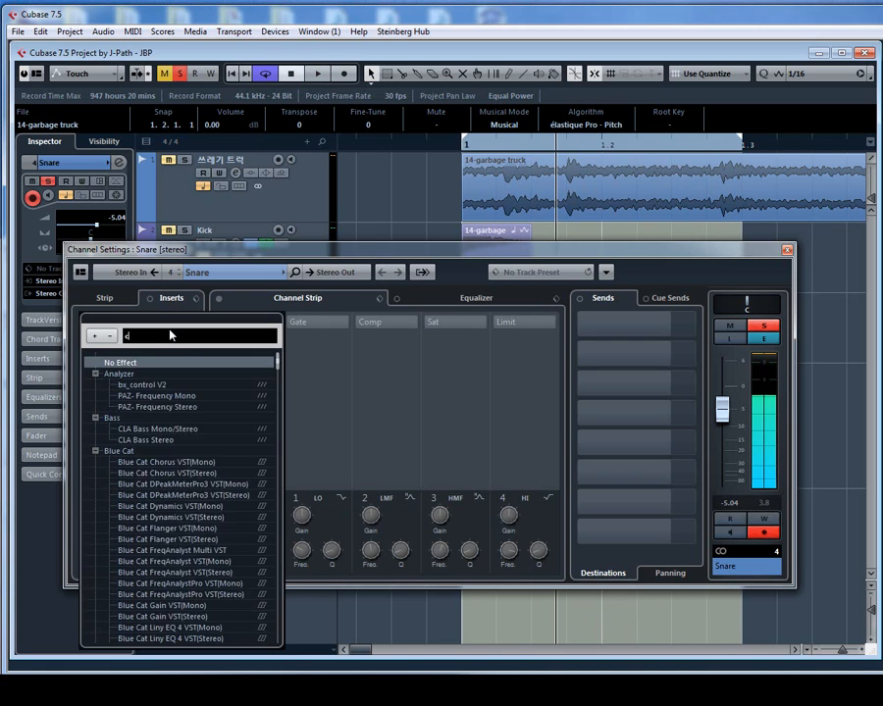
key(Return)
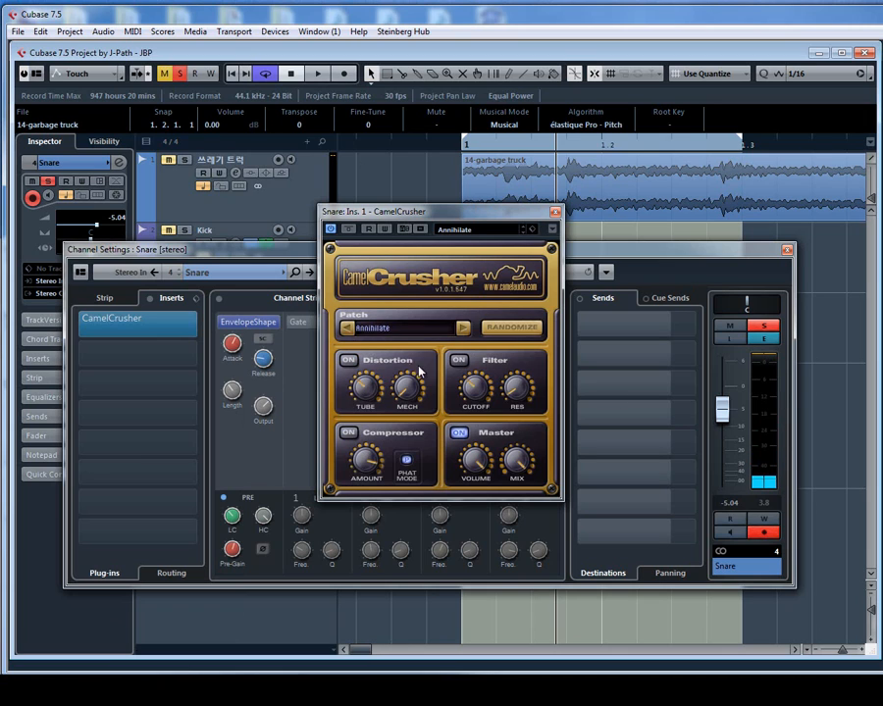
click(555, 212)
drag(147, 325, 142, 379)
Boost the Snare's EQ by about 2.2 dB at 2.59 kHz, 5 dB at 3.40 kHz and 5.5 dB at 193 Hz
click(463, 301)
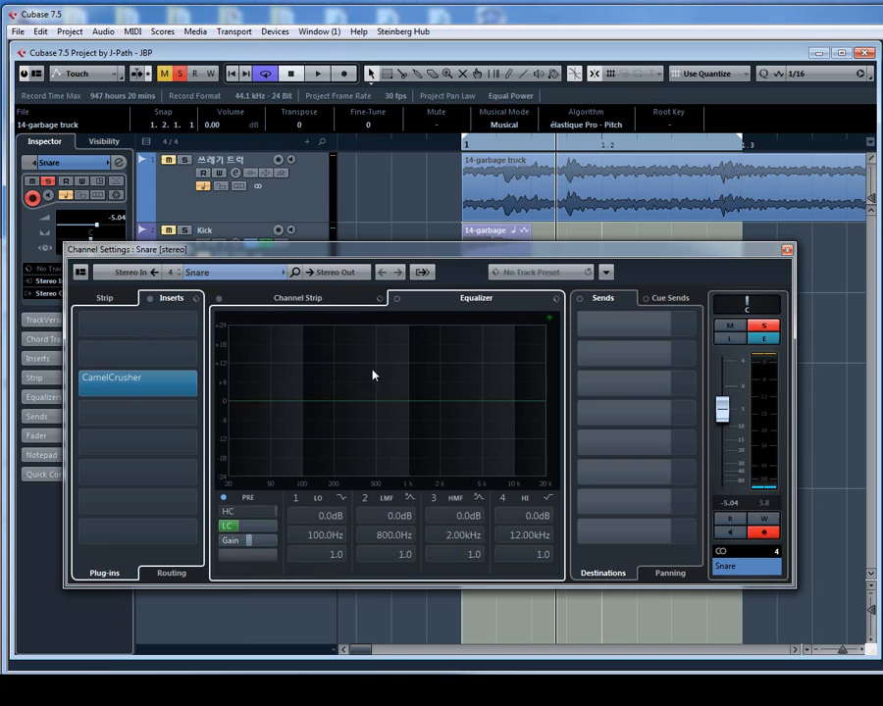
key(space)
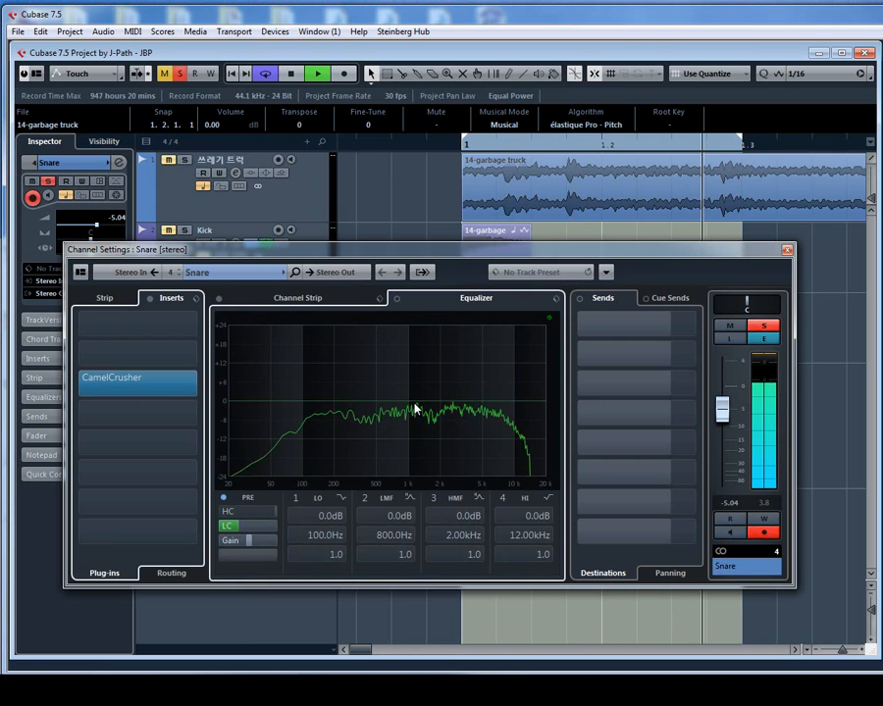
drag(449, 404, 453, 398)
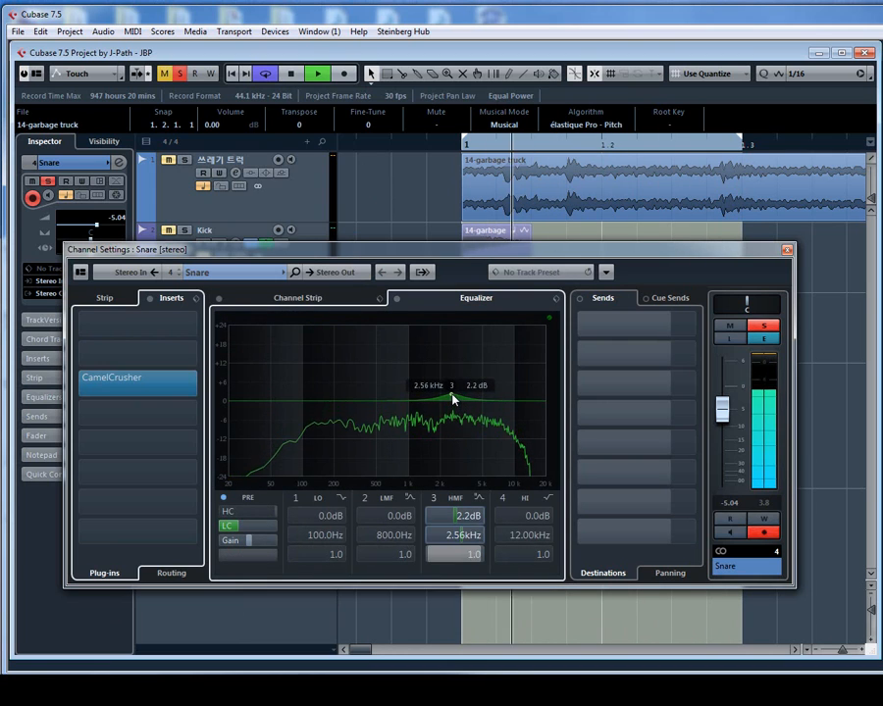
drag(526, 403, 454, 396)
drag(333, 403, 333, 384)
Examine the Snare's low-frequency peak in the SPAN analyzer on Stereo Out during playback
key(space)
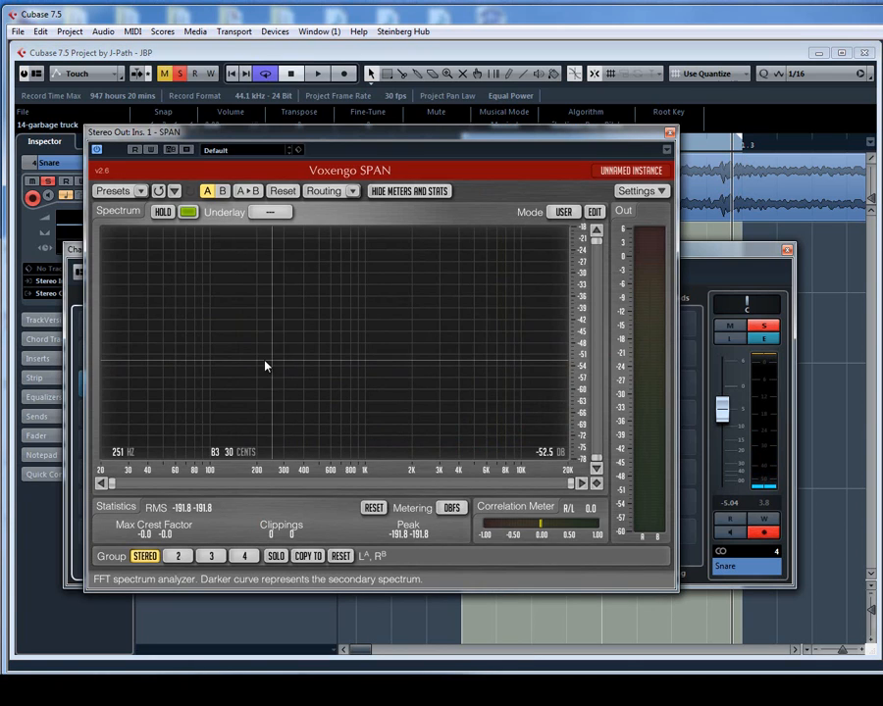
key(space)
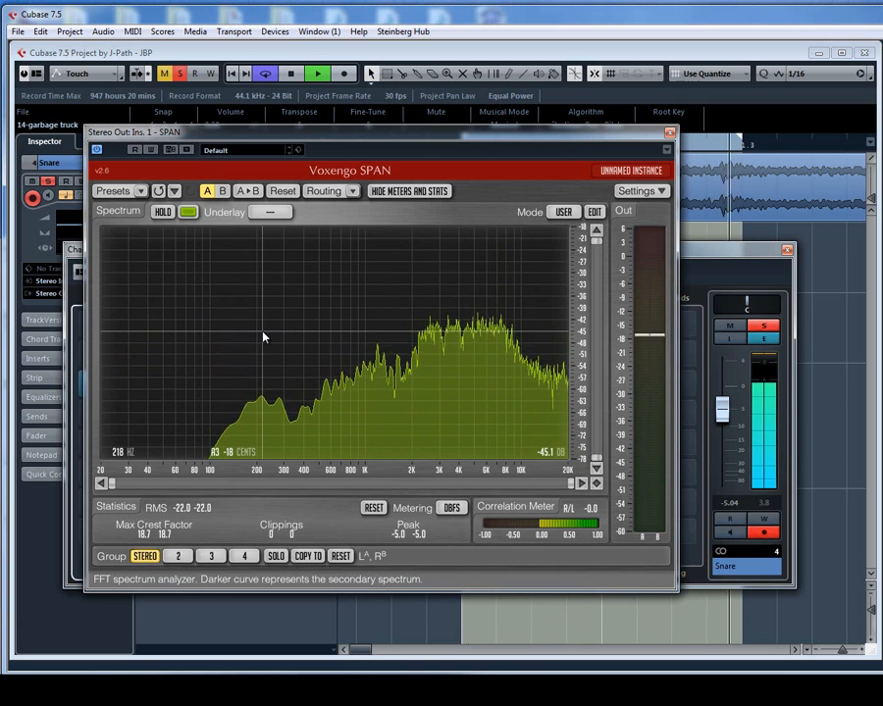
click(669, 131)
Change the Snare's low-mid EQ band to a 15.7 dB boost at about 227 Hz with a Q of 3.3
mouse_move(336, 393)
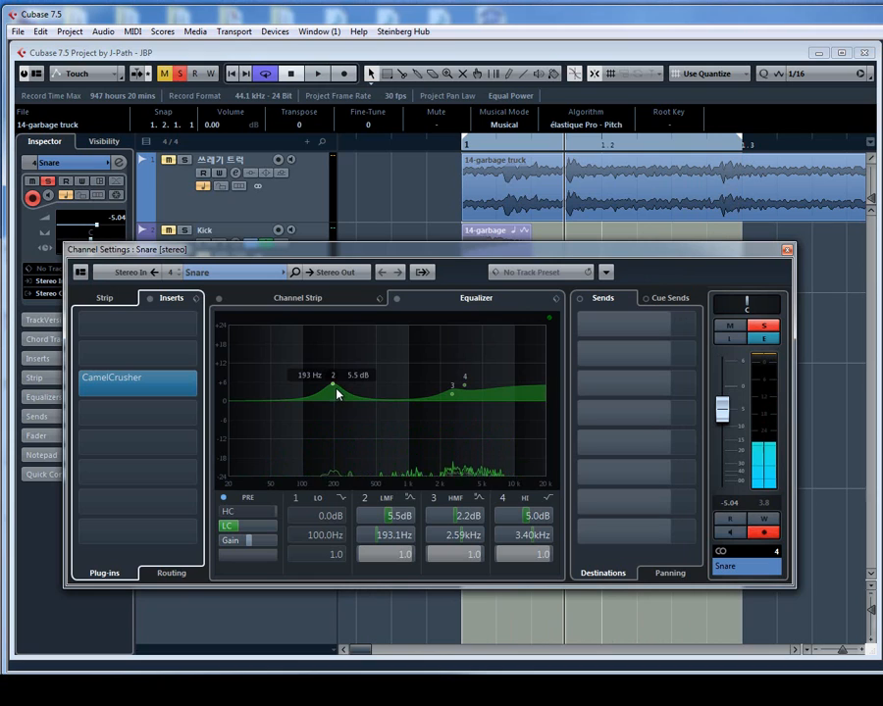
drag(334, 384, 337, 384)
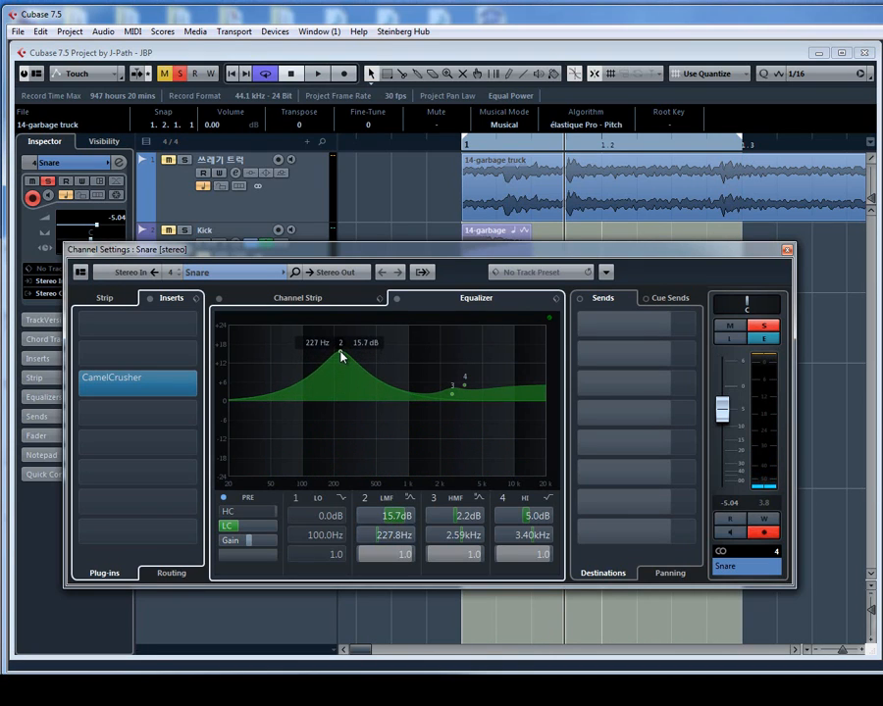
drag(342, 358, 340, 411)
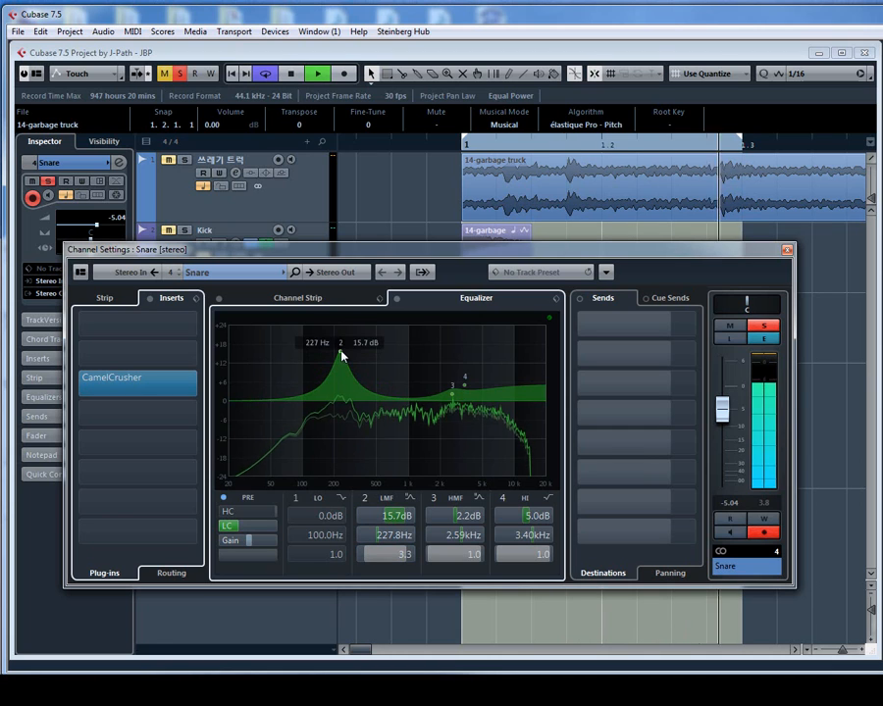
Raise the Snare's low-mid EQ band at about 228 Hz to 17.9 dB and check its spectrum in SPAN
mouse_move(341, 349)
mouse_down()
mouse_move(340, 342)
mouse_move(341, 350)
mouse_up()
key(space)
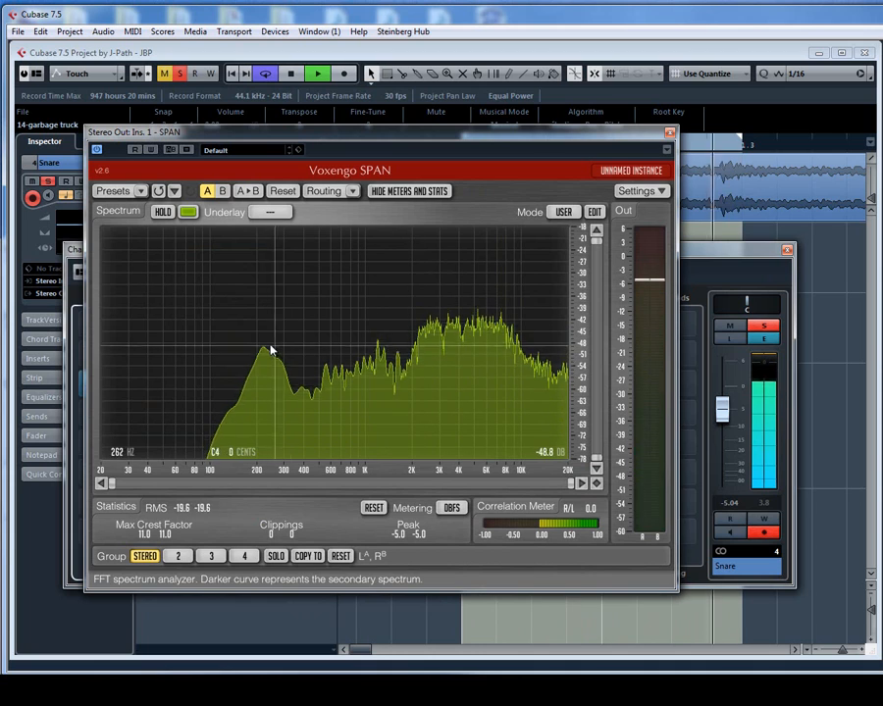
click(670, 133)
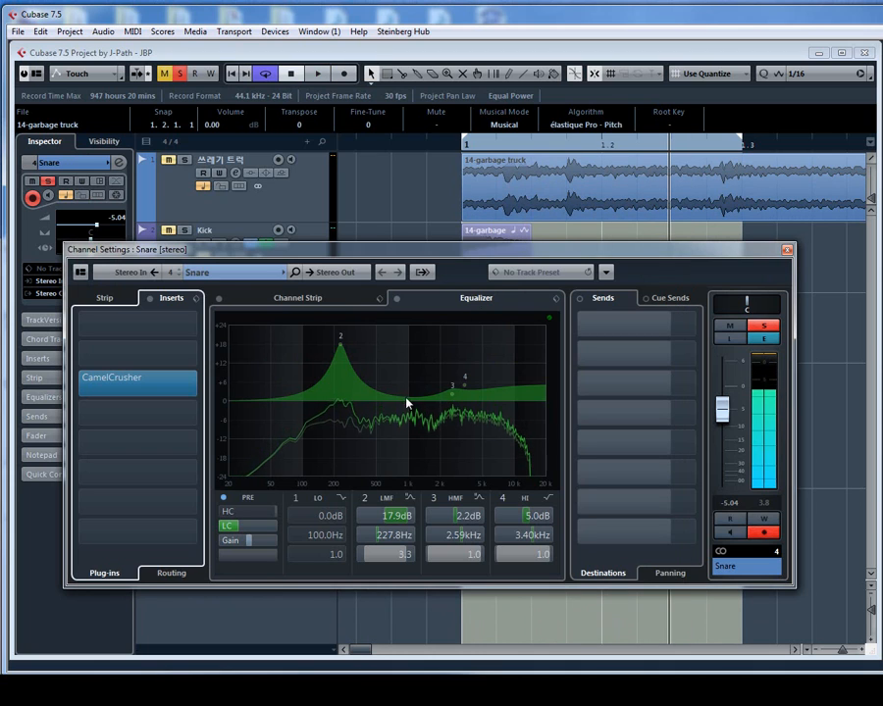
Enable the Snare's first EQ band as Parametric I with a 3.5 dB boost at about 804 Hz and a Q of 0.8
drag(410, 403, 405, 417)
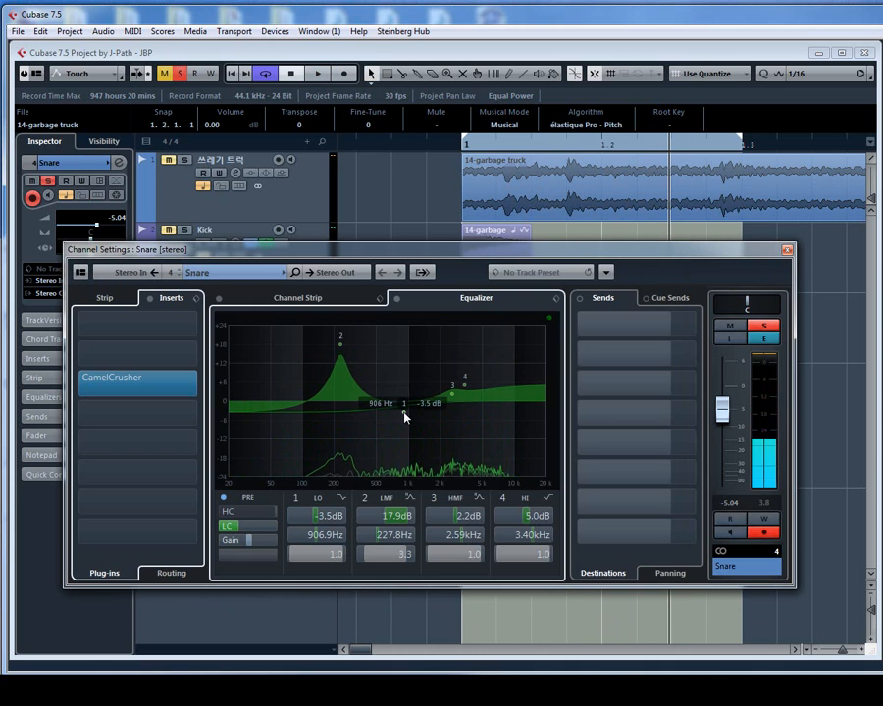
right_click(405, 417)
mouse_move(530, 508)
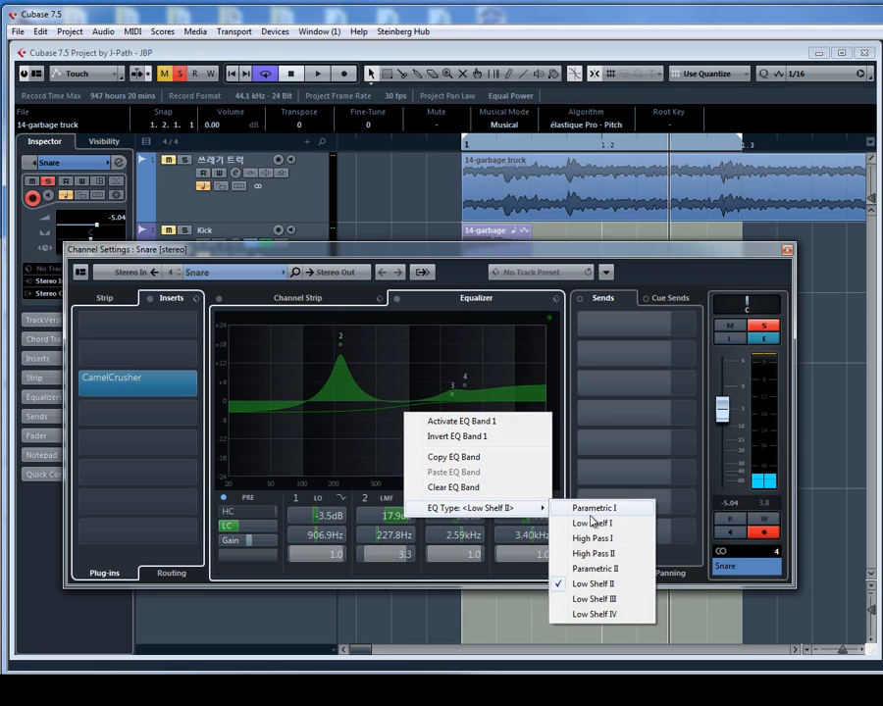
click(581, 505)
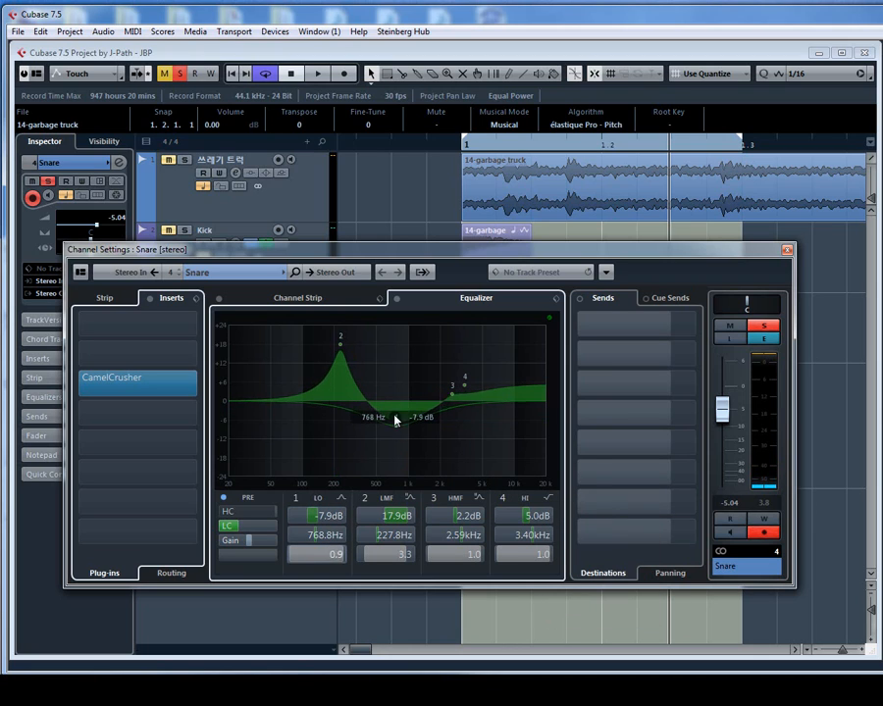
scroll(391, 422, down, 2)
key(space)
drag(398, 429, 396, 392)
Set the Snare's third EQ band to 0.9 dB at 2.48 kHz, stop playback and close the channel settings
mouse_move(456, 401)
mouse_down()
mouse_move(451, 410)
mouse_move(449, 395)
mouse_up()
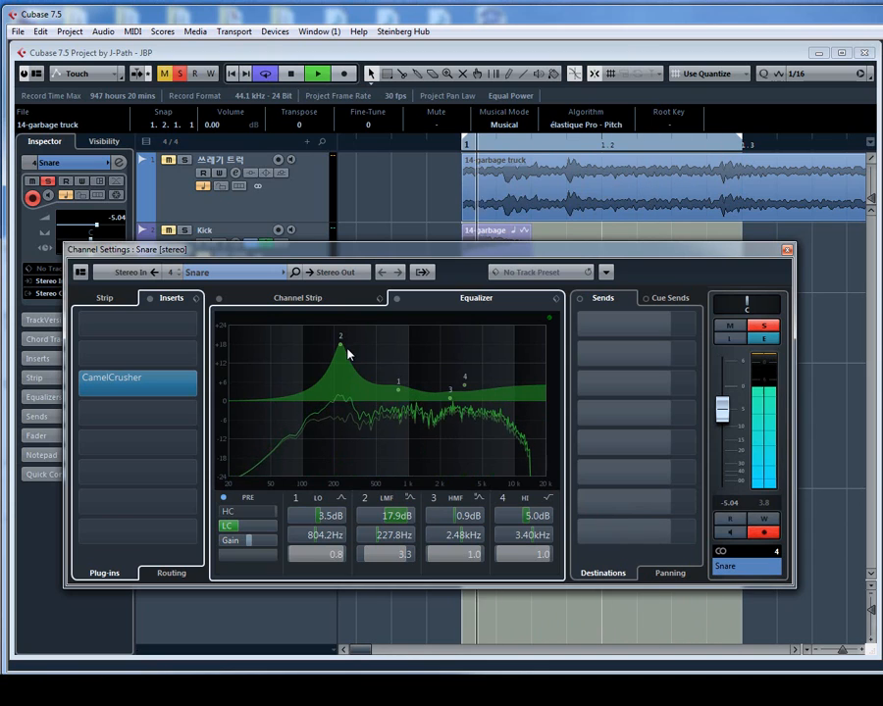
key(space)
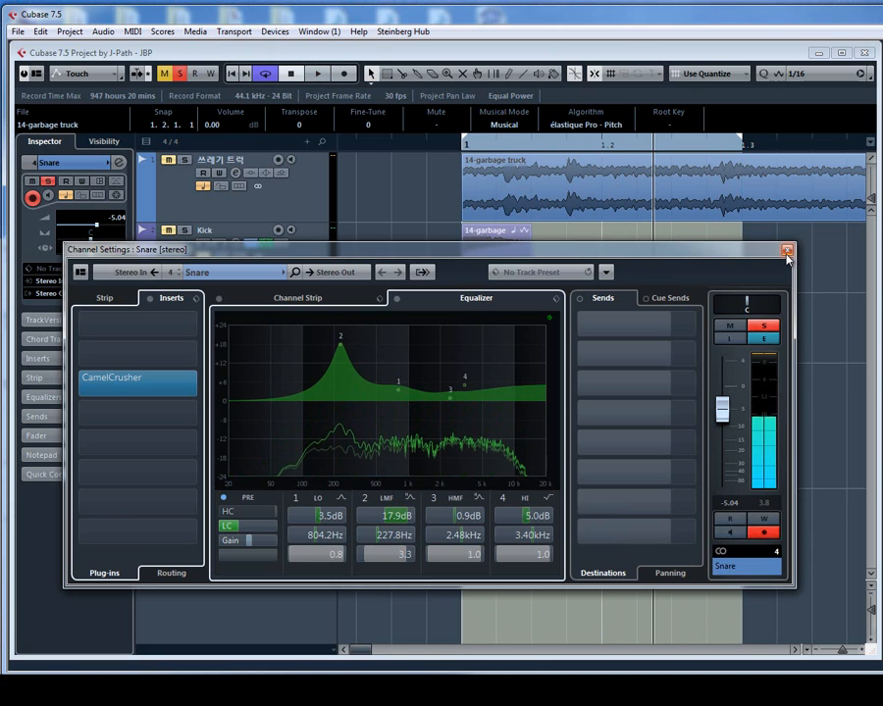
click(786, 251)
Solo the Kick and Octave tracks alongside the Snare and play the three together from the start
key(period)
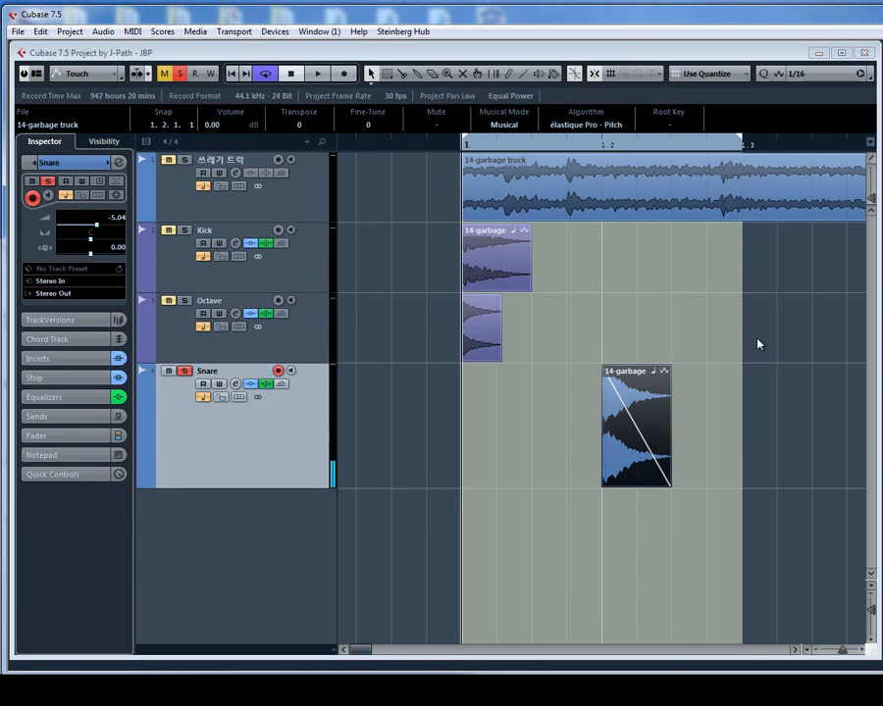
click(185, 301)
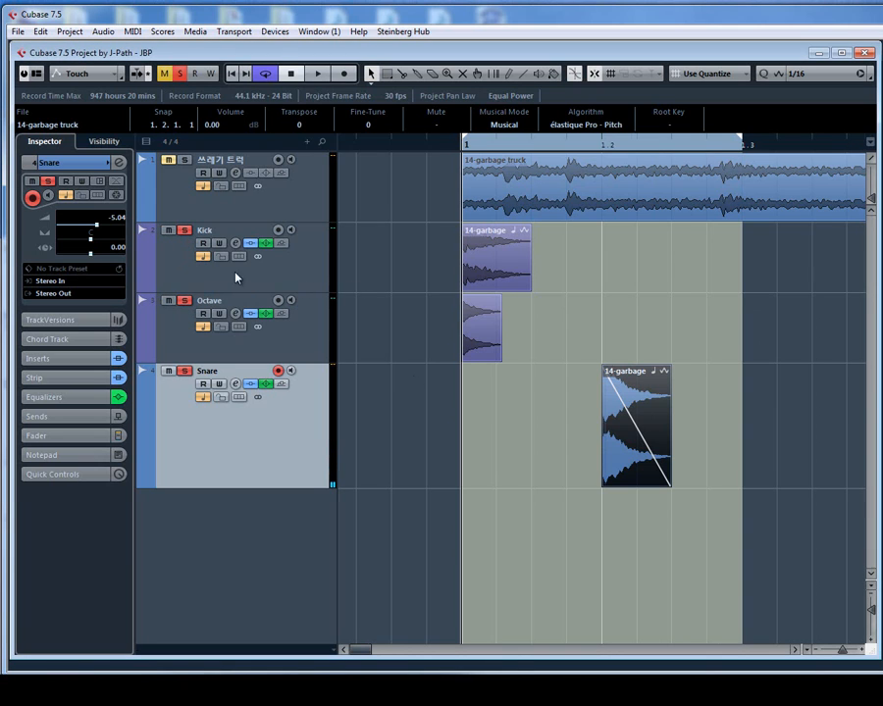
key(g)
key(g)
key(space)
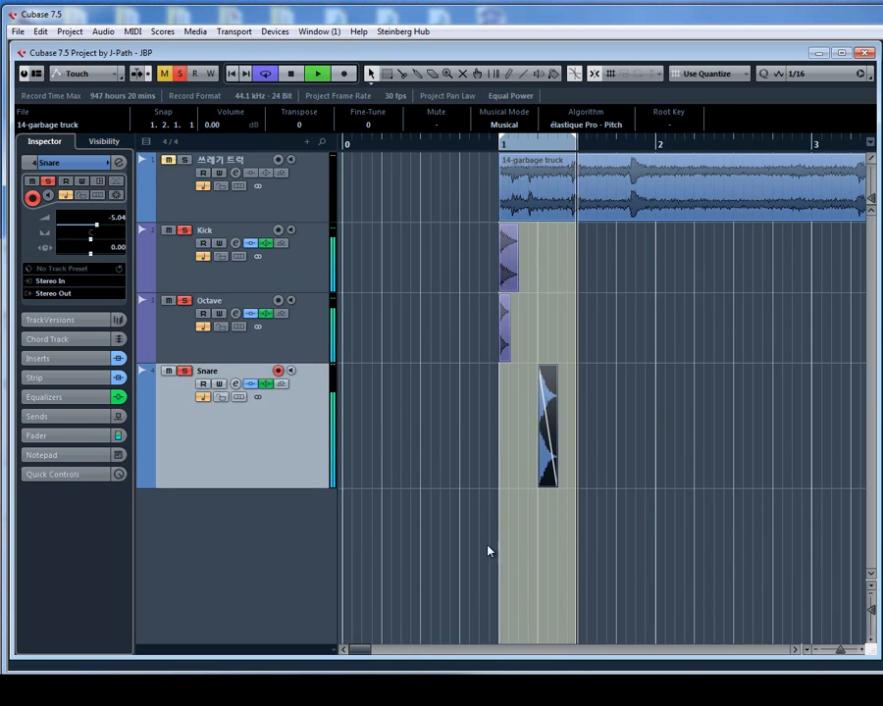
key(space)
Set the Snare track's volume to -6.77 dB and audition it against the Kick and Octave
key(h)
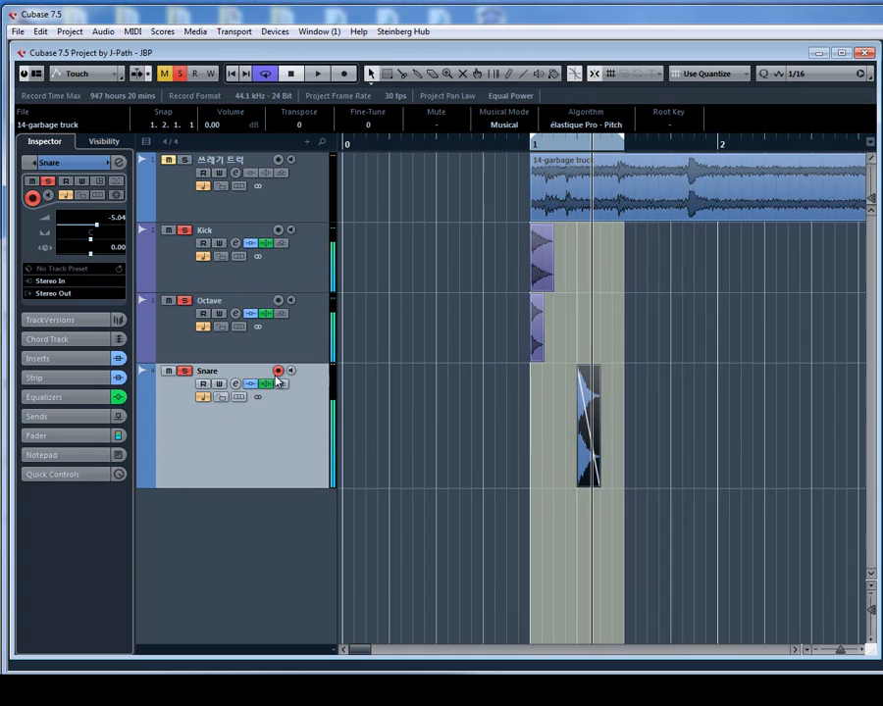
key(h)
key(h)
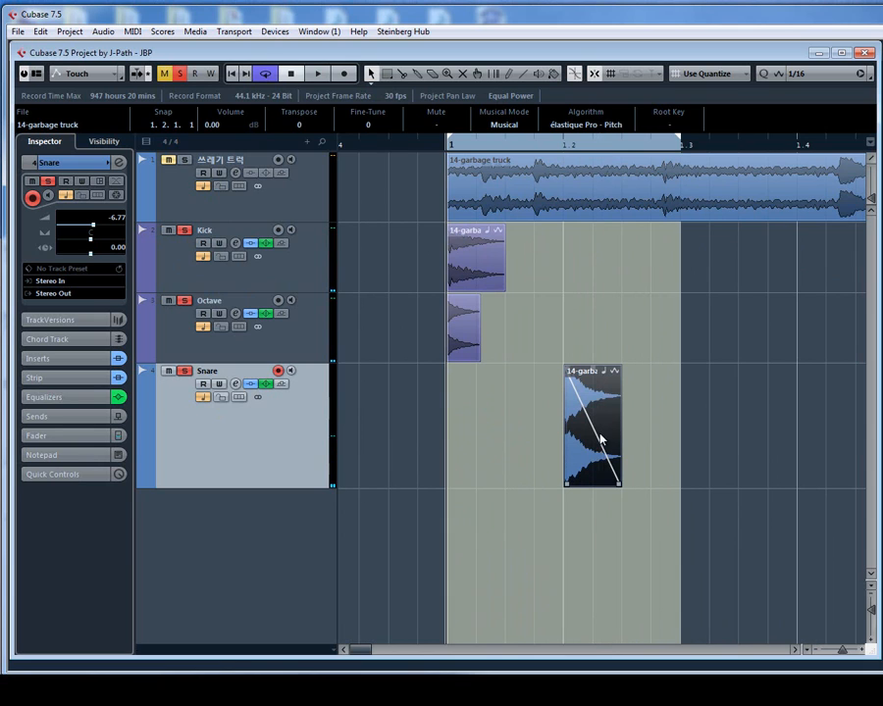
key(g)
key(g)
key(g)
key(space)
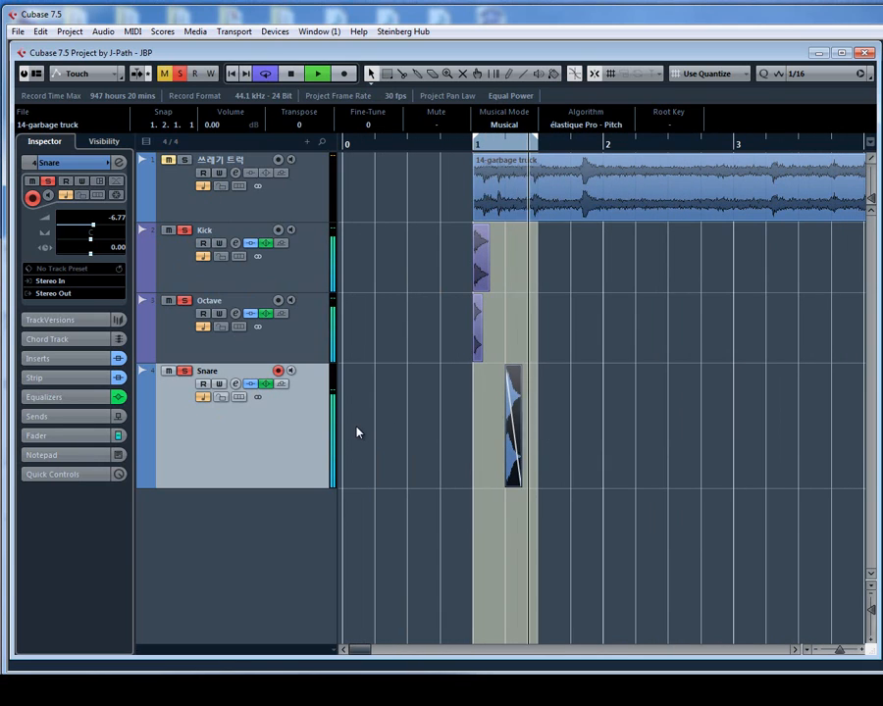
key(space)
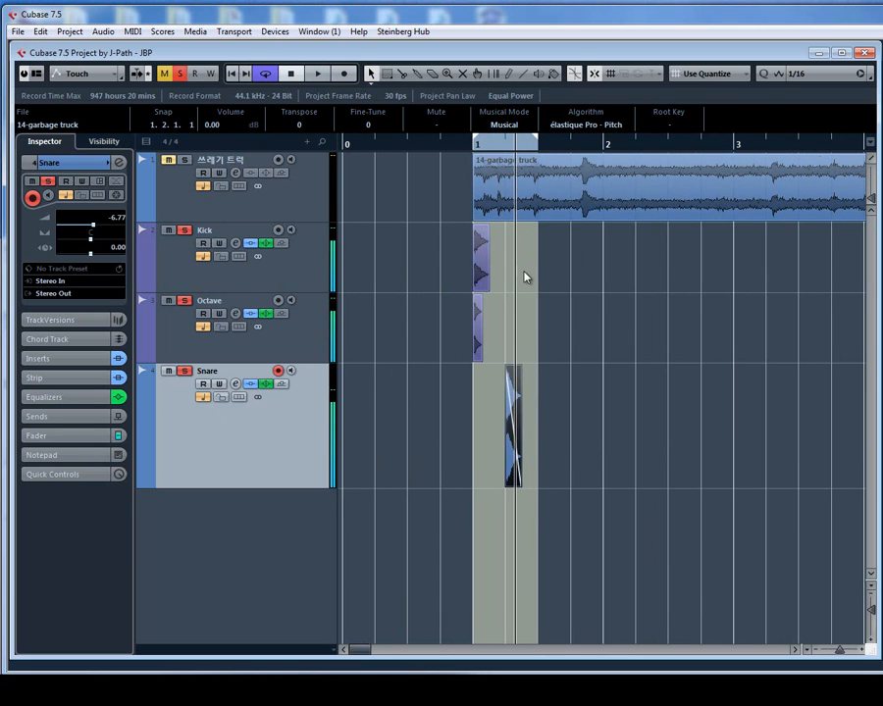
Change the Snare's high EQ band to a 4.4 dB cut at 3.15 kHz and close its channel settings
key(g)
key(g)
key(g)
key(g)
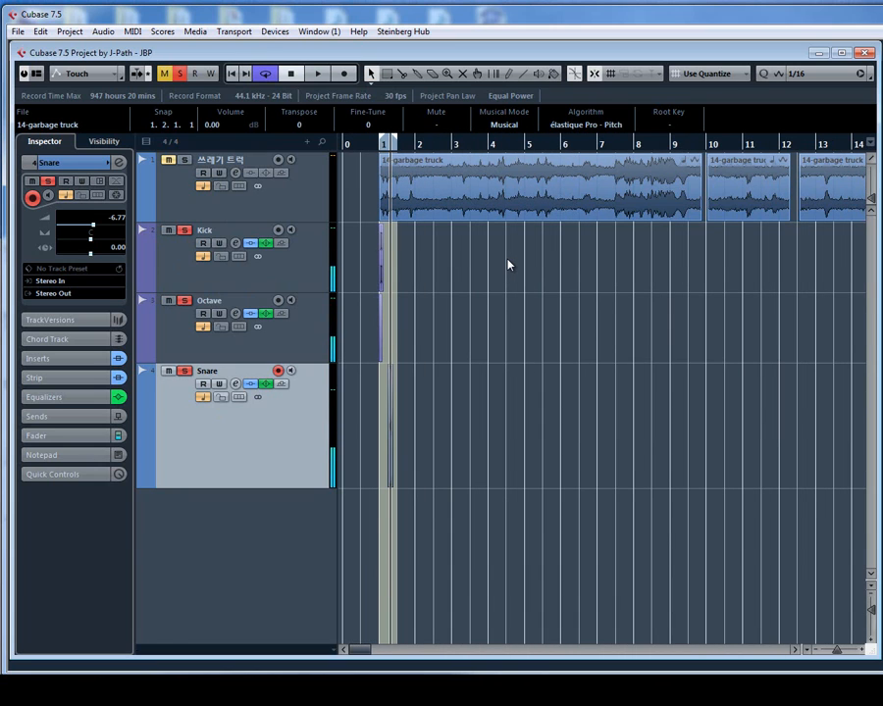
click(118, 164)
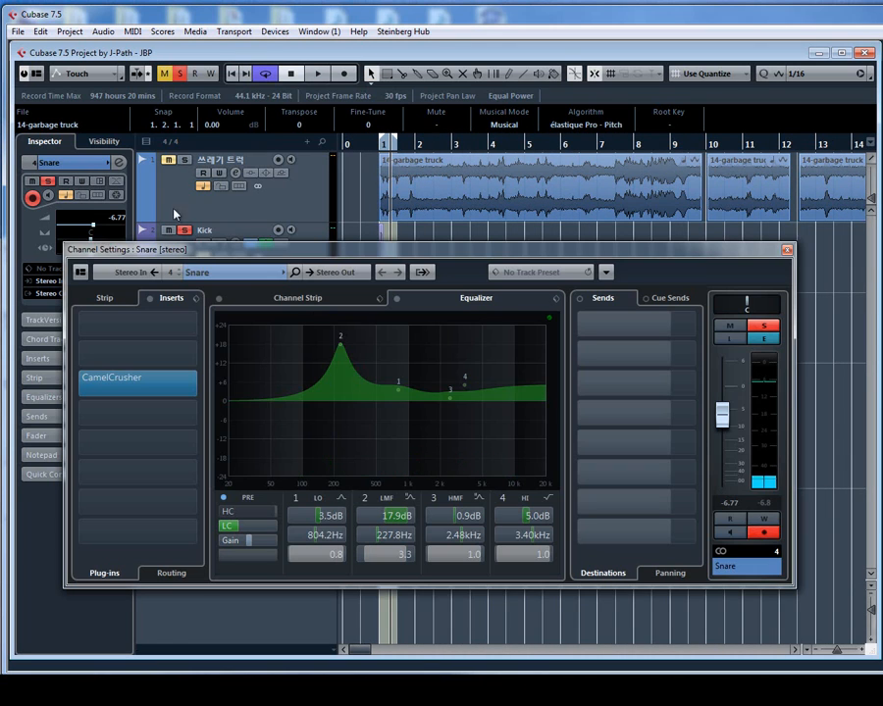
drag(467, 388, 461, 420)
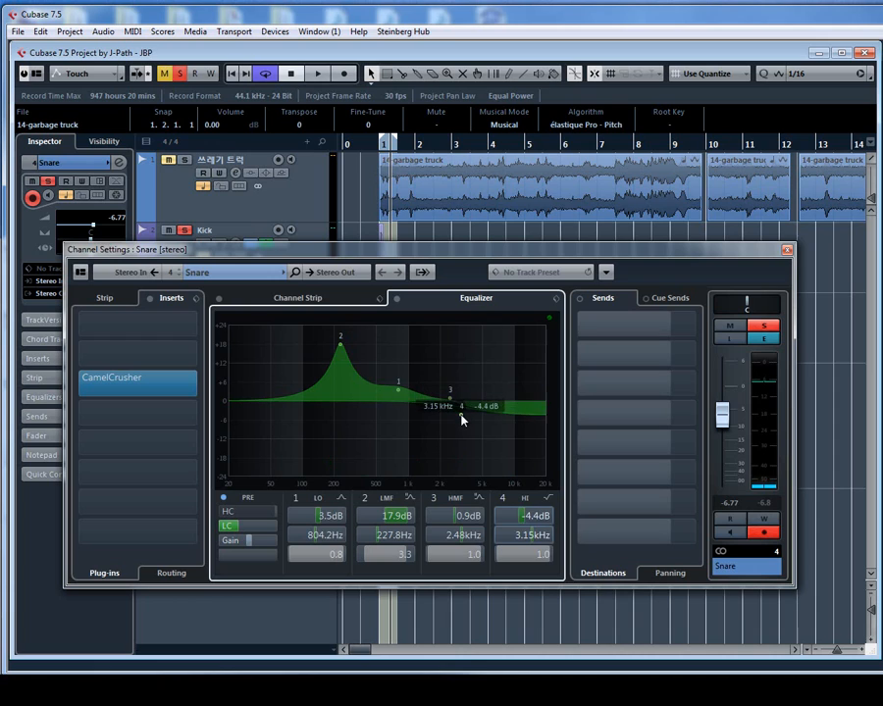
click(786, 252)
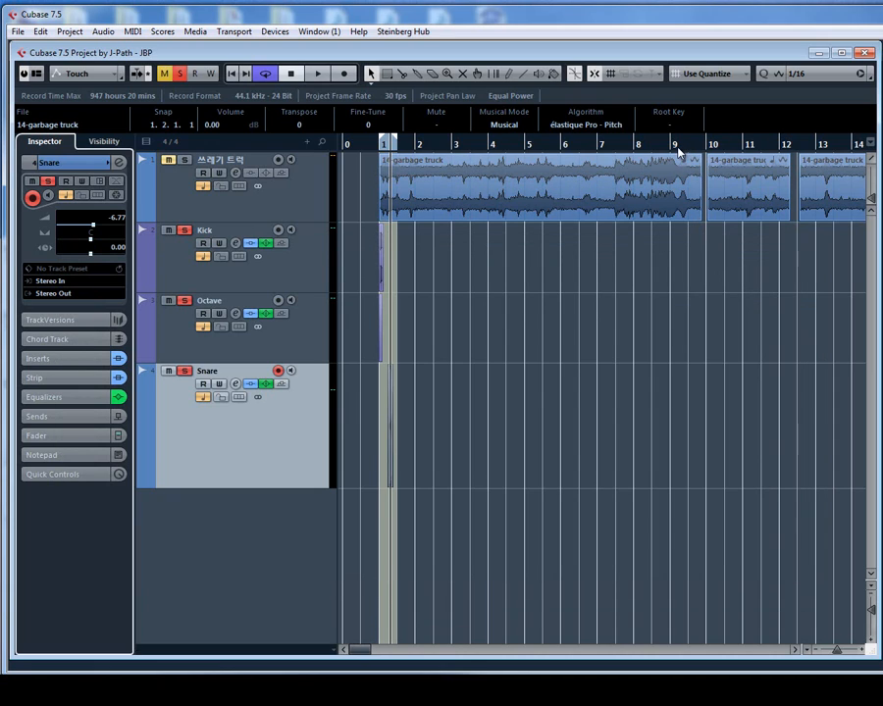
Solo the garbage truck recording, play it from about bar 11, and clear all track solos
drag(678, 149, 684, 196)
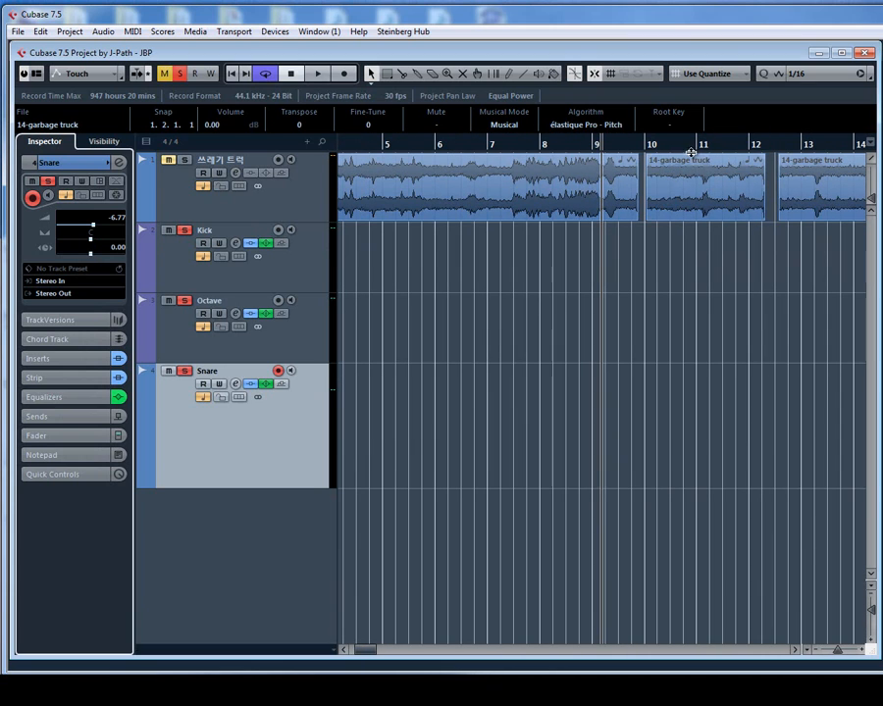
click(691, 152)
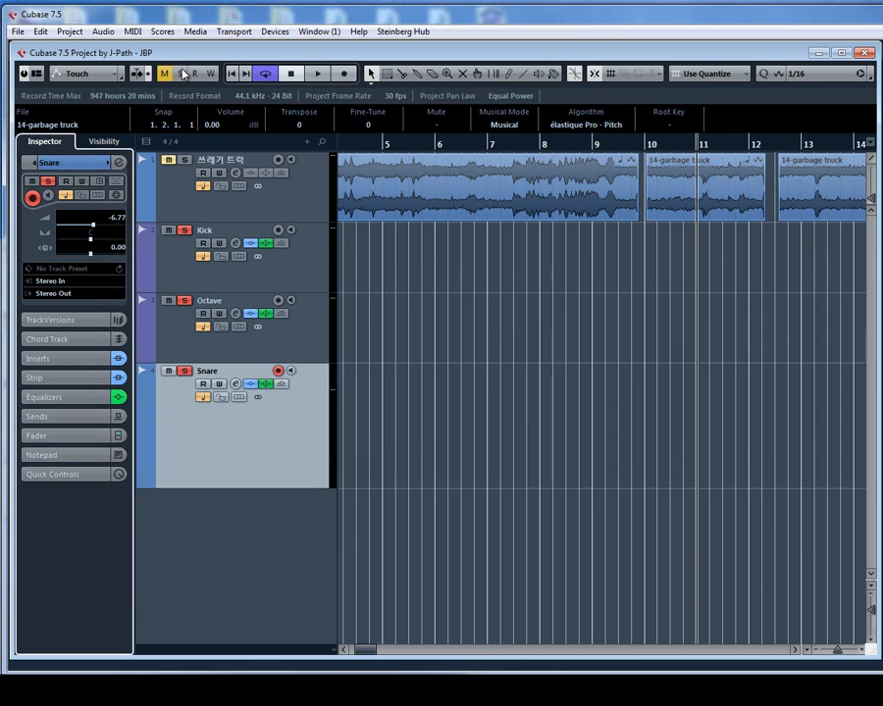
click(186, 161)
key(space)
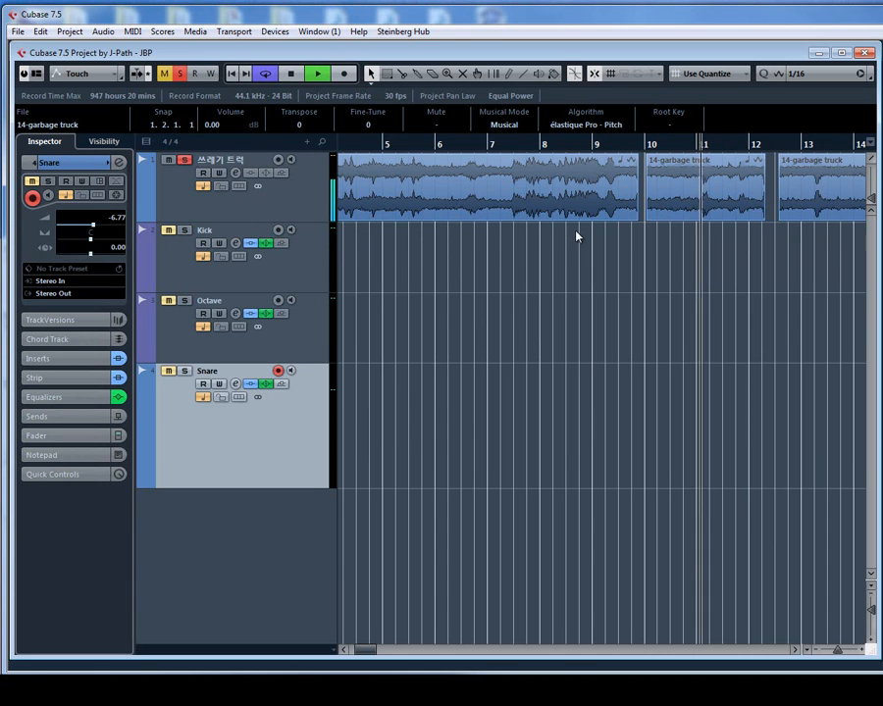
click(184, 160)
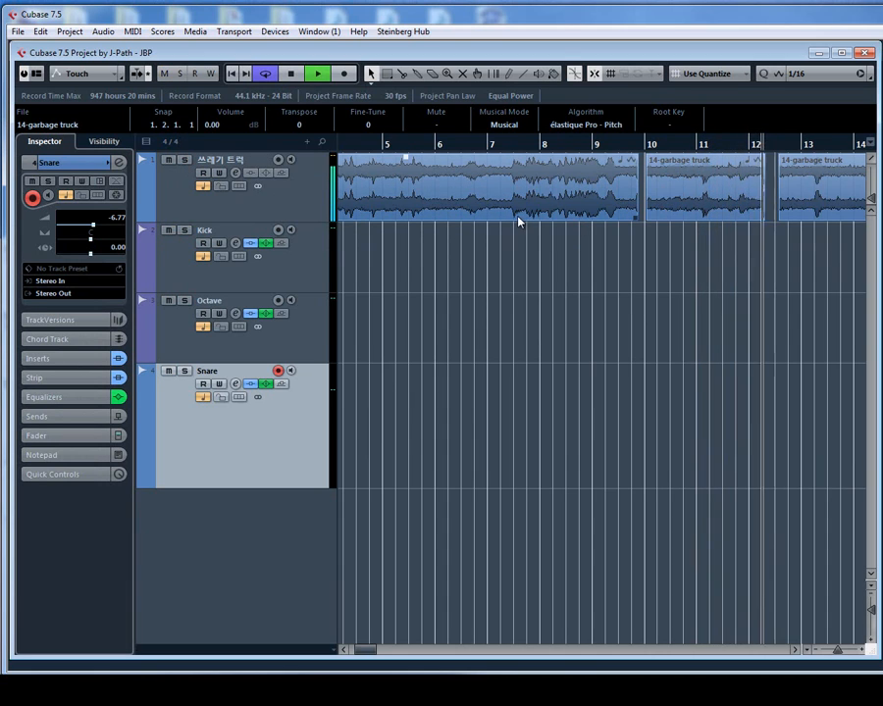
Audition the garbage truck recording around bar 13 to examine the hit near 13.2
key(h)
key(h)
key(h)
key(g)
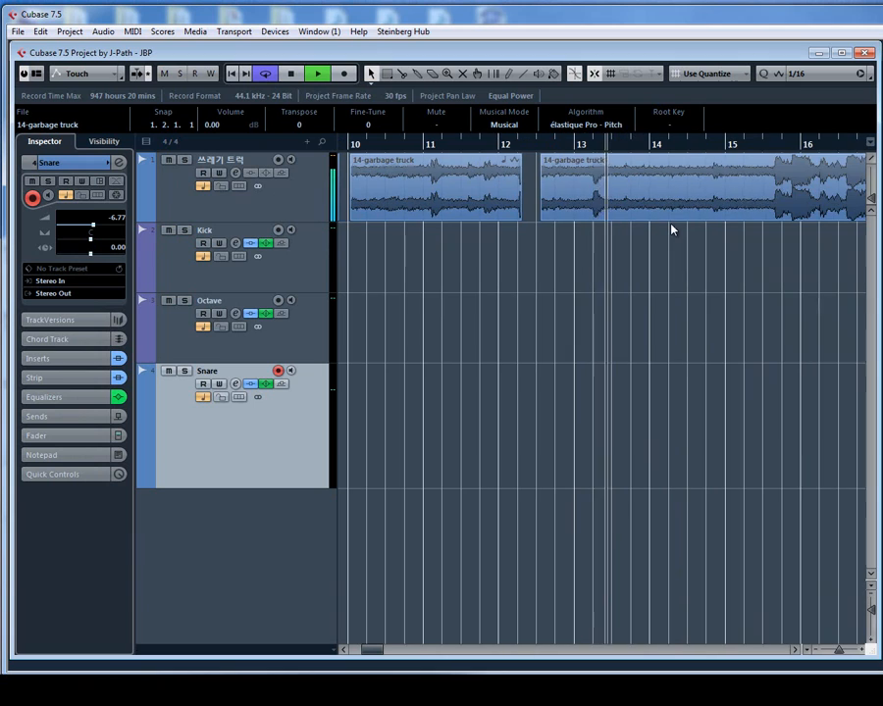
key(space)
key(space)
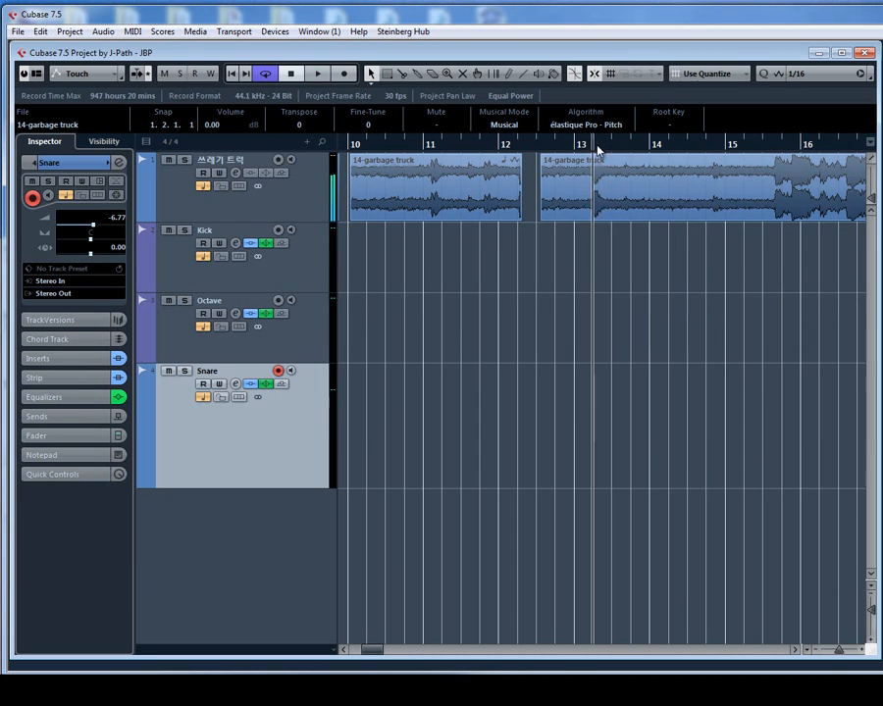
key(space)
Cut the hit at about 13.2 out of the garbage truck recording with the Split tool
key(h)
key(h)
key(h)
key(h)
right_click(602, 186)
click(625, 192)
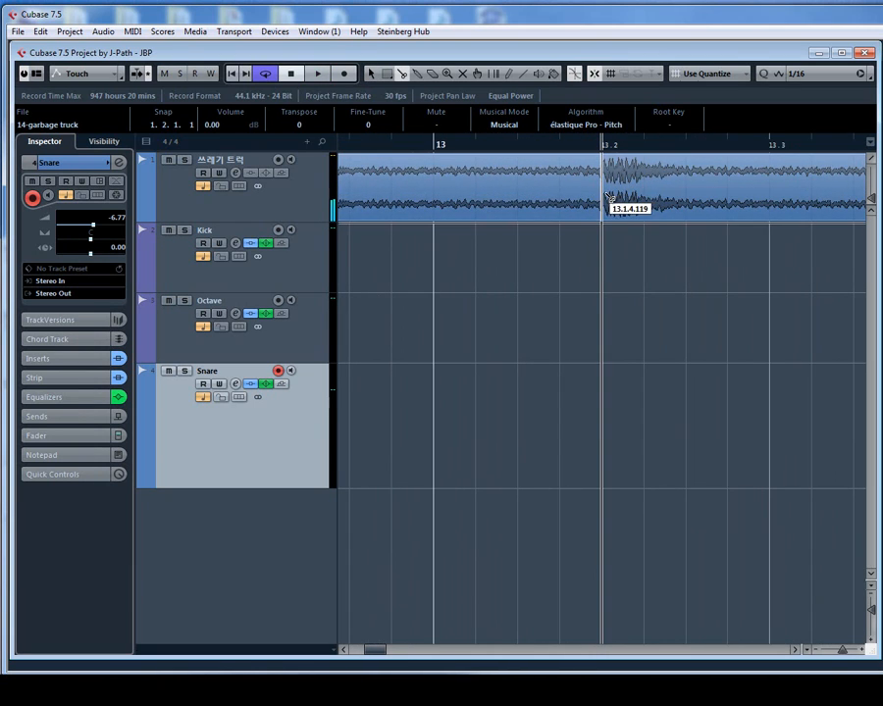
click(643, 199)
right_click(639, 191)
click(640, 193)
Place the cut hit at 1.2 on a new audio track directly below the Snare
key(g)
key(g)
key(g)
drag(612, 205, 573, 518)
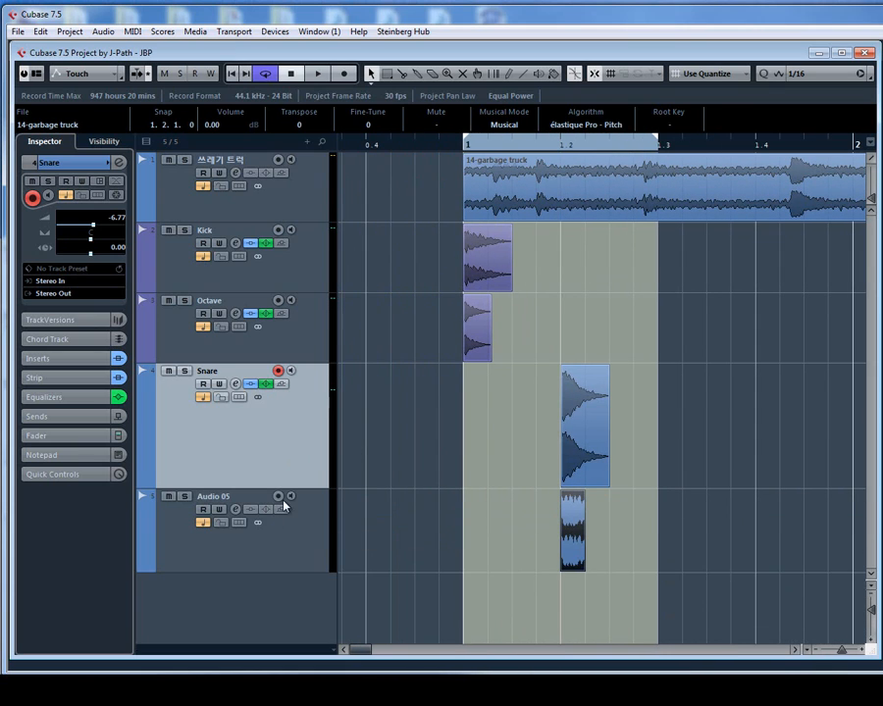
Color the Snare track and the new Audio 05 track the same pink
scroll(81, 168, down, 3)
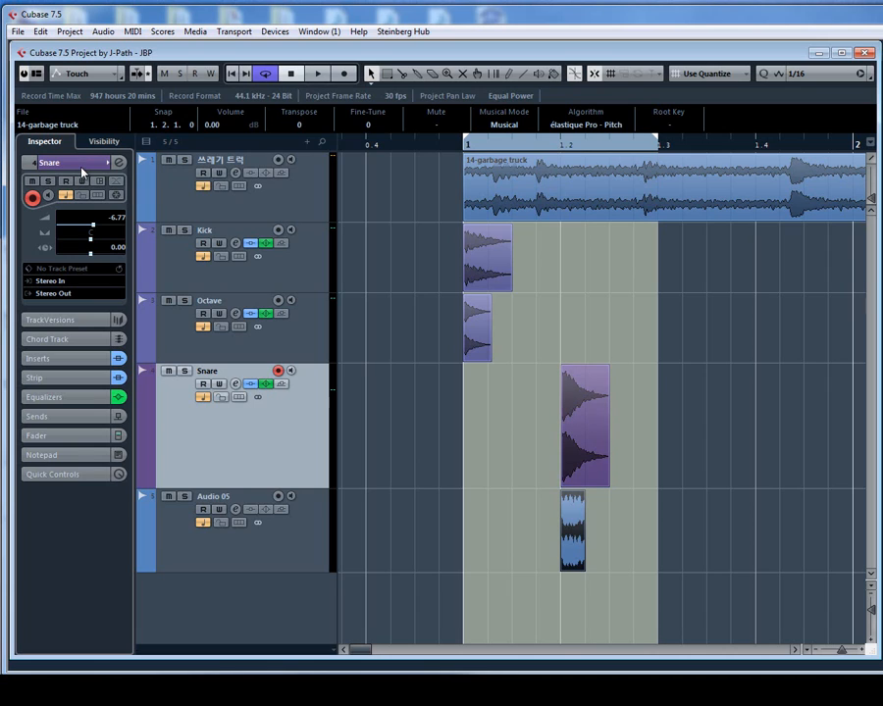
scroll(82, 172, down, 2)
key(Down)
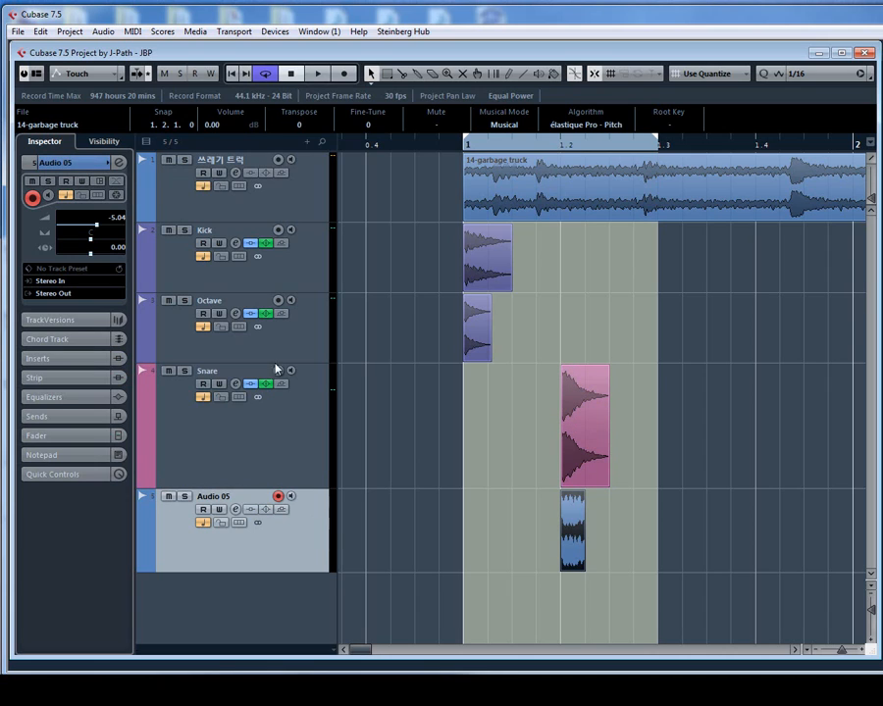
scroll(96, 172, down, 4)
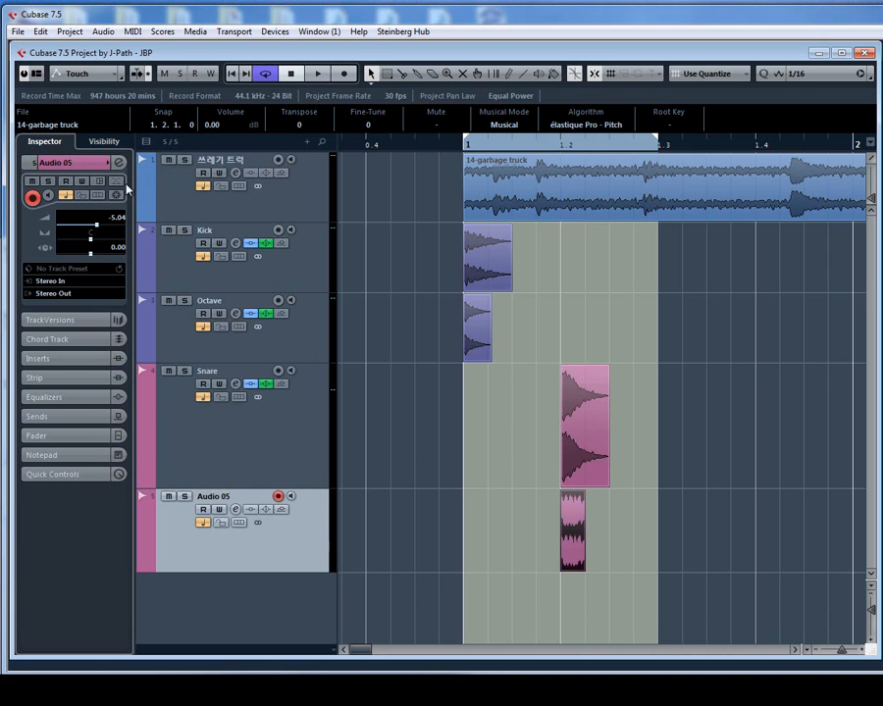
Extend the Audio 05 event to end with the Snare event and add a fade-out to its end
scroll(648, 444, up, 1)
scroll(580, 538, up, 2)
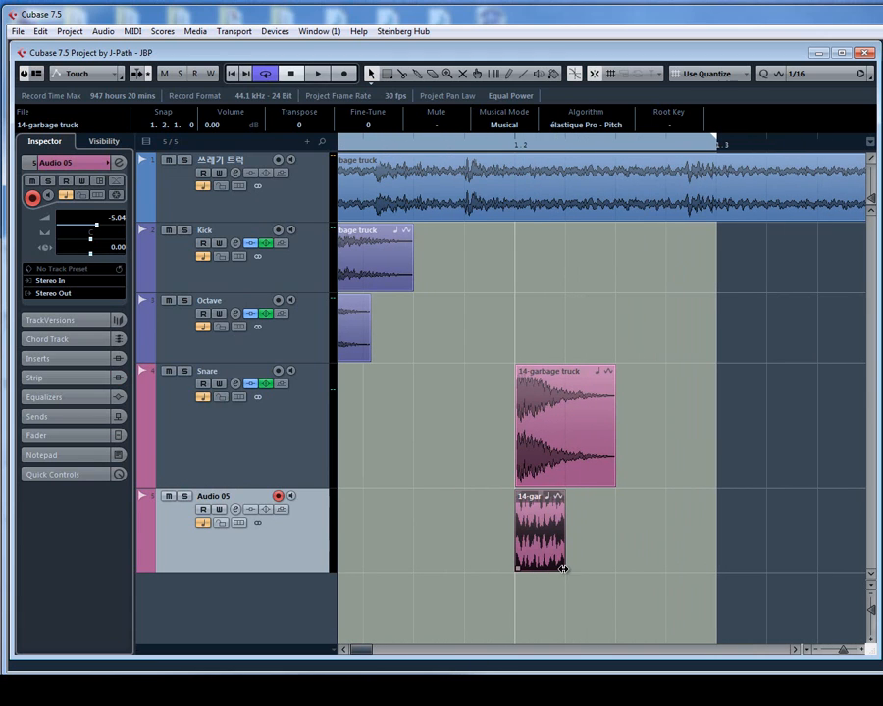
drag(563, 568, 616, 570)
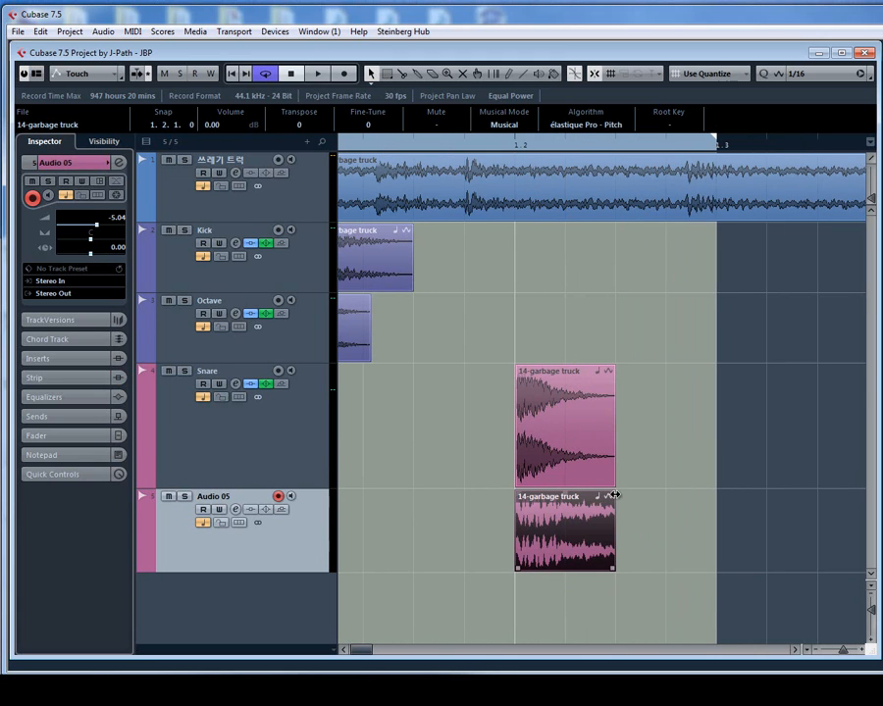
drag(614, 493, 538, 491)
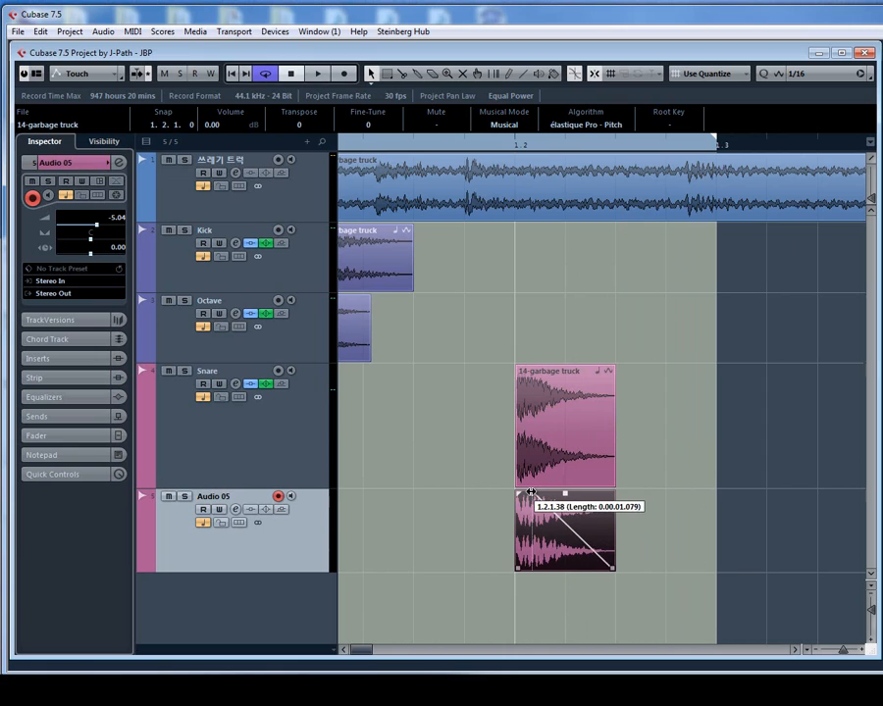
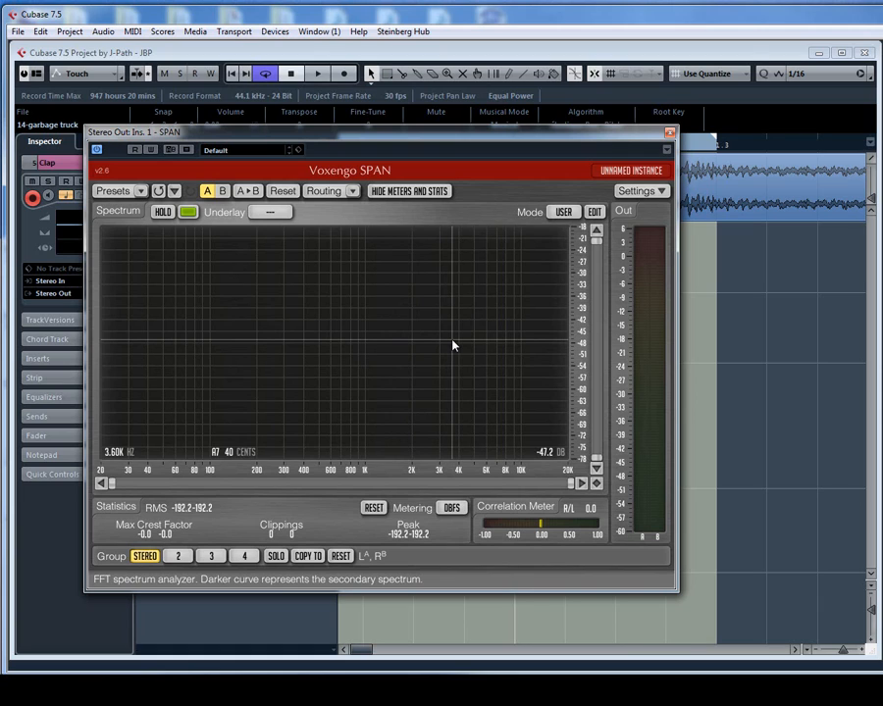
Close the SPAN analyzer and open the Clap track's channel settings
click(670, 132)
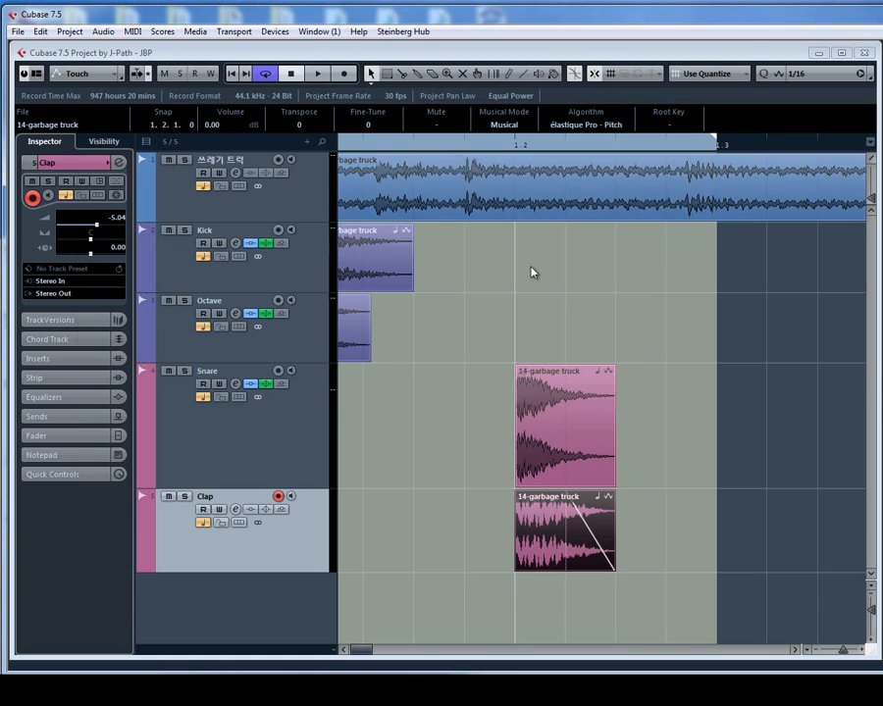
click(119, 163)
click(119, 163)
click(119, 163)
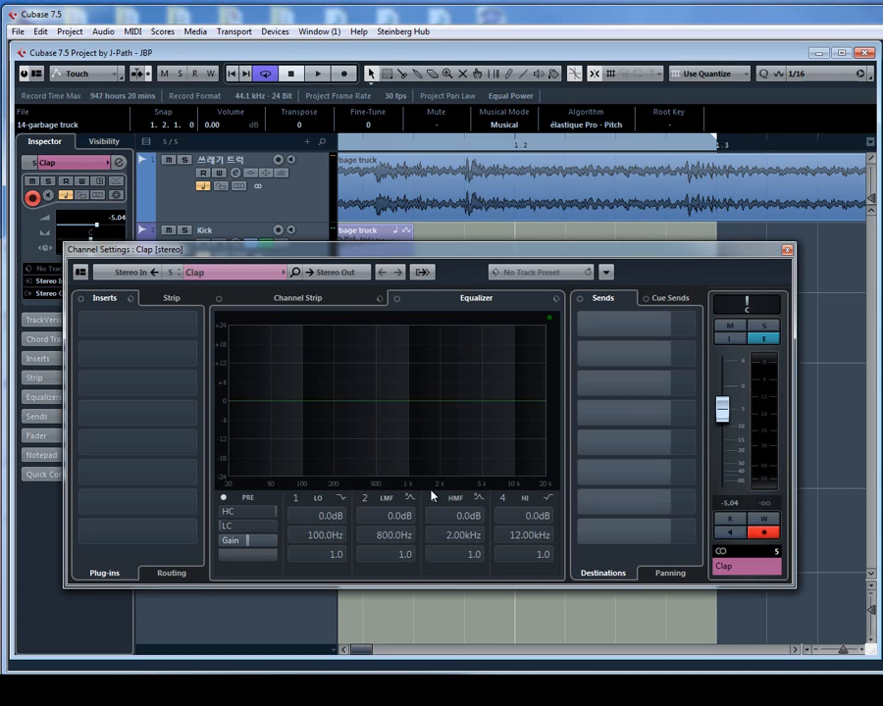
Apply an 800 Hz low cut to the Clap channel and boost its HMF band by 3.3 dB at 2.93 kHz
click(220, 526)
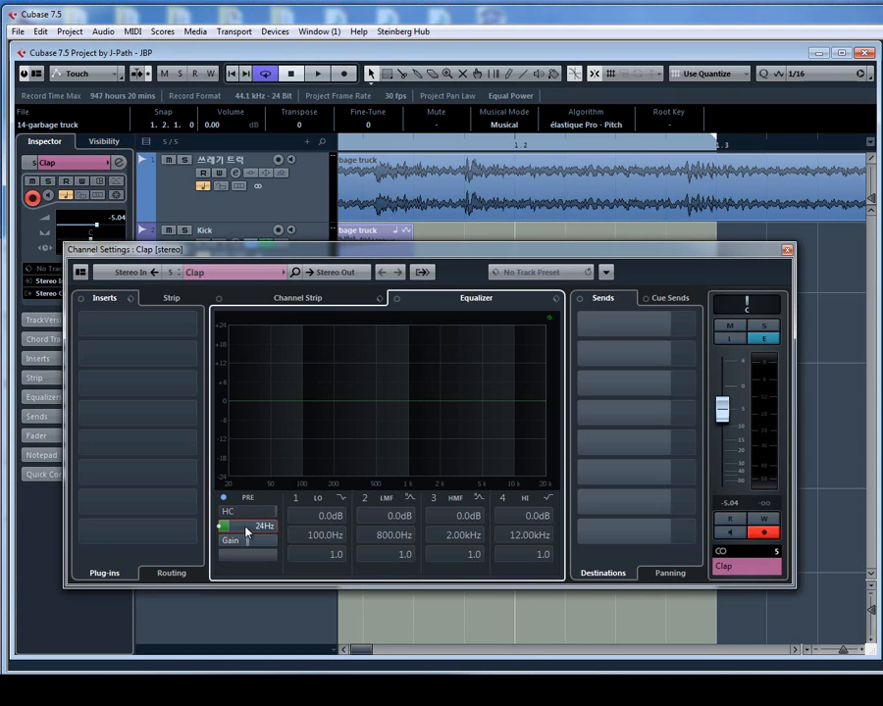
double_click(263, 527)
text(800)
key(Return)
drag(456, 403, 459, 397)
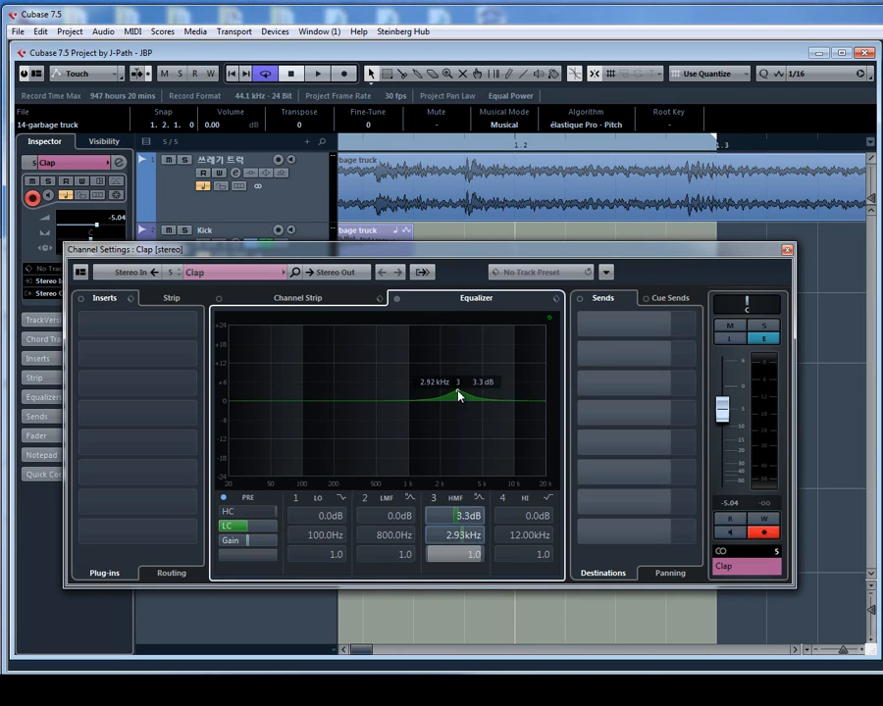
Solo the Clap track, close its channel settings and play the loop to audition it
key(space)
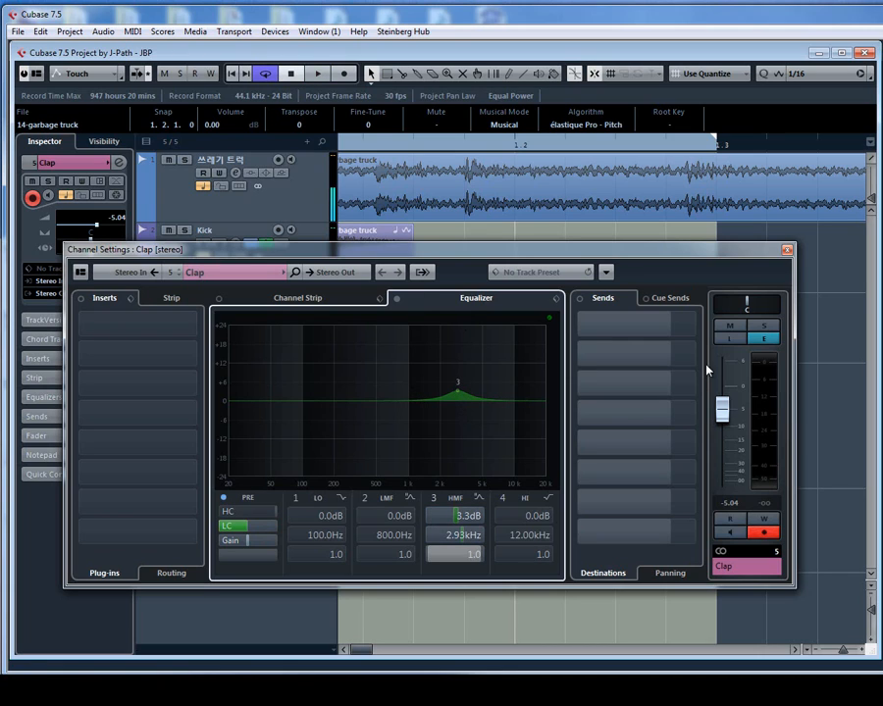
click(764, 325)
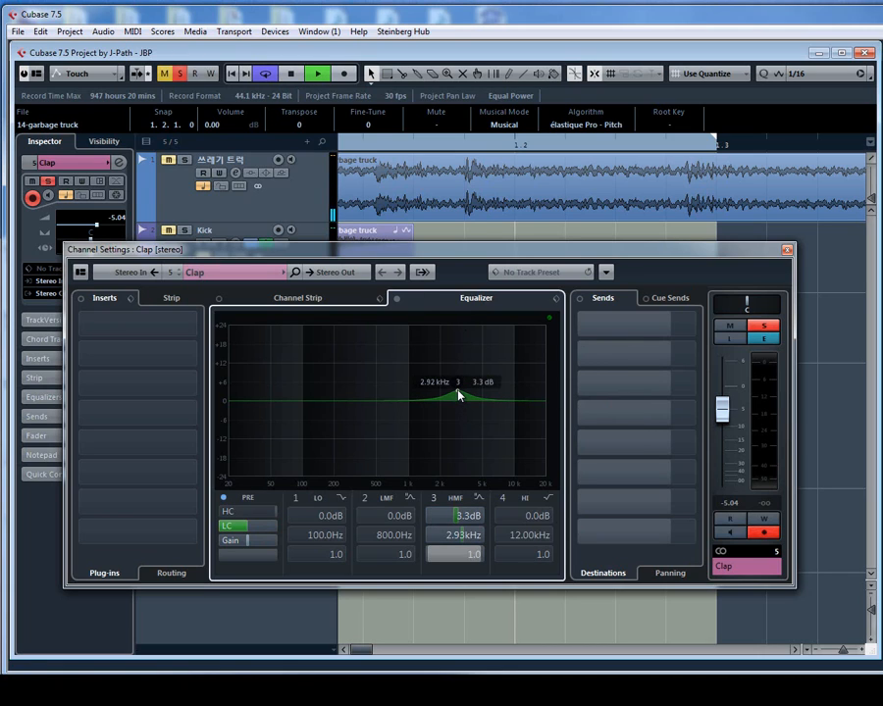
drag(549, 249, 673, 123)
key(g)
key(g)
key(g)
click(544, 610)
key(space)
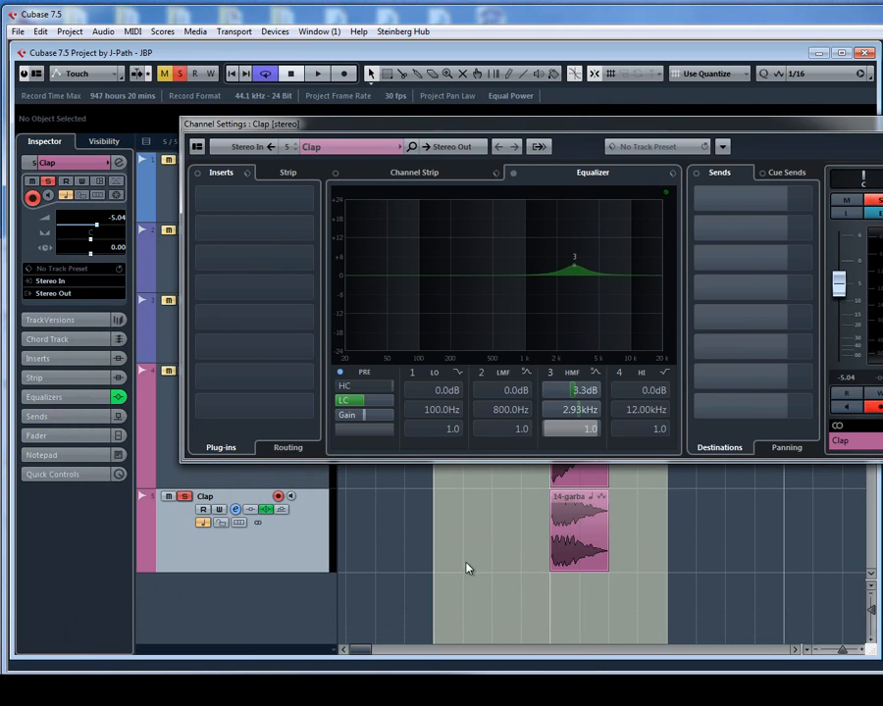
key(space)
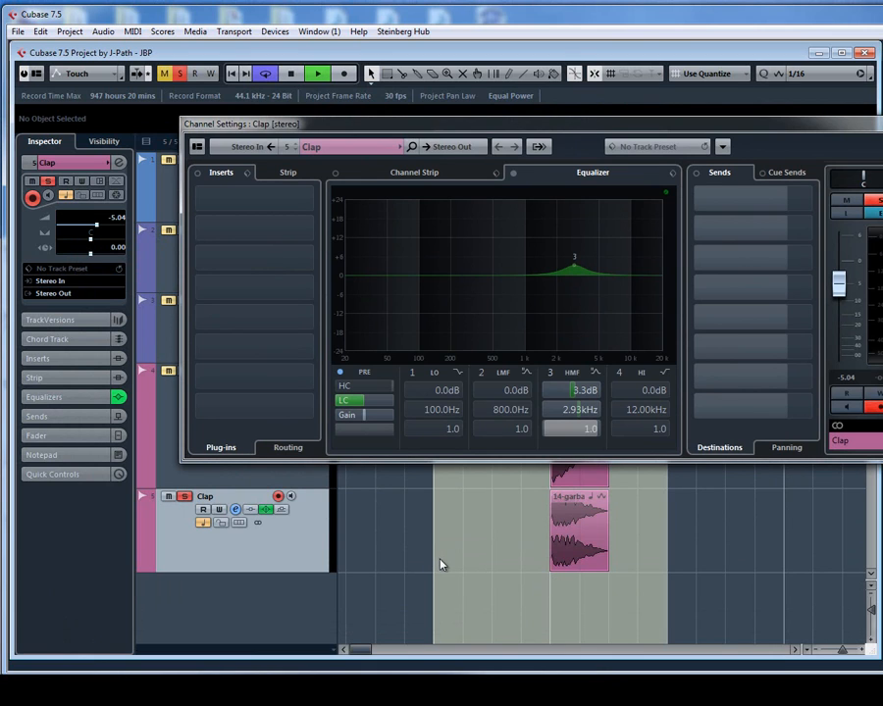
key(space)
drag(761, 125, 562, 235)
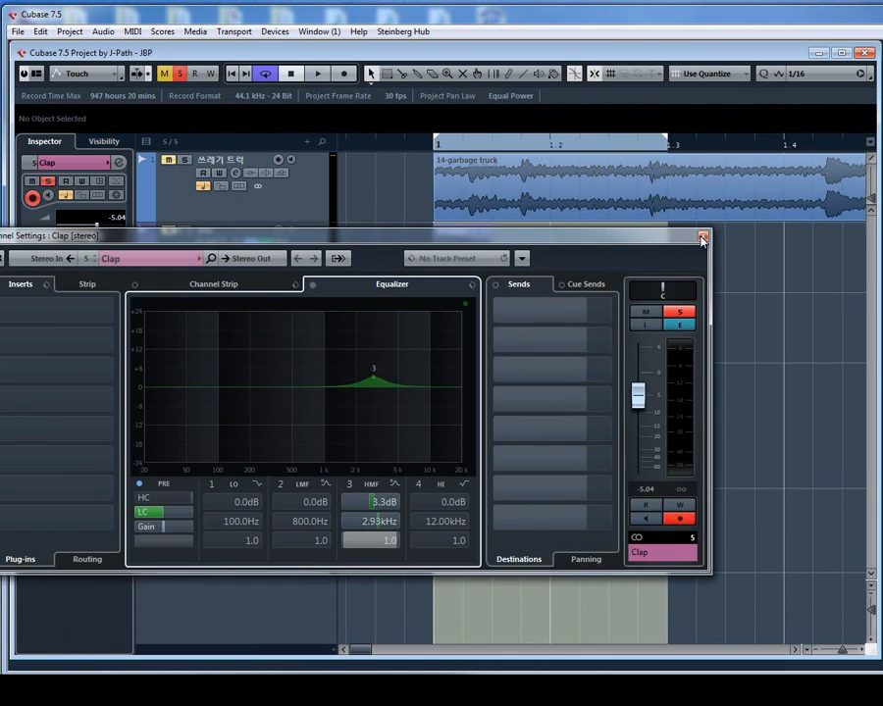
click(701, 241)
click(531, 148)
key(space)
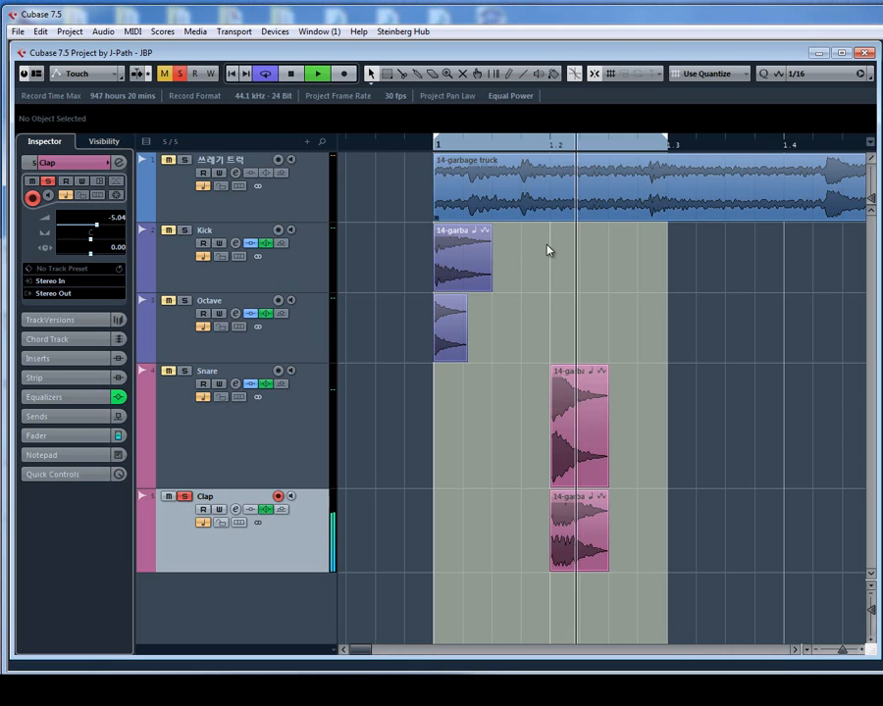
Boost the Clap's HI band by 3.7 dB at 2.41 kHz and raise the channel volume to -2.07 dB
click(119, 163)
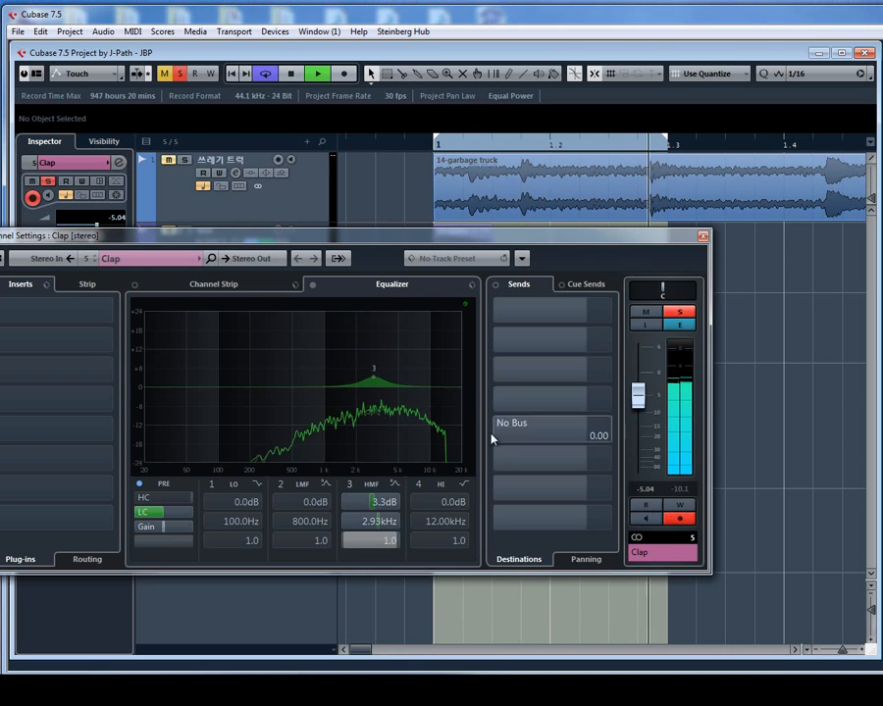
drag(459, 385, 375, 392)
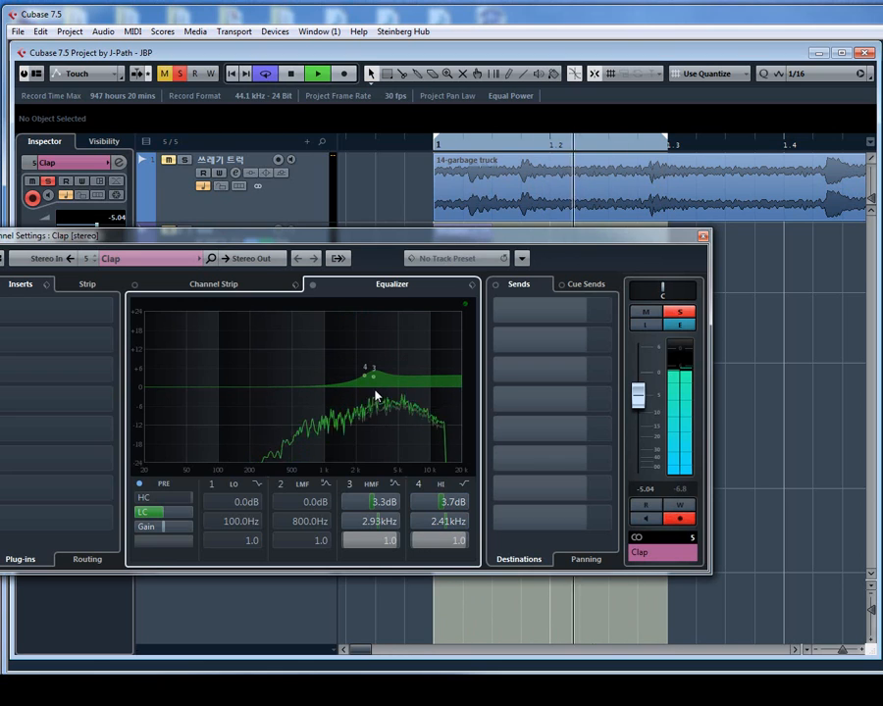
key(space)
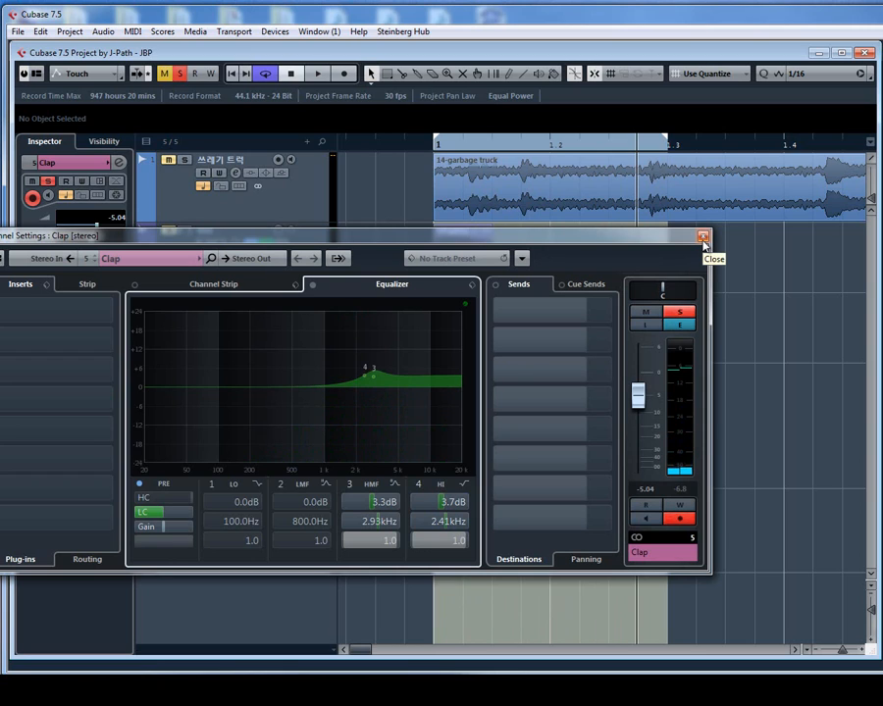
drag(637, 401, 637, 389)
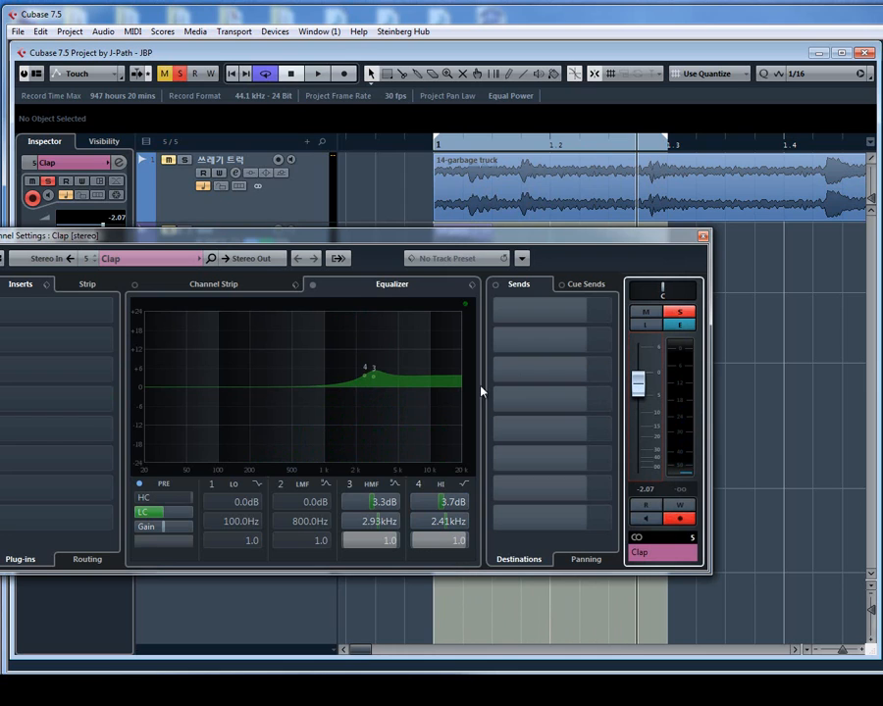
click(703, 237)
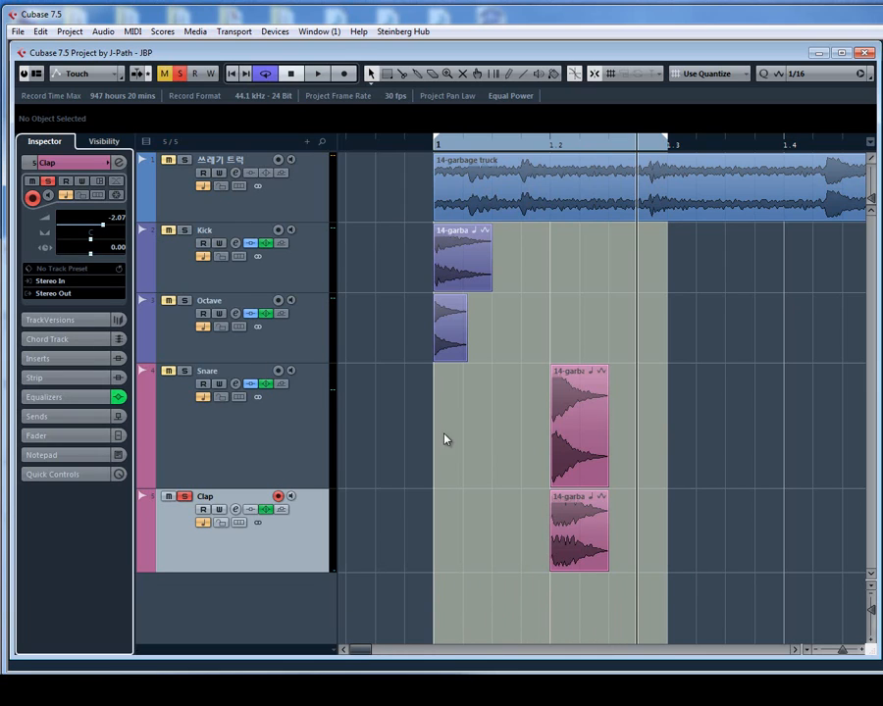
Solo the Snare along with the Clap and play the two layers together
click(184, 371)
key(space)
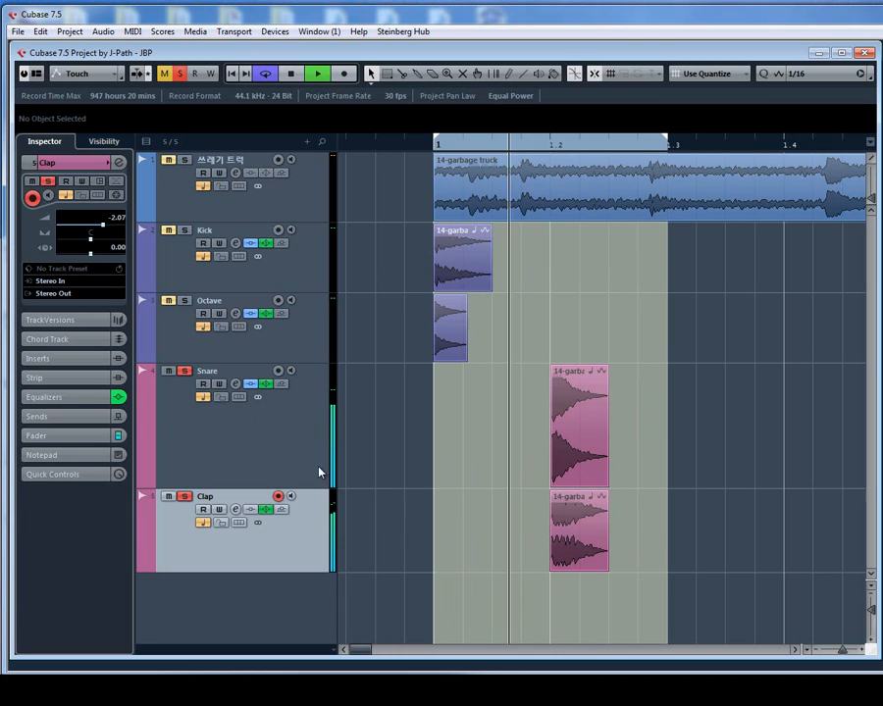
click(172, 376)
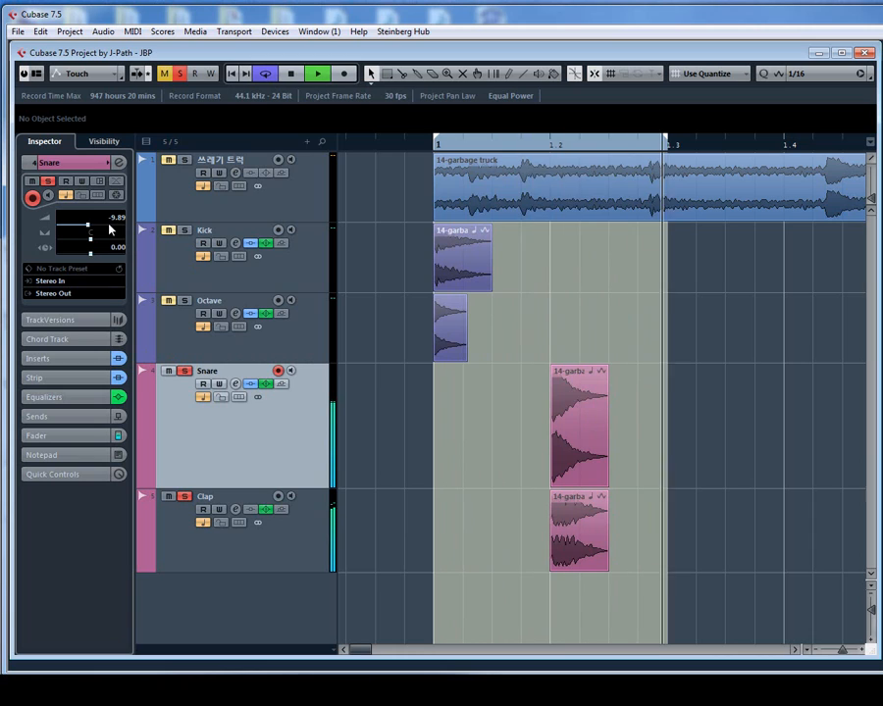
click(274, 557)
key(space)
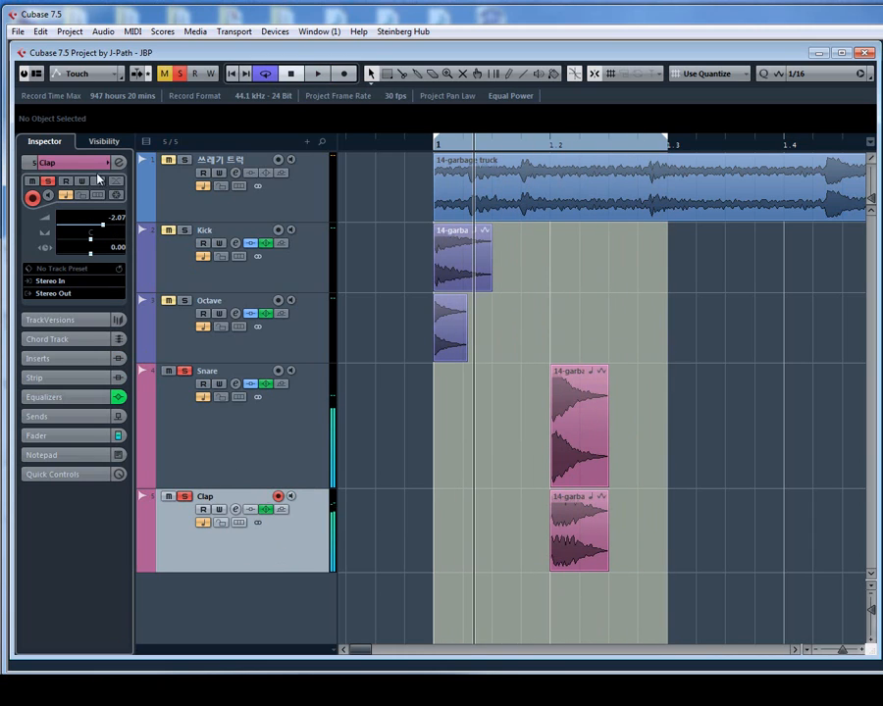
Raise the Clap's HI band boost to 5.0 dB at 2.23 kHz, audition it and close the channel settings
click(119, 162)
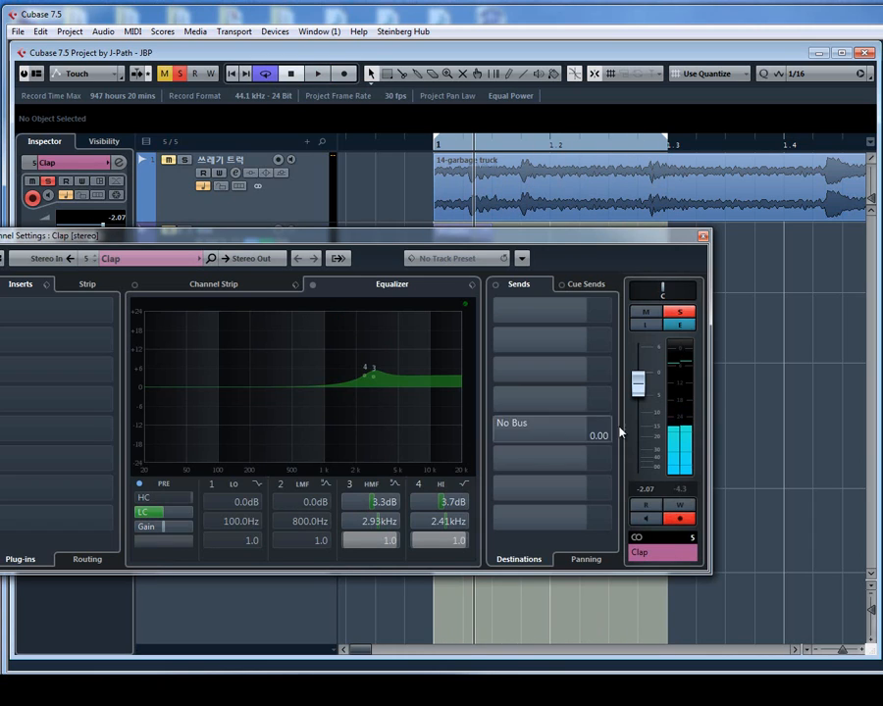
drag(364, 380, 361, 363)
key(space)
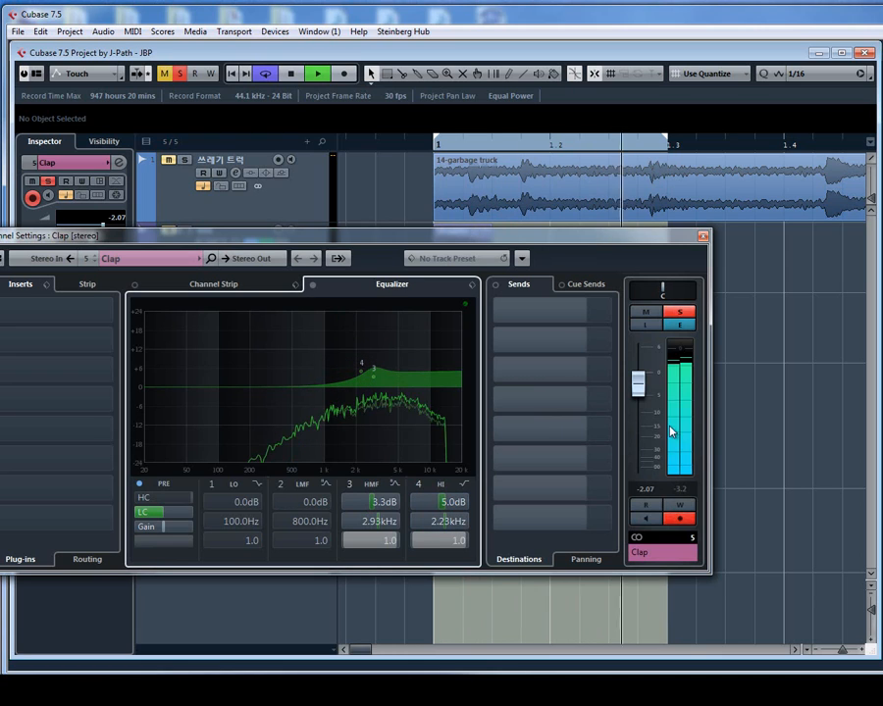
key(space)
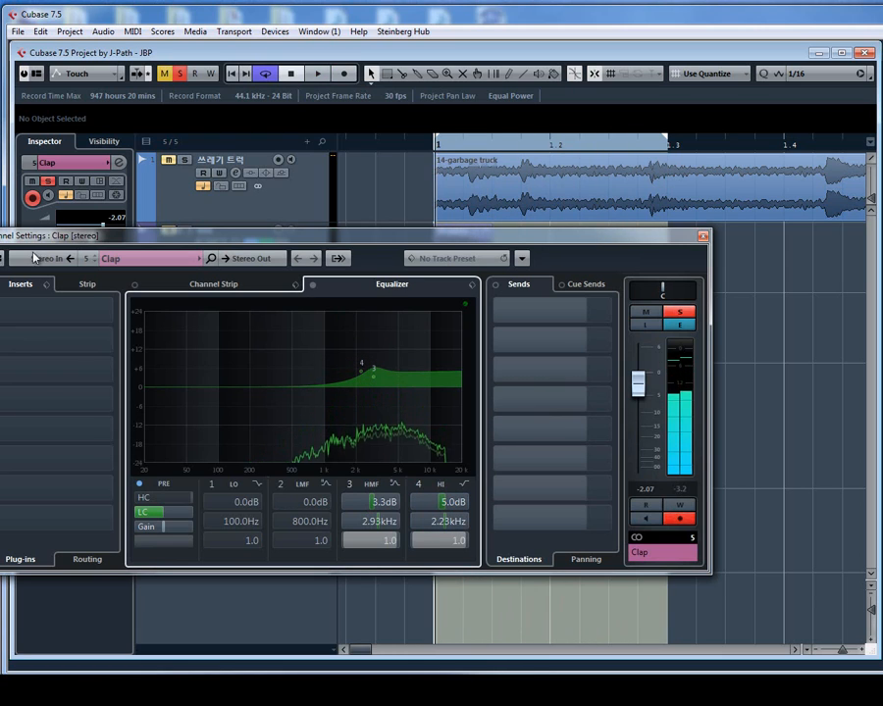
drag(111, 238, 179, 239)
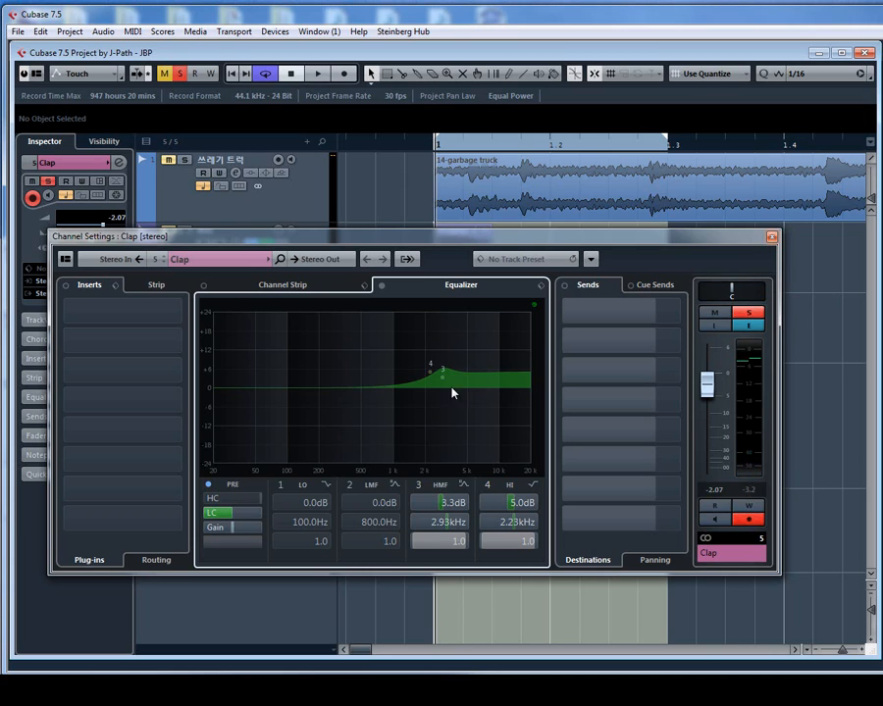
mouse_move(445, 383)
drag(443, 383, 440, 384)
click(772, 237)
key(space)
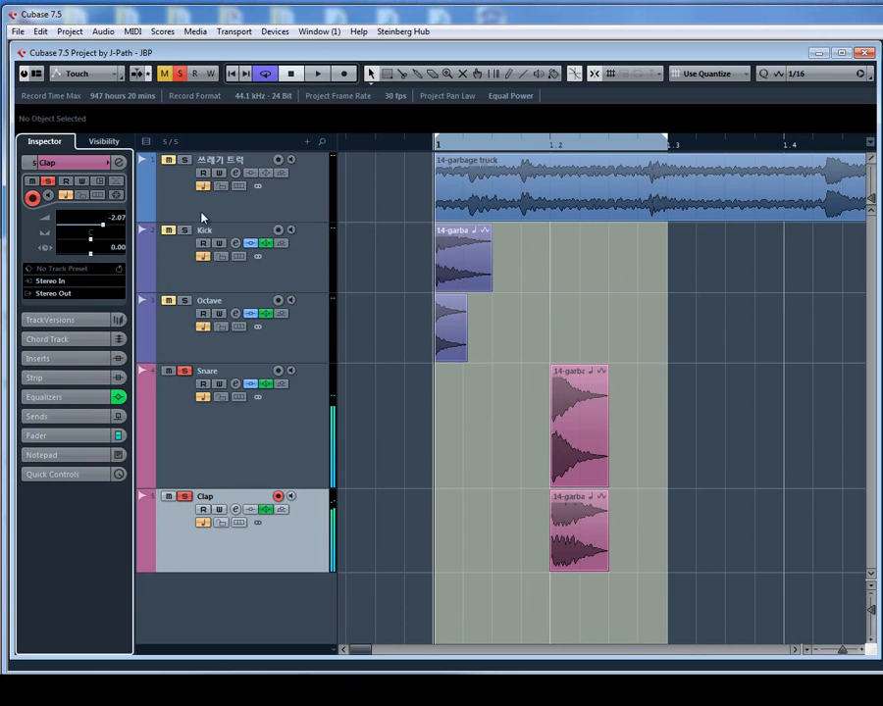
Clear all solos, mute the garbage truck recording track and play the drum tracks together
click(184, 76)
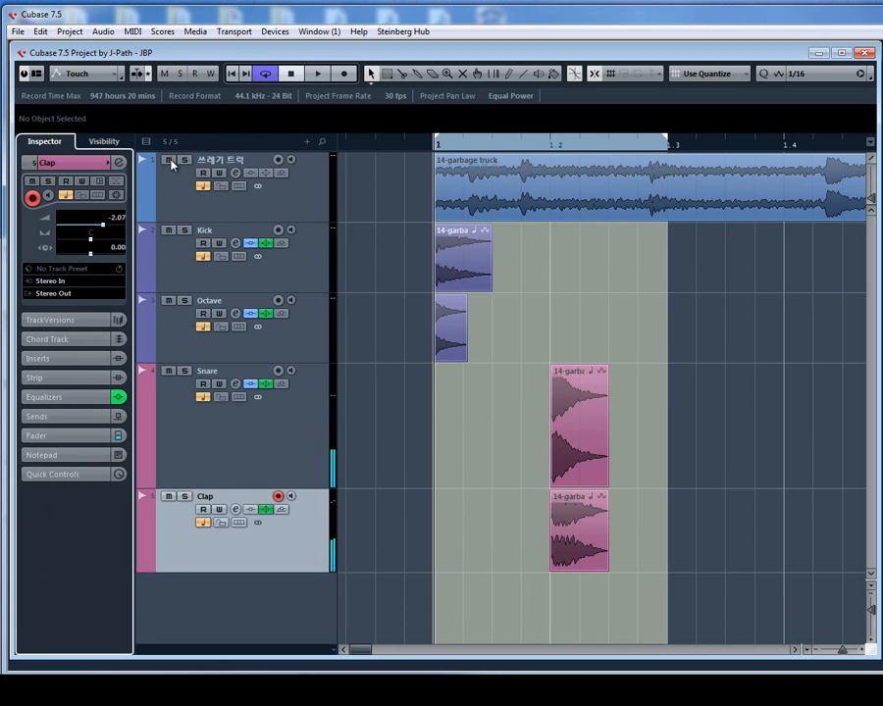
click(171, 162)
key(space)
scroll(518, 410, down, 2)
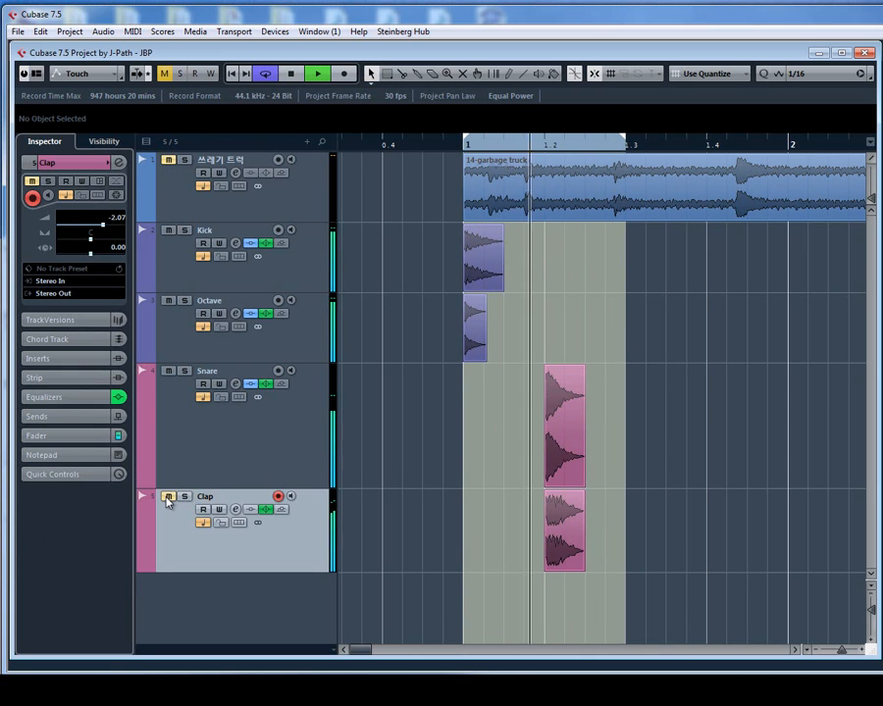
key(space)
Select the Snare and Clap events together and check the output level meter on the Transport panel
key(g)
key(g)
key(g)
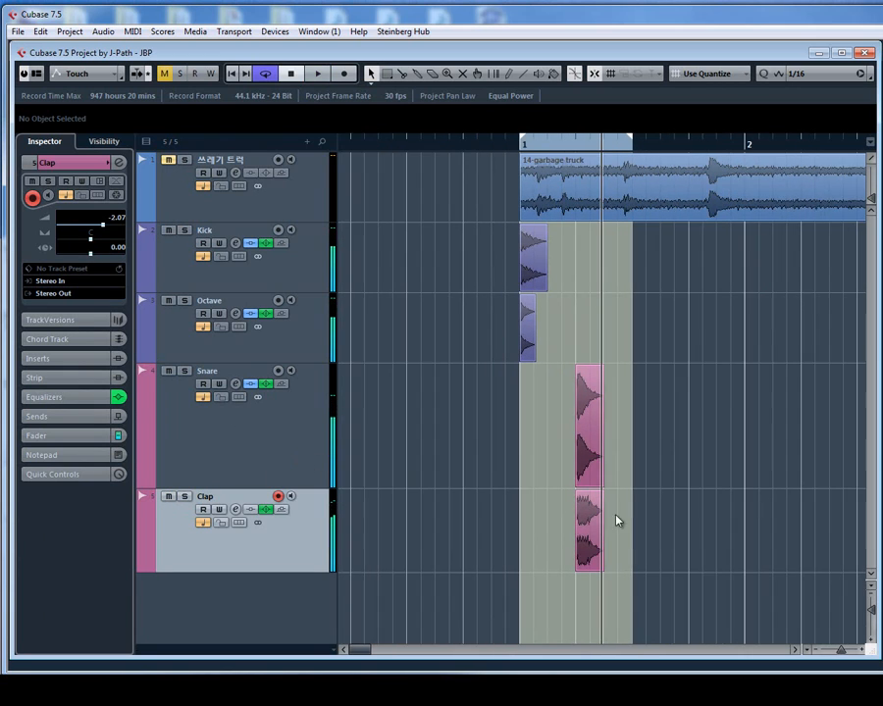
drag(643, 534, 589, 462)
key(h)
key(h)
key(h)
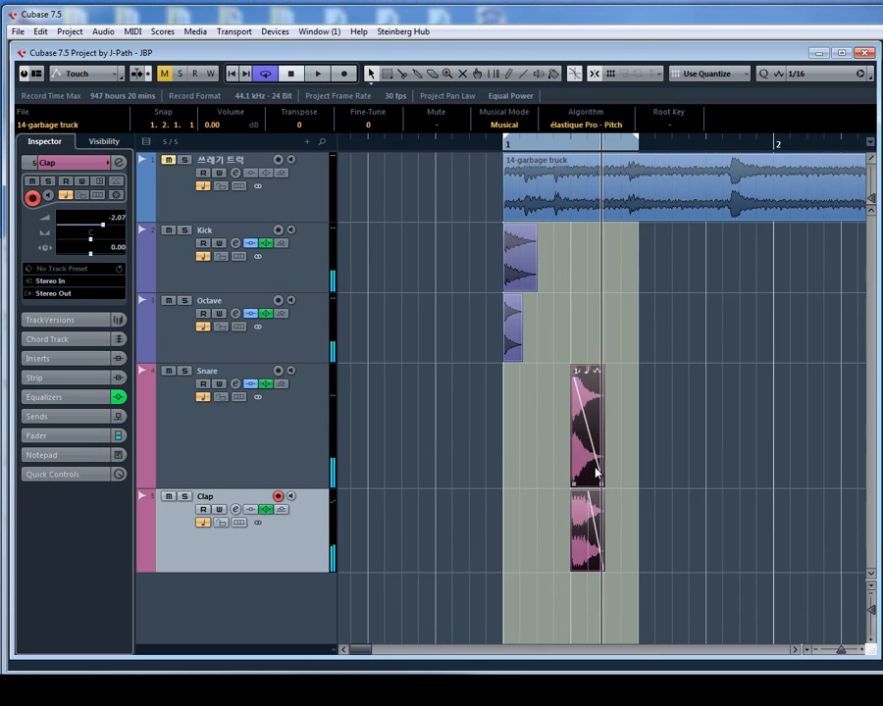
key(g)
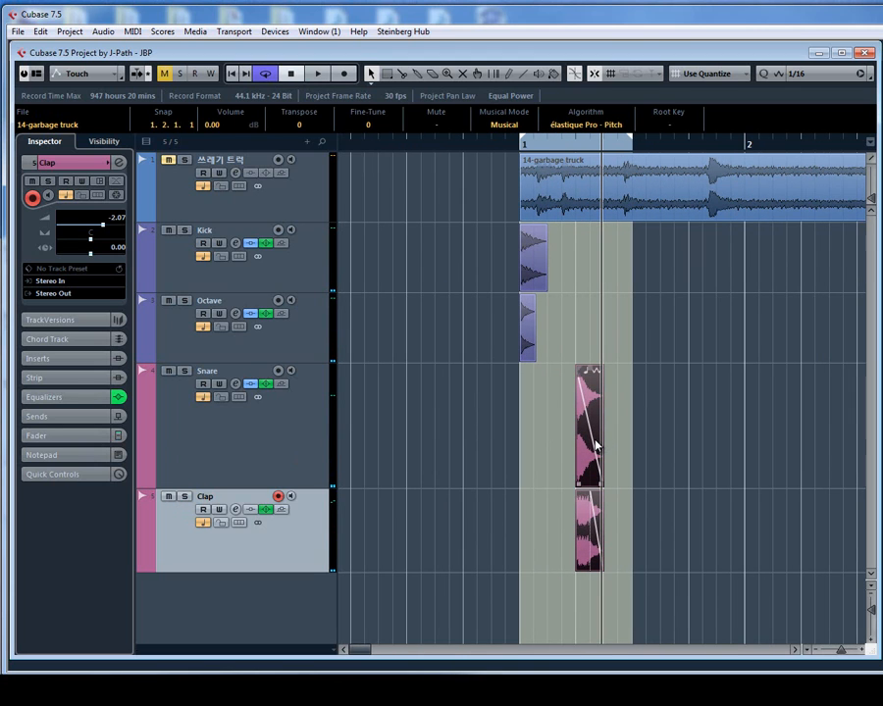
key(h)
key(h)
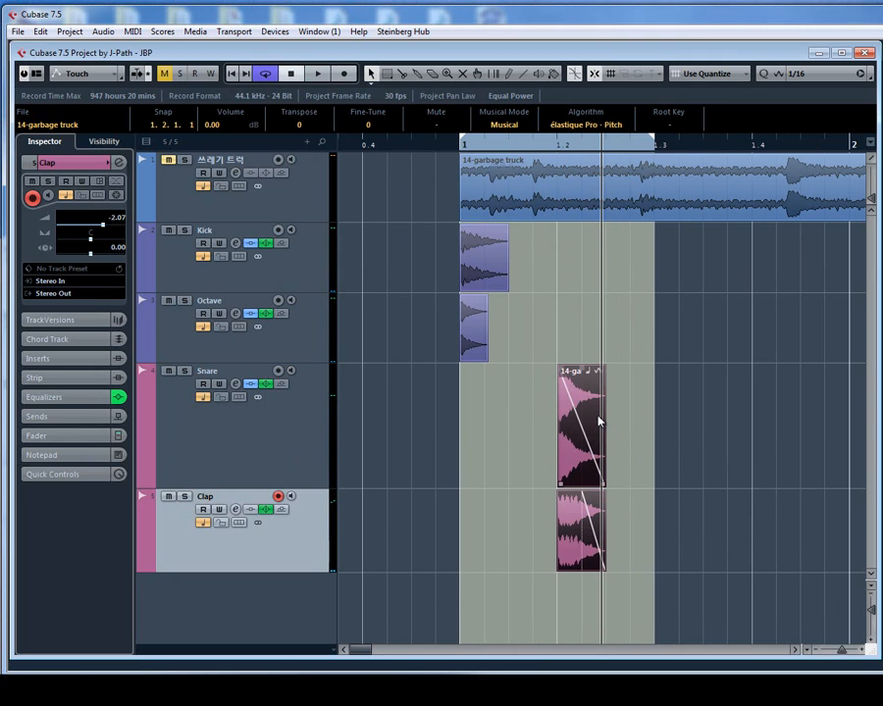
drag(686, 524, 579, 466)
key(g)
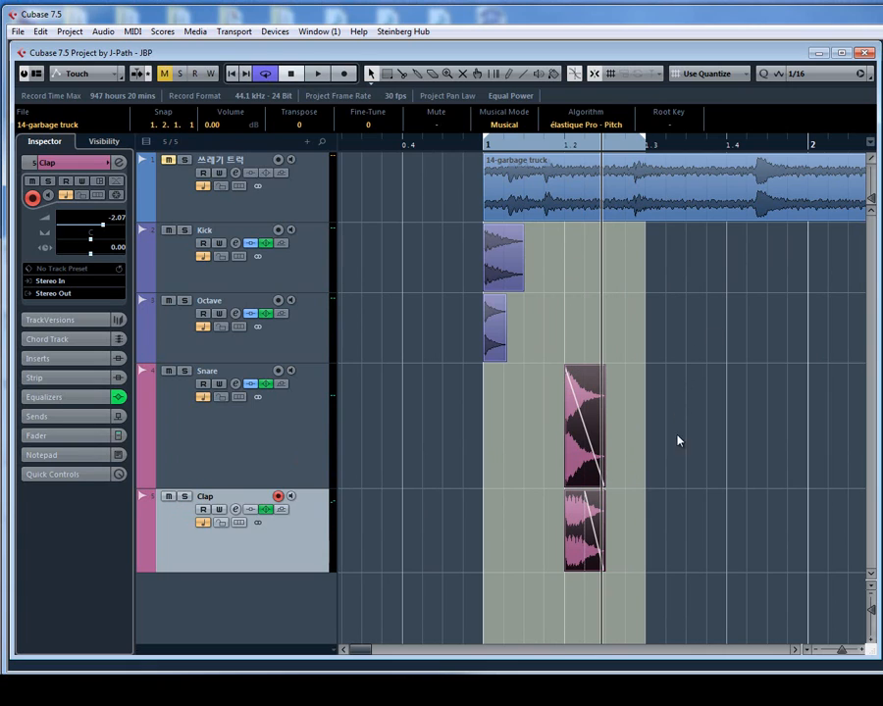
key(F2)
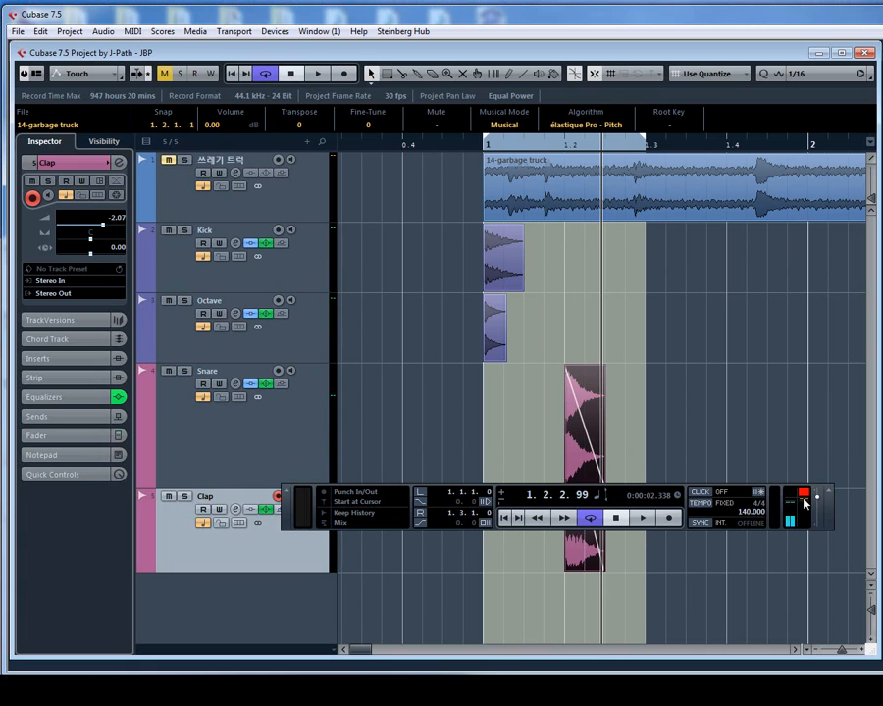
key(F2)
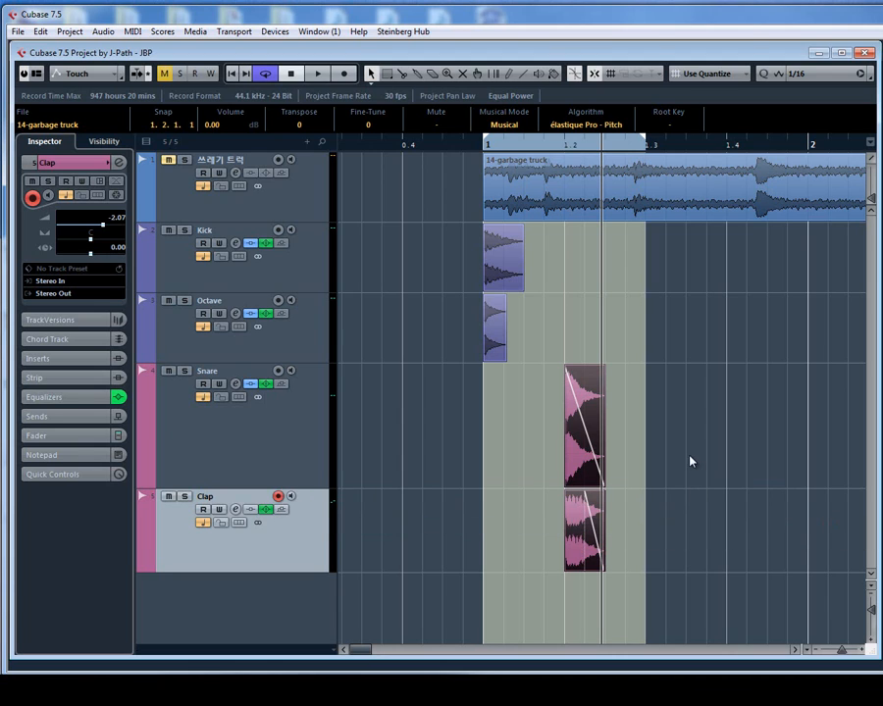
Move the Snare and Clap events together to 1.4 and extend the loop's end to bar 2
key(g)
key(g)
key(g)
drag(691, 532, 590, 472)
drag(590, 472, 688, 475)
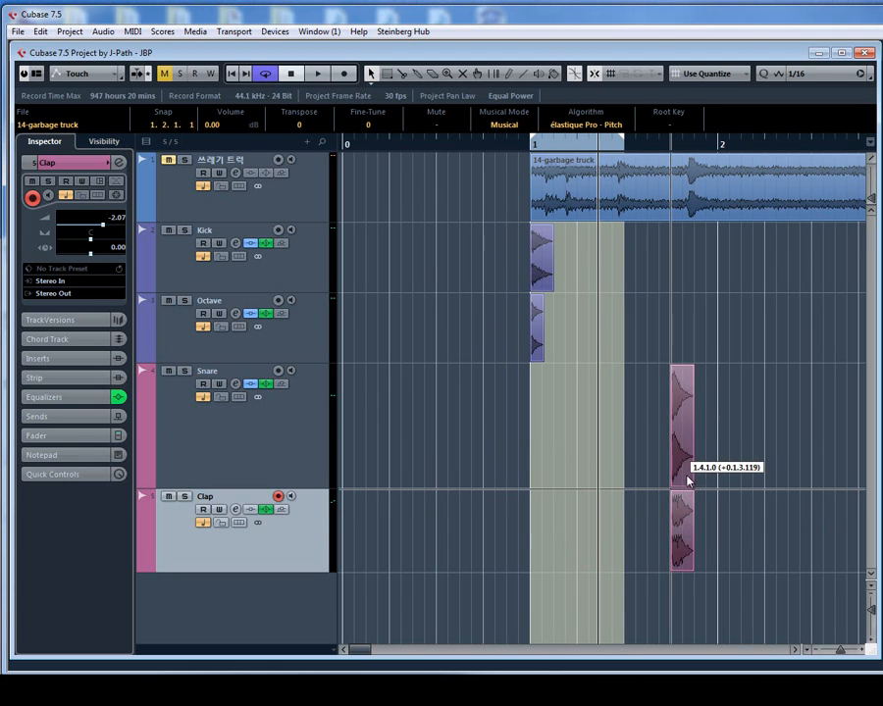
alt+click(717, 147)
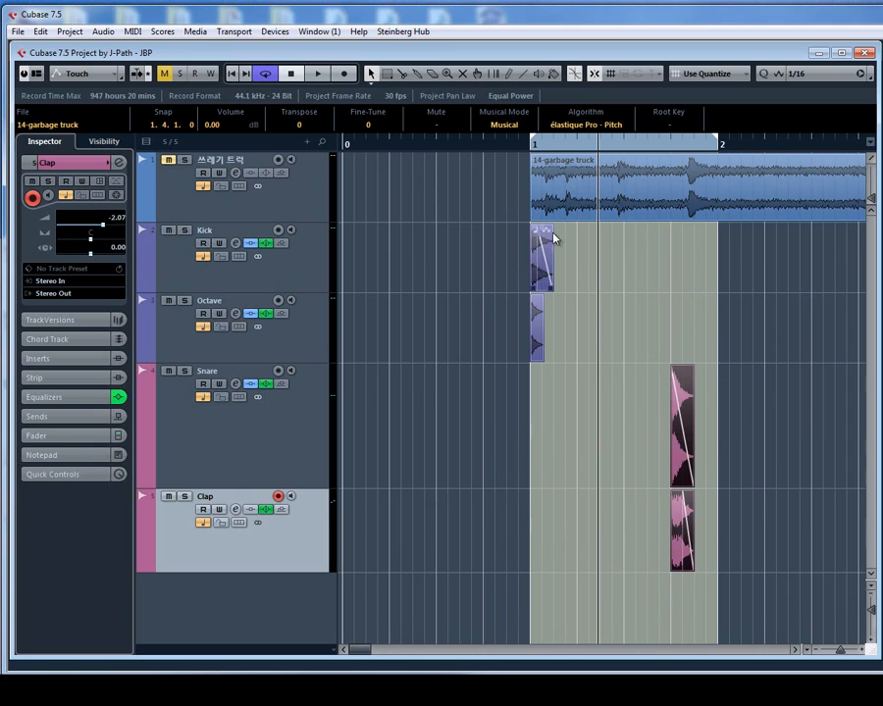
Select the Kick and Octave events together and play the one-bar loop
drag(562, 225, 539, 328)
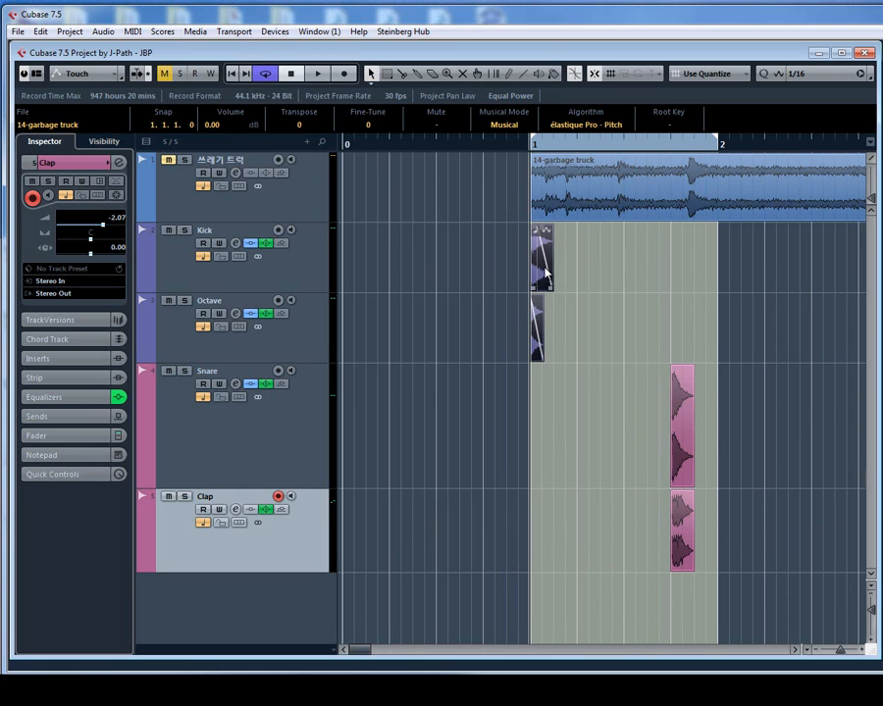
key(space)
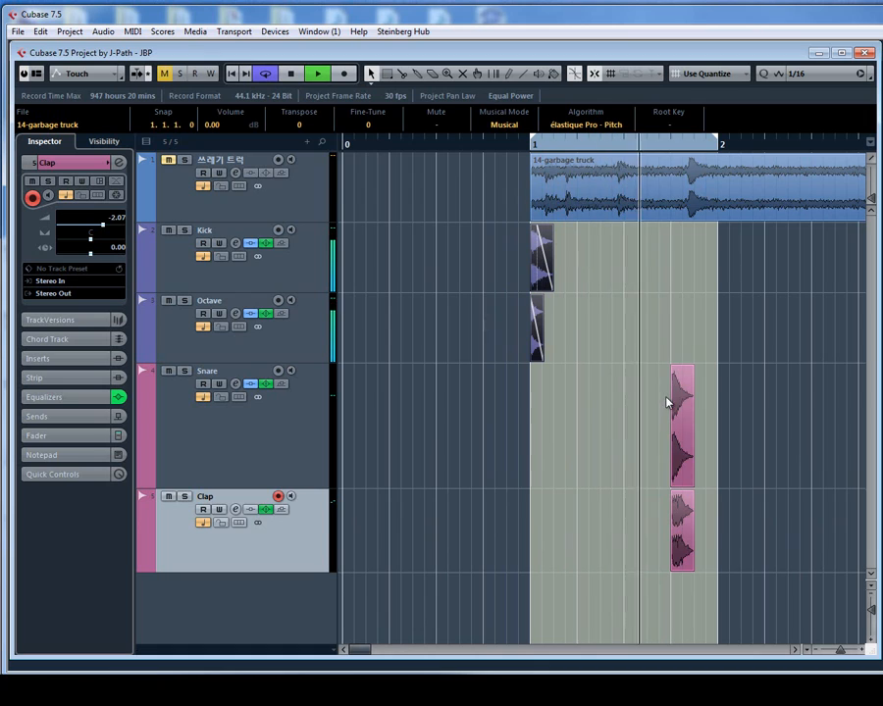
Copy the kick and octave hits from the start of bar 1 to beat 3 and play the loop
key(space)
drag(546, 279, 641, 283)
key(space)
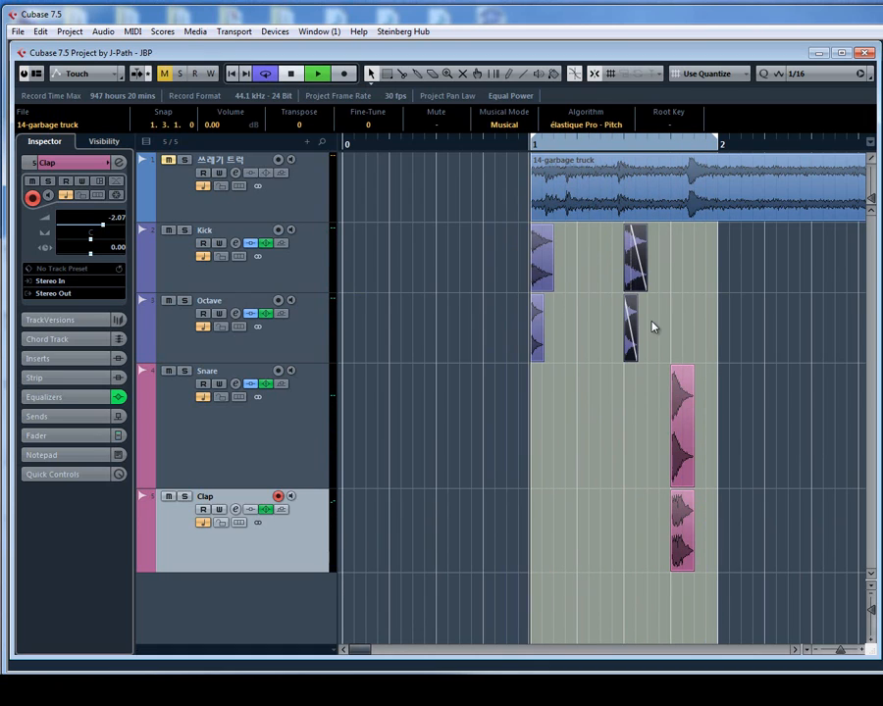
key(h)
key(h)
key(space)
Move the copied kick and octave hits to 1.2.3 and the snare and clap to beat 3, and play the loop
drag(721, 276, 676, 276)
drag(773, 406, 822, 551)
drag(808, 477, 737, 475)
key(g)
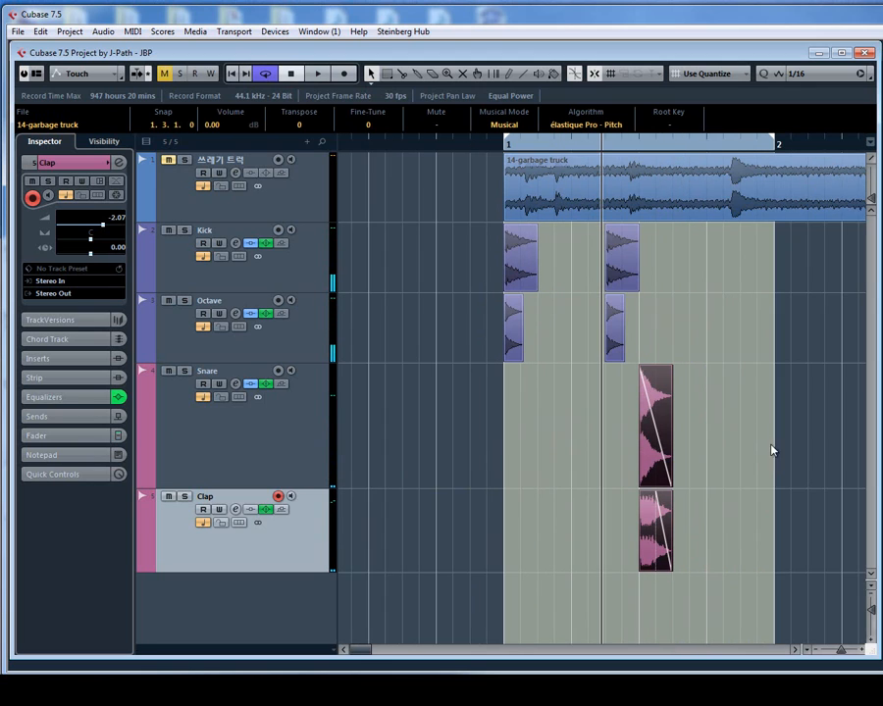
key(g)
key(space)
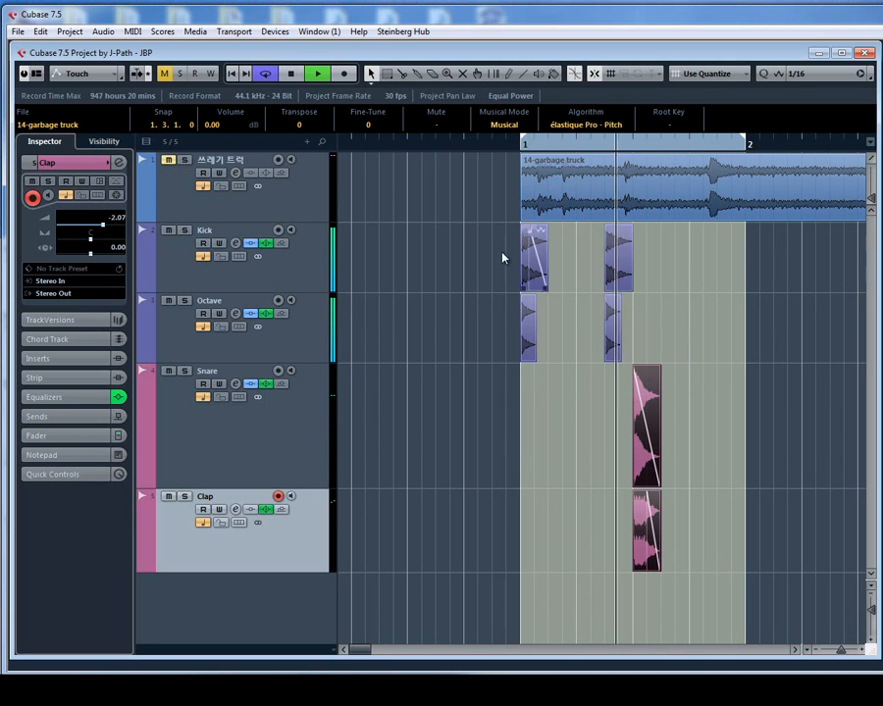
key(g)
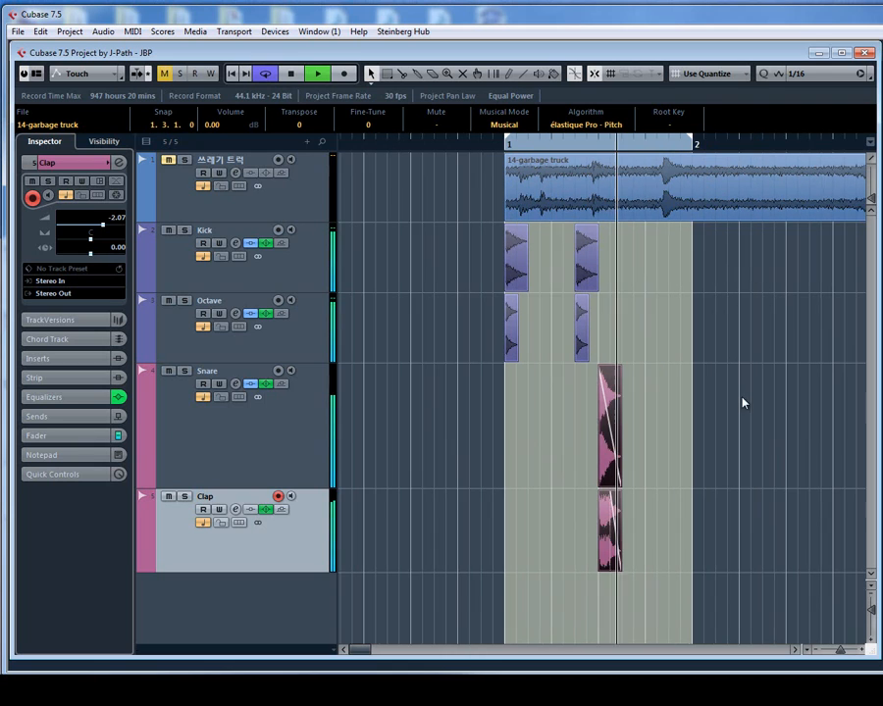
key(g)
key(space)
Duplicate the bar 1 drum pattern into bar 2 and glue each track's hits into a single part
drag(689, 526, 667, 275)
drag(782, 518, 493, 256)
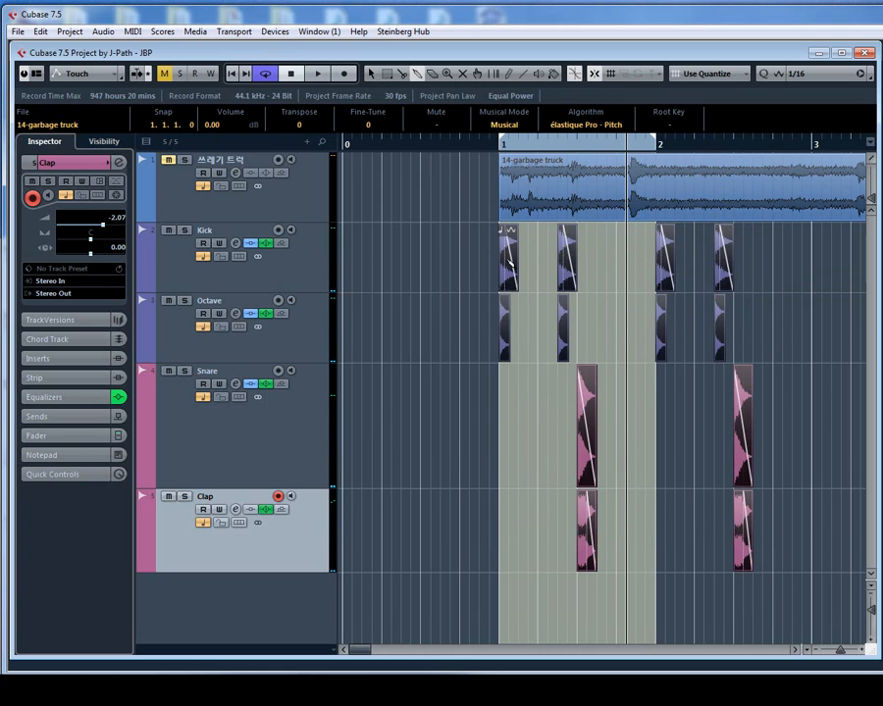
key(ctrl+g)
click(596, 256)
Extend the ends of the Kick and Octave parts to the start of bar 3
drag(731, 287, 811, 290)
click(720, 353)
drag(724, 357, 812, 359)
Extend the Snare and Clap parts so each spans from the start of bar 1 to the start of bar 3
click(612, 472)
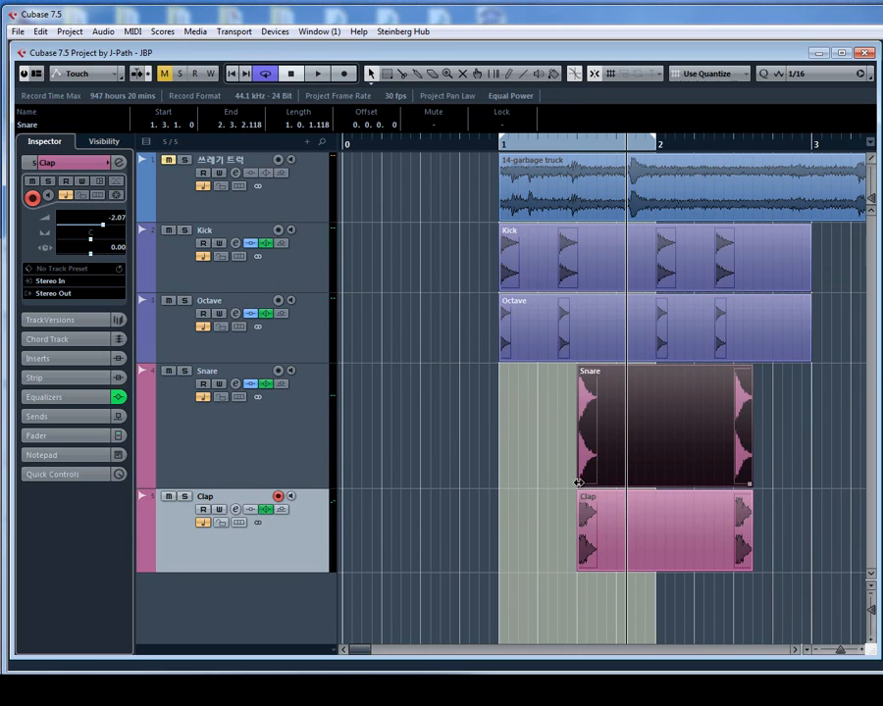
drag(579, 482, 502, 483)
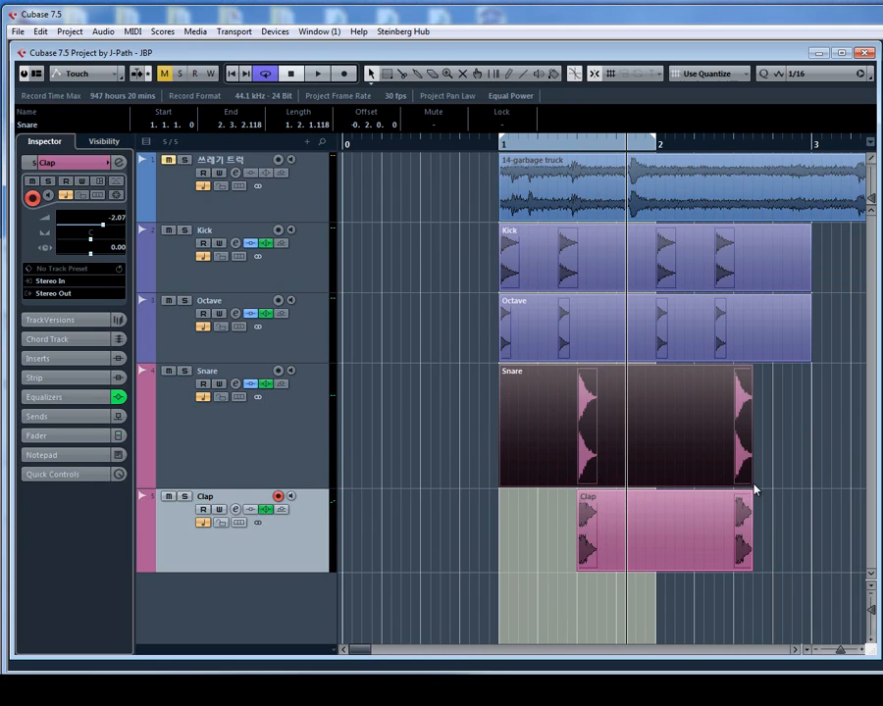
drag(754, 488, 811, 488)
click(599, 523)
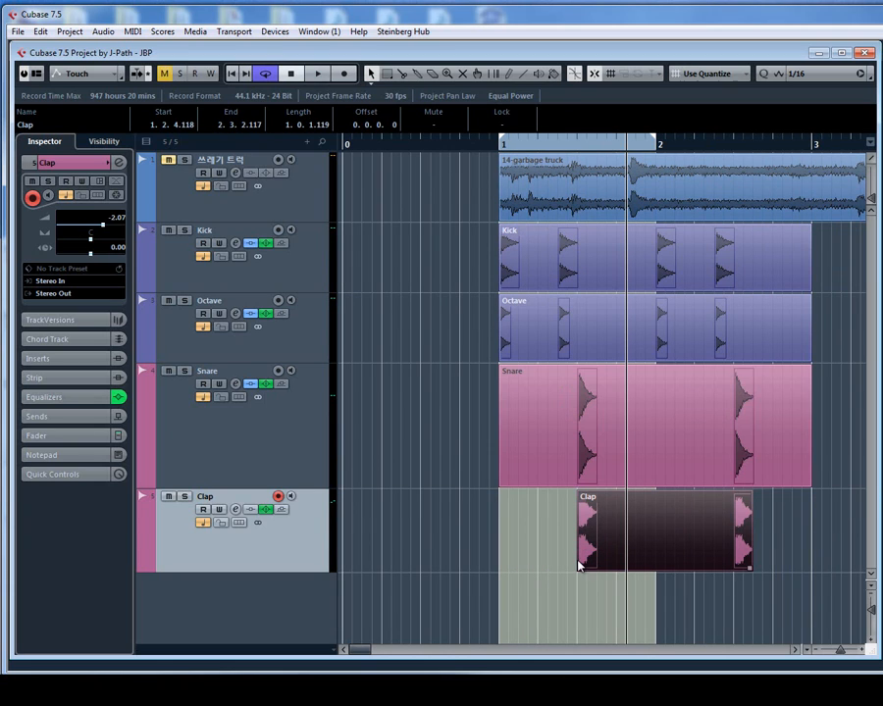
drag(580, 567, 502, 568)
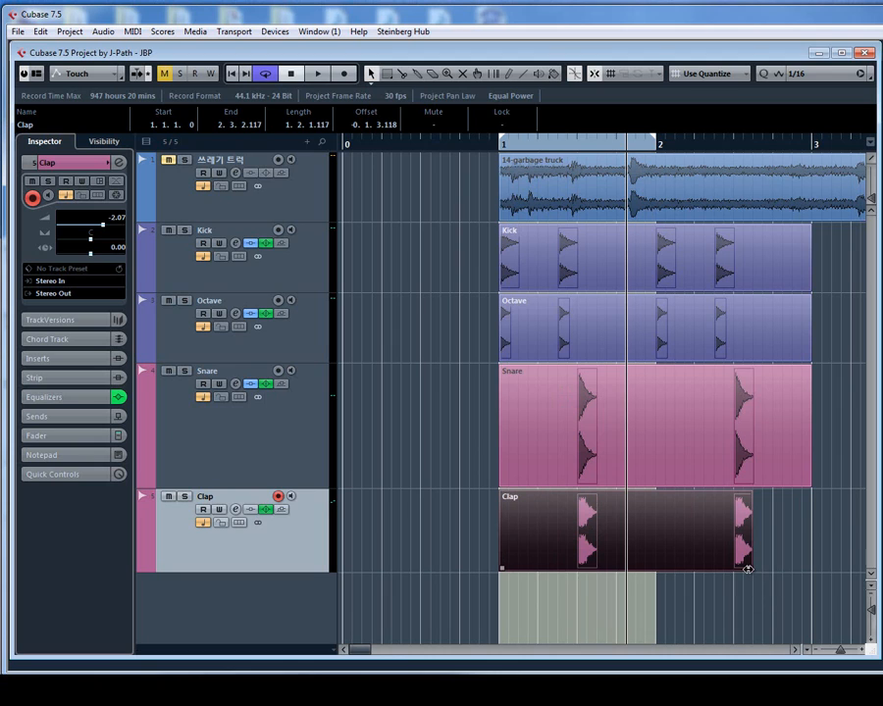
drag(748, 569, 799, 561)
Select the four drum parts and set the loop locators to them, covering bars 1 and 2
key(g)
drag(759, 516, 584, 280)
key(p)
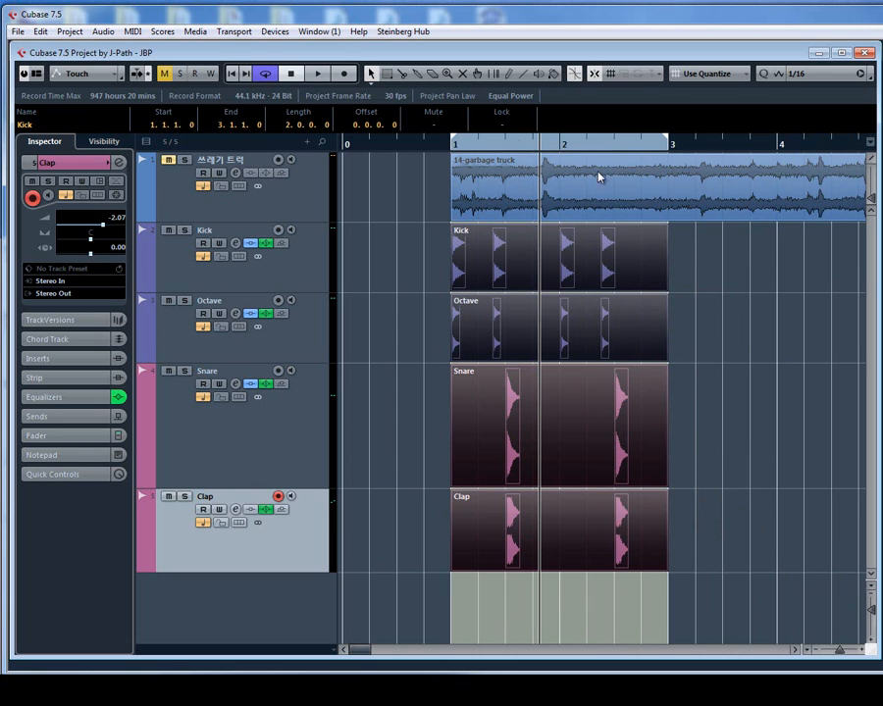
View the Kick, Octave, Snare and Clap parts together in the Audio Part Editor and close it
double_click(637, 276)
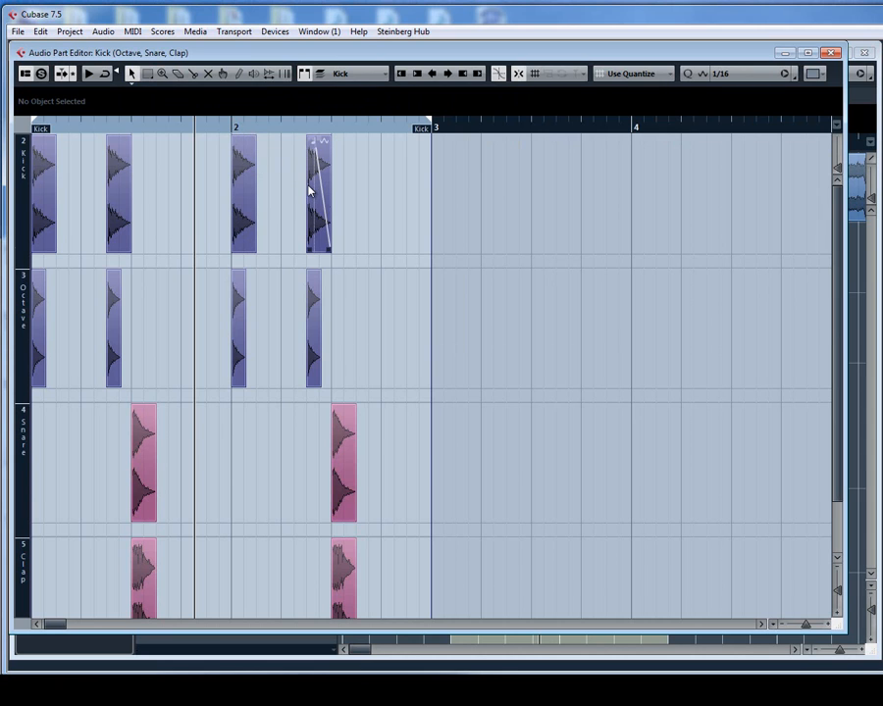
key(shift+g)
key(shift+g)
key(g)
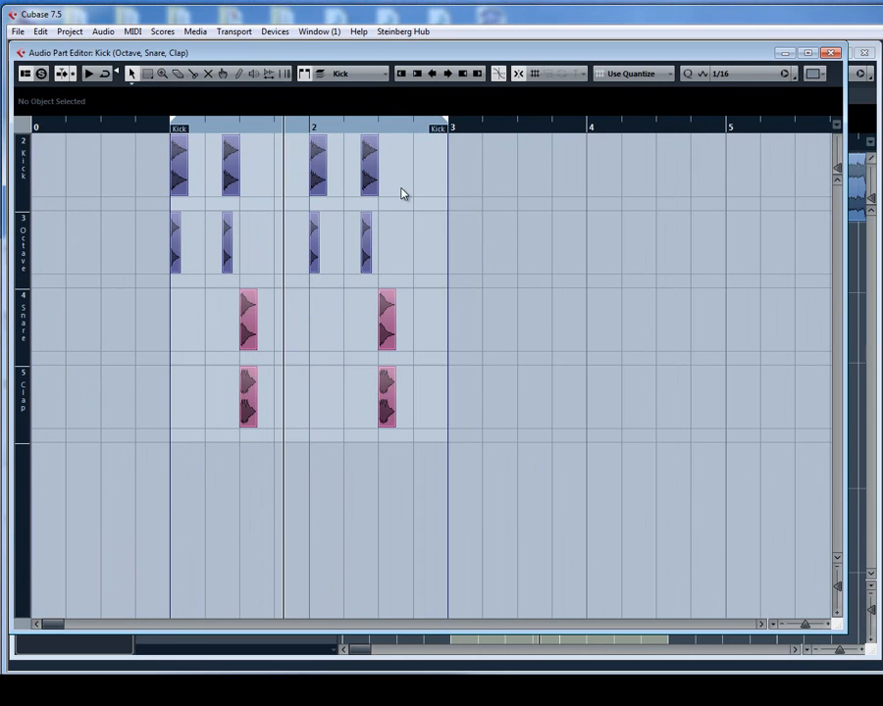
click(832, 53)
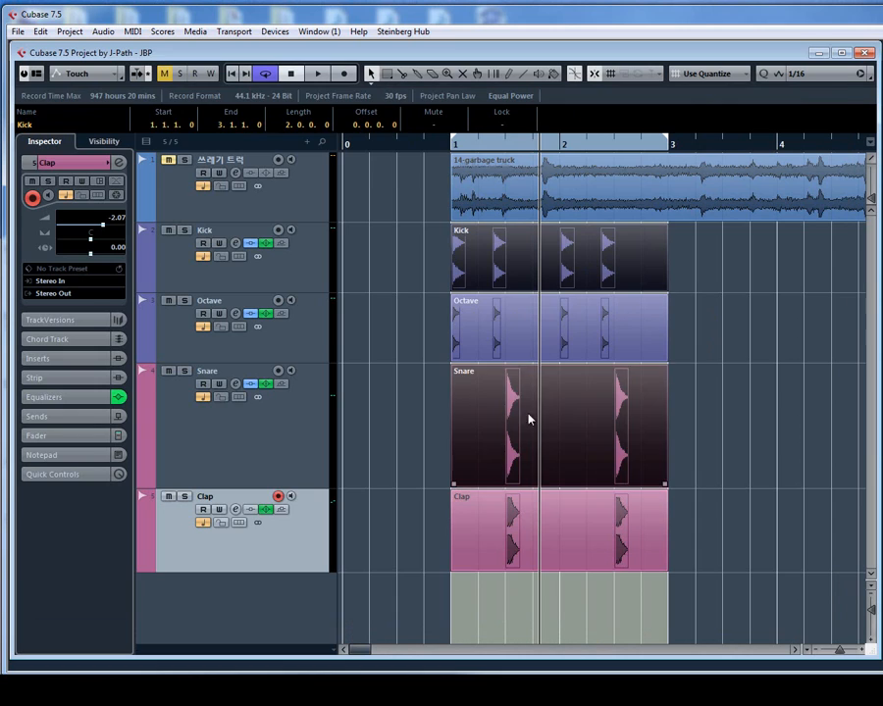
View only the Kick and Snare parts together in the Audio Part Editor and close it
double_click(529, 419)
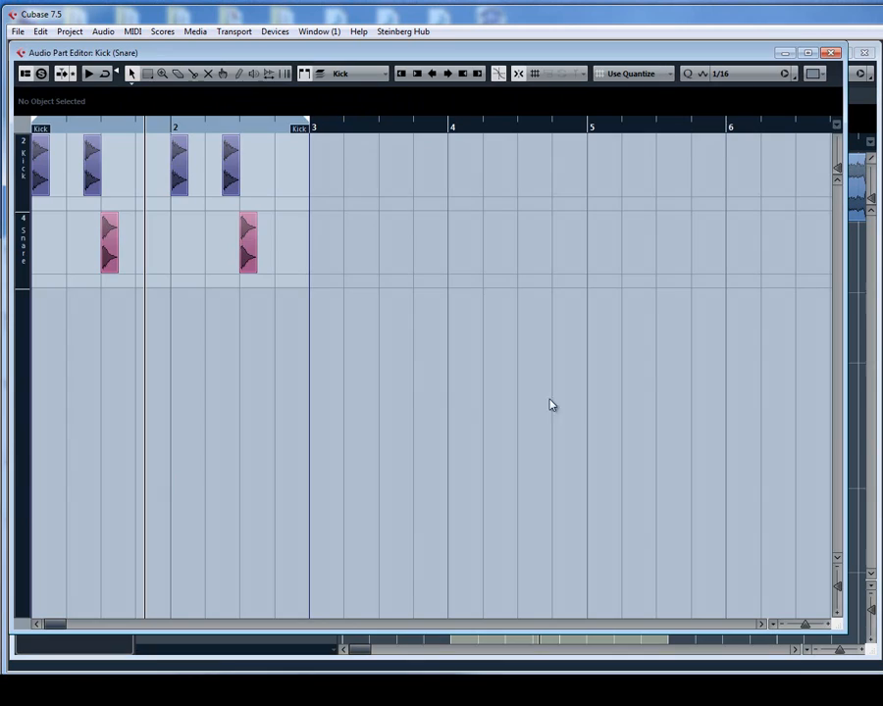
click(831, 55)
click(732, 416)
click(544, 253)
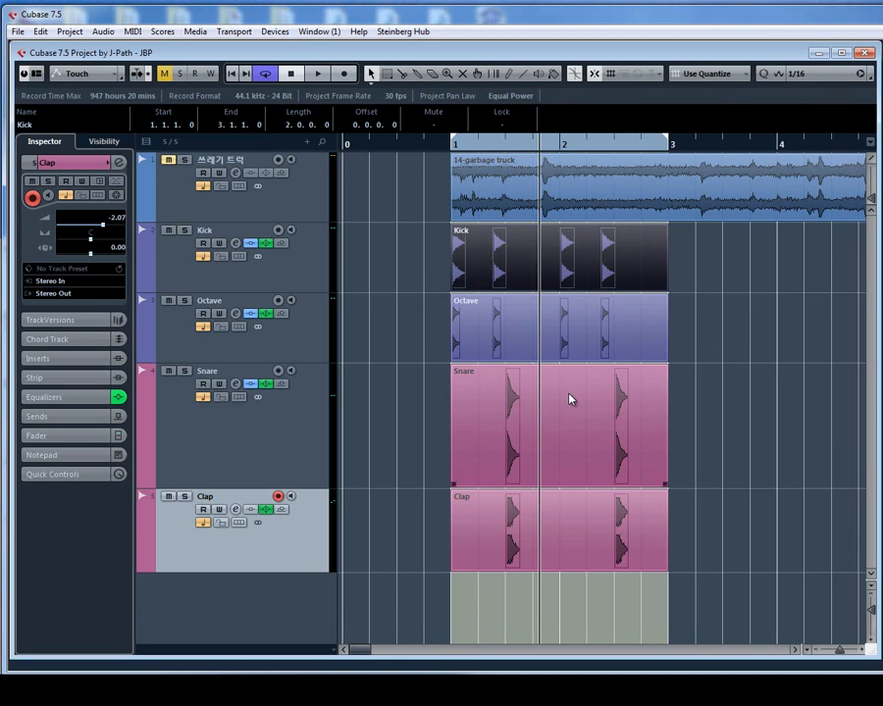
Open all four drum parts in the Audio Part Editor and copy the kick and octave hits at 2.2.3 to 2.1.4
drag(738, 551, 552, 272)
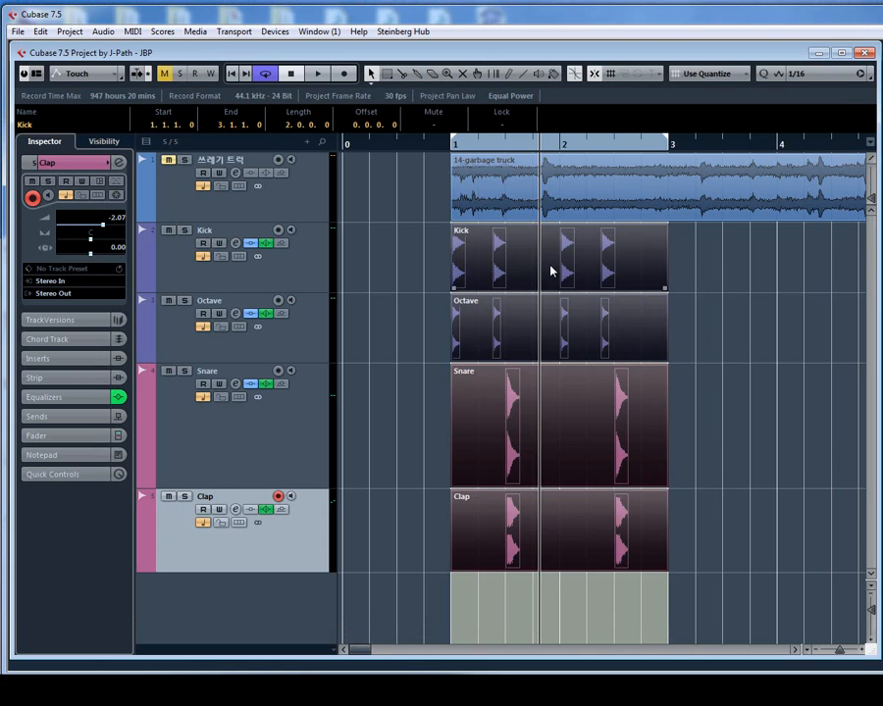
double_click(552, 272)
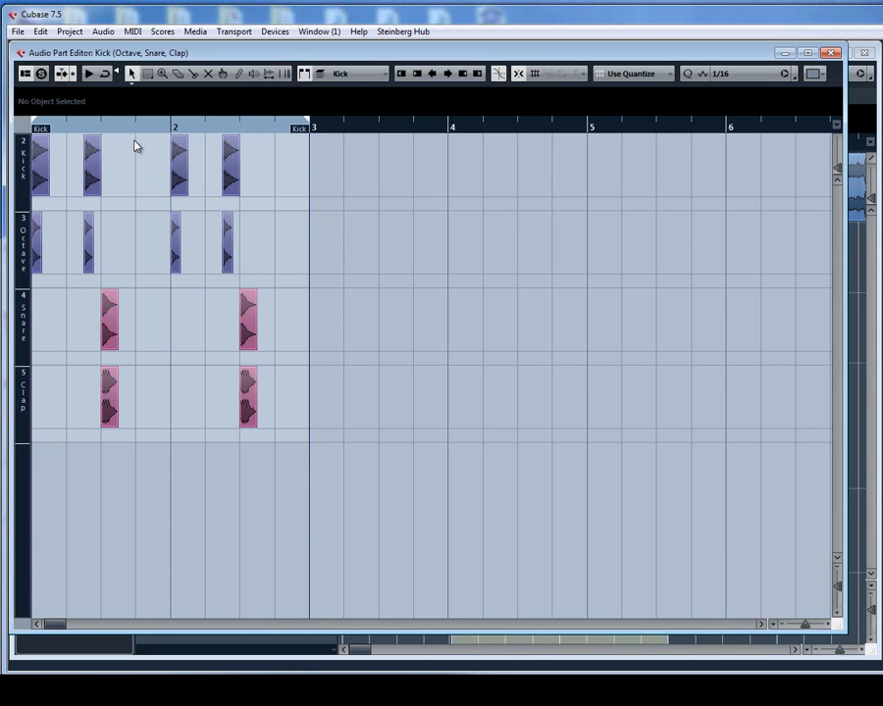
key(h)
key(h)
key(h)
key(h)
key(h)
key(h)
key(h)
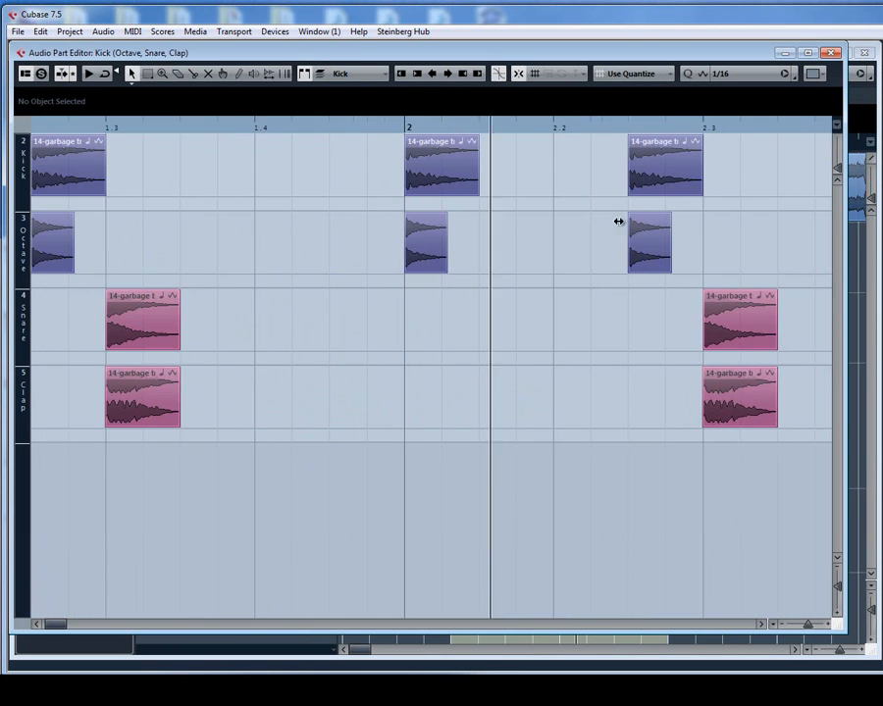
drag(703, 238, 554, 184)
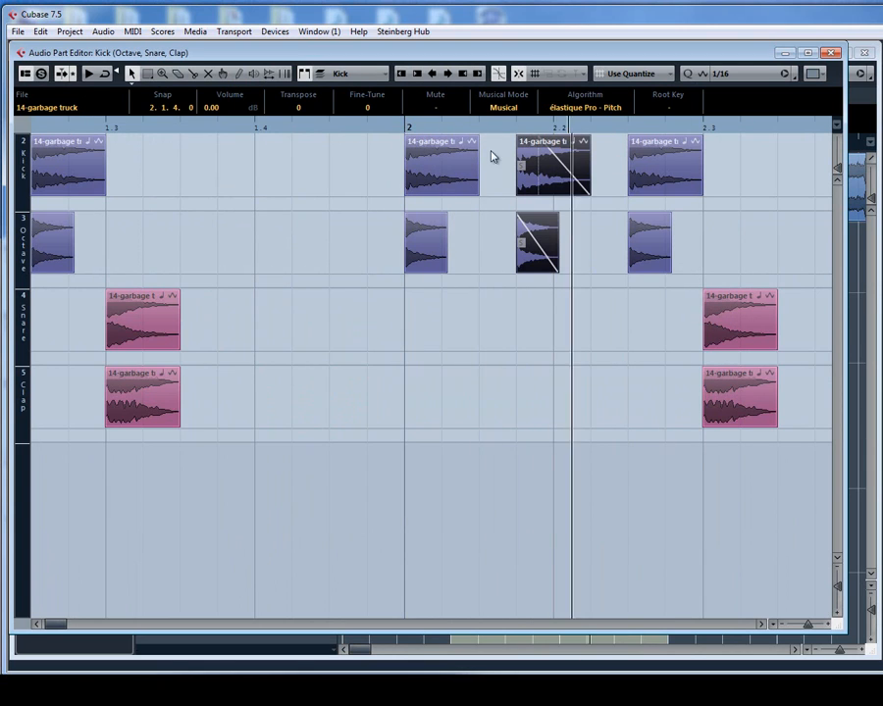
Lower the volume of the kick and octave hits at 2.2.3 to -5 dB
key(g)
key(g)
key(g)
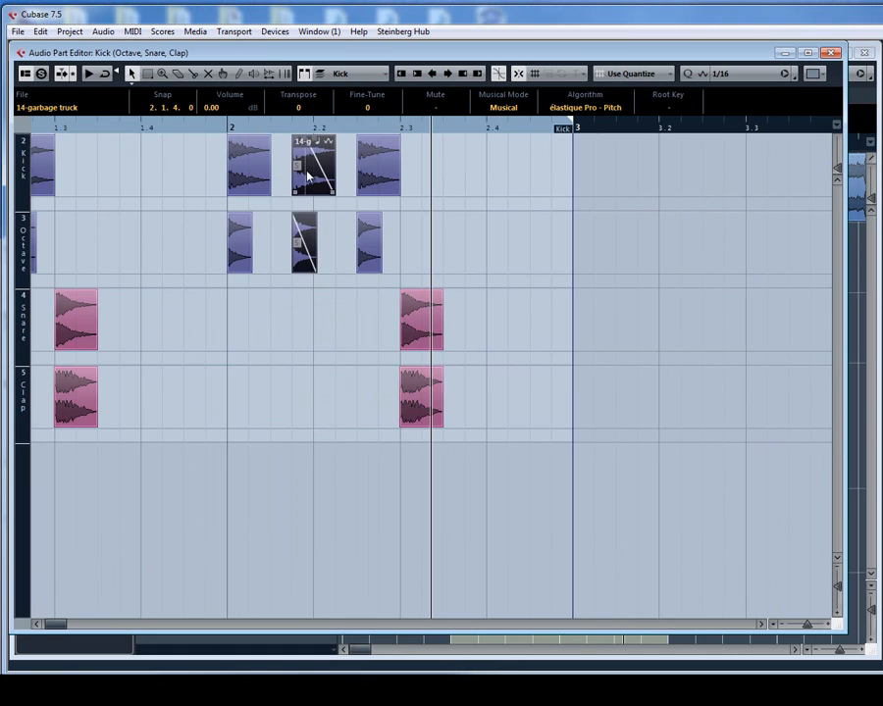
click(366, 194)
shift+click(374, 223)
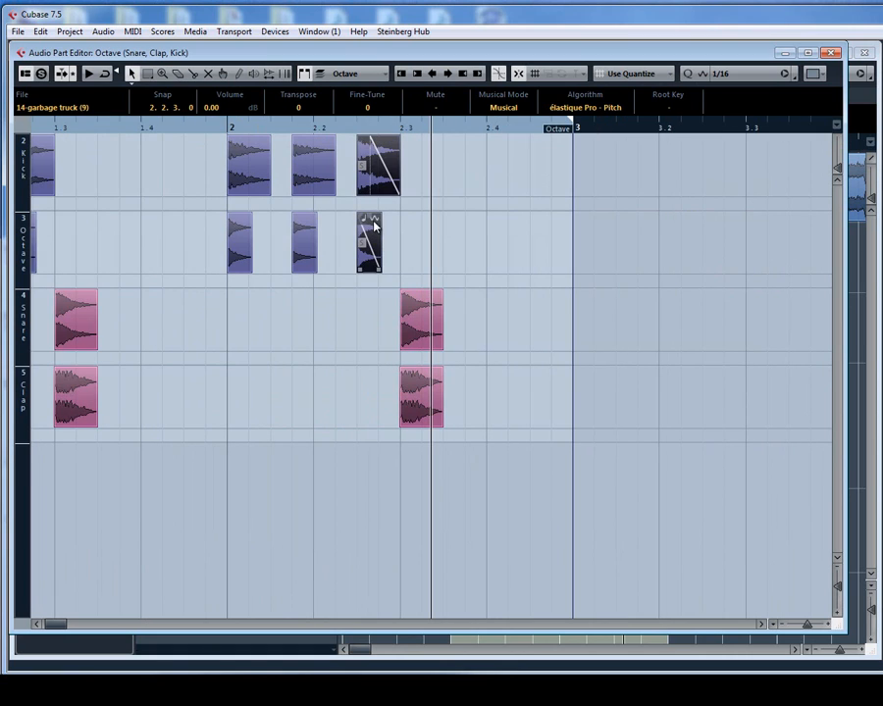
scroll(379, 190, down, 7)
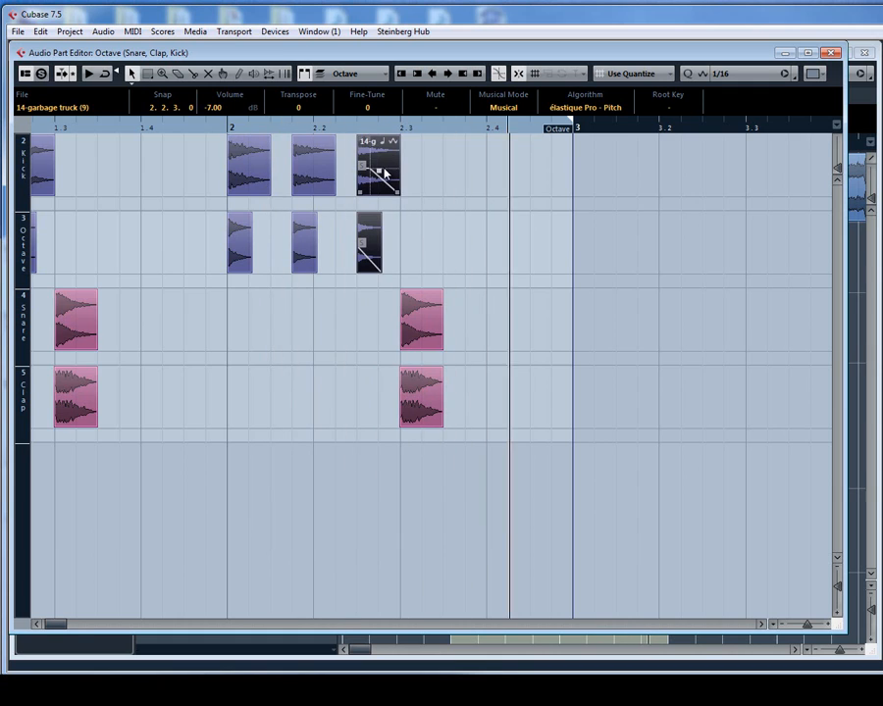
scroll(384, 174, up, 1)
key(g)
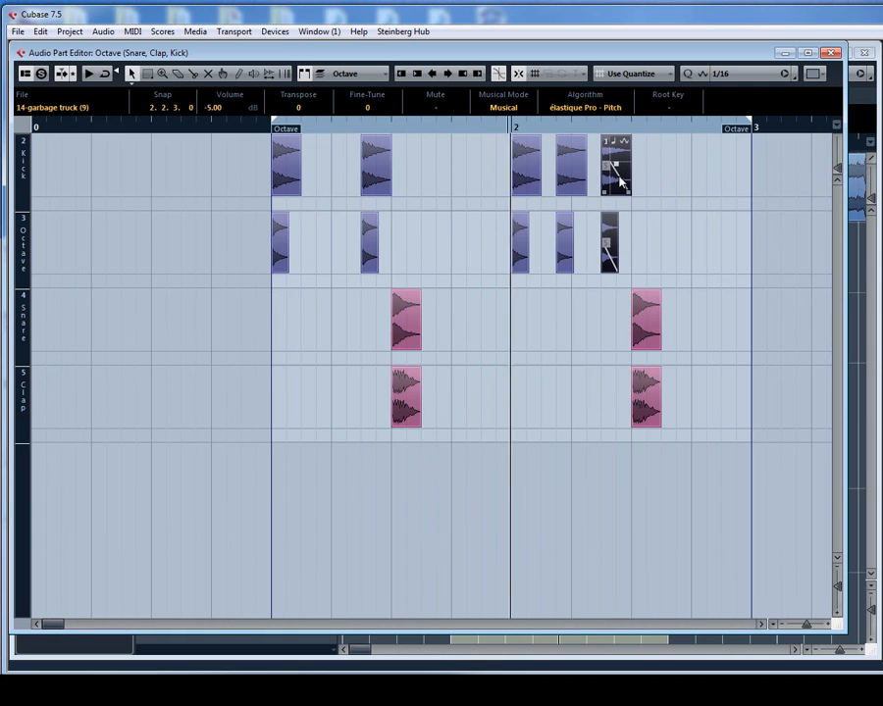
Copy the first clap hit to 1.4.1 and 1.4.4 and play the loop
click(637, 397)
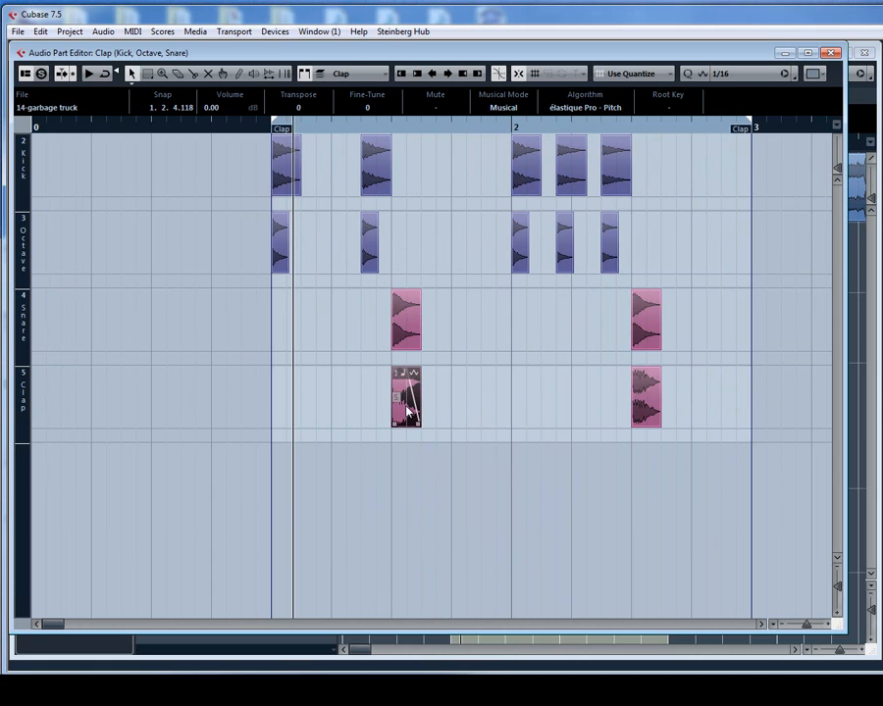
drag(406, 402, 515, 417)
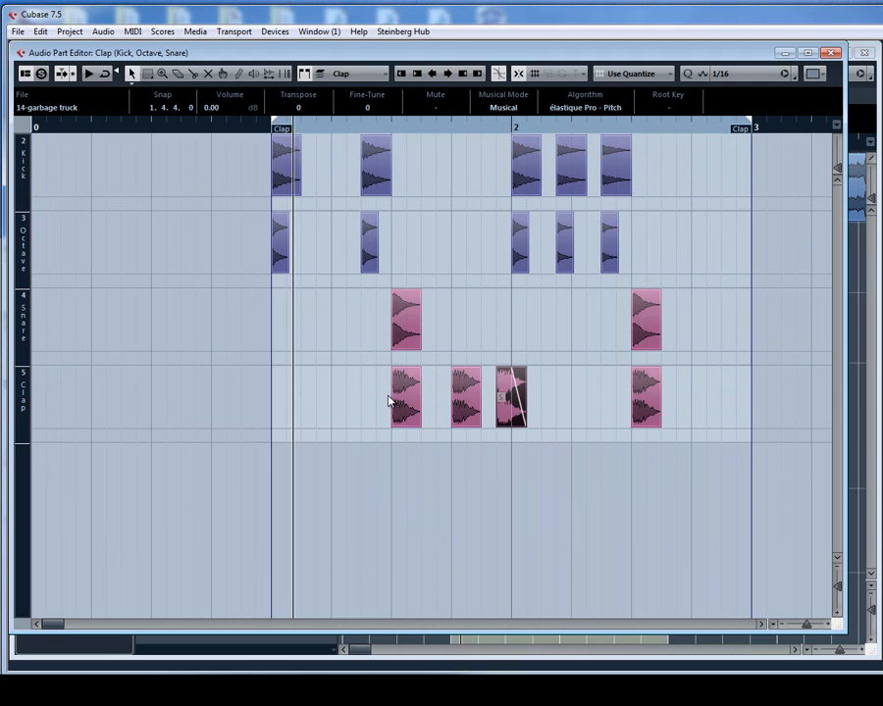
key(space)
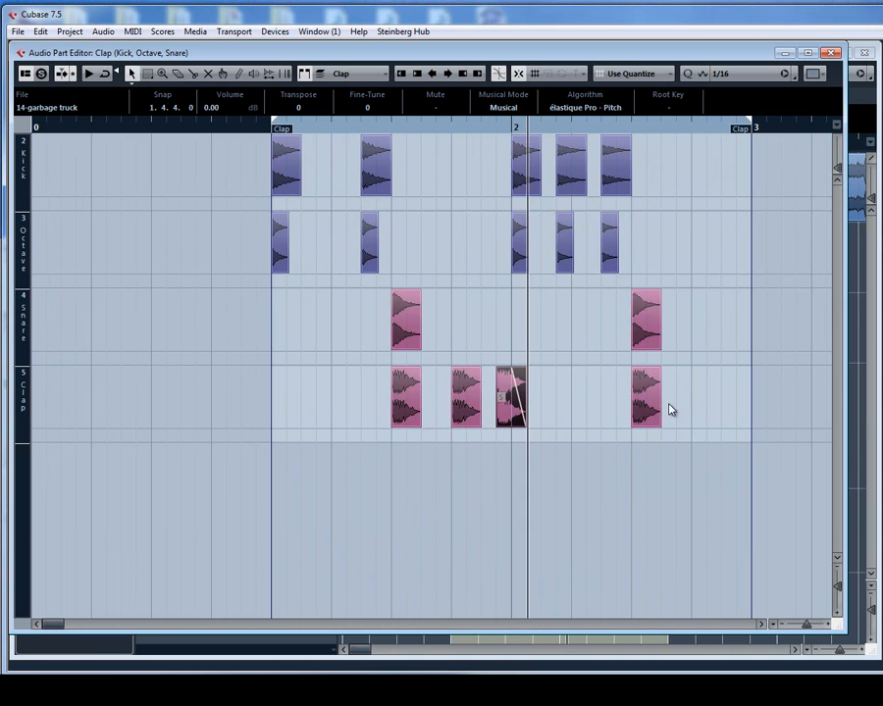
Add four short sixteenth-note claps on beat 4 of bar 2 and lower the last one to -4 dB
drag(645, 405, 713, 424)
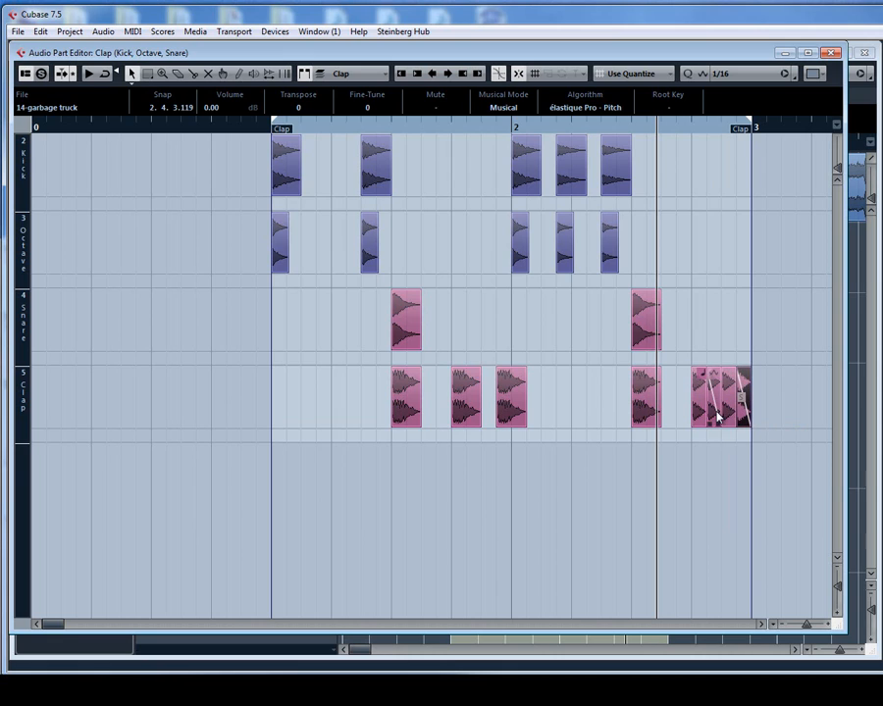
drag(749, 409, 714, 398)
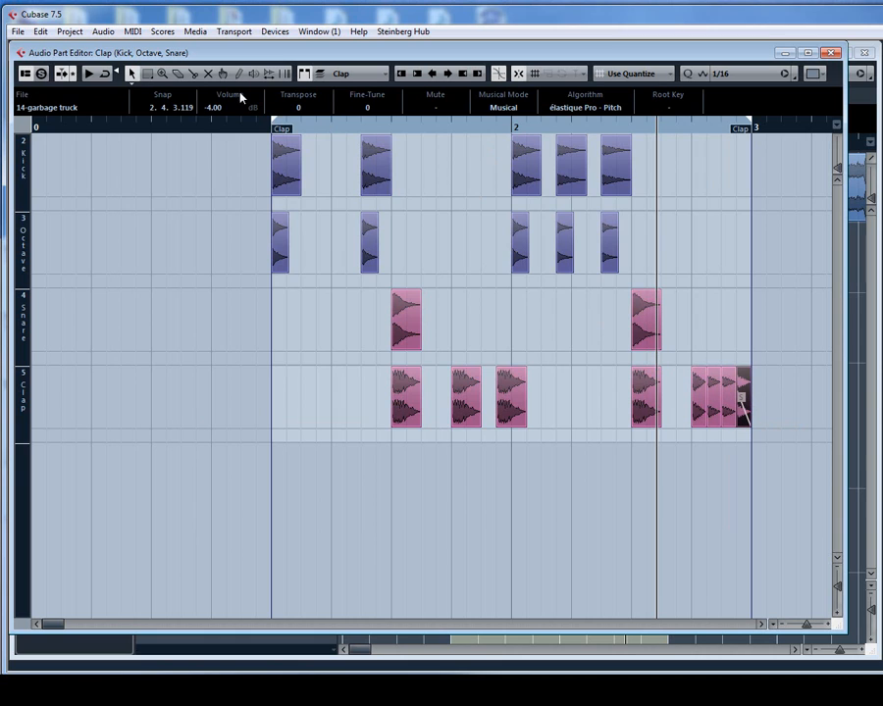
click(429, 497)
Adjust the volume of the last three short claps in bar 2 as a group, with the first of them at -2 dB
key(g)
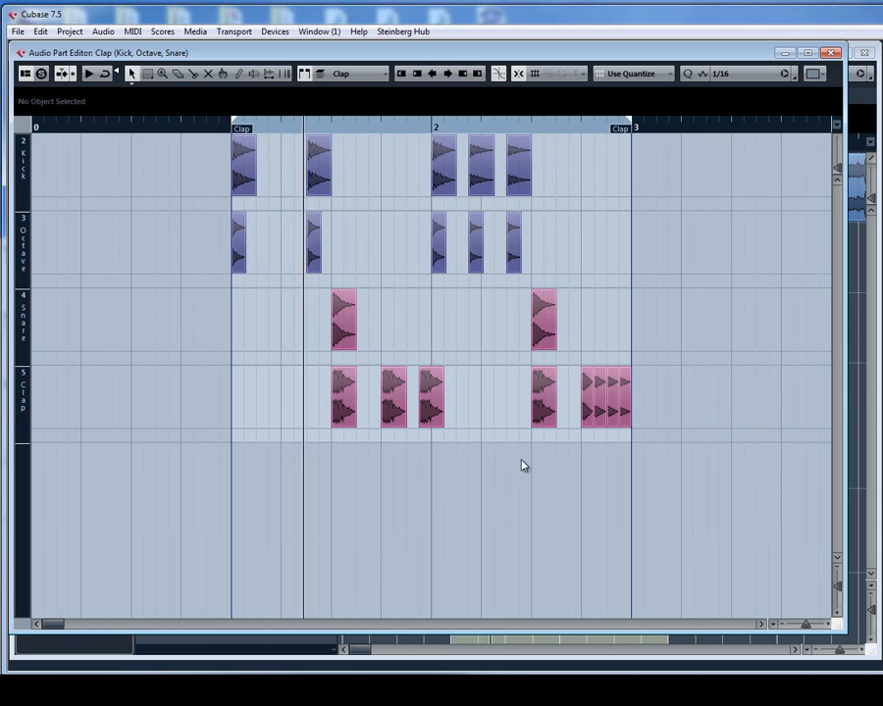
key(g)
key(g)
key(g)
key(g)
key(g)
key(g)
key(h)
key(h)
key(h)
key(h)
key(h)
key(h)
key(h)
key(h)
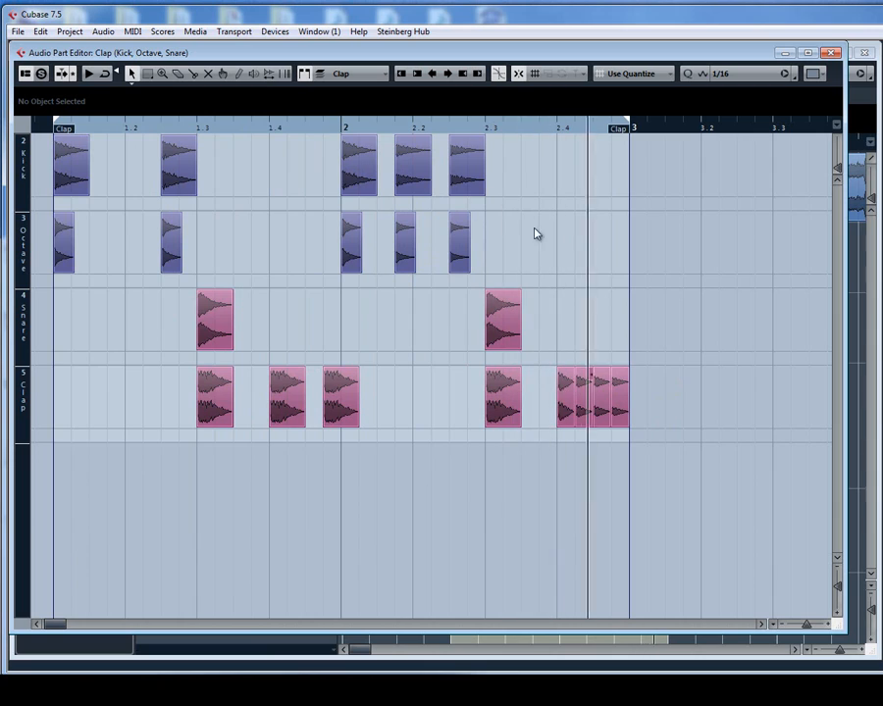
click(582, 398)
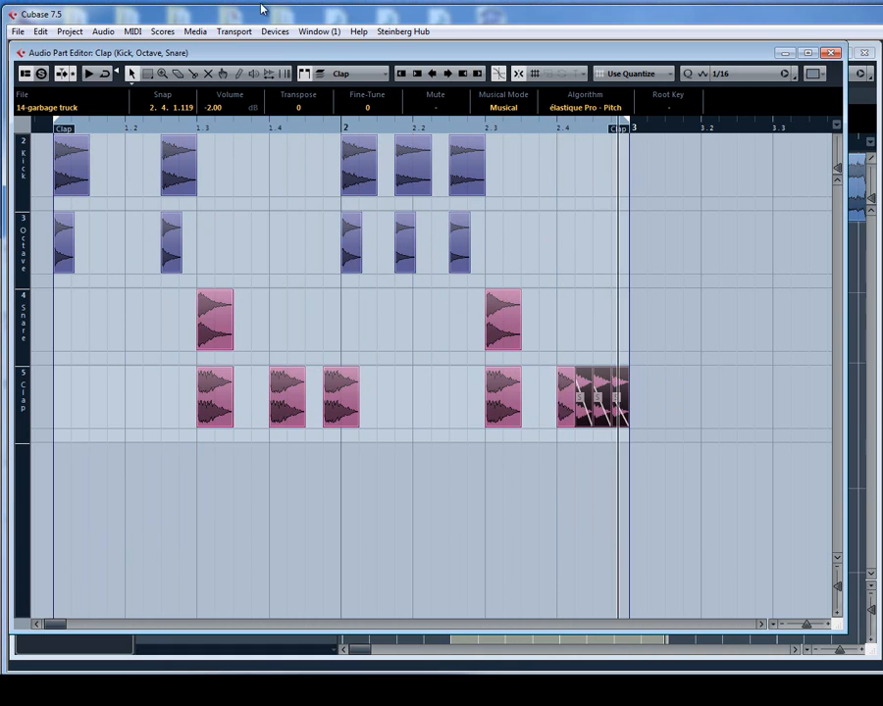
Select all the hits on the Clap track and set their transpose to 2
key(g)
key(g)
key(g)
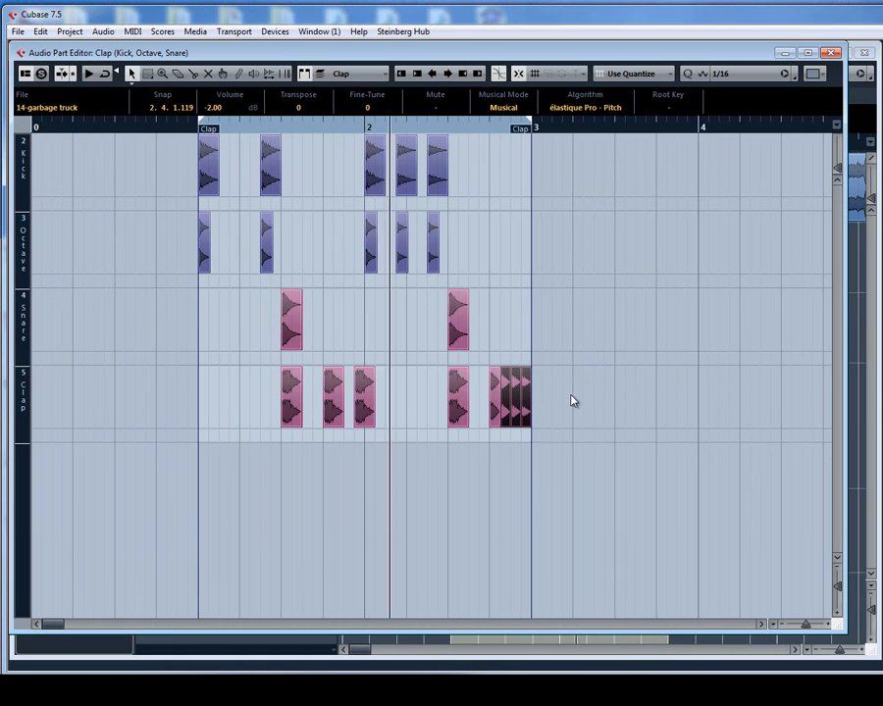
drag(588, 400, 244, 394)
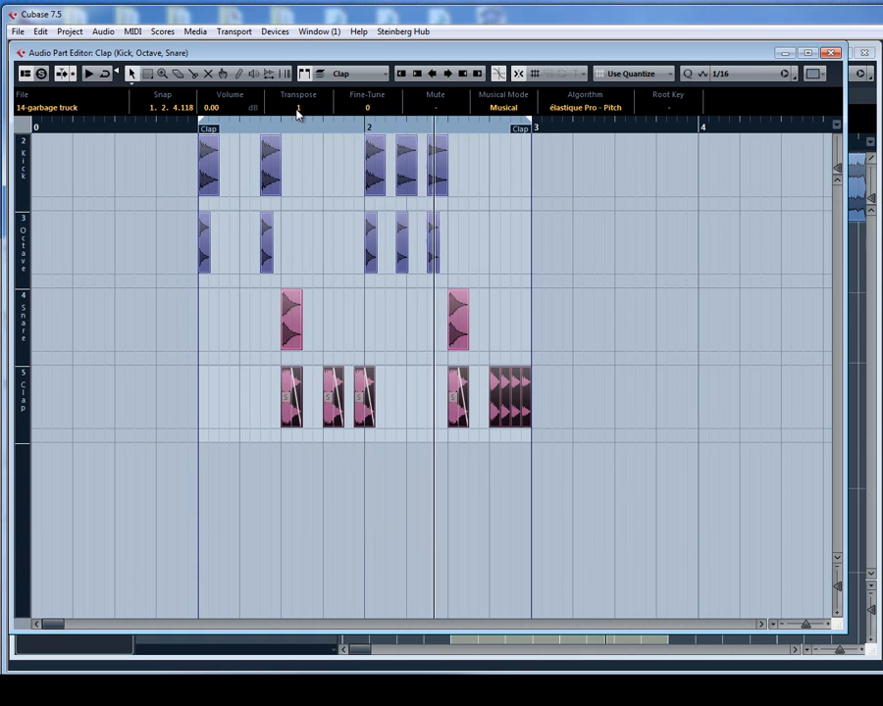
scroll(298, 111, up, 1)
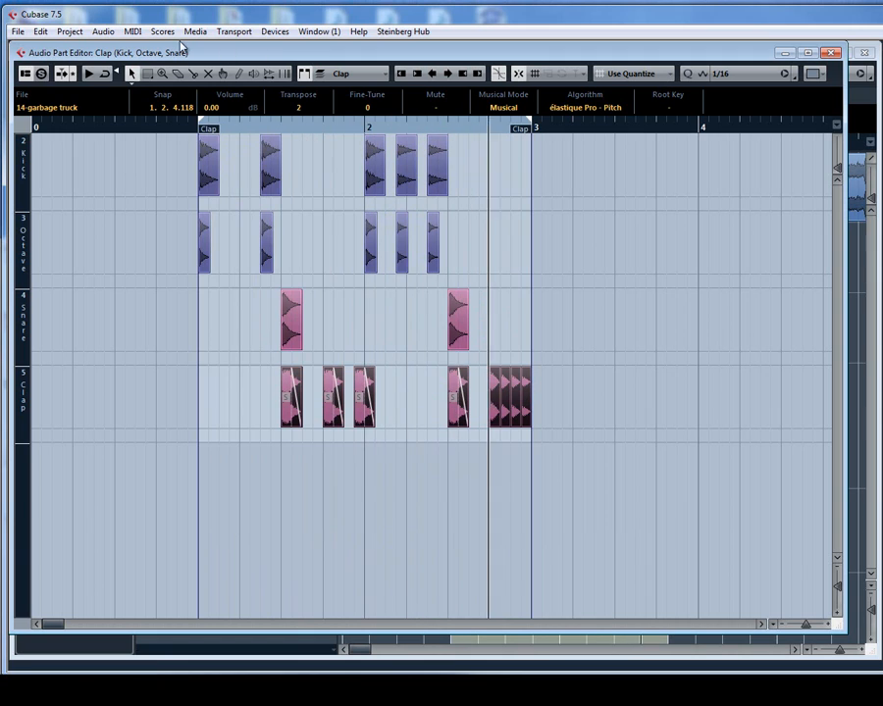
Deselect the clap hits and close the Audio Part Editor to return to the project arrangement
click(436, 448)
drag(643, 419, 242, 392)
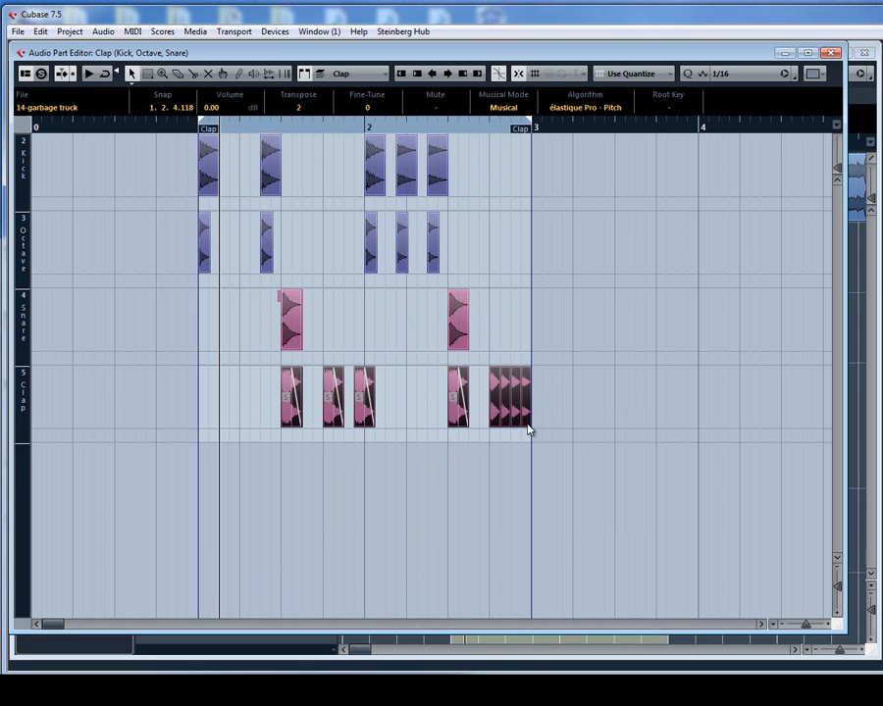
click(829, 54)
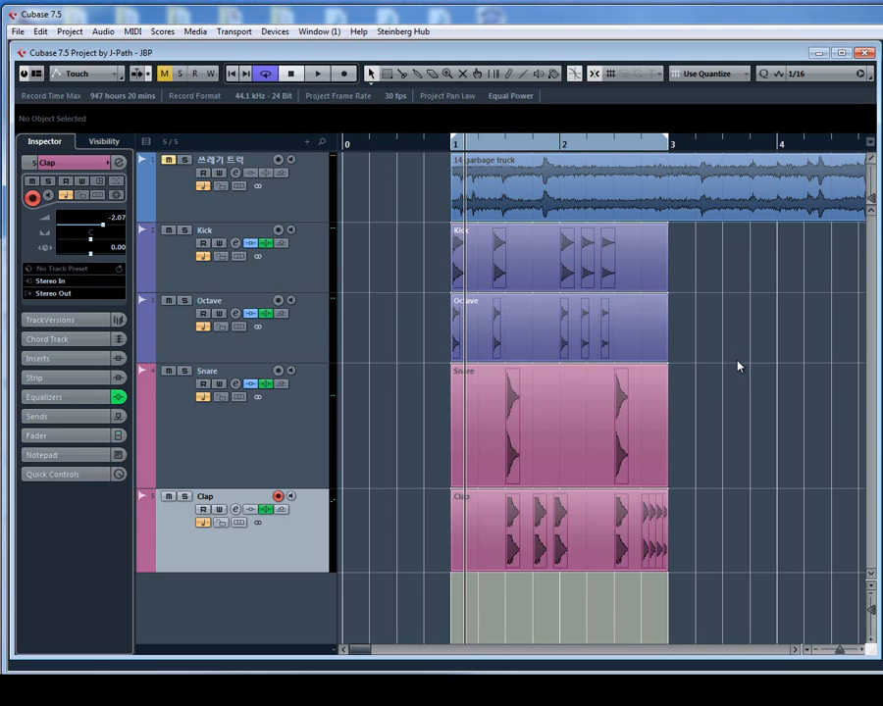
Unmute the garbage truck source track and audition its recording from about bar 9 to bar 13
key(shift+g)
key(g)
key(g)
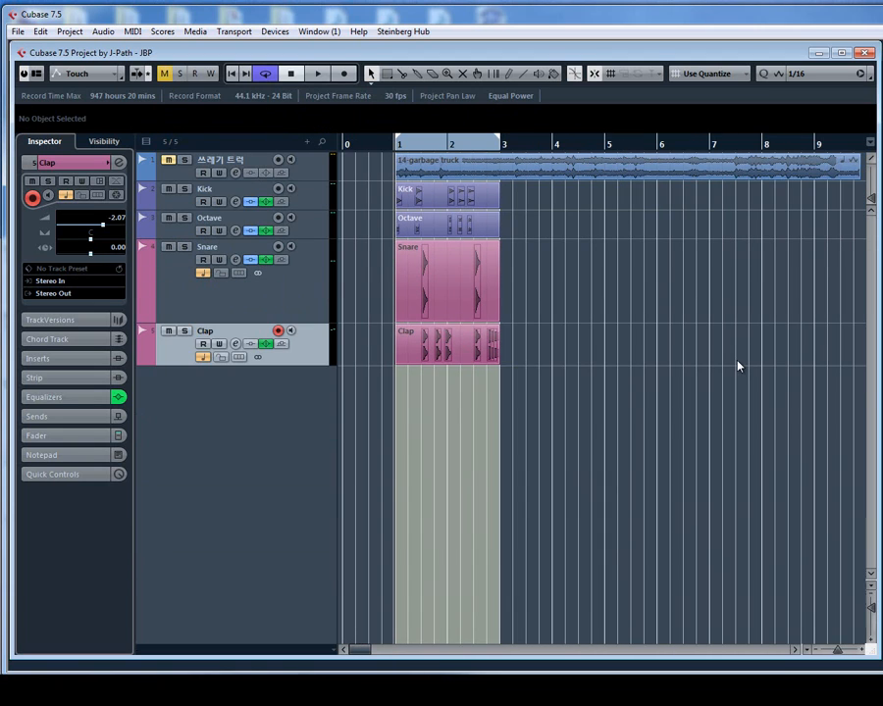
key(g)
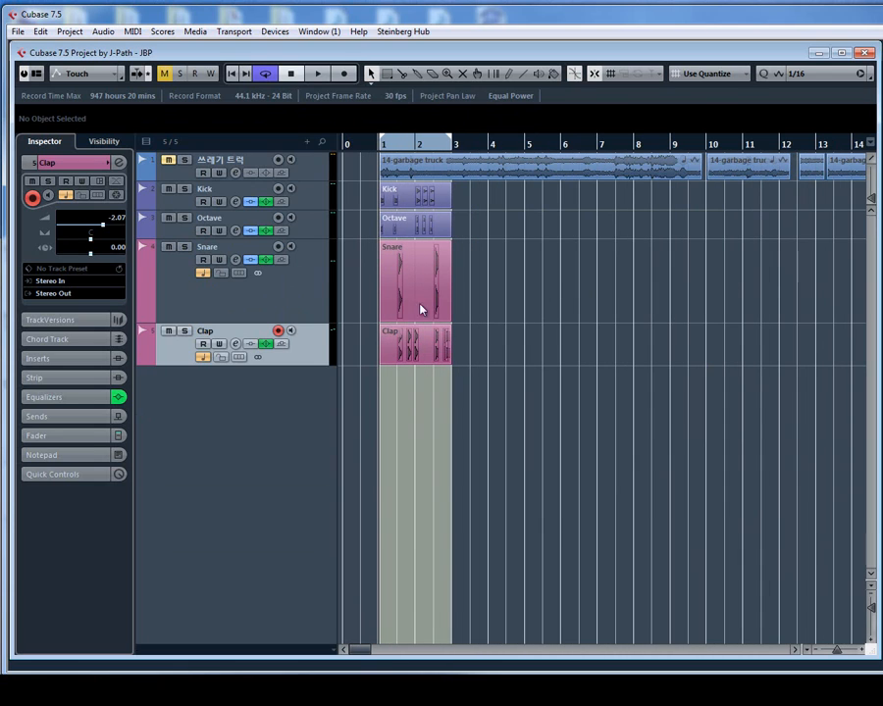
click(675, 149)
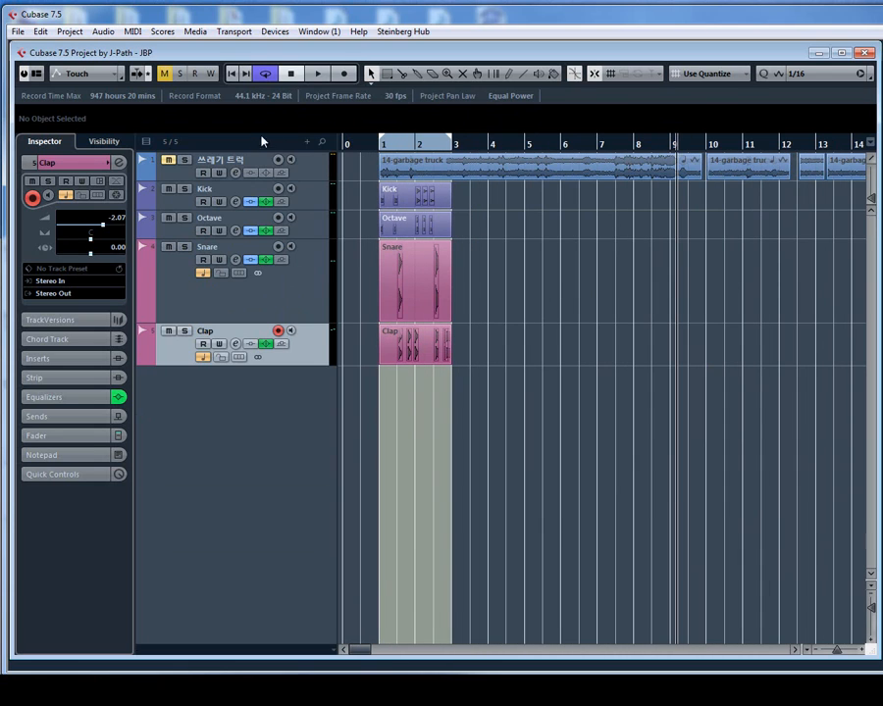
key(g)
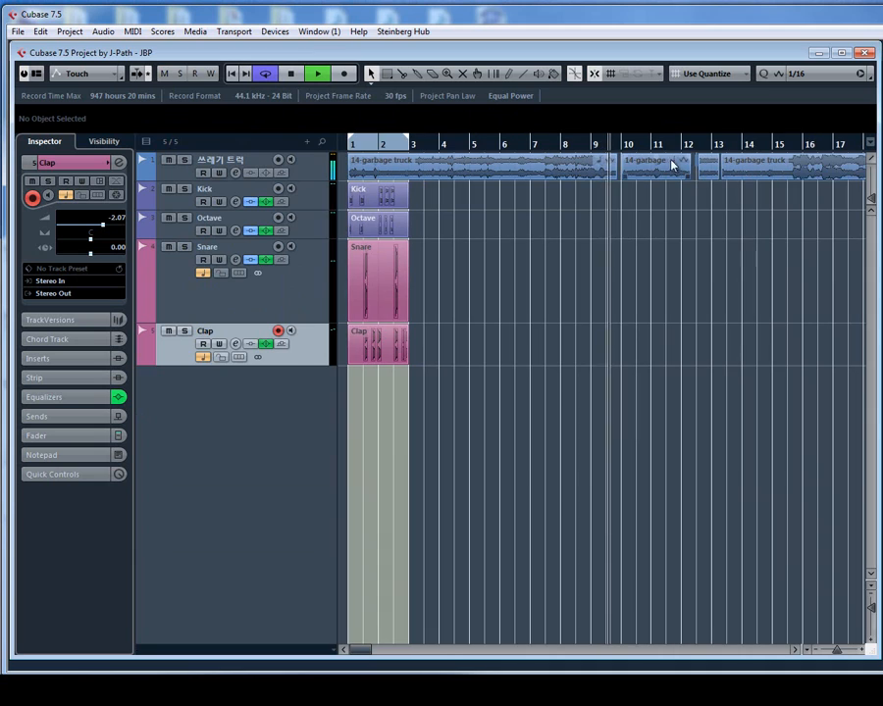
key(h)
key(h)
key(h)
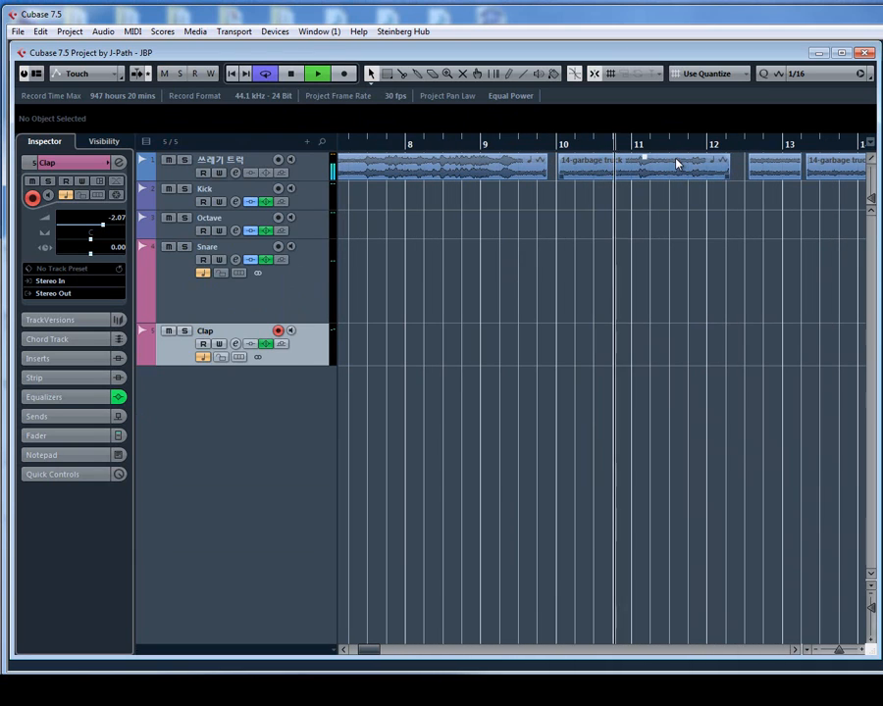
key(g)
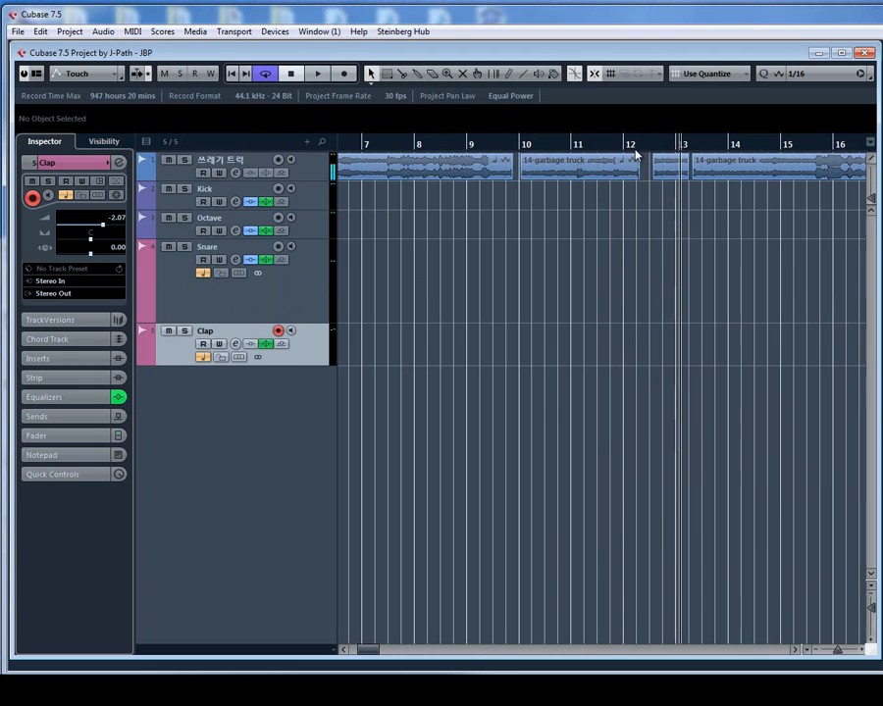
click(634, 148)
key(space)
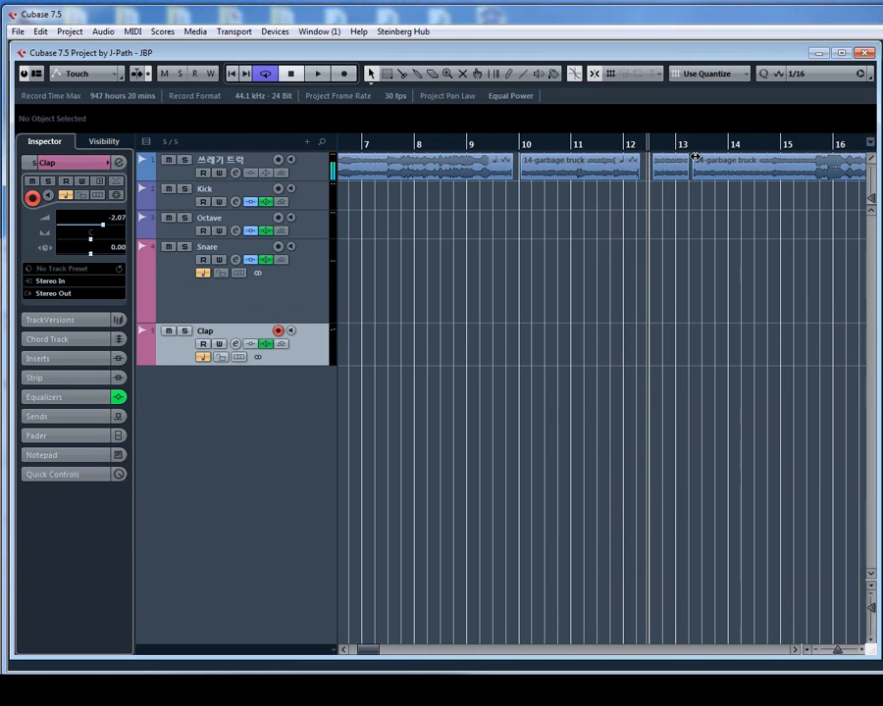
key(space)
key(space)
Turn snap off and split the garbage truck clip just before its end, at 12.2.1.31
click(638, 149)
key(h)
key(h)
key(h)
key(h)
key(h)
key(h)
key(h)
key(h)
key(h)
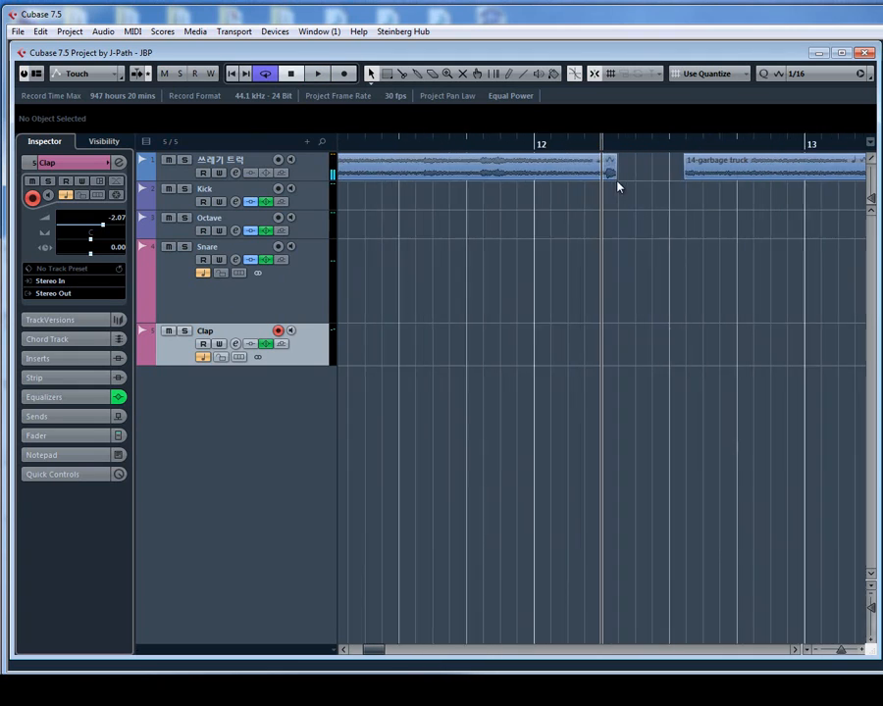
key(h)
key(h)
key(h)
right_click(634, 177)
click(651, 174)
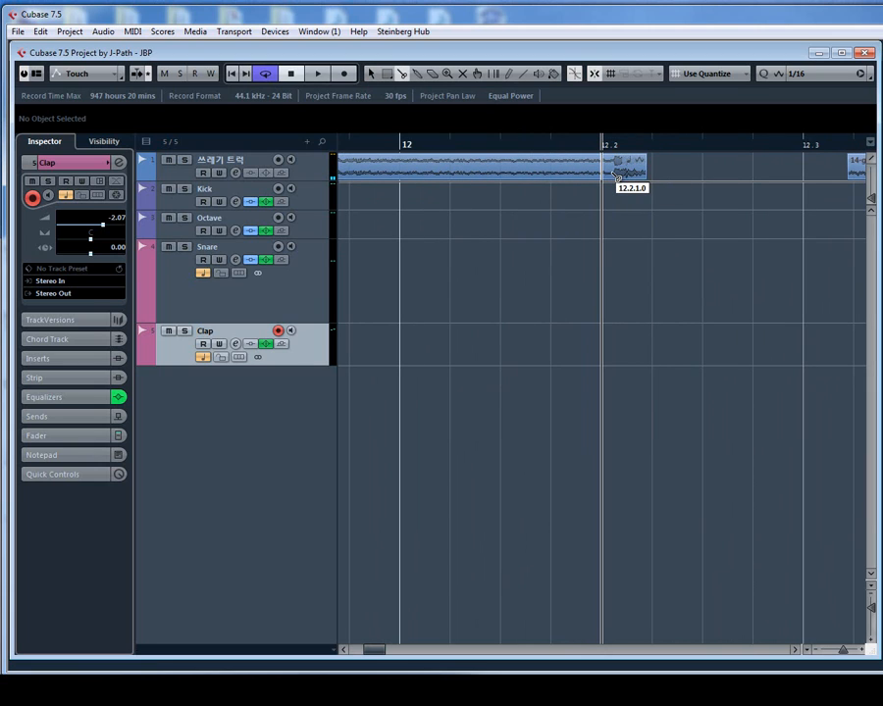
key(j)
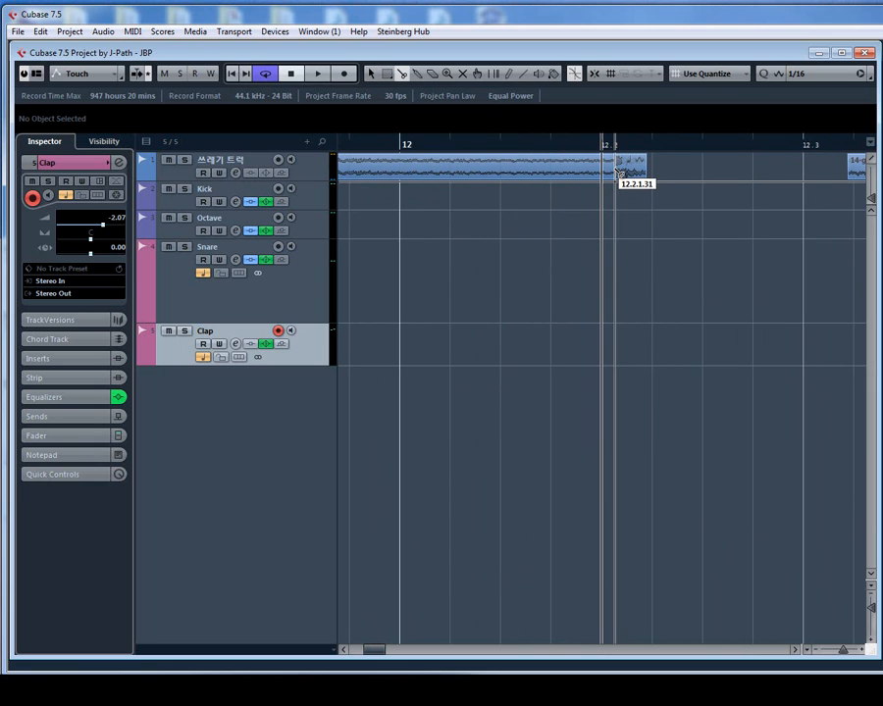
click(615, 175)
right_click(615, 175)
click(613, 171)
Isolate a short slice of the garbage truck clip just before 11.3 by splitting it on both sides
key(g)
key(g)
key(g)
key(g)
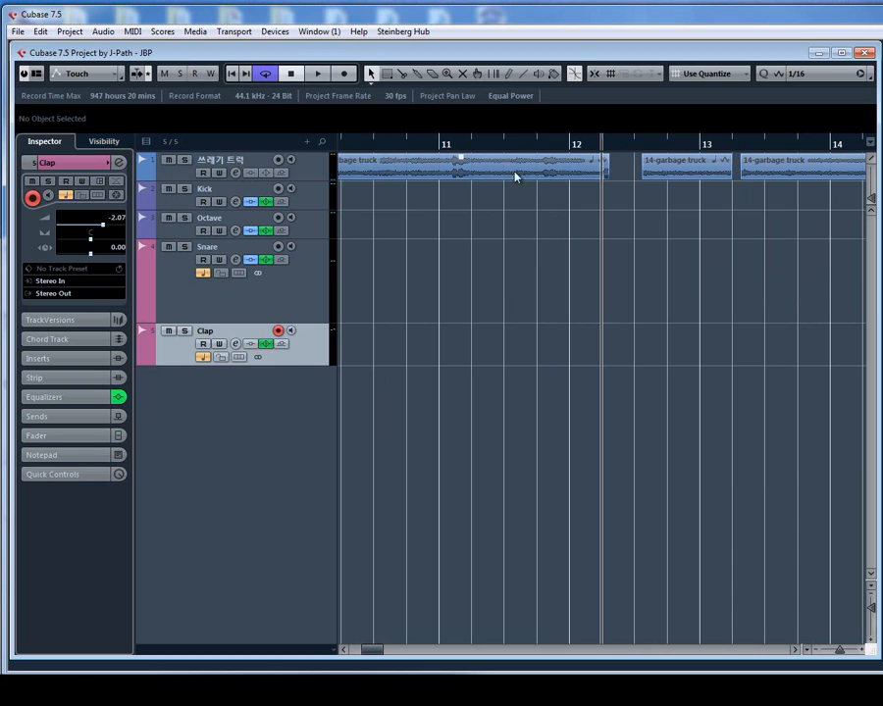
key(h)
key(h)
key(h)
key(h)
key(h)
key(h)
key(h)
key(h)
key(h)
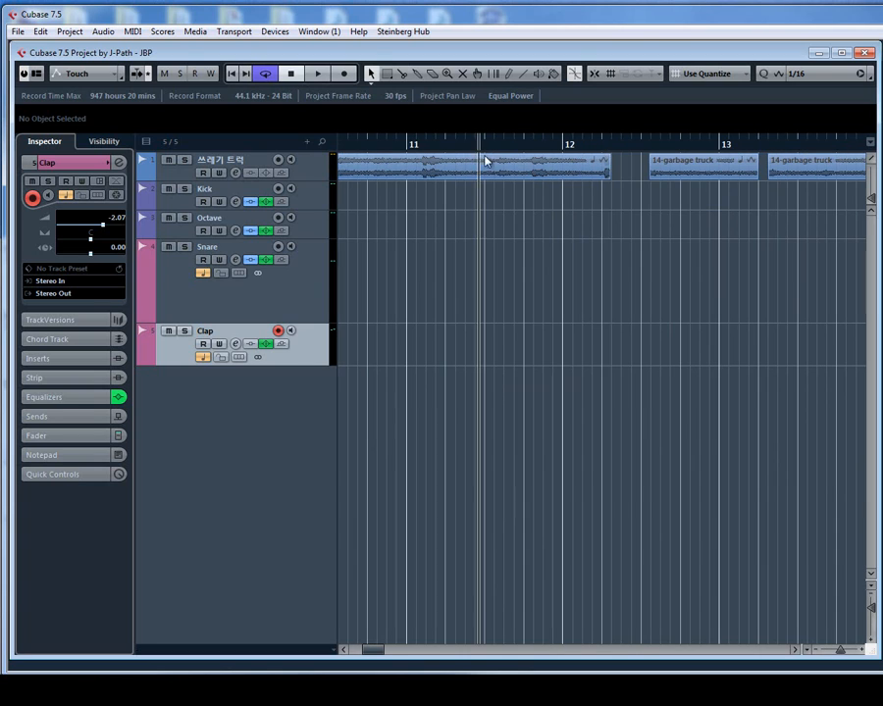
right_click(554, 206)
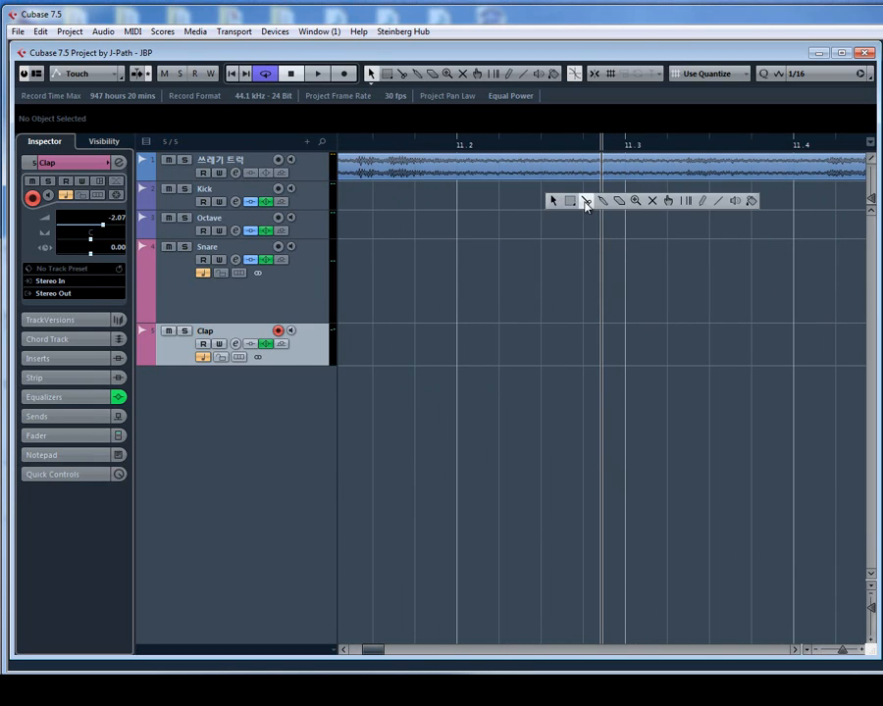
click(585, 201)
click(600, 176)
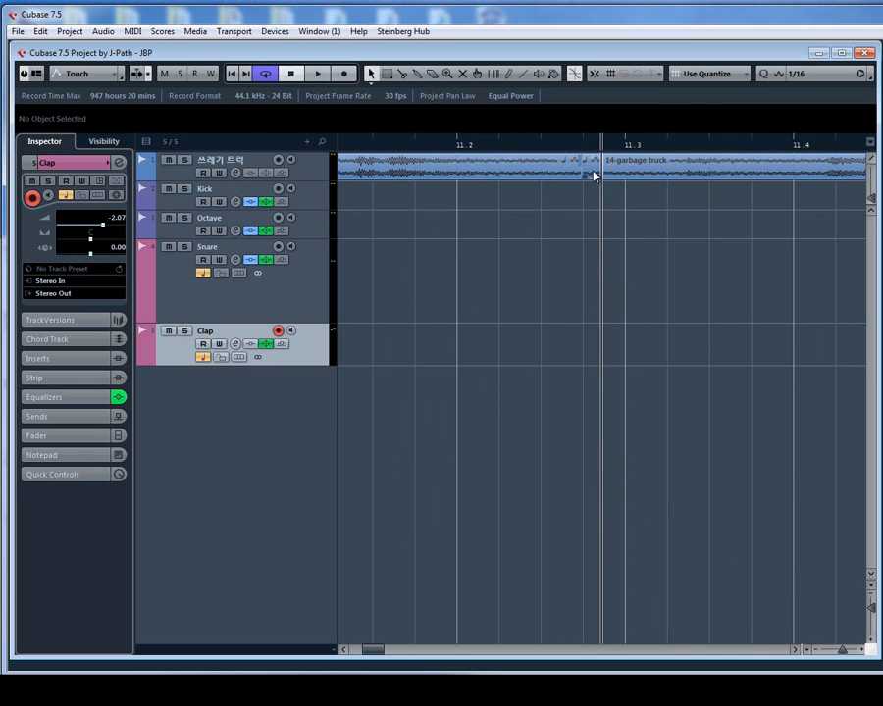
key(1)
Place the short slice on a new audio track below Clap and align it with 1.1.1.0, with snap on
mouse_move(587, 173)
mouse_down()
mouse_move(448, 416)
mouse_move(365, 398)
mouse_move(334, 375)
mouse_move(341, 385)
mouse_move(632, 392)
mouse_up()
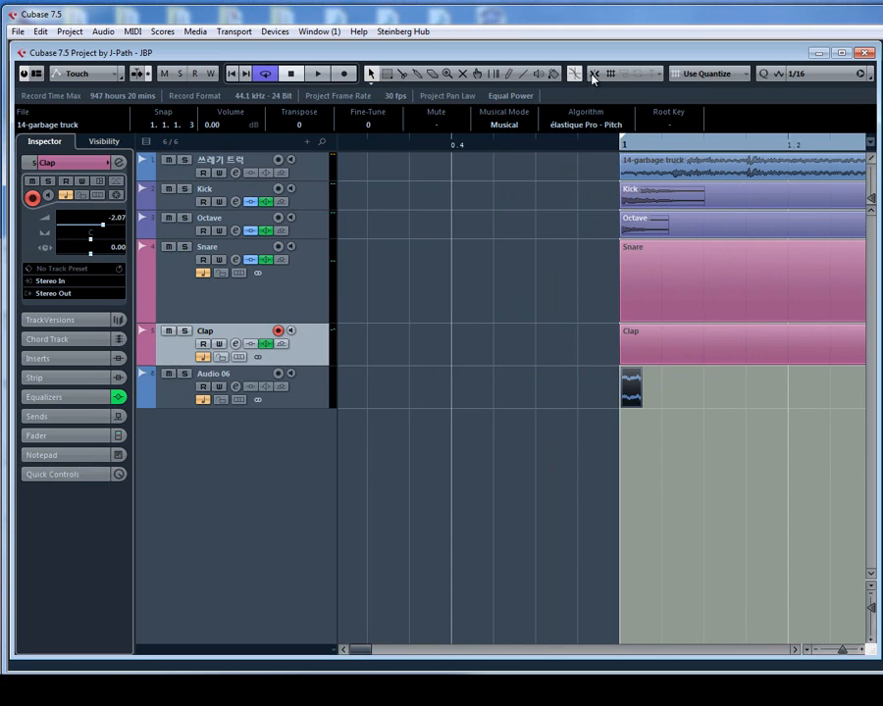
click(656, 147)
key(h)
key(h)
key(h)
key(h)
key(h)
key(h)
key(h)
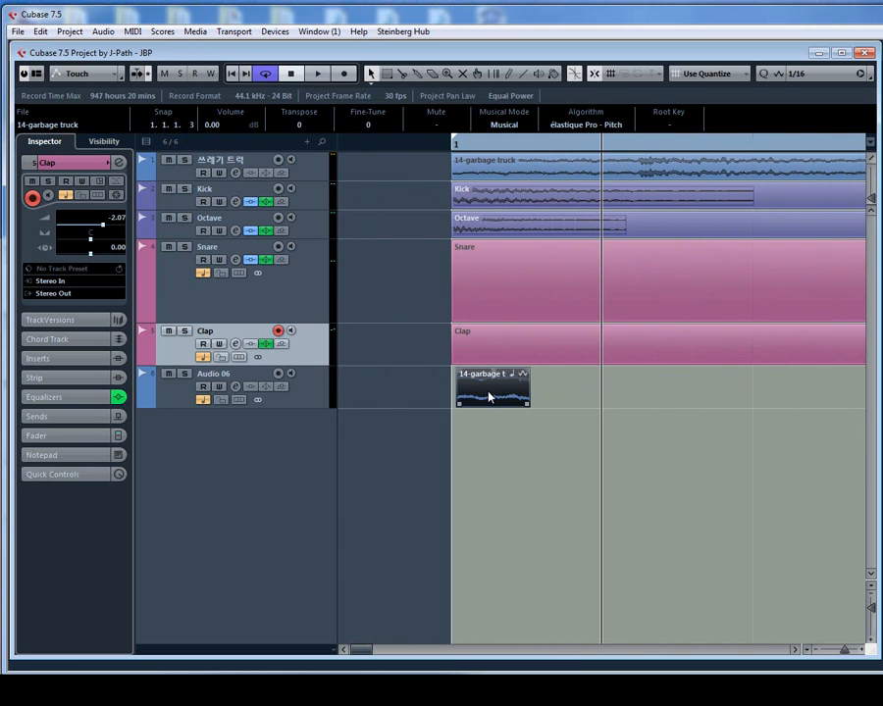
drag(489, 393, 482, 395)
Copy the Audio 06 slice to beat 2 of bar 1, at 1.2.1.0
key(g)
key(g)
key(g)
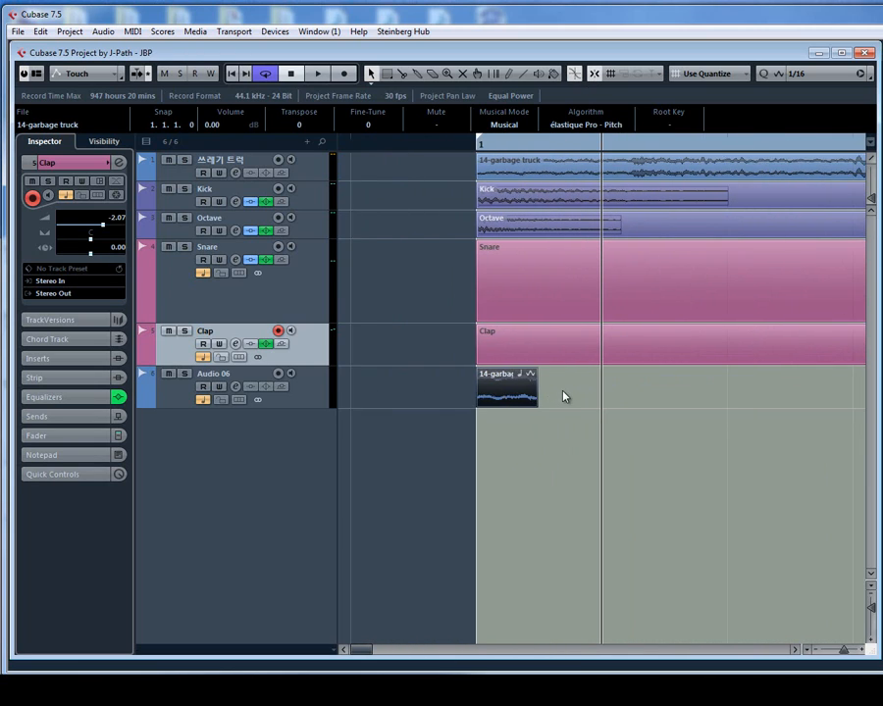
drag(554, 393, 772, 410)
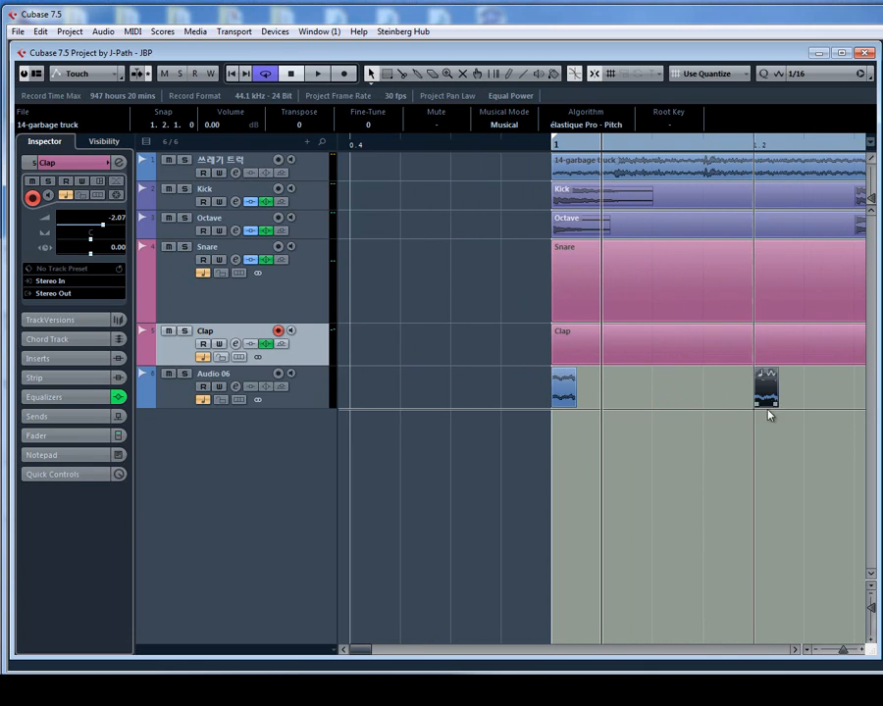
key(g)
key(g)
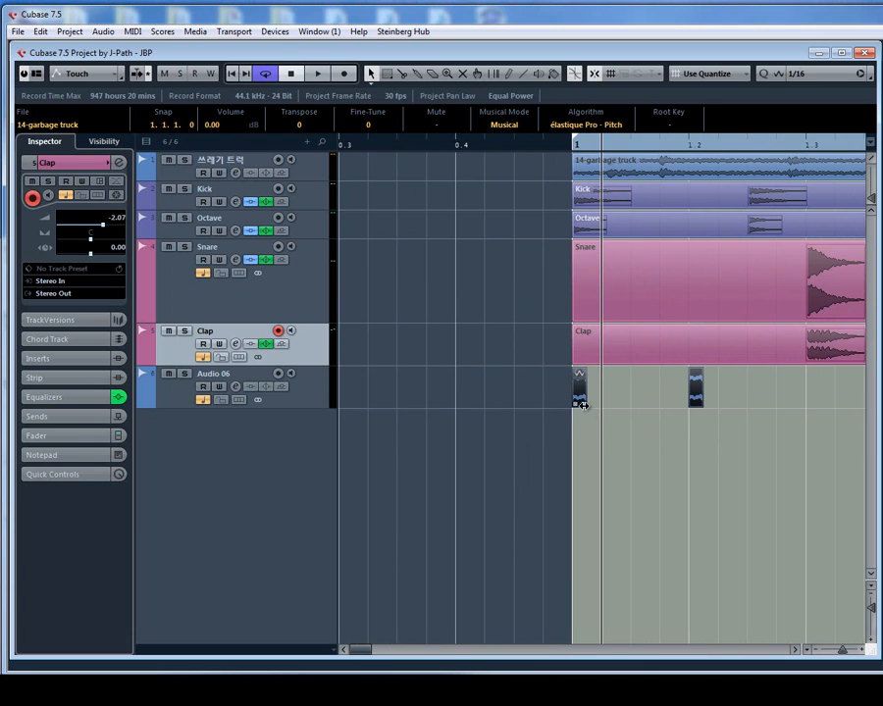
Lengthen both Audio 06 slices to a sixteenth note and copy the pair to beats 3 and 4 of bar 1
drag(582, 405, 610, 408)
key(g)
key(g)
key(g)
drag(693, 408, 730, 395)
key(g)
key(g)
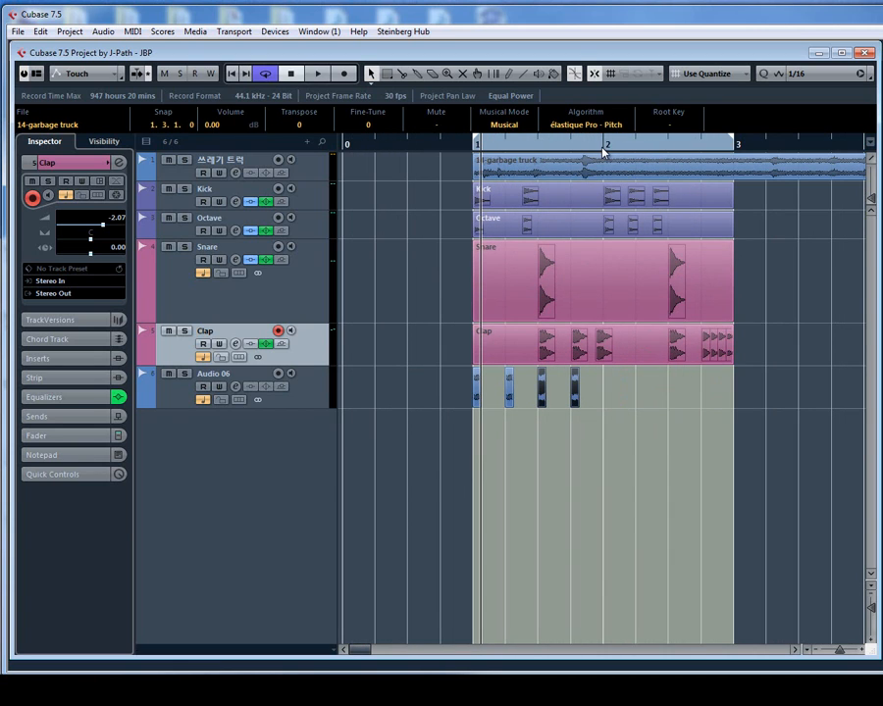
Shorten the loop range to bar 1 and play the Audio 06 track soloed
alt+click(603, 150)
click(326, 391)
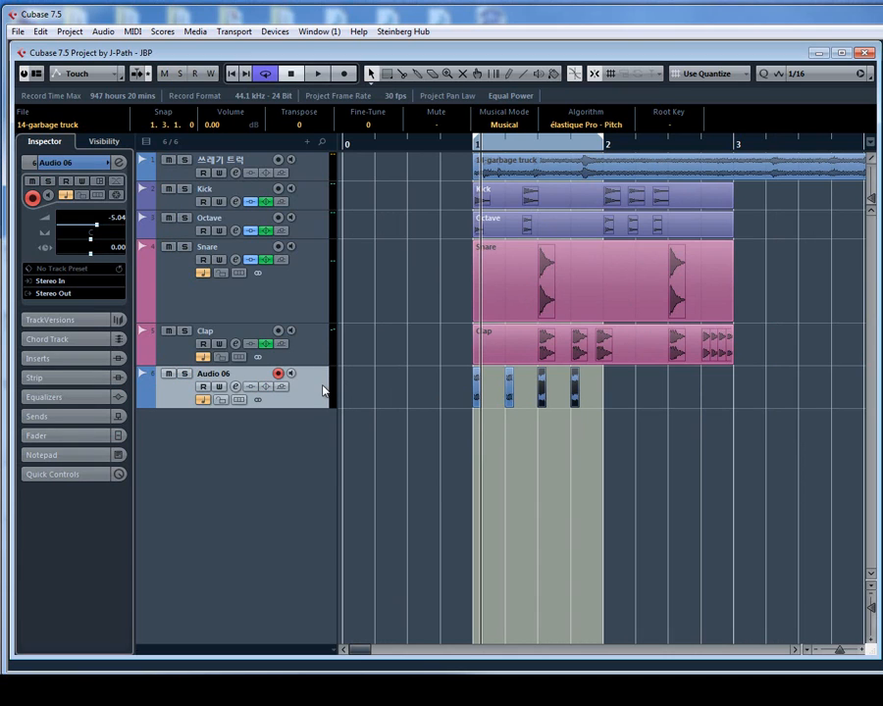
key(space)
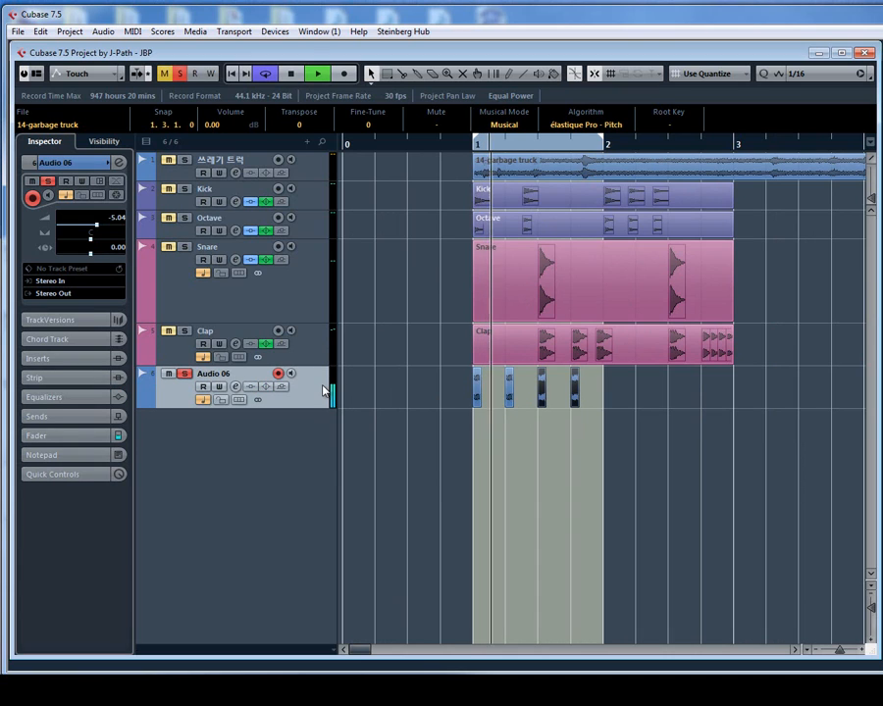
In the Audio 06 channel settings, enable the high-cut and low-cut filters and raise the low cut to 317 Hz
click(117, 164)
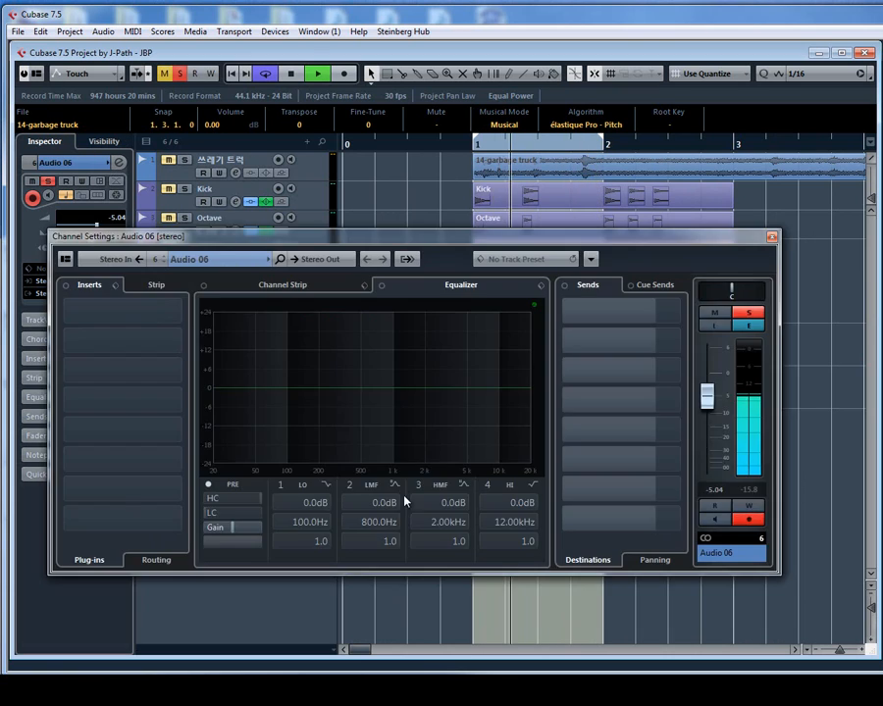
click(204, 498)
click(204, 513)
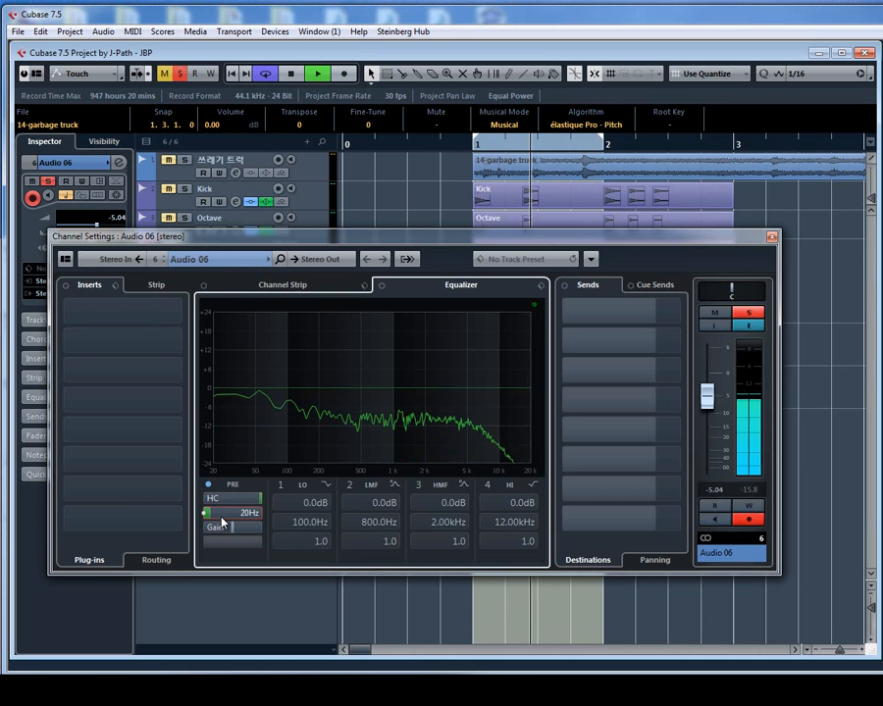
scroll(222, 519, up, 10)
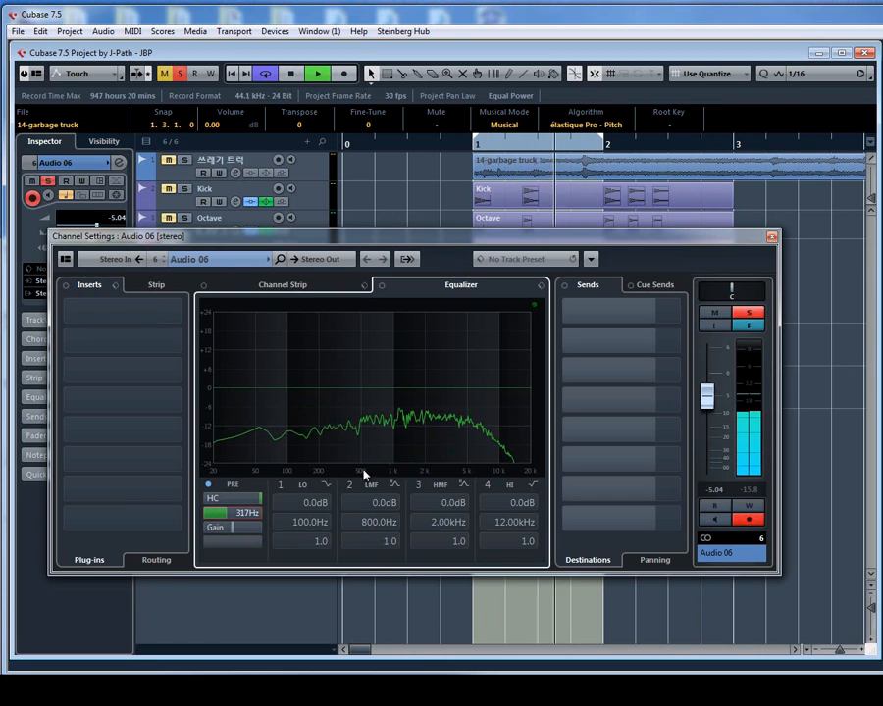
Boost the high EQ band by 10.5 dB at 3.72 kHz and raise the low cut to slightly below 702 Hz
drag(523, 389, 453, 359)
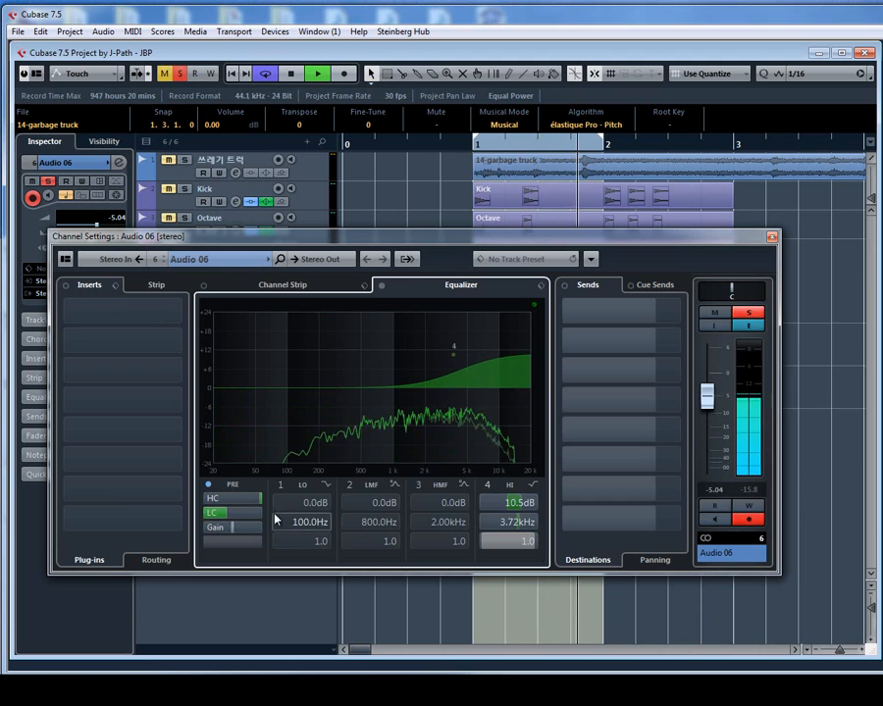
scroll(241, 515, up, 3)
scroll(241, 515, up, 3)
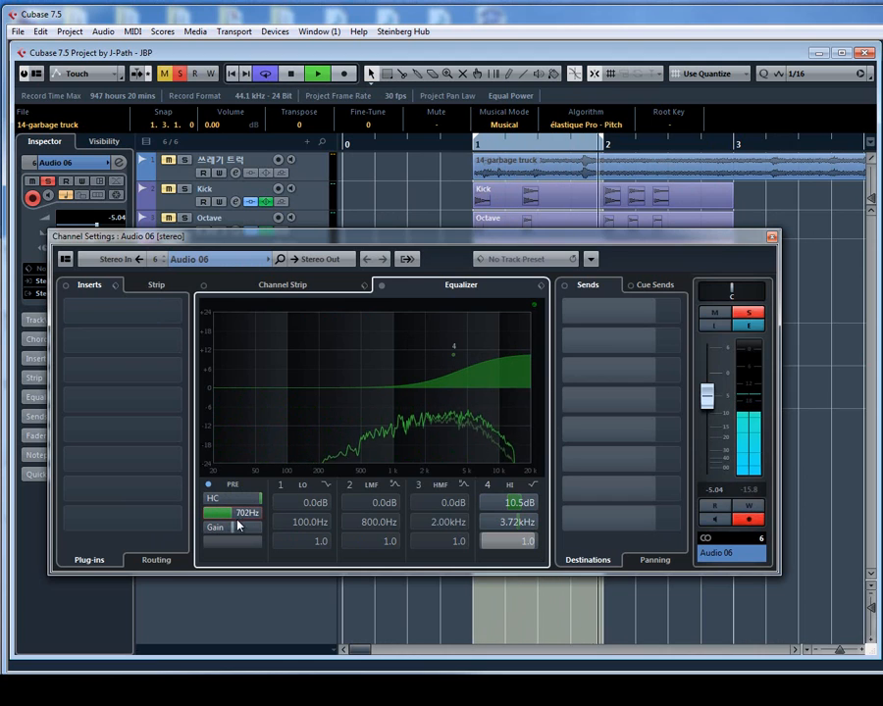
scroll(240, 518, down, 4)
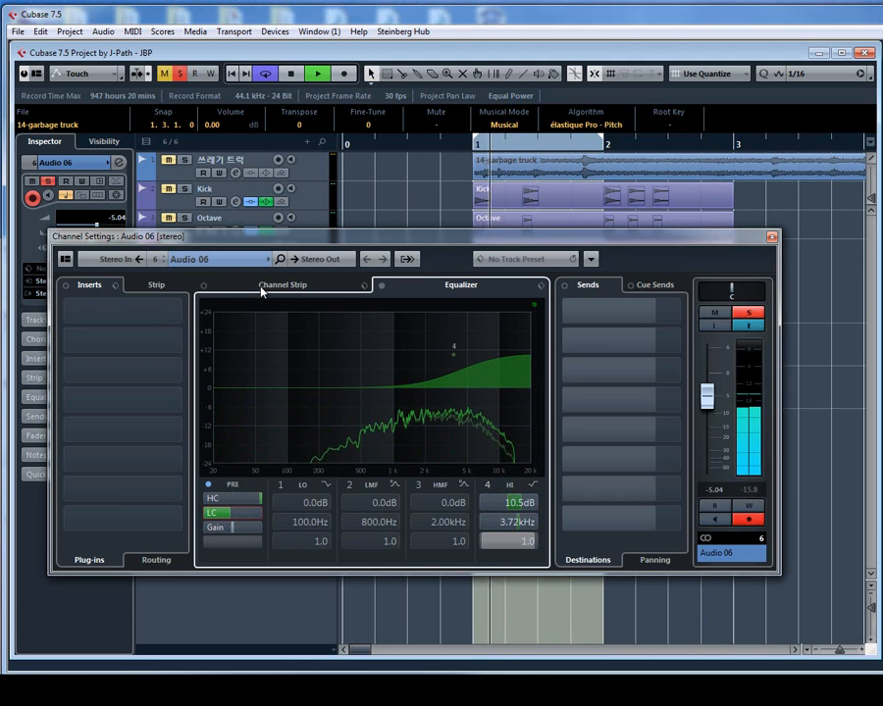
Load EnvelopeShaper in the channel strip ahead of the Gate, raise its attack and set its release to -20 dB
click(138, 286)
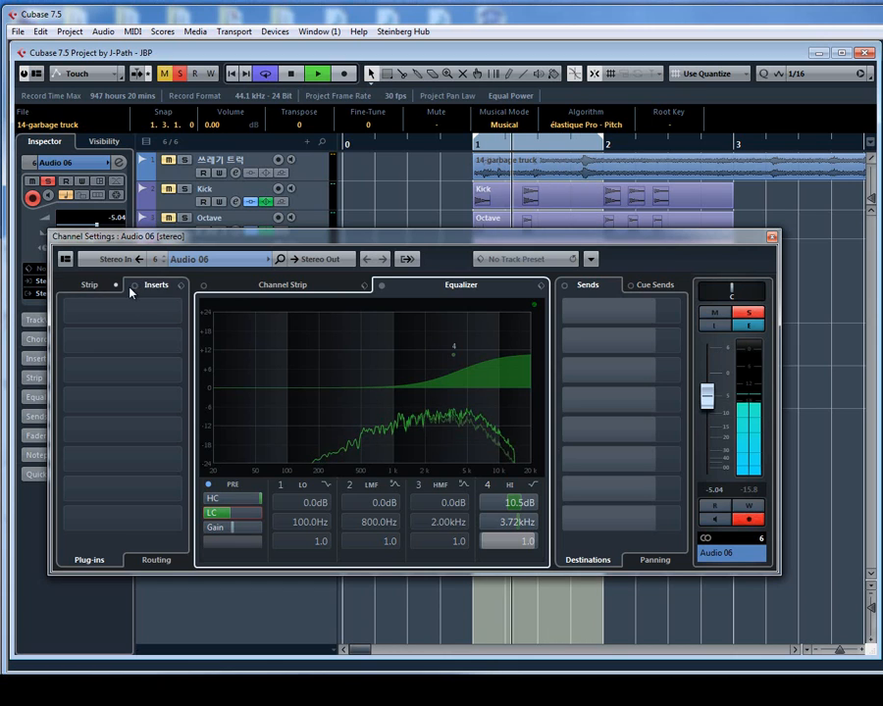
drag(120, 380, 118, 310)
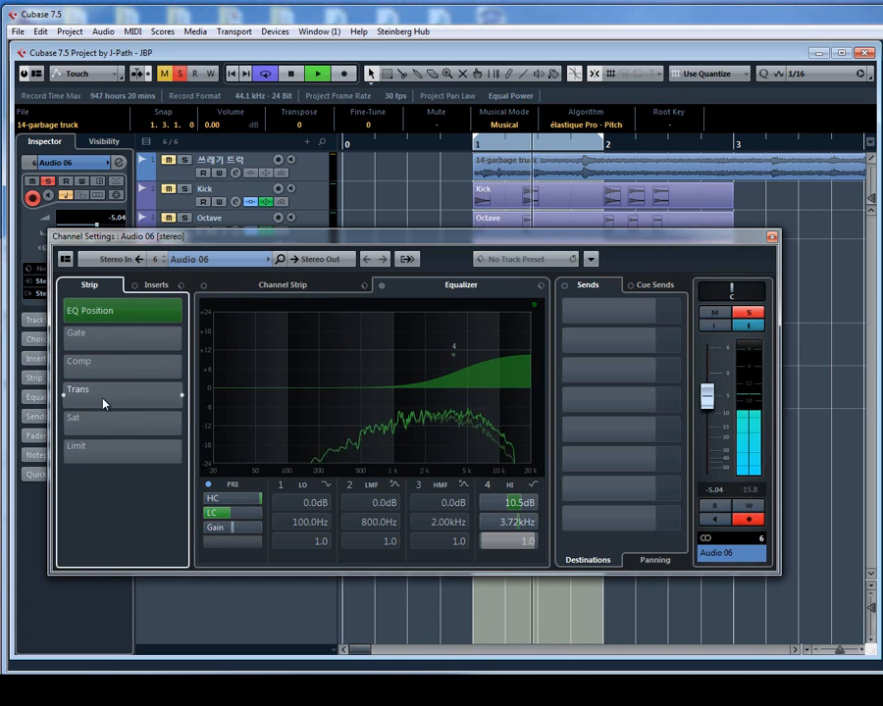
click(104, 400)
drag(108, 397, 133, 333)
click(282, 288)
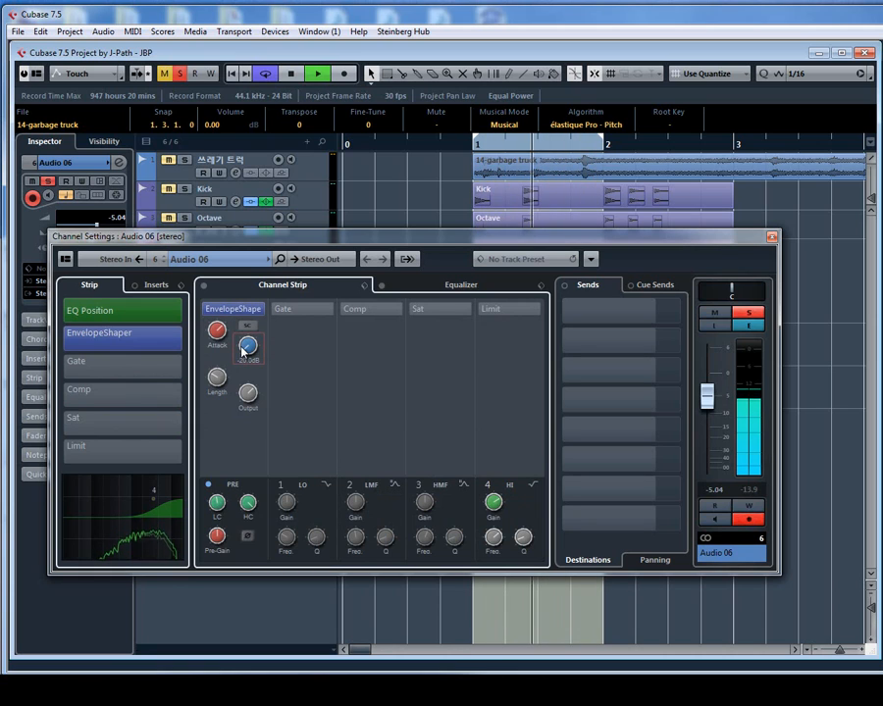
Add EnvelopeShaper as the first insert effect on the Audio 06 channel
click(162, 286)
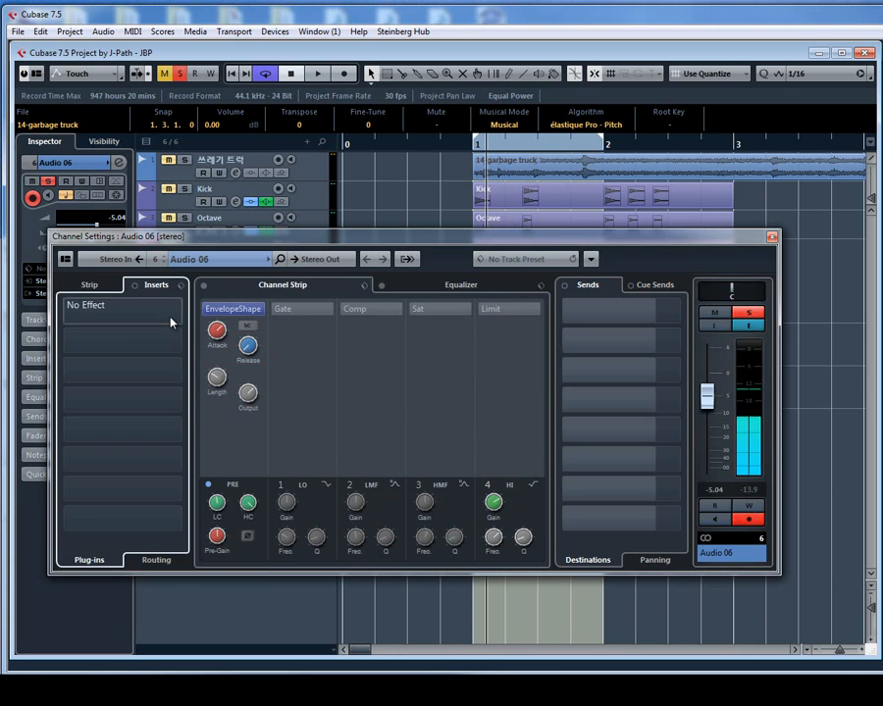
click(172, 321)
text(envel)
key(Return)
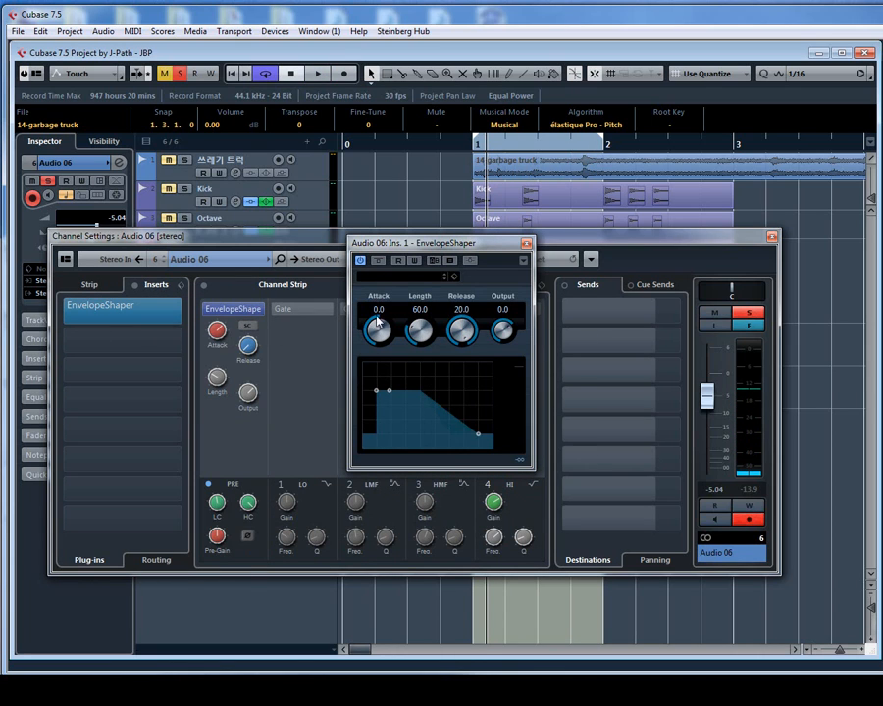
Set the first EnvelopeShaper insert's release to -20.0 and duplicate it into the second insert slot
drag(123, 319, 145, 343)
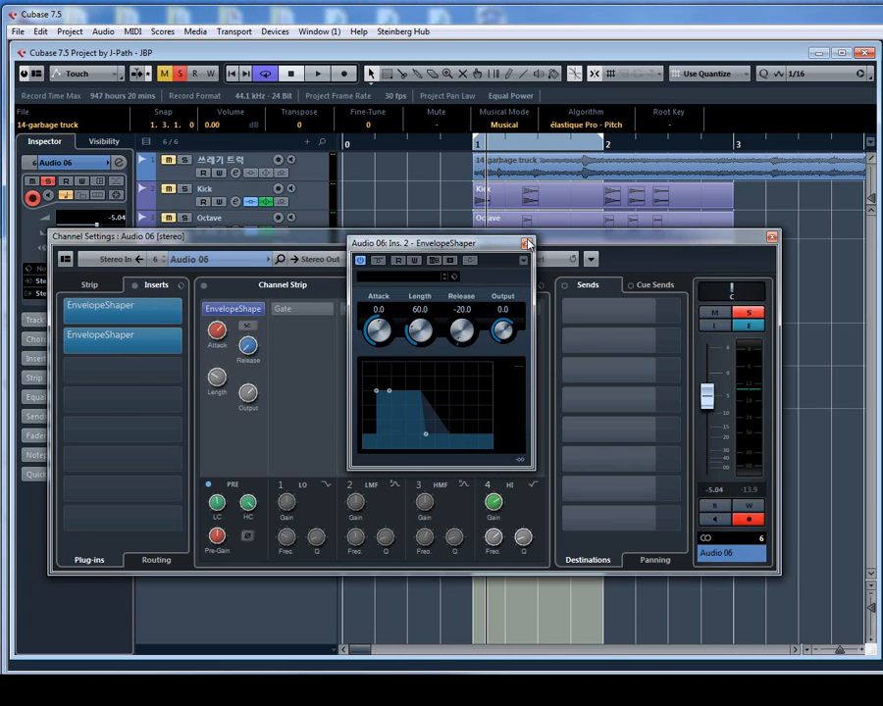
click(527, 243)
key(space)
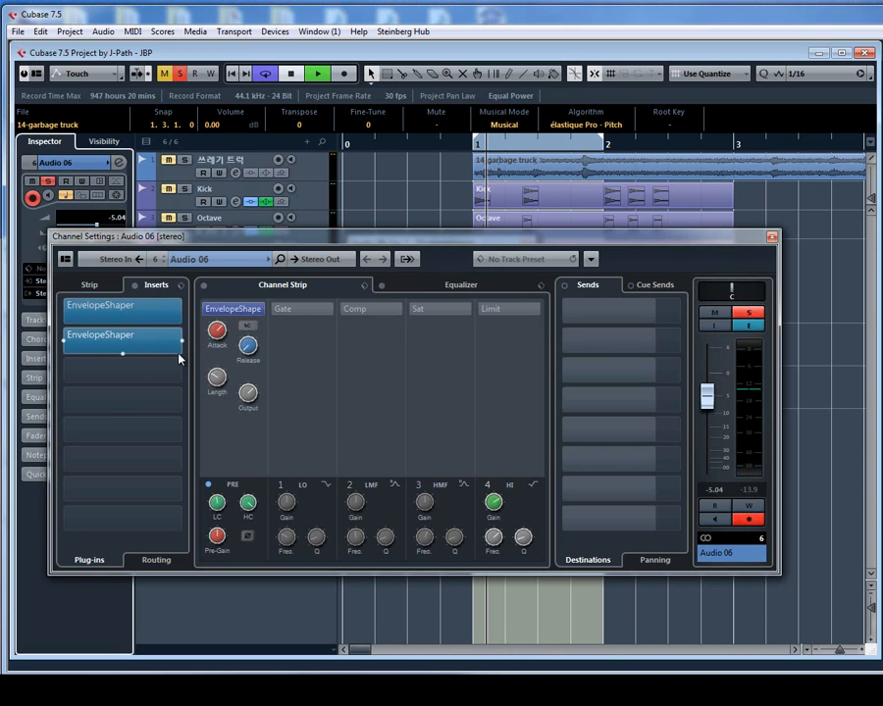
Compare the playing hits with the two EnvelopeShaper inserts bypassed and active, and close the channel settings with both enabled
click(62, 342)
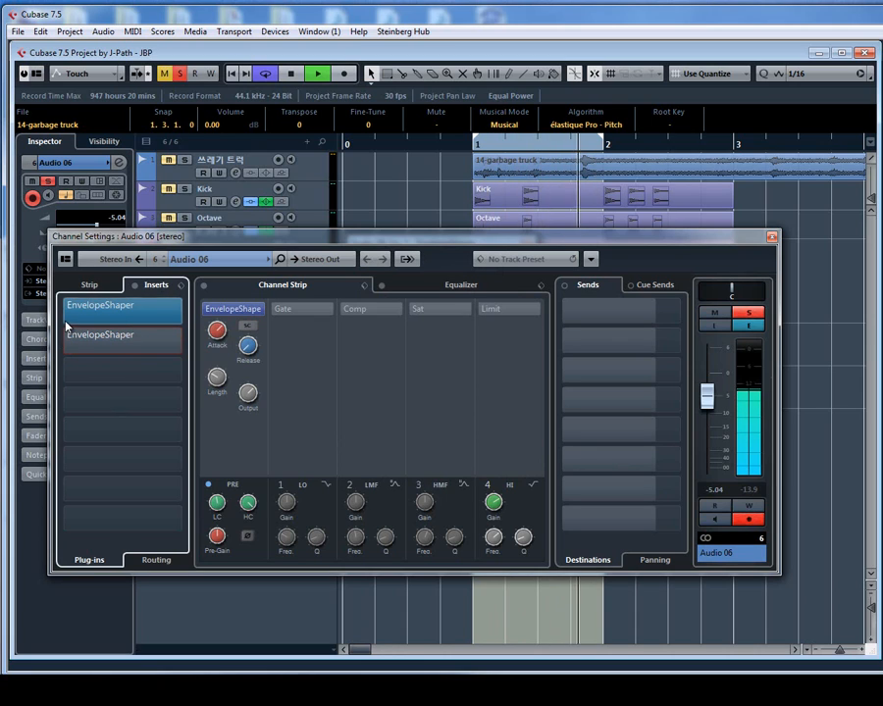
click(66, 317)
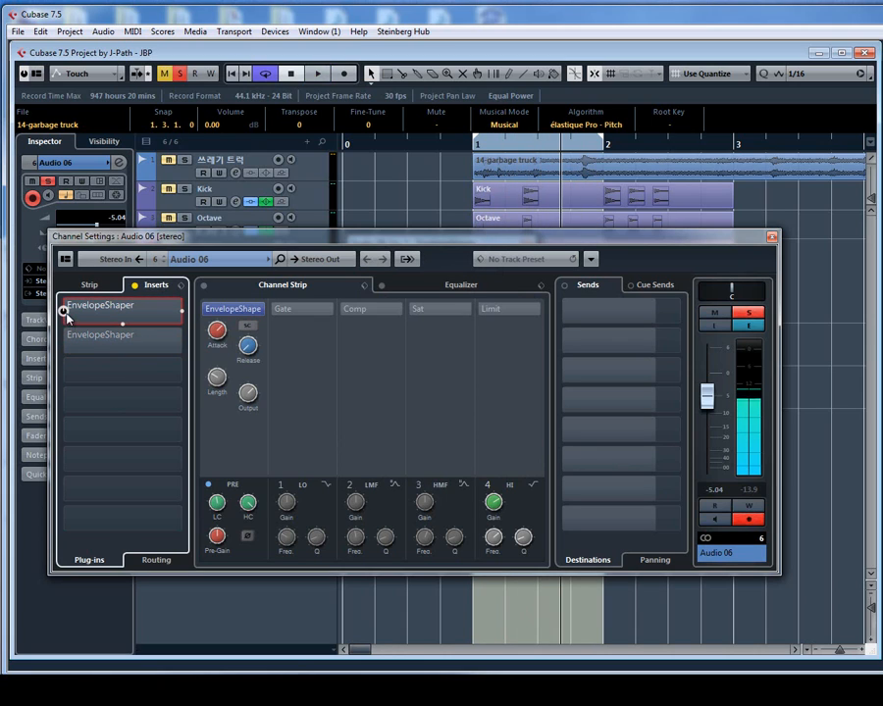
click(65, 316)
click(64, 342)
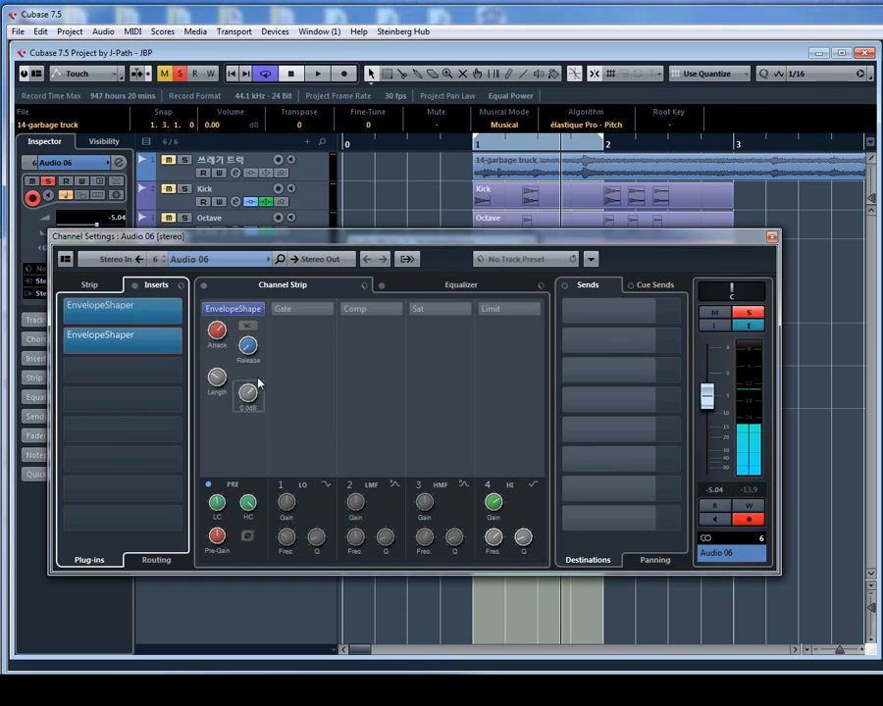
click(772, 238)
In the first EnvelopeShaper insert, raise the attack to 6.7 and the length to 165.6 while auditioning
key(space)
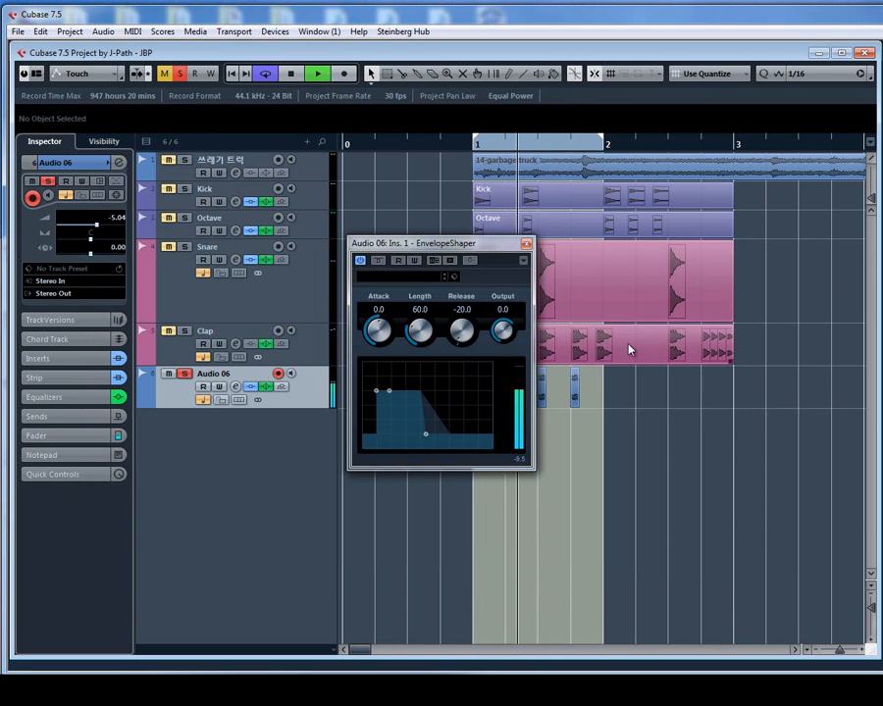
drag(379, 334, 386, 331)
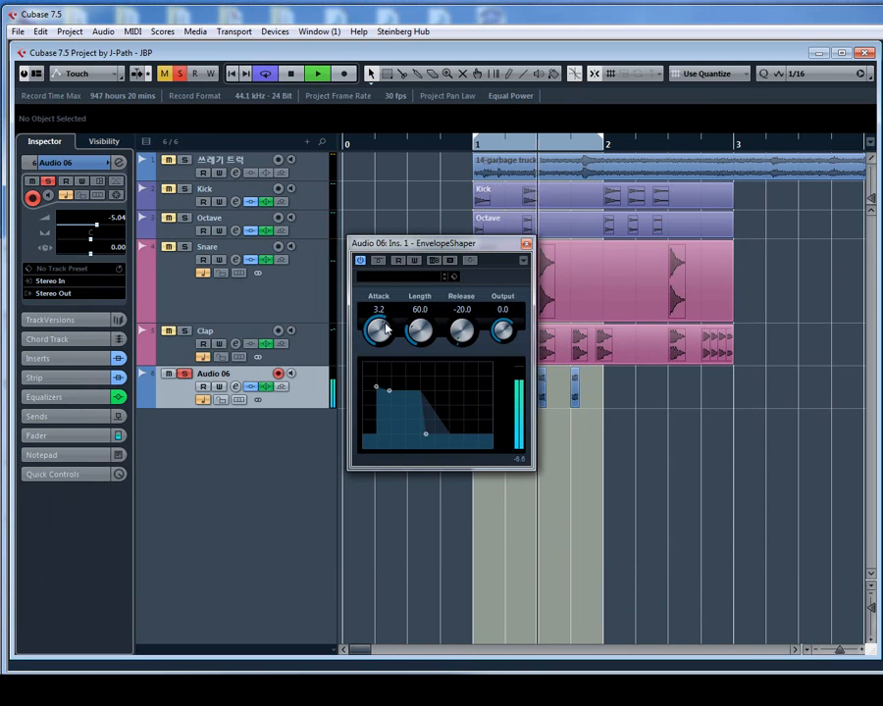
drag(389, 391, 401, 391)
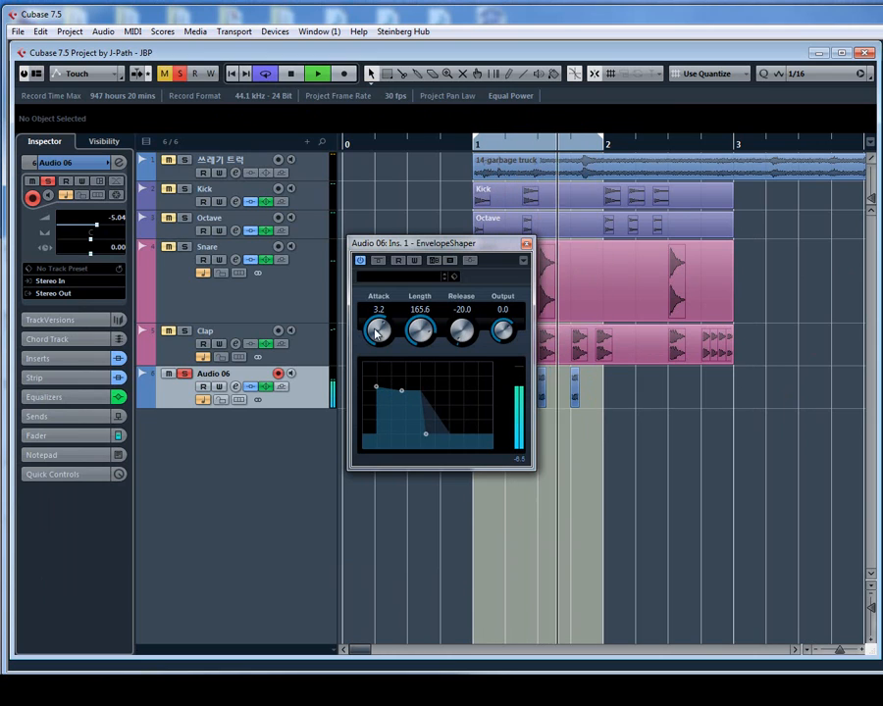
drag(376, 334, 379, 326)
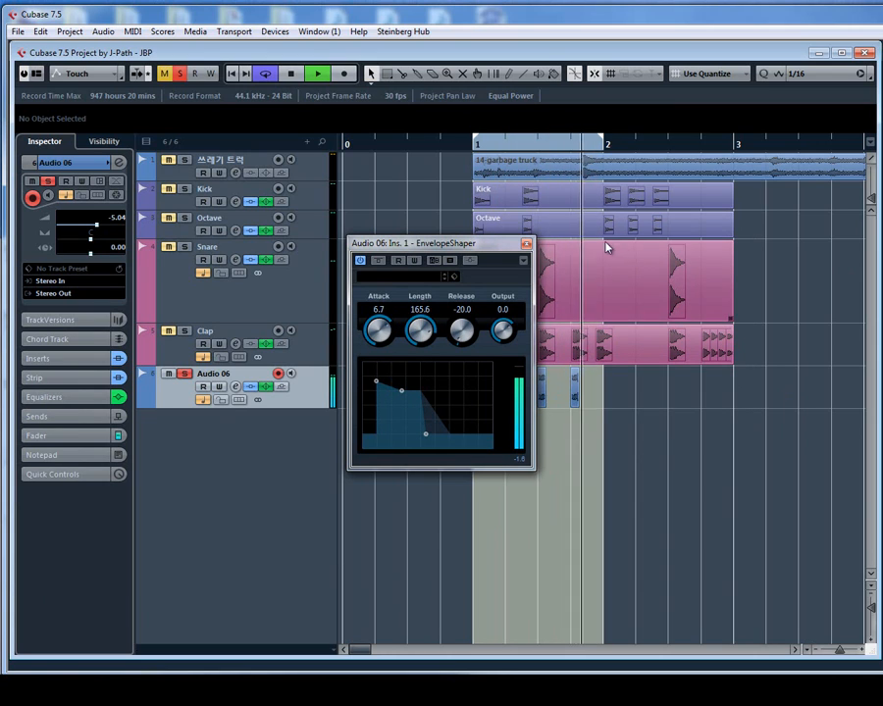
click(527, 244)
key(space)
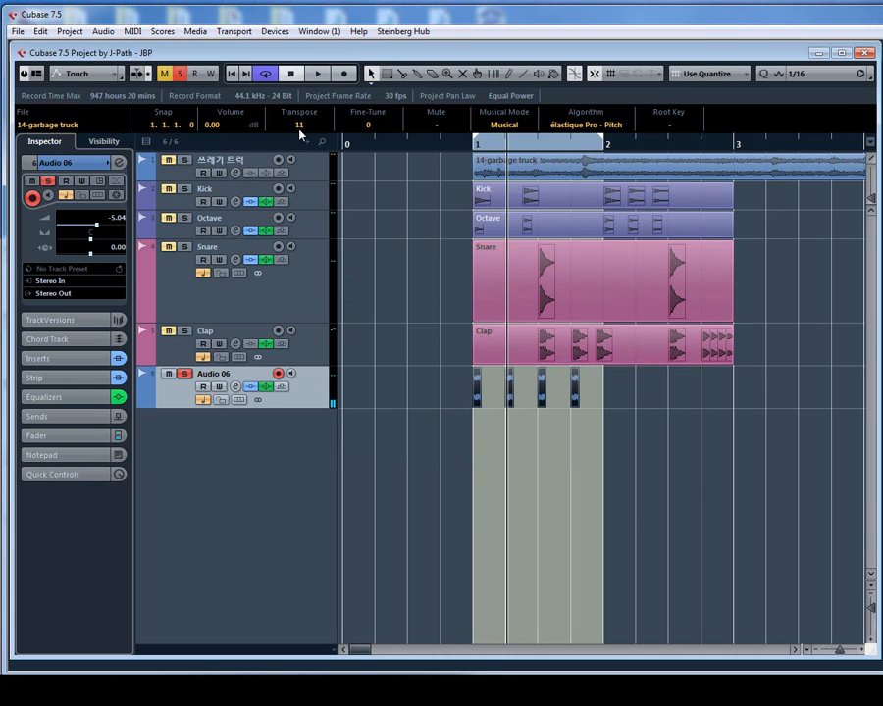
Transpose the four Audio 06 hits to 12 semitones and copy them into bar 2
key(space)
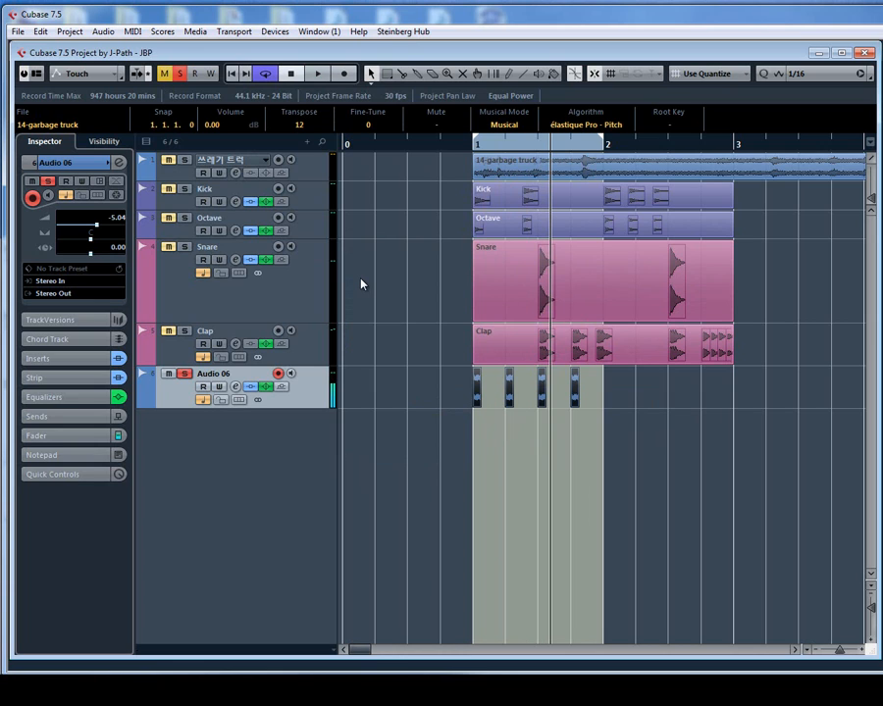
key(space)
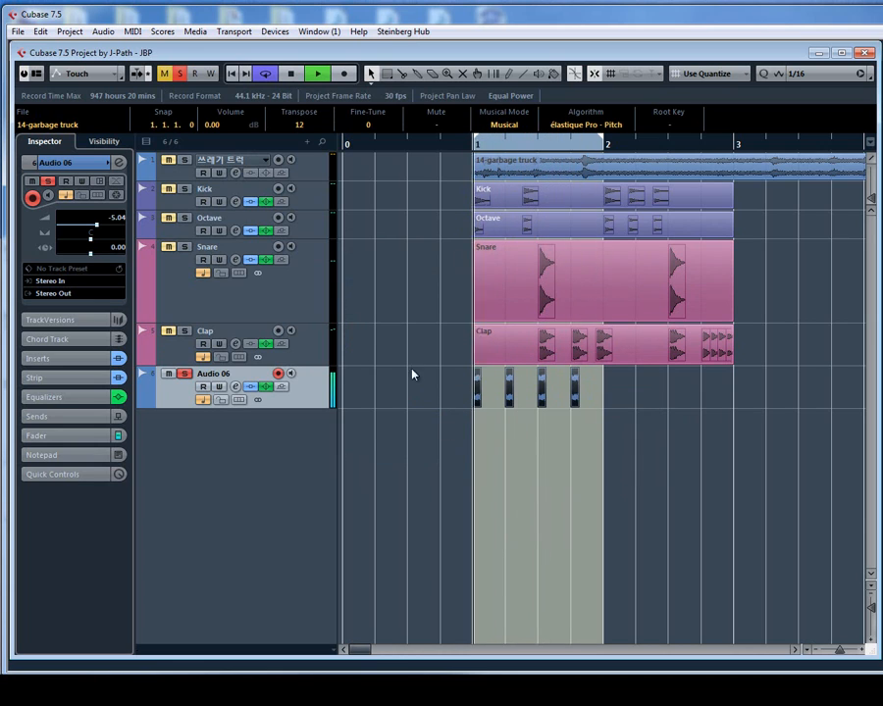
drag(473, 396, 612, 410)
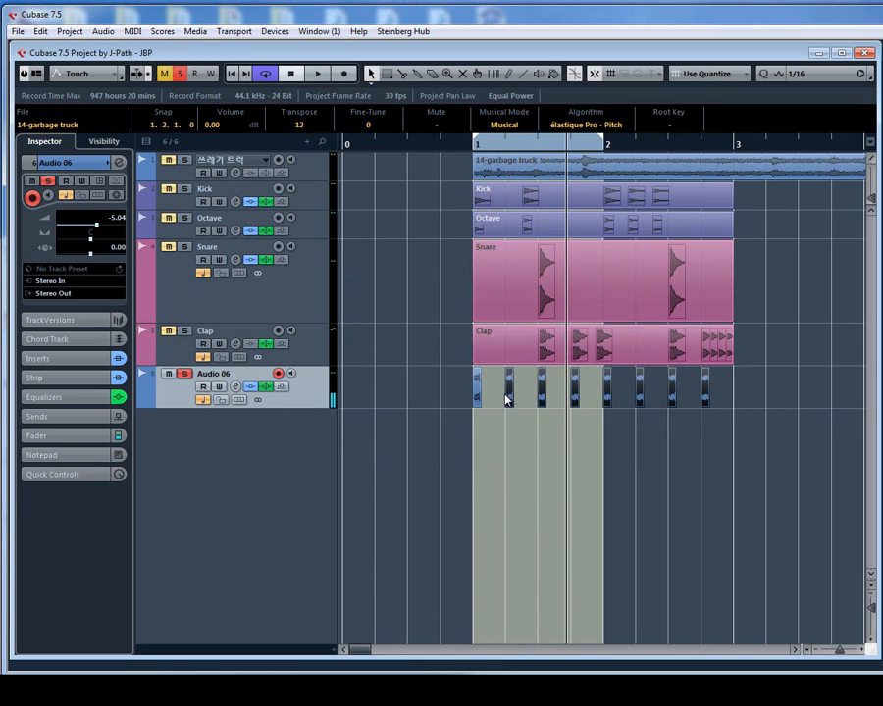
Glue the eight Audio 06 hits into one part and extend its end to bar 3
drag(741, 437, 475, 391)
key(4)
click(478, 389)
key(1)
click(590, 400)
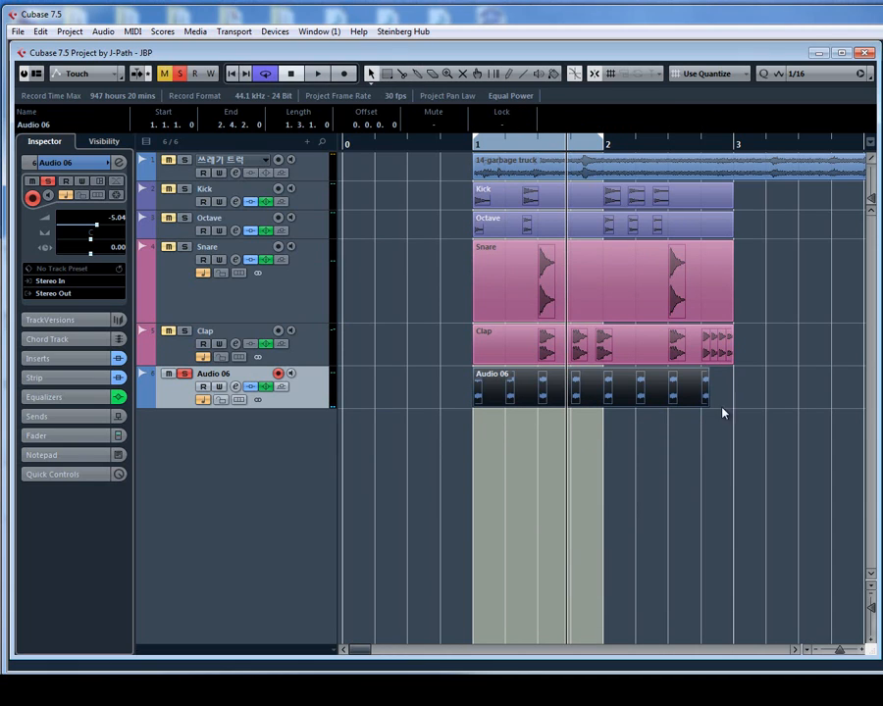
drag(704, 404, 733, 404)
Extend the loop range to bar 3, colour the Audio 06 track orange and play the loop
alt+click(734, 147)
scroll(93, 172, up, 5)
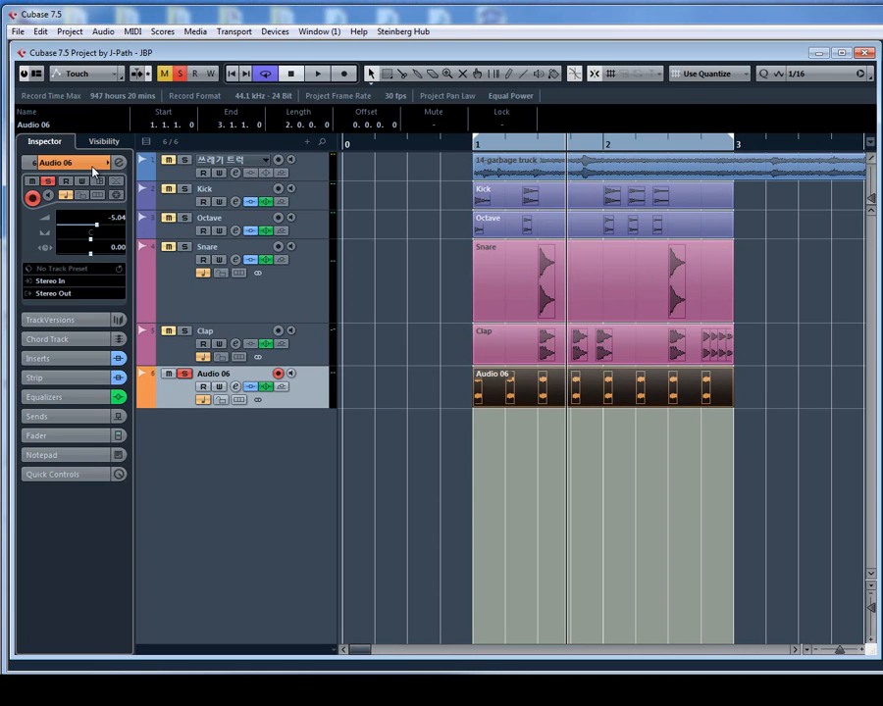
click(682, 487)
key(g)
key(g)
key(space)
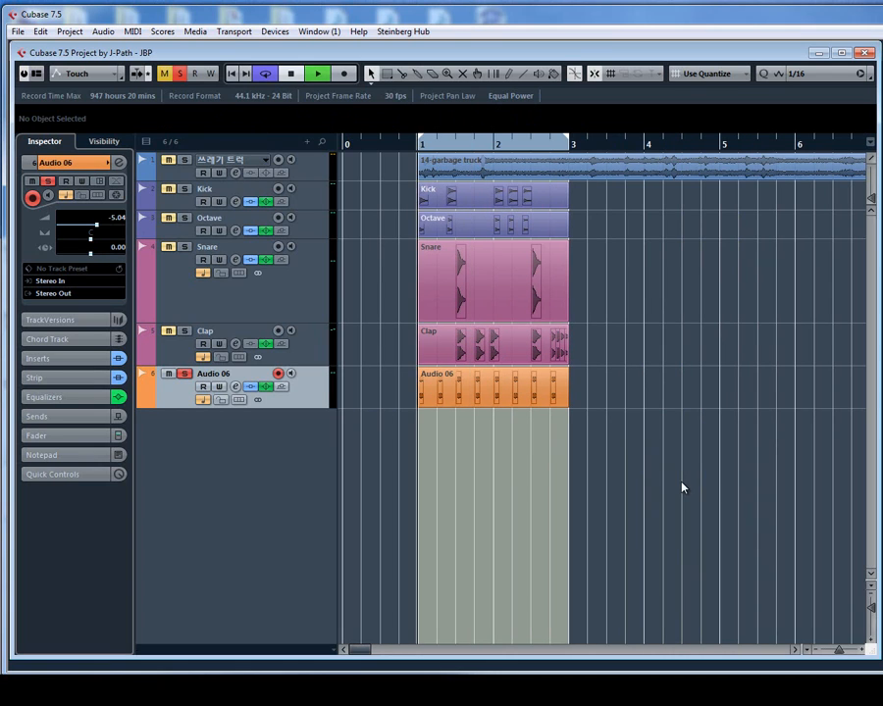
Rename the Audio 06 track to hihat
double_click(212, 374)
text(hihat)
key(Return)
key(space)
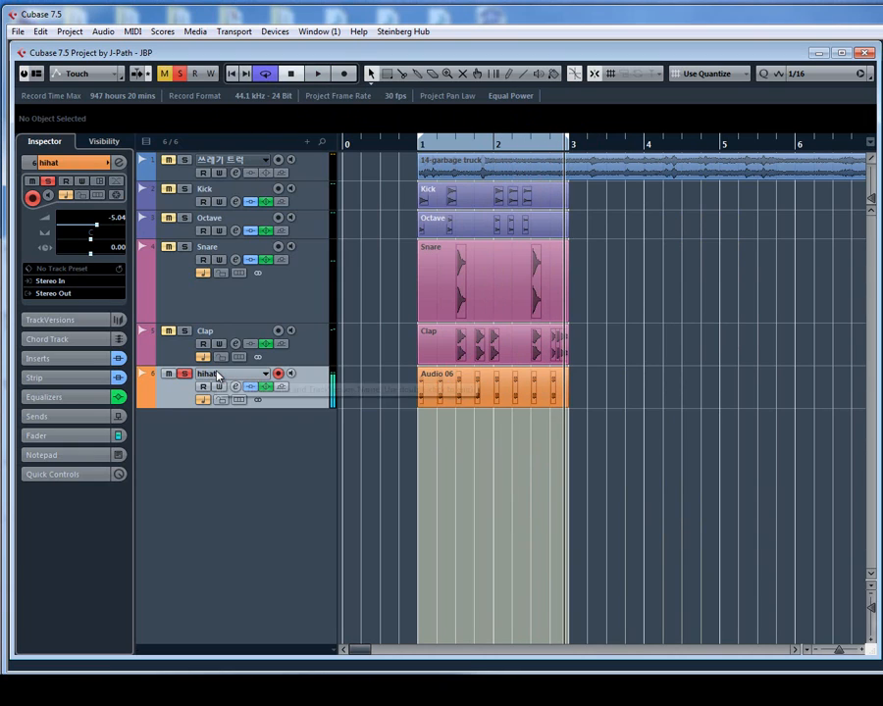
Unsolo the hihat track, mute the original garbage truck track and play all the drum tracks together
key(s)
key(space)
key(space)
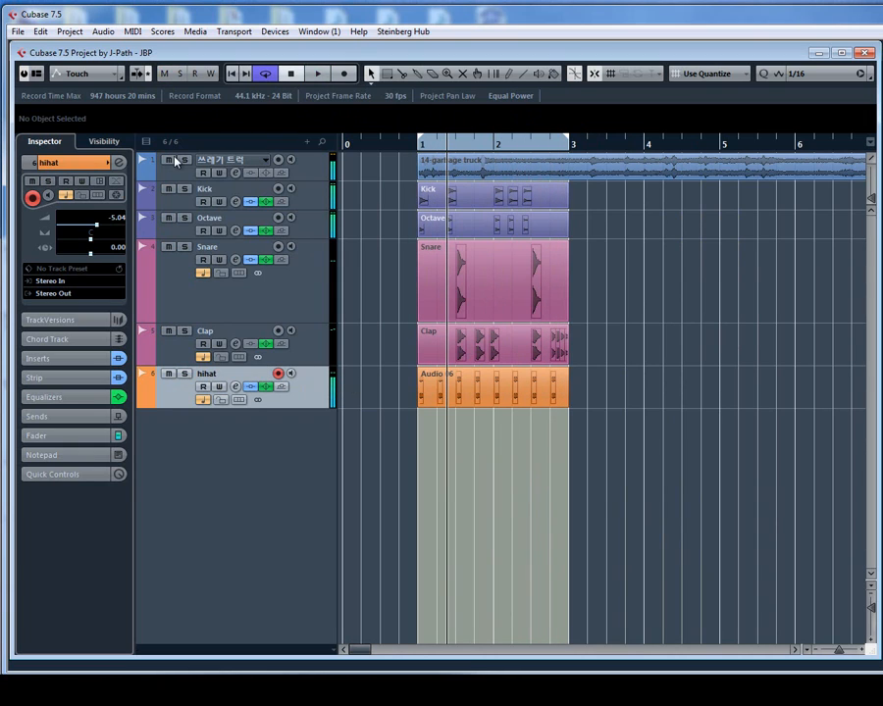
click(167, 161)
key(space)
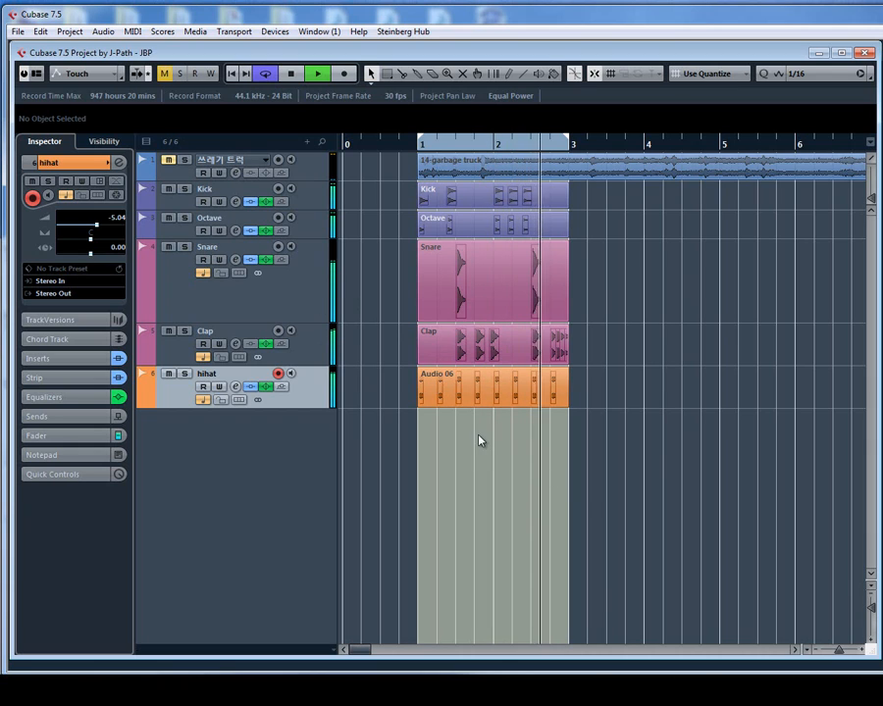
Dissolve the hihat part back into separate events
key(space)
click(550, 357)
key(h)
key(h)
key(h)
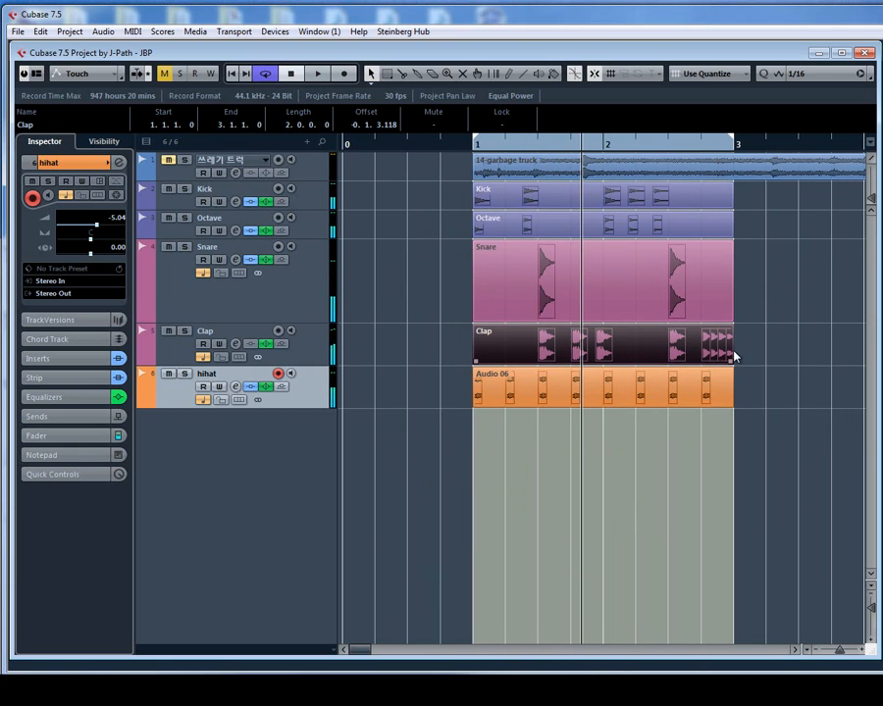
click(708, 396)
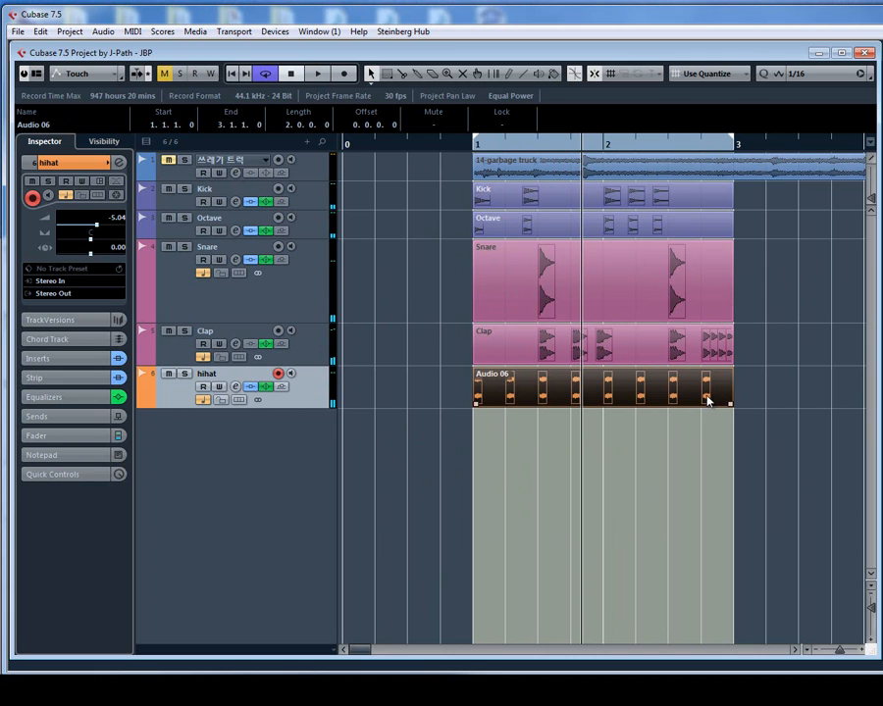
key(h)
key(g)
click(698, 195)
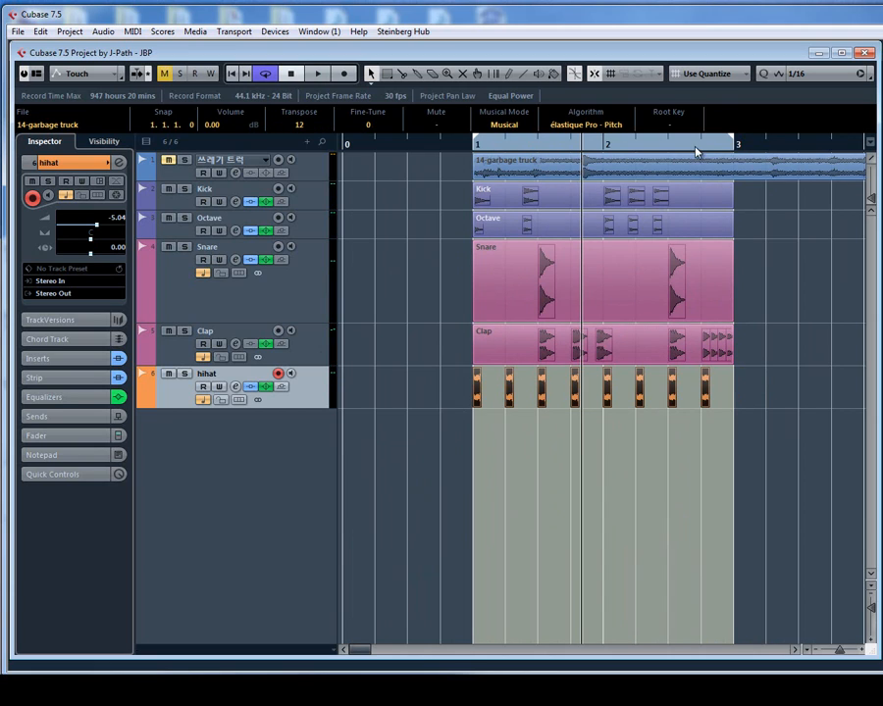
Repeat the last hihat hit three times to fill beat 2.4 up to bar 3
drag(696, 151, 714, 396)
drag(719, 395, 797, 398)
Lower the volume of the last three hihat hits progressively so each one is quieter than the one before
drag(816, 421, 705, 395)
scroll(705, 396, down, 2)
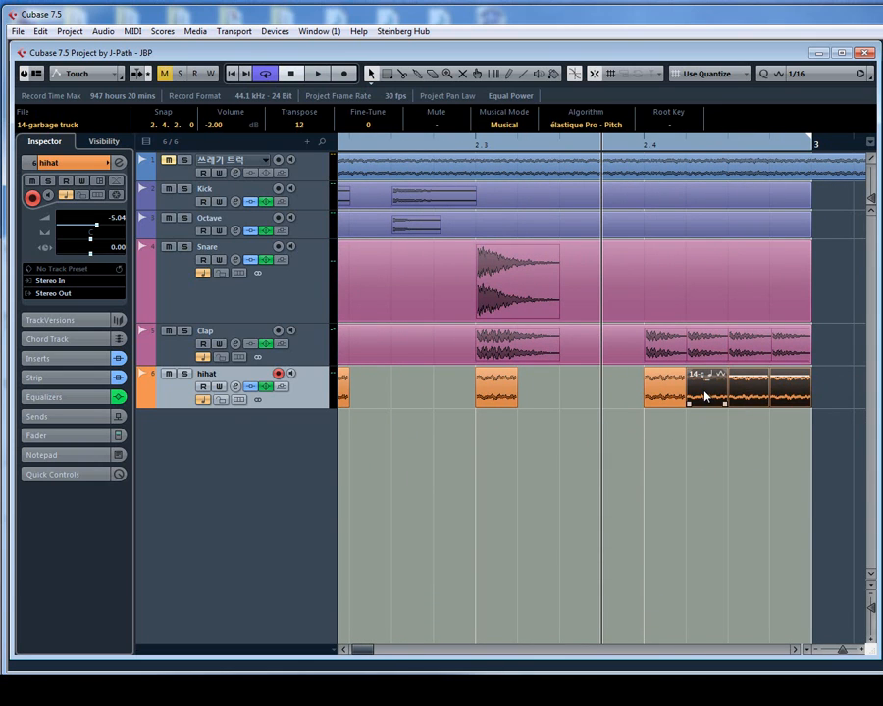
drag(817, 436, 747, 396)
scroll(747, 397, down, 1)
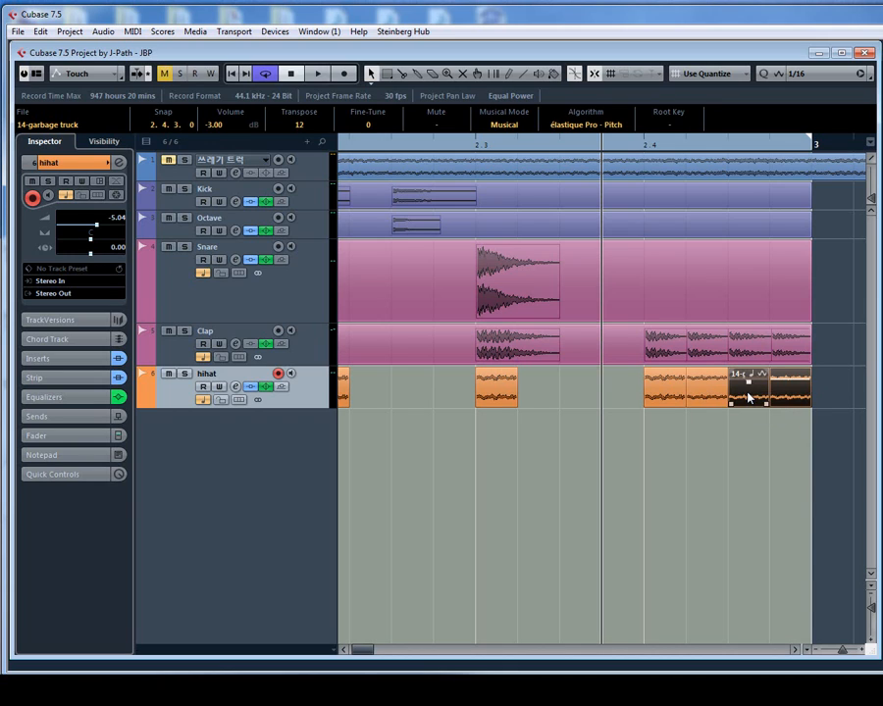
scroll(748, 398, down, 1)
click(789, 432)
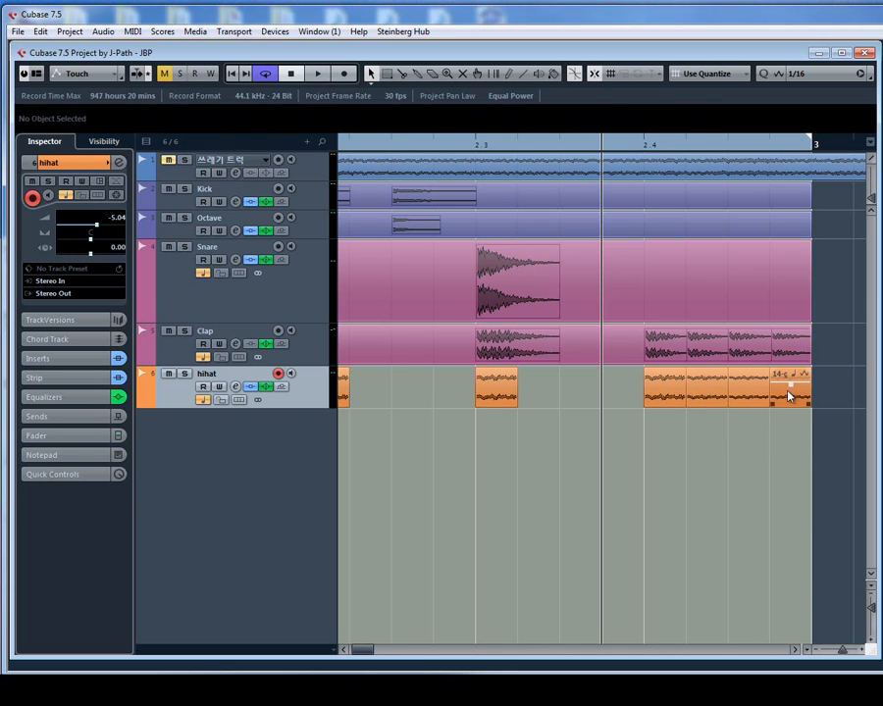
click(789, 394)
scroll(788, 394, down, 1)
Dissolve the Clap part into separate events
click(663, 357)
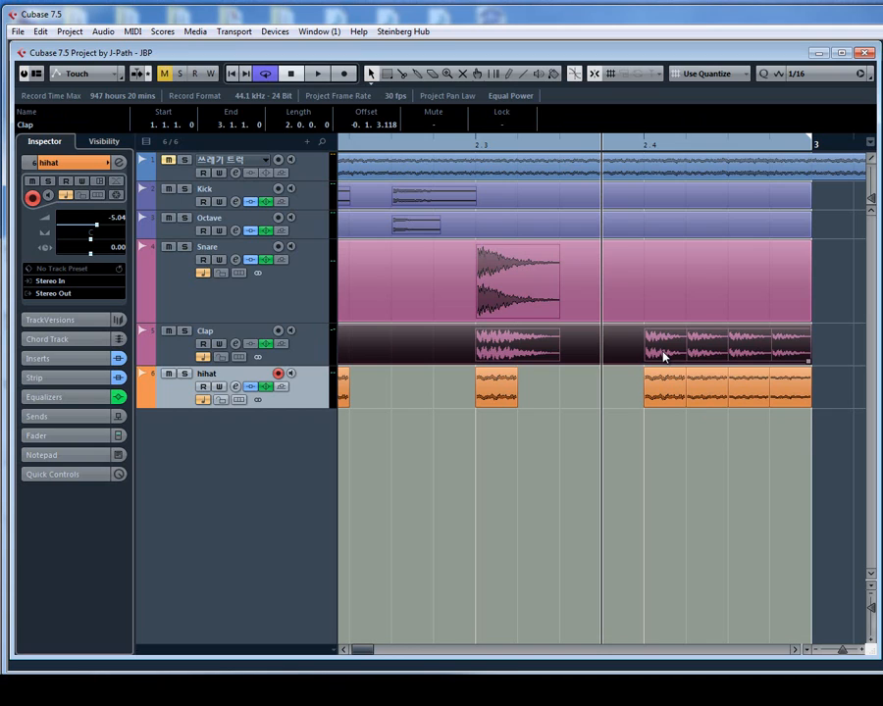
click(102, 31)
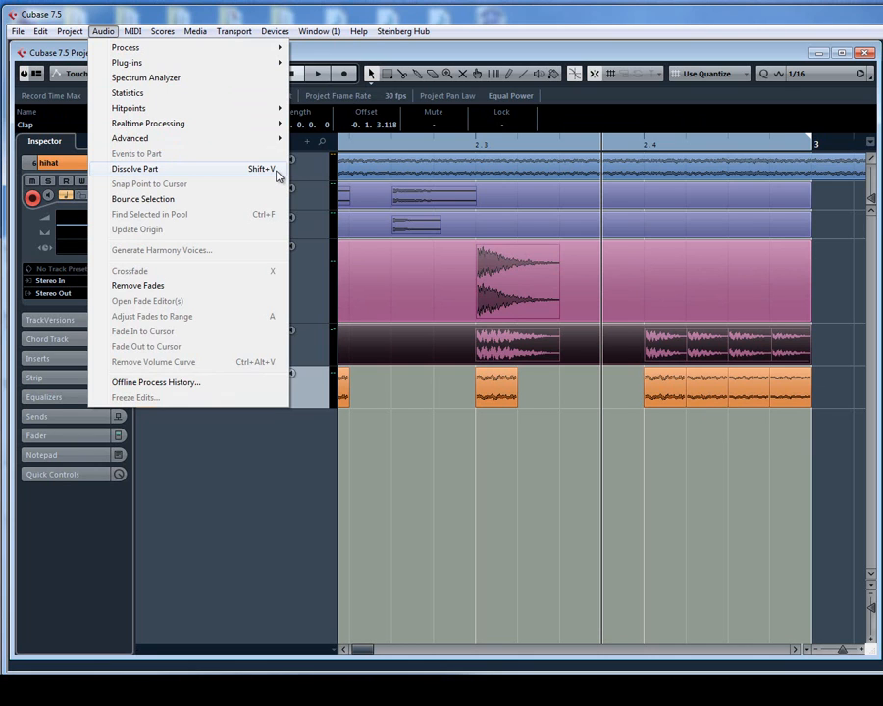
click(278, 173)
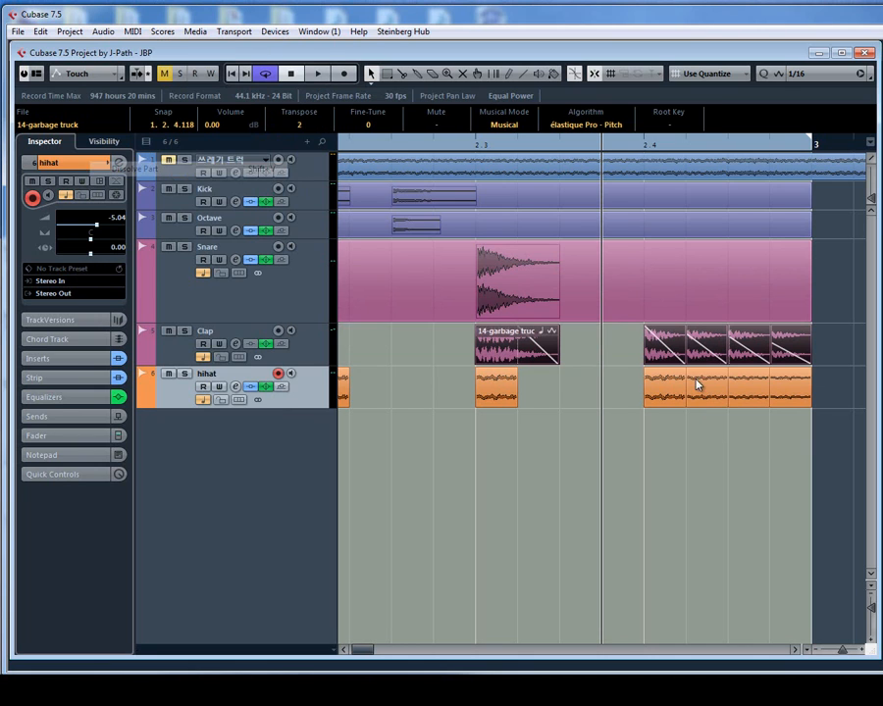
Delete the four clap hits on beat 2.4 and play the loop
key(g)
key(g)
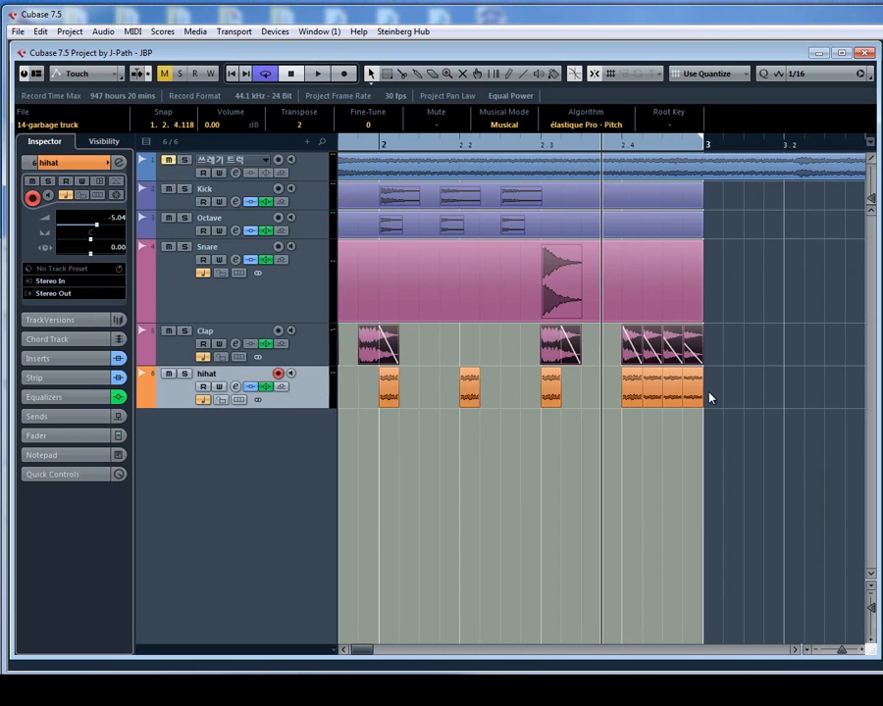
key(g)
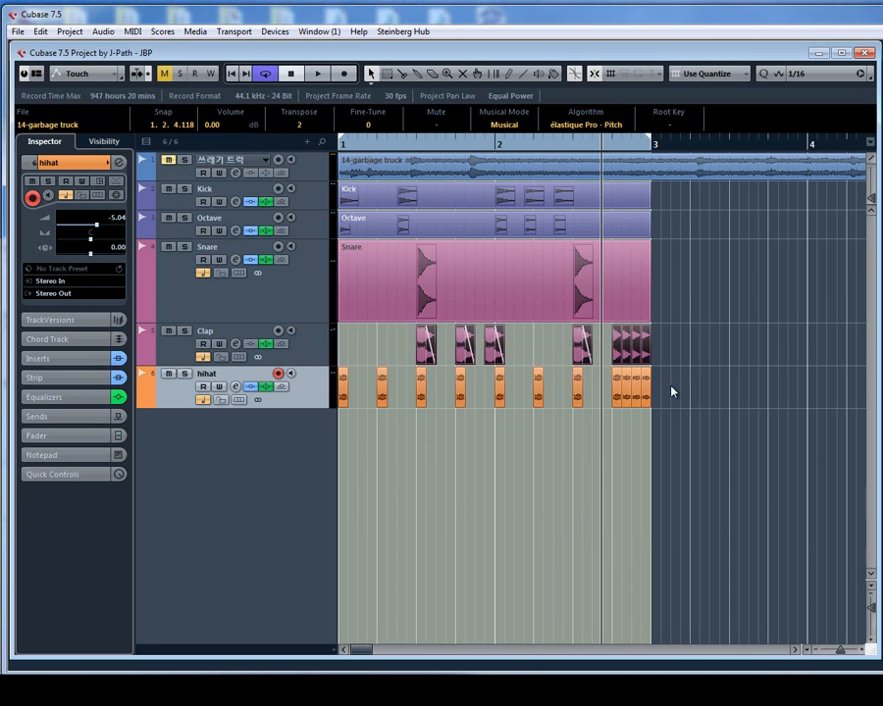
key(g)
key(g)
key(h)
key(h)
key(h)
drag(682, 347, 612, 353)
key(Delete)
key(g)
key(g)
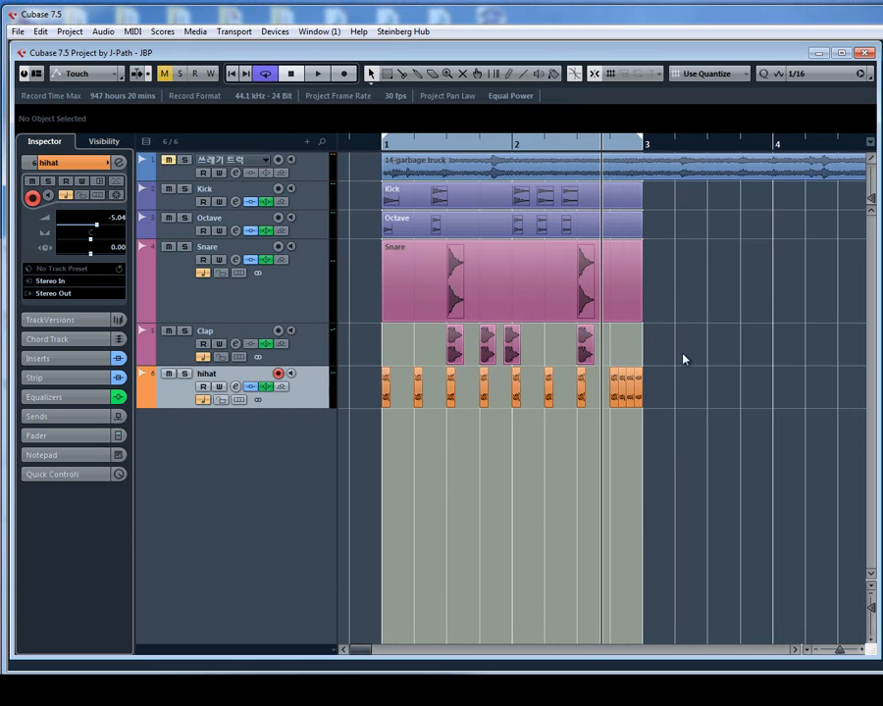
key(space)
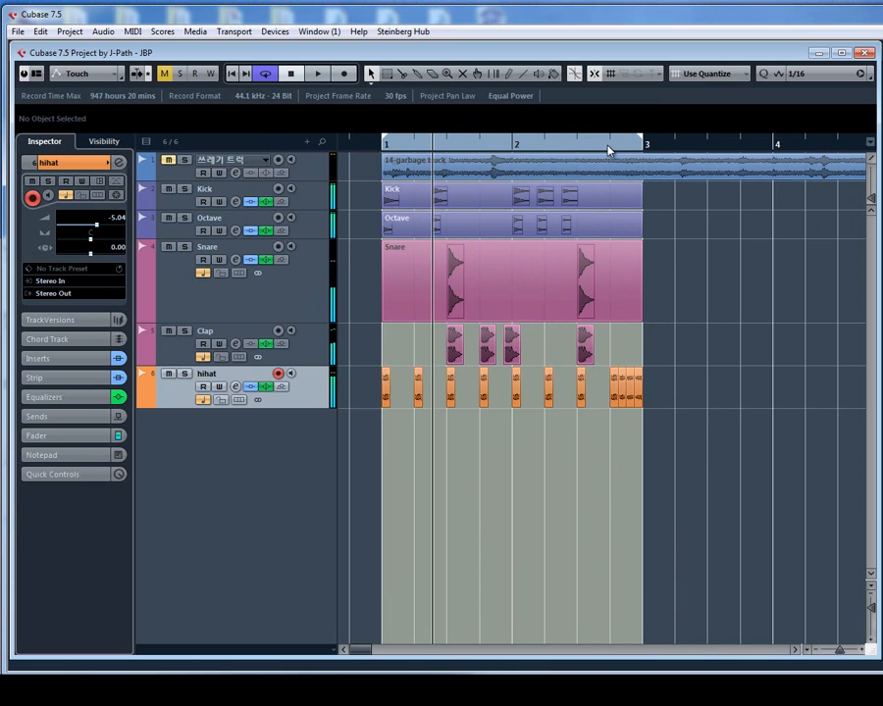
Raise the last three hihat hits by 3 dB, bringing the first of them to 0.00 dB, and audition beat 2.4
drag(608, 147, 671, 388)
key(h)
drag(784, 431, 669, 396)
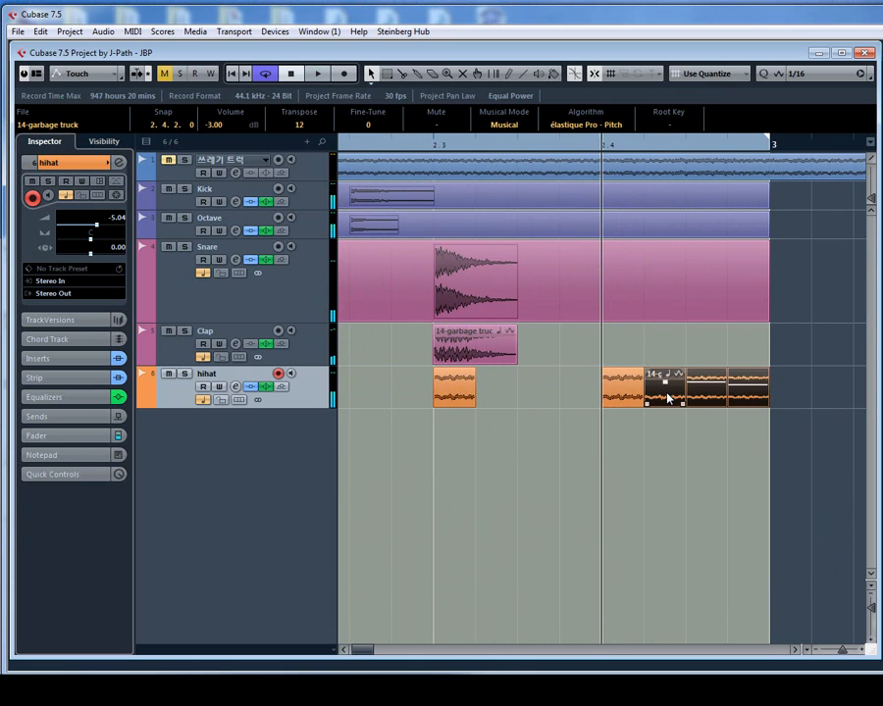
scroll(667, 397, up, 3)
key(space)
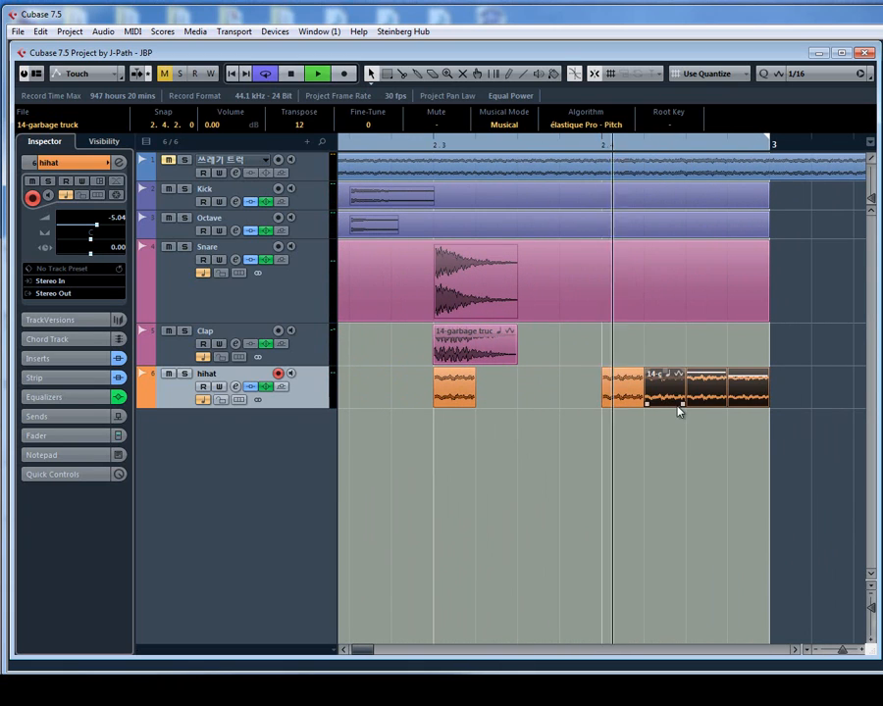
key(space)
click(604, 146)
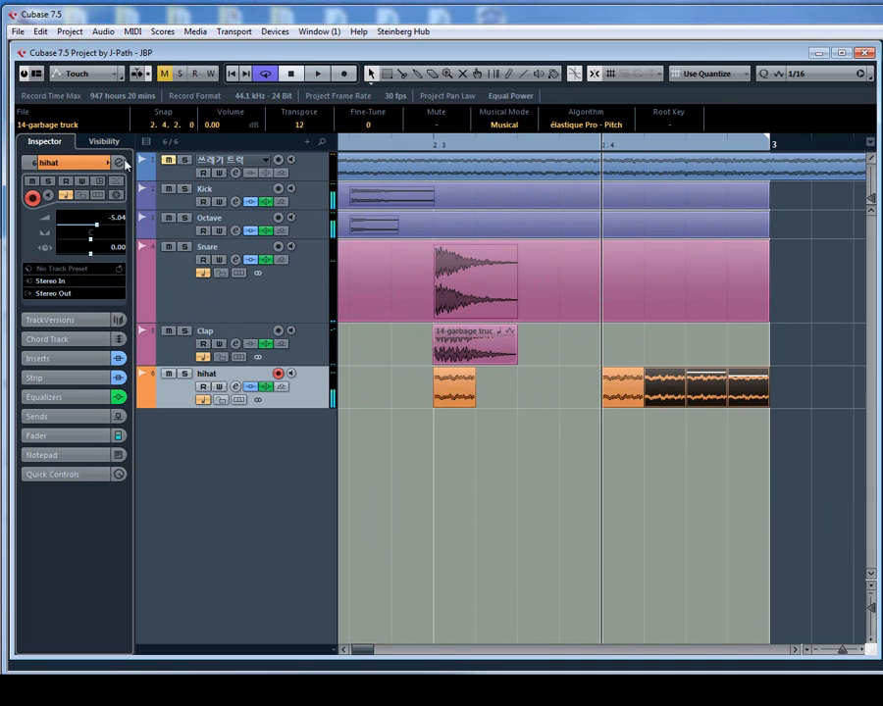
Delete the three hihat hits that follow the hit on beat 2.4, playing the loop briefly along the way
click(696, 450)
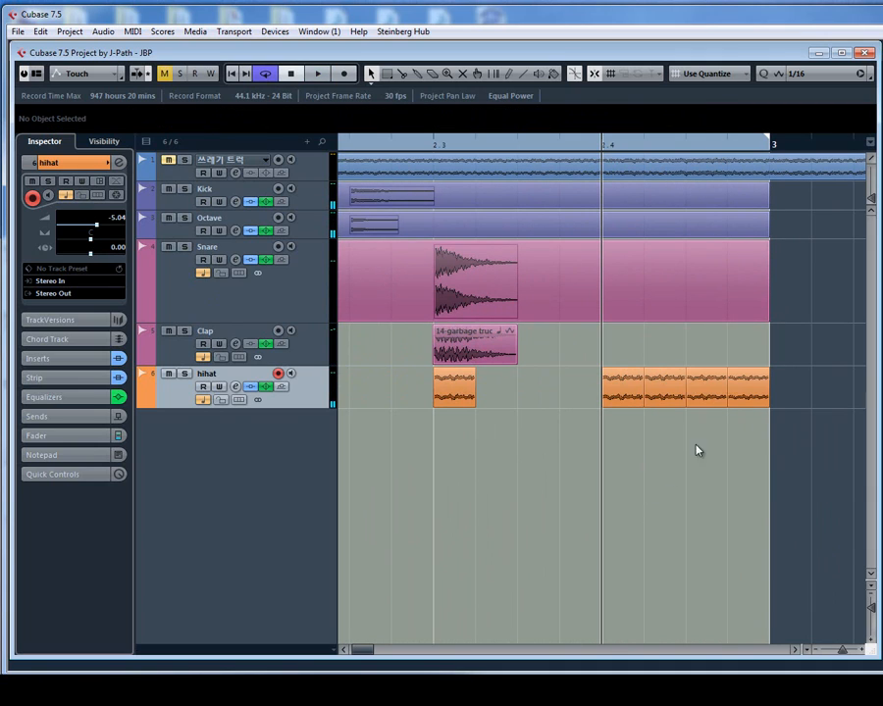
drag(773, 410, 675, 401)
key(Delete)
key(space)
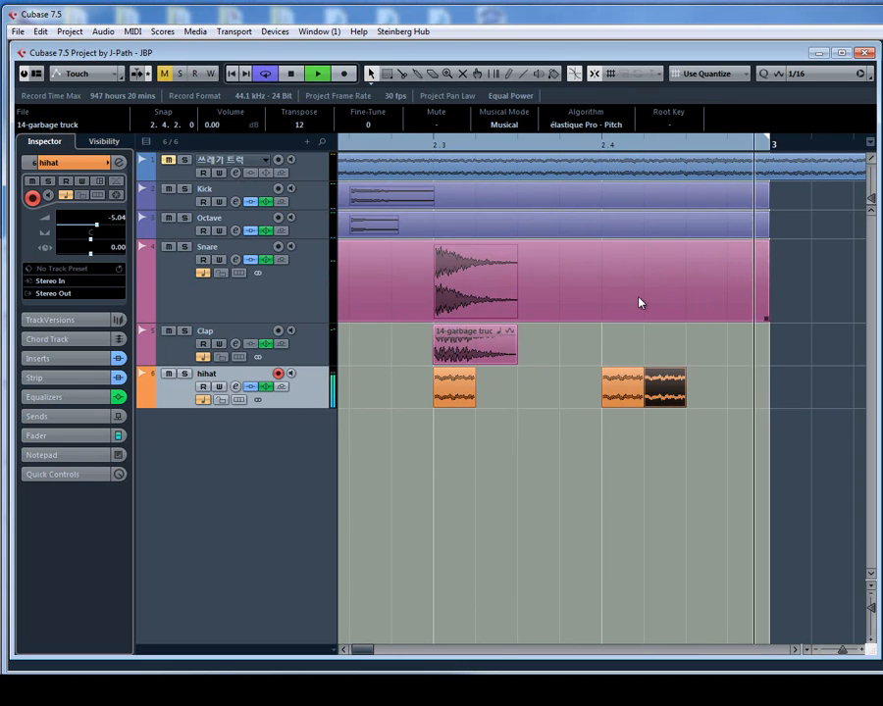
key(space)
key(Delete)
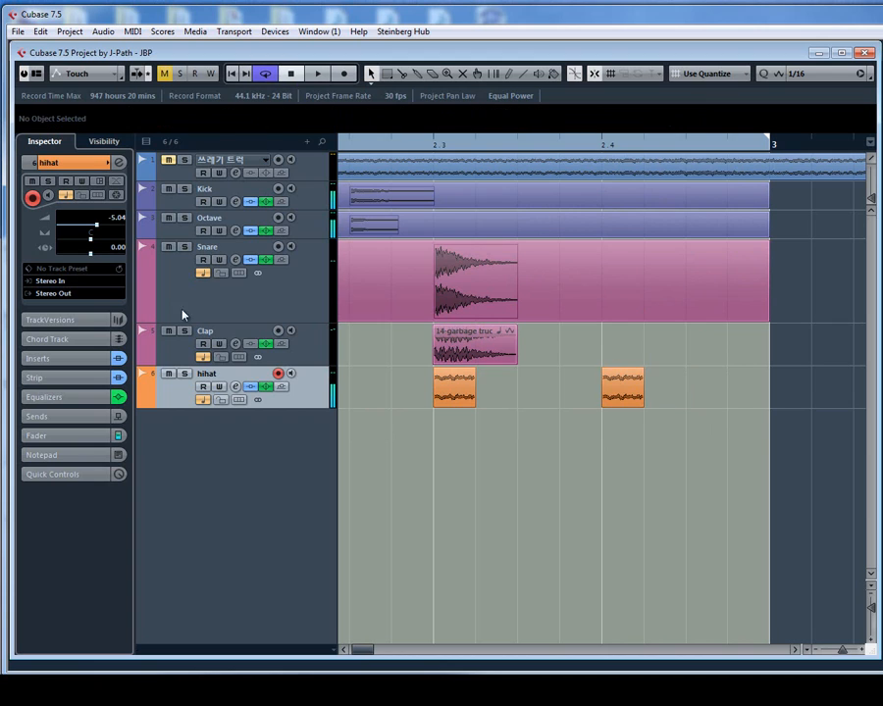
Duplicate the hihat hit on beat 2.4 three times to fill up to bar 3 and play the loop
click(101, 180)
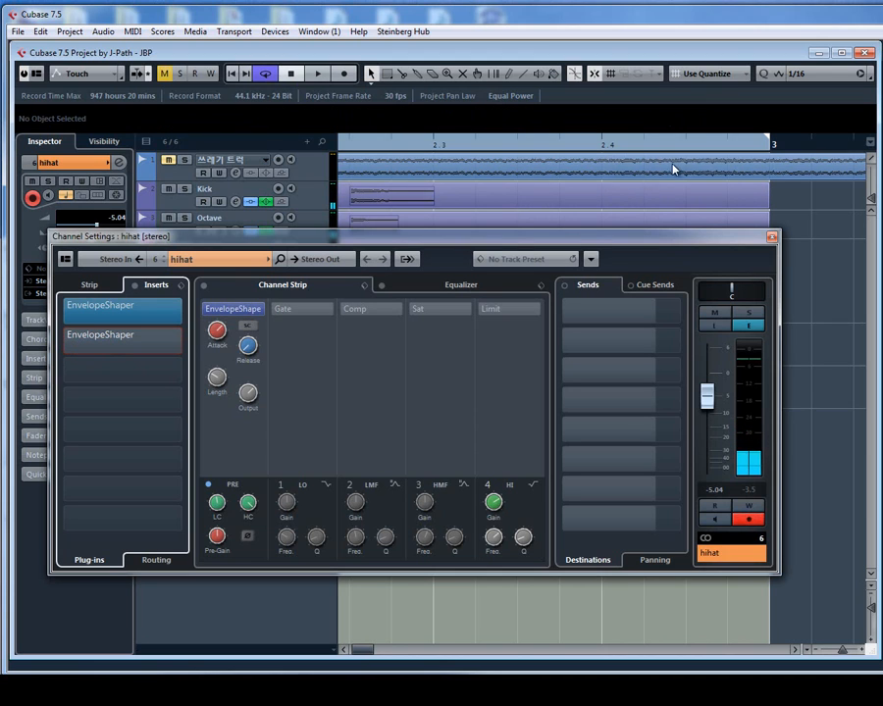
click(772, 237)
click(622, 394)
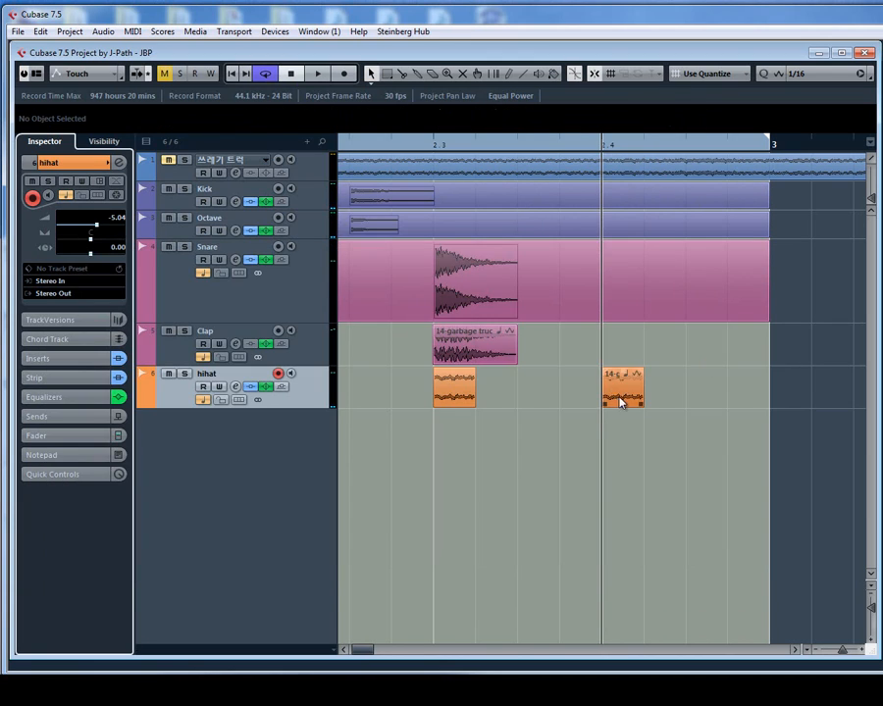
key(ctrl+d)
key(ctrl+d)
key(ctrl+d)
key(space)
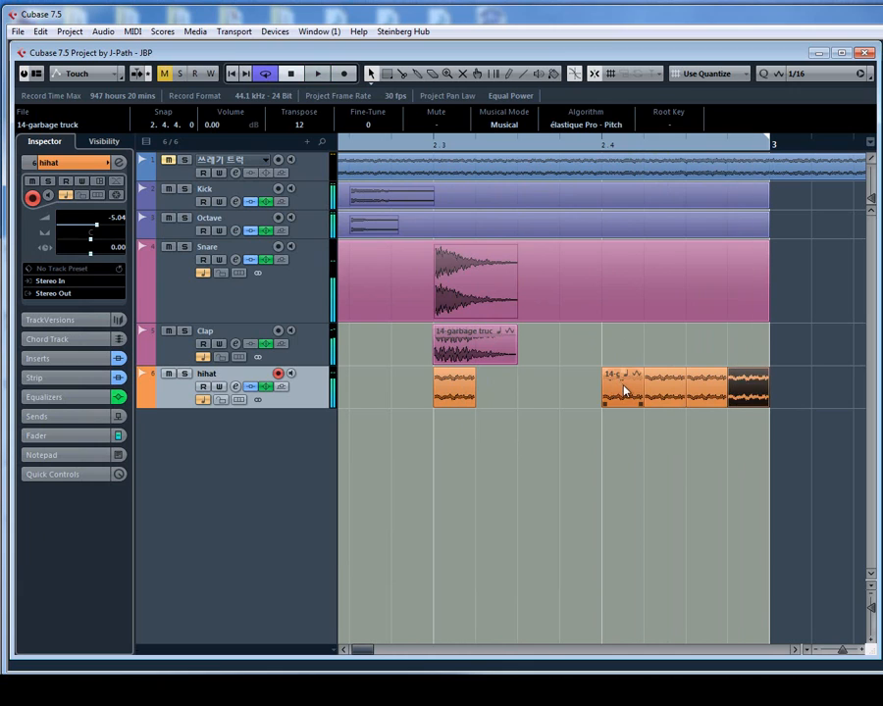
Add a long fade-out to each of the four hihat hits from beat 2.4 and play from there
click(641, 400)
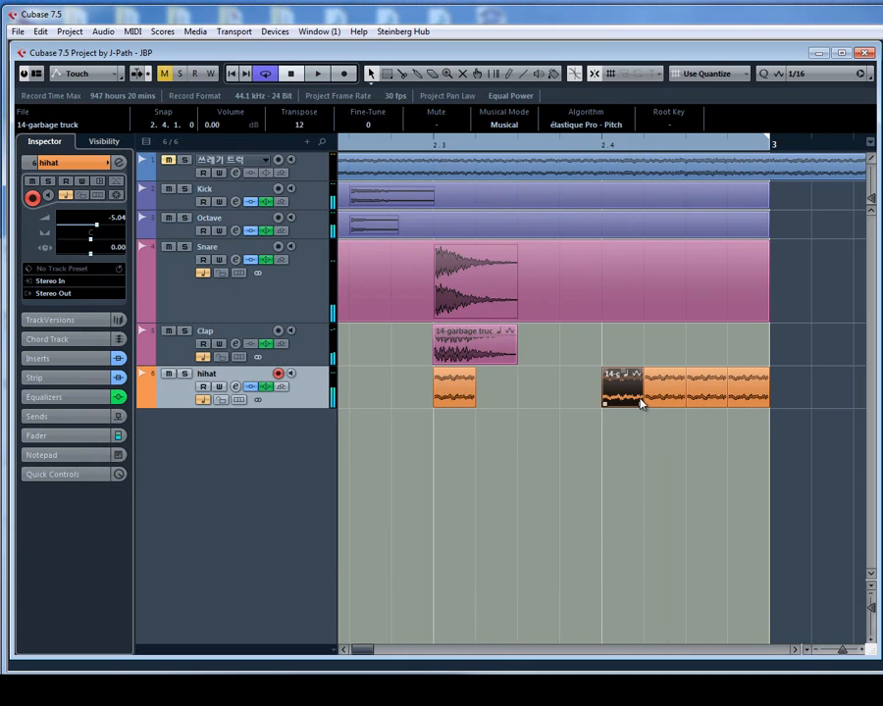
key(g)
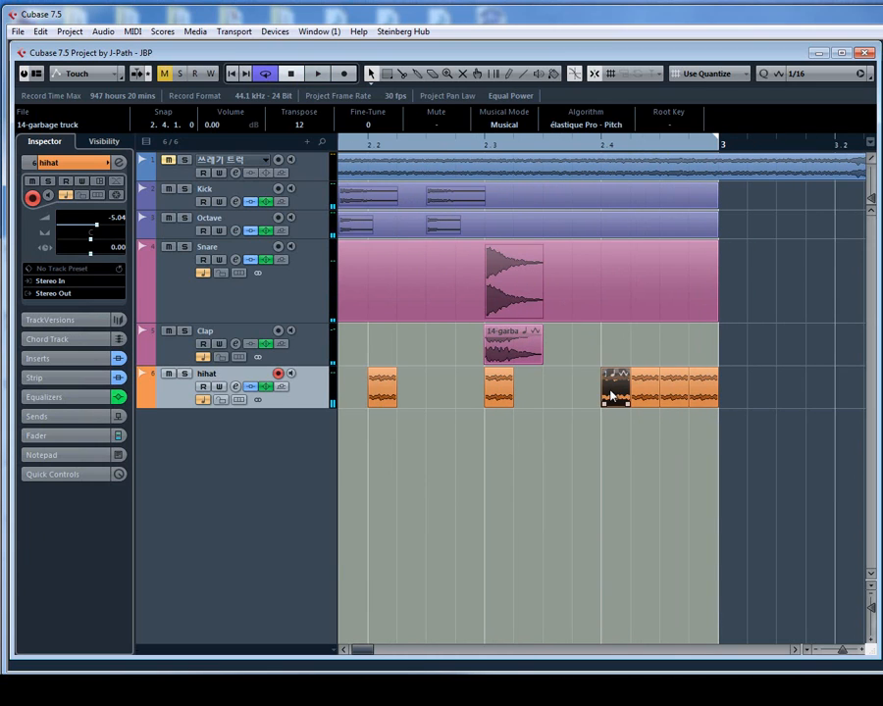
key(h)
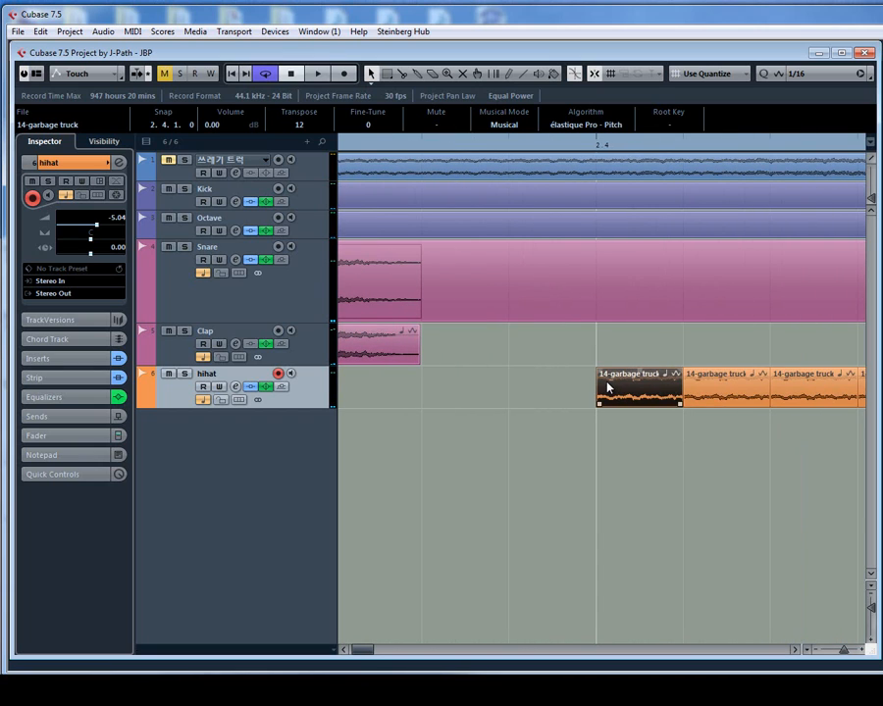
key(g)
key(g)
key(g)
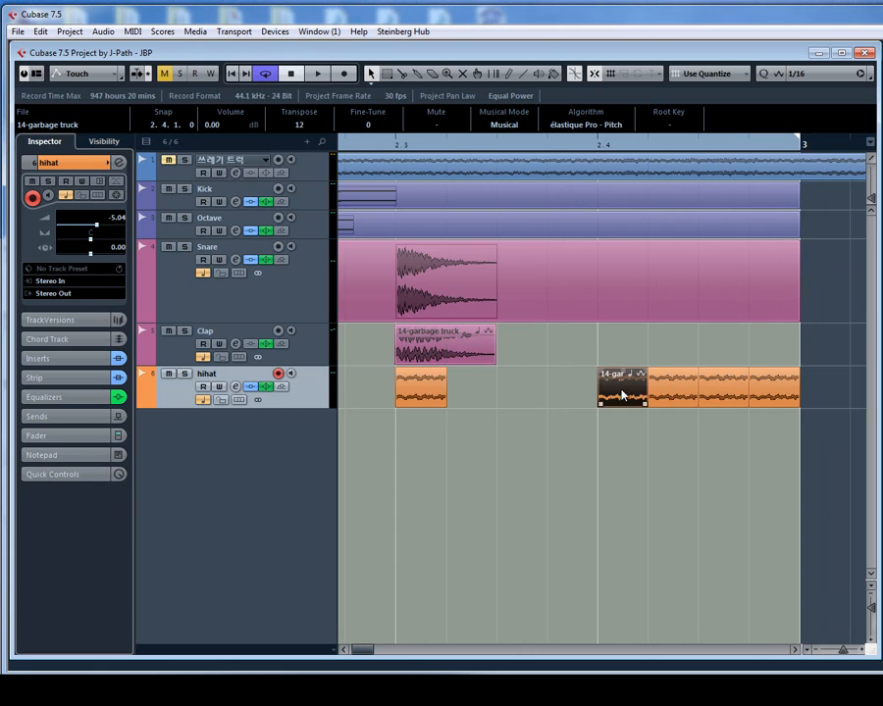
mouse_move(789, 420)
mouse_down()
mouse_move(726, 418)
mouse_move(640, 370)
mouse_move(601, 374)
mouse_up()
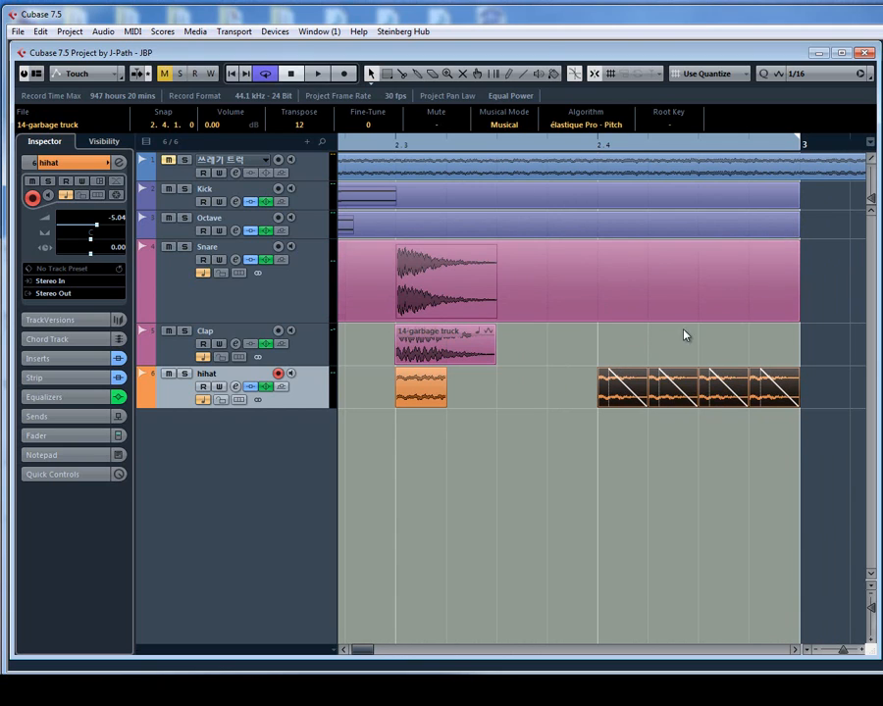
click(597, 147)
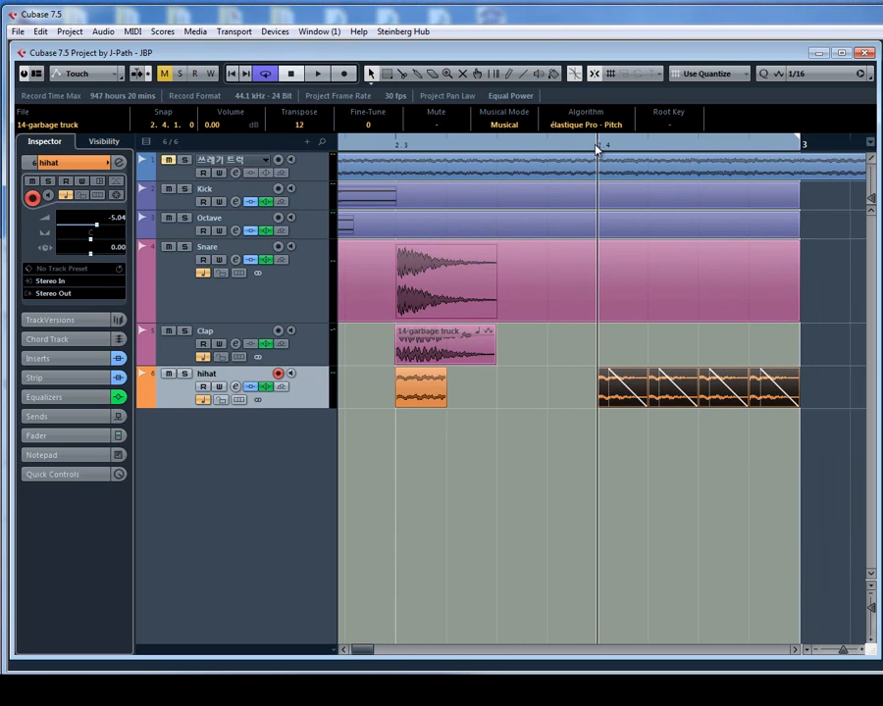
key(space)
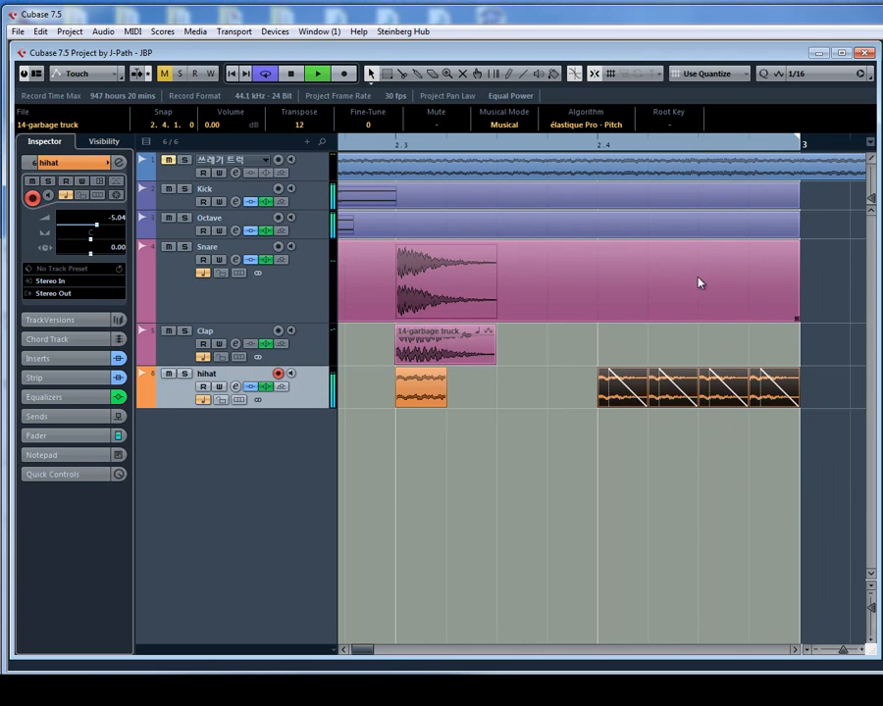
key(g)
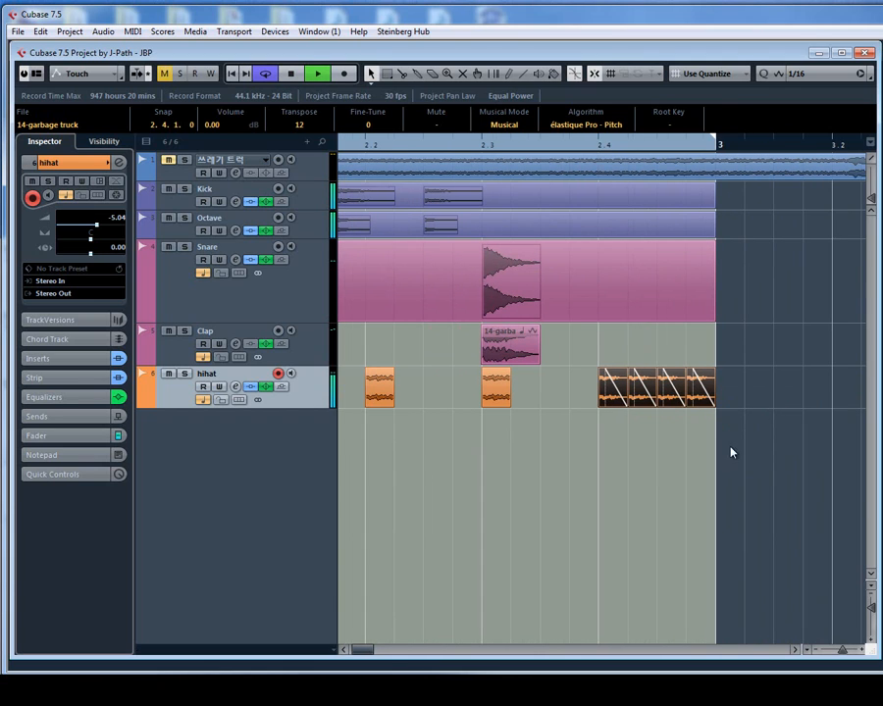
Activate the second EnvelopeShaper insert on the hihat channel
click(119, 162)
click(64, 339)
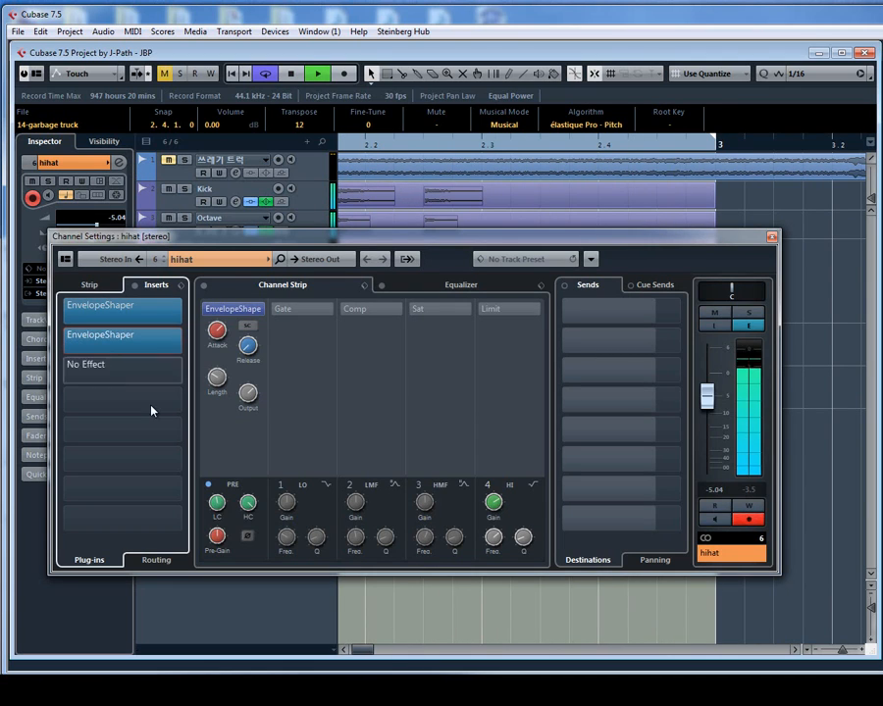
mouse_move(257, 356)
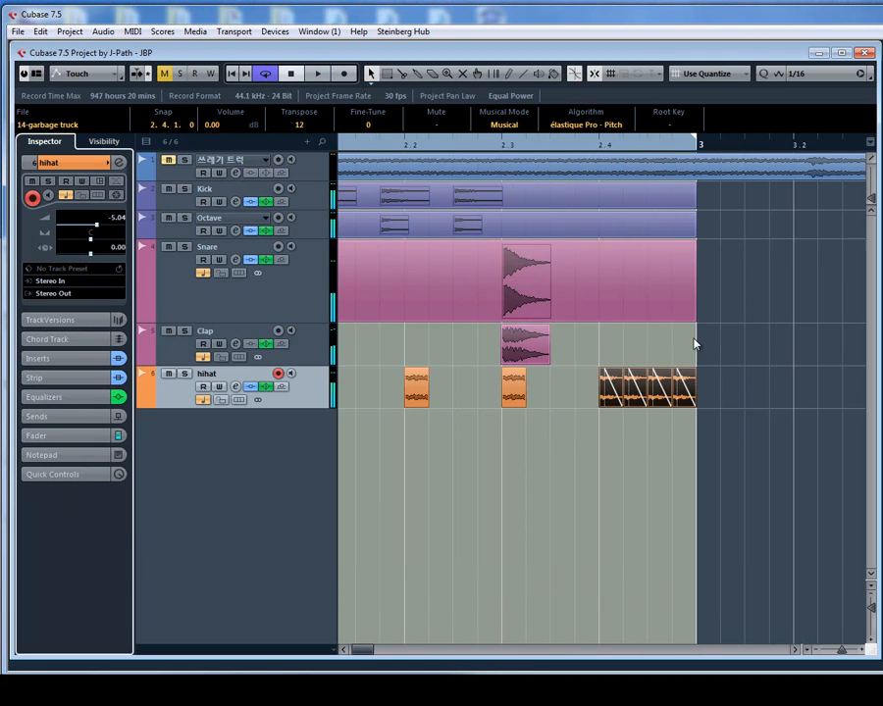
key(g)
Transpose the hihat hits across both bars, setting the first to 14, and audition the full loop
drag(686, 430, 386, 392)
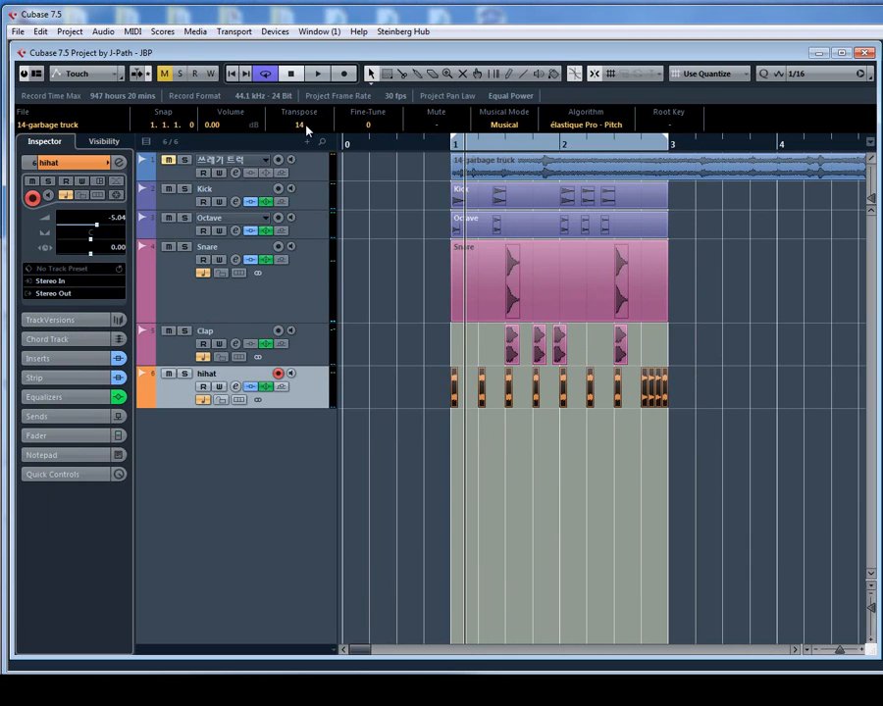
key(space)
key(g)
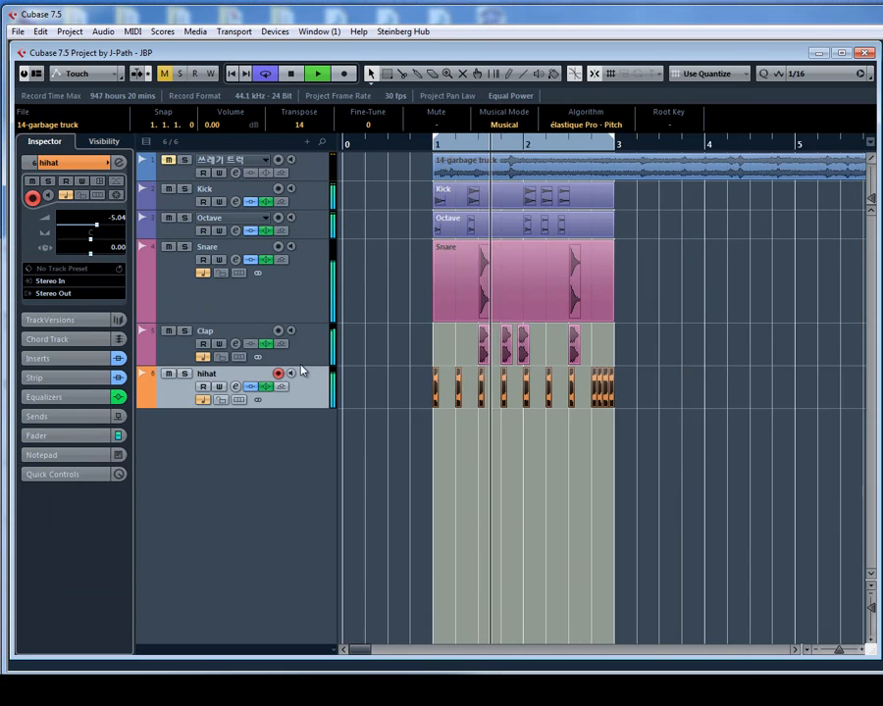
key(g)
key(g)
key(g)
key(g)
key(g)
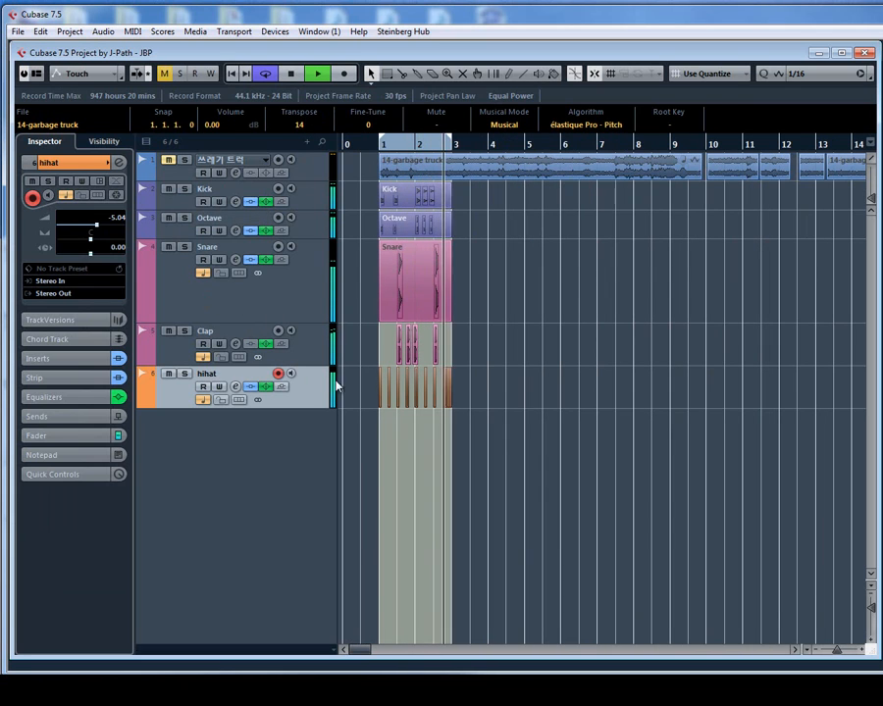
key(space)
Combine the clap hits into one Clap part and the hihat hits into one hihat part
drag(522, 420, 343, 386)
key(h)
key(h)
key(h)
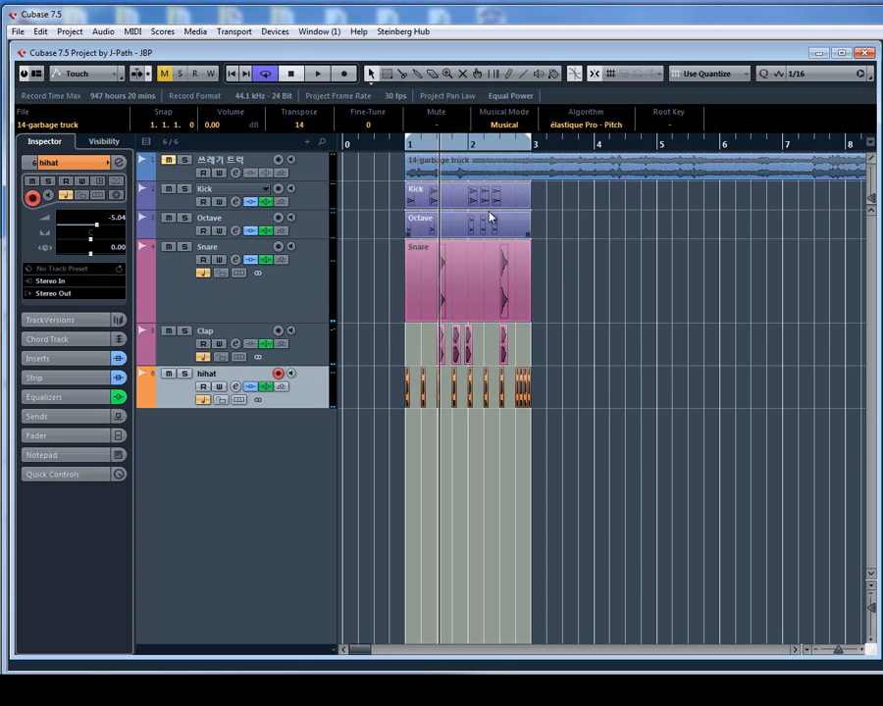
drag(571, 394, 350, 333)
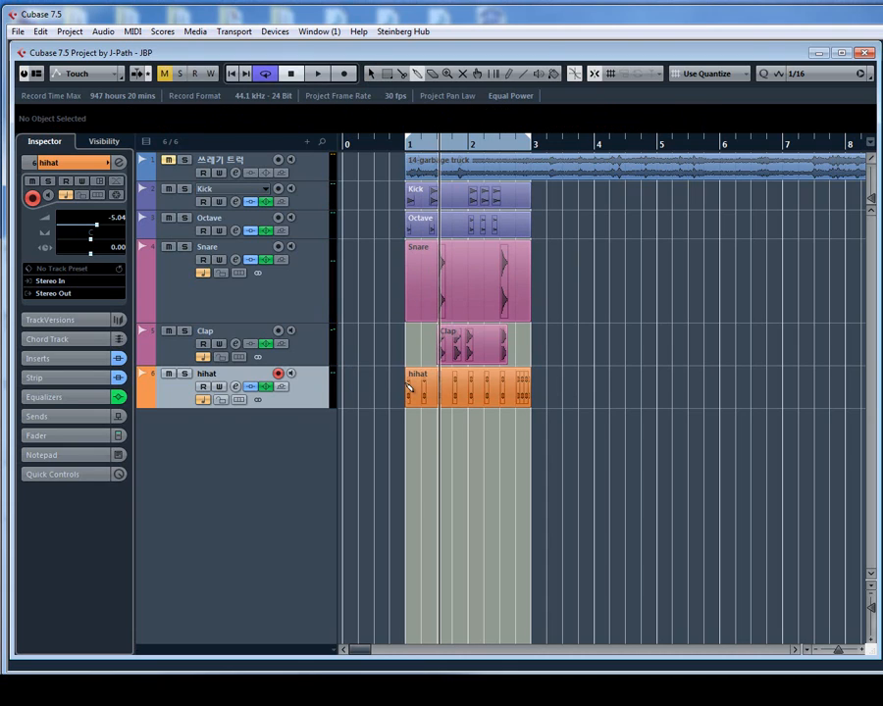
Extend the Clap part at both ends so it spans from 1.1.1.0 to 3.1.1.0
click(444, 361)
drag(442, 361, 408, 361)
drag(508, 365, 531, 366)
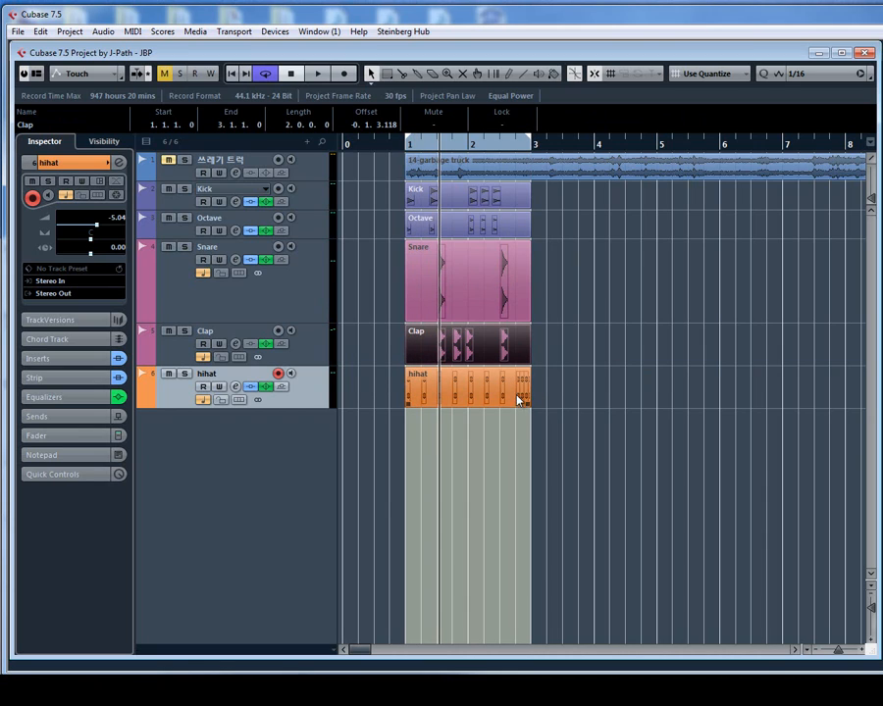
Rename the Octave track to "Octave Kick"
key(g)
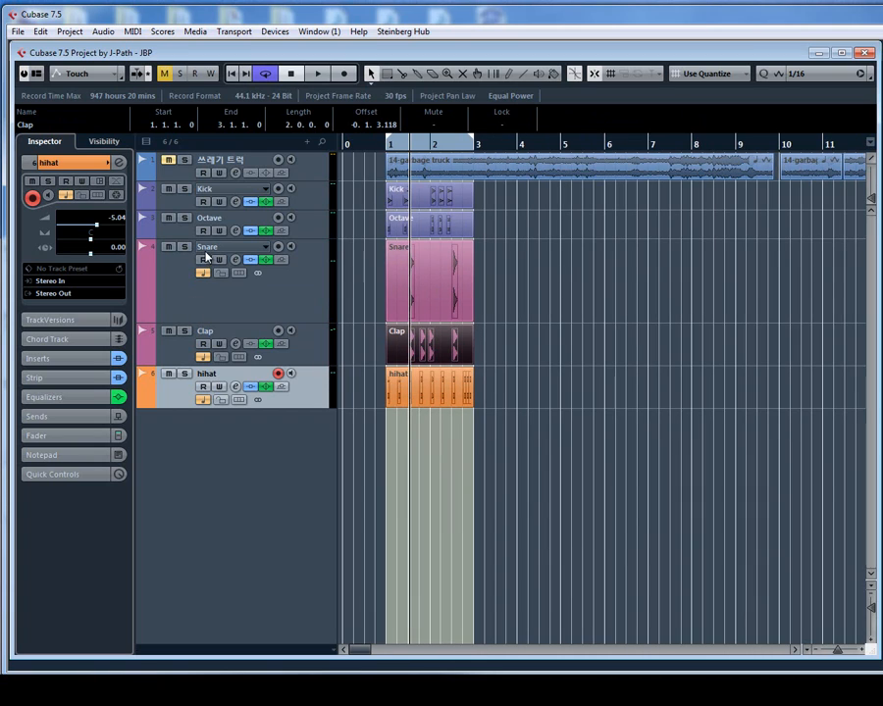
click(234, 222)
double_click(234, 222)
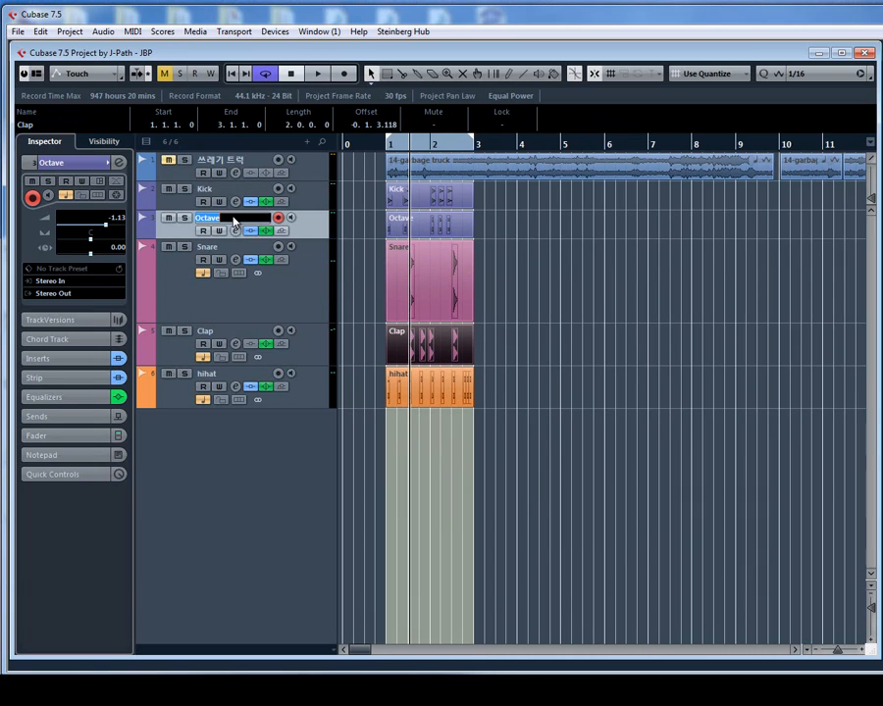
text(K)
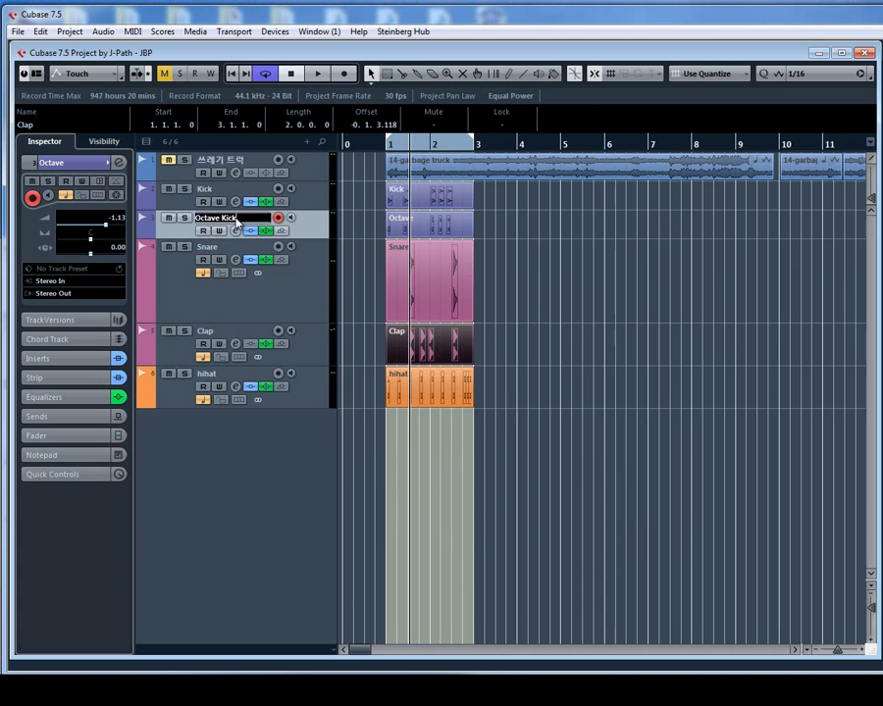
text(ick)
key(Return)
Enlarge the height of the garbage truck source track, turn off its mute and solo it
scroll(553, 300, down, 2)
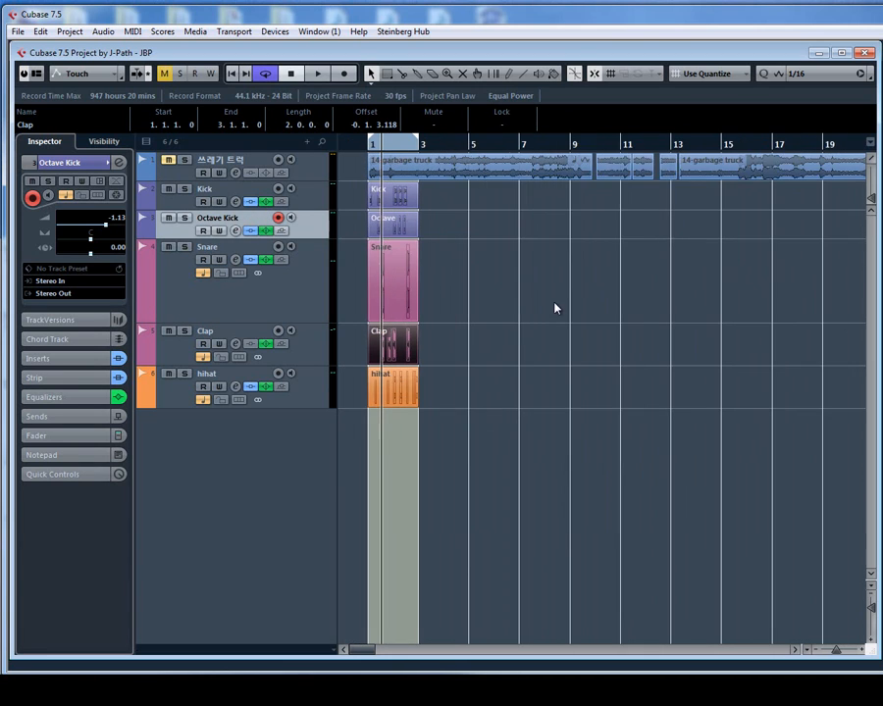
scroll(508, 329, down, 3)
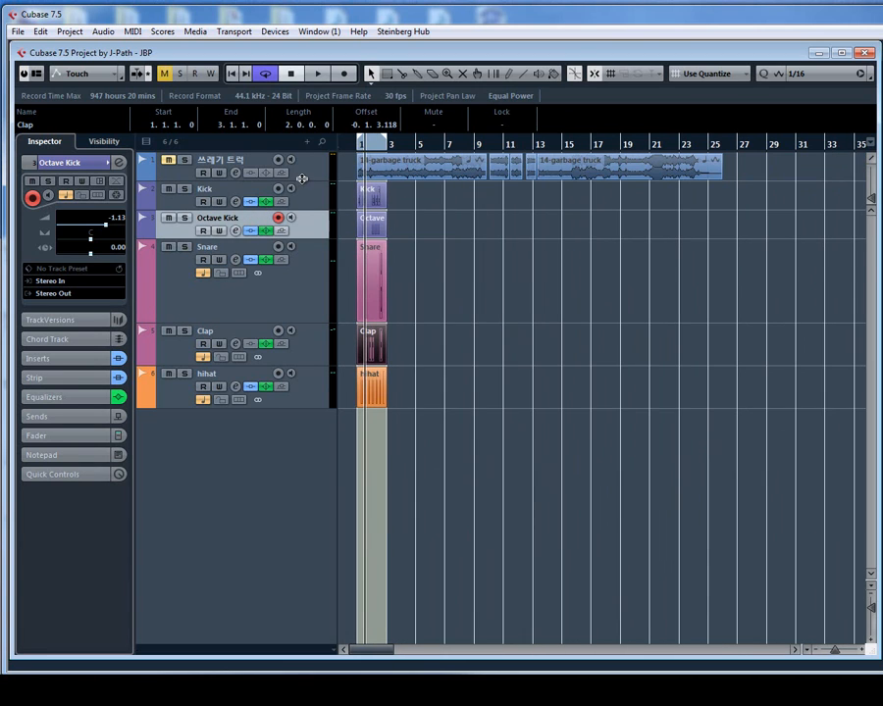
drag(302, 178, 295, 234)
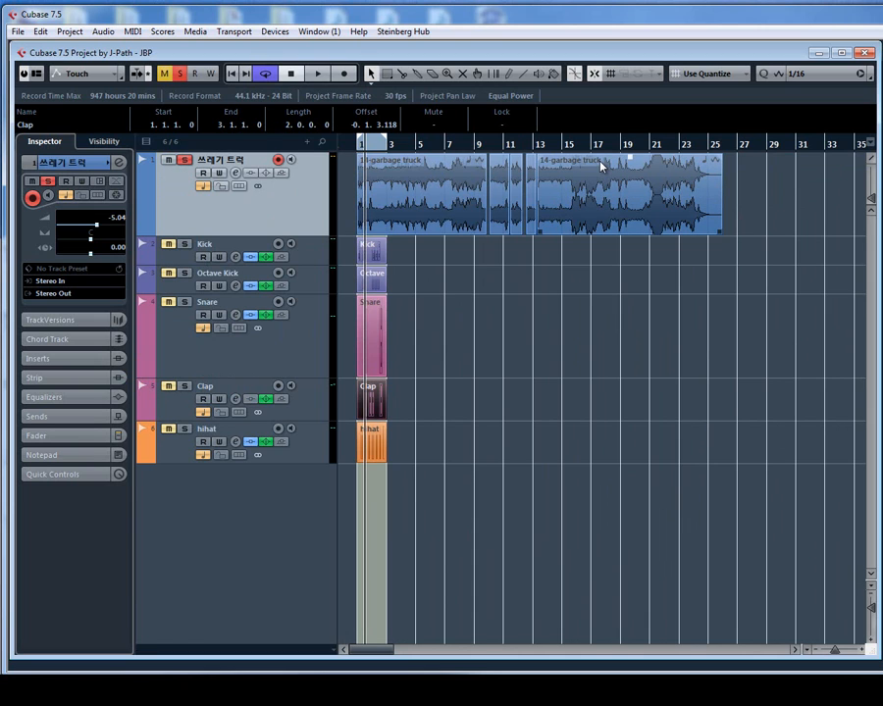
Audition the soloed garbage truck recording twice from the loud burst just before bar 16
click(574, 146)
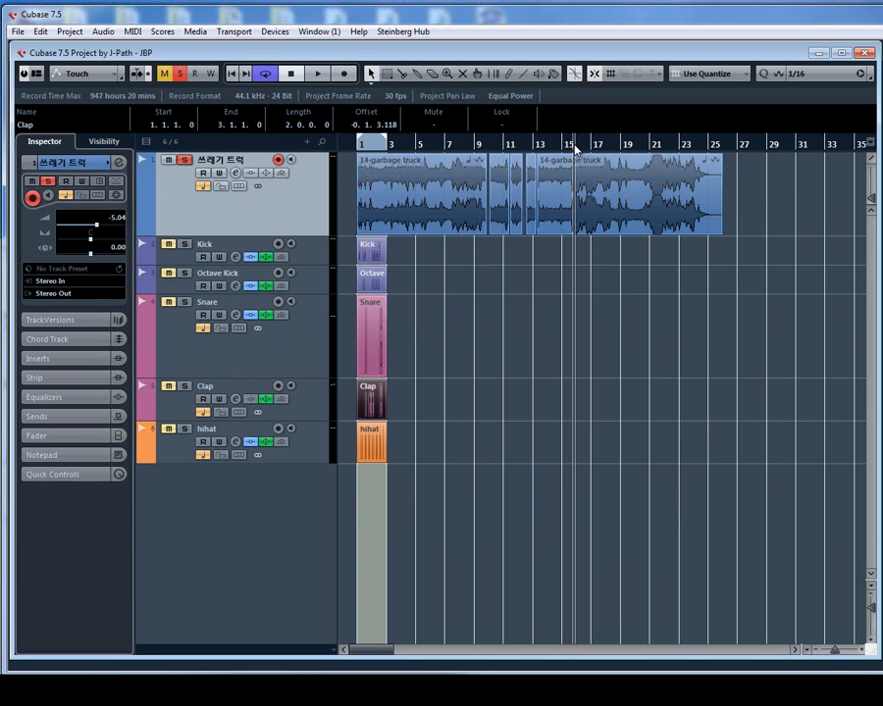
key(h)
key(h)
key(h)
key(h)
key(h)
key(h)
key(h)
key(h)
key(h)
key(h)
key(h)
key(h)
key(h)
key(h)
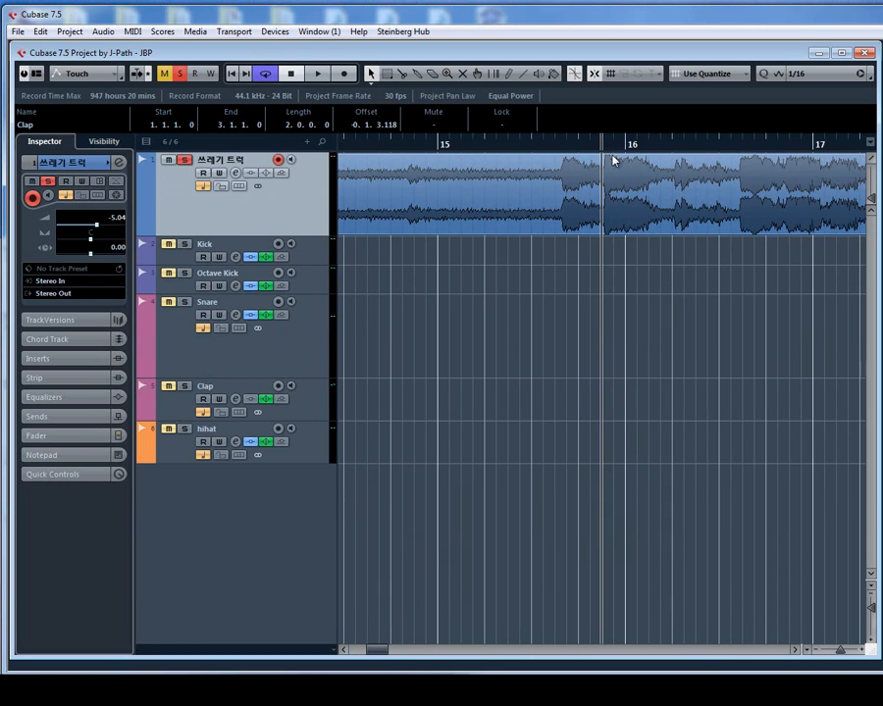
key(space)
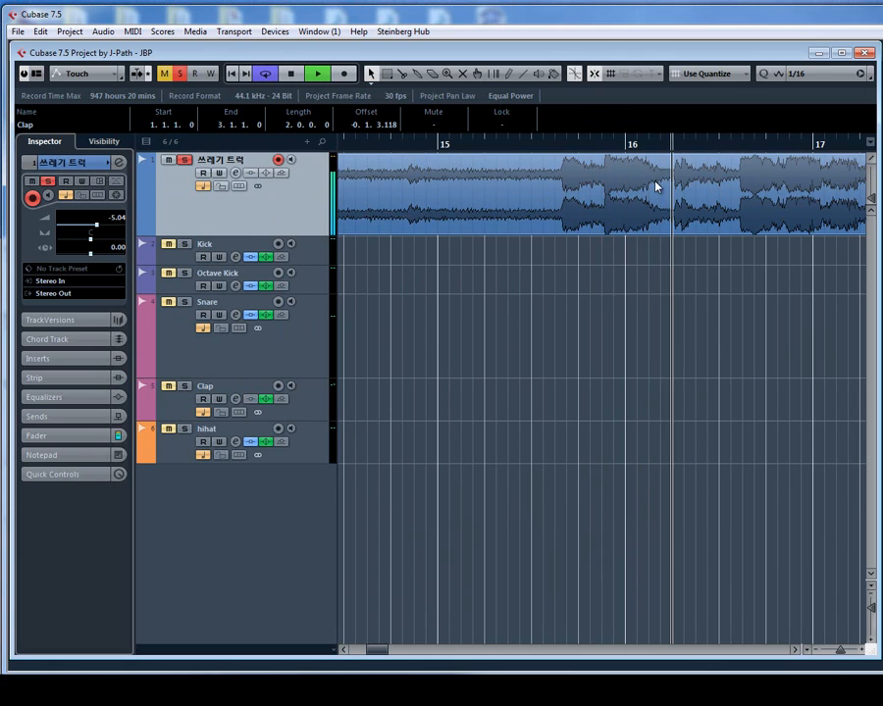
key(space)
click(602, 145)
key(space)
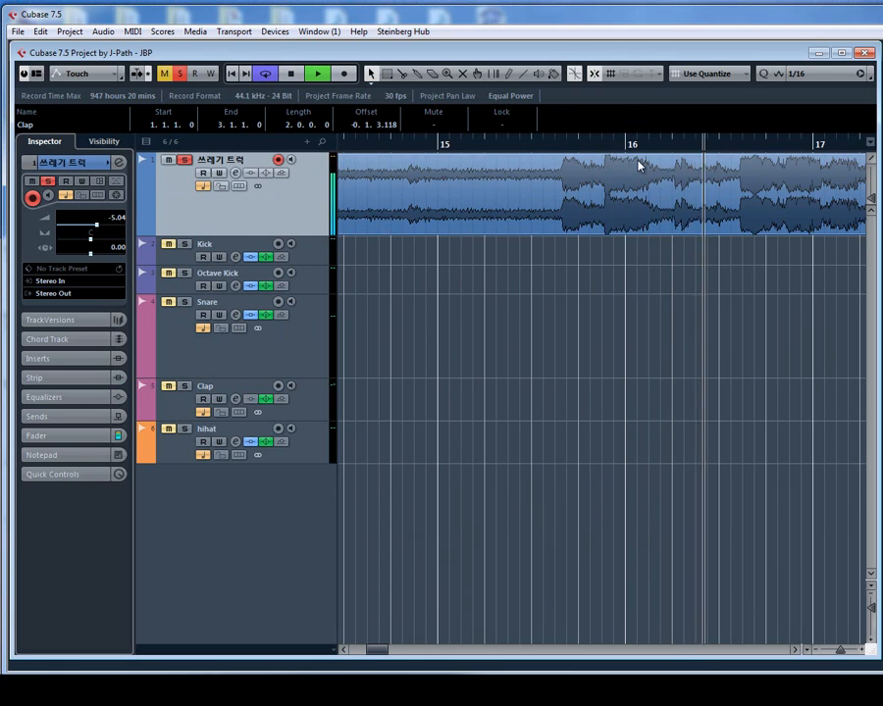
key(g)
key(space)
Audition the soloed garbage truck recording from the bursts around bar 16 through to about bar 18
key(h)
key(h)
key(h)
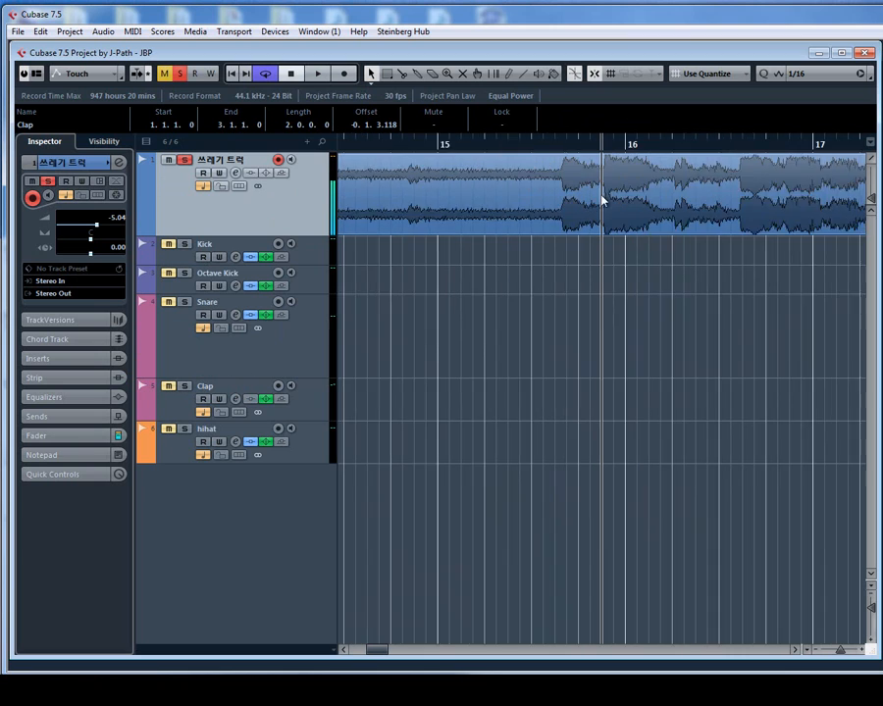
key(g)
key(space)
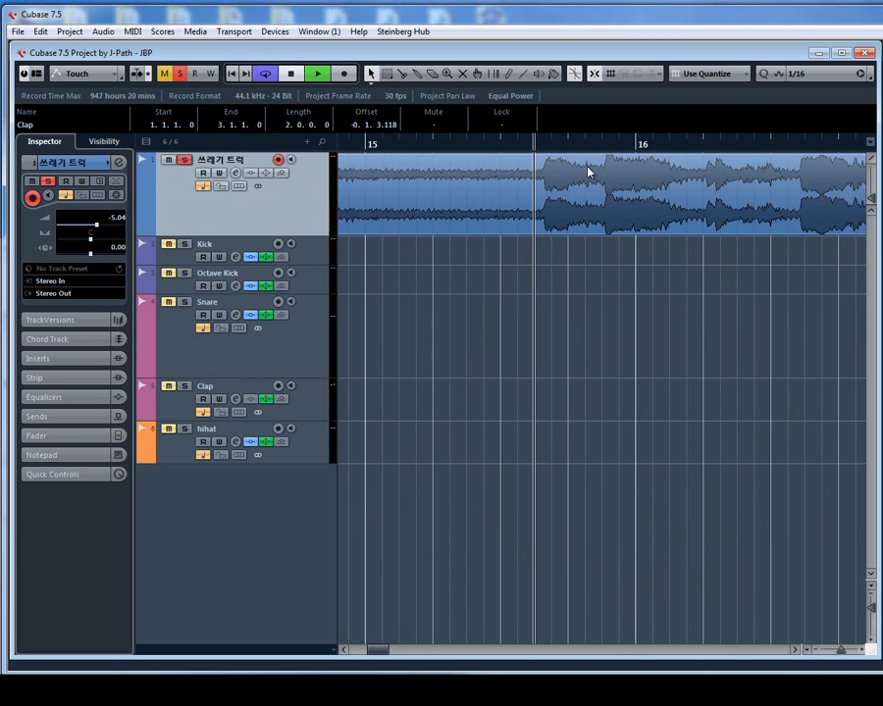
key(g)
key(g)
key(g)
key(g)
key(g)
key(g)
key(g)
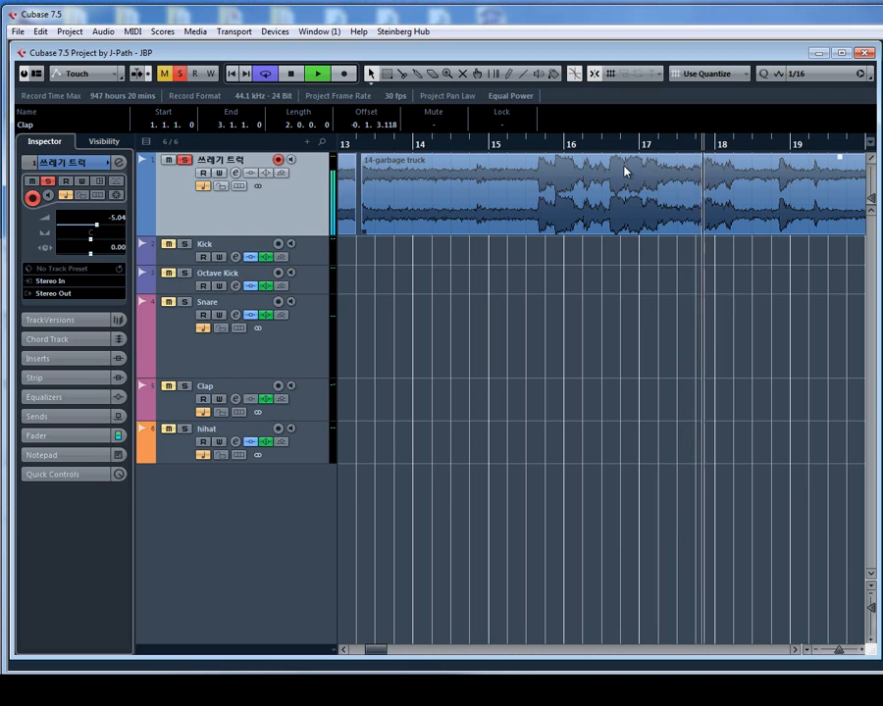
key(g)
Split the garbage truck event at 17.4.1.119 and again at about bar 18 to isolate the short burst
key(h)
key(h)
key(h)
key(h)
key(h)
key(h)
key(h)
key(h)
key(h)
key(h)
key(h)
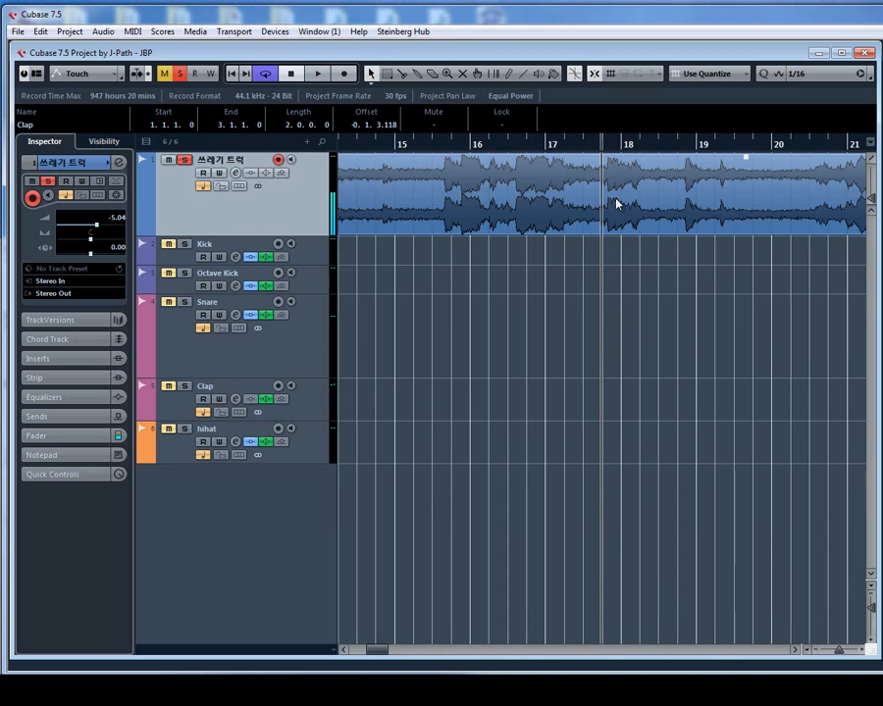
right_click(634, 194)
click(665, 193)
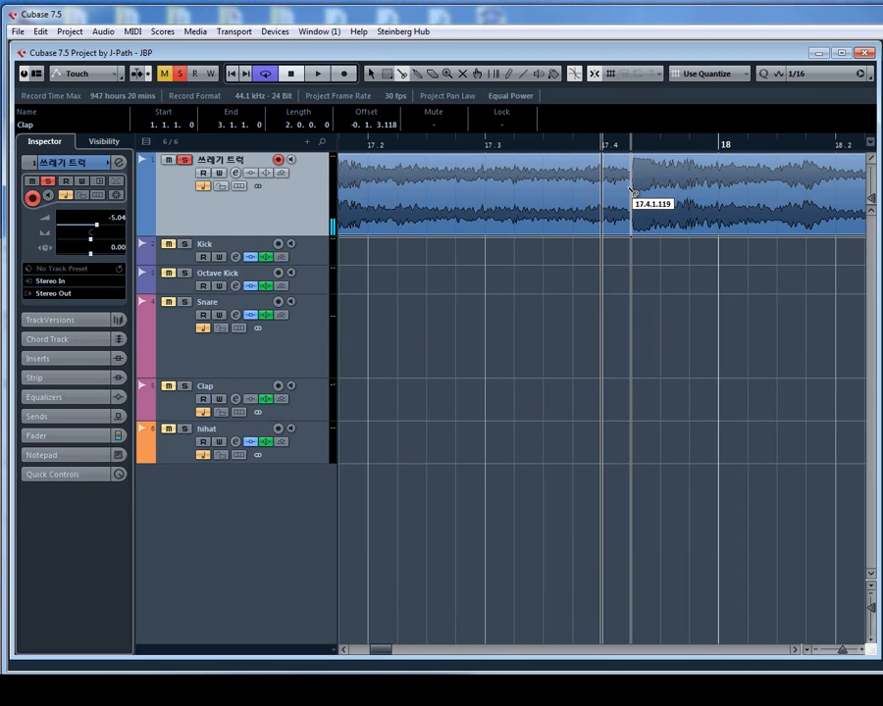
click(631, 194)
click(717, 193)
key(1)
Move the isolated burst slice out of the source event onto a new audio track below hihat
key(g)
key(g)
key(g)
key(g)
key(g)
key(g)
key(g)
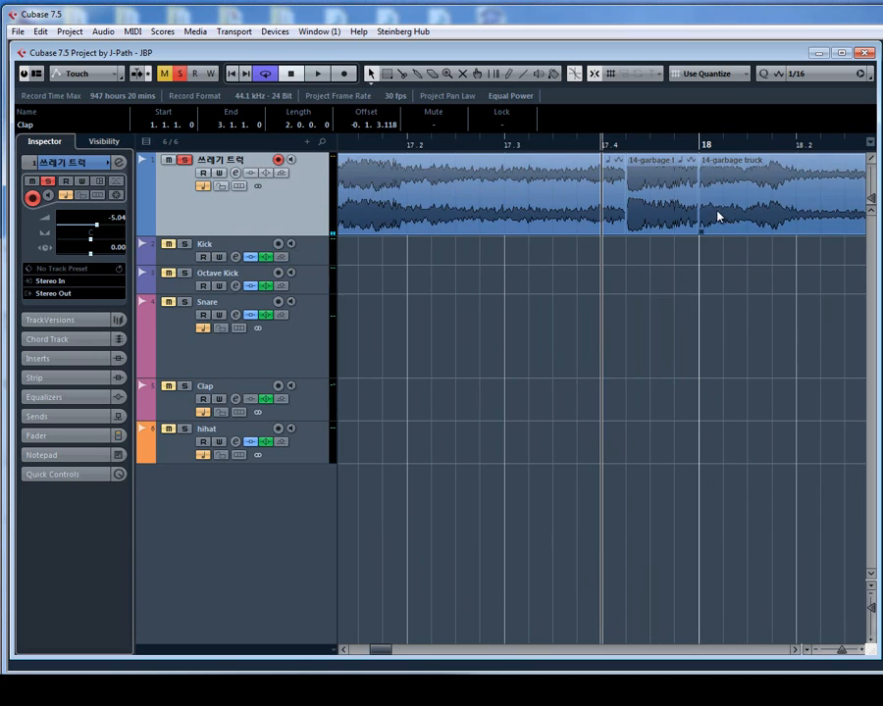
click(623, 213)
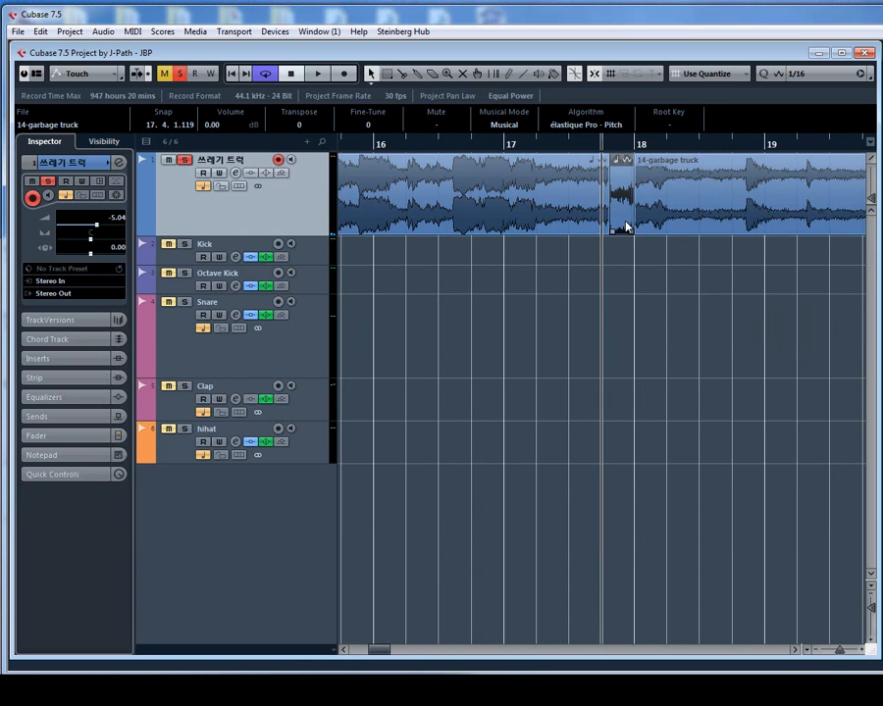
drag(623, 227, 616, 496)
With the grid type set to Bar, move the burst slice back to start at 1.1.1.0
key(g)
key(g)
key(g)
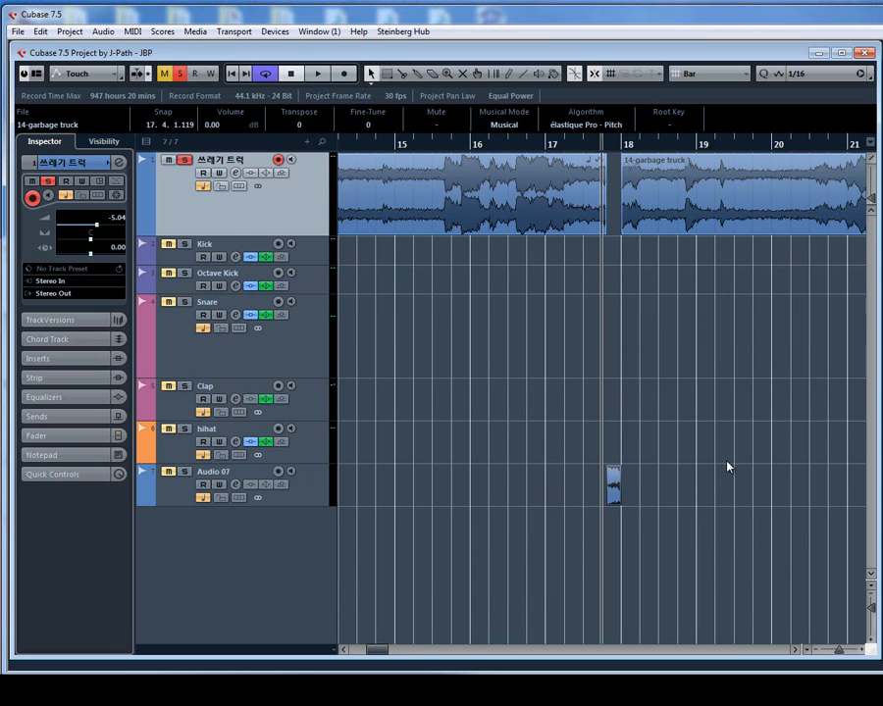
key(ctrl+Left)
key(ctrl+Left)
key(ctrl+Left)
key(ctrl+Left)
key(ctrl+Left)
key(ctrl+Left)
key(ctrl+Left)
key(ctrl+Left)
key(ctrl+Left)
key(ctrl+Left)
key(ctrl+Left)
key(ctrl+Left)
key(ctrl+Left)
key(ctrl+Left)
key(ctrl+Left)
key(ctrl+Left)
key(ctrl+Left)
key(ctrl+Left)
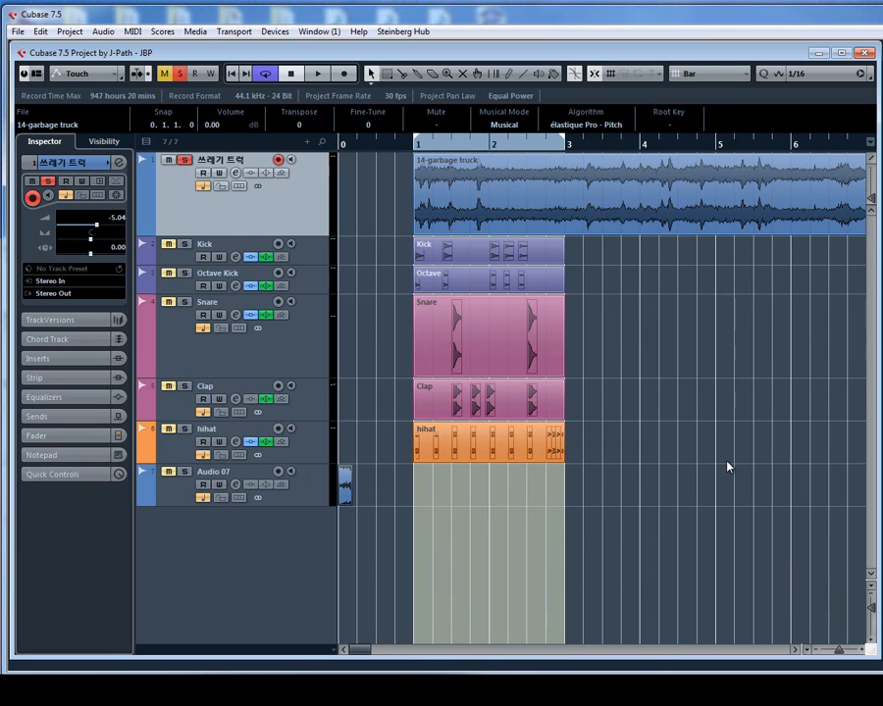
drag(350, 485, 419, 487)
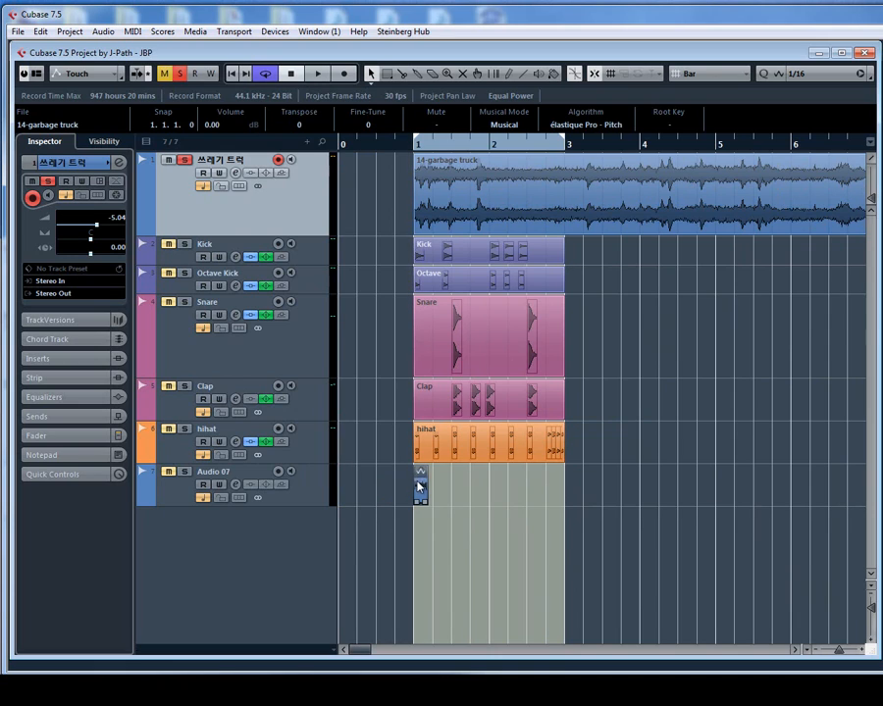
Rename the new slice track to "Subbass" and solo it
click(201, 461)
double_click(218, 473)
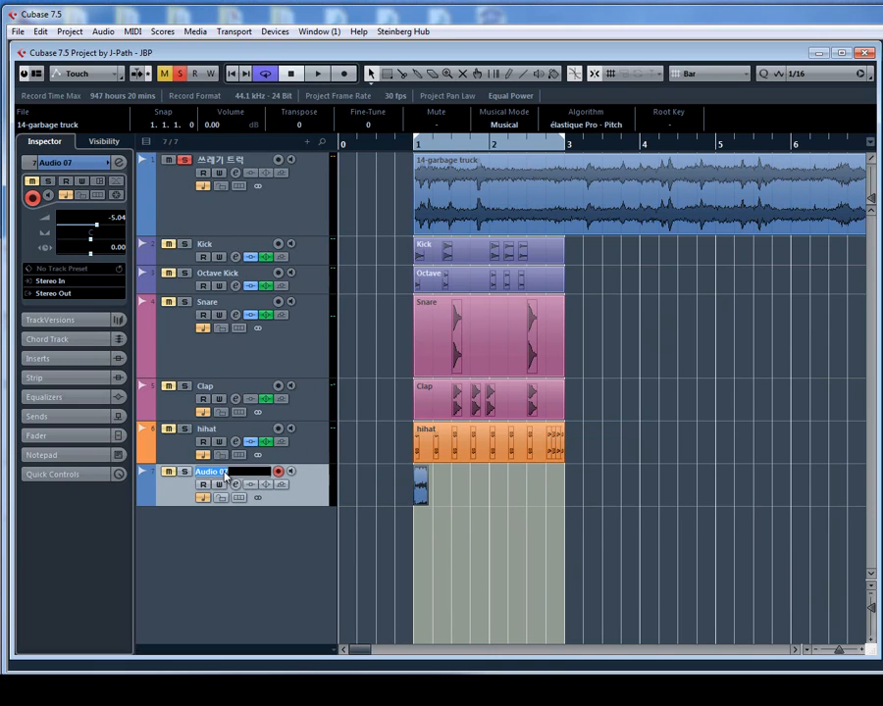
text(Subbass)
key(Return)
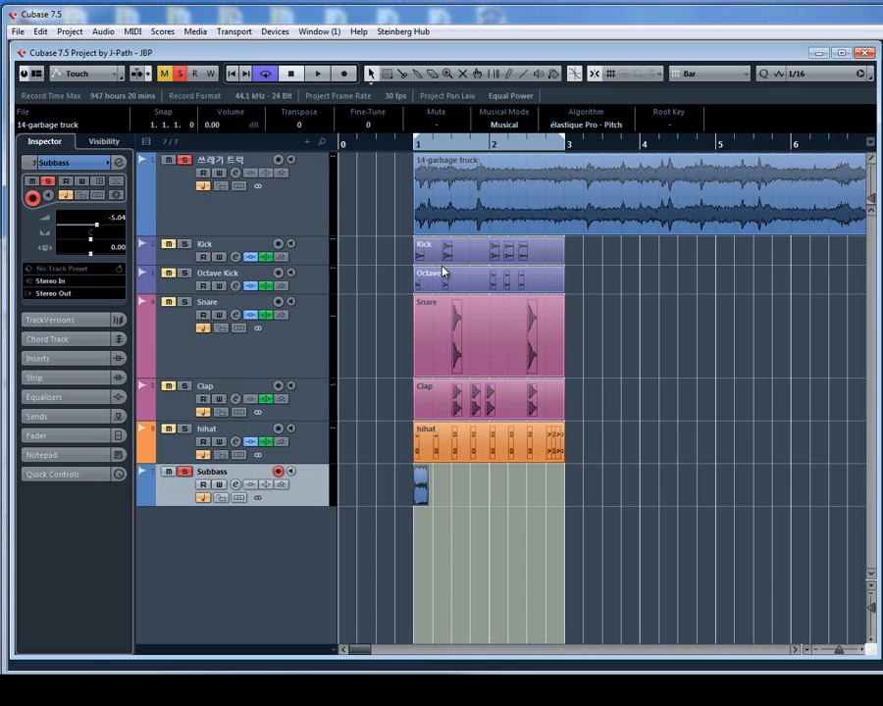
Show the Subbass channel's equalizer and play the slice to examine its frequency spectrum
click(121, 163)
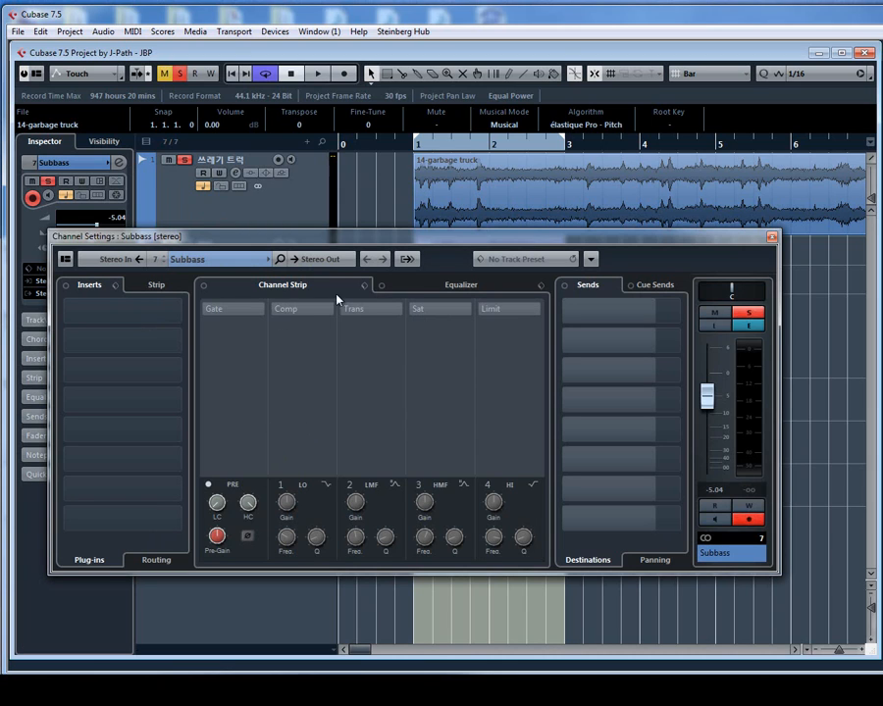
click(461, 285)
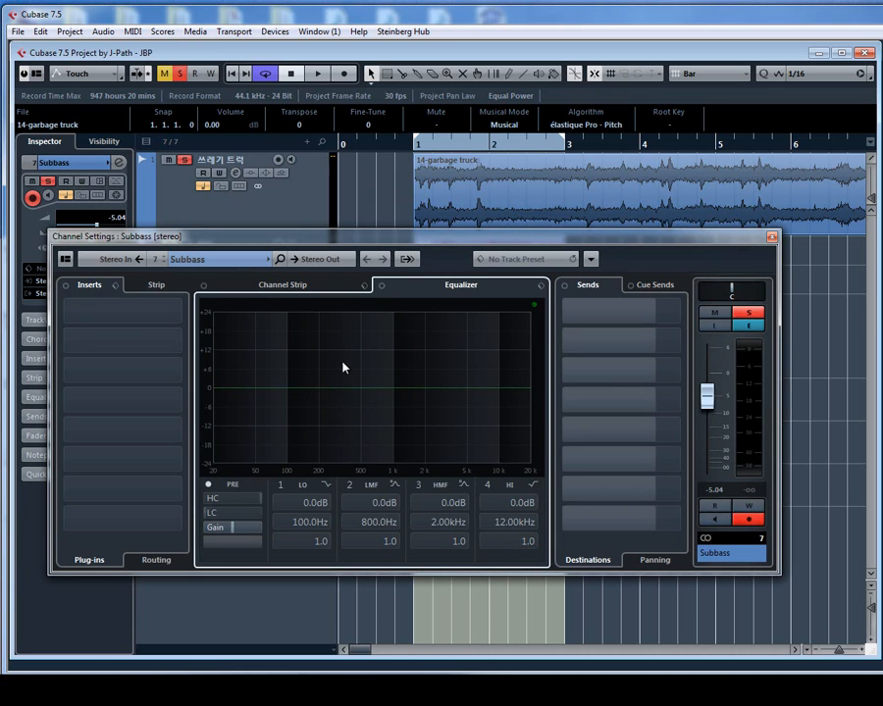
click(772, 239)
key(h)
key(h)
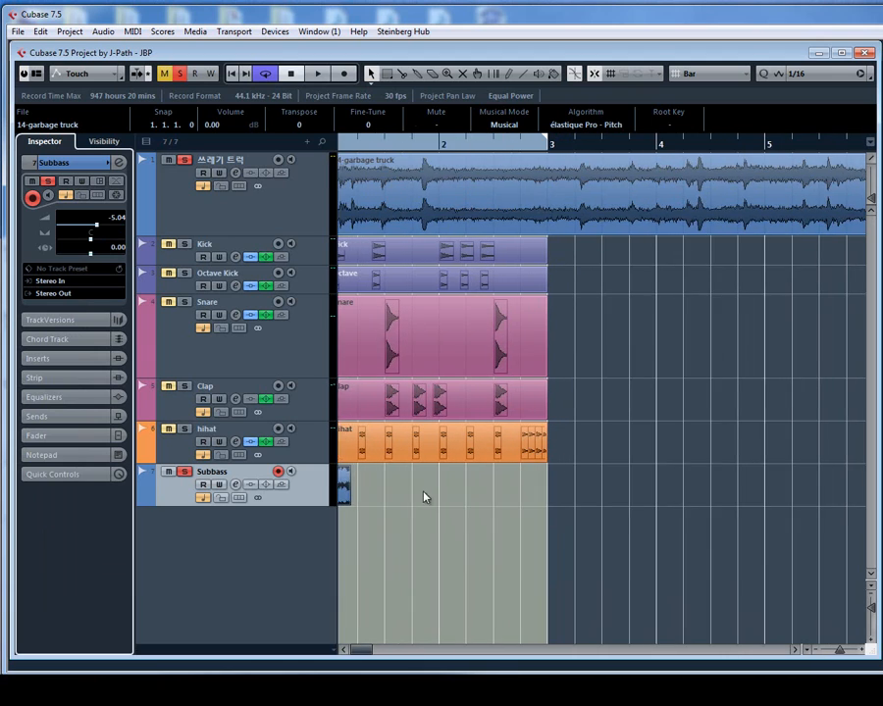
key(g)
key(space)
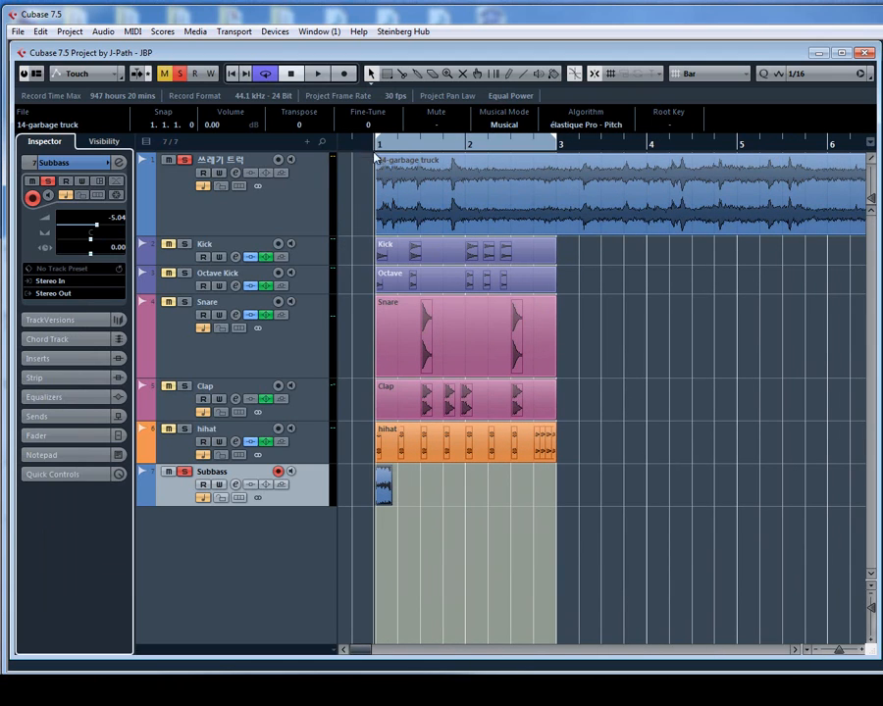
click(118, 162)
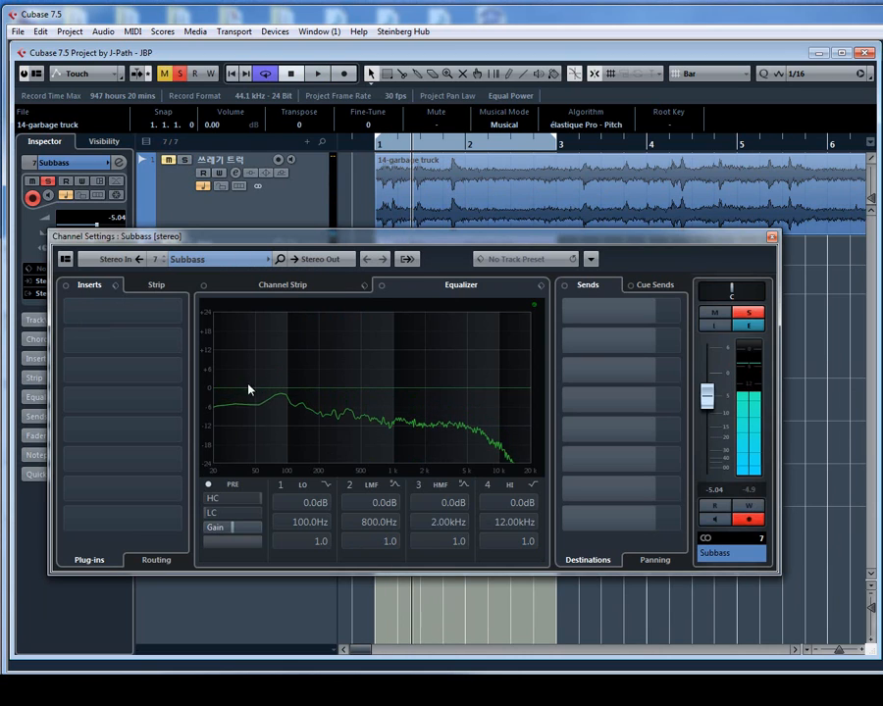
Enable EQ band 4 and apply a low-frequency high cut on the Subbass channel, and audition the filtered slice
click(481, 483)
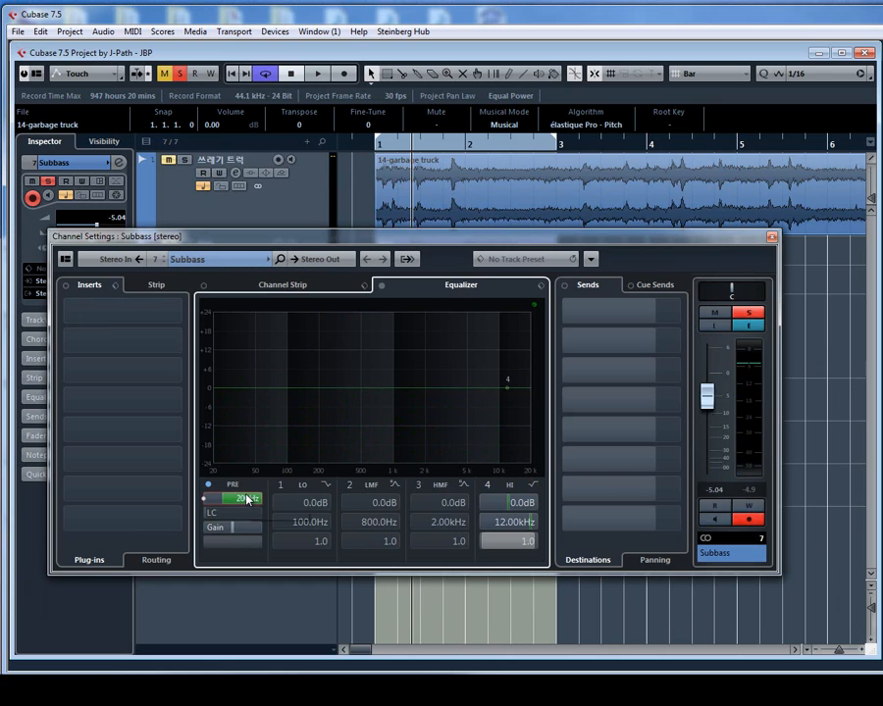
key(space)
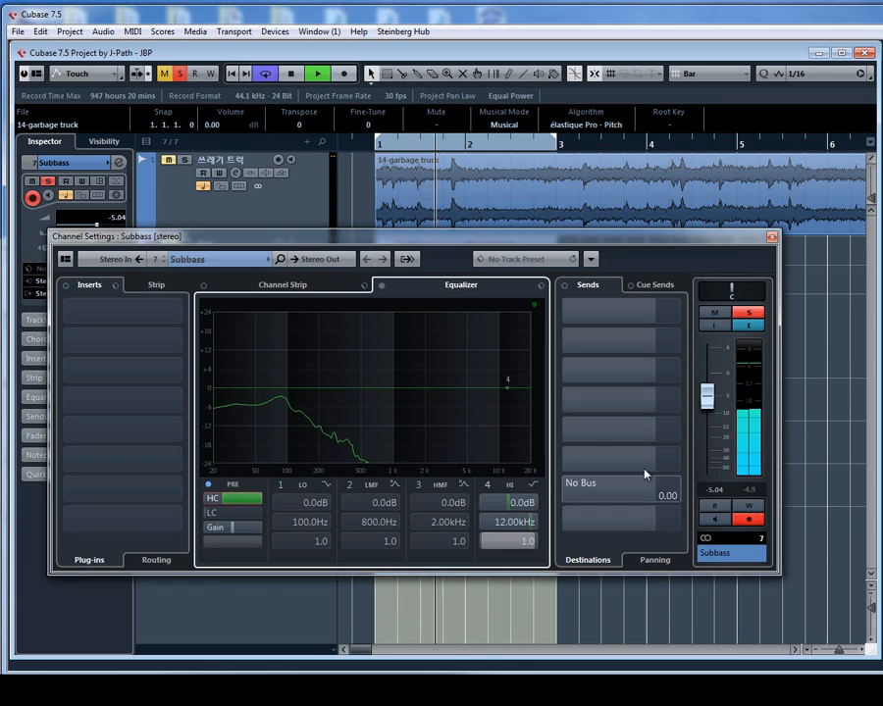
key(space)
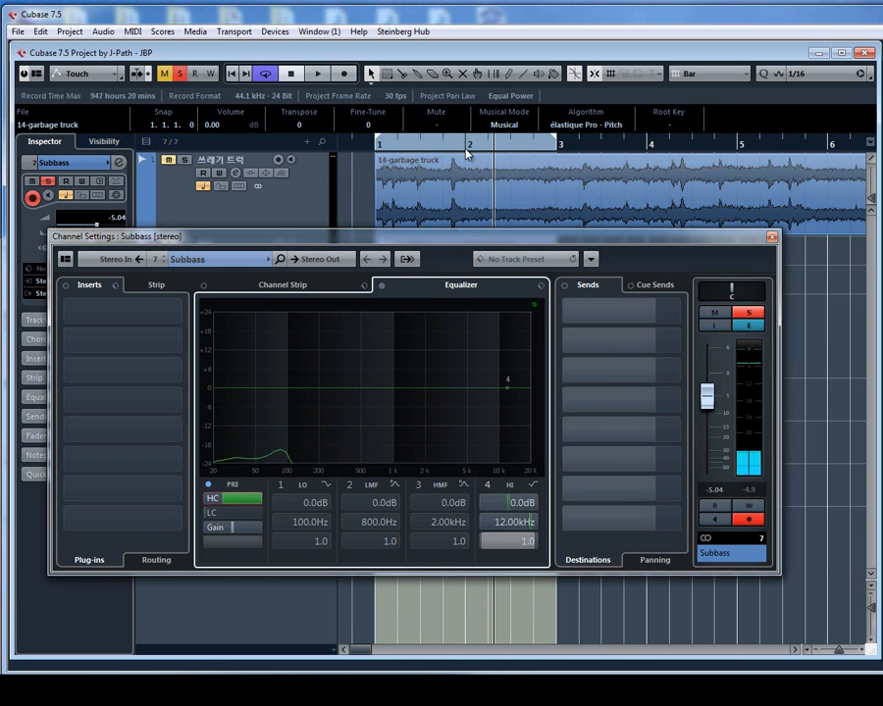
Loop only bar 1 and boost the Subbass lows with EQ band 1 at 15.1 dB, 93.9 Hz and band 2 at 4.8 dB, 55.5 Hz
alt+click(466, 150)
key(space)
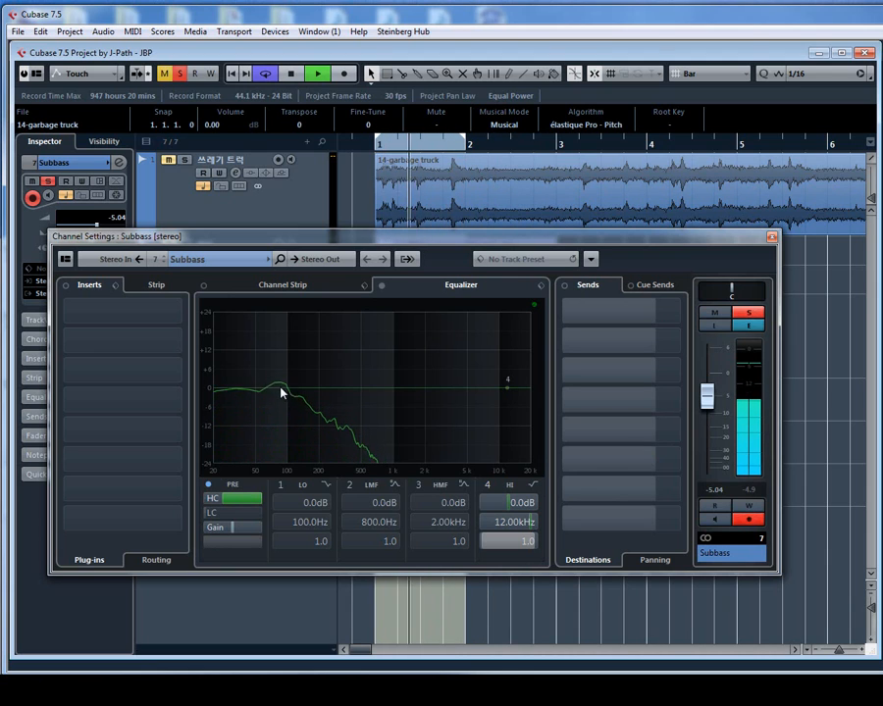
drag(282, 394, 286, 344)
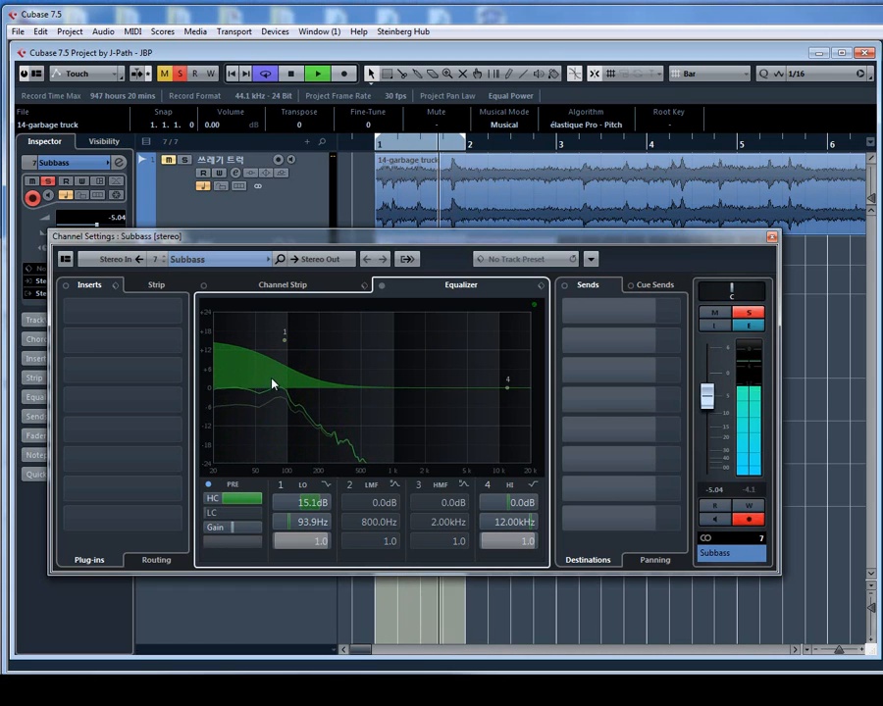
click(344, 387)
drag(351, 388, 261, 377)
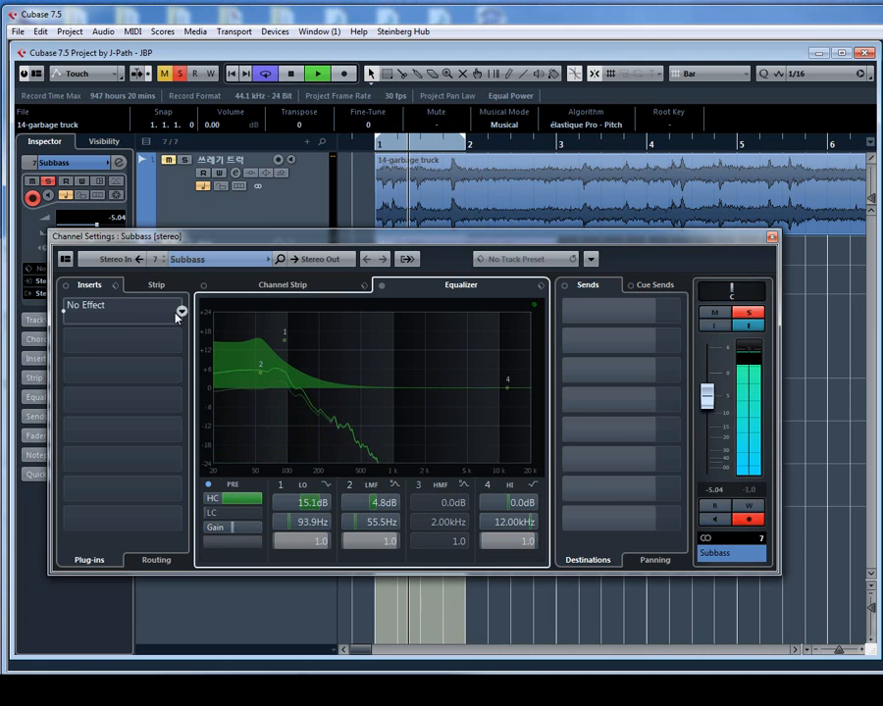
key(space)
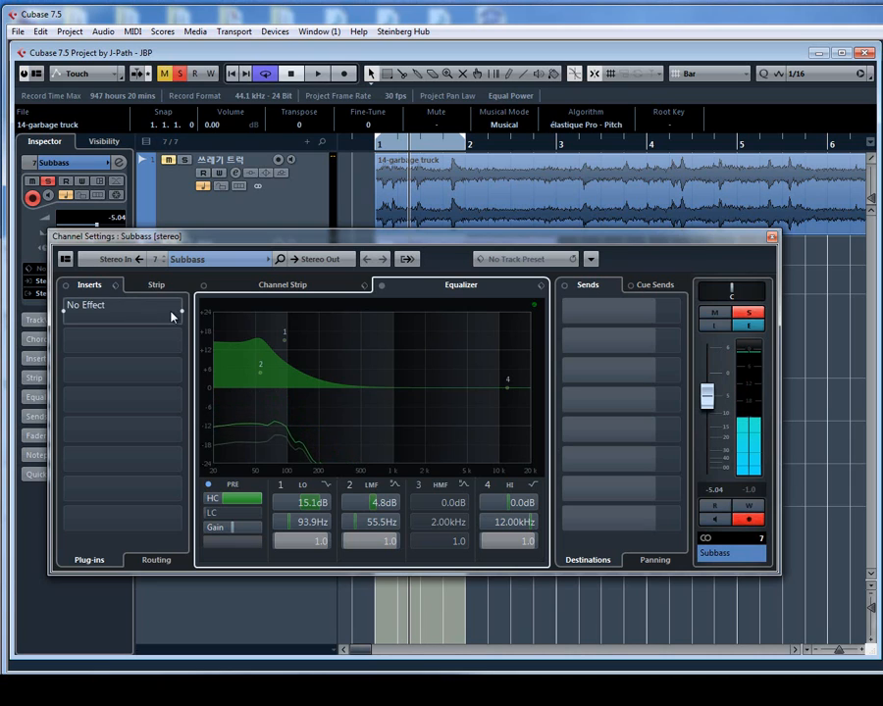
Load Tape Saturation in the Subbass channel's strip and place it directly after the EQ position, ahead of the transient module
click(171, 286)
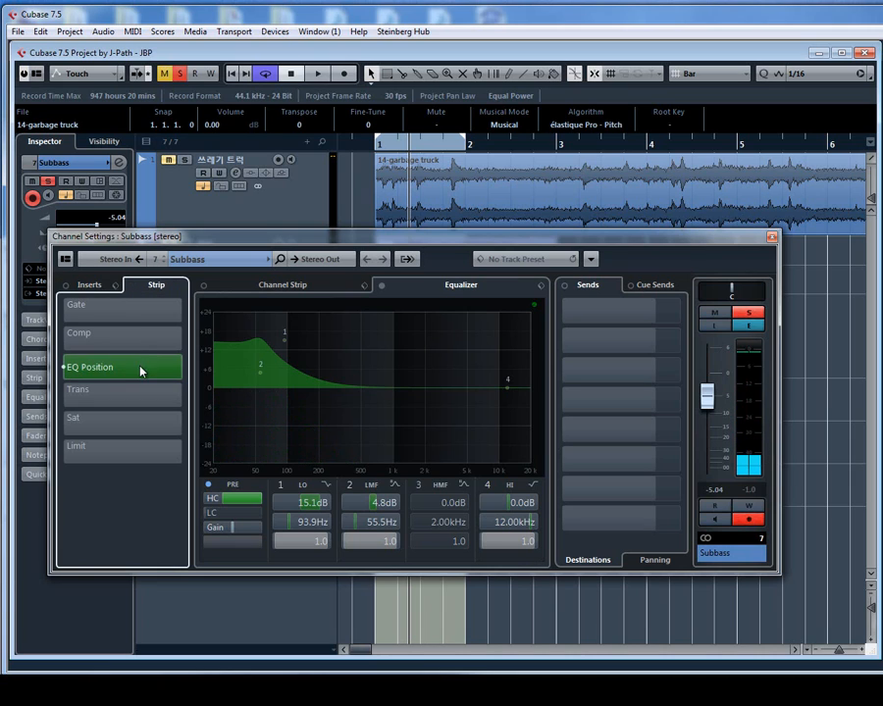
drag(143, 369, 103, 365)
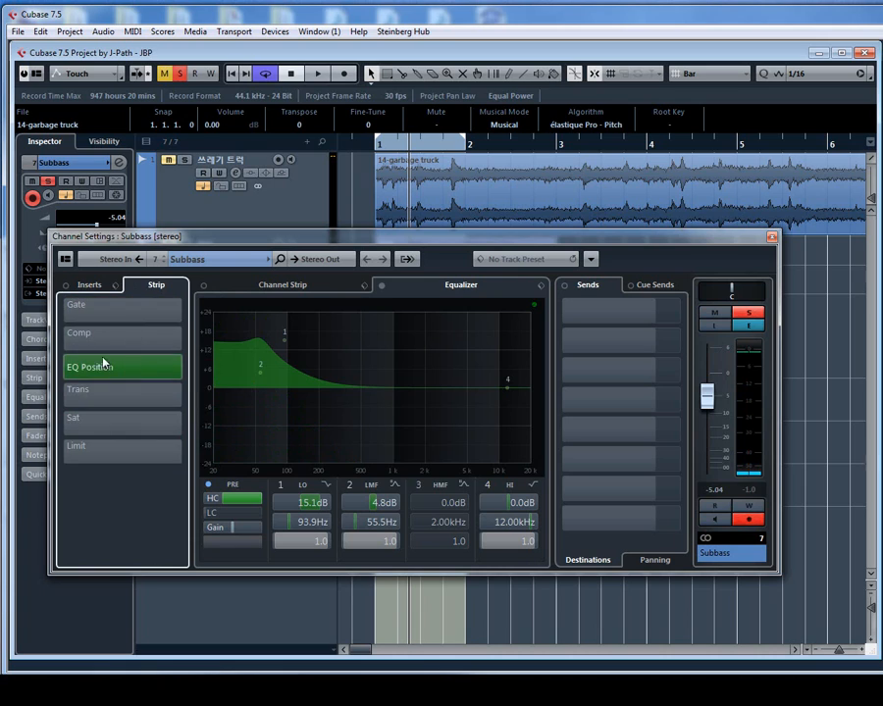
click(89, 285)
click(156, 285)
mouse_move(124, 373)
mouse_down()
mouse_move(127, 321)
mouse_move(122, 367)
mouse_up()
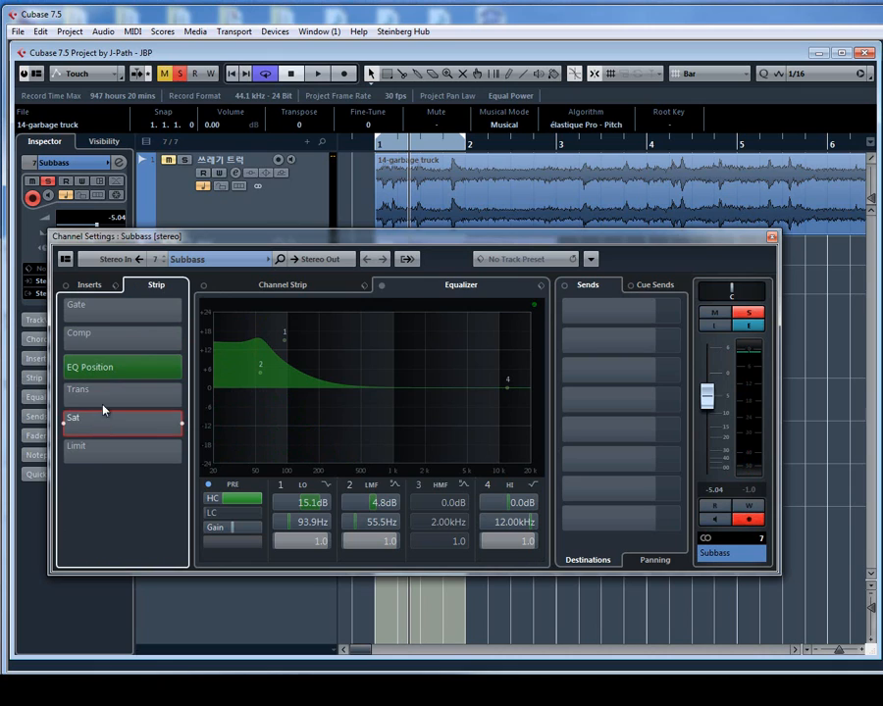
click(105, 410)
drag(128, 420, 113, 397)
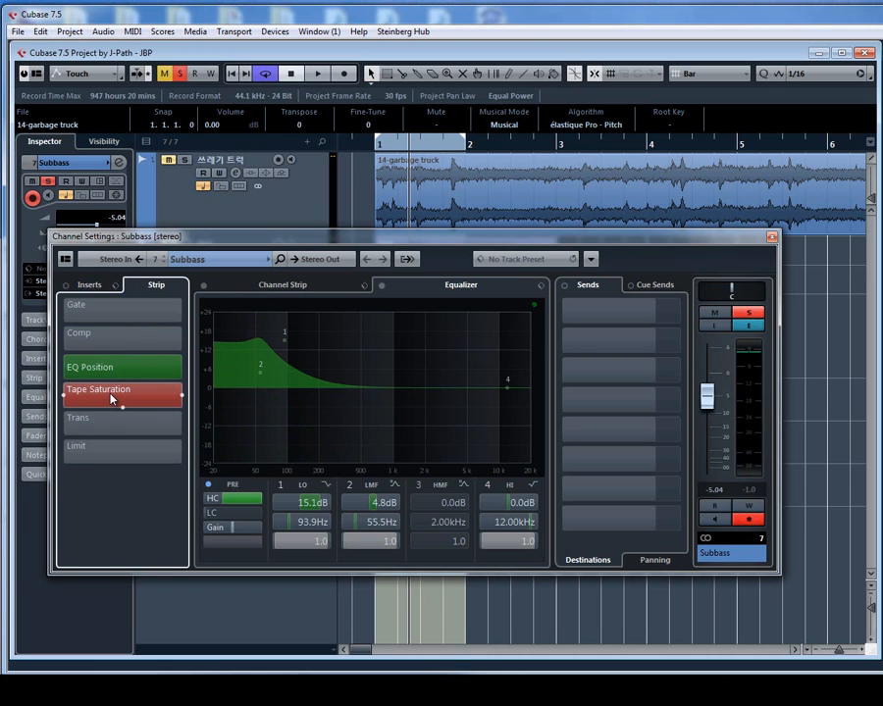
Audition the Subbass through Tape Saturation in the channel strip and bypass the saturation module
click(319, 289)
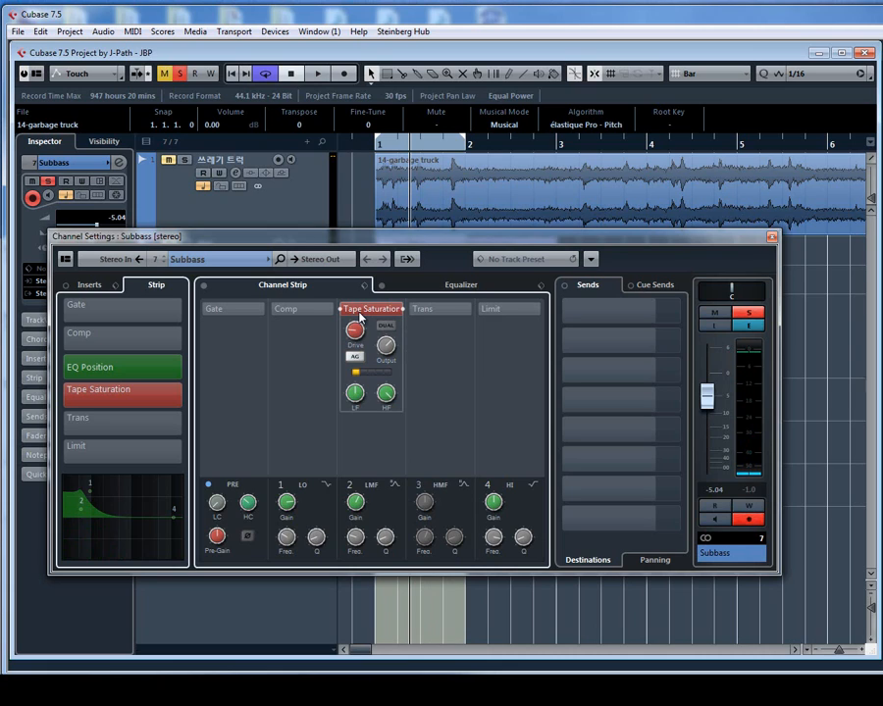
mouse_move(363, 330)
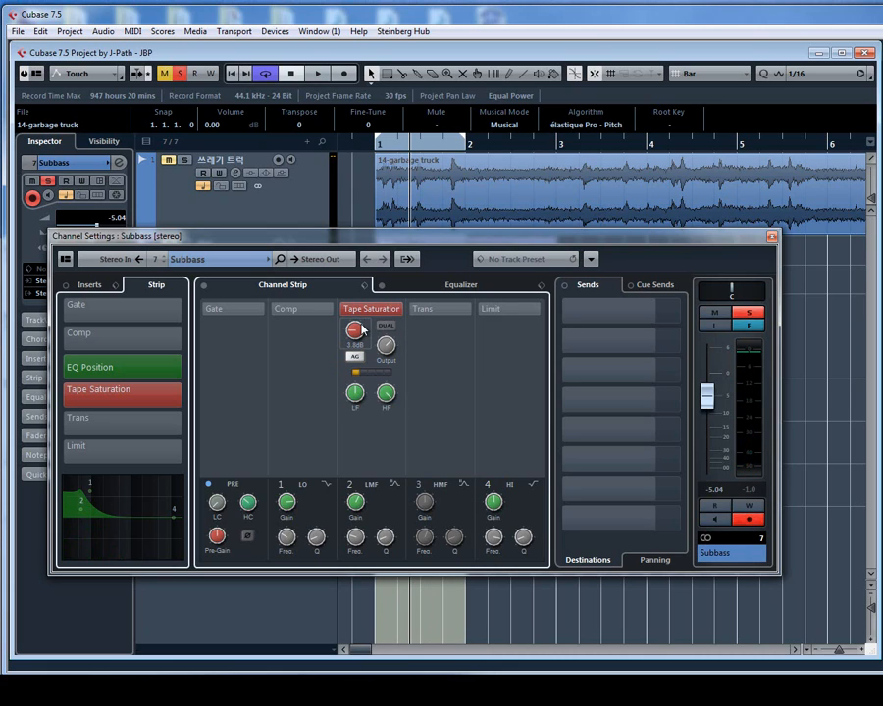
key(space)
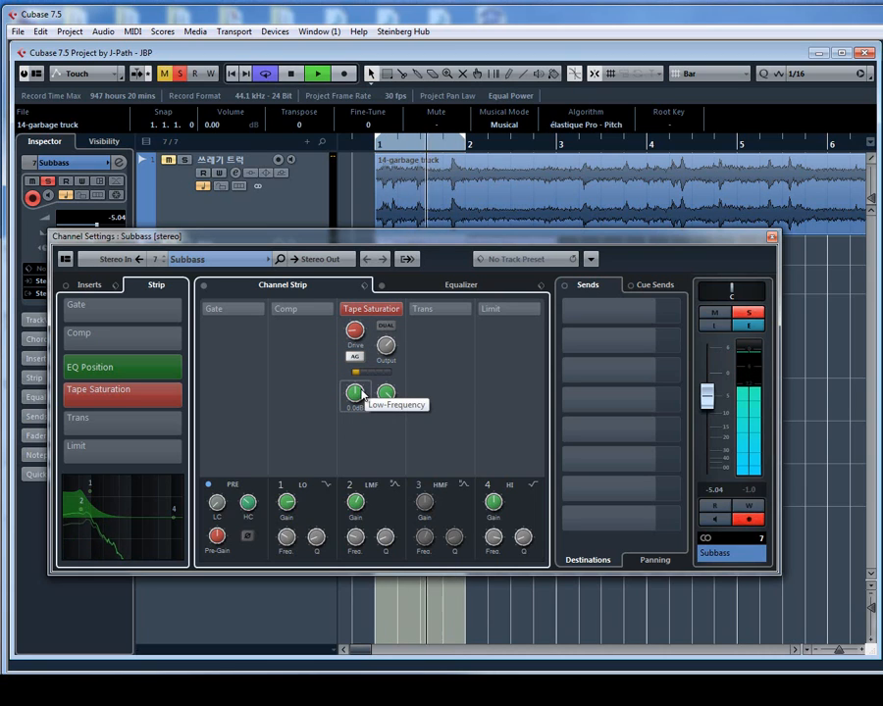
click(340, 309)
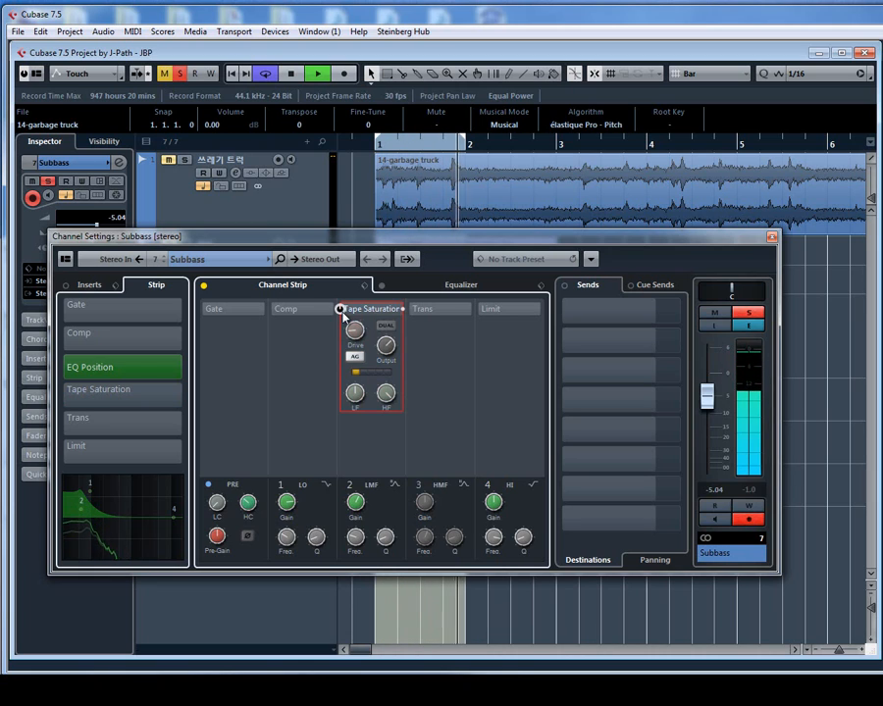
Insert the MorphFilter effect in the first insert slot of the Subbass channel
click(87, 285)
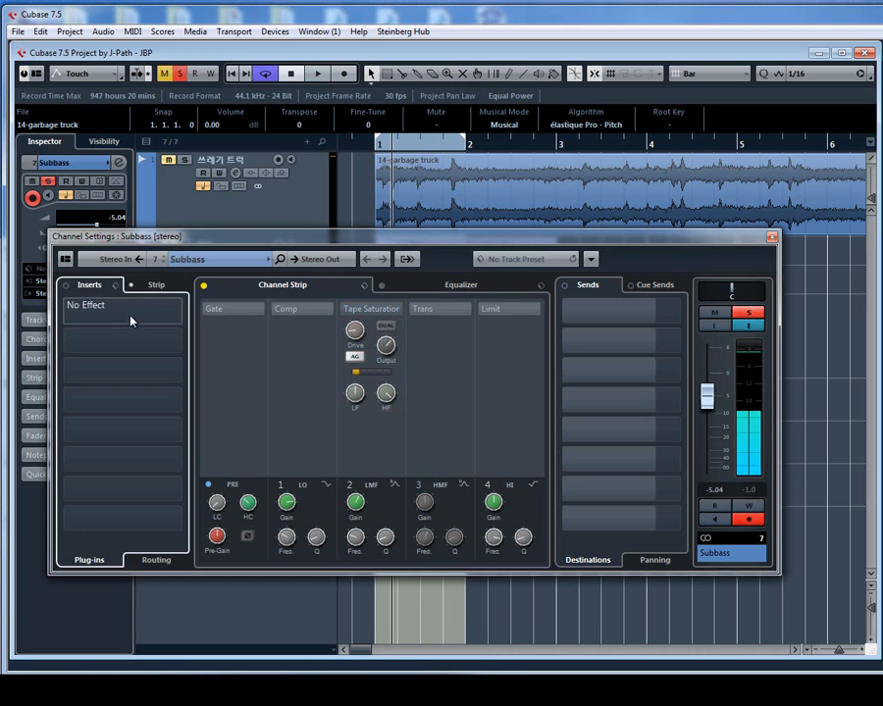
click(182, 312)
text(morph)
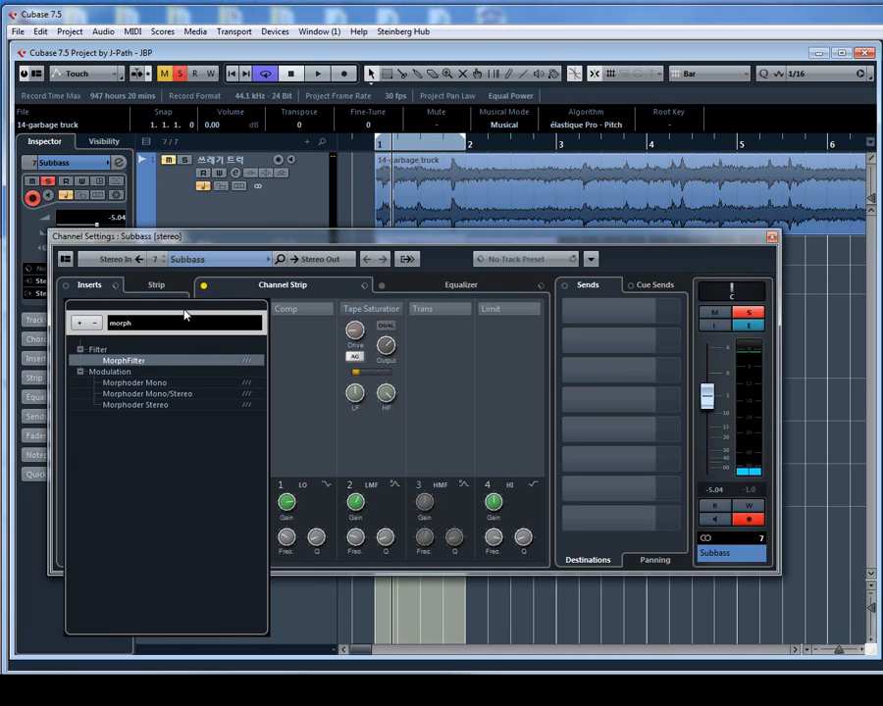
key(Return)
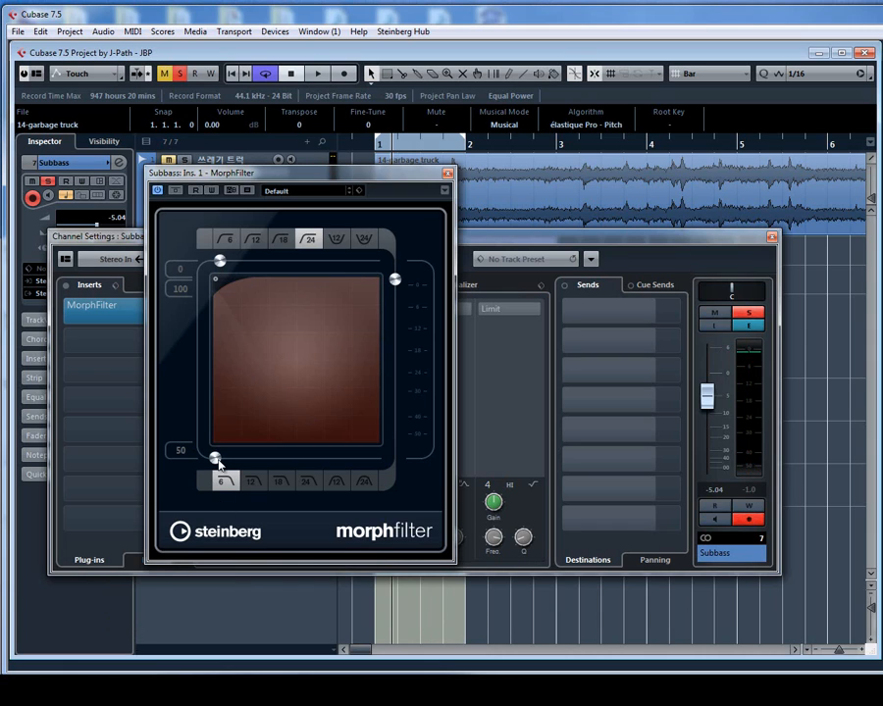
Set MorphFilter to a full 24 dB low-pass on the Subbass with the cutoff frequency at 200
mouse_move(222, 463)
mouse_down()
mouse_move(333, 463)
mouse_move(219, 463)
mouse_up()
drag(397, 281, 394, 441)
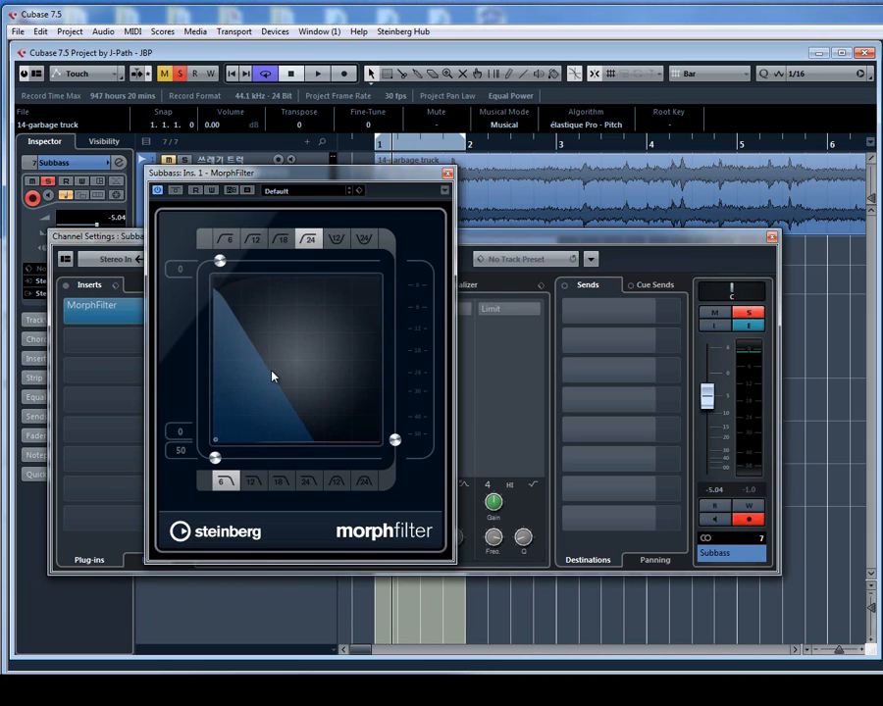
drag(216, 458, 271, 461)
click(309, 481)
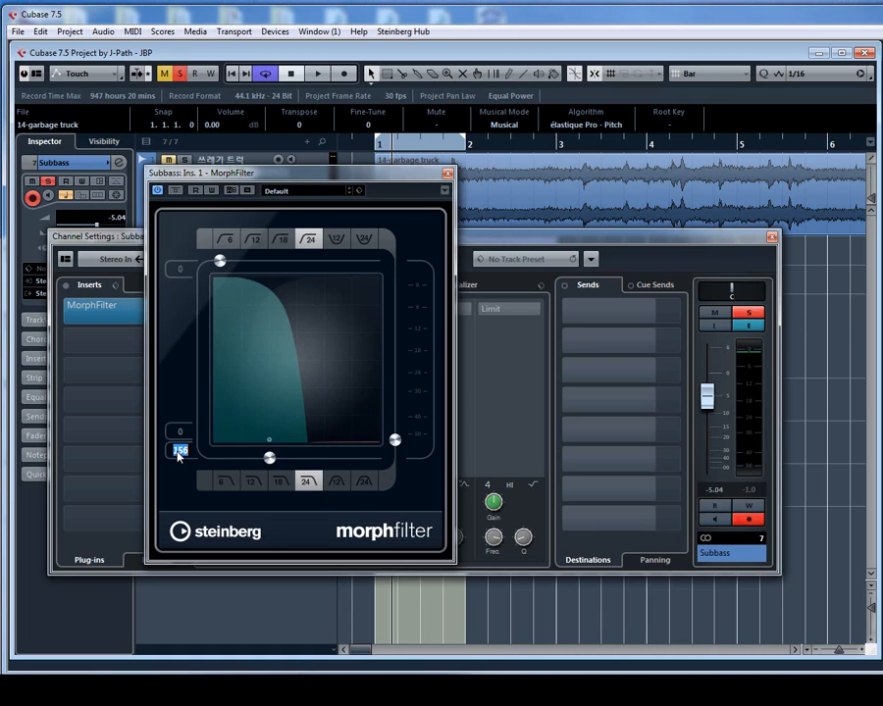
text(0)
key(Return)
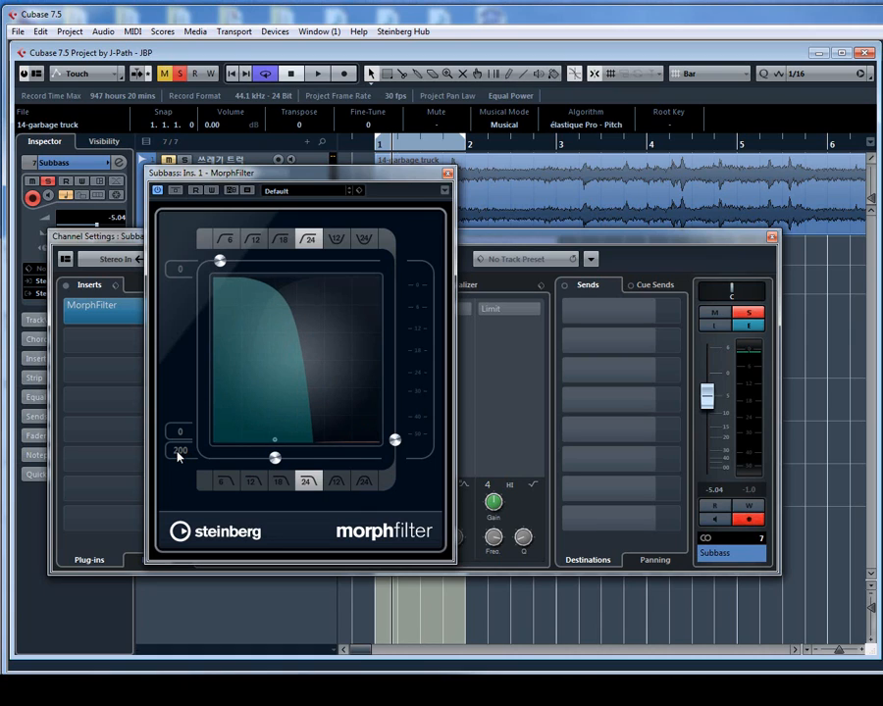
Play the loop, raise the Subbass volume to -4.04 dB and adjust the channel strip's pre-gain by ear
key(space)
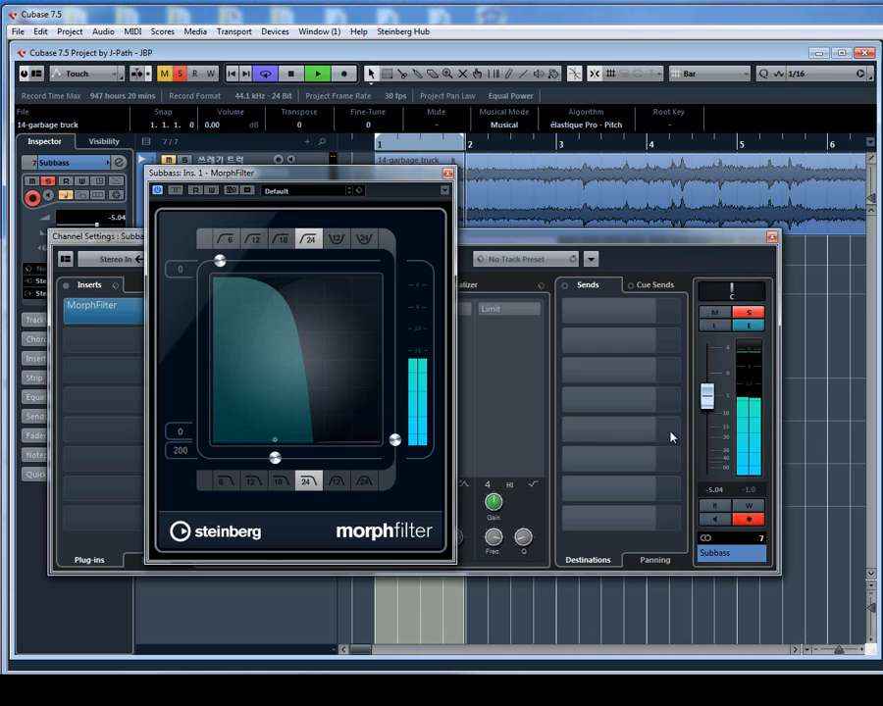
drag(710, 394, 711, 390)
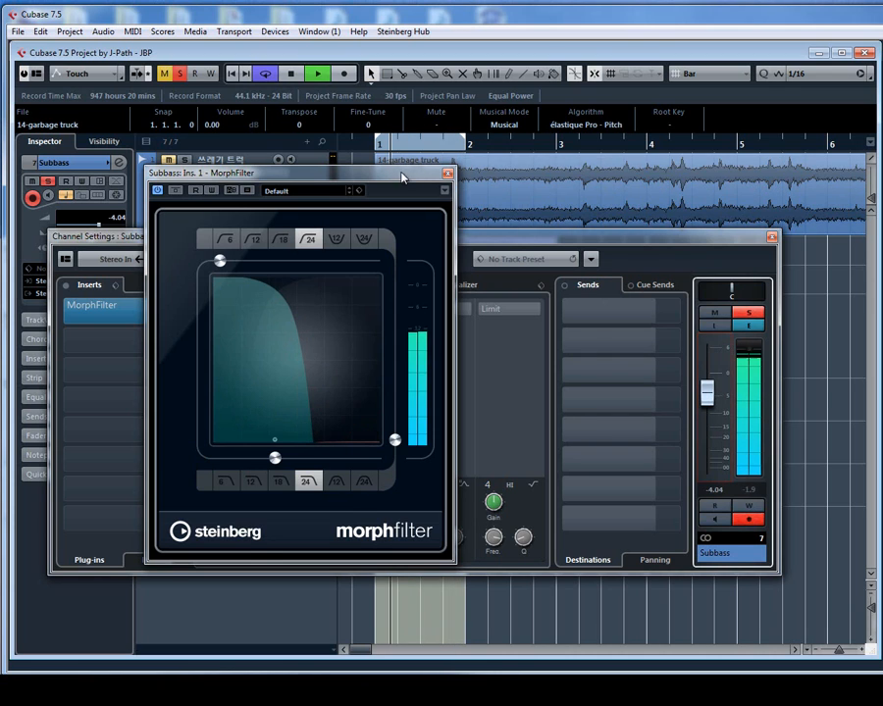
drag(403, 173, 731, 179)
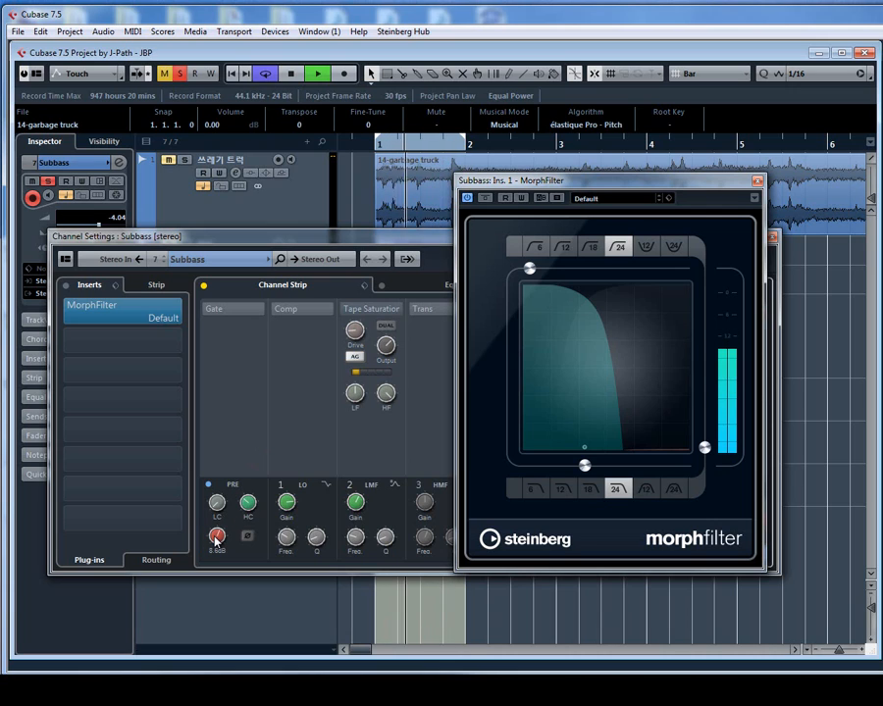
scroll(216, 538, down, 3)
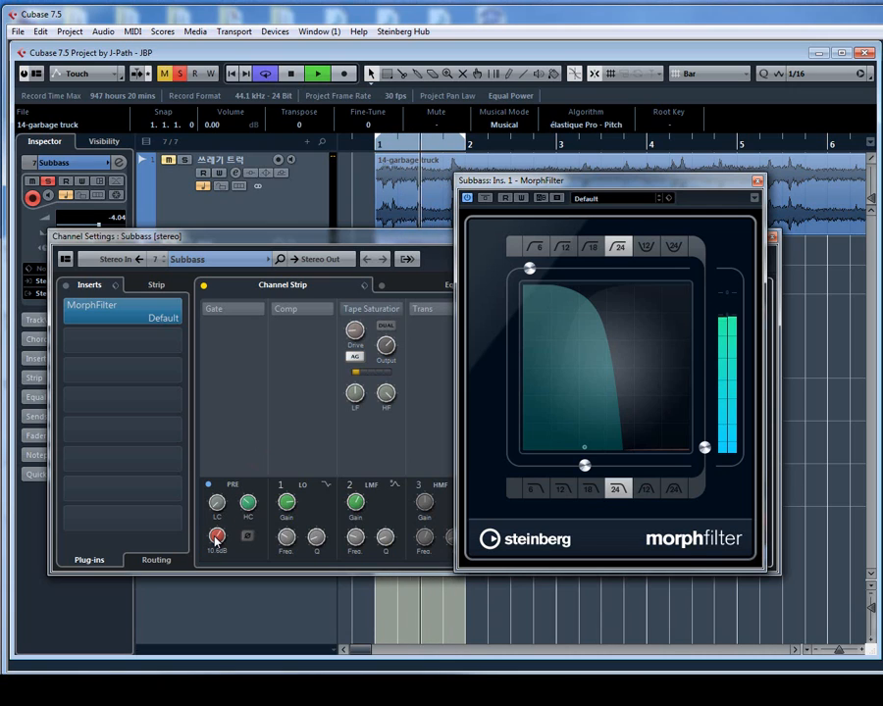
scroll(216, 538, down, 6)
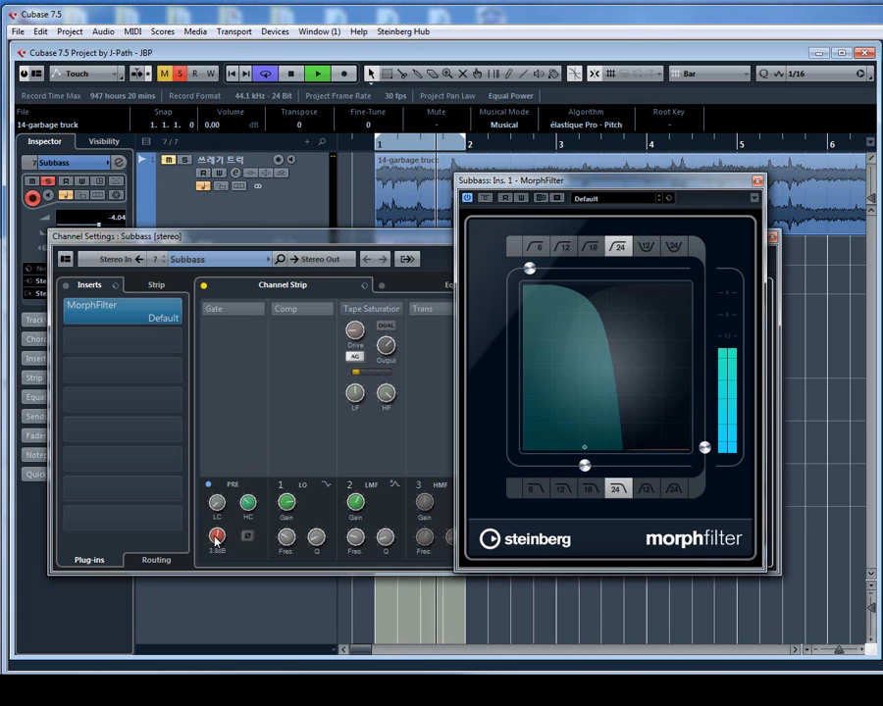
scroll(216, 539, up, 1)
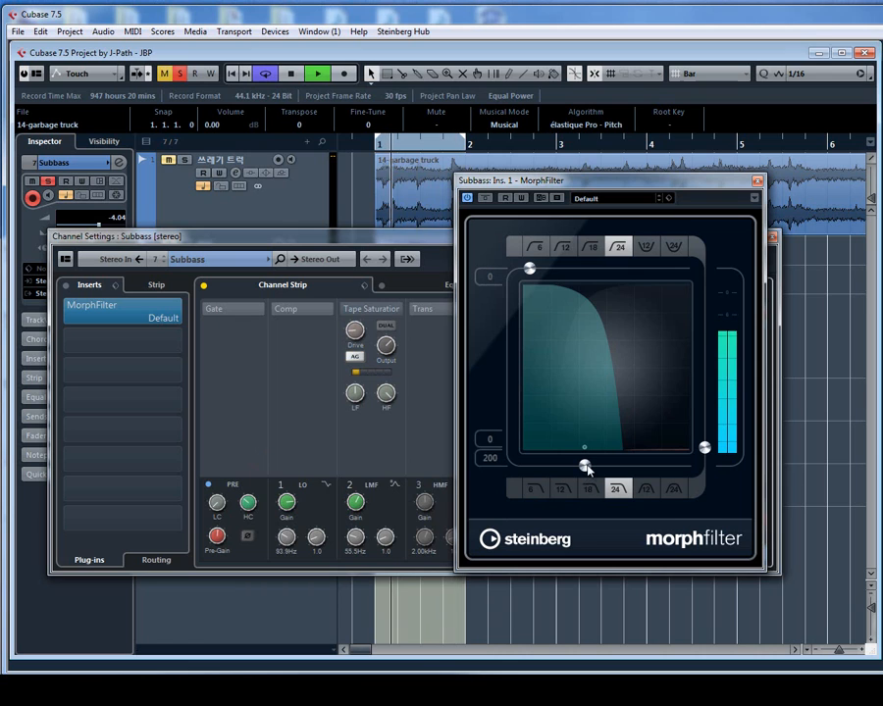
Lower the MorphFilter cutoff slightly and check the Subbass spectrum in SPAN on the Stereo Out
drag(584, 465, 580, 467)
click(757, 181)
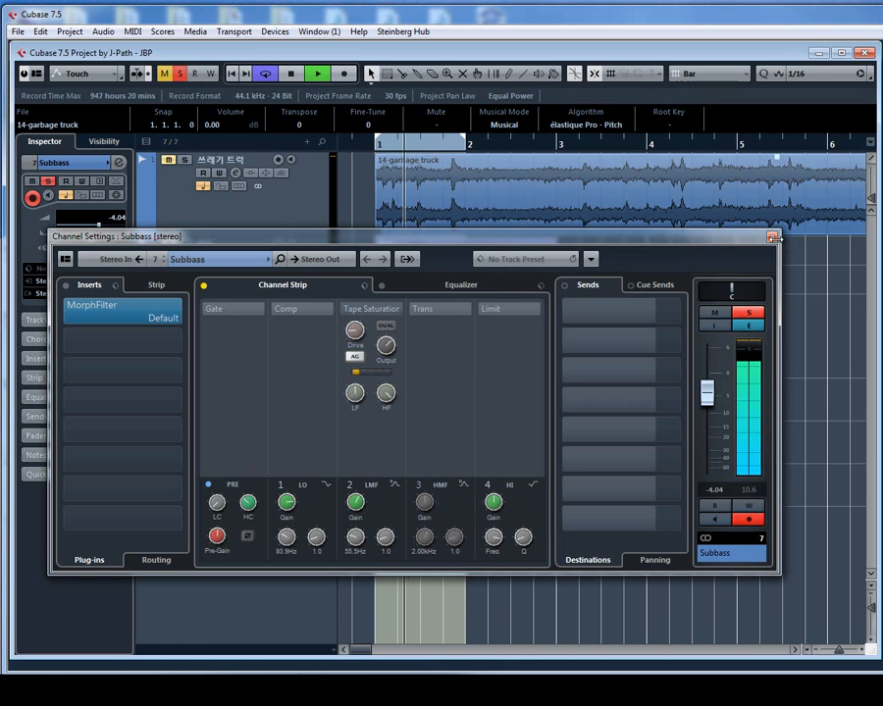
click(772, 237)
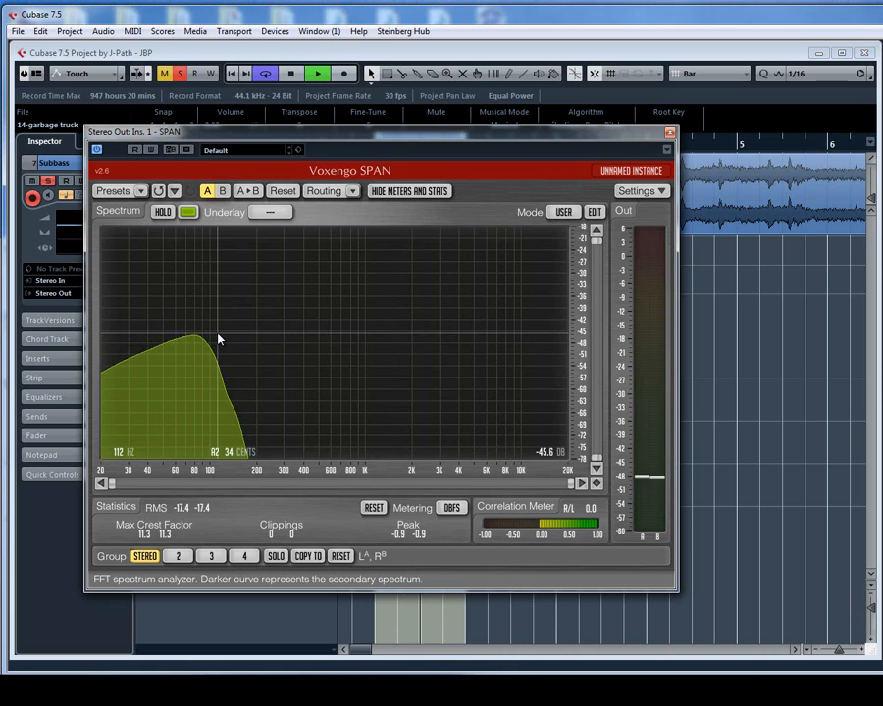
key(space)
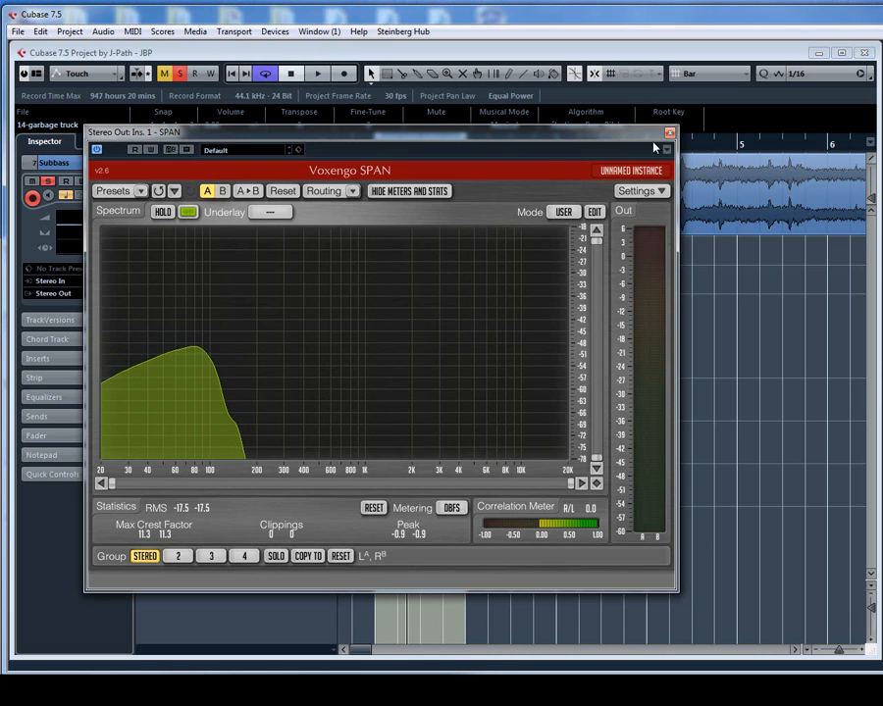
click(670, 132)
Enable band 3 of the Subbass channel equalizer and boost it by 8.2 dB at 112 Hz
click(120, 163)
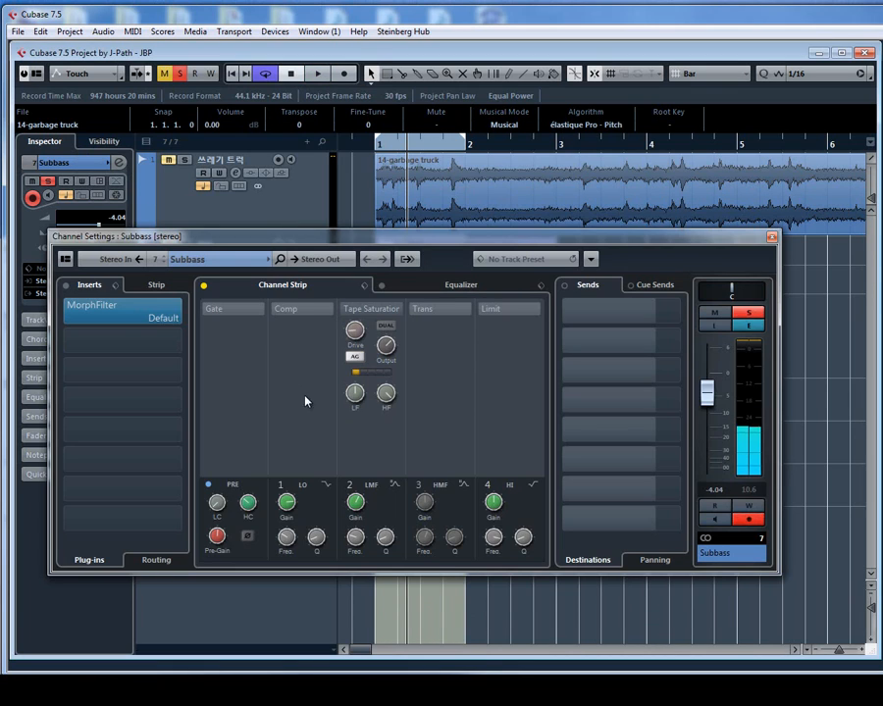
click(438, 290)
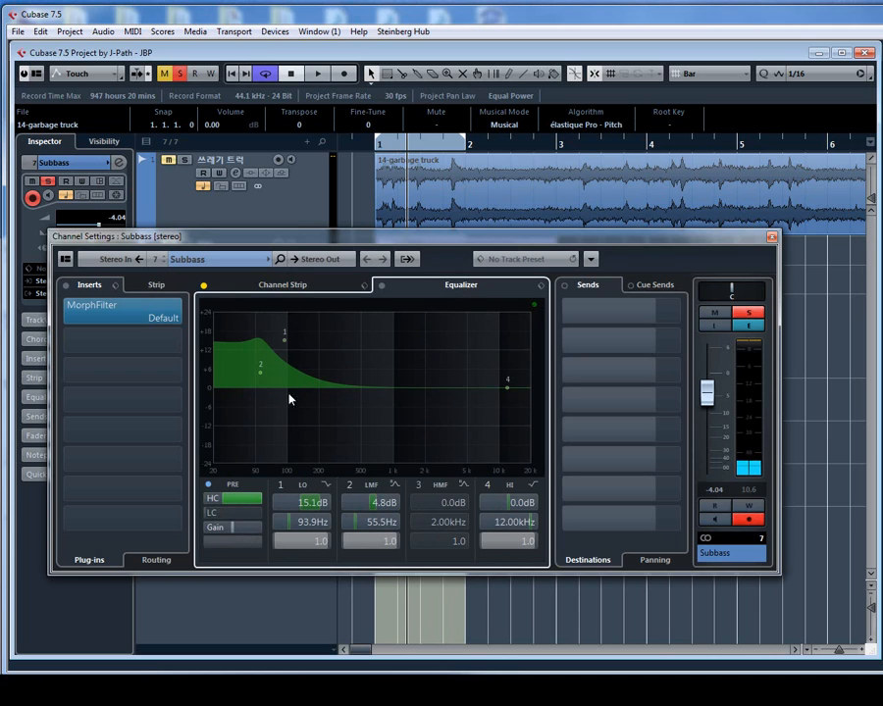
click(412, 484)
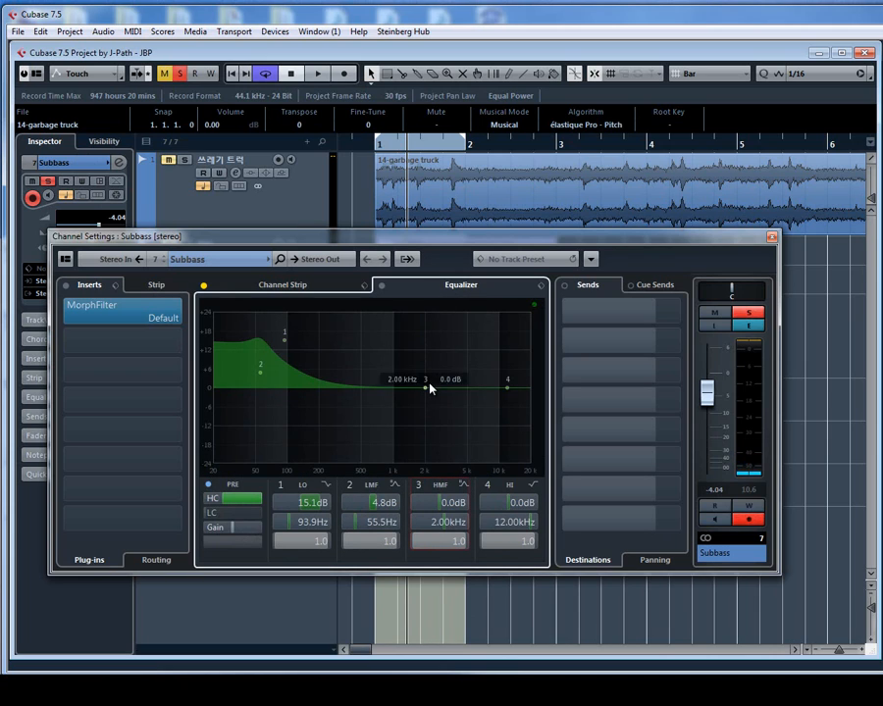
double_click(438, 523)
text(112)
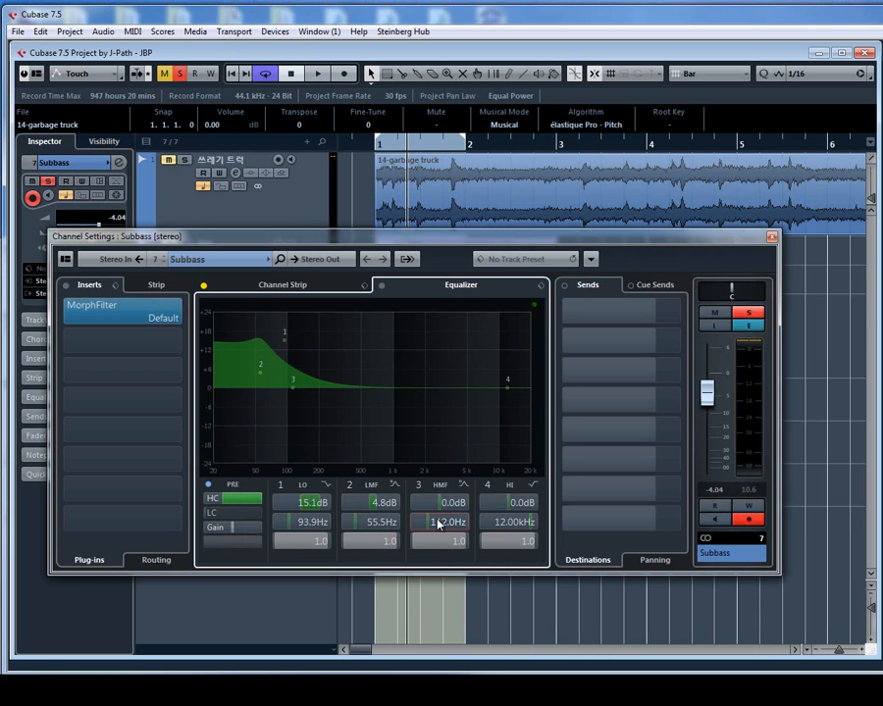
key(Return)
scroll(441, 508, up, 6)
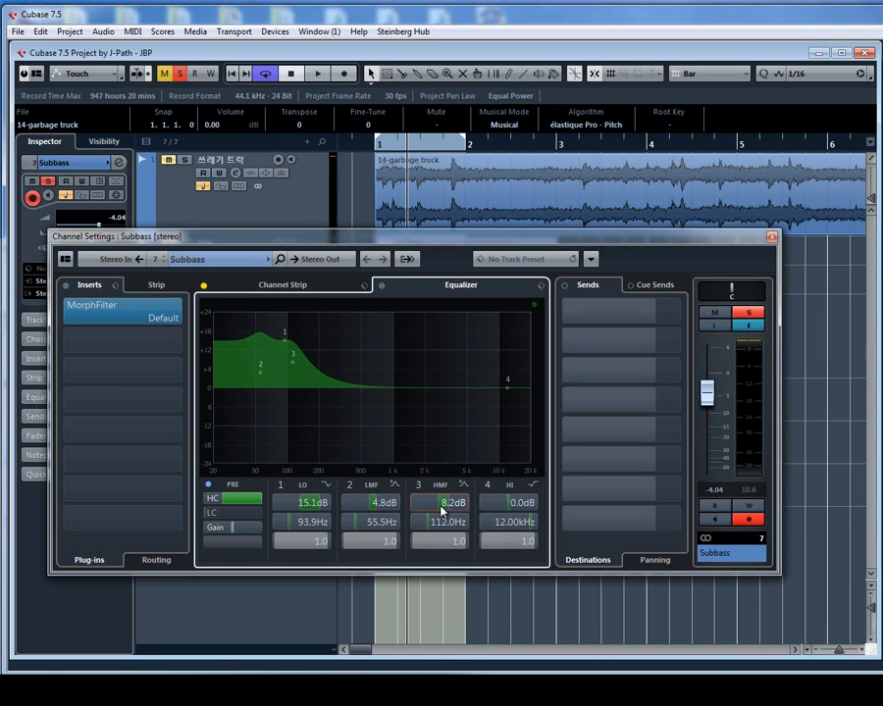
Lower the gain of Subbass EQ band 2 to 0.0 dB and audition the equalized sound
scroll(365, 507, down, 6)
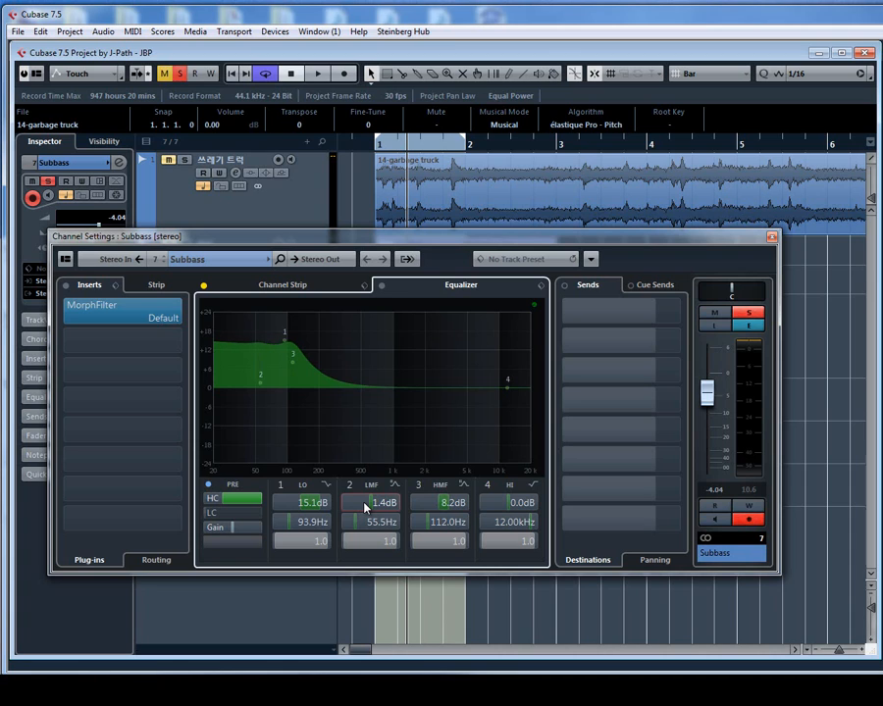
key(space)
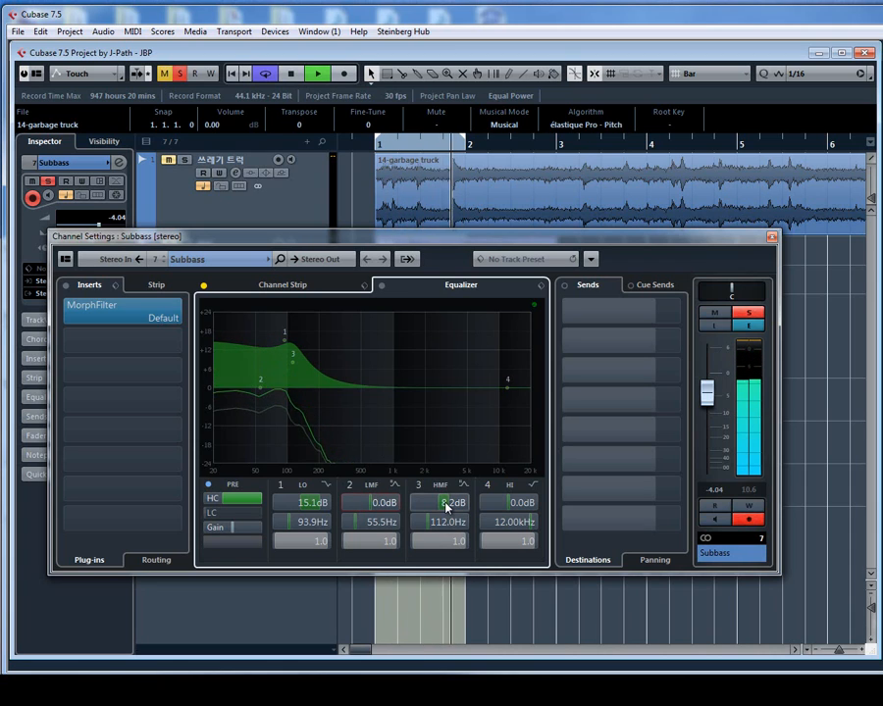
scroll(447, 504, up, 1)
key(space)
click(772, 238)
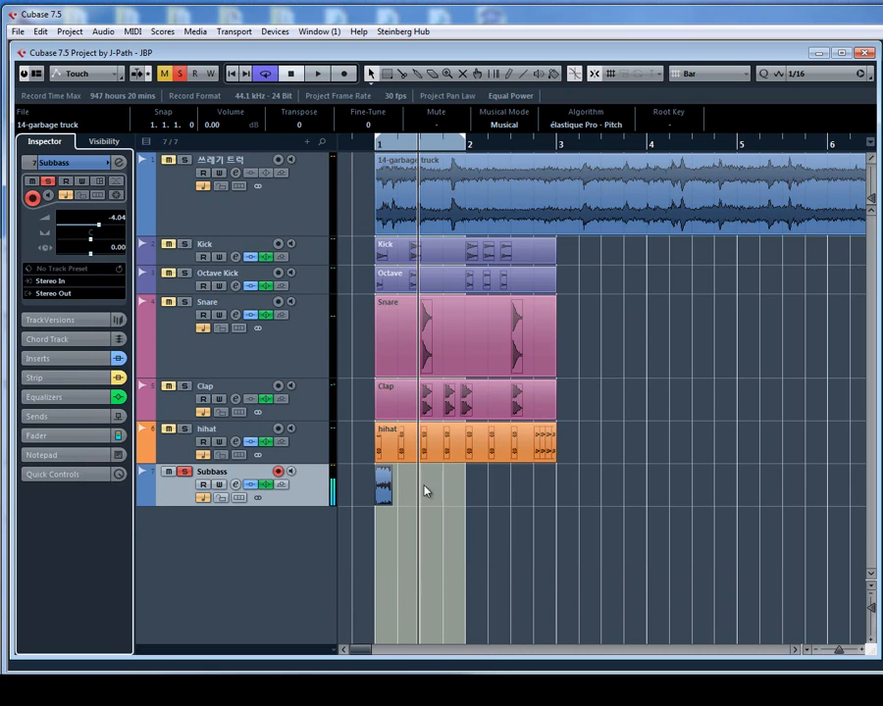
Move the playhead to bar 1 and examine the short Subbass slice against the drum parts
click(385, 148)
key(h)
key(h)
key(h)
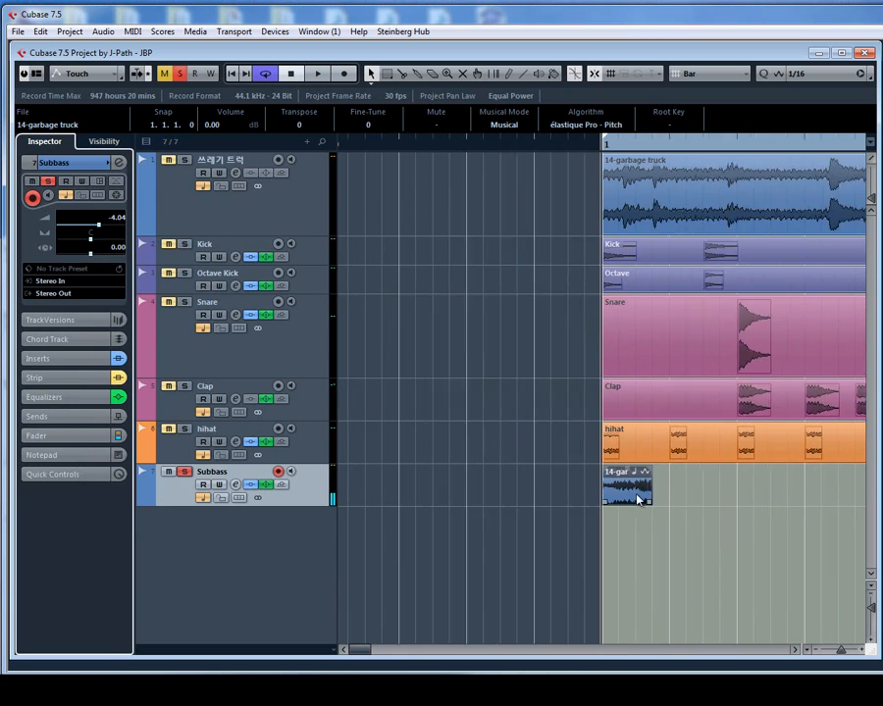
key(g)
key(g)
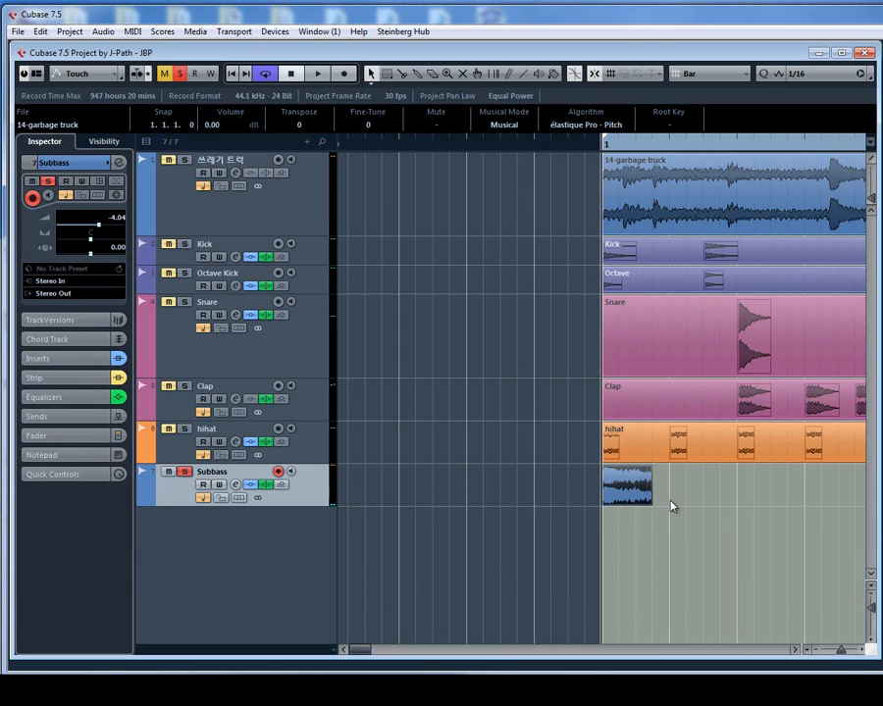
key(g)
key(g)
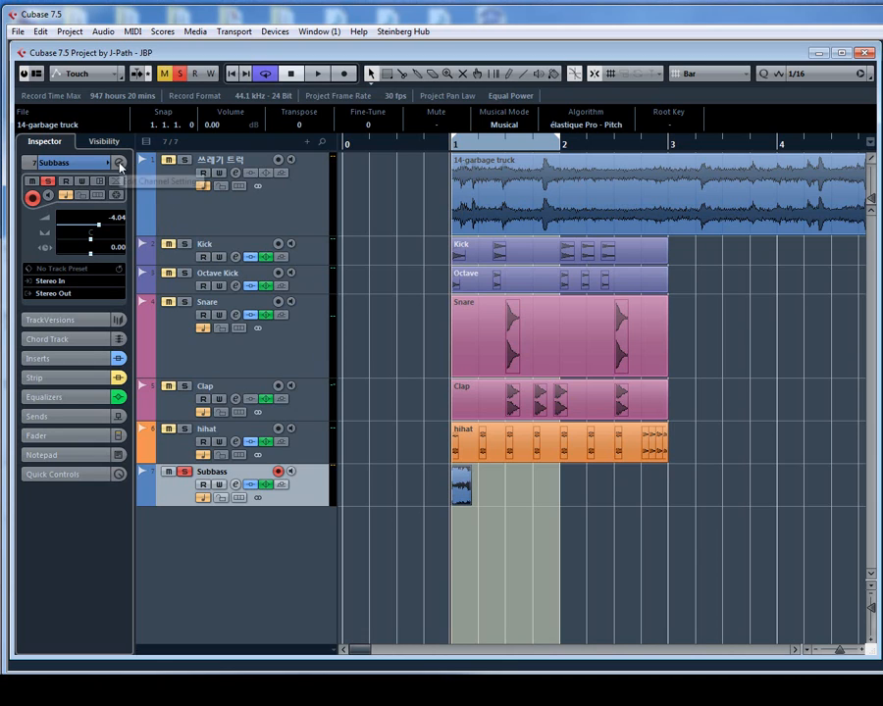
key(h)
key(h)
key(h)
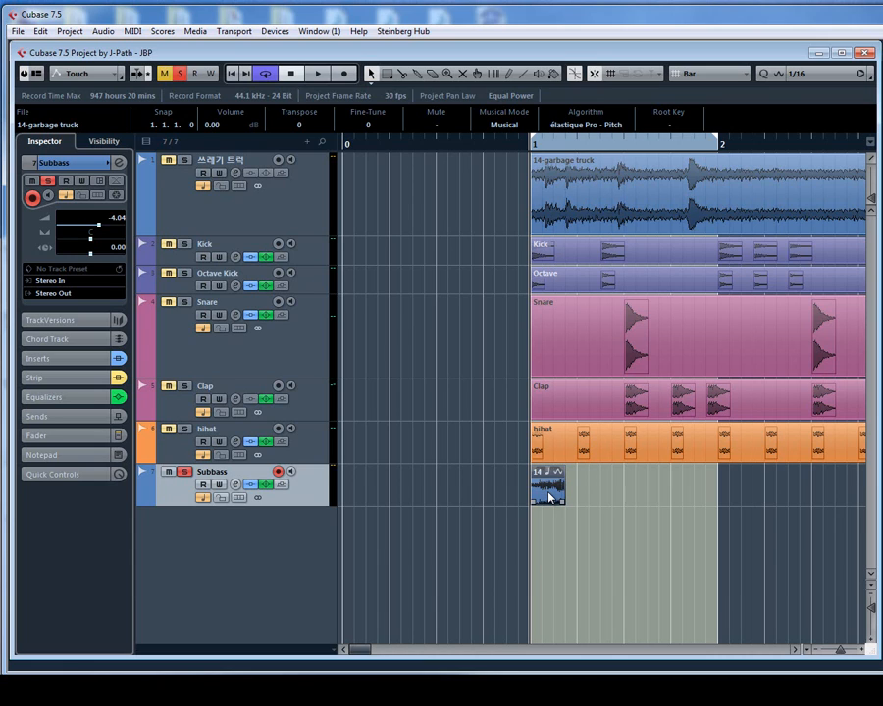
key(g)
key(g)
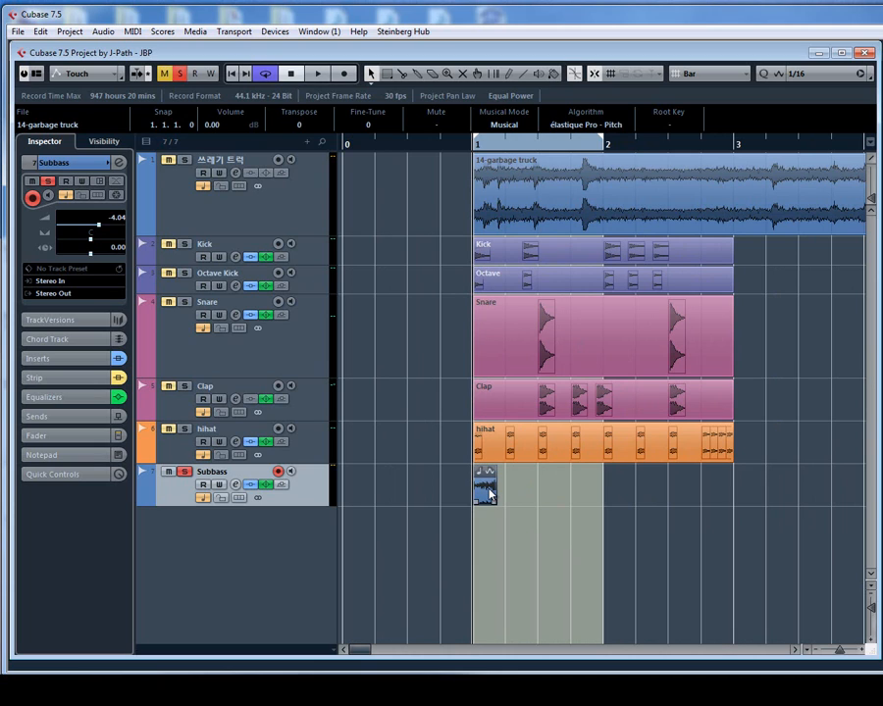
Open Pitch Shift on the Subbass slice and shape a smooth envelope falling to -12 semitones at the end, bent downward in the middle
right_click(489, 496)
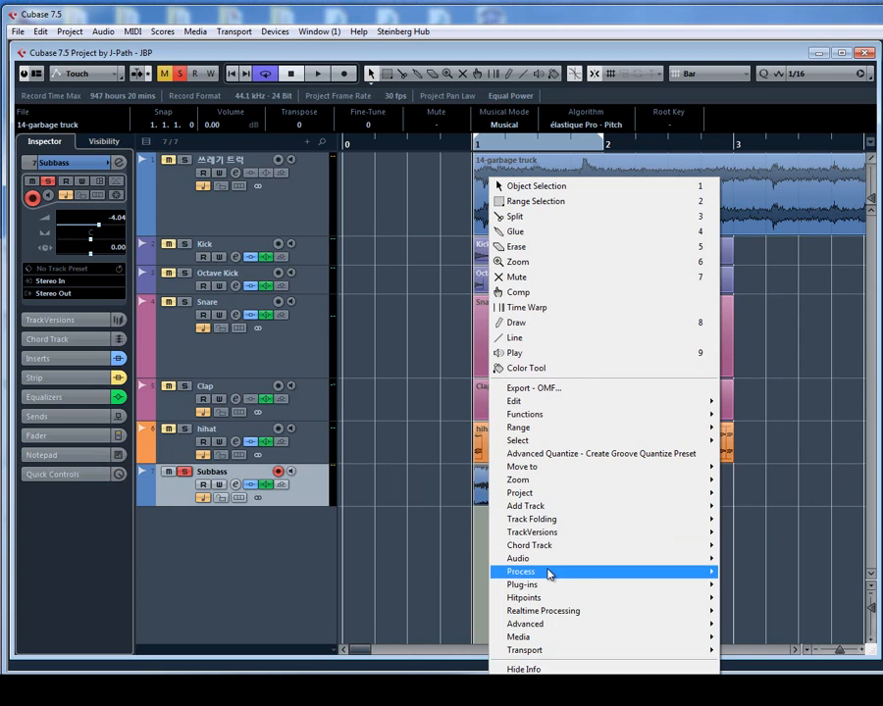
mouse_move(548, 573)
click(771, 481)
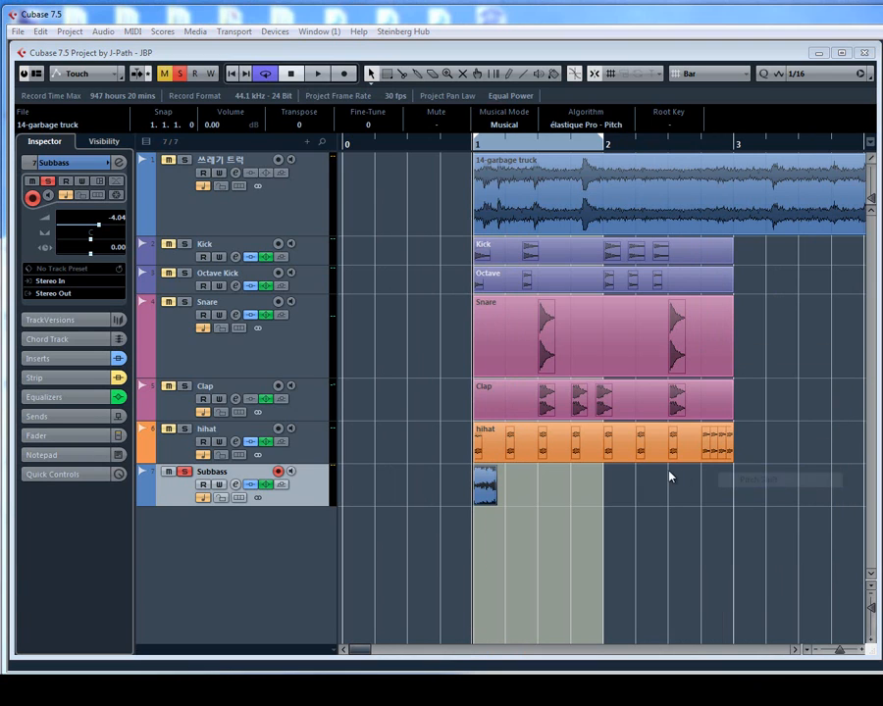
click(224, 141)
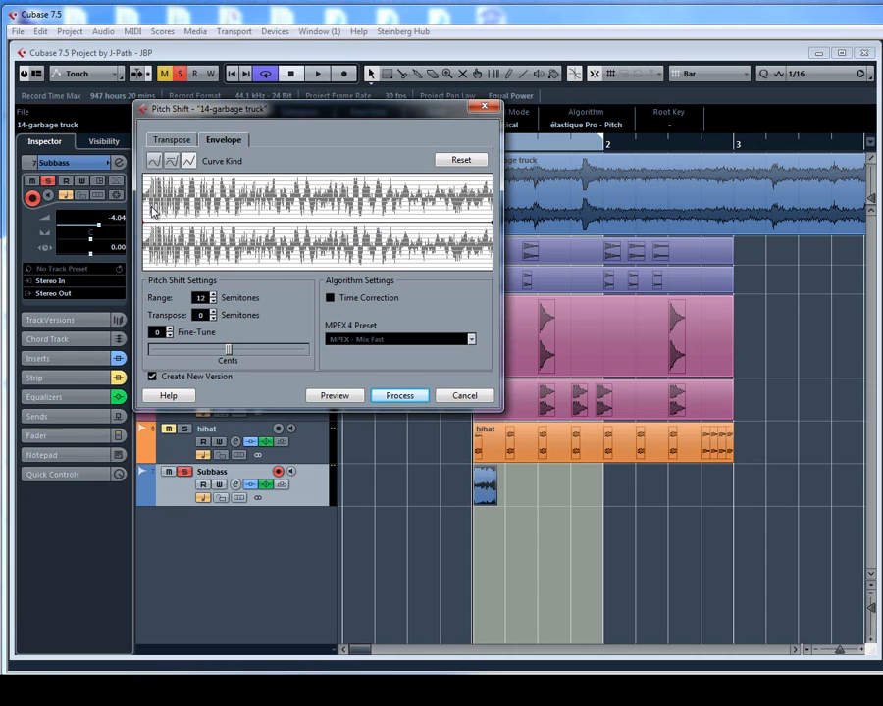
drag(493, 228, 483, 281)
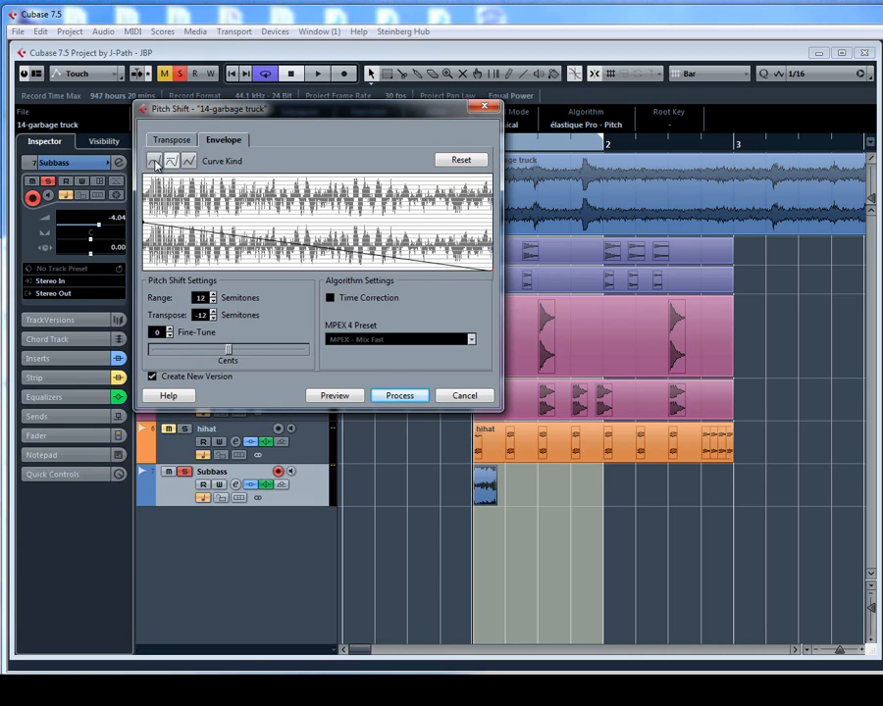
drag(299, 244, 300, 259)
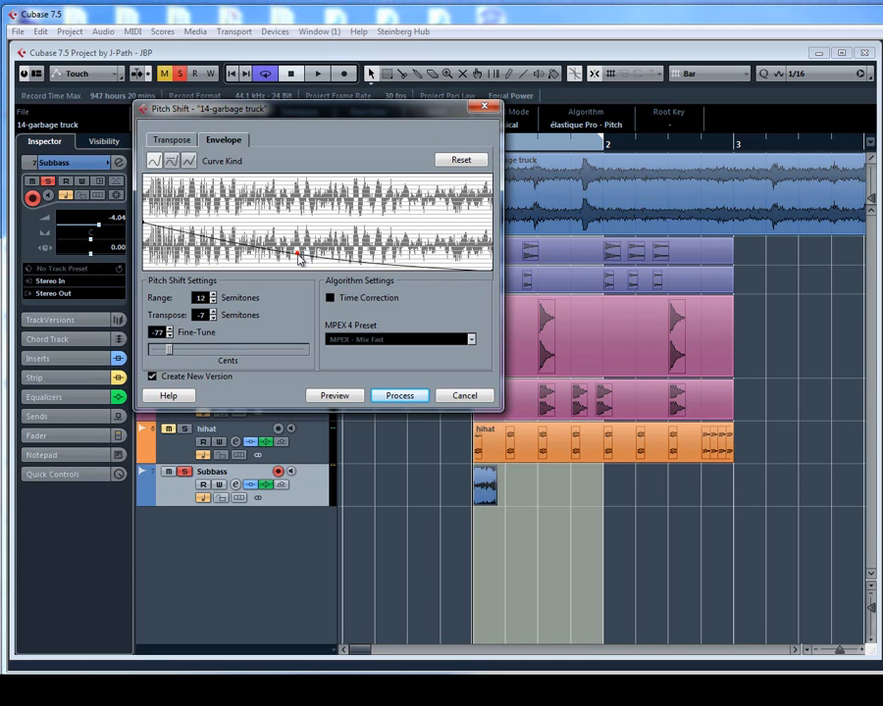
Set the pitch envelope's middle point to -6 semitones transpose with a fine-tune of 0 cents
click(212, 312)
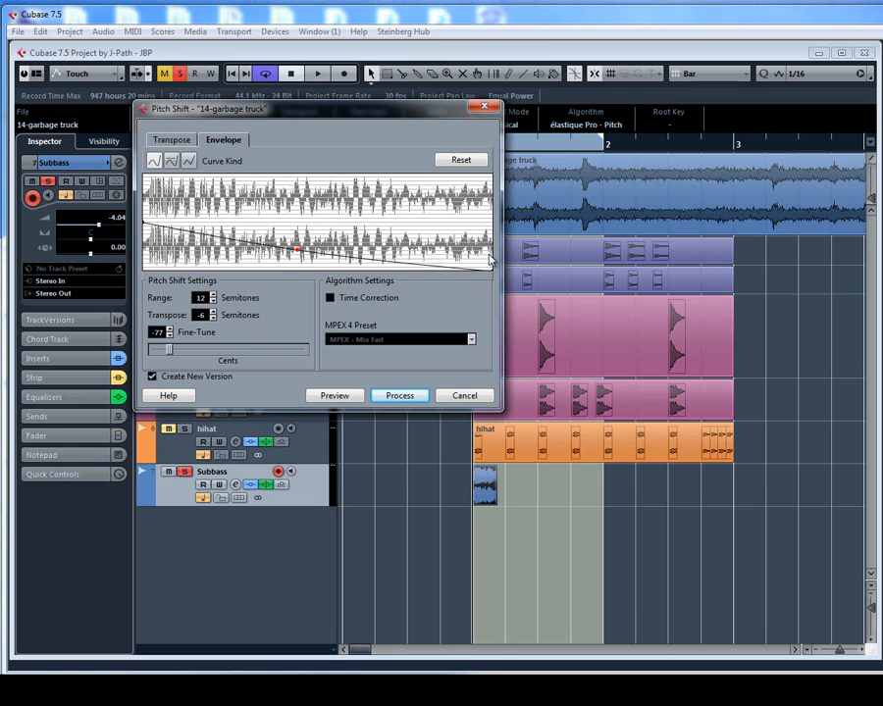
double_click(160, 333)
text(0)
key(Return)
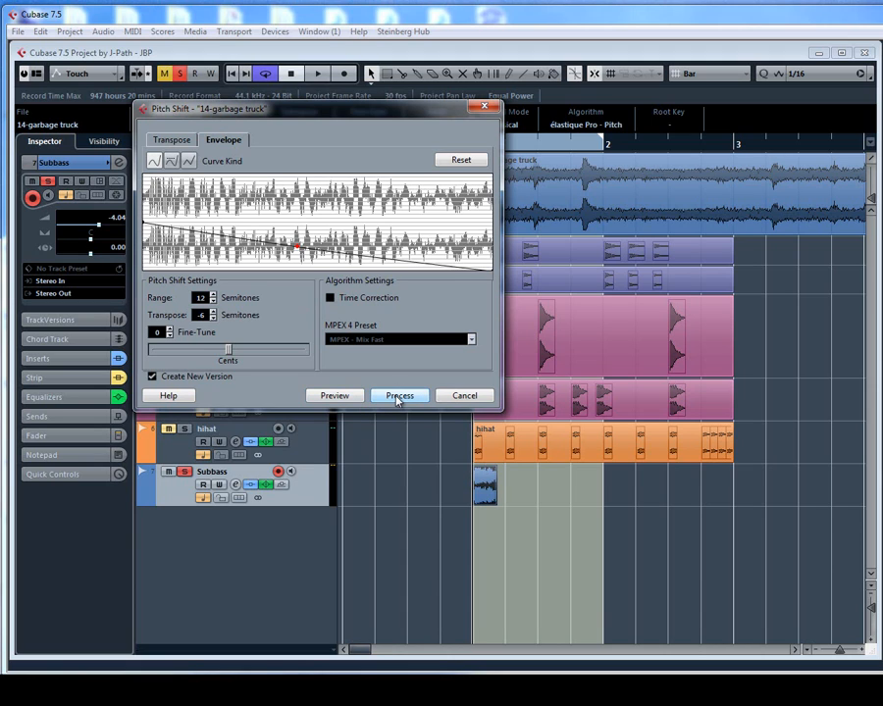
Process the Subbass slice with the pitch shift envelope and audition it in the bar 1 loop
click(399, 397)
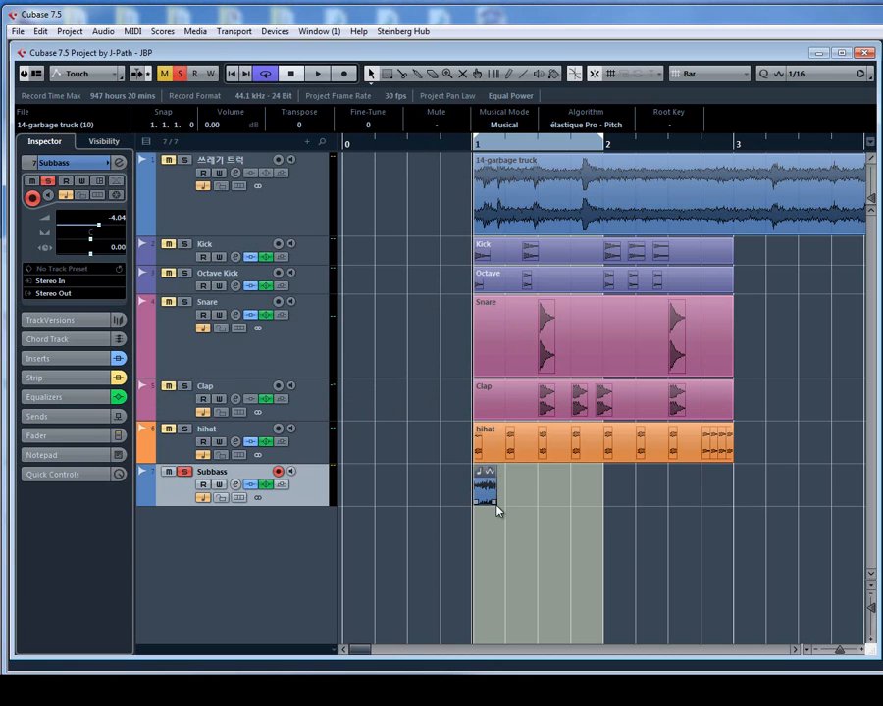
key(space)
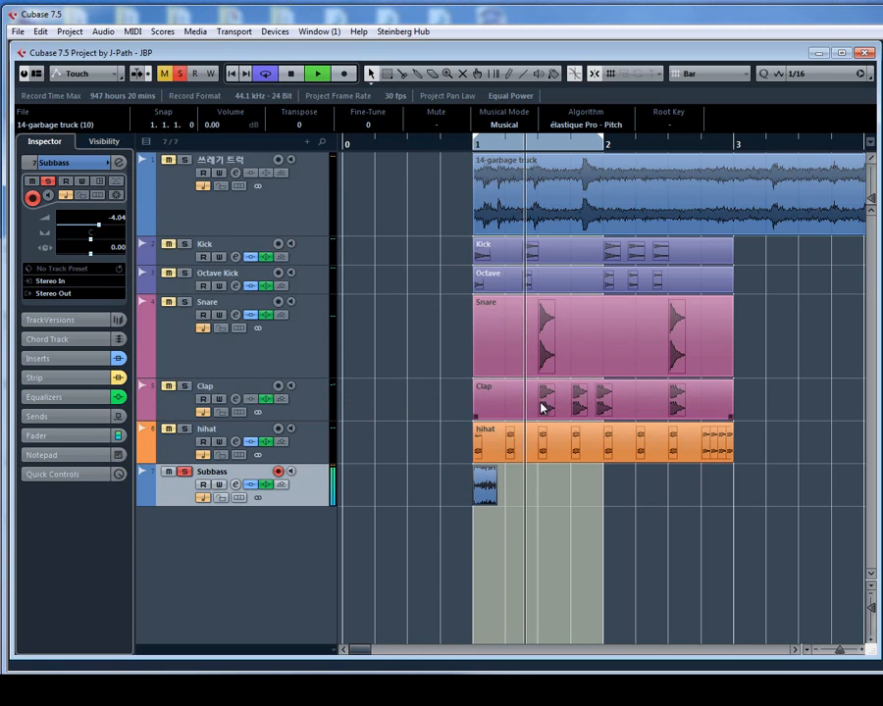
key(space)
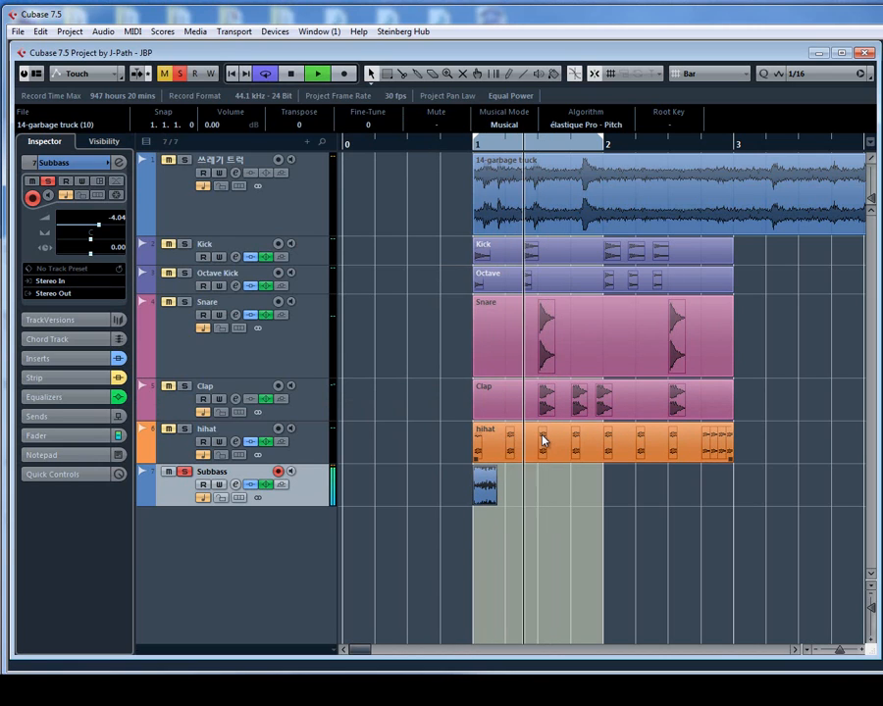
Unsolo the Subbass track and audition the pitch-shifted slice together with the drum tracks
key(space)
key(h)
key(h)
key(g)
key(g)
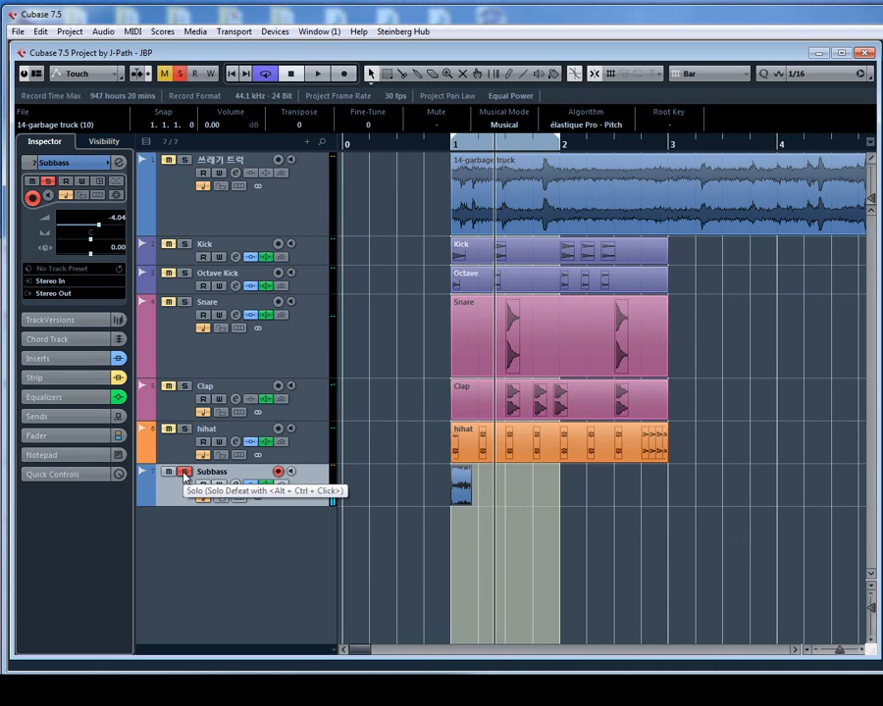
key(space)
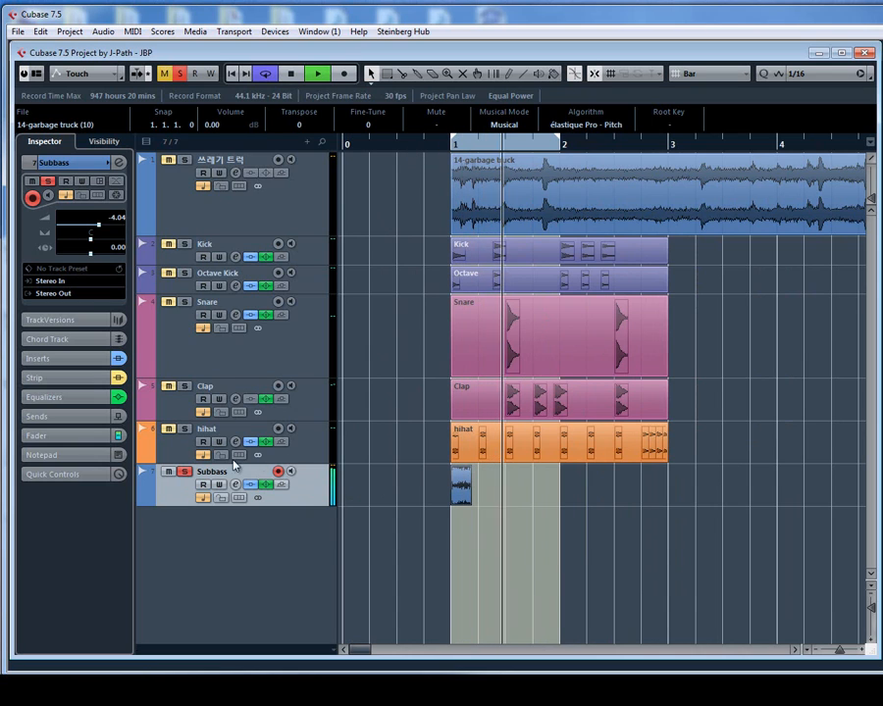
key(space)
click(184, 472)
key(space)
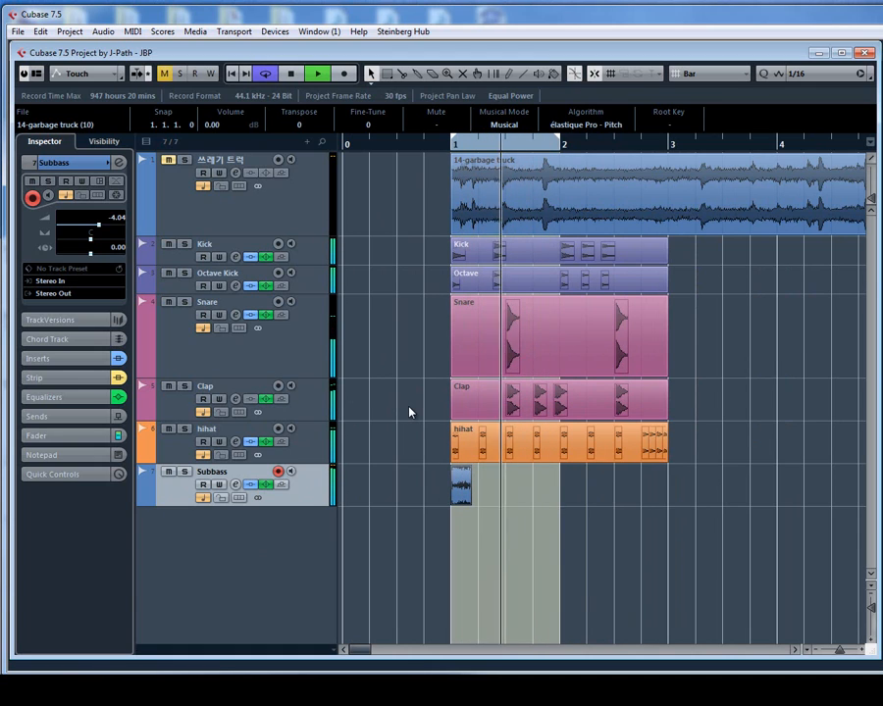
key(space)
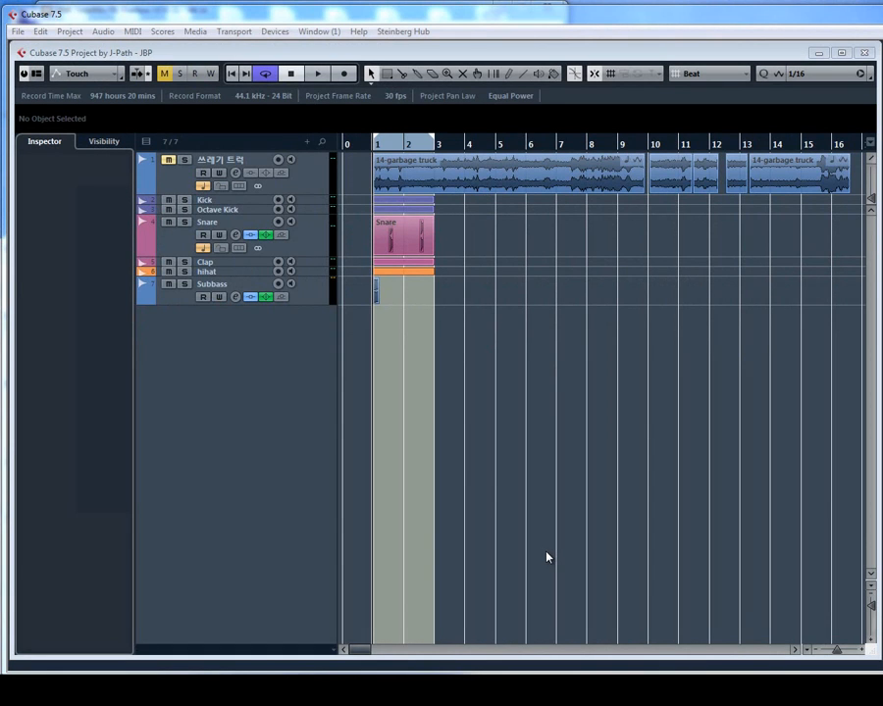
Audition the two-bar loop and increase the height of the Subbass track
key(h)
key(h)
key(h)
key(h)
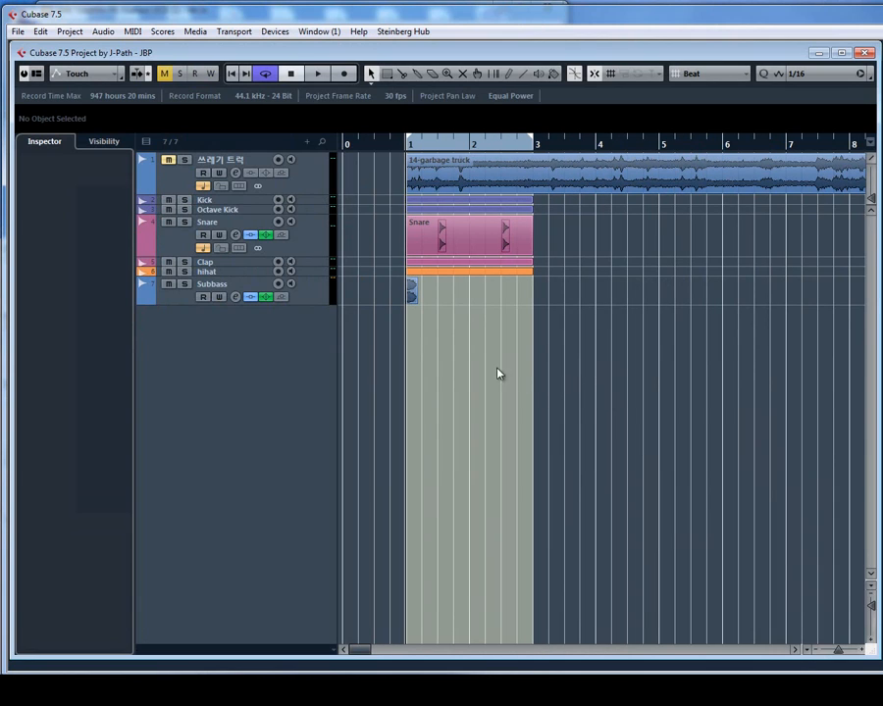
key(g)
key(space)
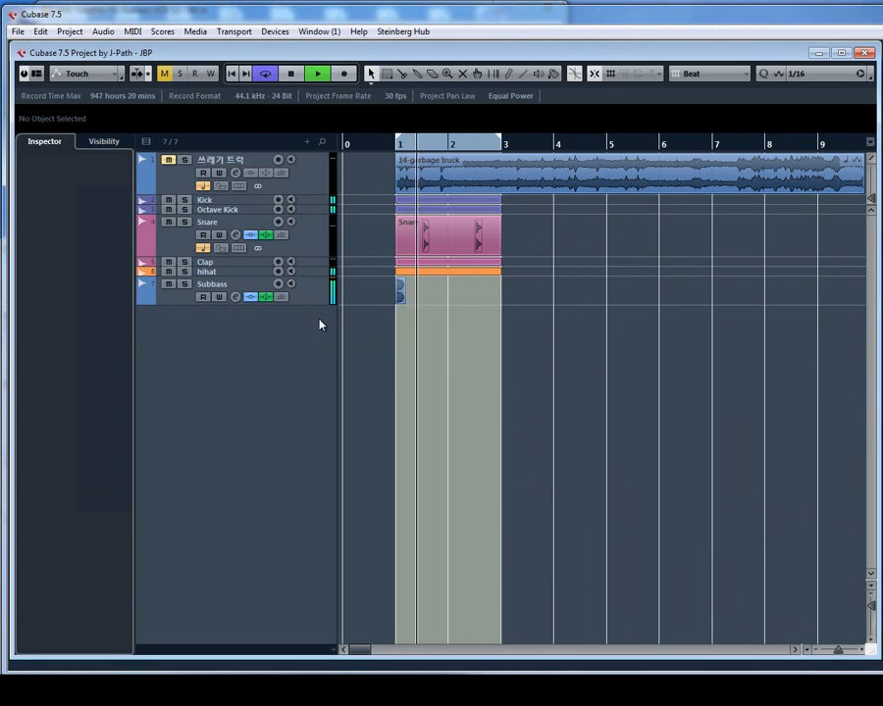
key(h)
key(h)
key(h)
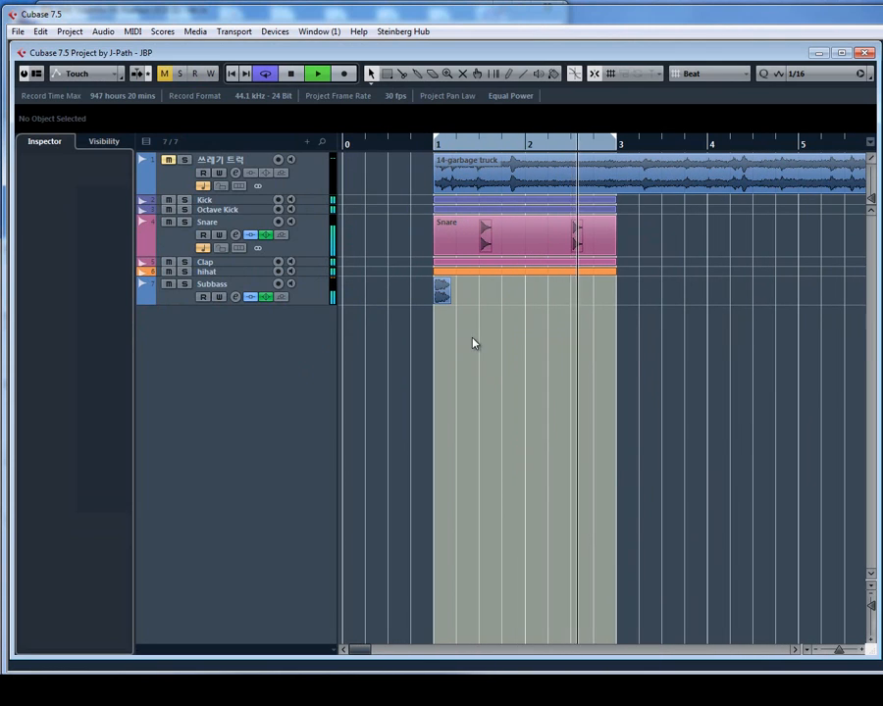
drag(312, 302, 347, 375)
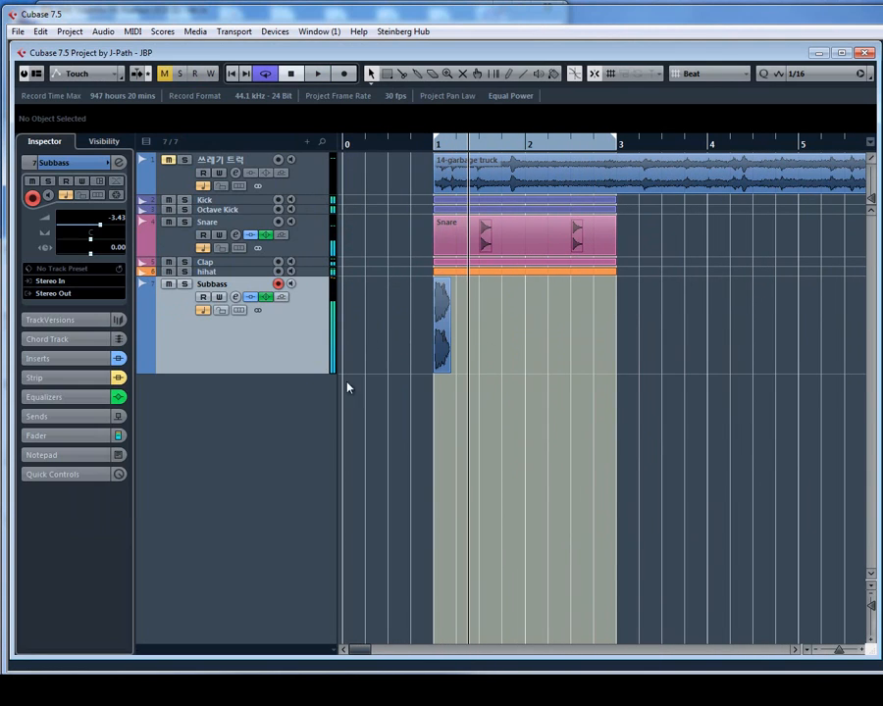
key(space)
Copy the Subbass slice from bar 1 to the start of bar 2 and to beat 3 of bar 1
drag(437, 152, 672, 368)
key(g)
key(g)
key(g)
click(440, 325)
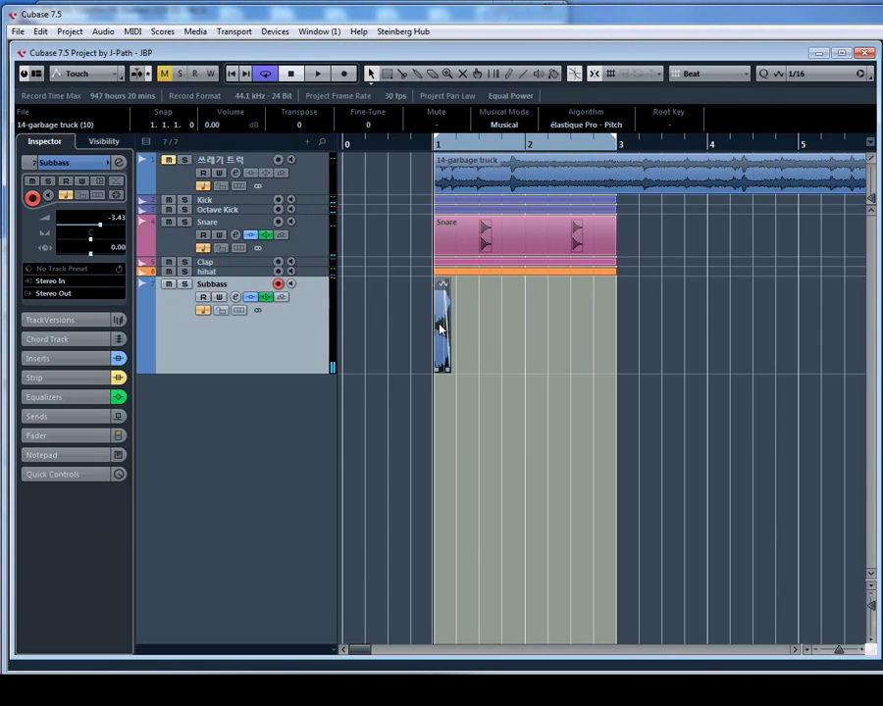
drag(444, 333, 534, 337)
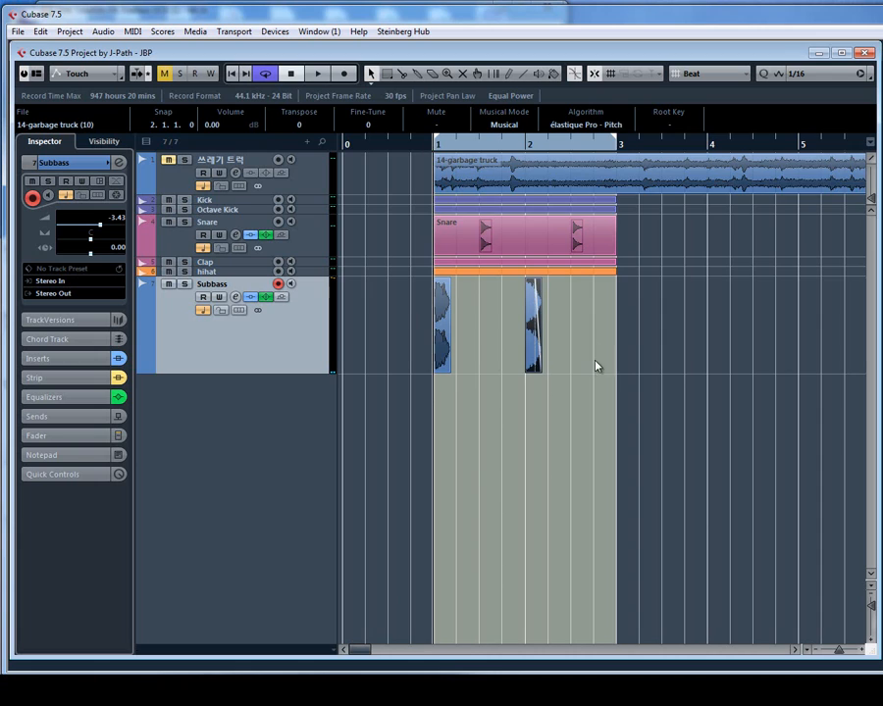
key(h)
key(h)
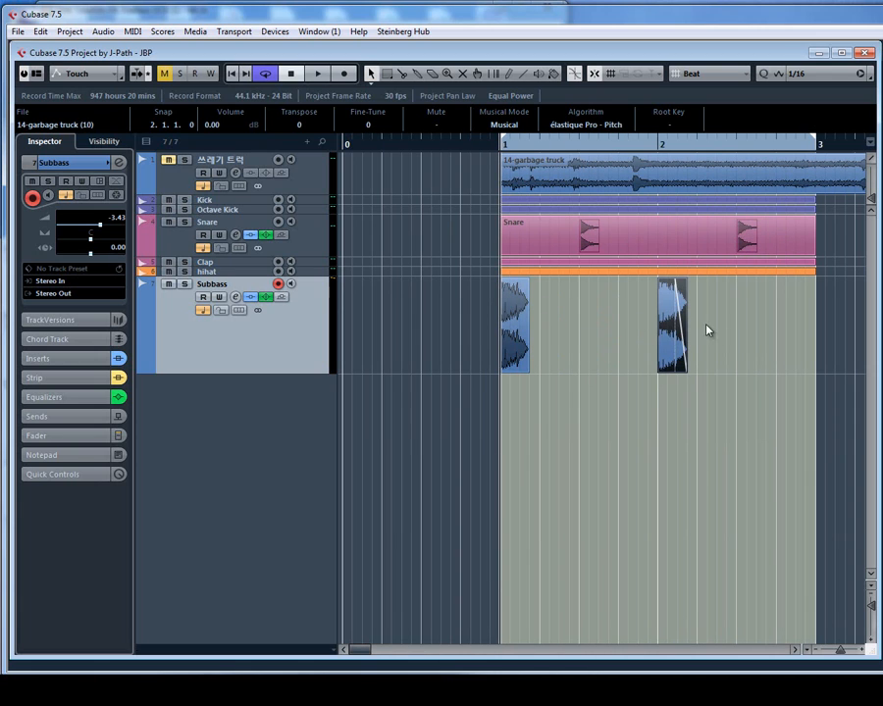
drag(571, 339, 579, 314)
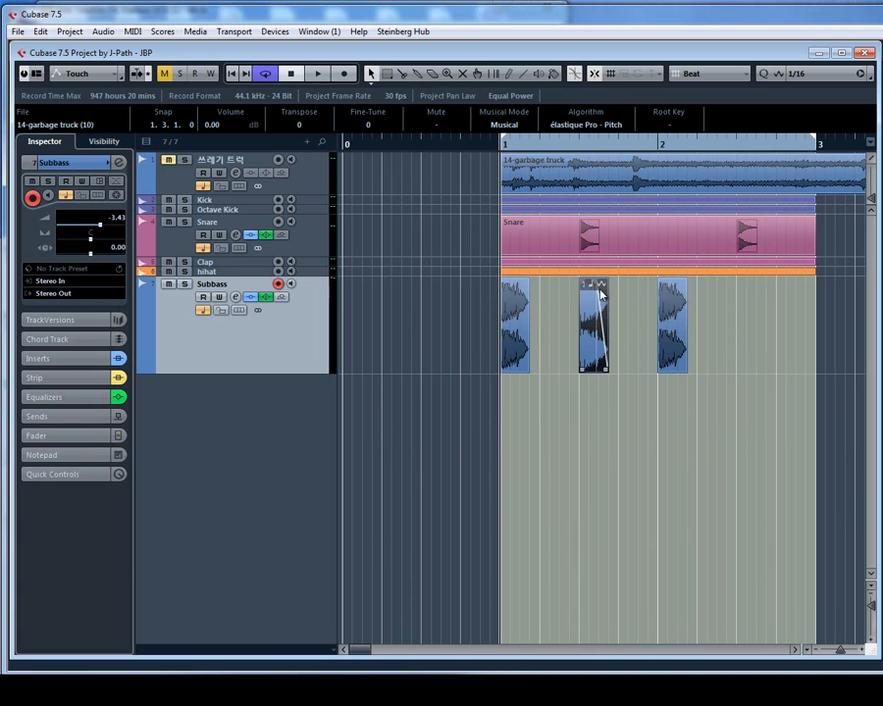
Shorten the Subbass slice at beat 3 of bar 1 to just under half a beat and place a copy shortly after it
key(h)
key(h)
key(h)
key(h)
key(g)
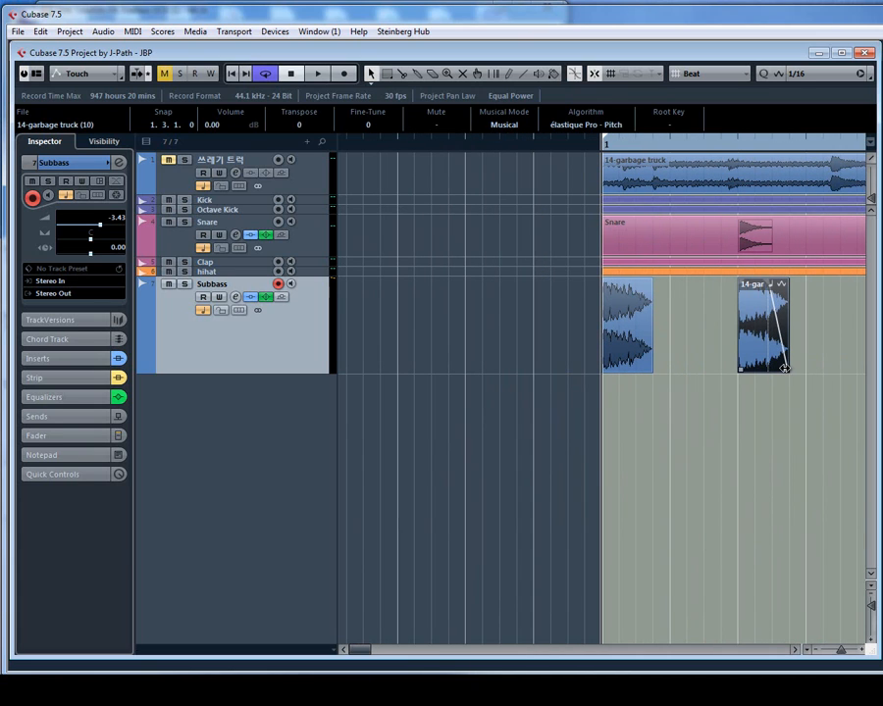
drag(784, 369, 766, 368)
key(g)
key(g)
drag(640, 346, 673, 337)
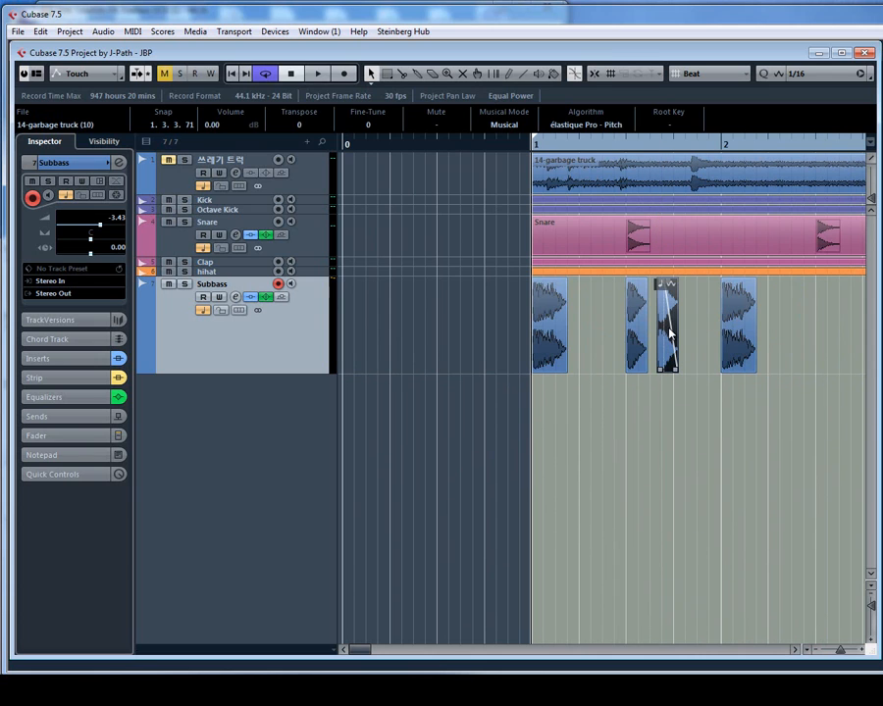
Set the grid type to Use Quantize, align the second short slice to 1.3.3 and copy it to beat 4 of bar 1
click(659, 152)
key(h)
key(h)
key(h)
key(h)
key(h)
key(h)
key(h)
key(h)
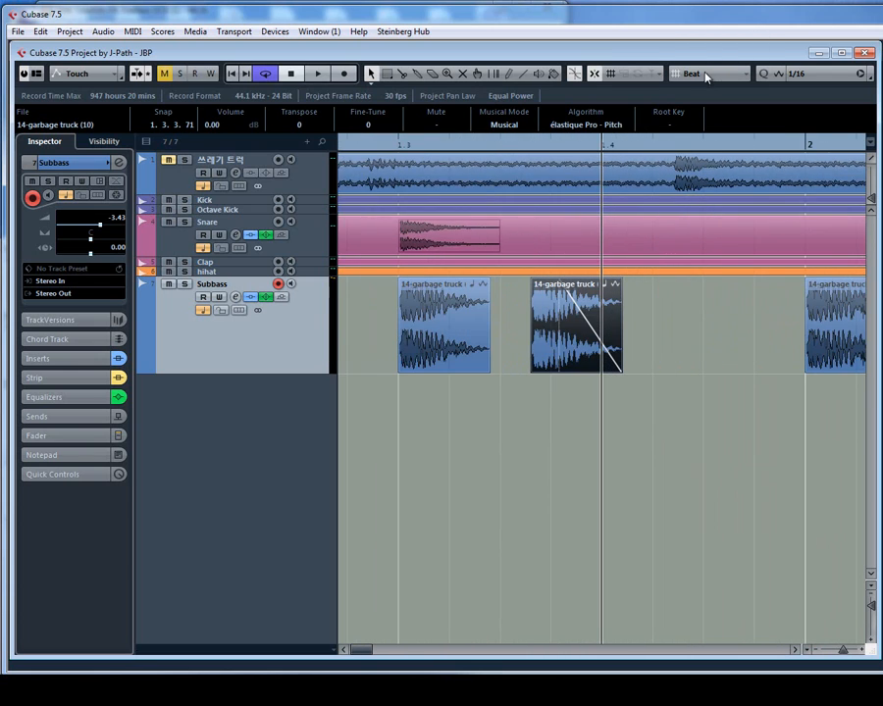
scroll(706, 76, down, 1)
drag(594, 336, 566, 344)
key(g)
drag(664, 344, 631, 344)
Trim the three short Subbass slices in bar 1 to one sixteenth note each and select all three
click(463, 351)
drag(503, 370, 475, 372)
drag(586, 373, 560, 371)
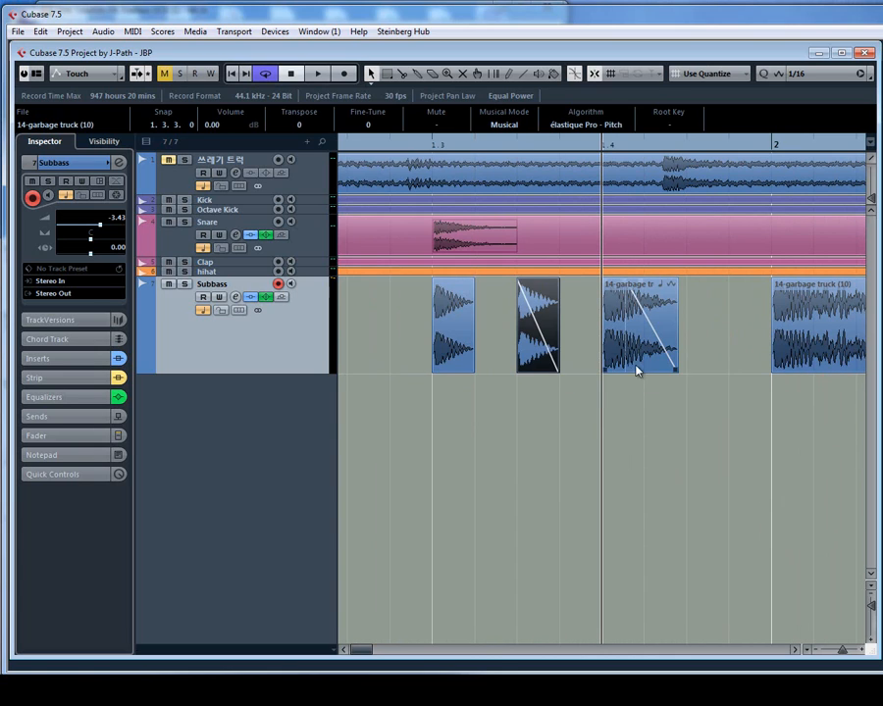
click(672, 367)
drag(672, 367, 438, 300)
key(g)
Slip the audio inside the three selected Subbass slices earlier so the strong waveform peaks start at the slice edge
click(487, 147)
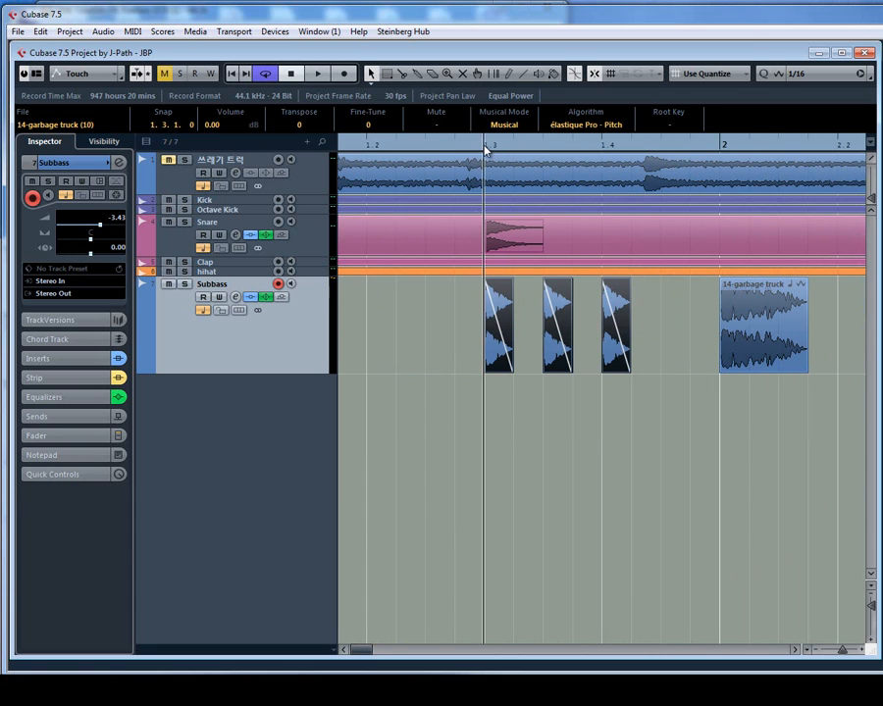
key(h)
key(h)
key(h)
key(h)
key(h)
key(h)
key(h)
key(h)
key(h)
key(h)
key(h)
key(h)
key(h)
key(h)
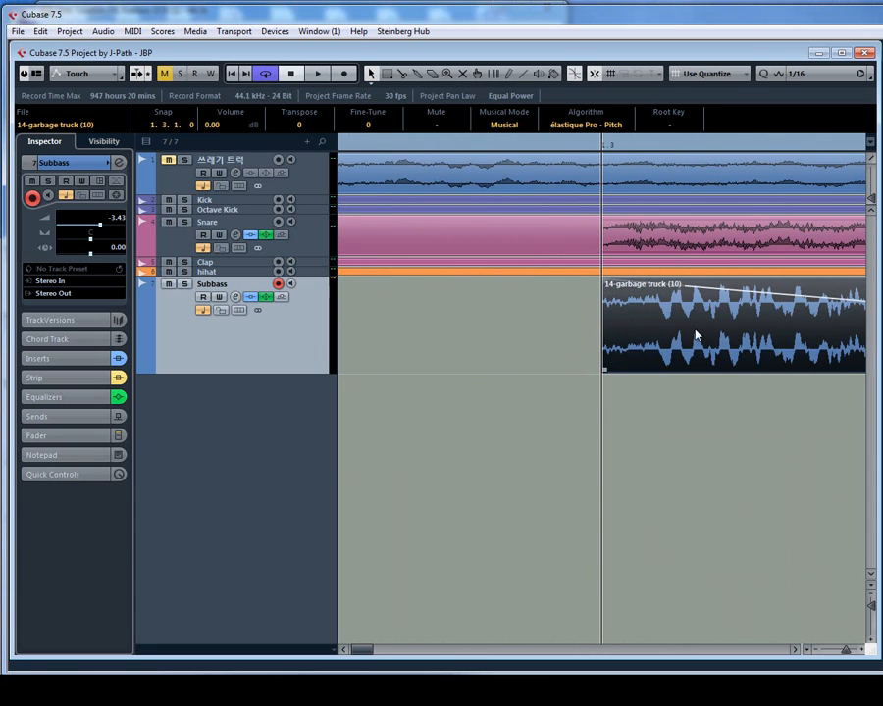
key(h)
key(h)
key(h)
click(648, 329)
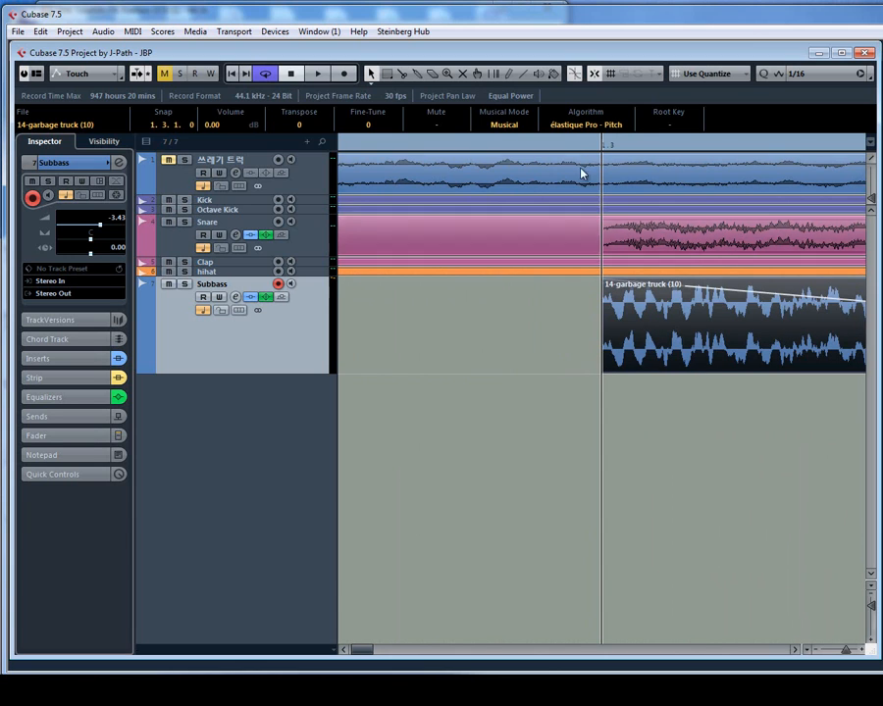
Enlarge the Kick track and compare its waveform with the Subbass slice at the start of bar 1
click(309, 201)
key(g)
key(g)
key(g)
key(g)
key(g)
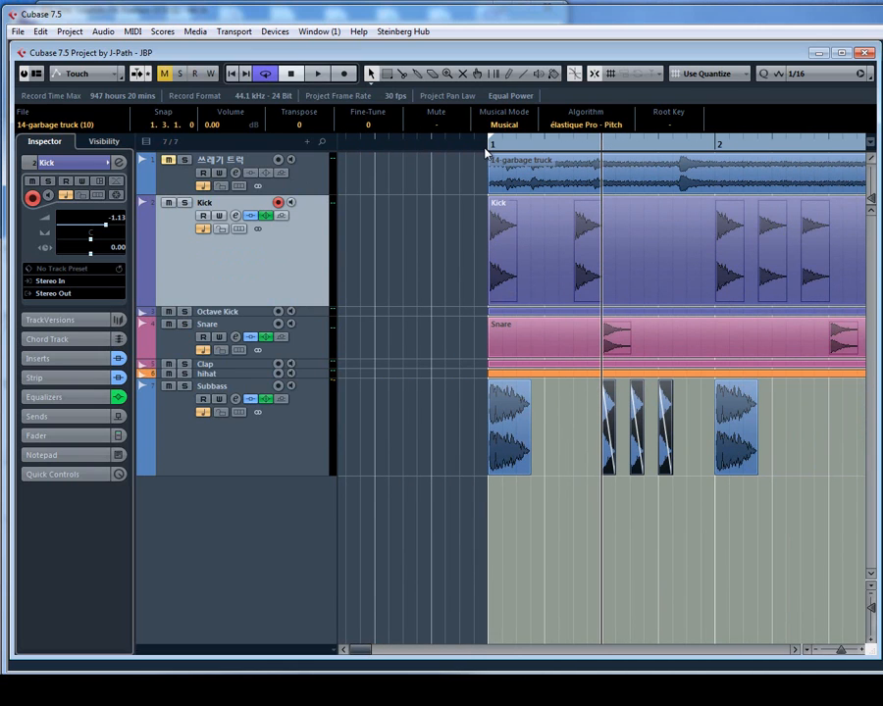
key(h)
key(h)
key(h)
key(h)
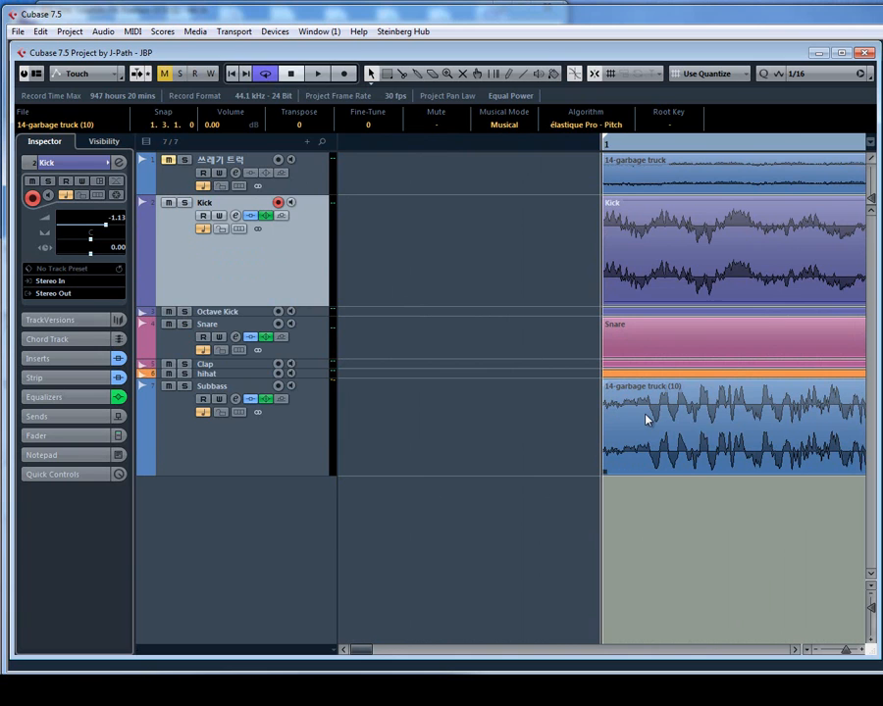
key(g)
key(g)
key(g)
key(g)
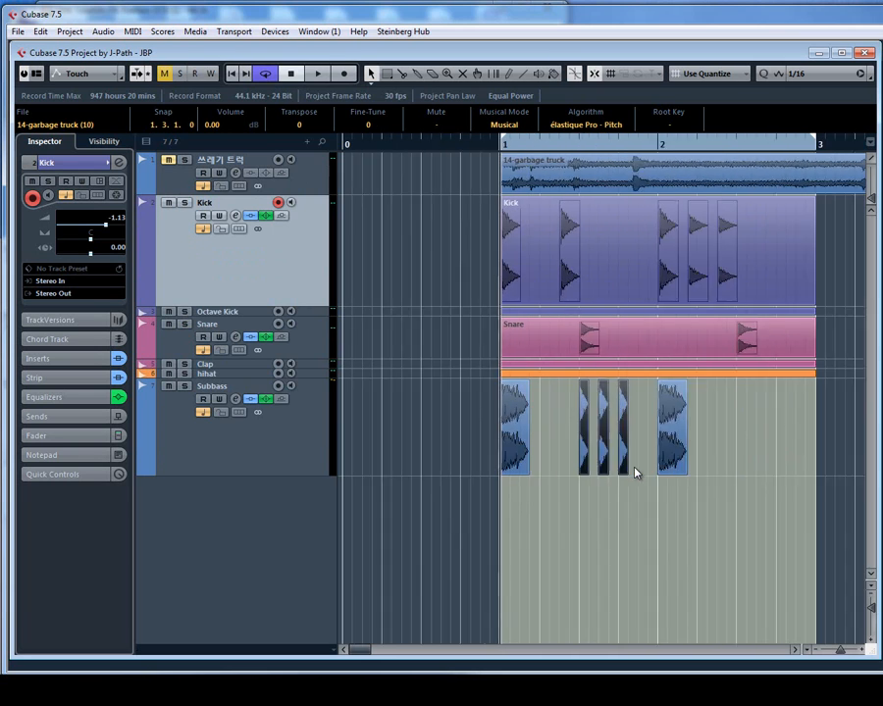
Deselect the short slices and examine the Subbass timing against the Kick and Snare hits across both bars
key(h)
key(h)
key(h)
key(h)
key(h)
key(h)
key(h)
key(h)
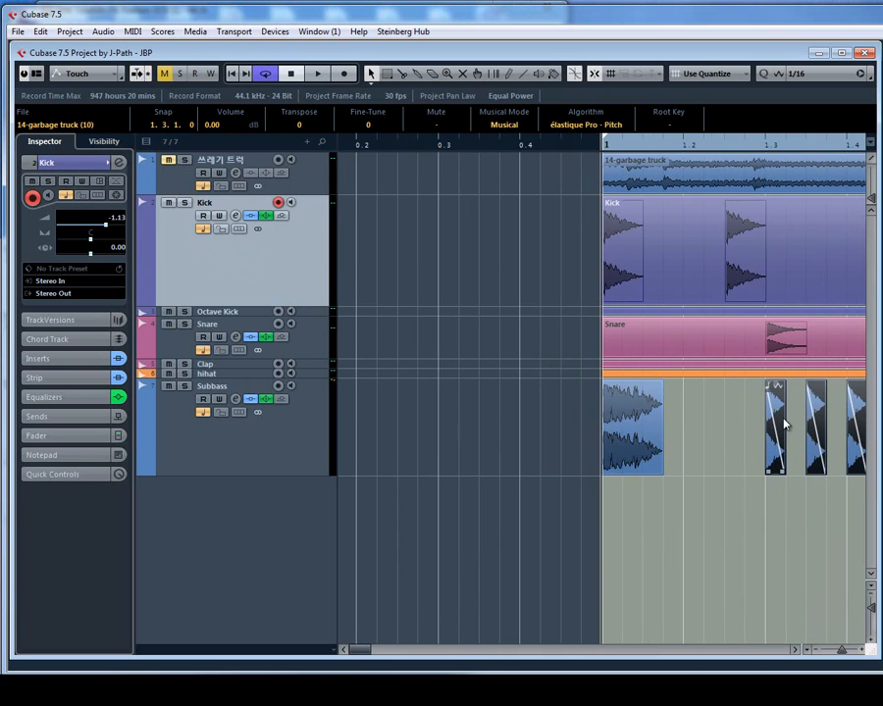
key(g)
key(g)
key(g)
click(665, 524)
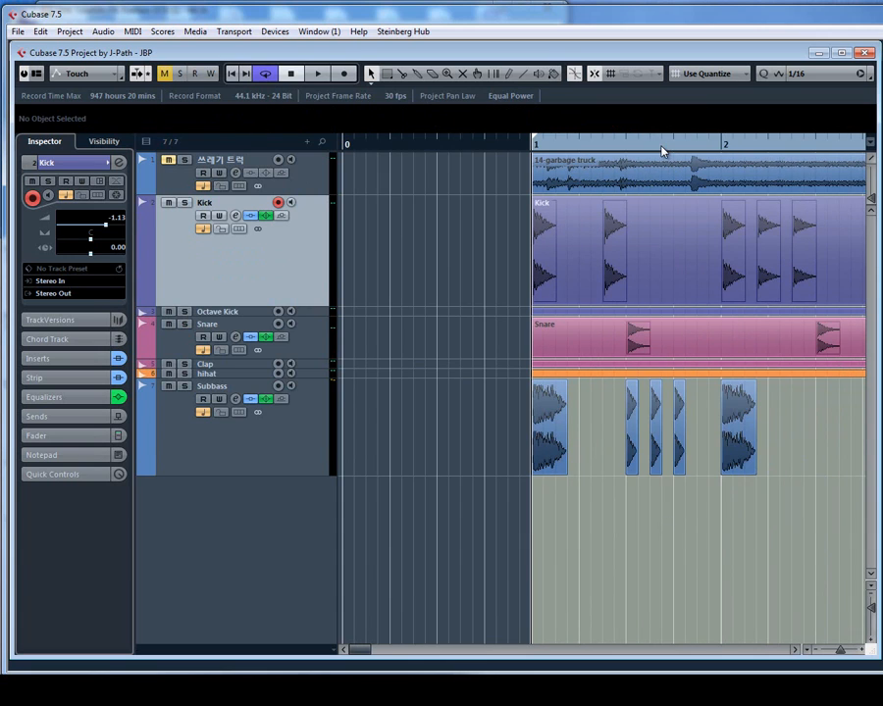
key(h)
key(h)
key(h)
key(h)
key(g)
key(g)
key(g)
key(g)
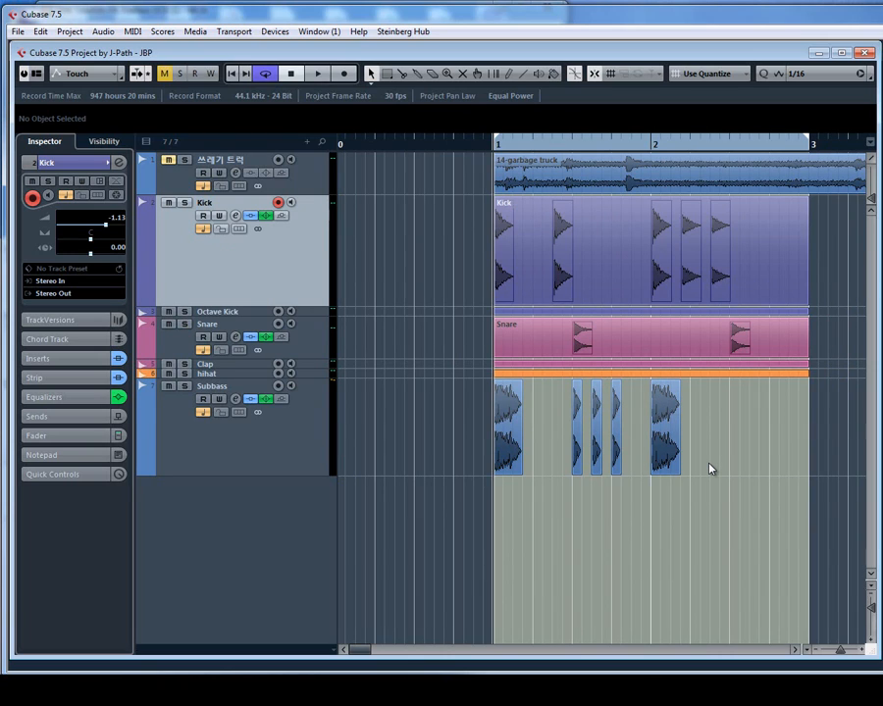
Reduce the track heights and audition the two-bar loop, following the short Subbass slices in bar 1
key(shift+g)
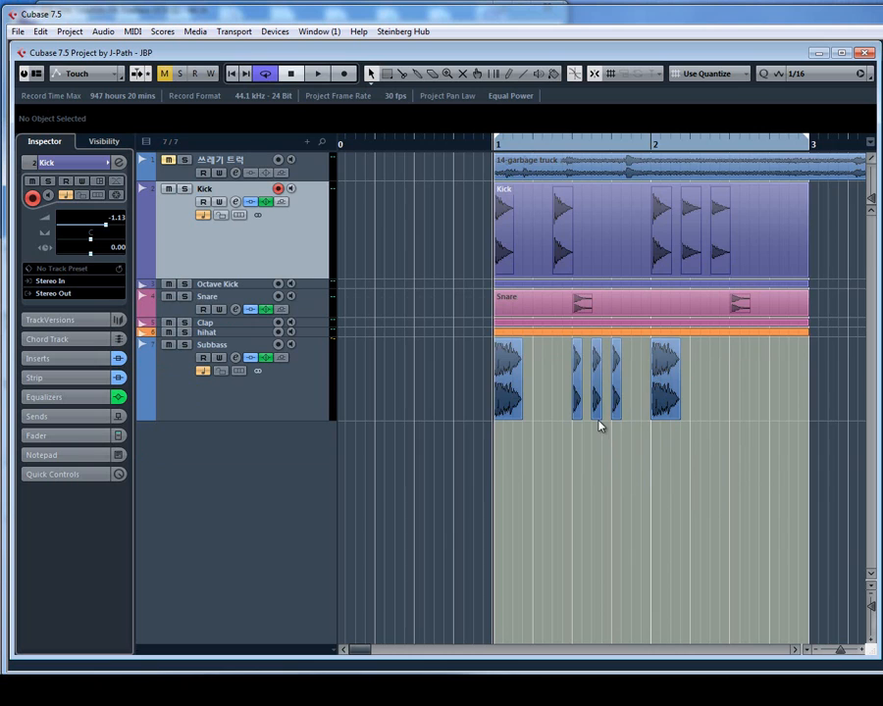
key(g)
key(space)
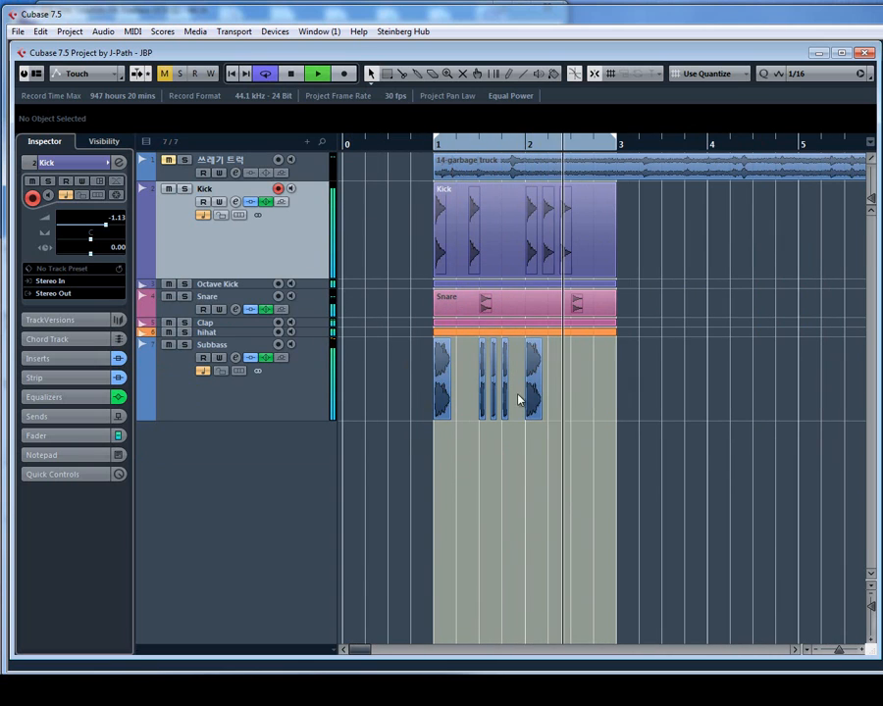
key(h)
key(h)
key(h)
key(h)
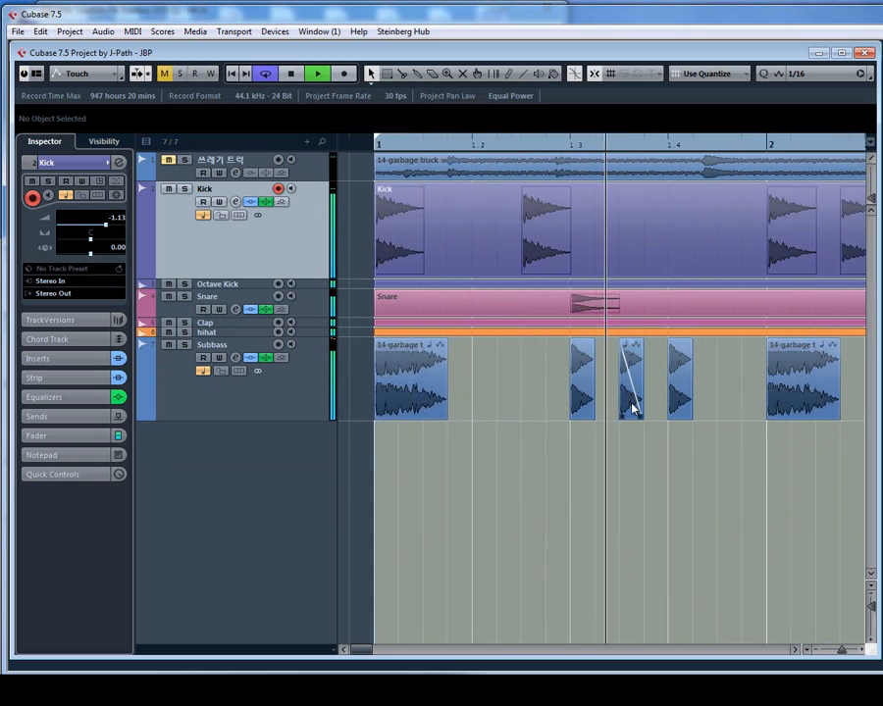
key(space)
Apply the most strongly convex fade-out curve preset to the short Subbass slices at 1.3.1 and 1.3.3
key(g)
key(g)
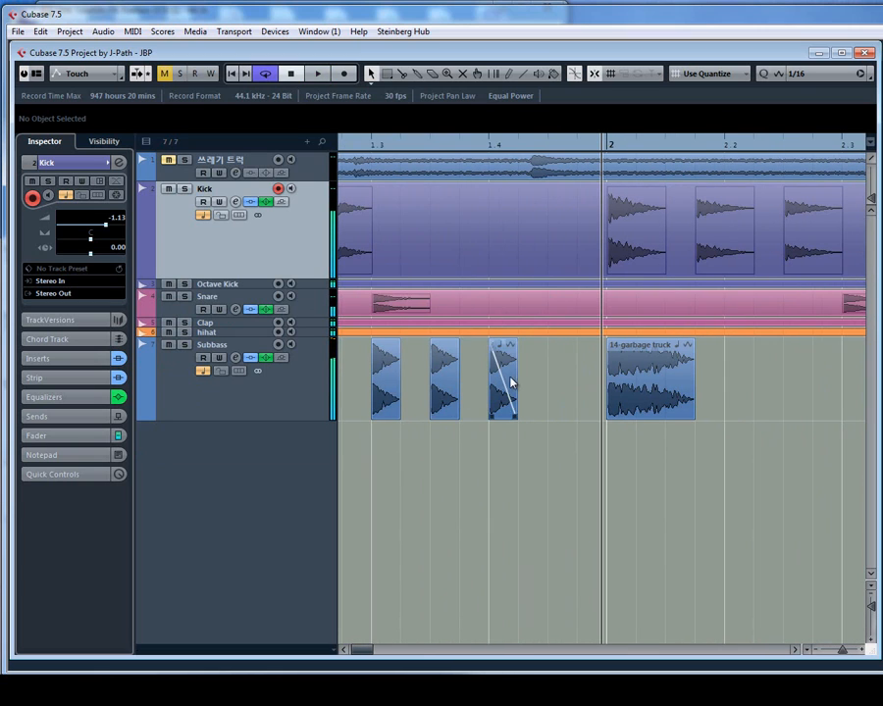
click(391, 367)
double_click(396, 347)
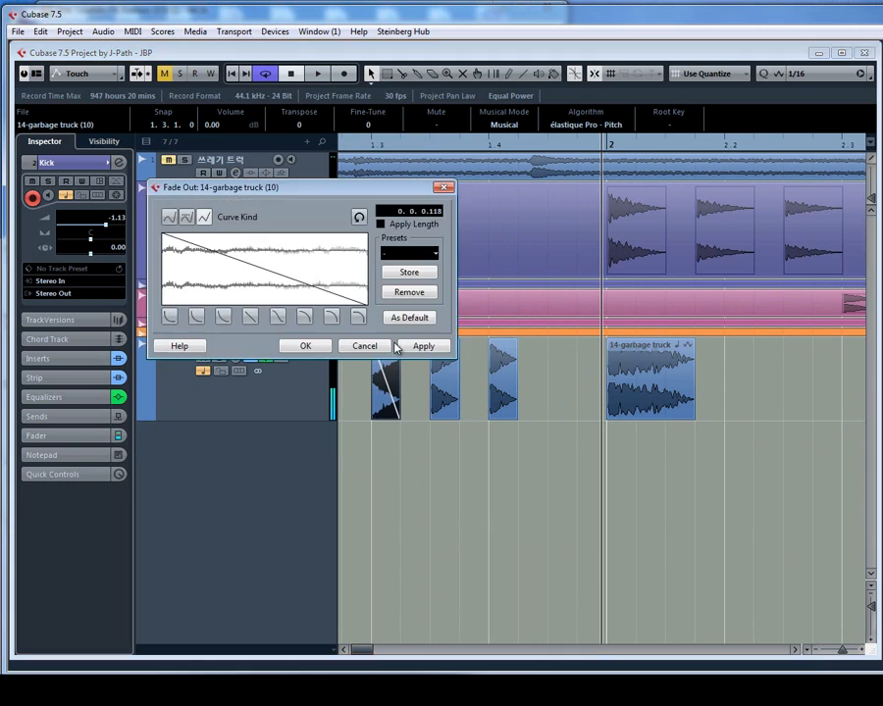
click(359, 318)
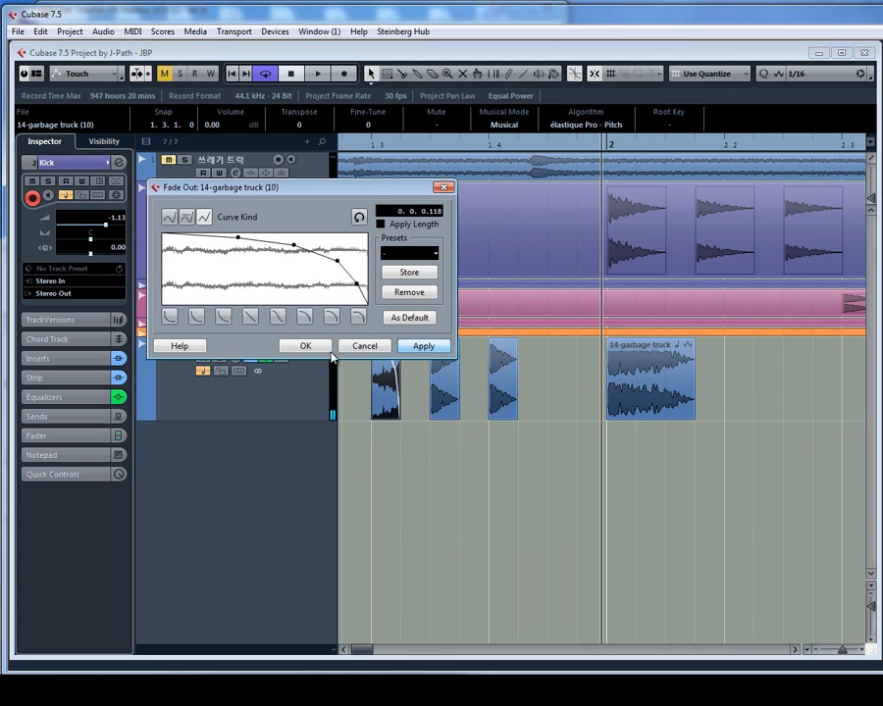
click(327, 349)
click(445, 372)
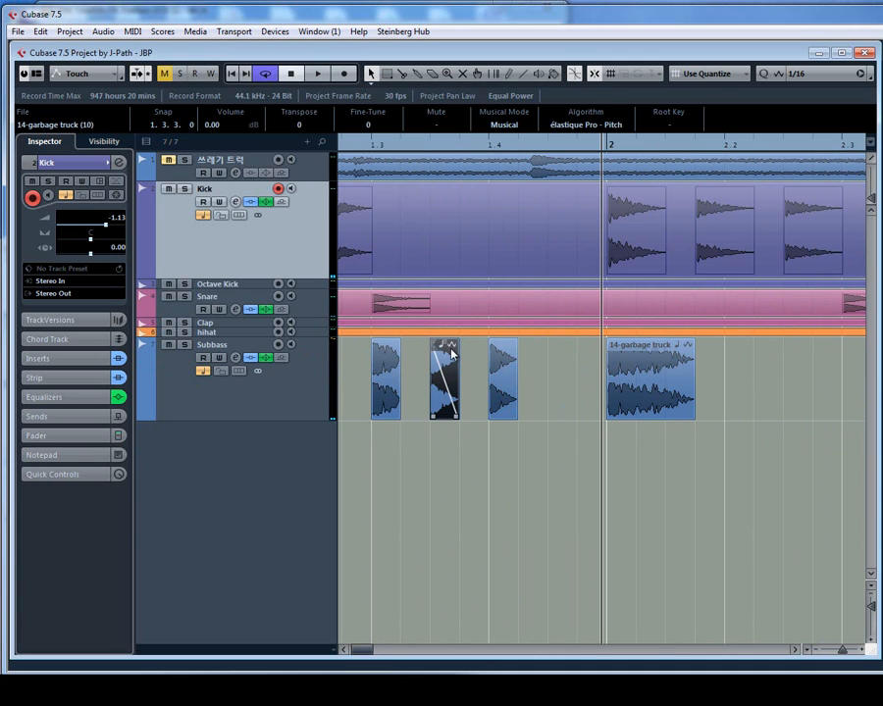
double_click(444, 372)
click(359, 318)
click(306, 345)
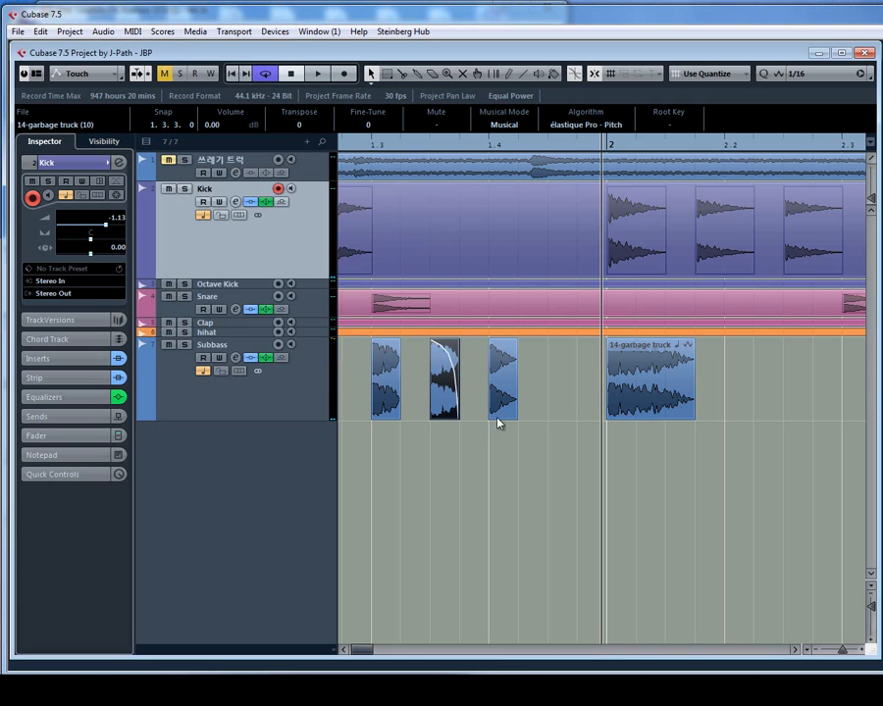
Select the short Subbass slice at beat 4 of bar 1 and play the two-bar loop from its start
click(505, 387)
key(g)
key(g)
key(g)
key(g)
key(g)
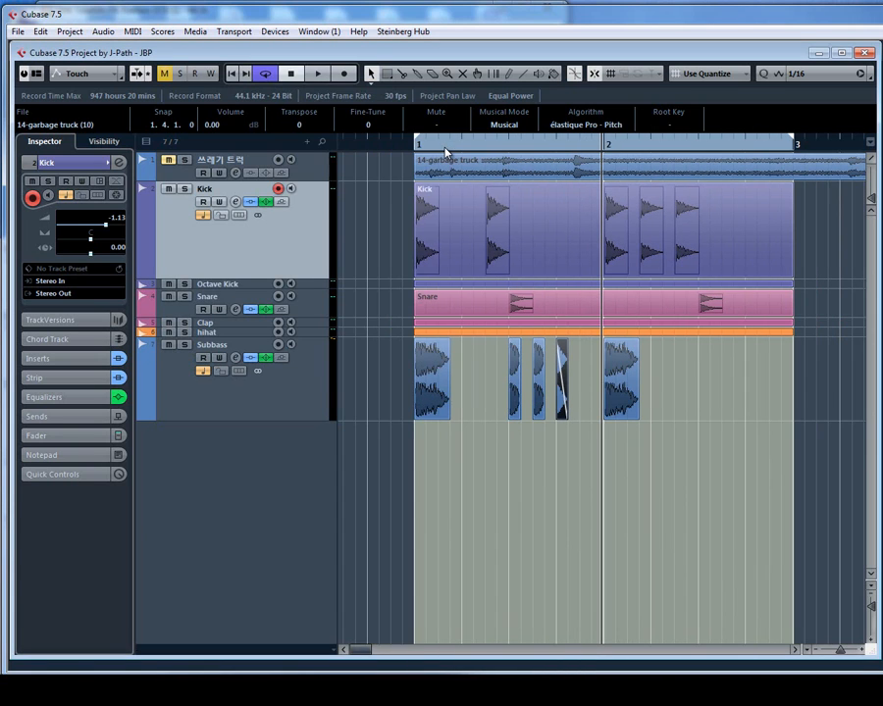
double_click(445, 148)
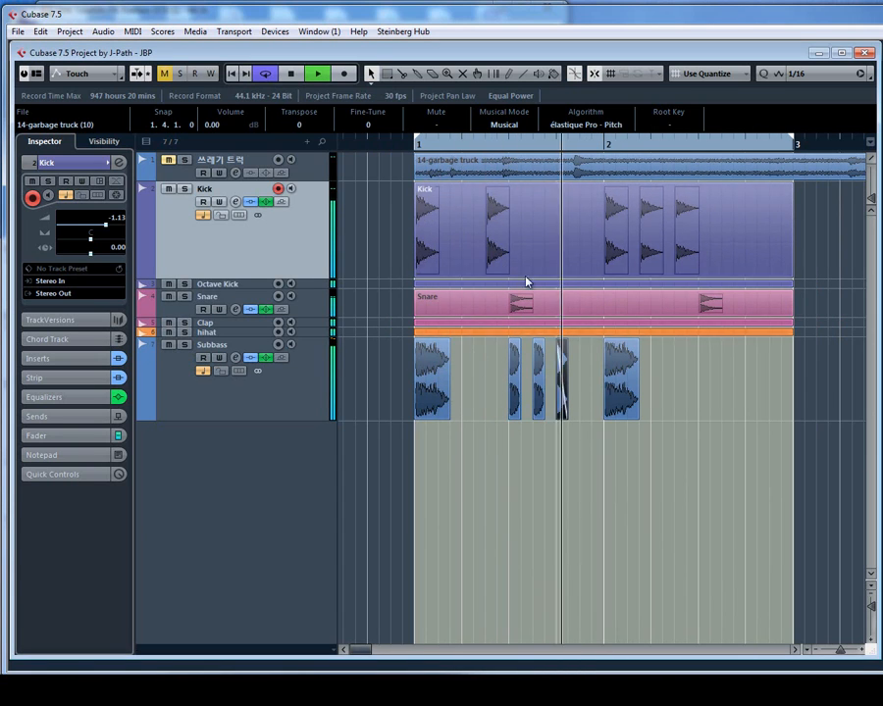
Copy the short Subbass slice from beat 4 of bar 1 to 1.4.3
drag(564, 382, 585, 388)
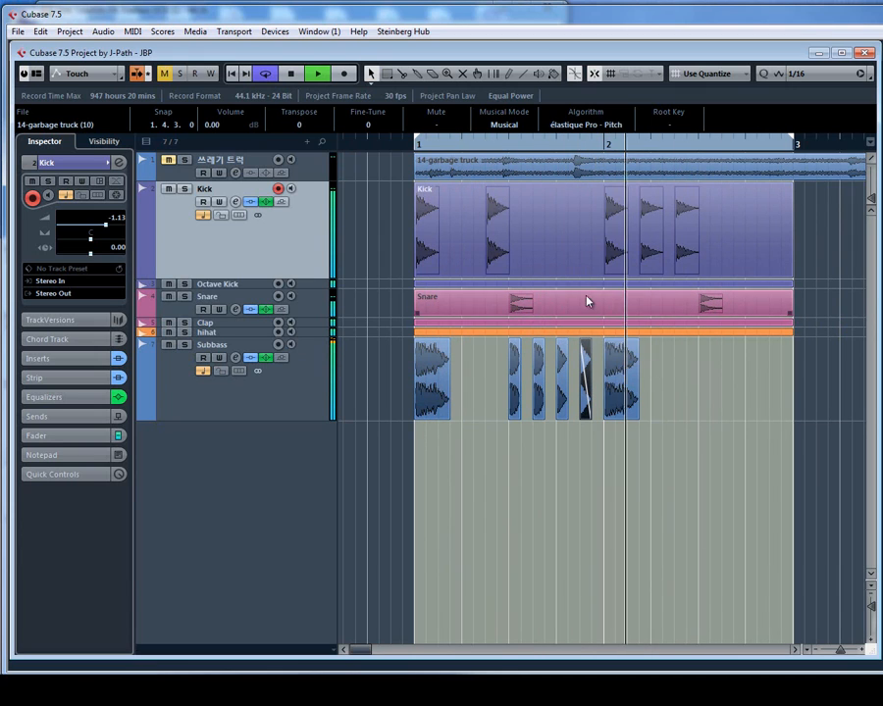
click(575, 146)
key(g)
key(g)
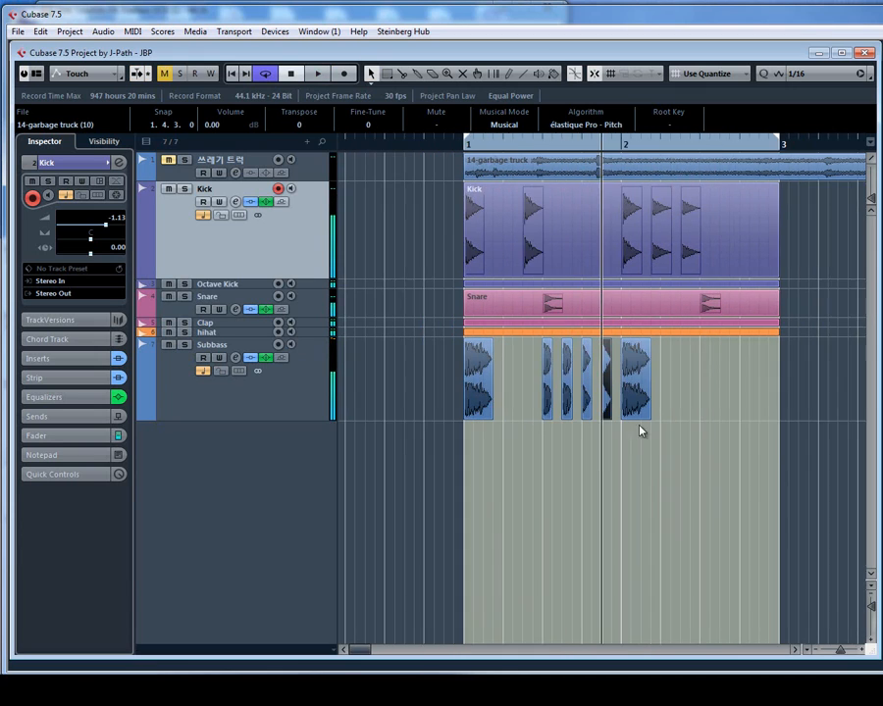
Copy the long Subbass slice from the start of bar 2 to 2.3.1 and 2.4.1
click(617, 384)
drag(621, 389, 726, 403)
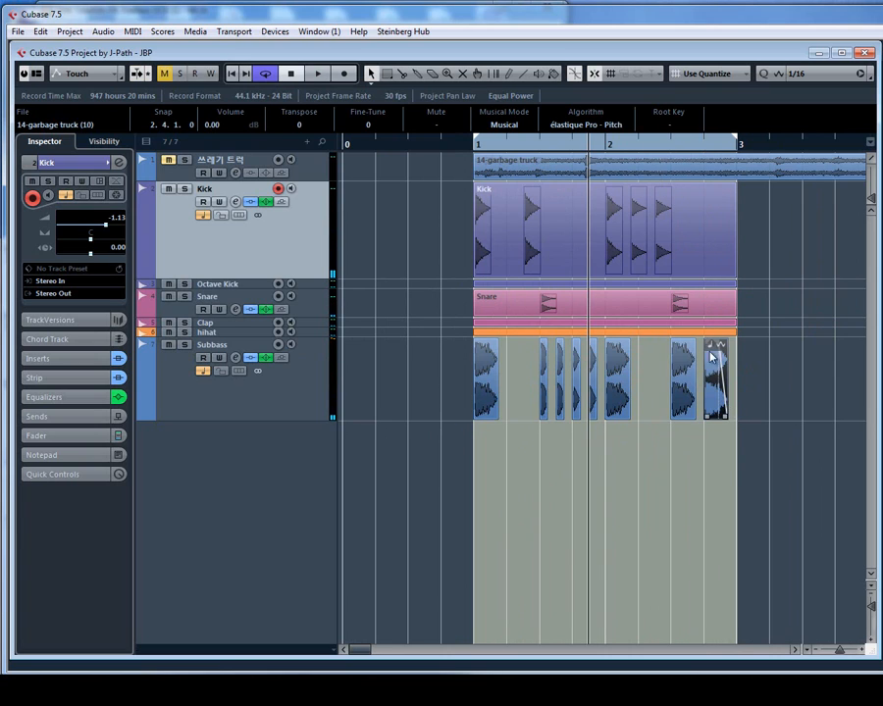
Select the Subbass slices at 2.3.1 and 2.4.1 and audition them within the two-bar loop, then deselect them
drag(673, 149, 672, 588)
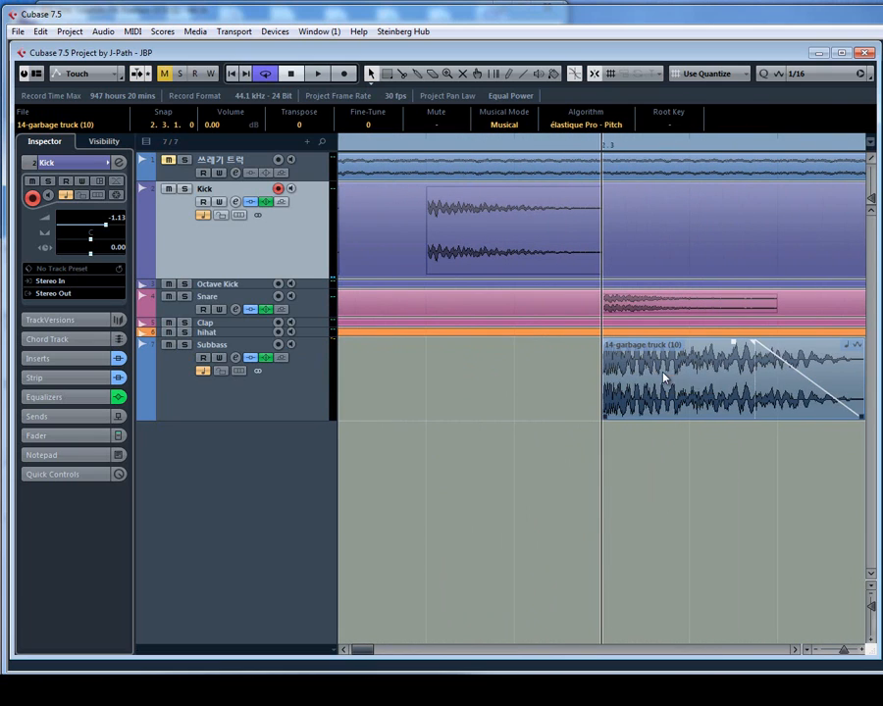
shift+click(663, 373)
key(g)
key(g)
key(g)
key(g)
key(g)
key(g)
key(g)
key(g)
key(g)
key(g)
key(space)
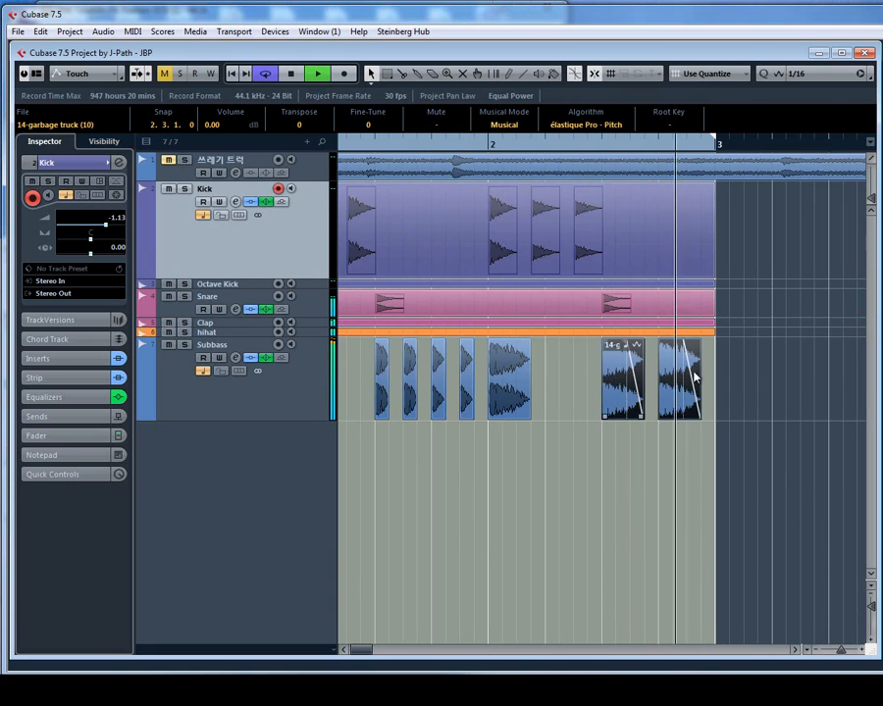
key(g)
key(g)
key(g)
key(g)
key(g)
key(g)
key(g)
click(604, 389)
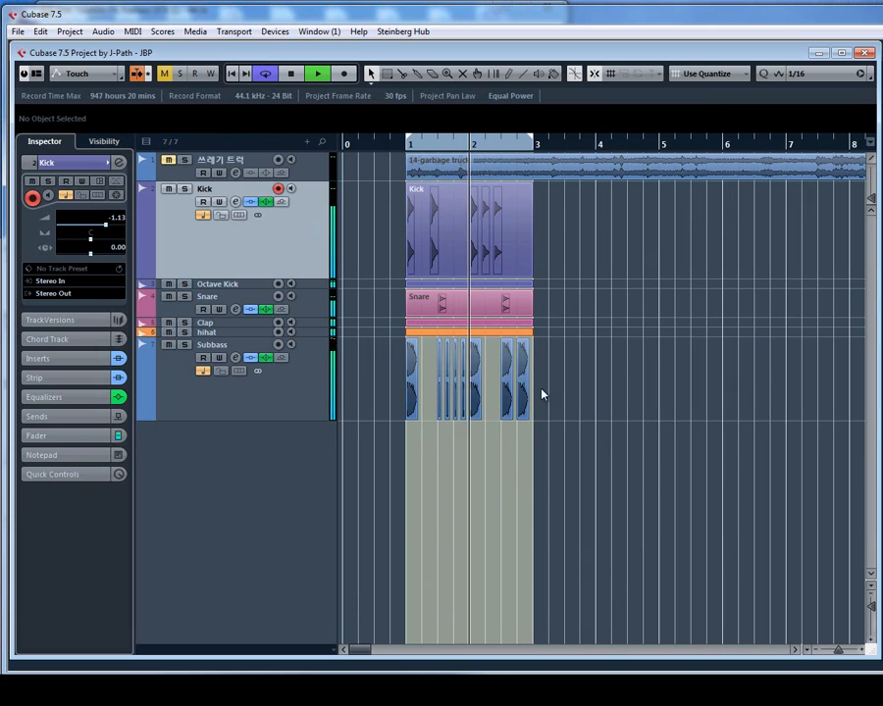
Lower the volume of the Subbass slices at 2.3.1 and 2.4.1 to -2.00 dB
key(space)
click(521, 146)
key(h)
key(h)
key(h)
key(h)
key(h)
key(h)
key(h)
key(h)
key(h)
drag(736, 395, 550, 379)
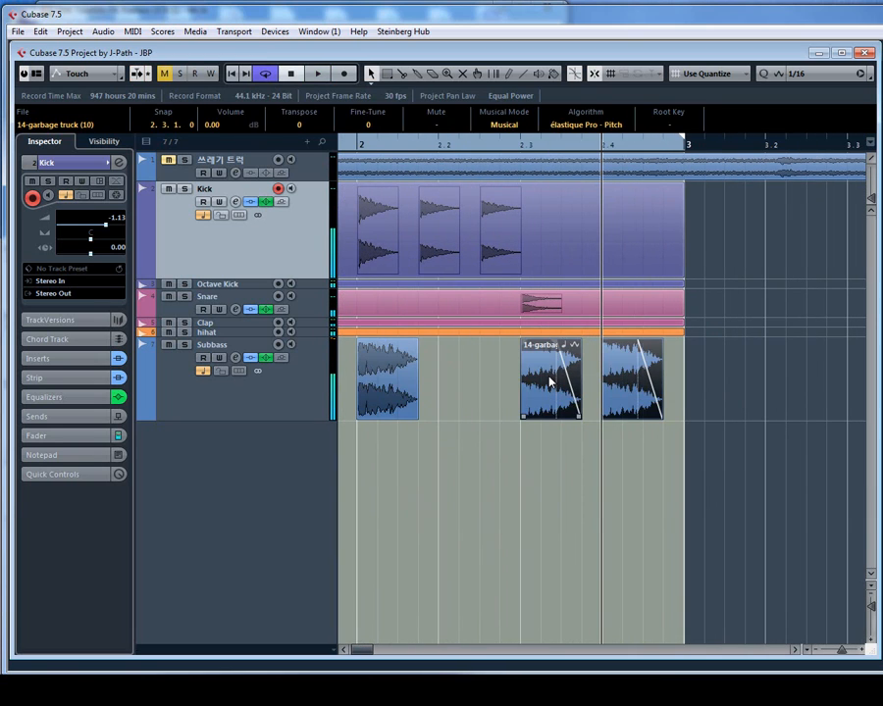
scroll(541, 389, down, 2)
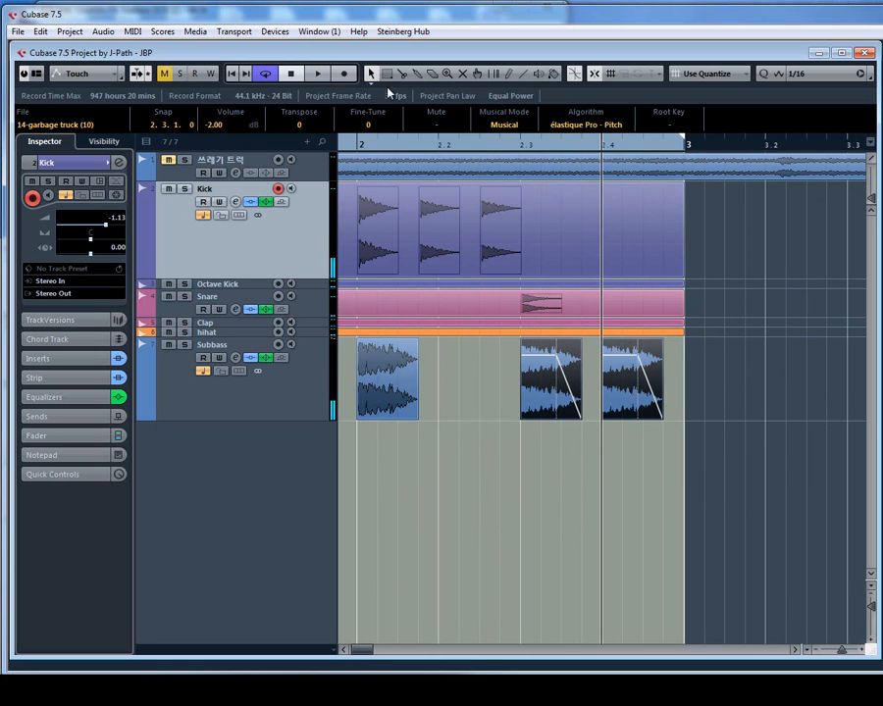
Audition the full two-bar loop with the quieter closing Subbass slices, and return to the loop start
key(g)
key(g)
key(g)
key(g)
key(g)
key(g)
key(space)
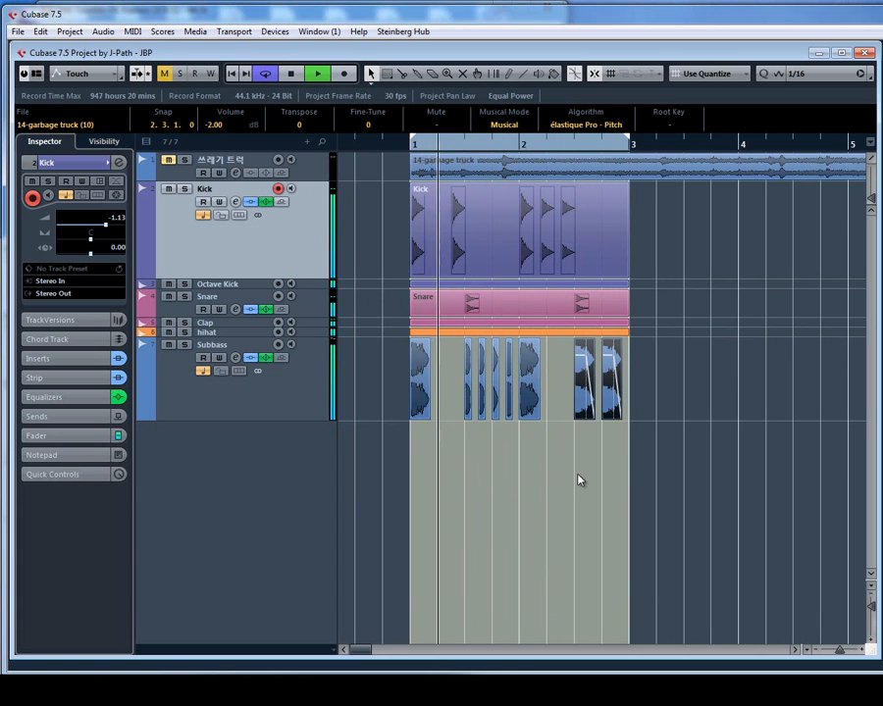
key(g)
key(g)
key(g)
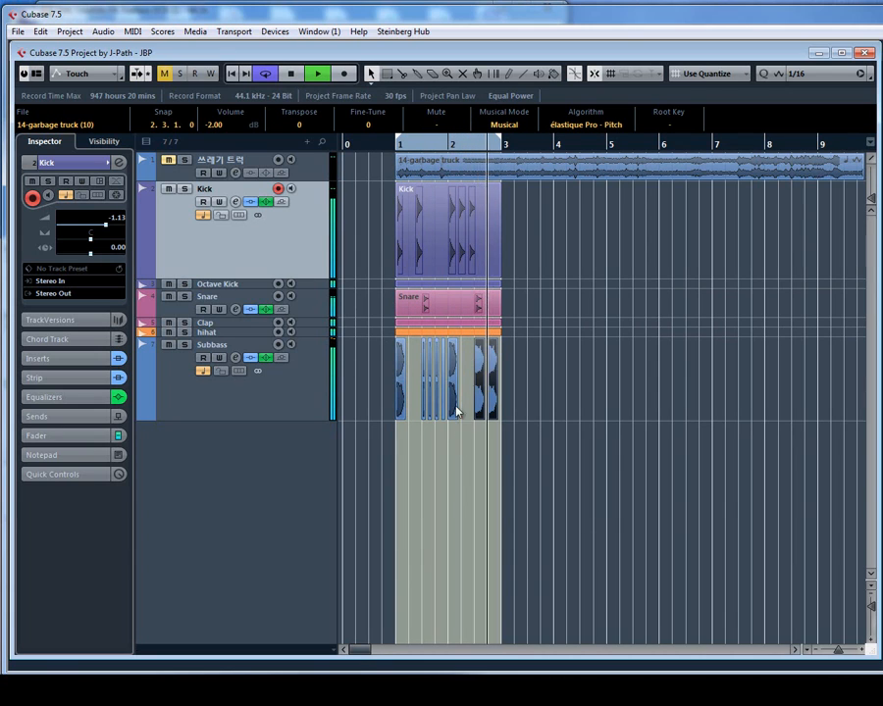
key(space)
key(KP_1)
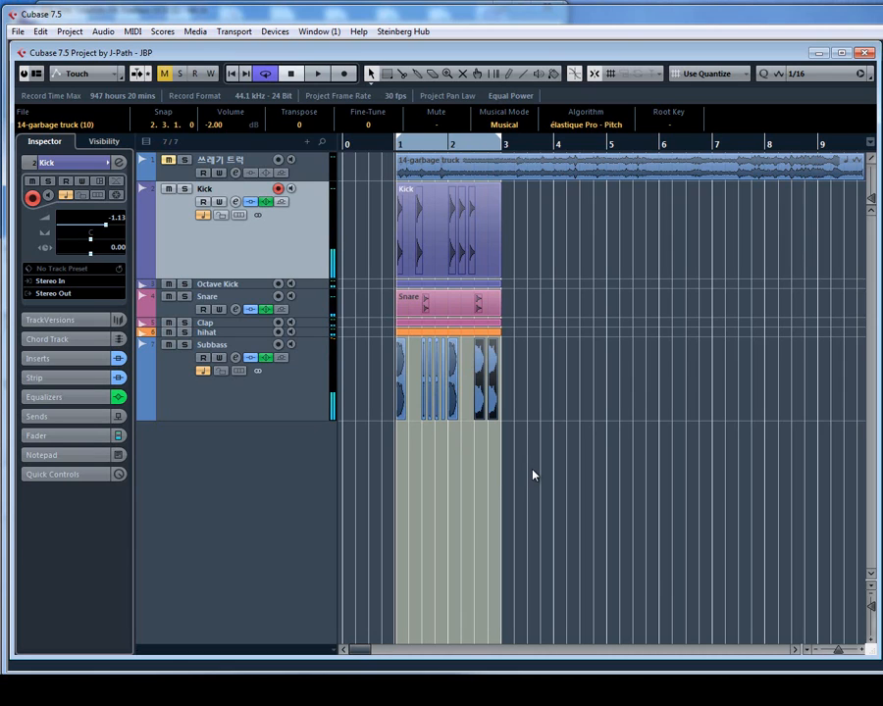
Extend the end of the garbage truck event at 13.2.1.119 almost to the following event and unmute its source track
key(g)
key(g)
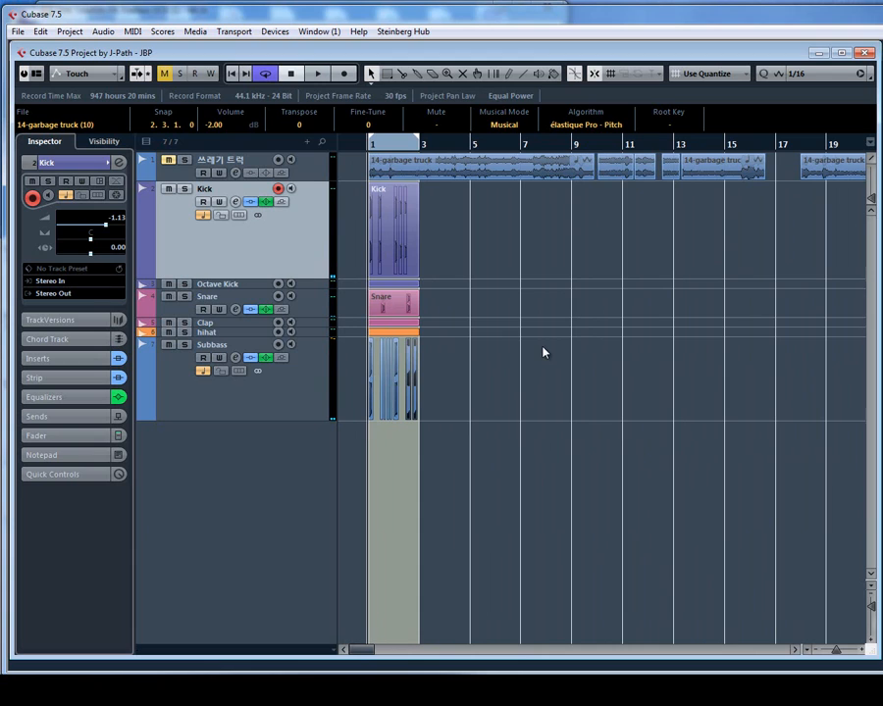
key(g)
key(g)
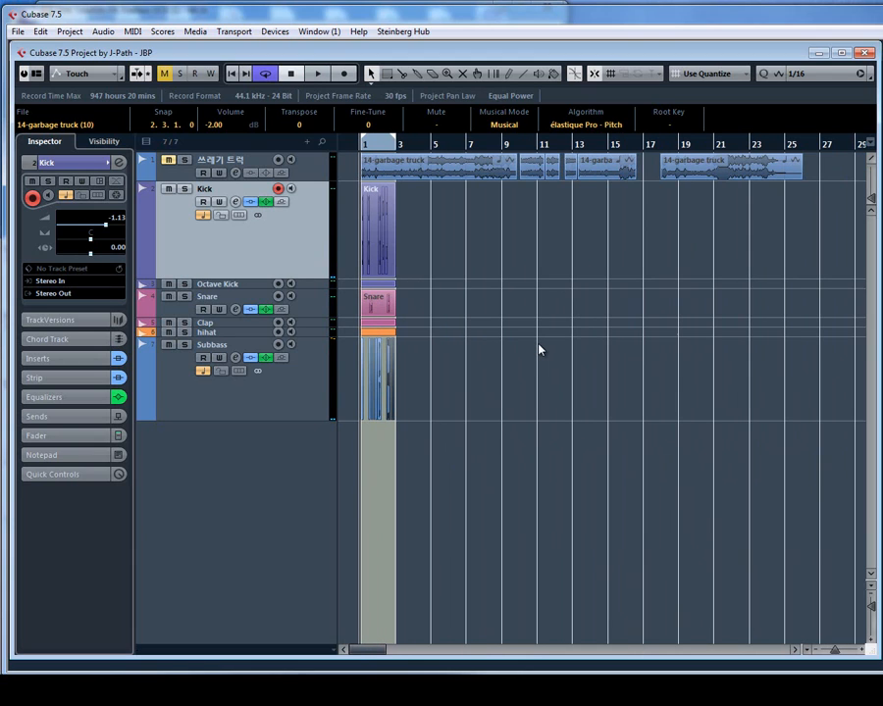
drag(634, 178, 658, 176)
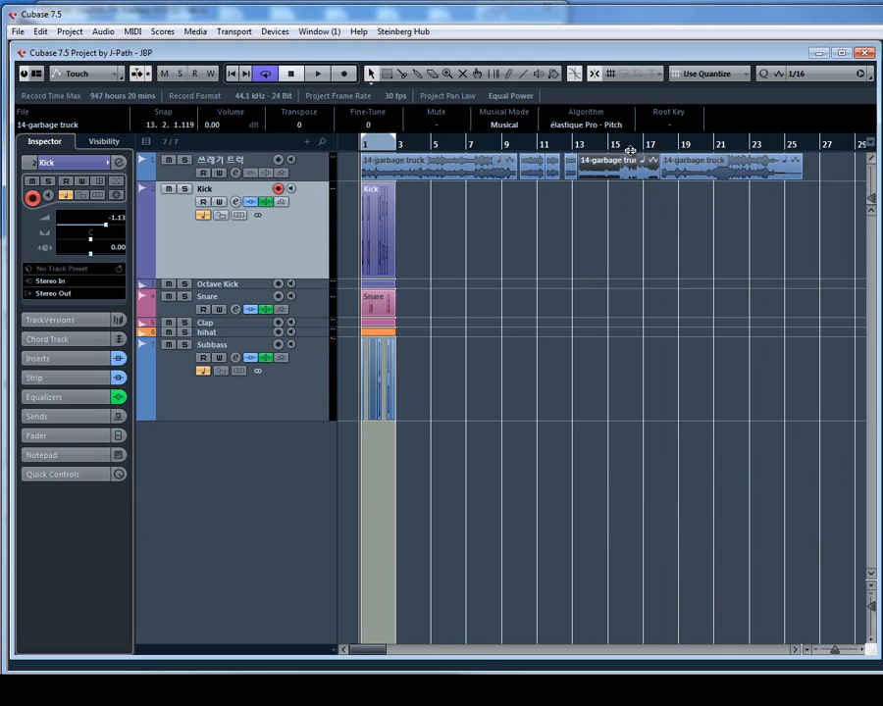
Split the extended garbage truck event at 16.3.3.0 with the Split tool and return to object selection
key(h)
key(h)
key(h)
key(h)
key(h)
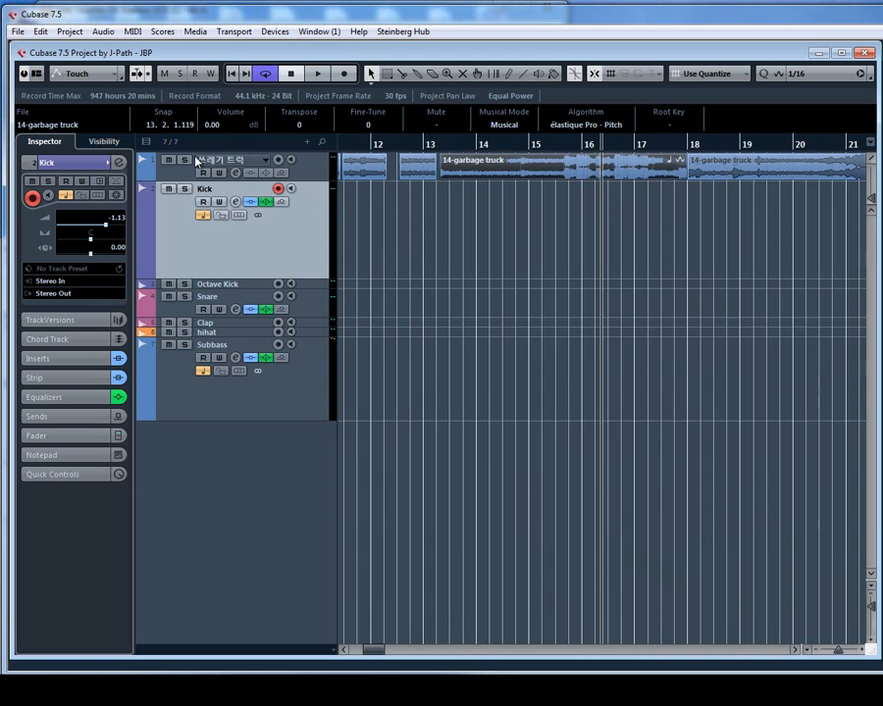
right_click(619, 186)
click(647, 180)
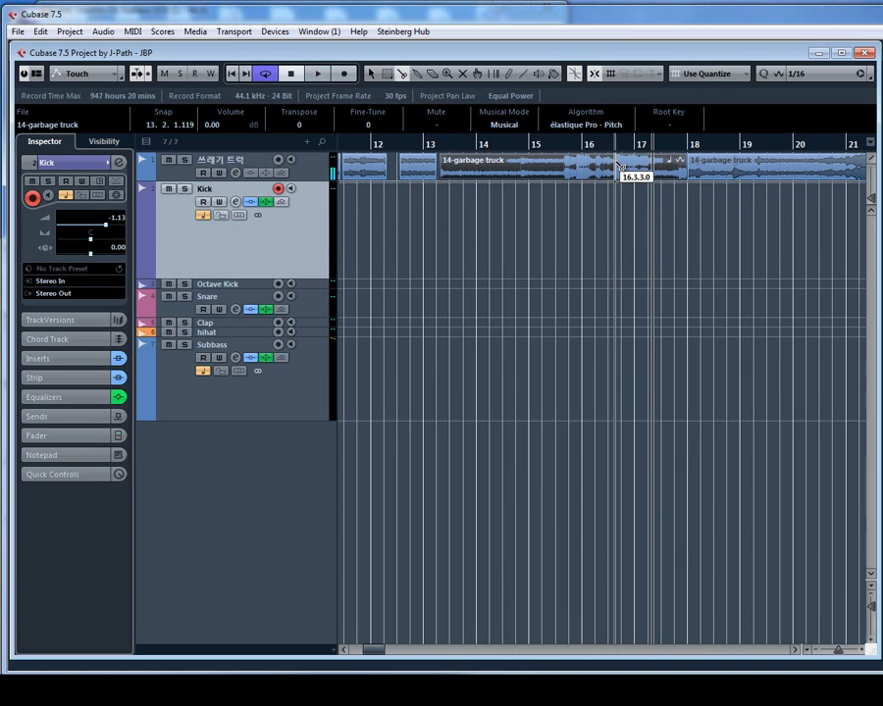
click(616, 169)
key(1)
Move the split-off garbage truck slice to 1.1.1.0 on a new audio track below Subbass
key(g)
key(g)
key(g)
key(g)
key(g)
key(g)
key(g)
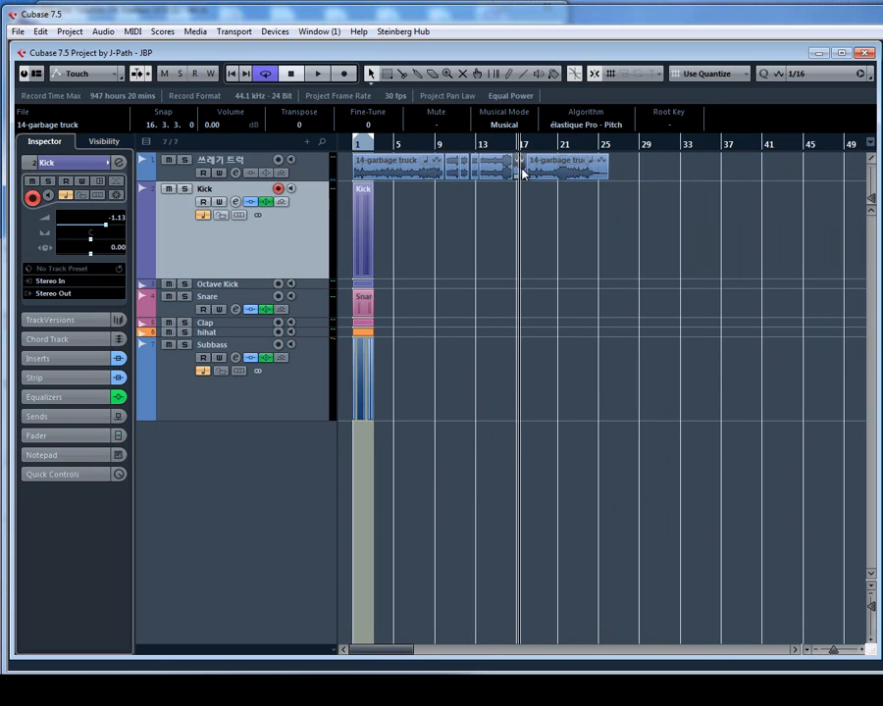
drag(522, 174, 355, 437)
Solo the Kick and Audio 08 tracks
key(s)
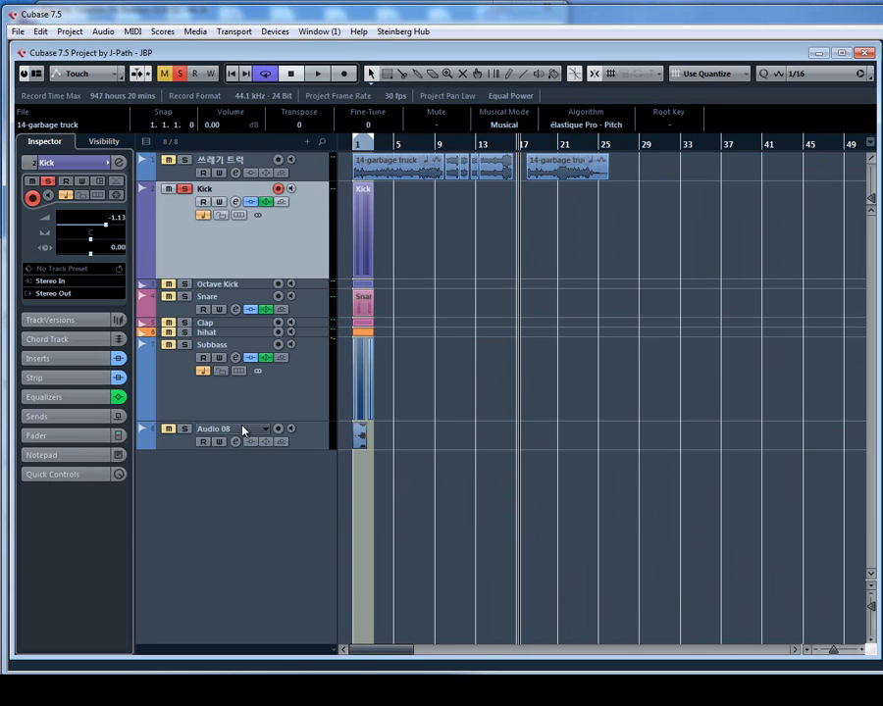
click(243, 432)
key(s)
Shorten the Audio 08 slice so it ends at the start of bar 2
key(h)
key(h)
key(h)
key(h)
key(h)
key(h)
key(h)
key(h)
key(h)
key(h)
key(h)
key(h)
key(h)
key(h)
key(h)
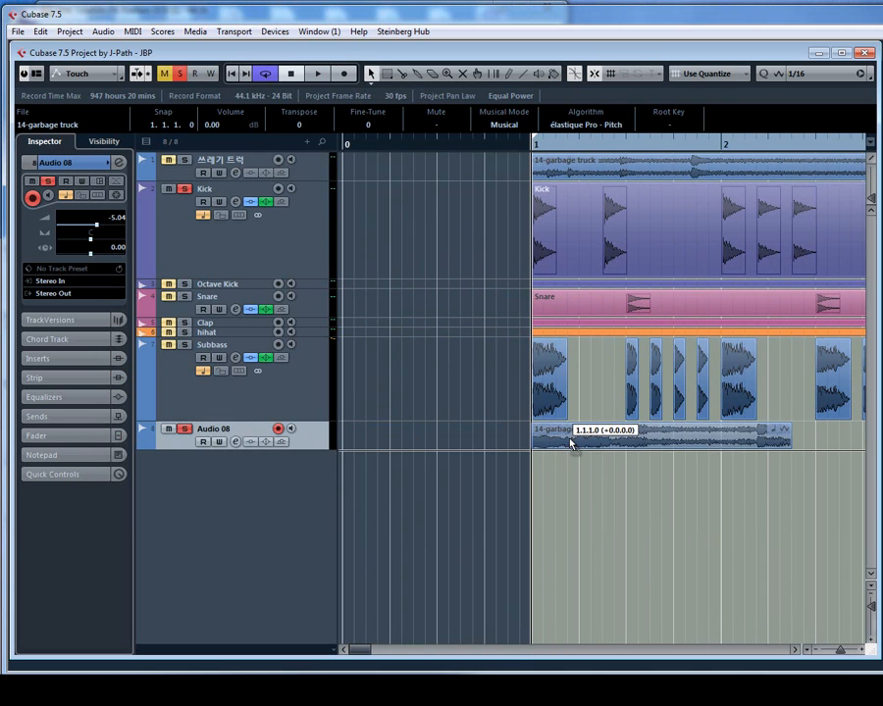
drag(787, 444, 721, 445)
Open the channel settings of Audio 08 and audition the slice while watching its equalizer spectrum
key(g)
key(g)
key(g)
key(g)
key(g)
key(g)
key(g)
key(g)
key(g)
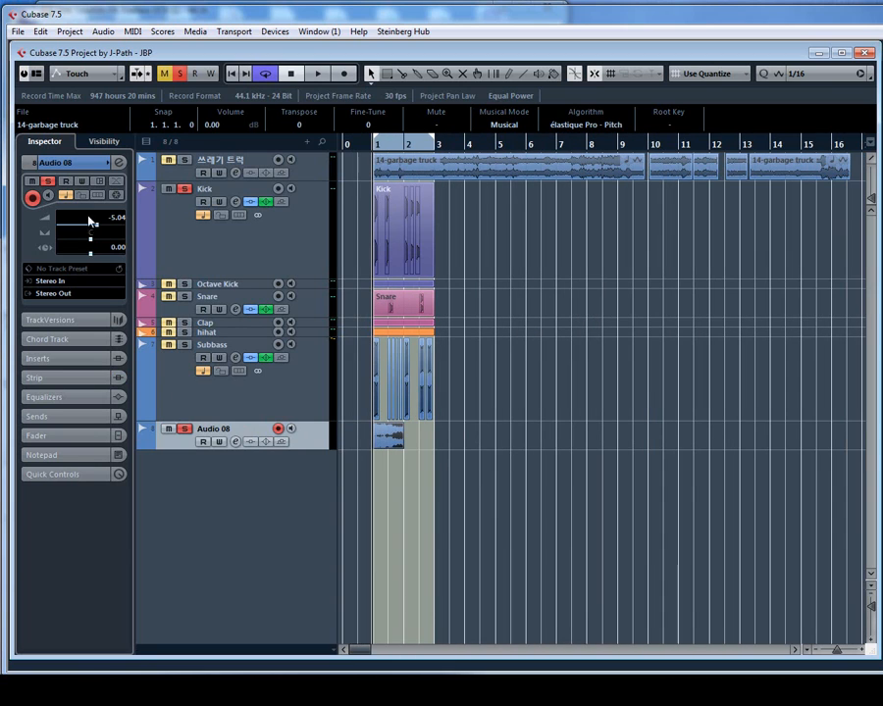
click(117, 162)
key(space)
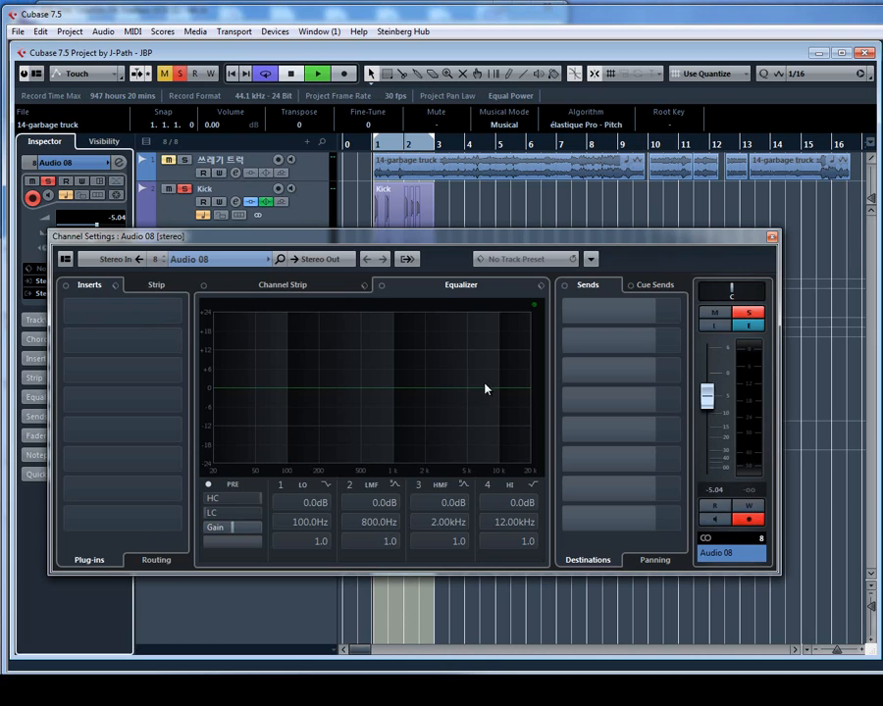
key(space)
Enable the low-cut filter on the Audio 08 channel and adjust its cutoff frequency while auditioning the slice
click(206, 513)
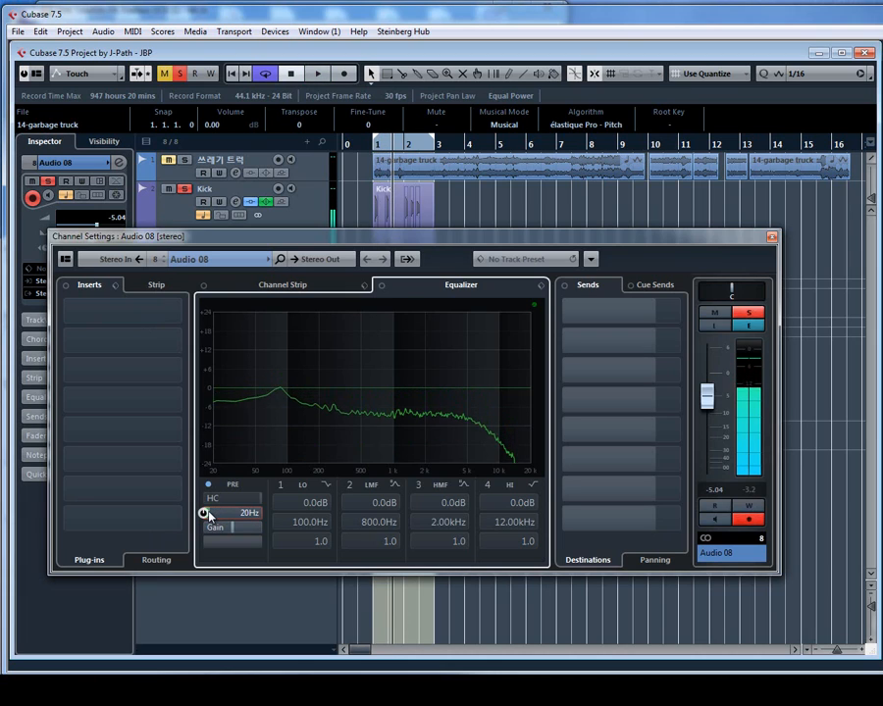
scroll(214, 514, up, 10)
drag(213, 516, 246, 511)
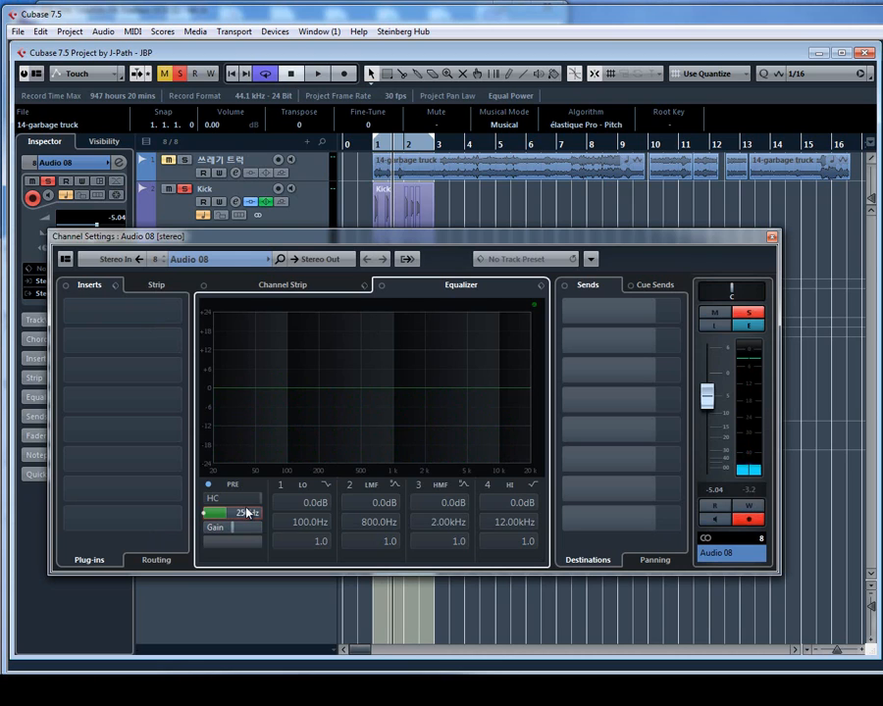
key(space)
drag(253, 512, 237, 511)
key(space)
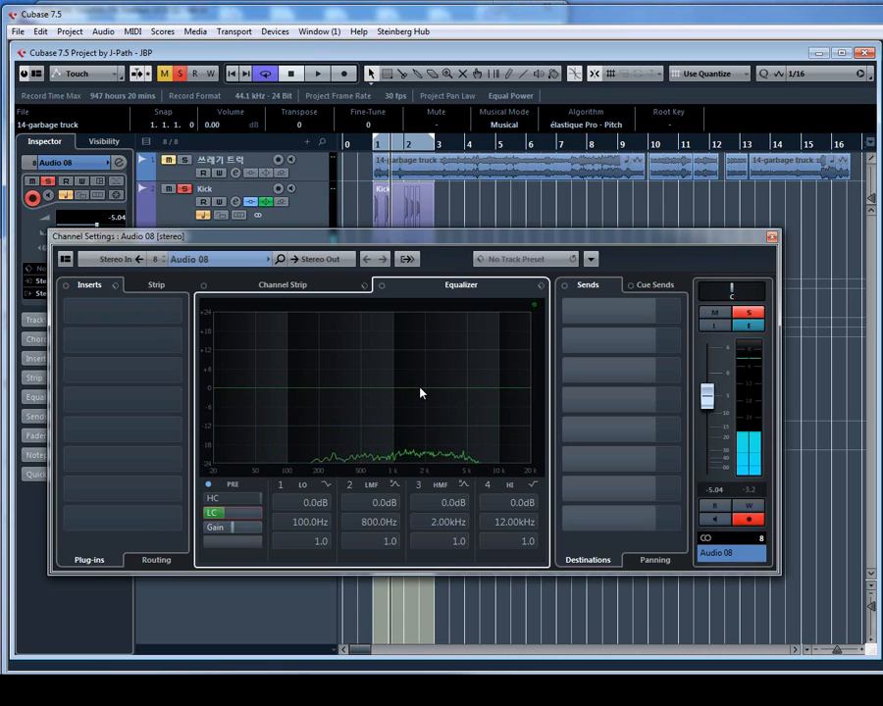
Cut the HMF equalizer band of Audio 08 by 9.6 dB at 1.84 kHz with a Q of 6.5 over a shortened loop
drag(420, 393, 426, 414)
key(space)
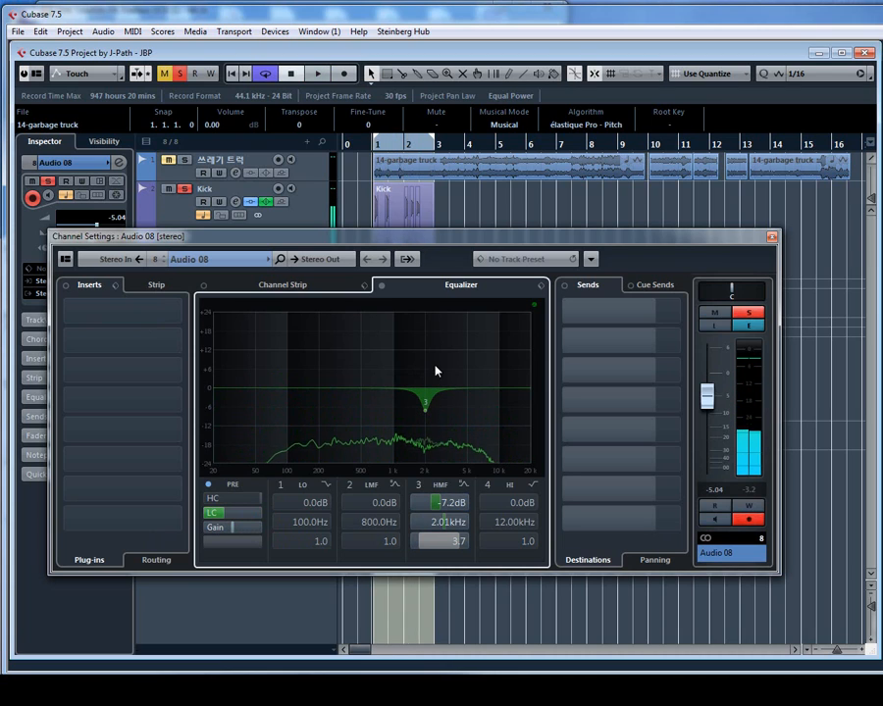
key(space)
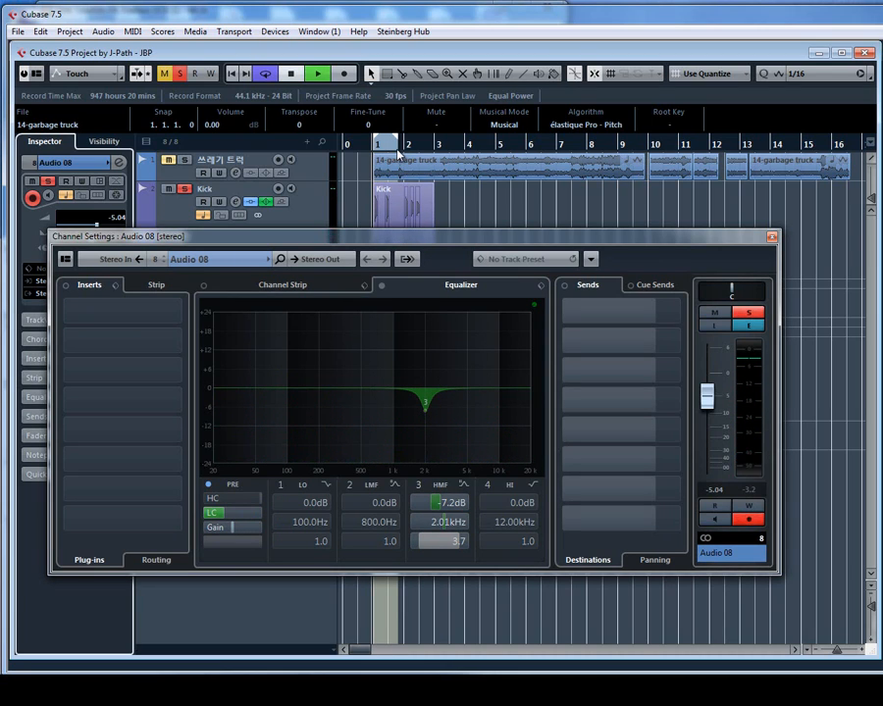
key(space)
drag(428, 414, 420, 482)
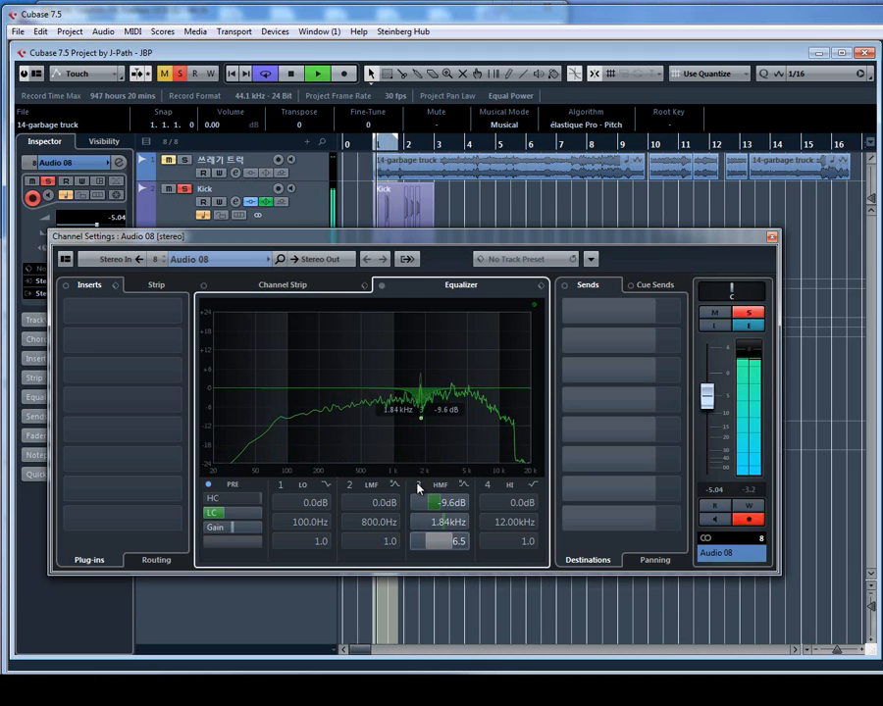
Close the channel settings and examine the output's frequency spectrum in Voxengo SPAN during playback
click(771, 238)
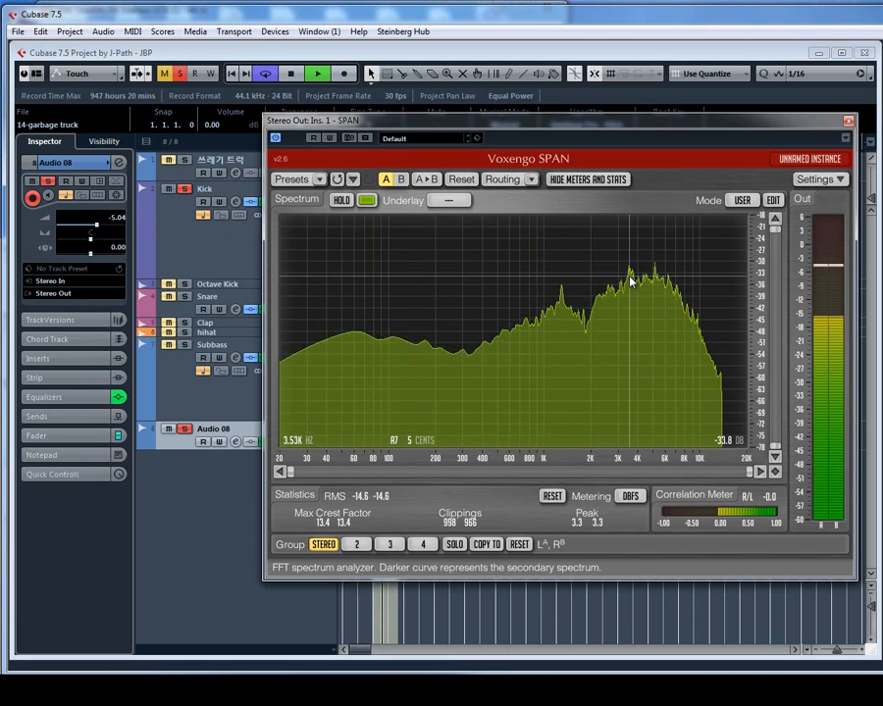
key(space)
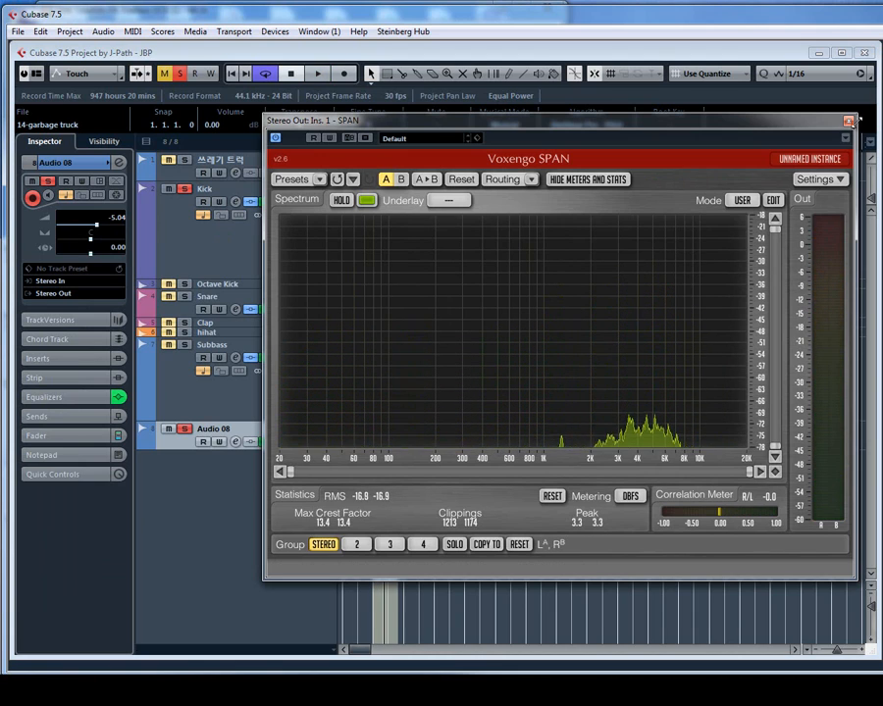
click(849, 122)
Shorten the Audio 08 slice to end at 1.3 and extend the loop range to bar 3
click(591, 479)
key(h)
key(h)
key(h)
key(h)
key(h)
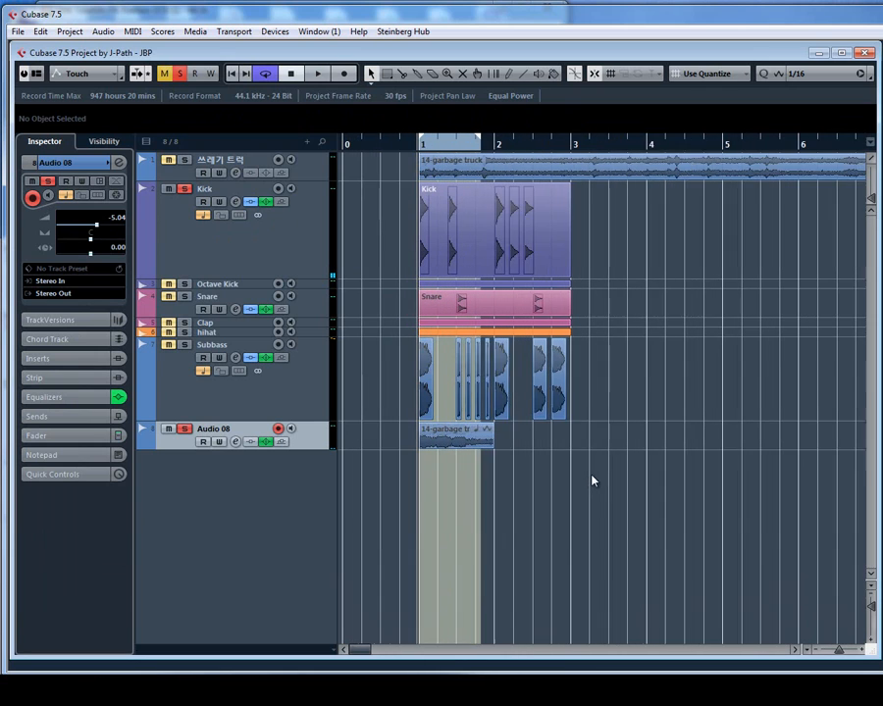
key(h)
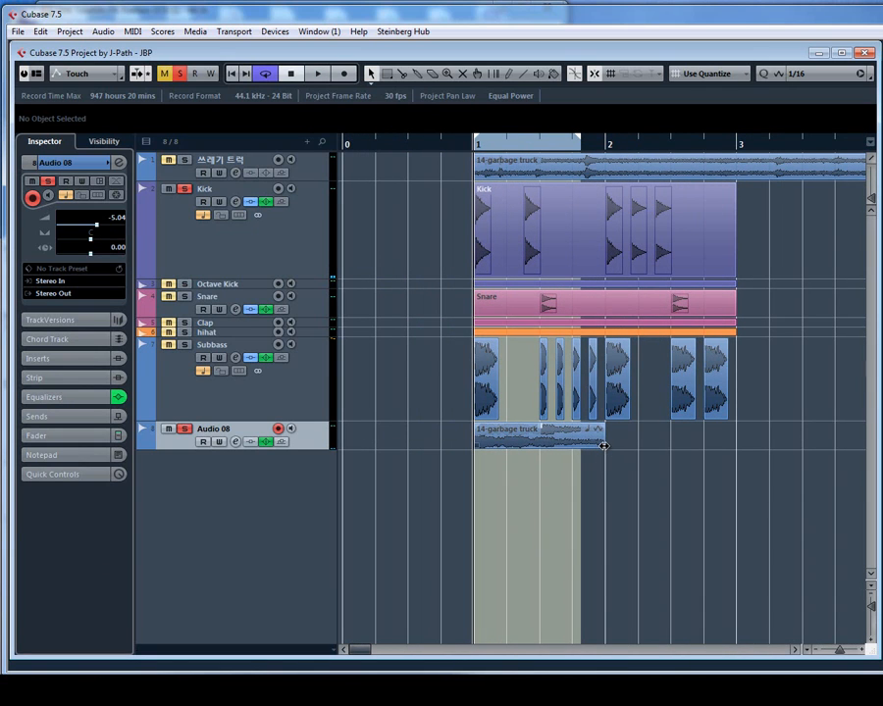
drag(603, 446, 539, 447)
alt+click(738, 148)
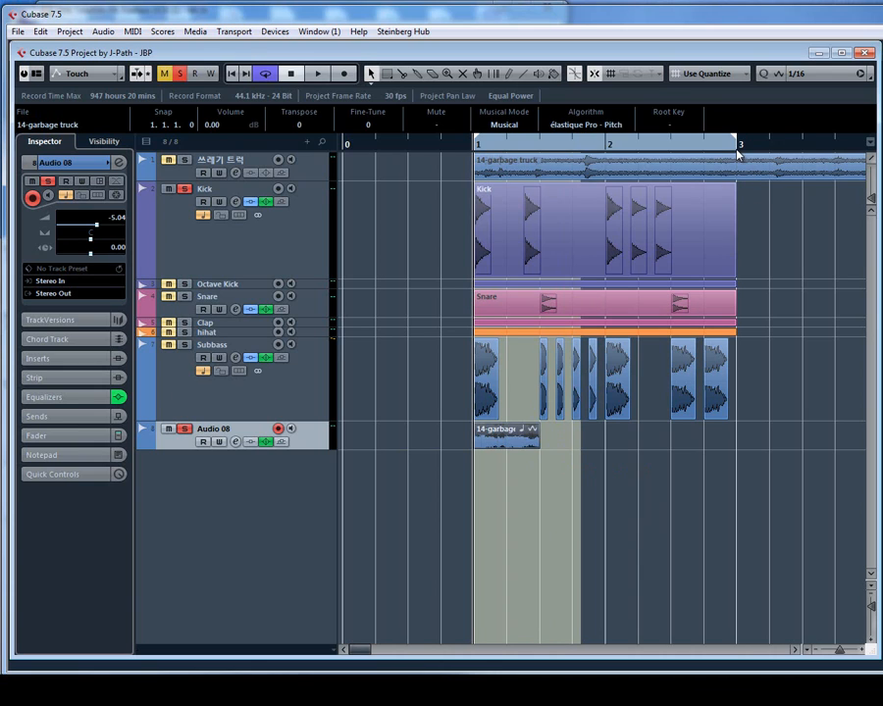
Copy the Audio 08 slice to 2.1.1.0 and lengthen the copy to end at bar 3
key(g)
key(g)
drag(443, 439, 615, 444)
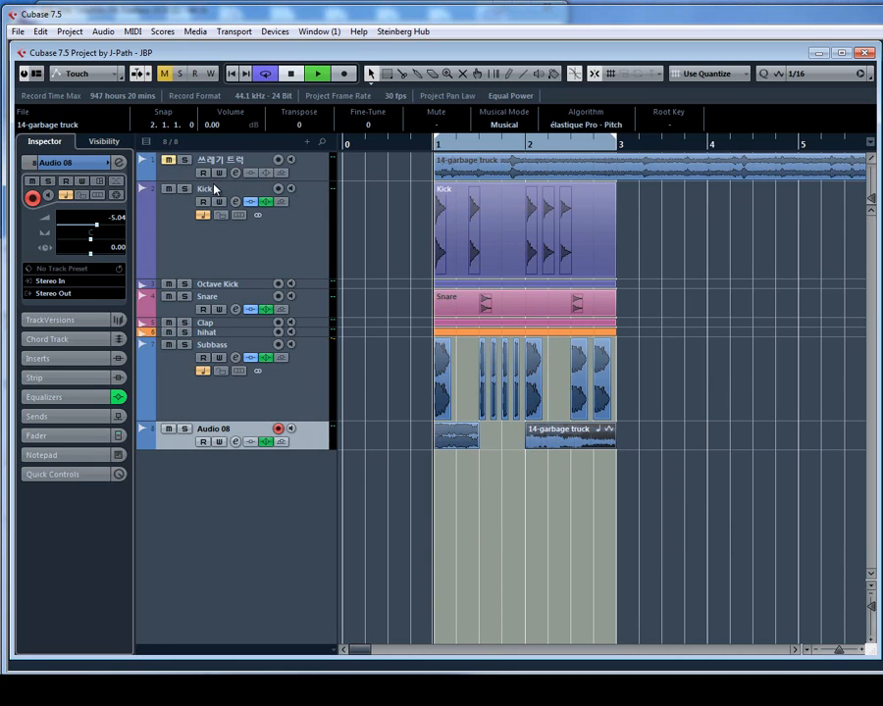
Audition the complete two-bar loop with the solos off, checking the Audio 08 slices against the drums and Subbass
key(g)
key(g)
key(g)
key(g)
key(g)
key(g)
key(g)
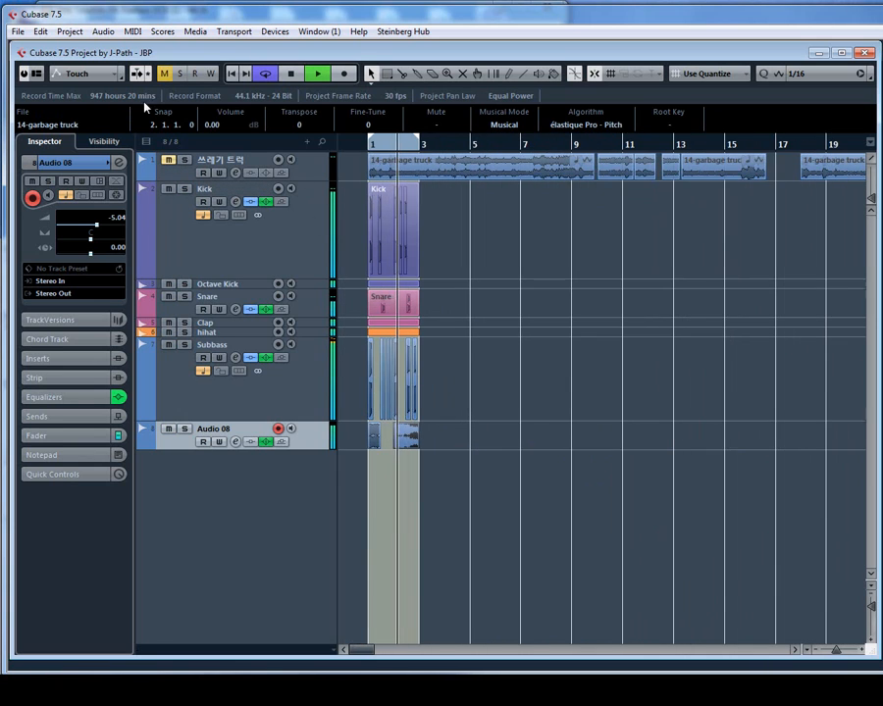
key(h)
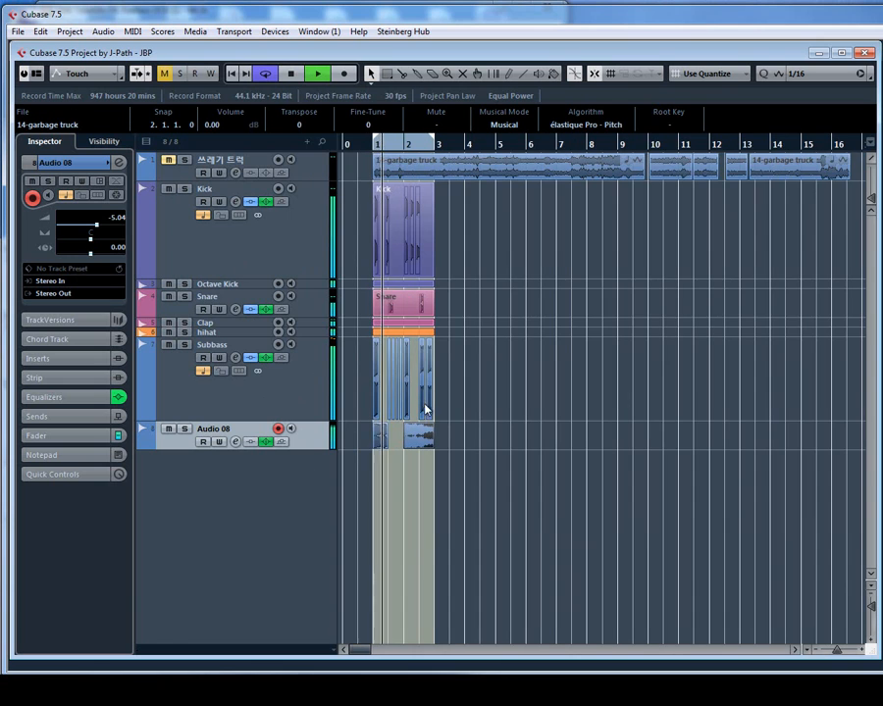
Insert the Chopper effect in the first insert slot of the Audio 08 track
key(h)
key(h)
key(g)
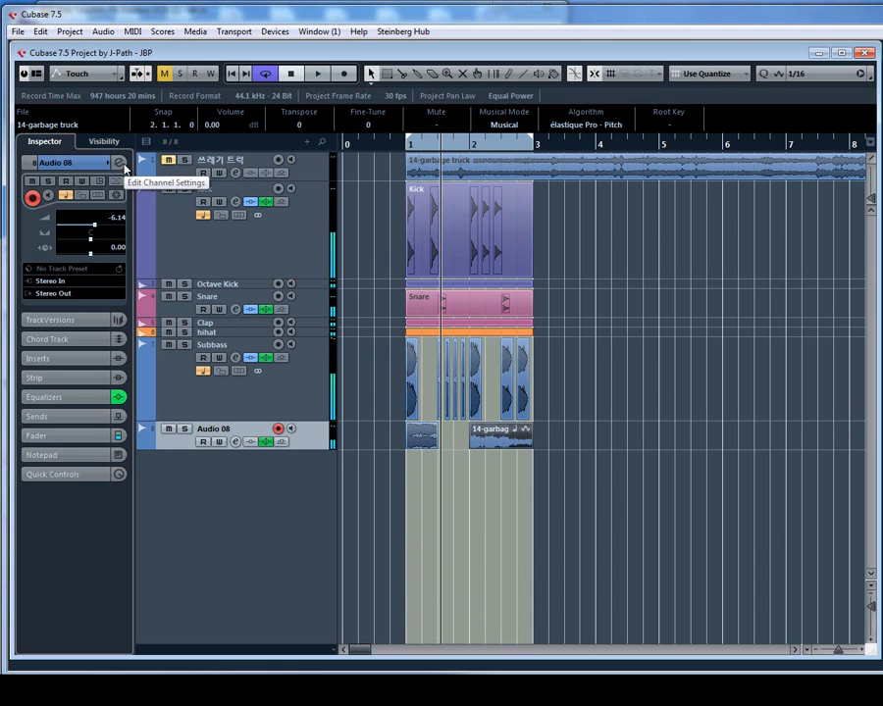
click(120, 163)
click(164, 315)
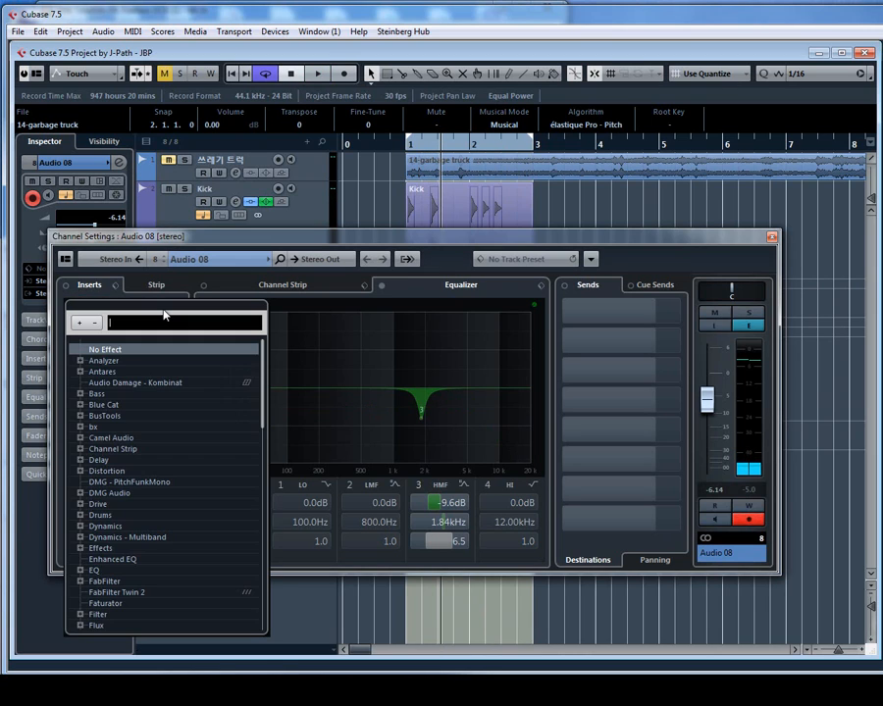
text(chopp)
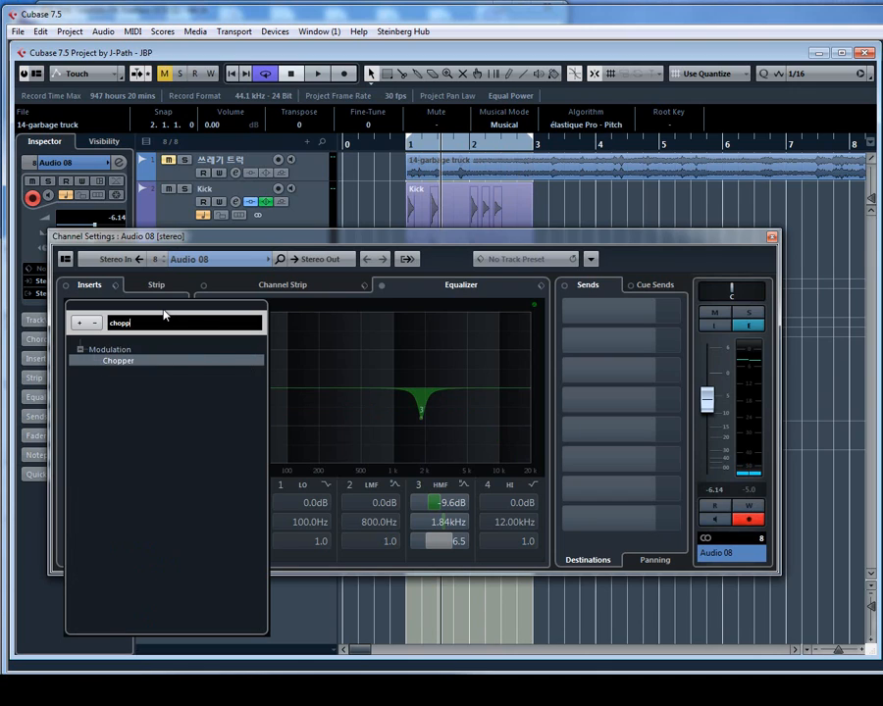
key(Return)
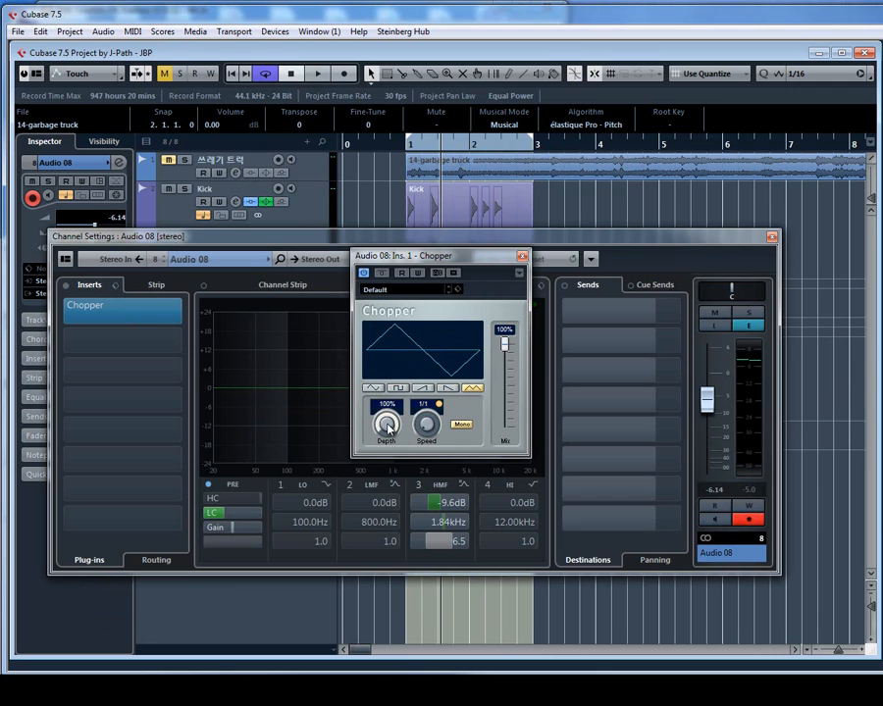
Set the Audio 08 Chopper to a sine waveform with 60% depth and 1/4 speed
drag(389, 423, 389, 423)
scroll(389, 424, down, 1)
click(372, 389)
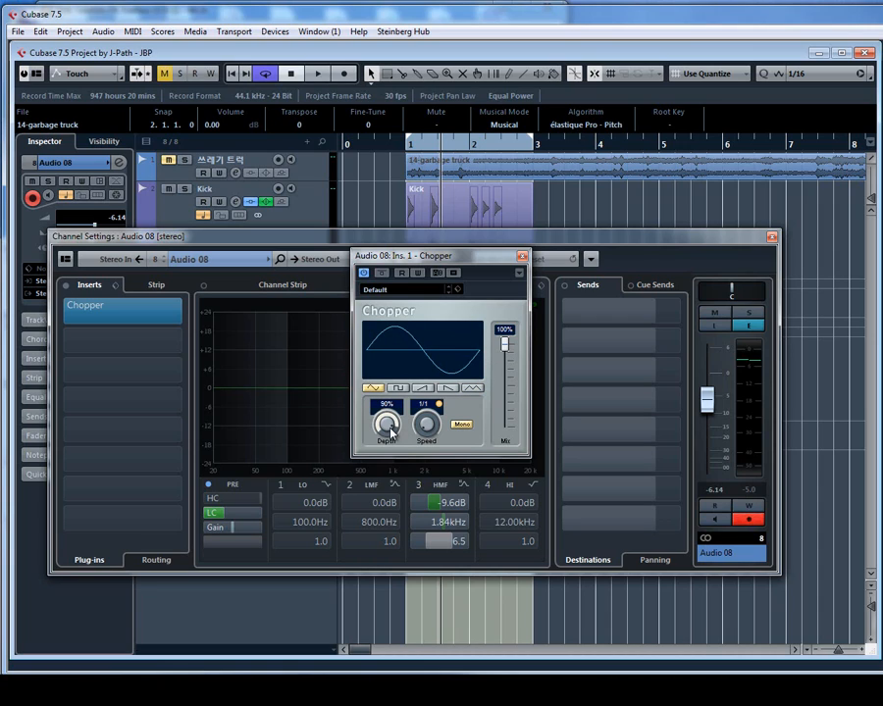
scroll(389, 424, down, 2)
scroll(390, 432, down, 1)
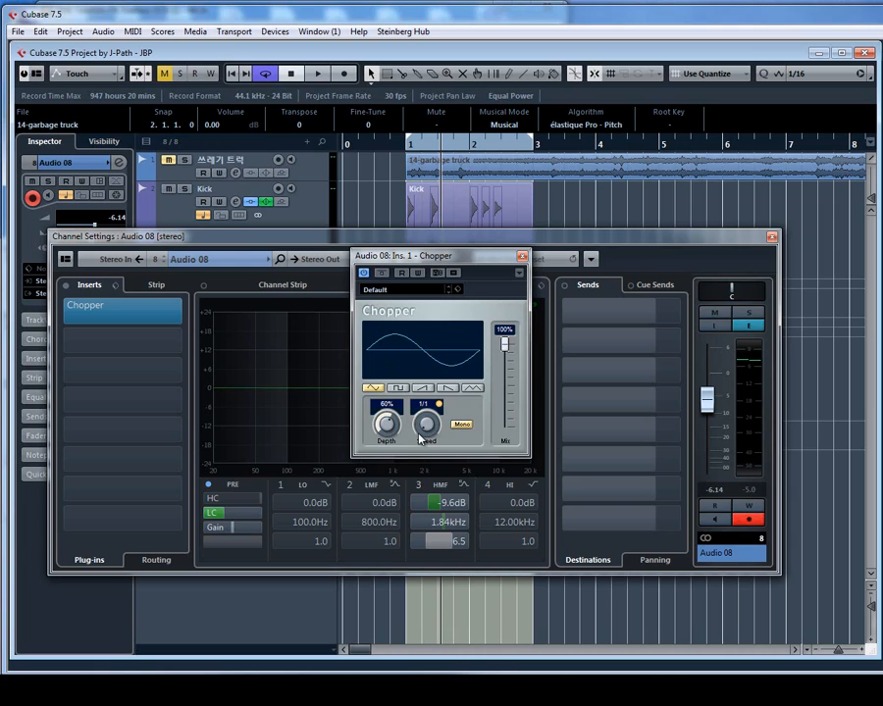
scroll(428, 430, down, 1)
scroll(429, 430, down, 1)
click(463, 425)
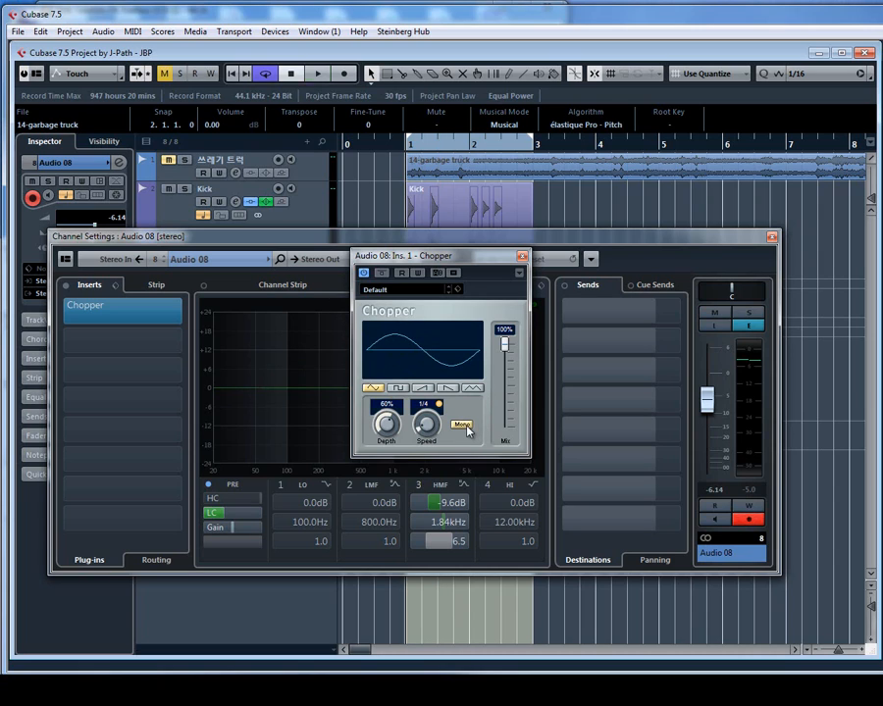
Audition the loop with the Chopper active on Audio 08, closing the plug-in and channel settings windows
key(space)
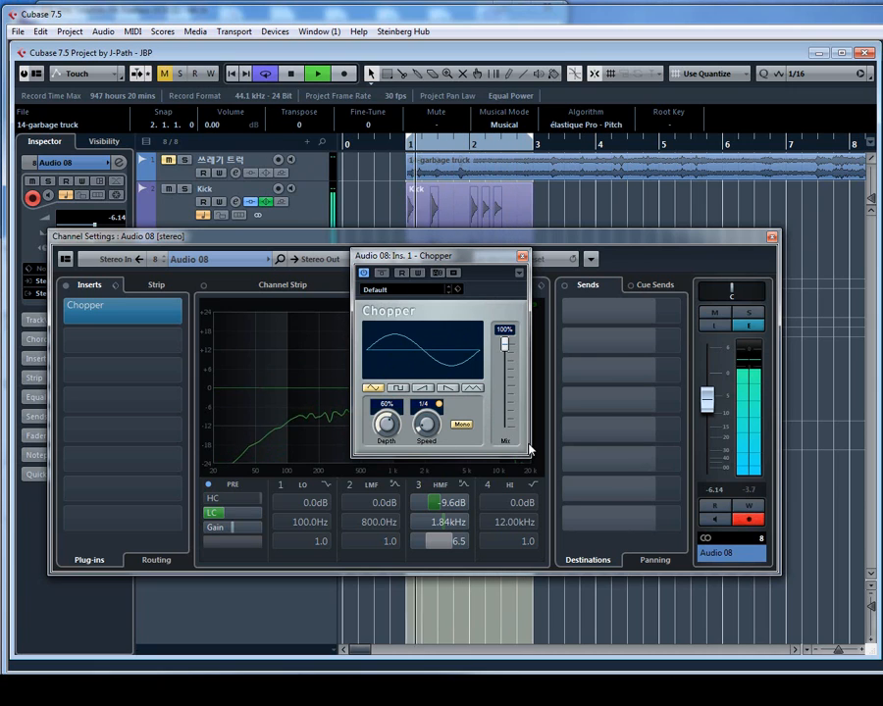
key(space)
click(521, 260)
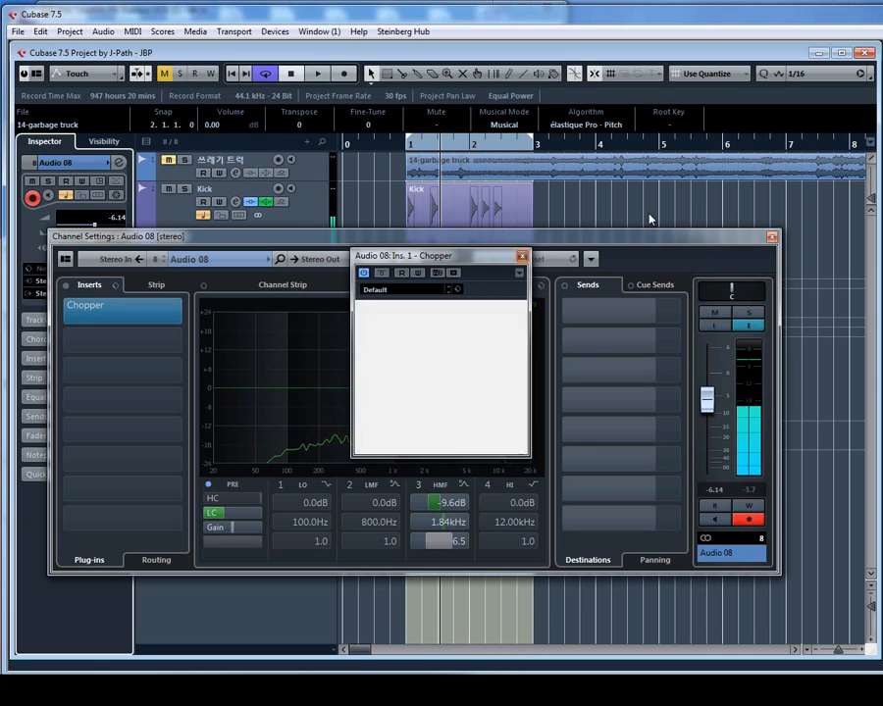
click(772, 236)
key(h)
key(space)
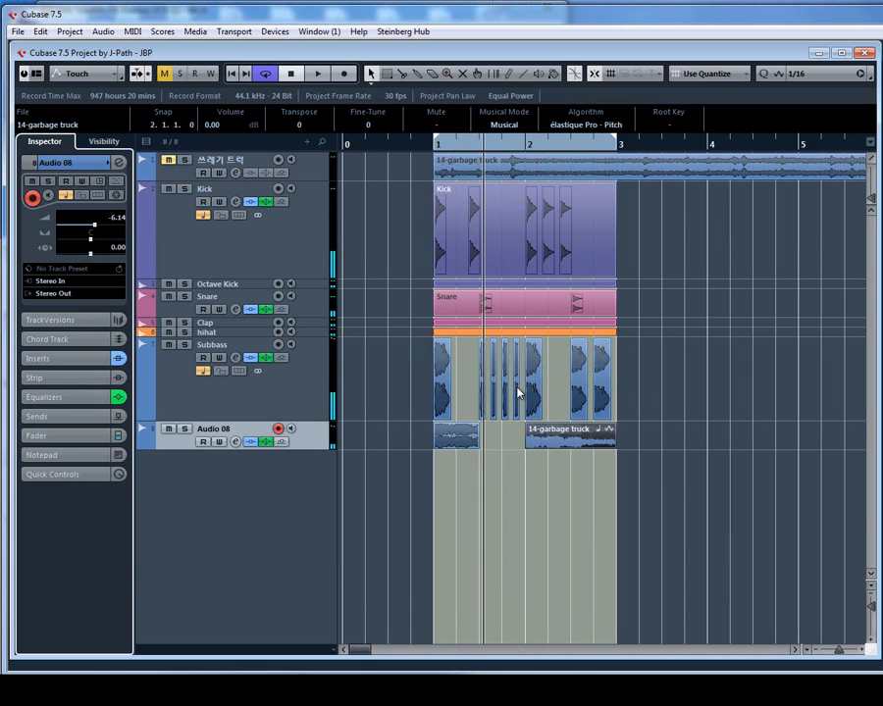
Split the second Audio 08 slice at 2.3 and move its latter half onto a duplicate of the track below
key(h)
key(h)
key(h)
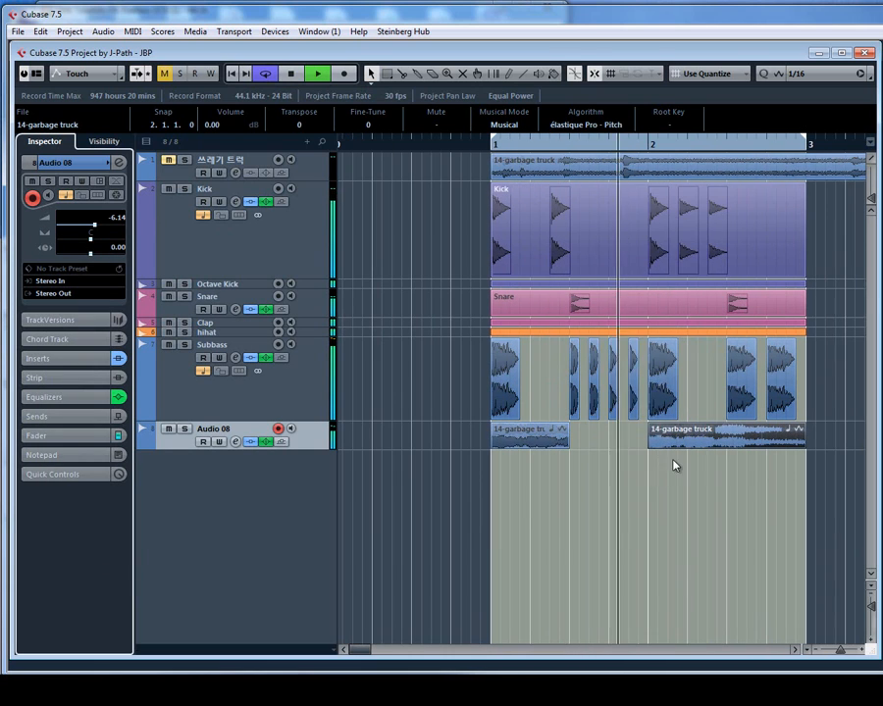
key(g)
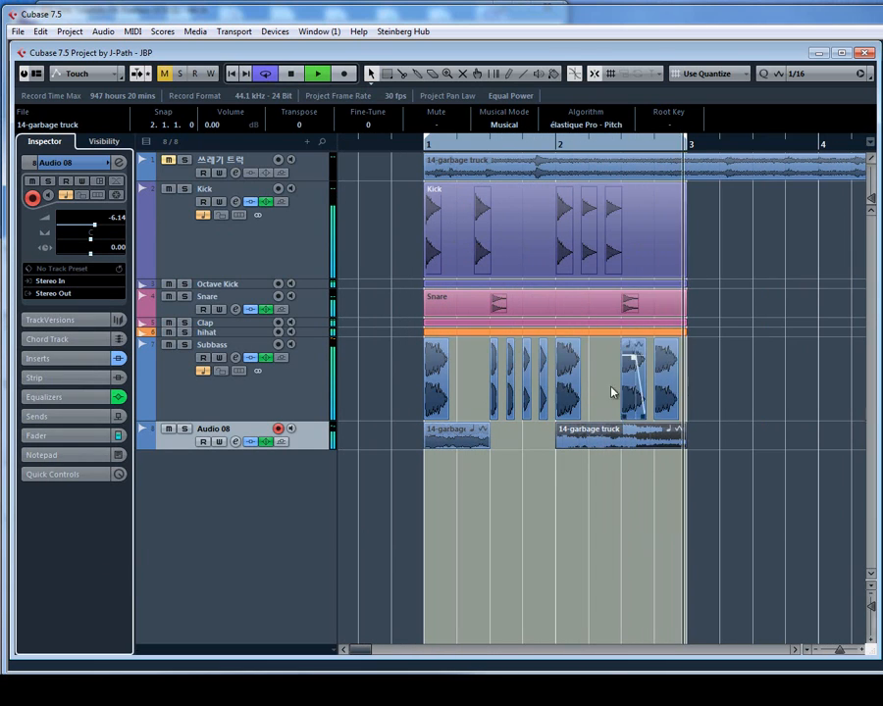
right_click(629, 448)
click(665, 449)
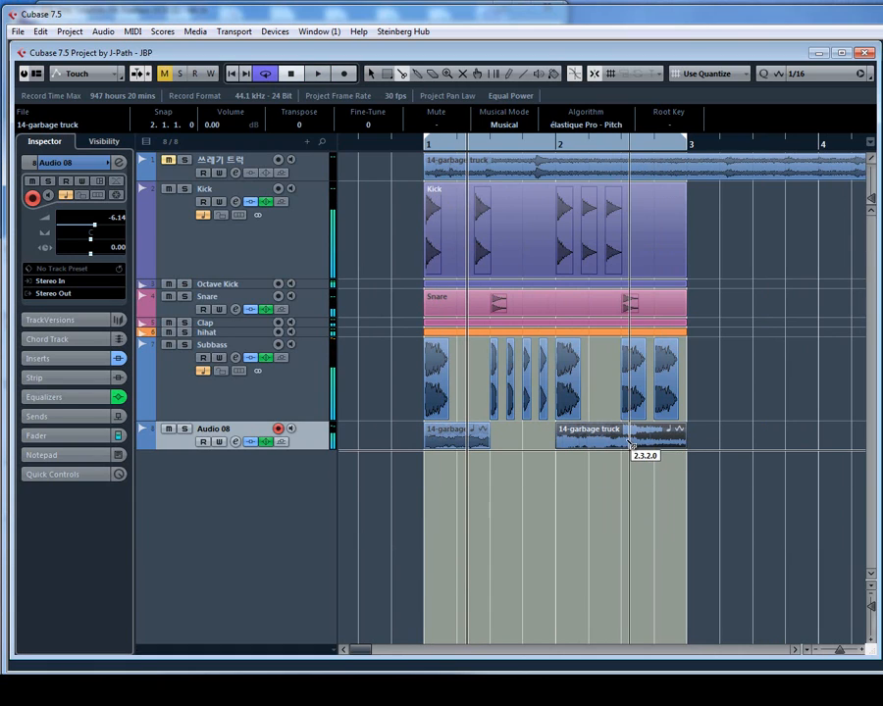
click(624, 444)
drag(653, 446, 651, 473)
click(237, 459)
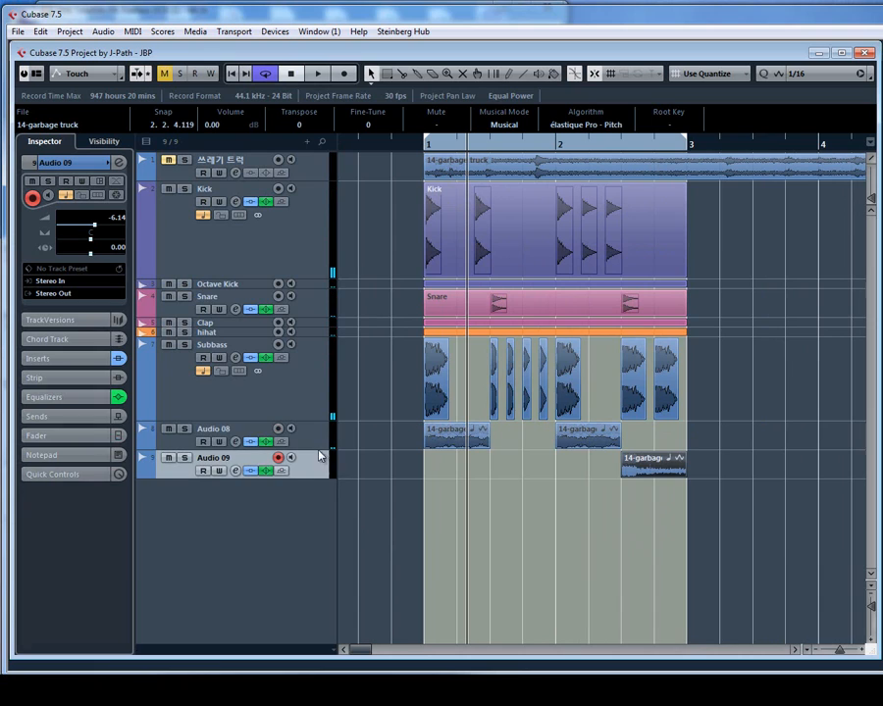
Set the Chopper speed on Audio 09 to 1/16 after trying 1/8 in playback, and close the plug-in
click(118, 162)
click(128, 311)
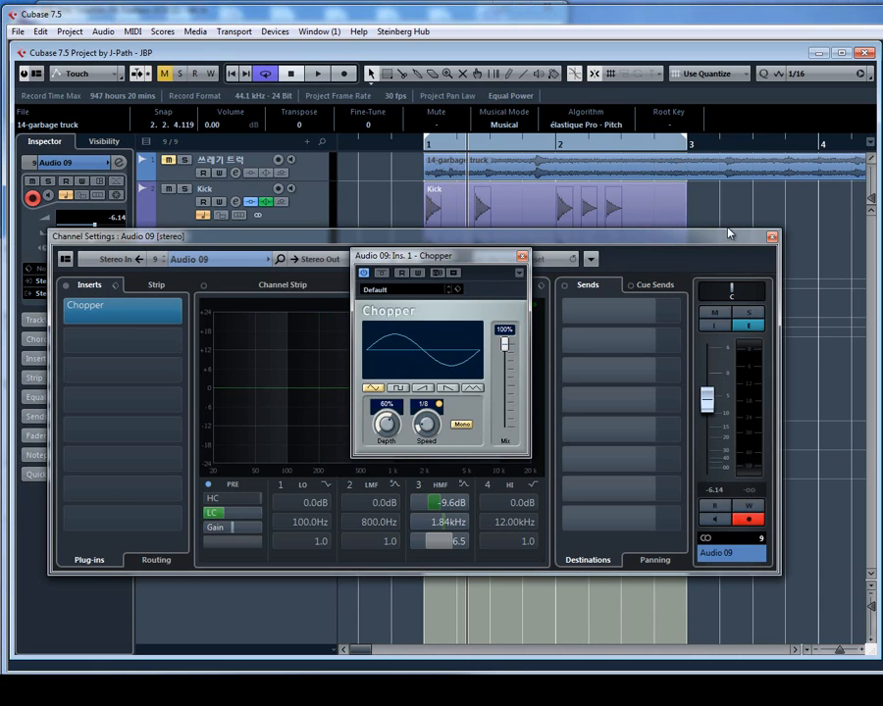
click(772, 236)
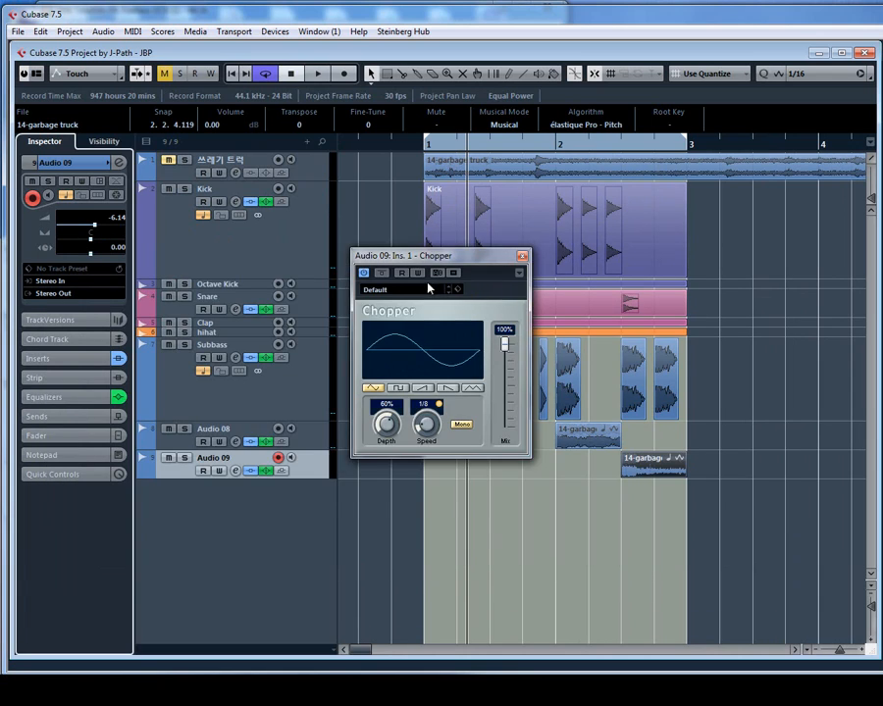
drag(479, 265, 320, 297)
key(space)
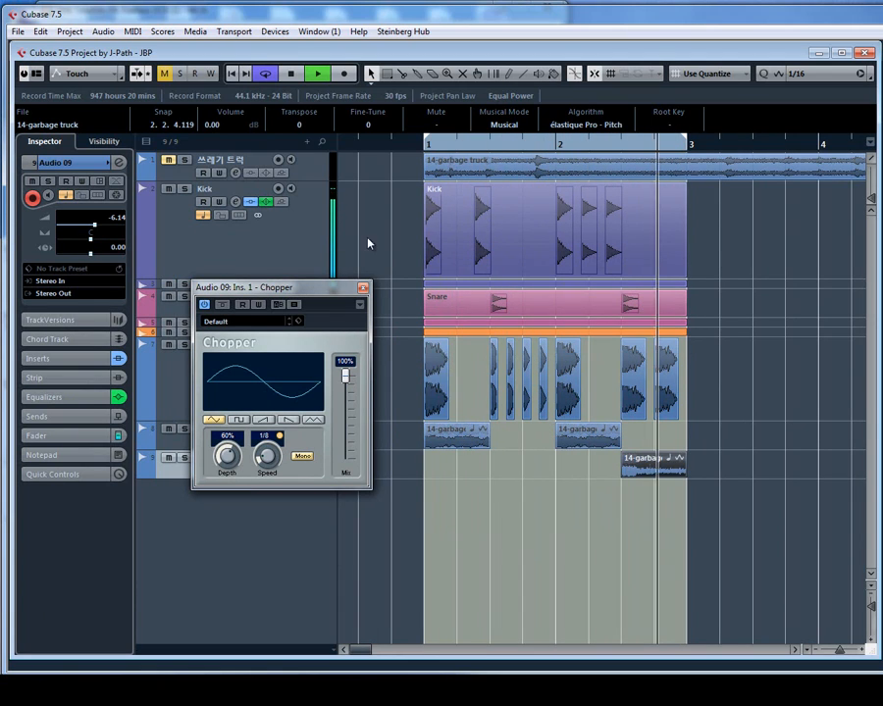
scroll(268, 464, up, 1)
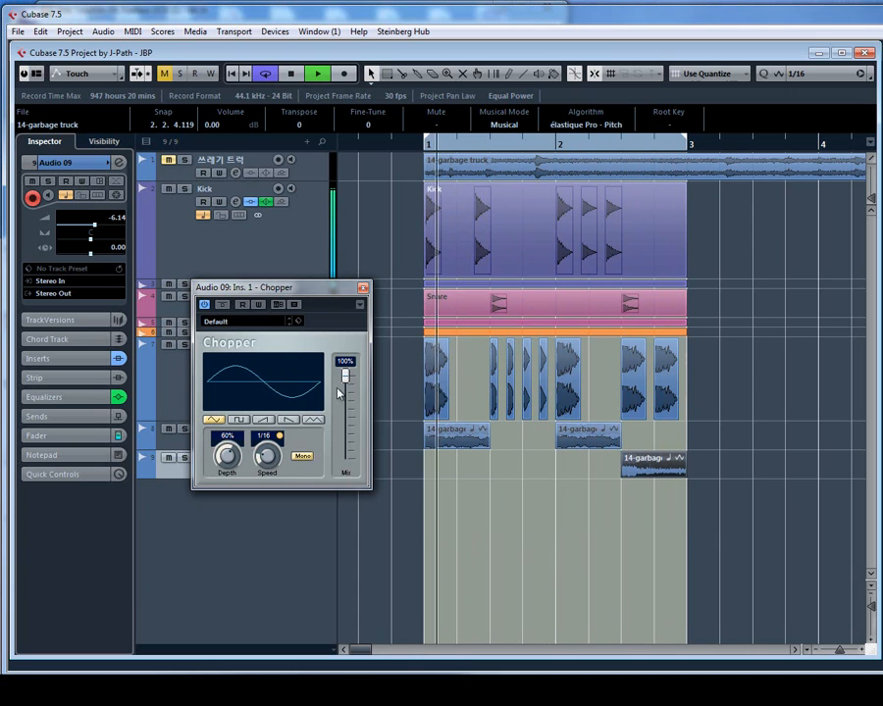
key(space)
click(364, 289)
click(556, 536)
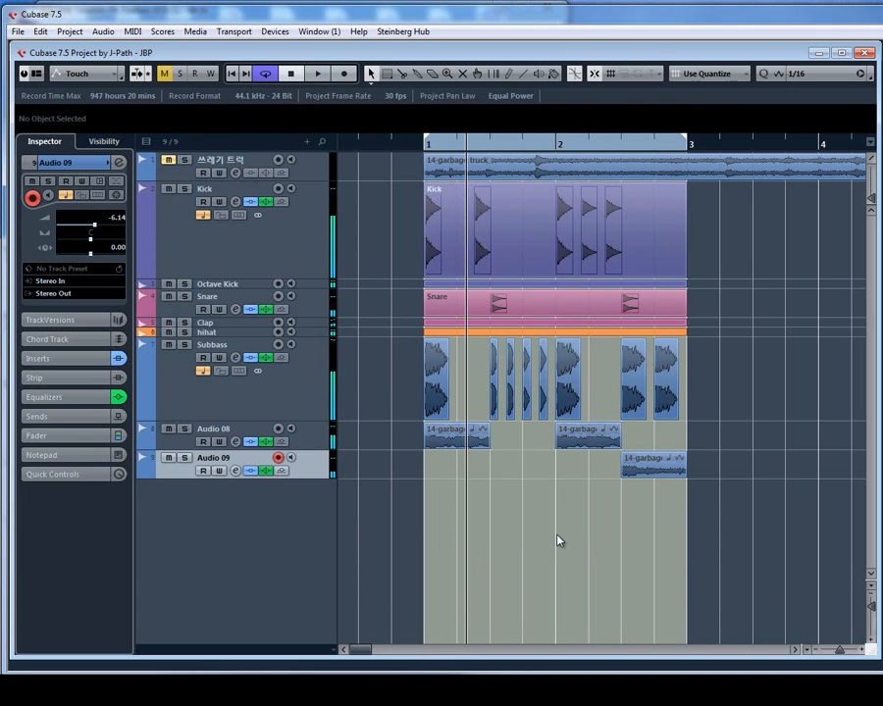
Audition the loop with the faster Chopper on the Audio 09 slice
key(space)
scroll(578, 541, down, 4)
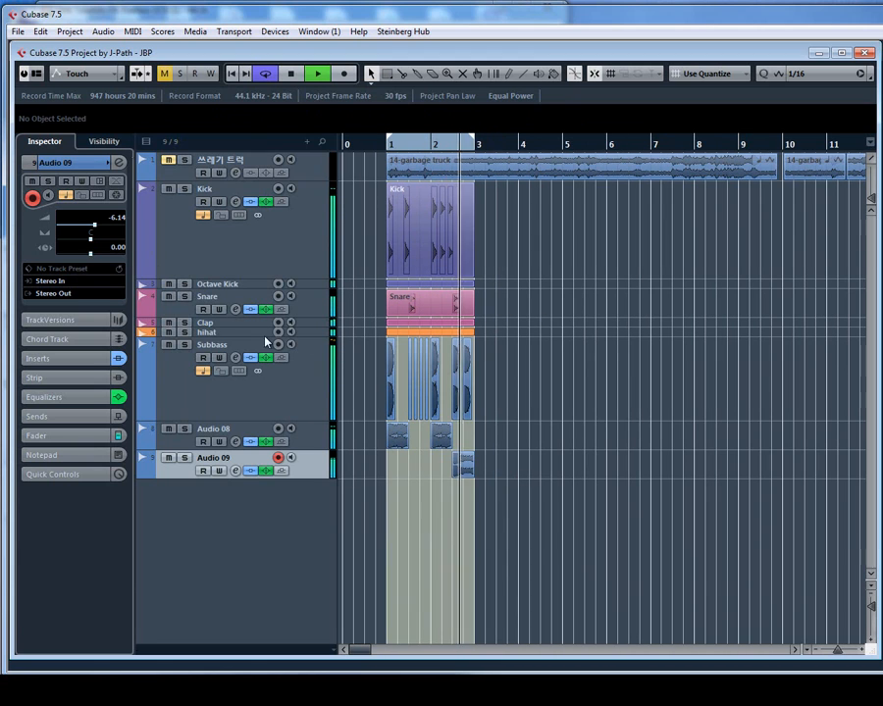
key(space)
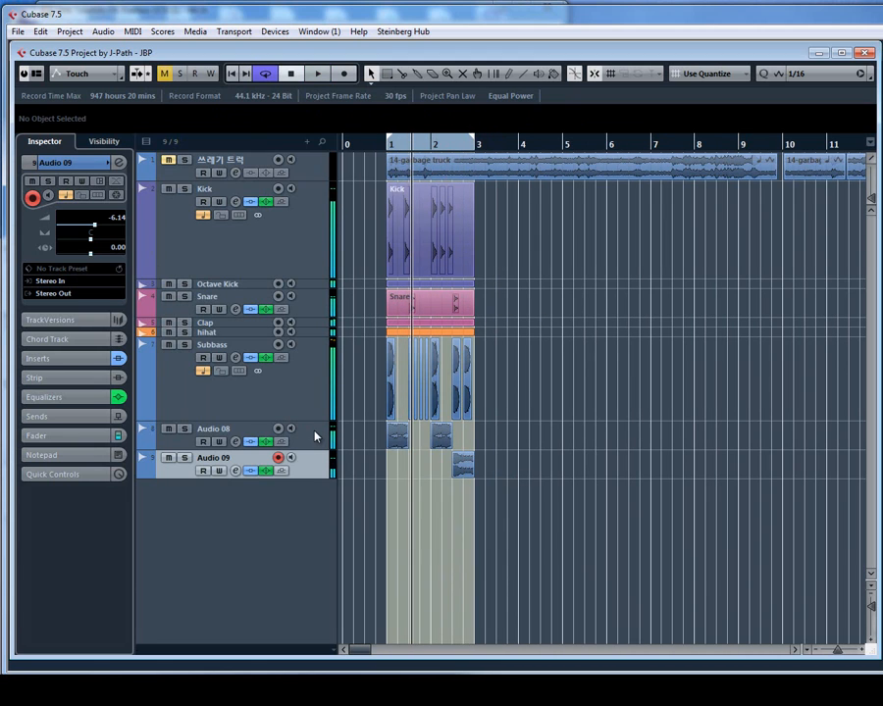
Insert the Distortion effect in the second insert slot of Audio 08
click(316, 435)
click(119, 162)
click(162, 367)
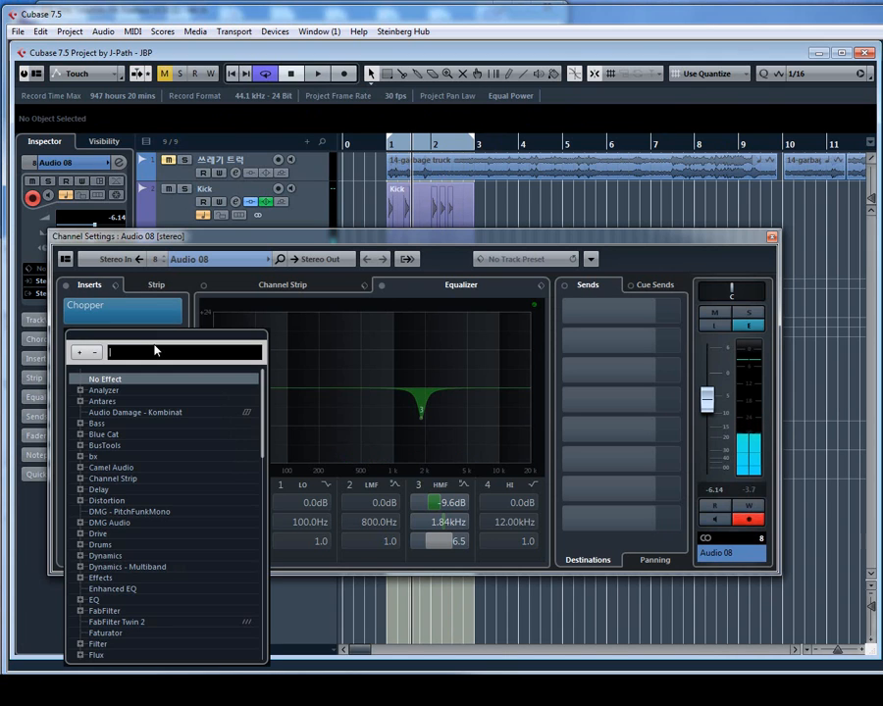
text(distor)
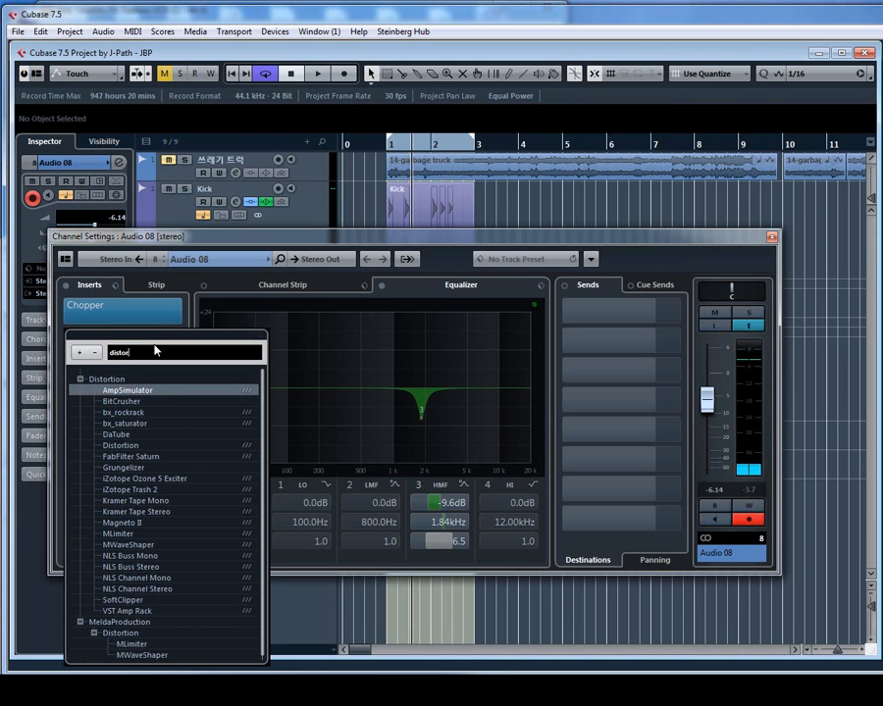
click(113, 444)
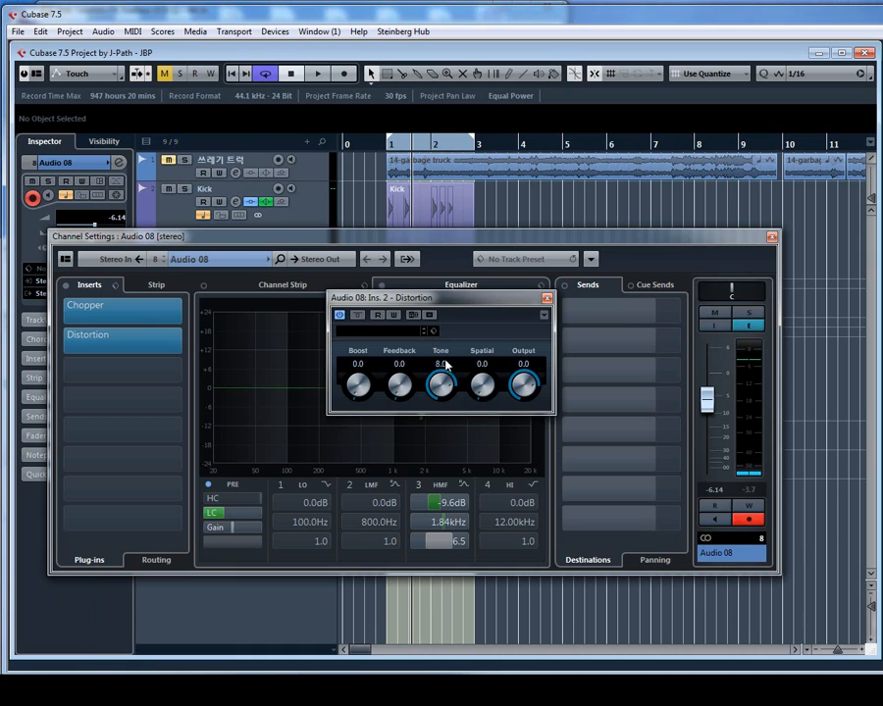
Set the Audio 08 Distortion to 0.5 Boost and 10.0 Tone
drag(364, 387, 367, 382)
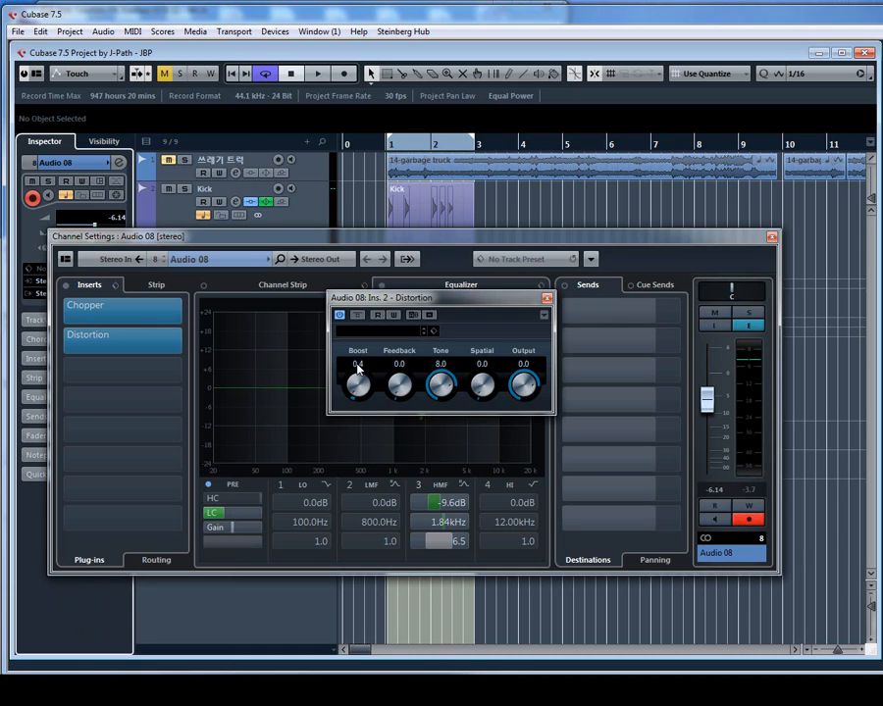
scroll(356, 384, up, 1)
scroll(400, 387, up, 1)
scroll(399, 386, down, 1)
drag(443, 382, 467, 424)
drag(523, 384, 532, 381)
scroll(444, 390, up, 1)
Raise the Distortion Boost on Audio 08 to 1.1 during playback and close the channel settings
key(space)
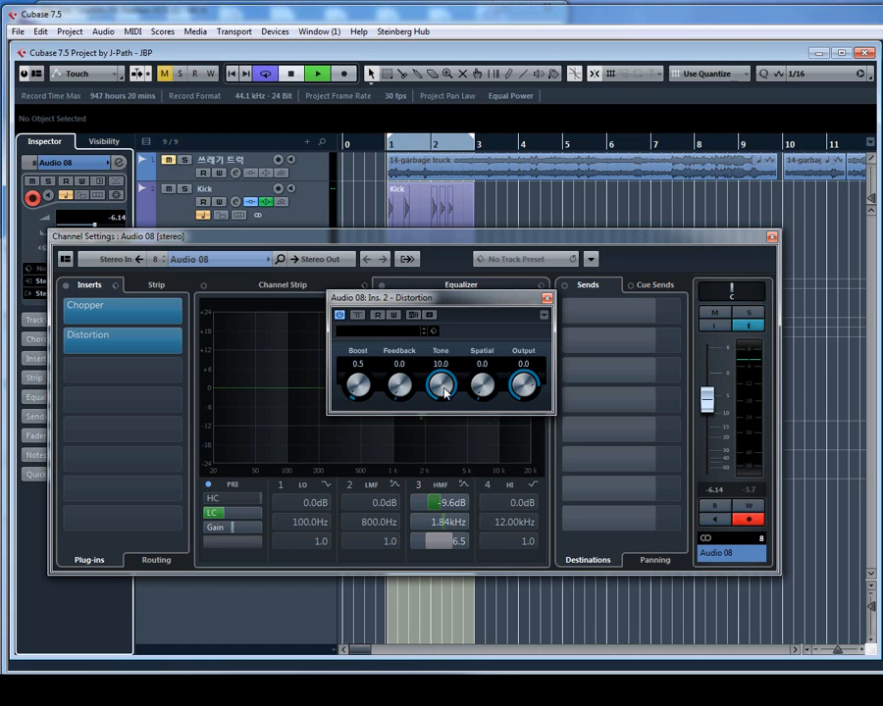
scroll(360, 393, up, 3)
scroll(360, 390, up, 4)
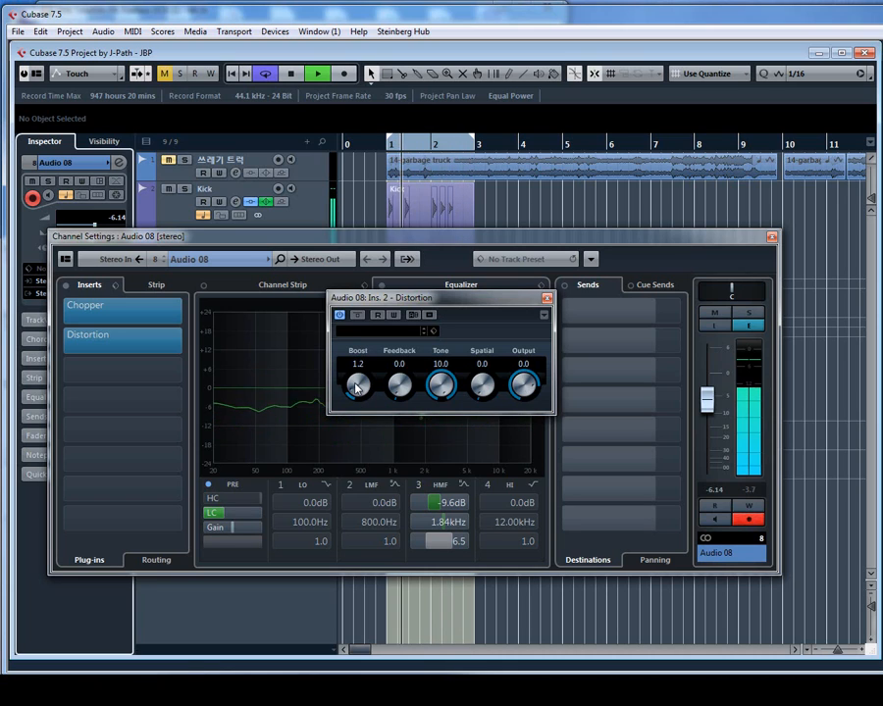
scroll(357, 390, down, 1)
key(space)
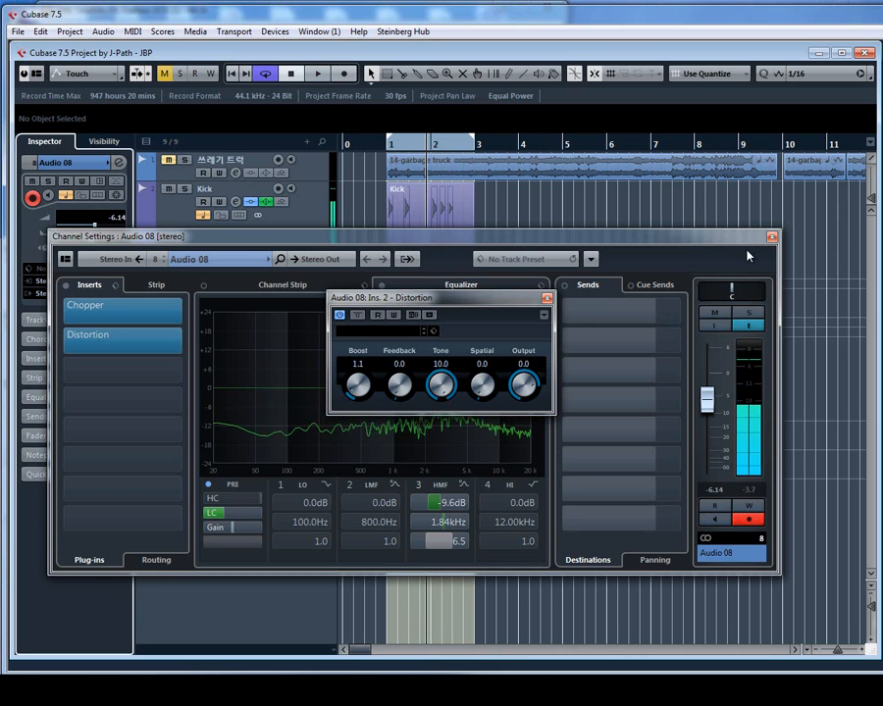
click(547, 298)
click(772, 236)
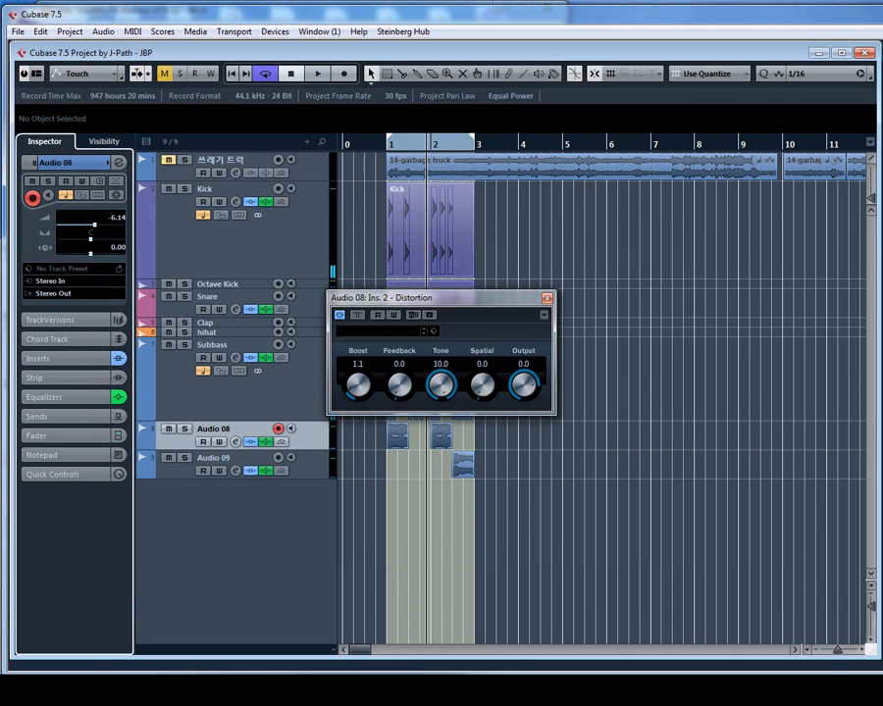
Copy the Distortion insert from Audio 08 to the second insert slot of Audio 09 in the MixConsole
key(F3)
drag(525, 161, 565, 161)
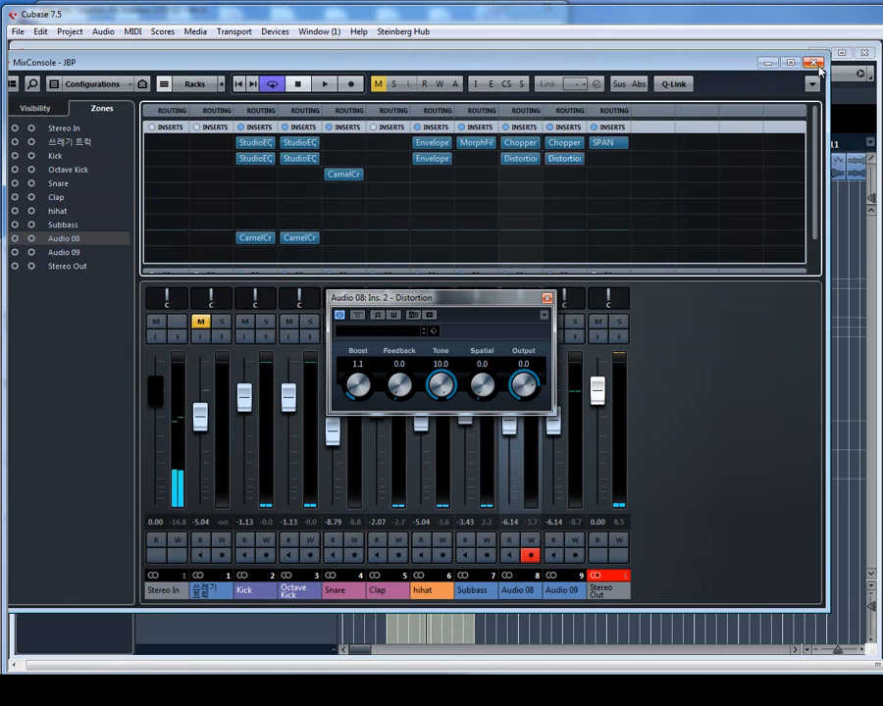
key(F3)
click(547, 298)
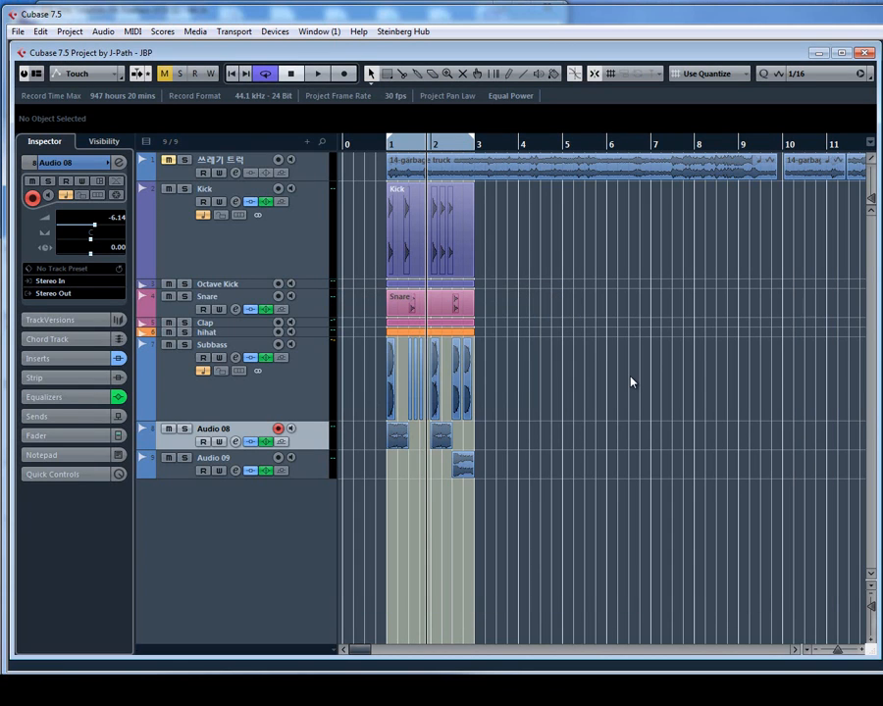
Audition the loop with Distortion on both Audio 08 and Audio 09
key(space)
key(g)
key(g)
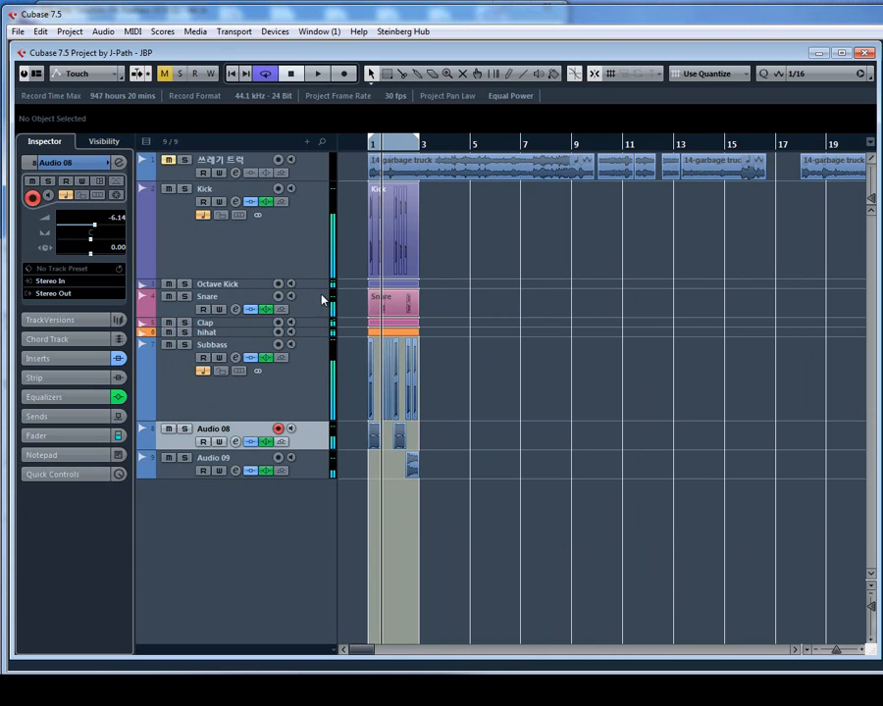
key(h)
key(h)
key(h)
key(h)
key(h)
key(h)
key(h)
key(h)
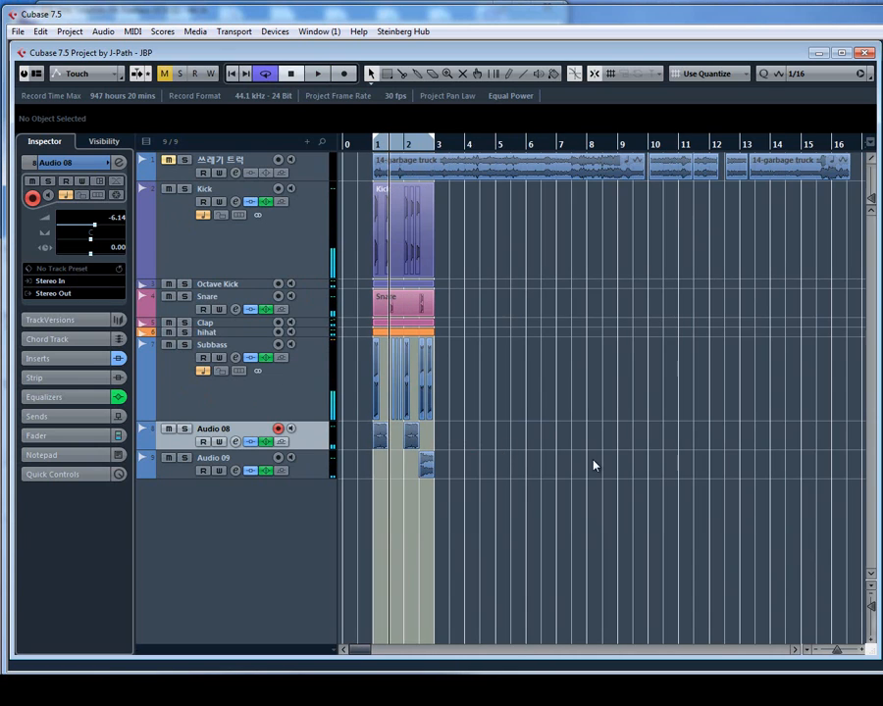
key(g)
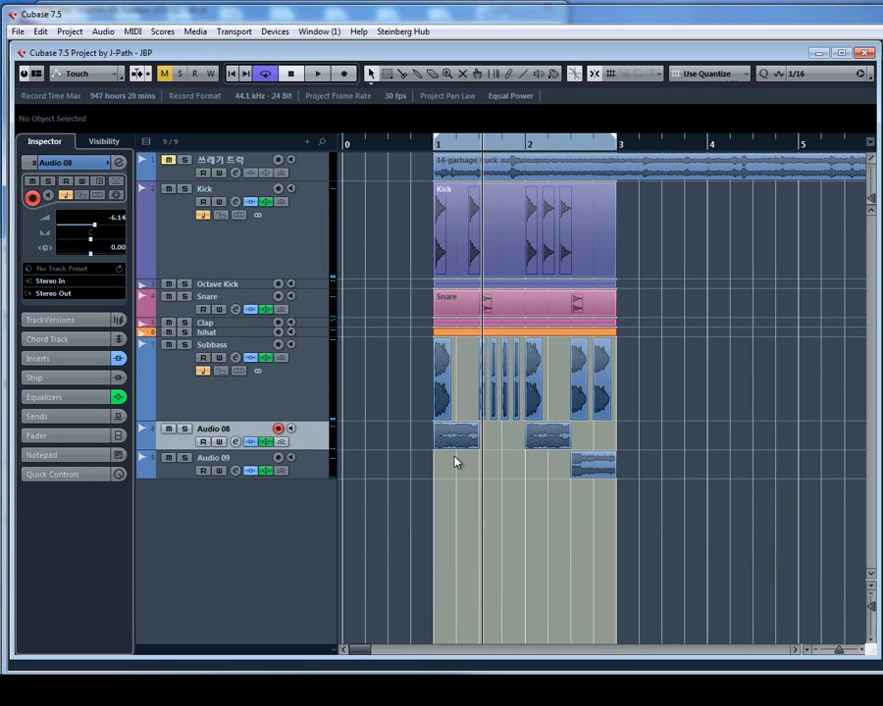
key(g)
key(g)
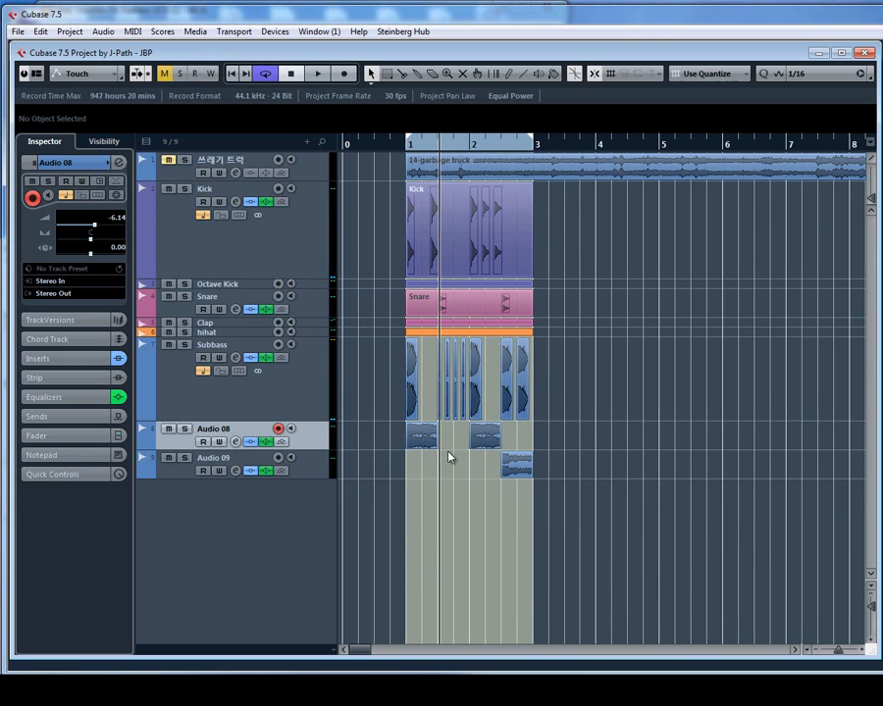